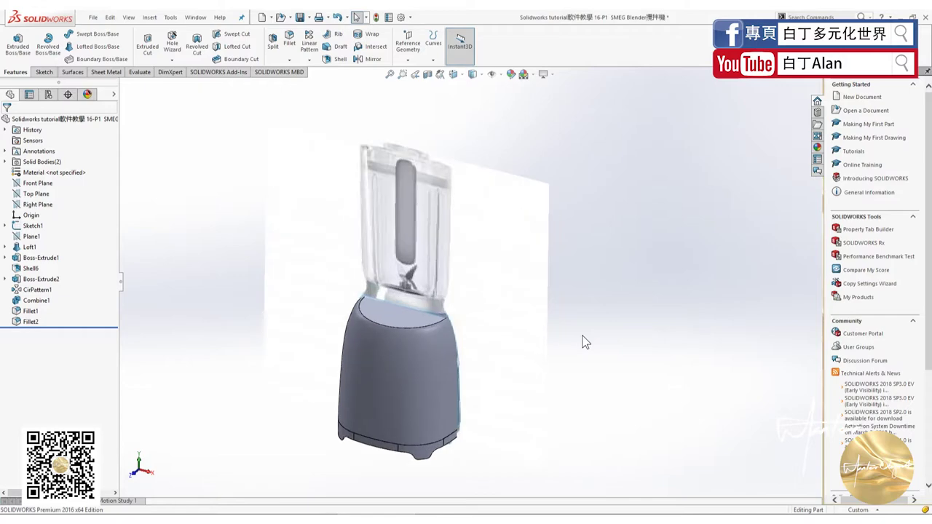
# Start a new sketch on the Front Plane, zoomed in on the jar-to-base rim
pyautogui.click(43, 183)
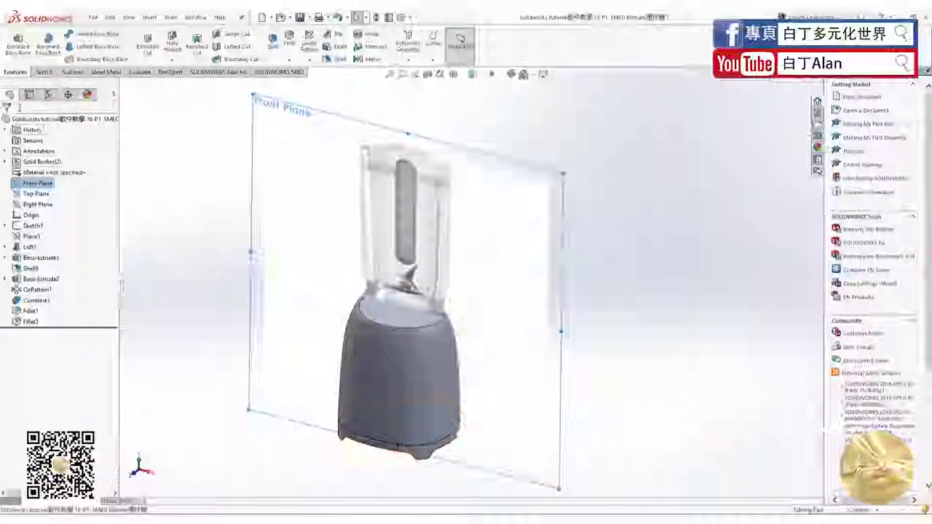
pyautogui.click(44, 71)
pyautogui.click(16, 55)
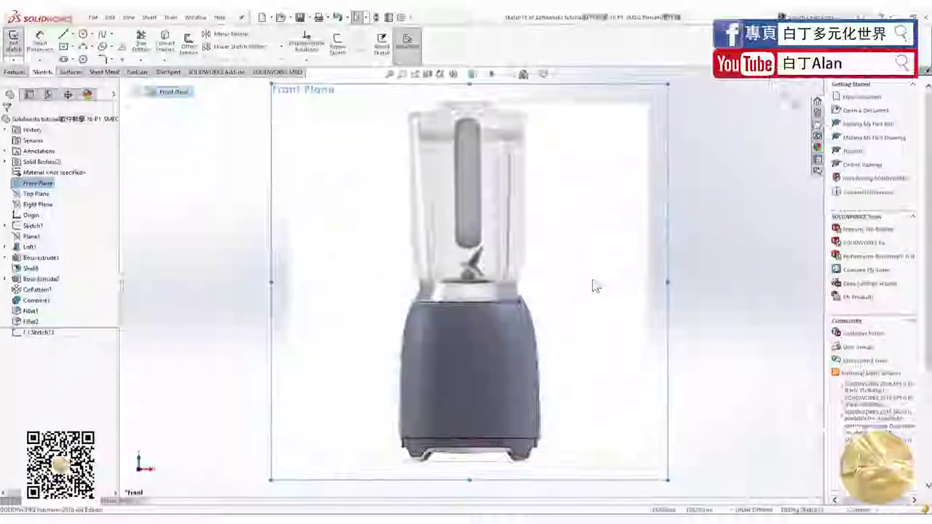
pyautogui.scroll(-5, 513, 305)
pyautogui.scroll(-2, 513, 305)
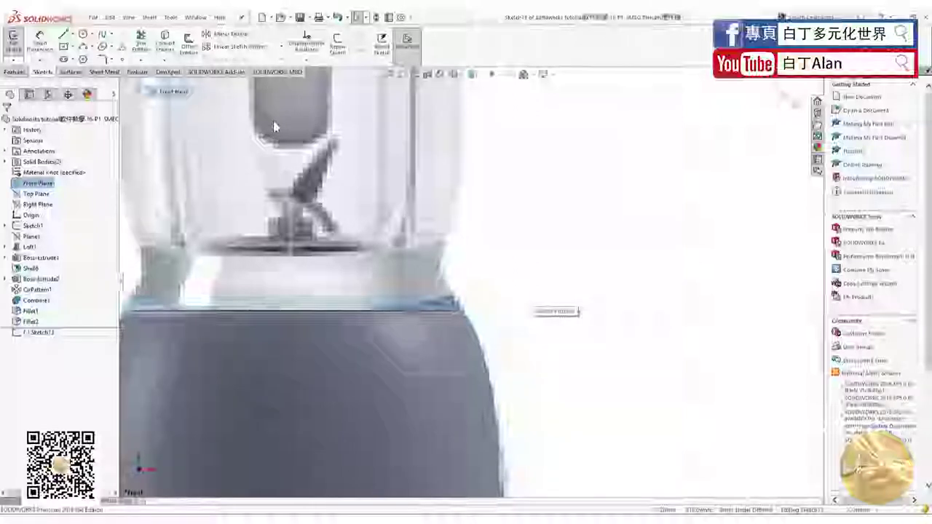
pyautogui.click(70, 58)
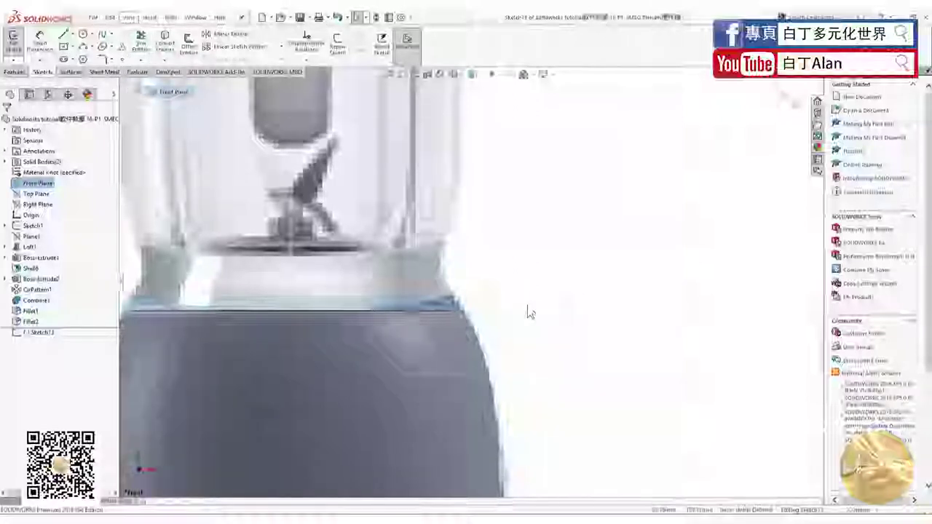
pyautogui.click(443, 300)
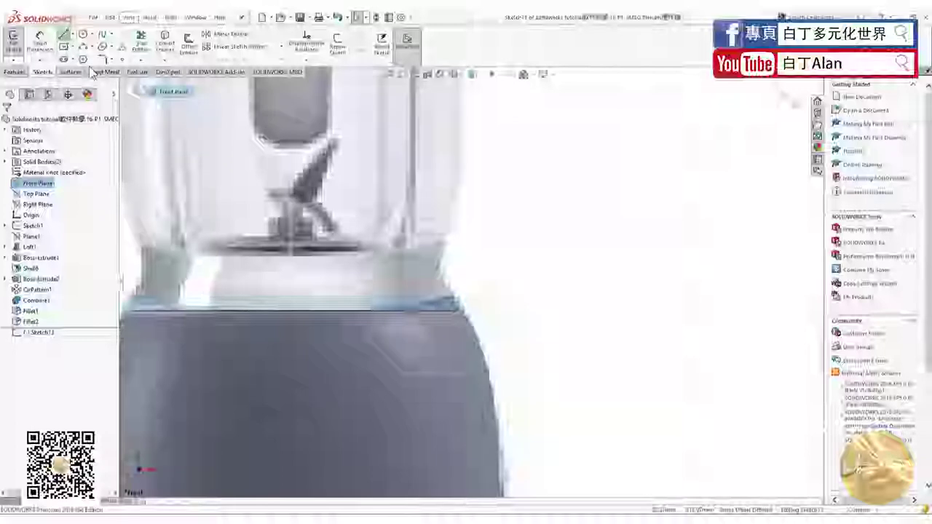
pyautogui.click(63, 34)
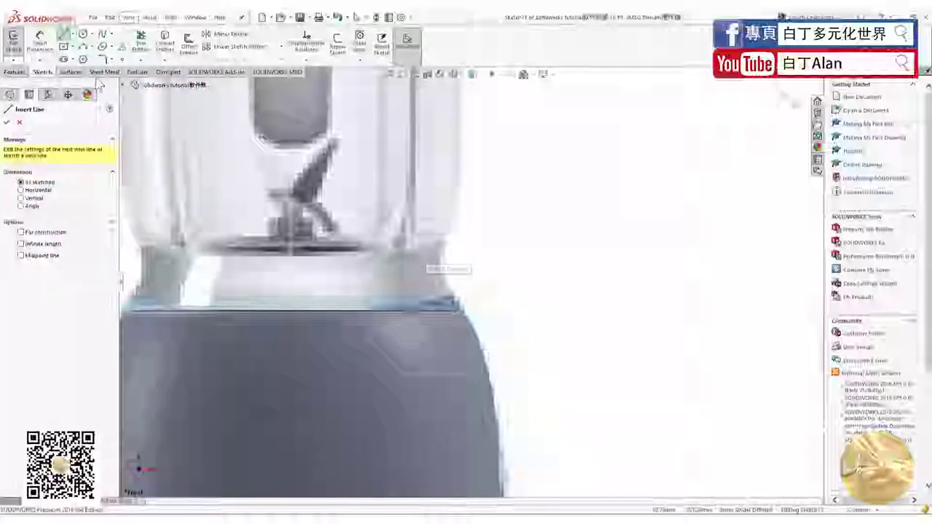
# Draw a spline along the curved rim from its outer edge down to the base's top edge
pyautogui.press('Escape')
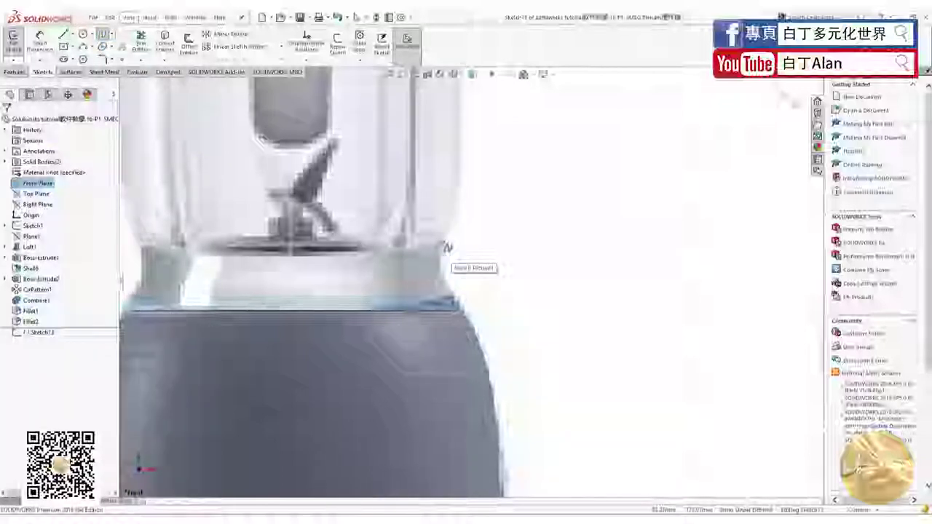
pyautogui.click(441, 242)
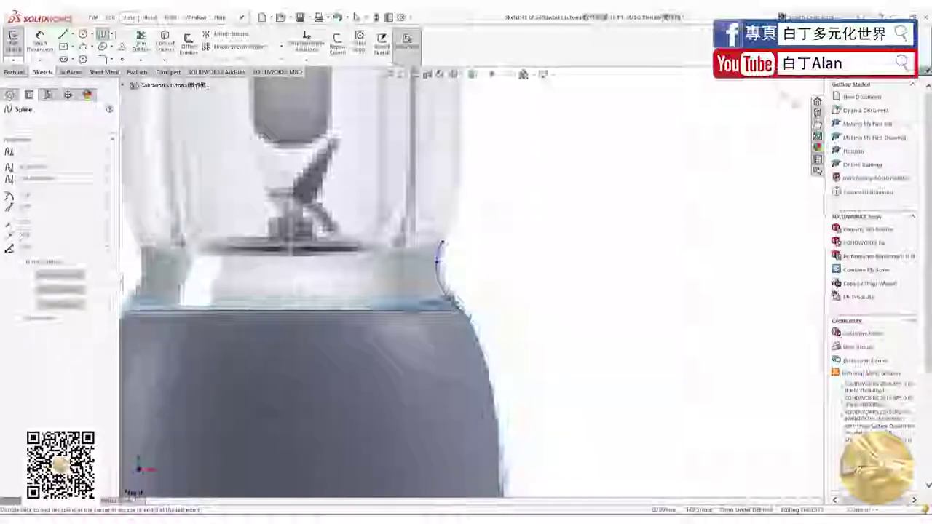
pyautogui.scroll(-2, 452, 302)
pyautogui.doubleClick(434, 277)
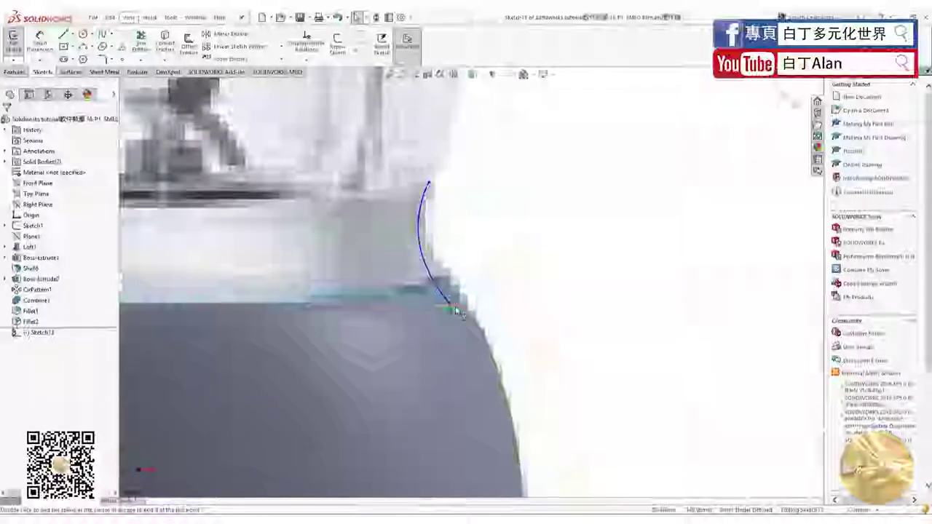
pyautogui.scroll(2, 441, 251)
pyautogui.scroll(-2, 440, 251)
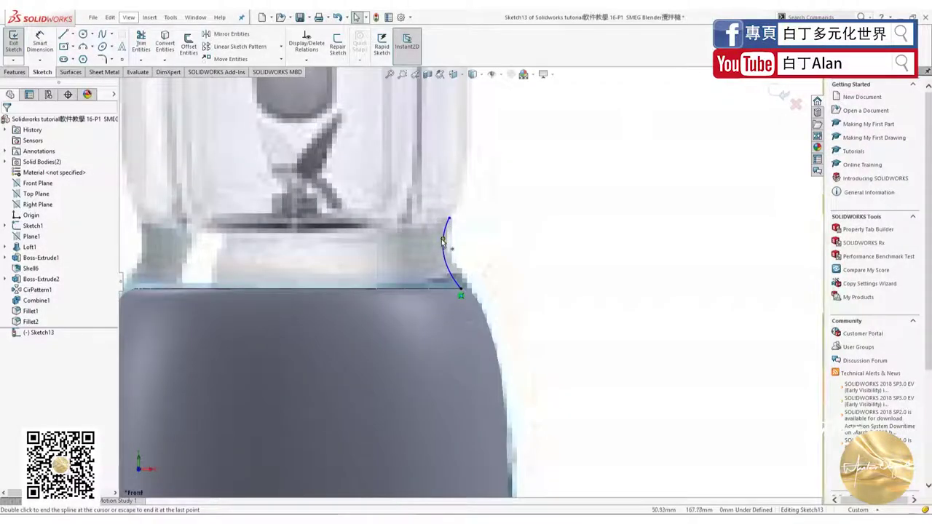
pyautogui.moveTo(442, 243); pyautogui.dragTo(449, 249)
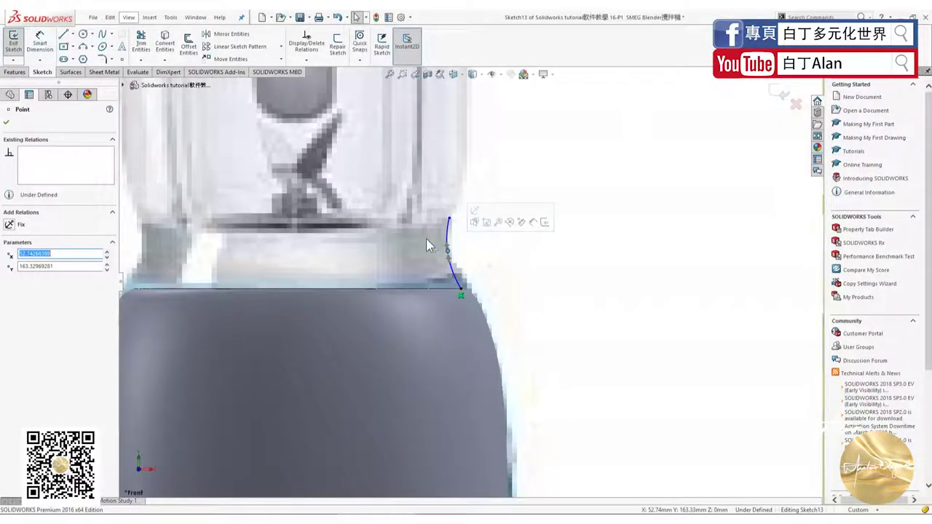
pyautogui.press('Escape')
# Close the profile with a short top line, a vertical inner side and a bottom line
pyautogui.click(65, 36)
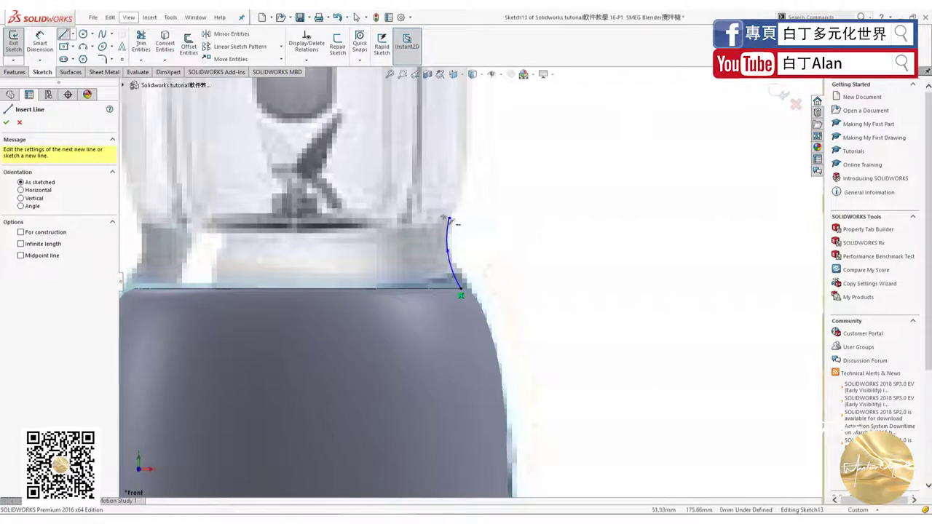
pyautogui.click(449, 219)
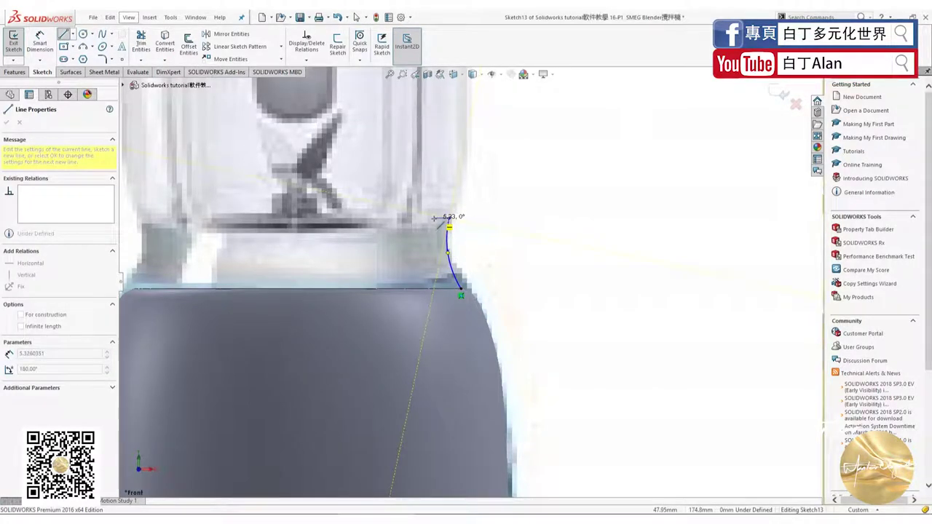
pyautogui.click(433, 218)
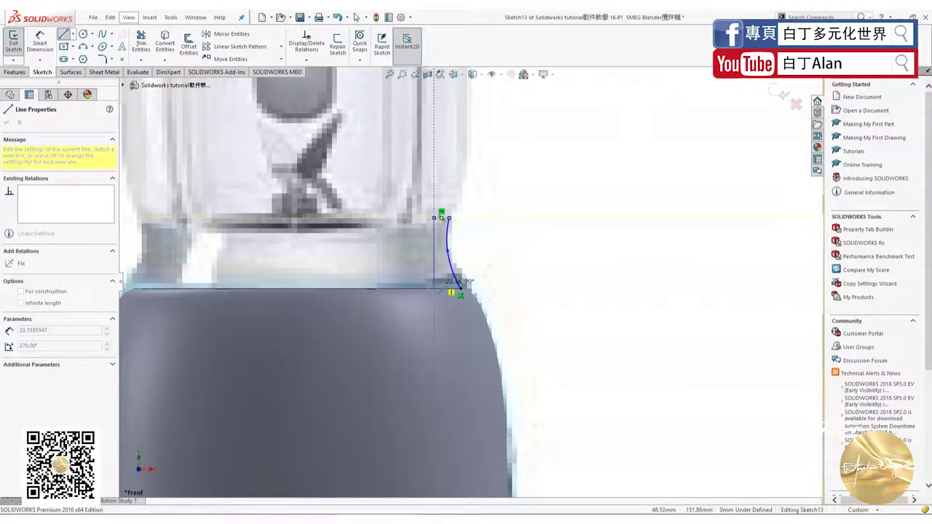
pyautogui.click(434, 288)
pyautogui.click(460, 287)
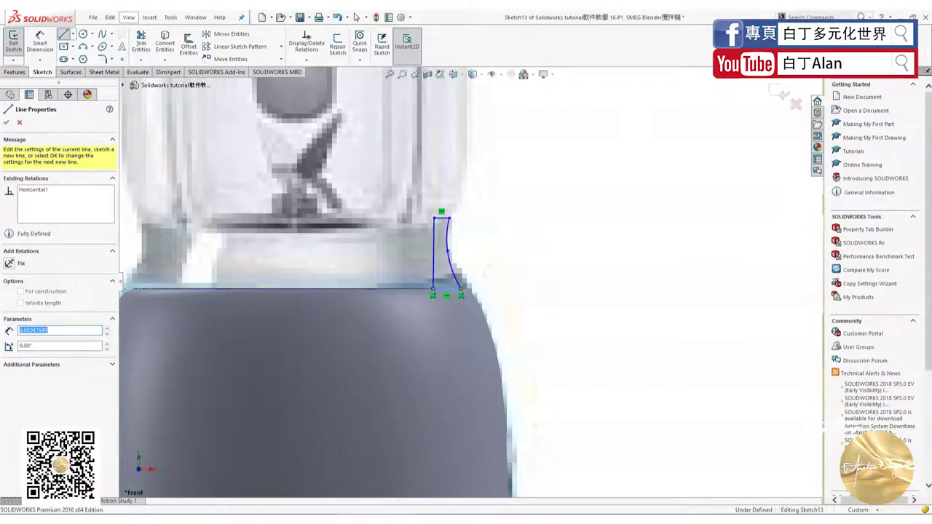
# Dimension the profile's top width to 6 mm
pyautogui.click(40, 43)
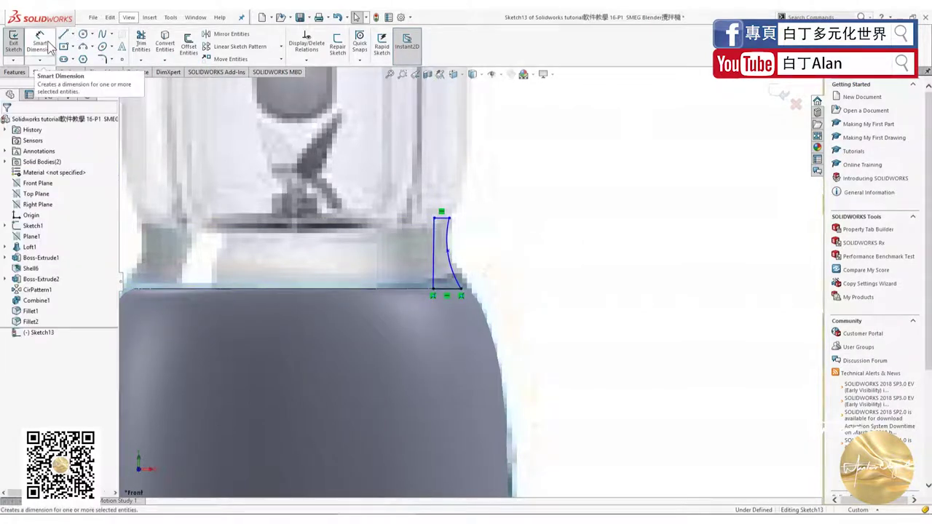
pyautogui.click(447, 219)
pyautogui.click(448, 218)
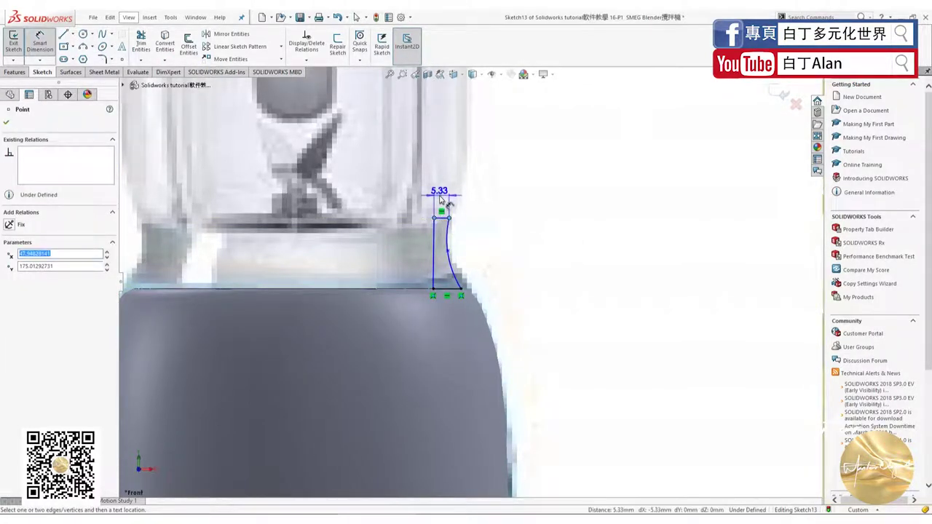
pyautogui.click(441, 195)
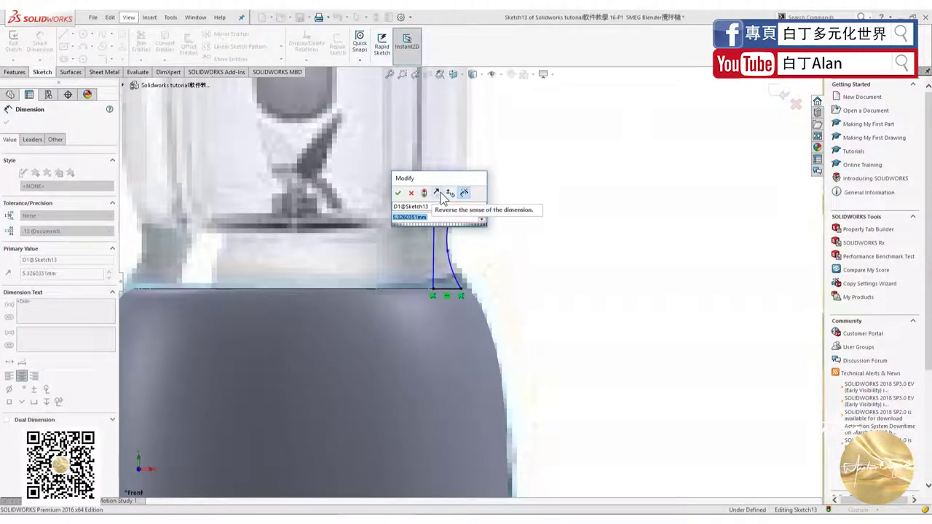
pyautogui.write('6')
pyautogui.press('Return')
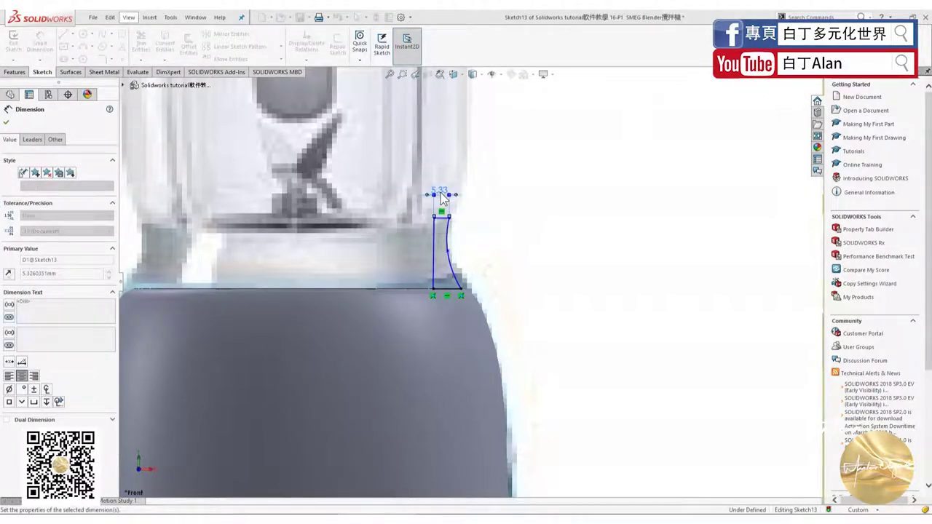
pyautogui.press('Escape')
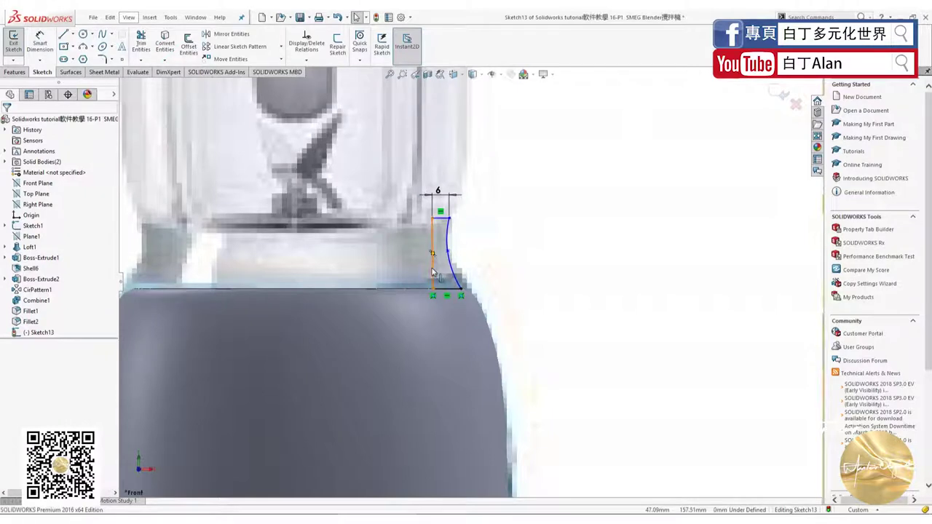
# Make the profile's inner side line vertical and exit Sketch13
pyautogui.click(233, 289)
pyautogui.click(9, 237)
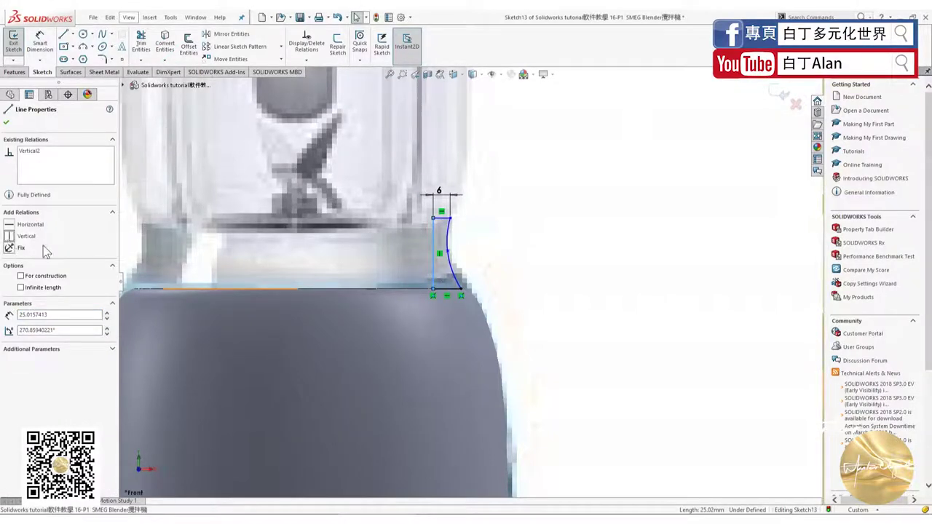
pyautogui.press('Escape')
pyautogui.scroll(-2, 475, 263)
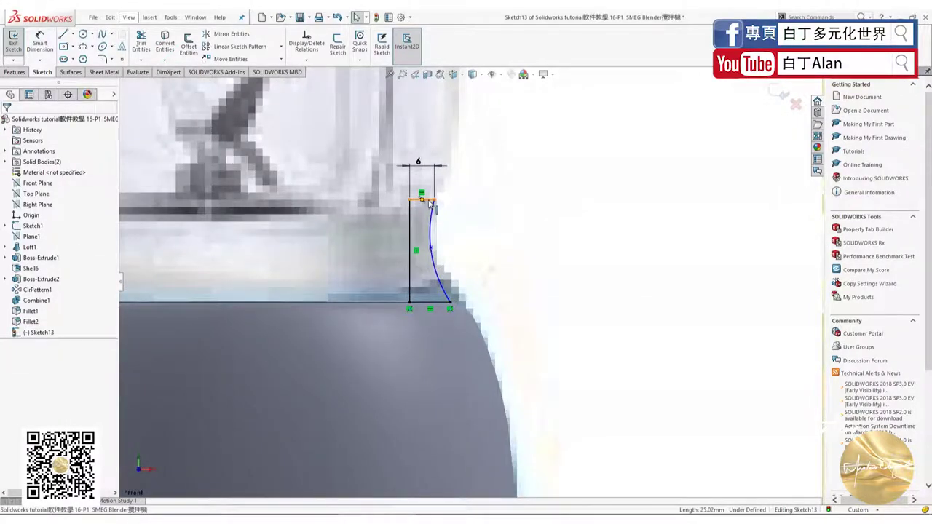
pyautogui.scroll(1, 468, 261)
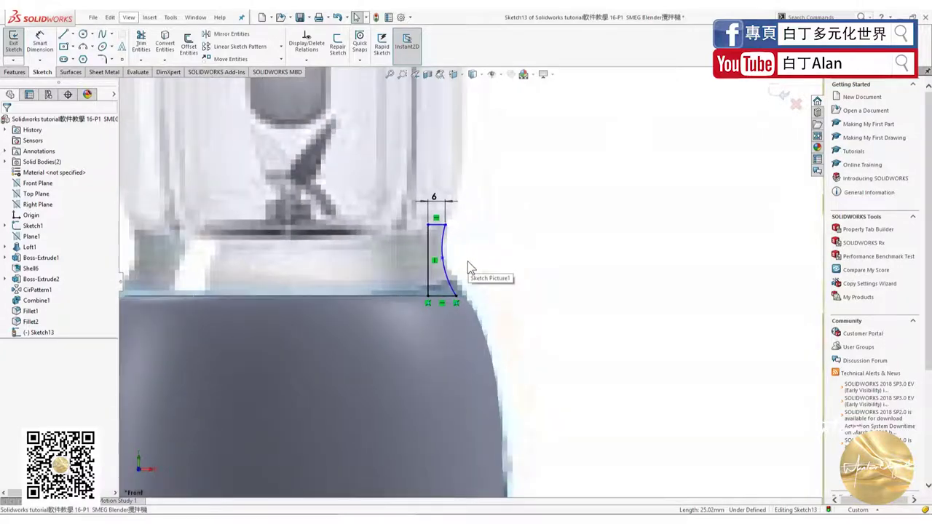
pyautogui.click(779, 94)
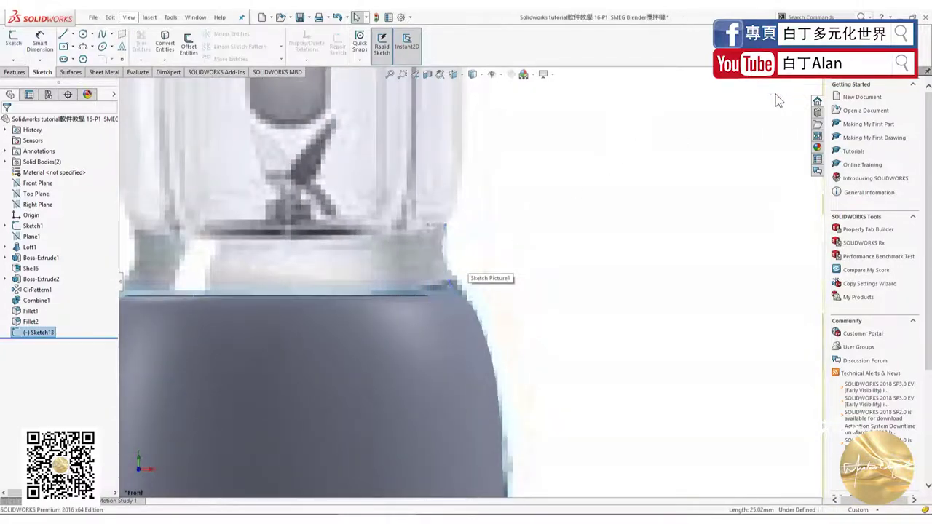
# Preview a sweep of the Sketch13 profile along the base's top rim edge
pyautogui.scroll(2, 466, 284)
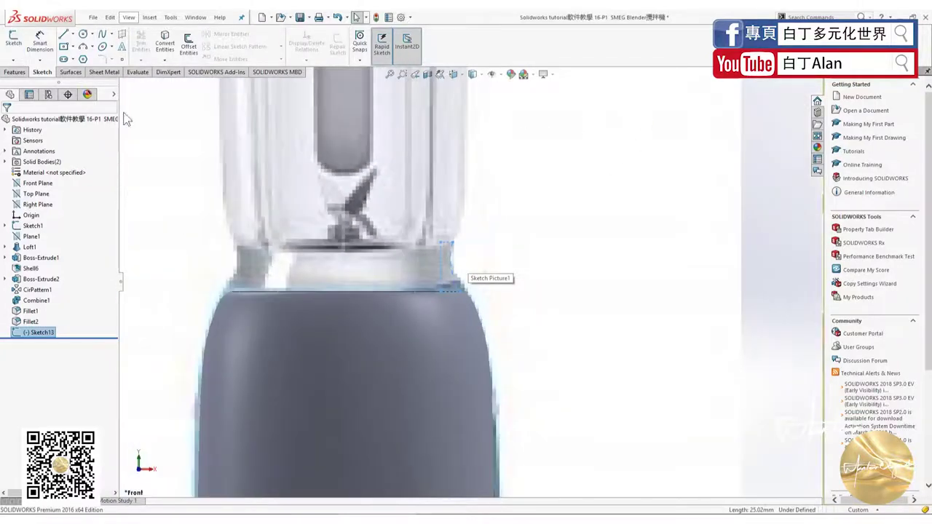
pyautogui.click(27, 73)
pyautogui.moveTo(395, 205); pyautogui.dragTo(475, 251, button='middle')
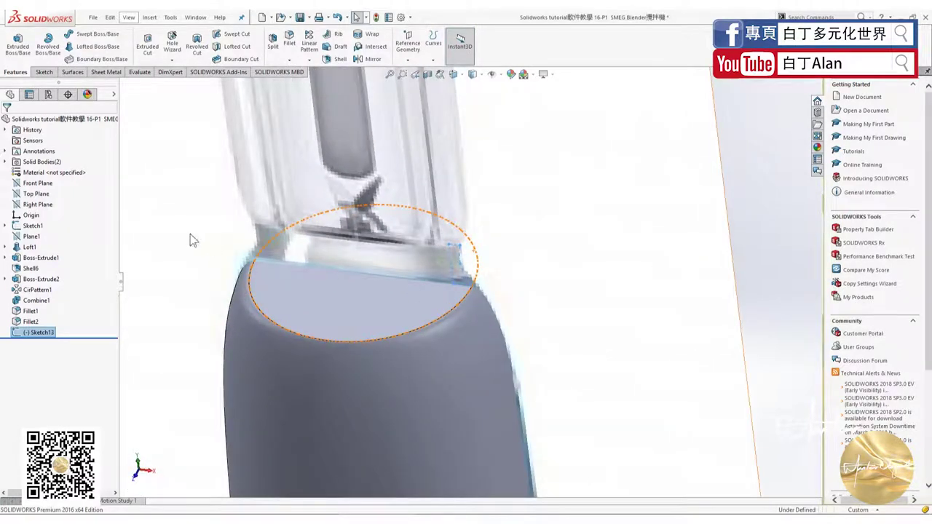
pyautogui.click(96, 35)
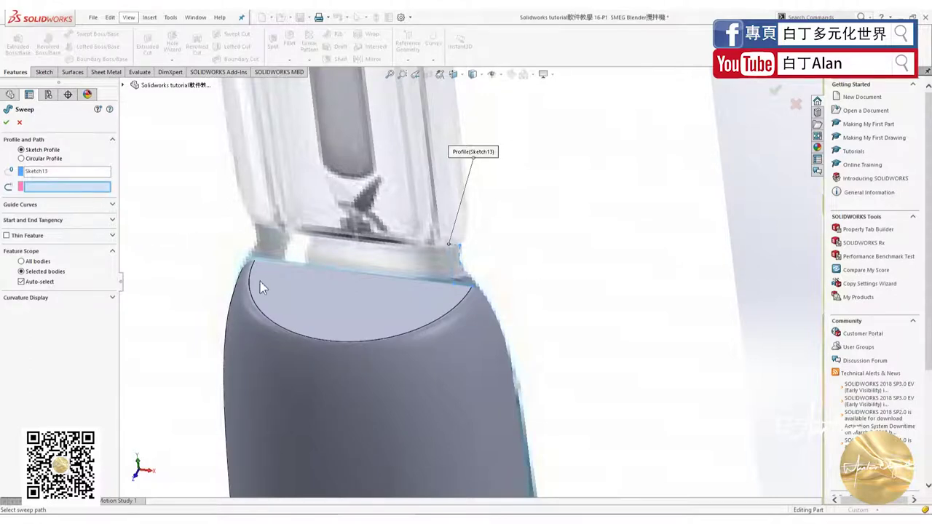
pyautogui.click(263, 313)
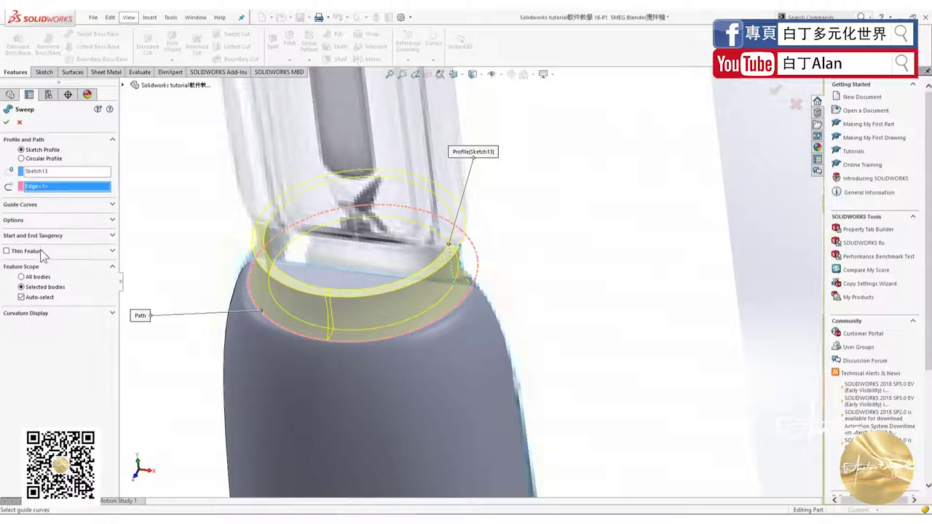
# Review the curvature, guide curve, options and tangency settings, then cancel the sweep
pyautogui.click(69, 311)
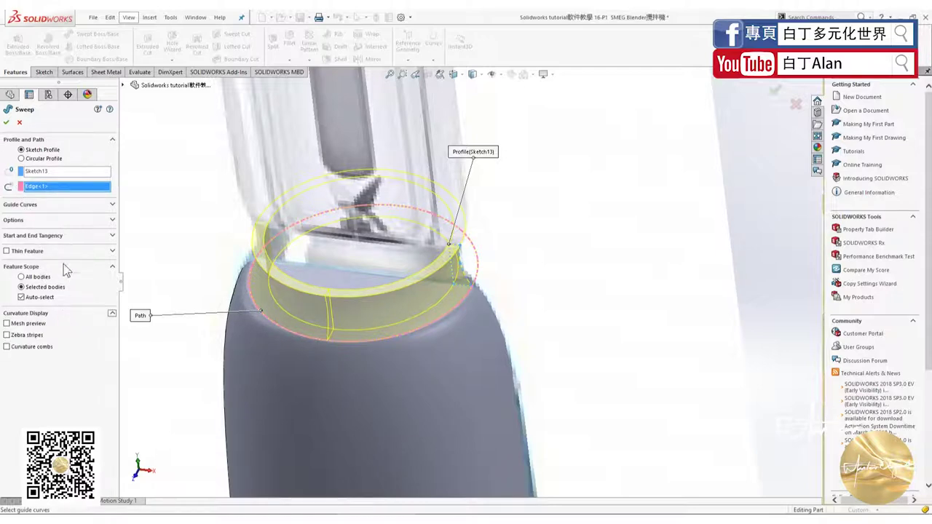
pyautogui.click(69, 206)
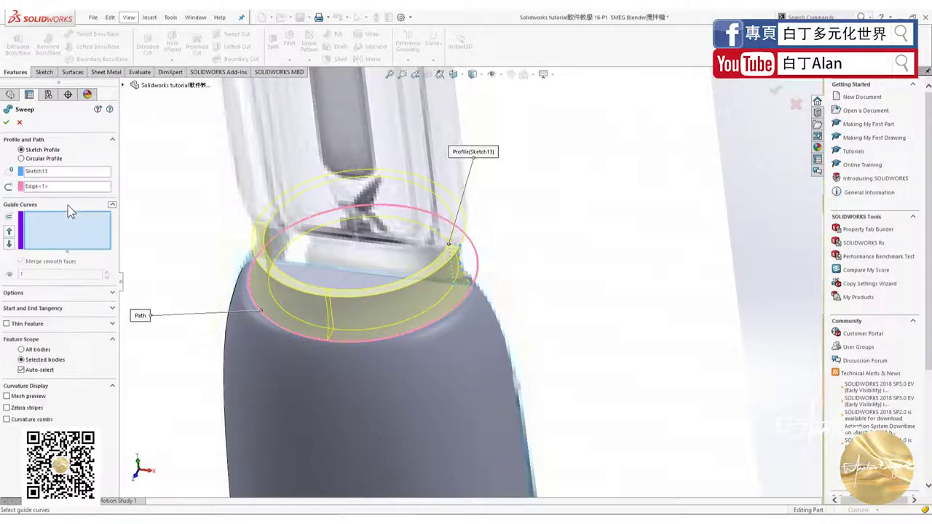
pyautogui.click(51, 295)
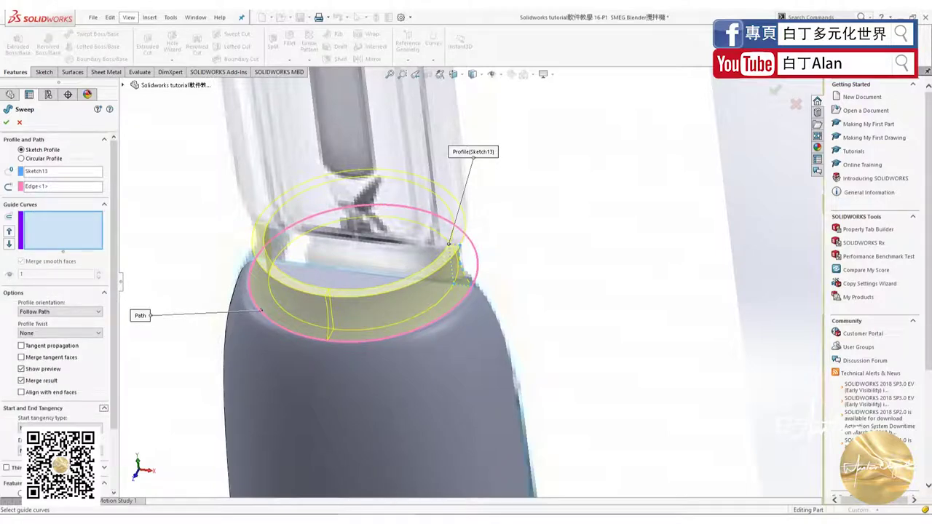
pyautogui.click(58, 410)
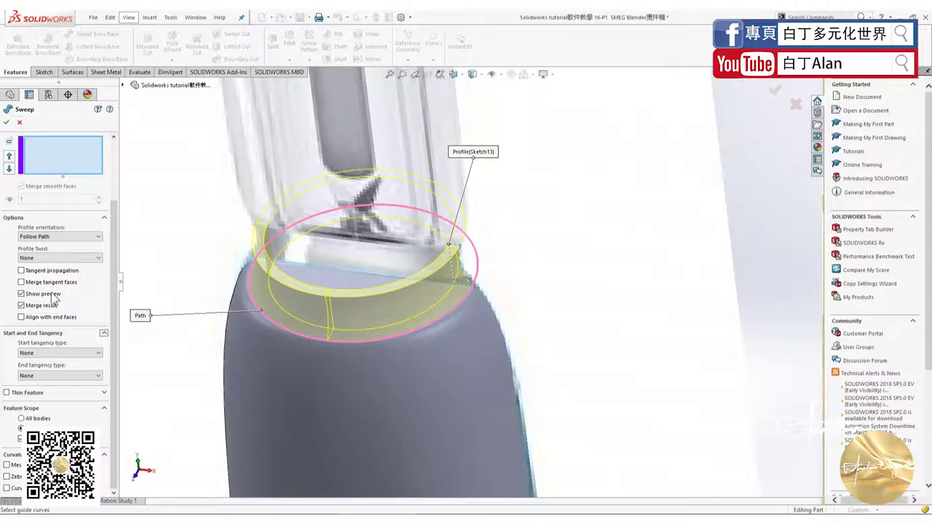
pyautogui.click(20, 122)
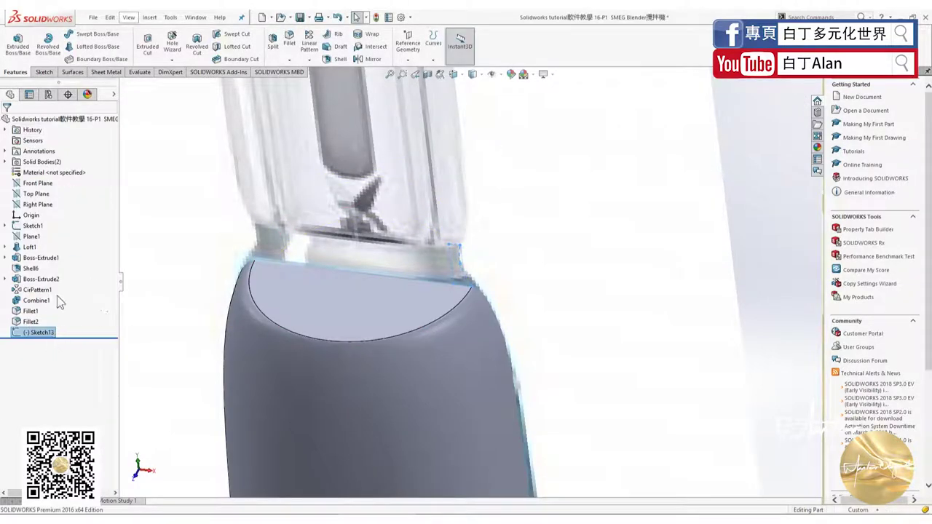
# Create Sketch14 on Loft1's top face by offsetting its outer edge 0 mm
pyautogui.click(175, 202)
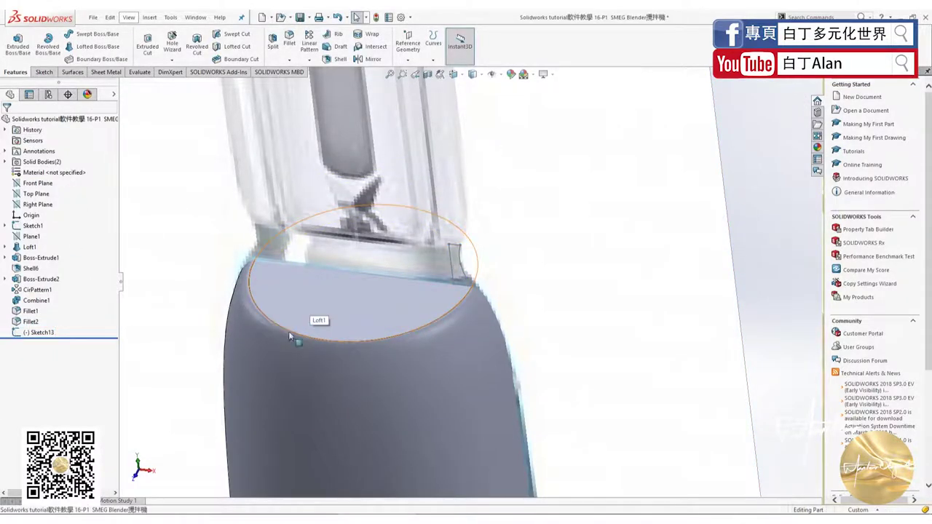
pyautogui.click(262, 288)
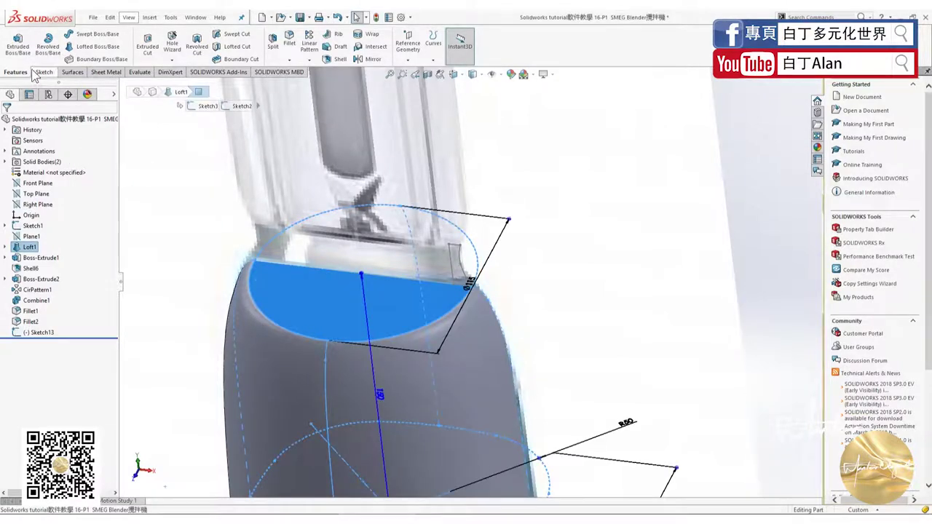
pyautogui.click(42, 71)
pyautogui.click(13, 40)
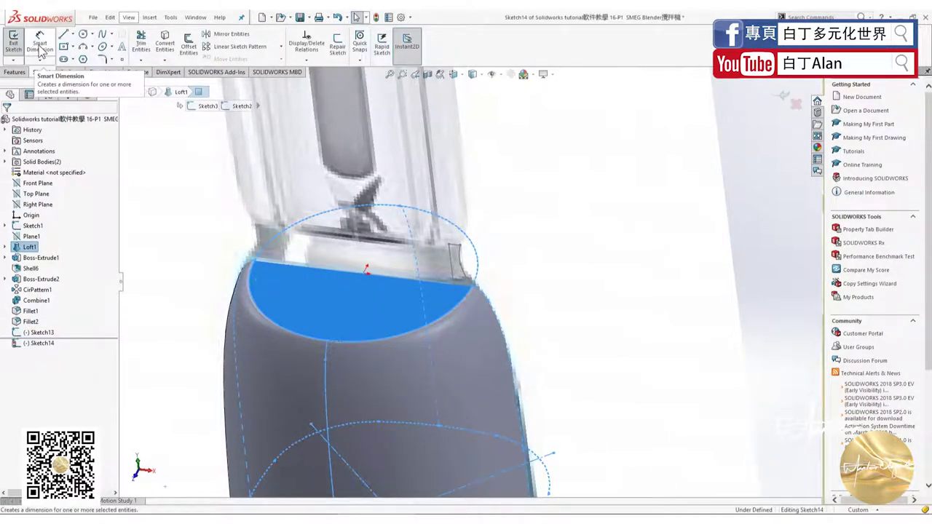
pyautogui.click(185, 44)
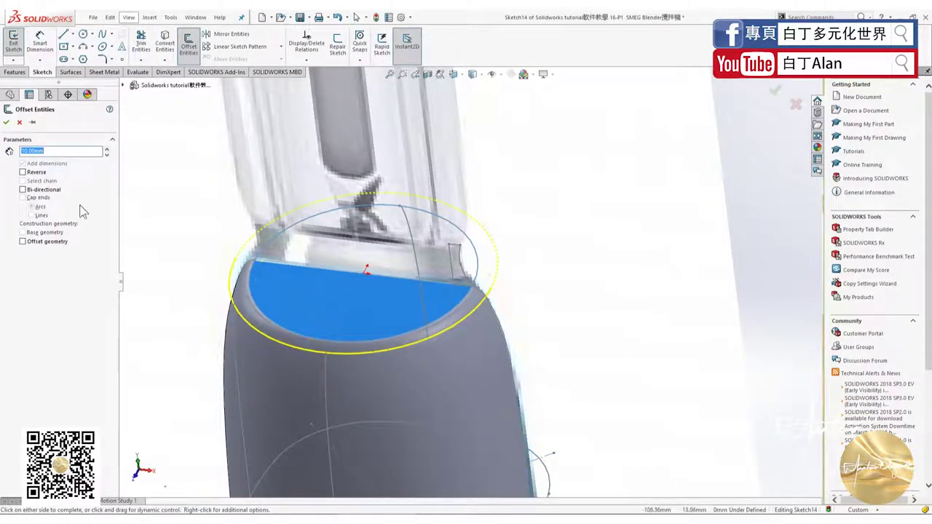
pyautogui.write('0')
pyautogui.press('Return')
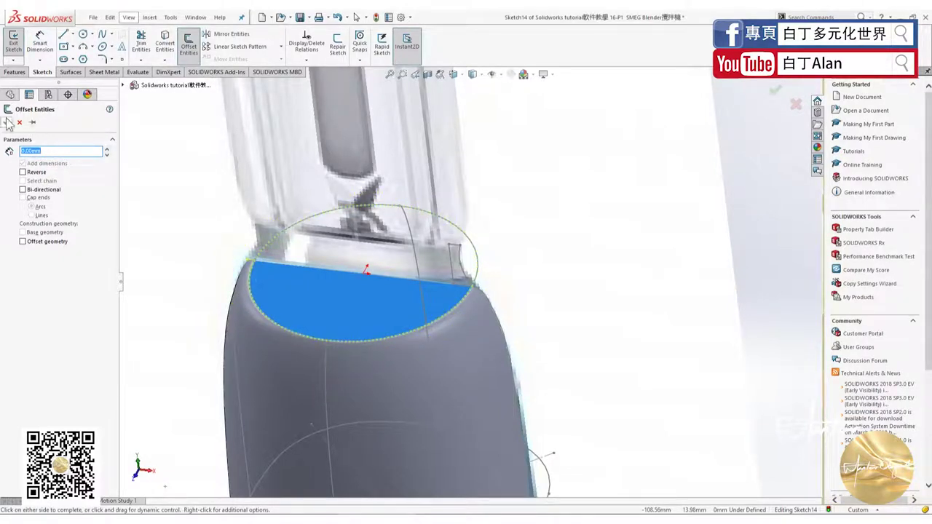
pyautogui.click(7, 122)
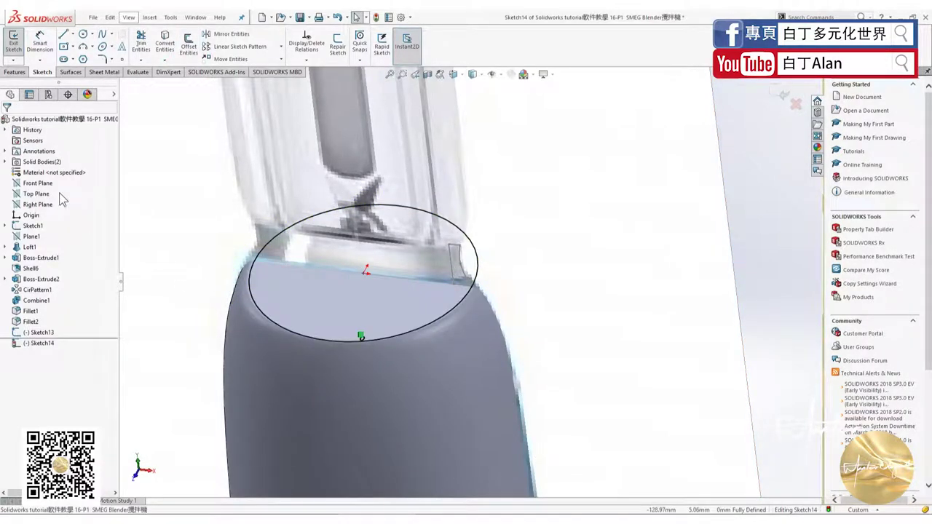
# Hide the Loft1 solid body to reveal the light-blue blender
pyautogui.click(5, 162)
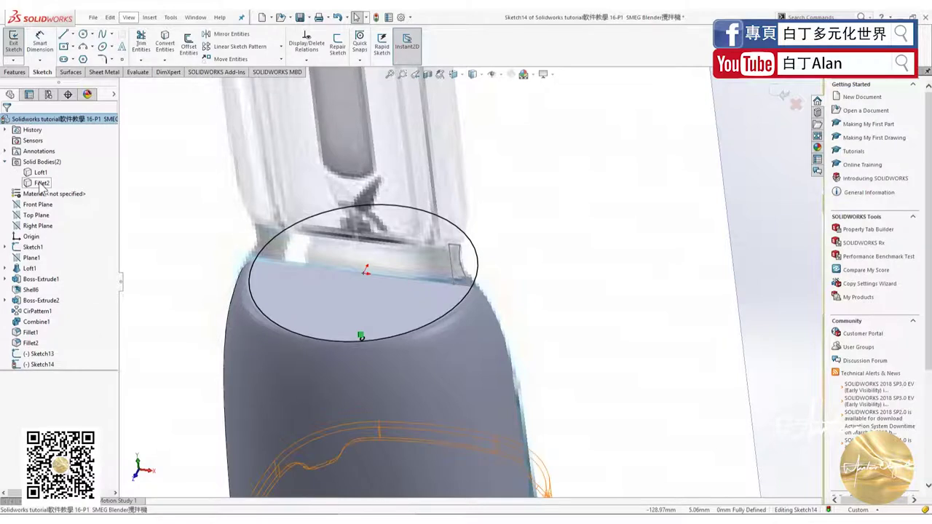
pyautogui.click(36, 182)
pyautogui.click(35, 173)
pyautogui.rightClick(35, 172)
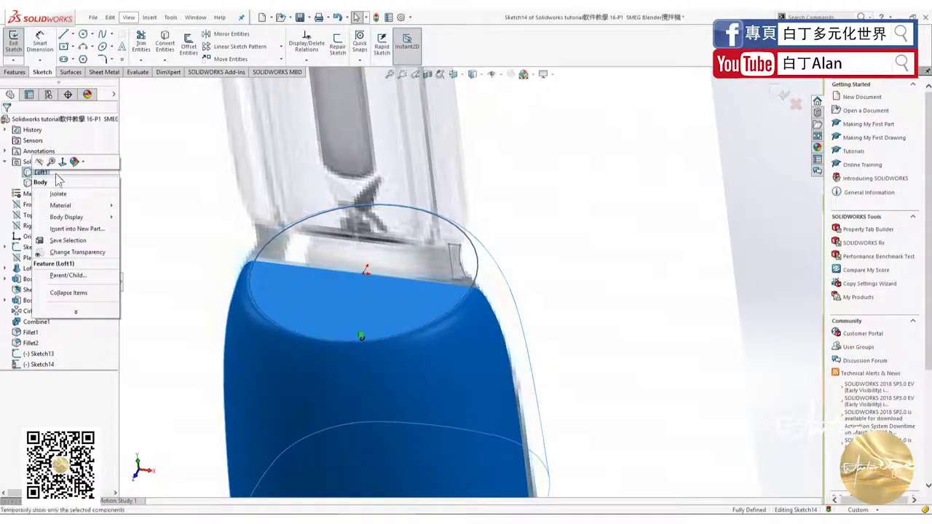
pyautogui.click(43, 162)
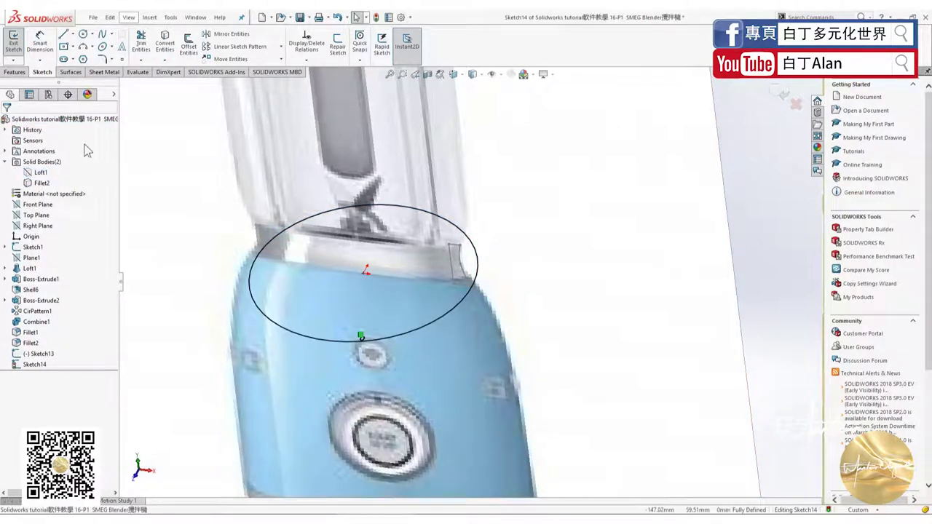
pyautogui.click(13, 72)
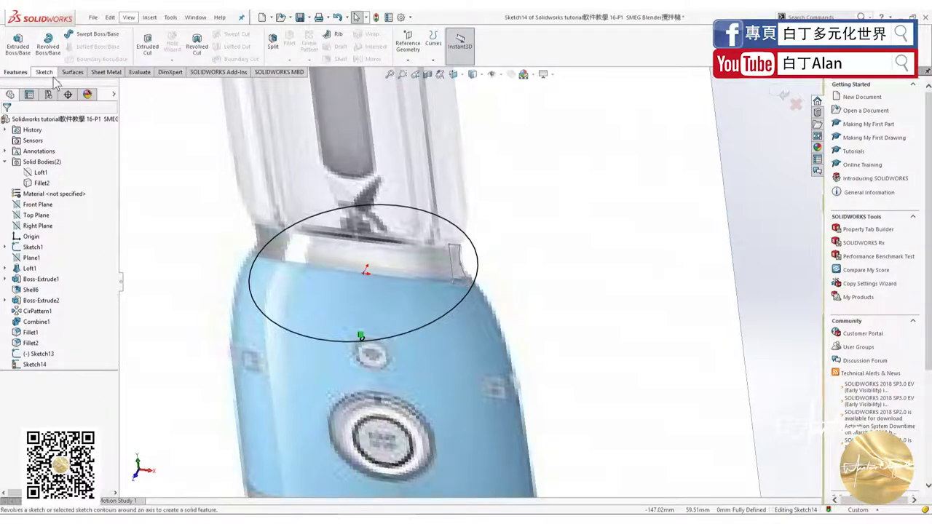
# Sweep the Sketch13 profile along the Sketch14 circle to create the Sweep1 ring body
pyautogui.click(46, 73)
pyautogui.click(17, 72)
pyautogui.click(91, 33)
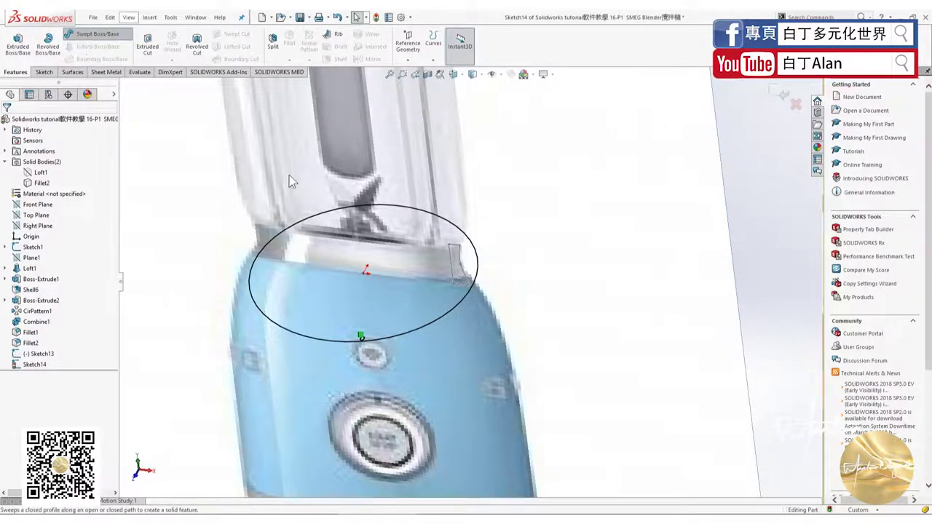
pyautogui.click(453, 274)
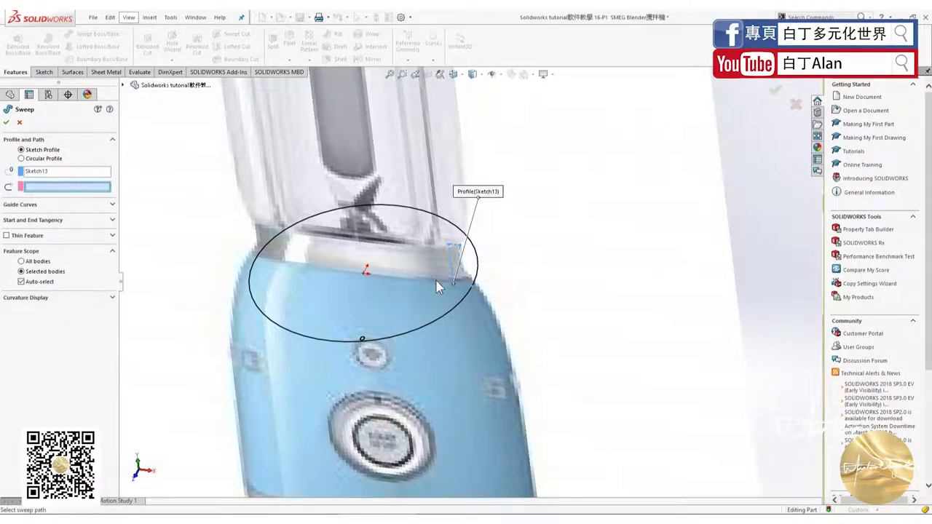
pyautogui.click(405, 335)
pyautogui.click(6, 123)
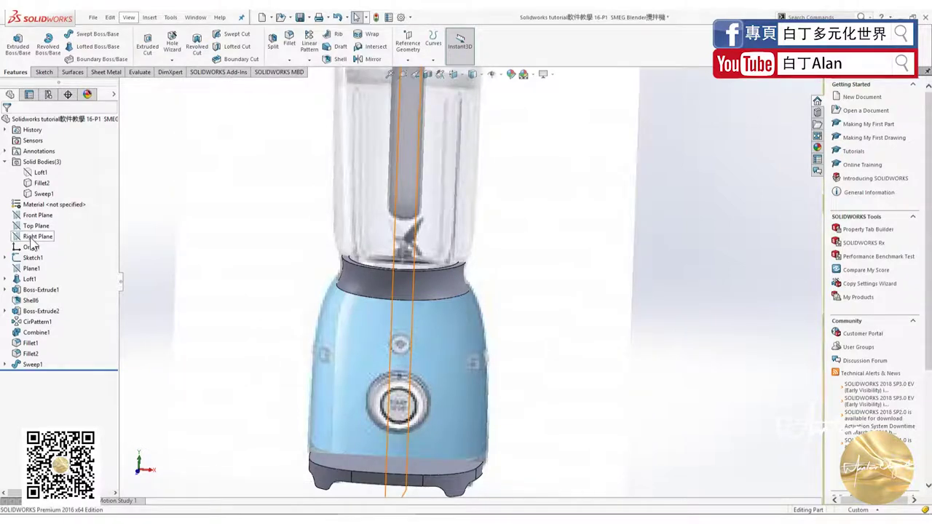
pyautogui.click(38, 214)
pyautogui.click(39, 204)
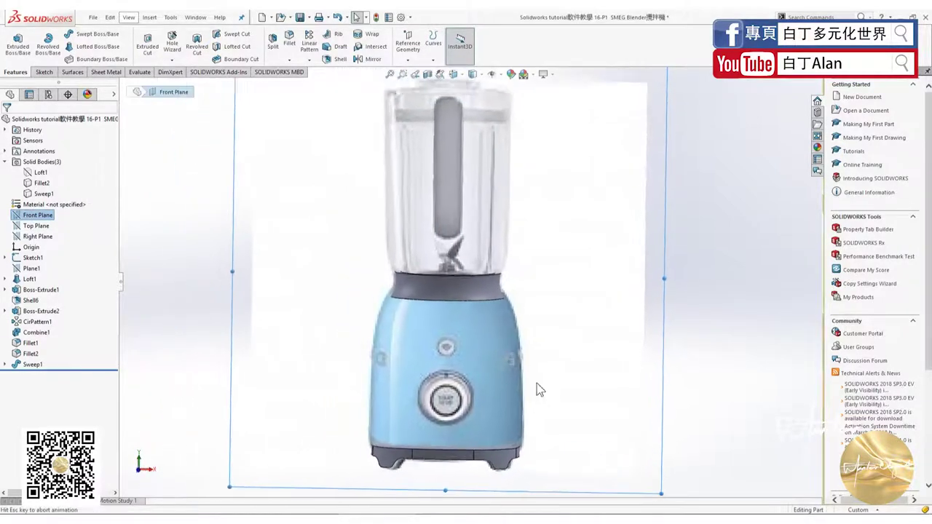
# Draw a small circle over the upper knob and a large one over the lower dial
pyautogui.scroll(3, 510, 386)
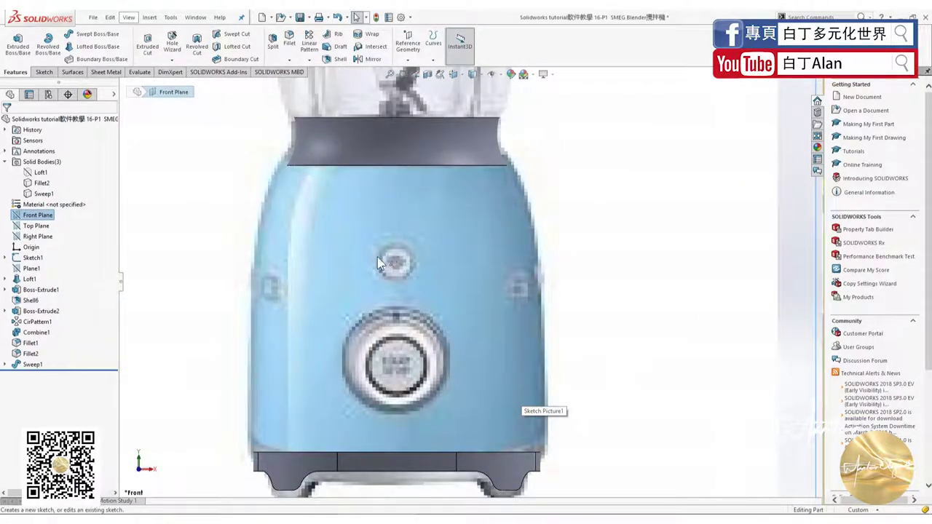
pyautogui.click(43, 71)
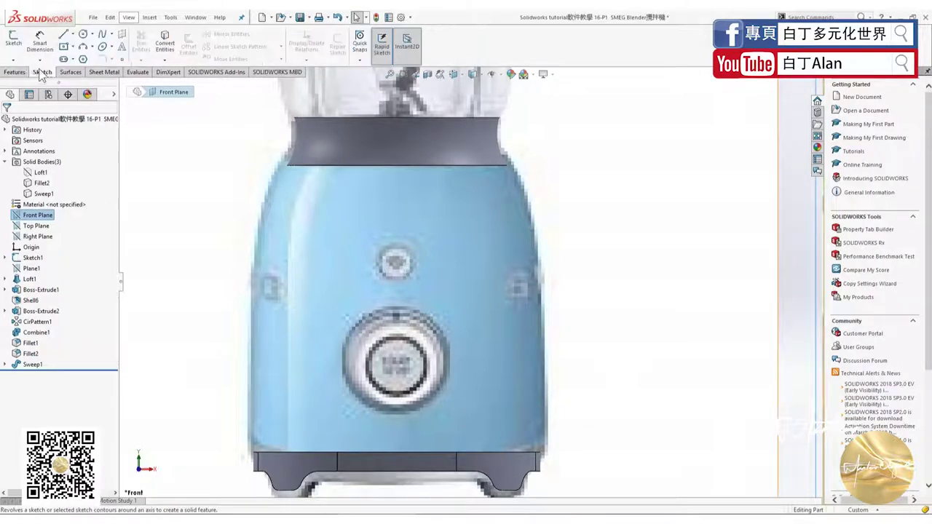
pyautogui.click(83, 34)
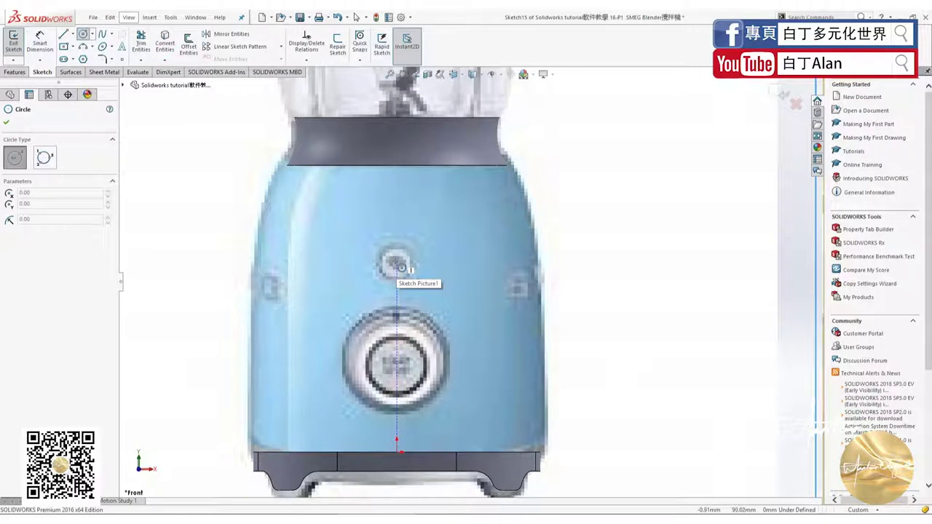
pyautogui.click(397, 261)
pyautogui.click(416, 260)
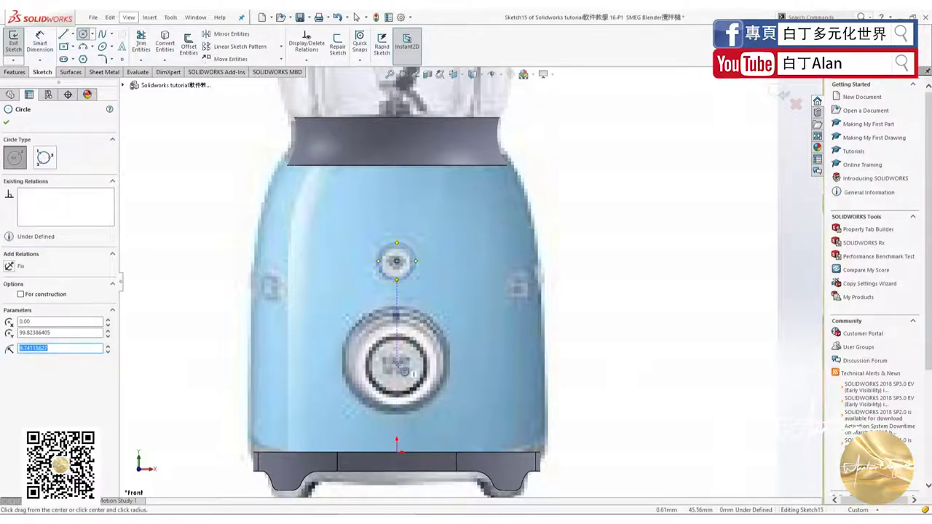
pyautogui.click(397, 364)
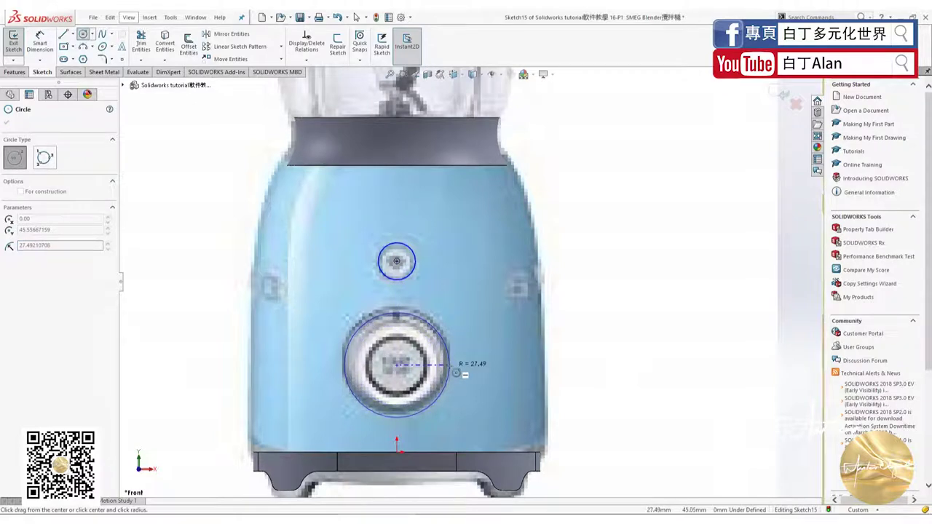
pyautogui.click(457, 372)
pyautogui.press('Escape')
# Place the dial circle's centre 46 mm above the origin and the knob centre 53 mm above it
pyautogui.click(40, 42)
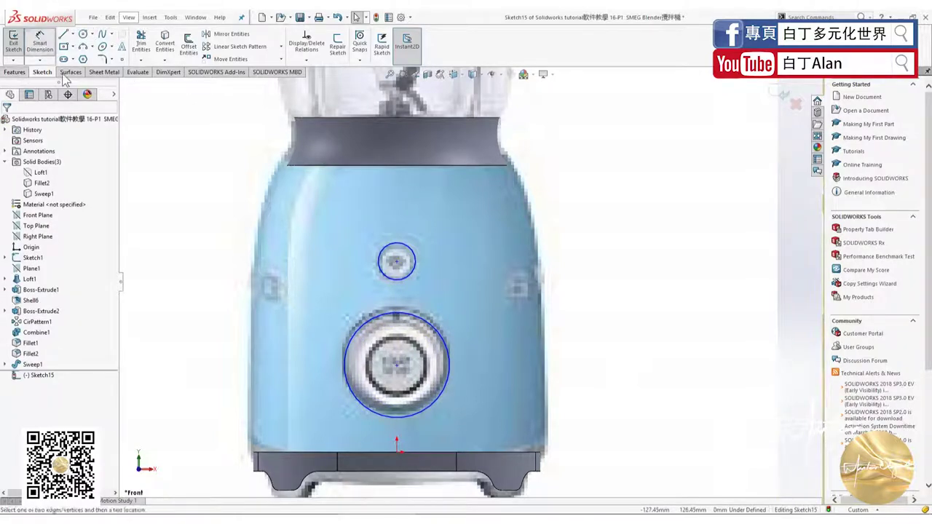
pyautogui.click(397, 451)
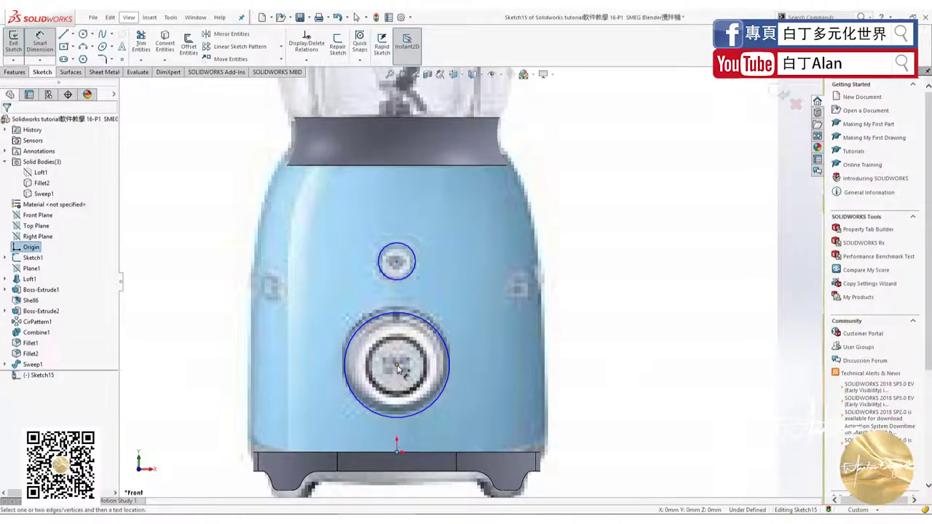
pyautogui.click(396, 368)
pyautogui.click(481, 408)
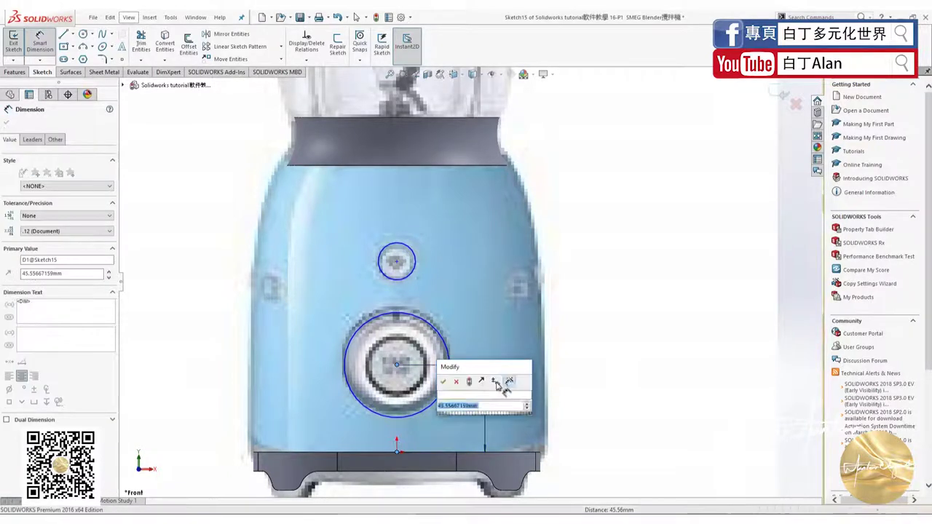
pyautogui.write('46')
pyautogui.press('Return')
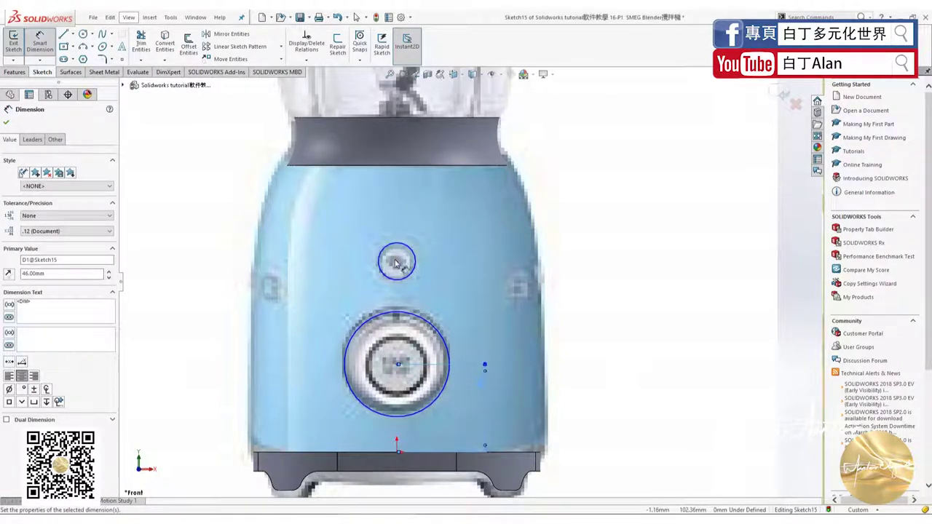
pyautogui.click(396, 261)
pyautogui.click(398, 367)
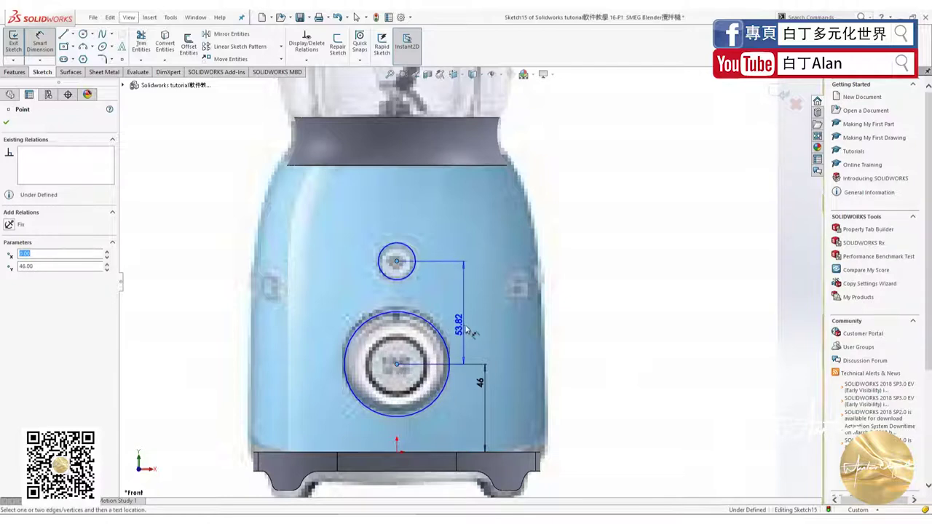
pyautogui.click(466, 329)
pyautogui.write('53.82386405mm')
pyautogui.press('Return')
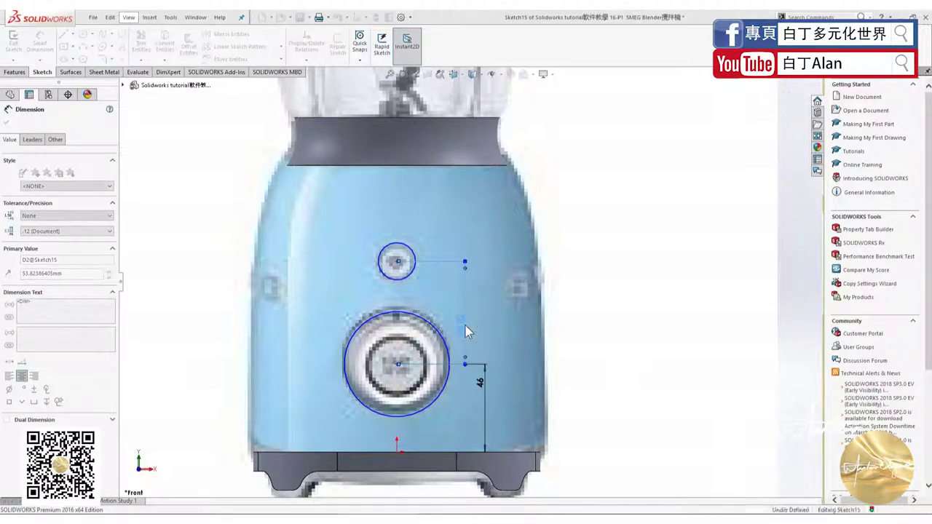
# Set the knob circle to Ø20 mm and the dial circle to Ø55 mm
pyautogui.click(410, 256)
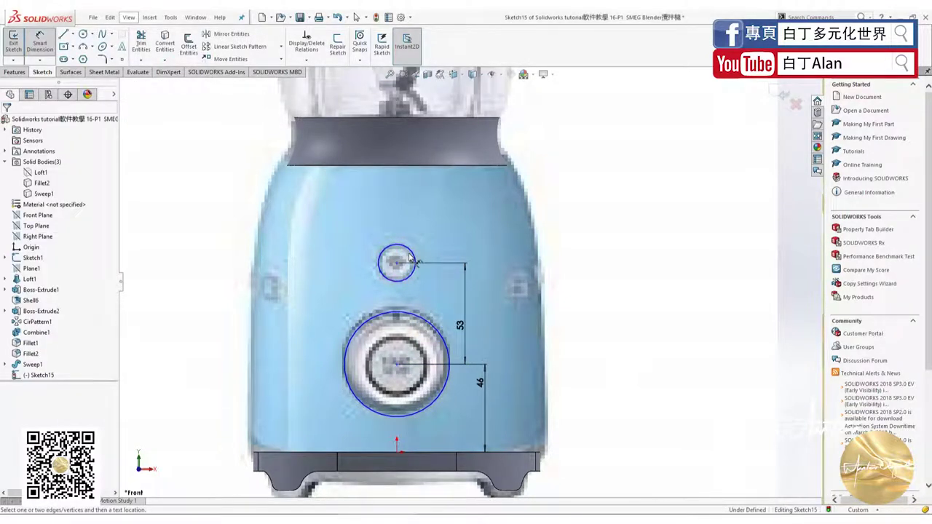
pyautogui.click(411, 230)
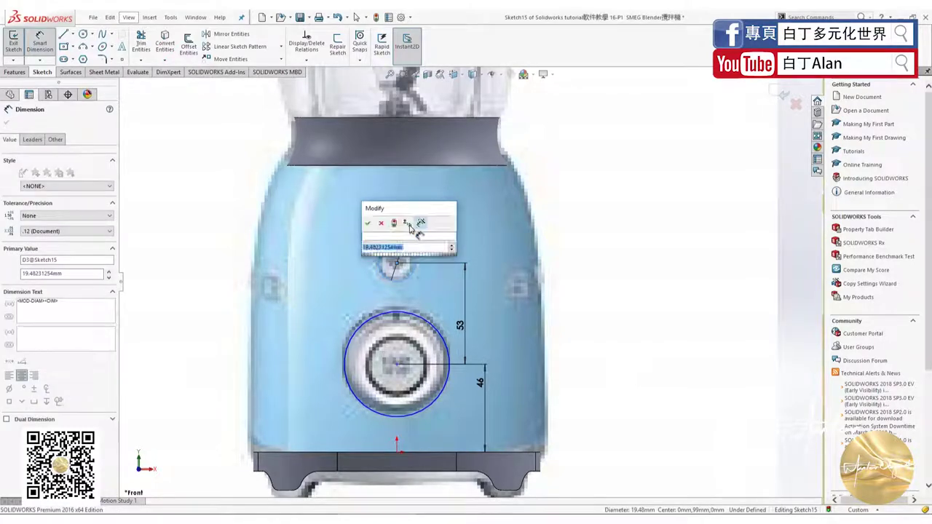
pyautogui.write('20')
pyautogui.press('Return')
pyautogui.click(424, 320)
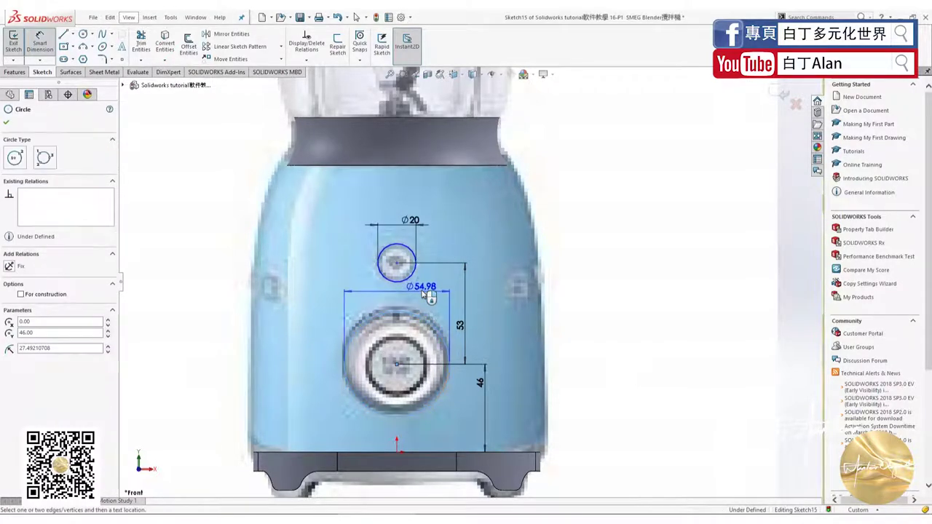
pyautogui.click(399, 301)
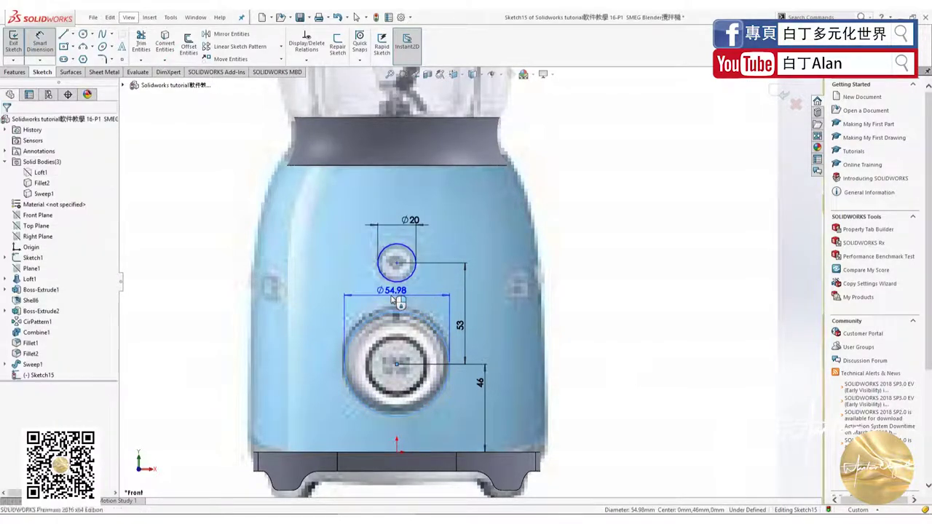
pyautogui.write('55')
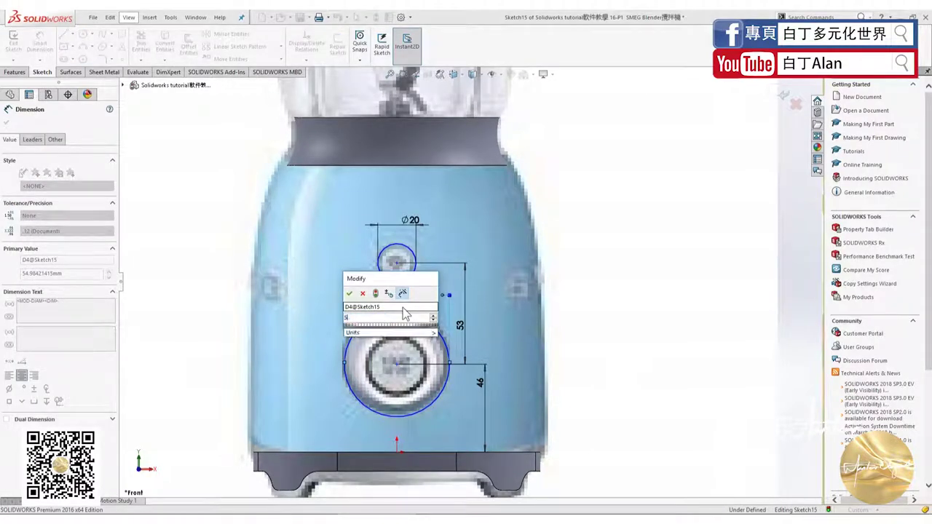
pyautogui.press('Return')
pyautogui.click(6, 123)
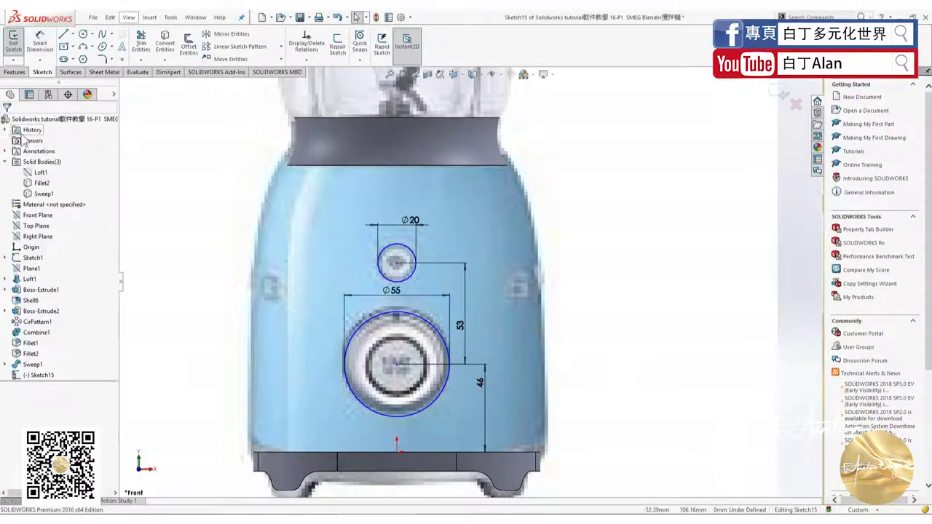
pyautogui.moveTo(210, 345); pyautogui.dragTo(218, 371, button='middle')
pyautogui.moveTo(435, 347); pyautogui.dragTo(367, 346, button='middle')
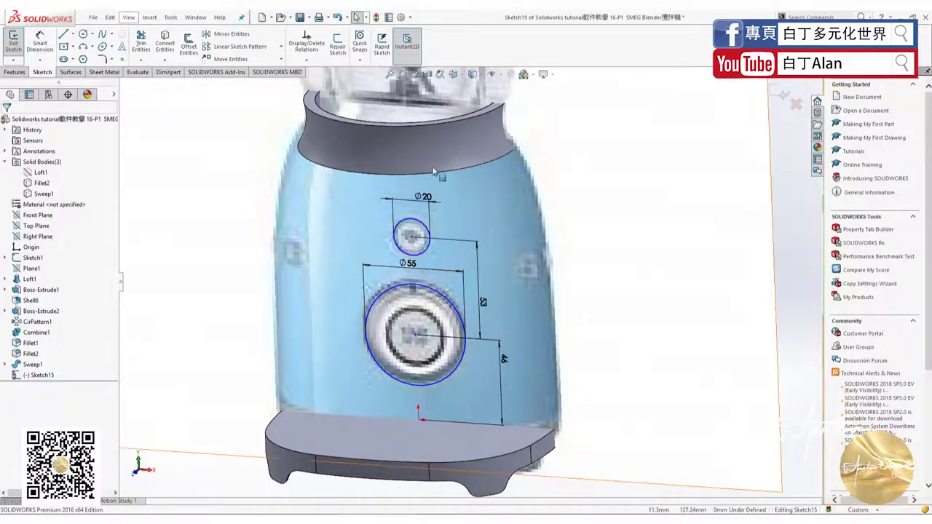
# Extrude-cut the Sketch15 circles 164 mm blind into the Loft1 body
pyautogui.scroll(2, 434, 240)
pyautogui.scroll(-4, 468, 262)
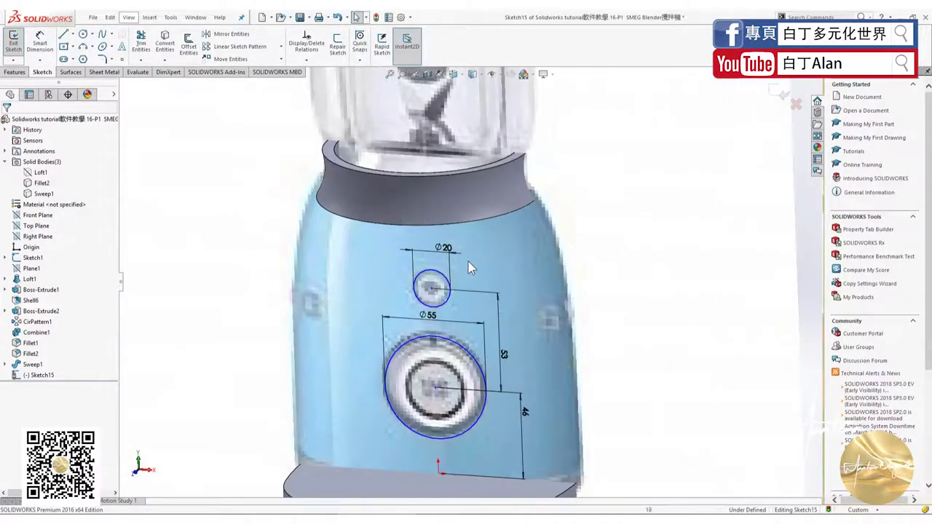
pyautogui.scroll(-2, 488, 211)
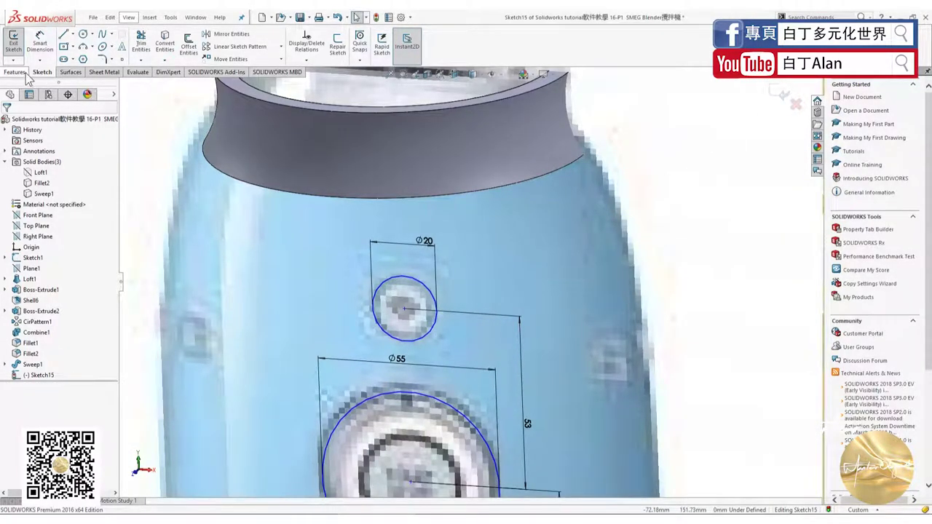
pyautogui.click(40, 172)
pyautogui.rightClick(40, 173)
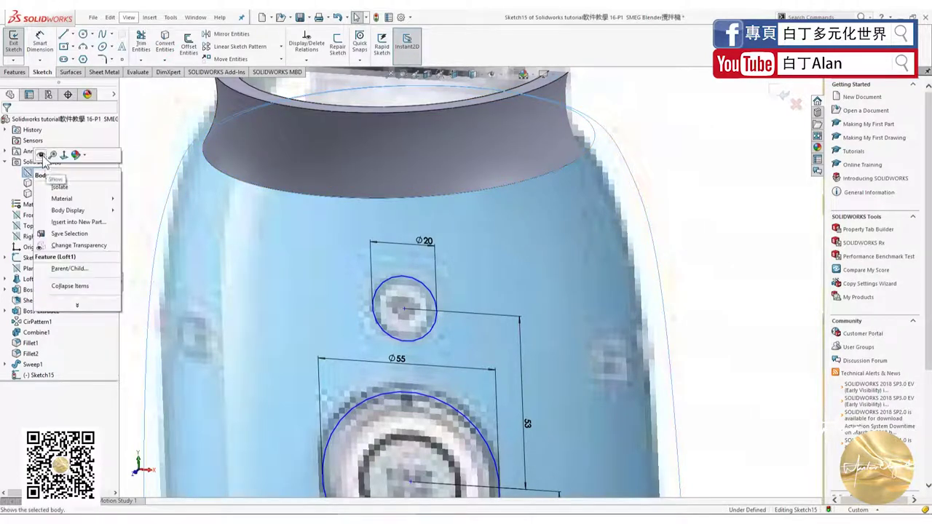
pyautogui.press('Escape')
pyautogui.scroll(3, 277, 248)
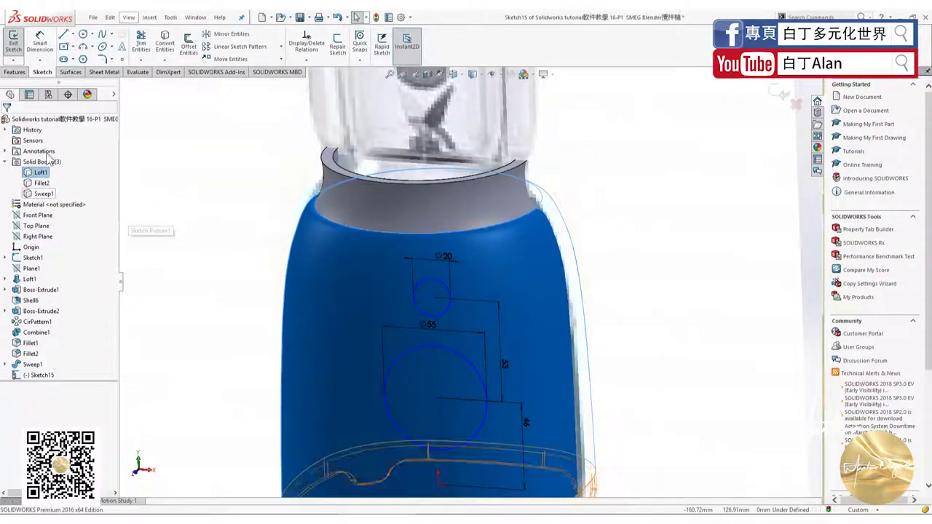
pyautogui.click(14, 73)
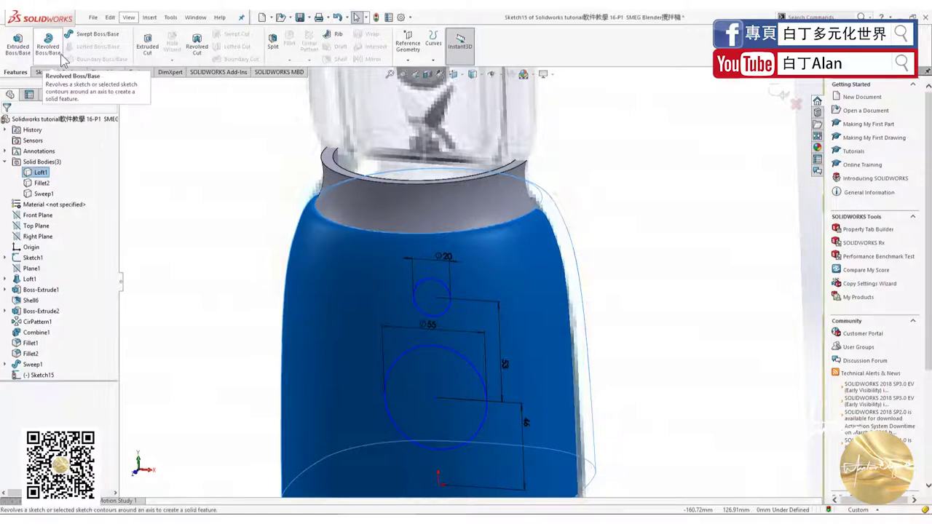
pyautogui.click(147, 40)
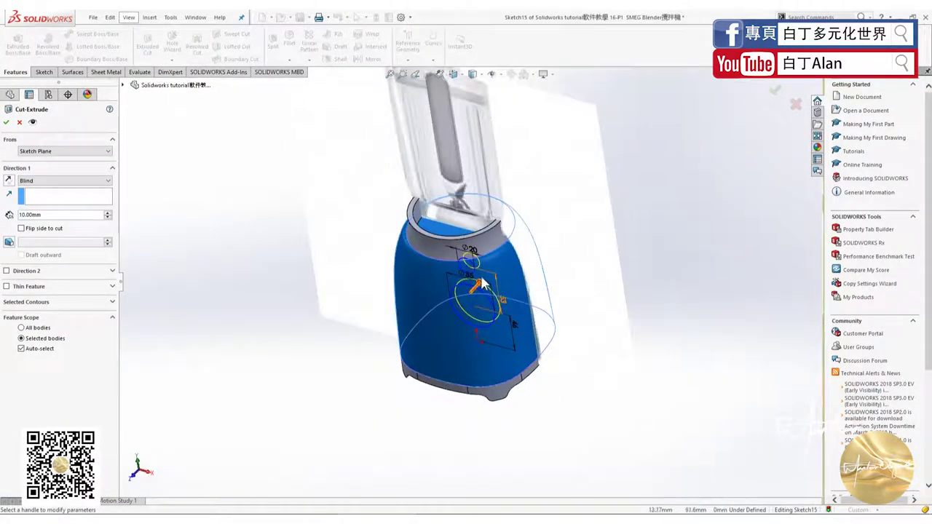
pyautogui.moveTo(481, 283); pyautogui.dragTo(327, 322)
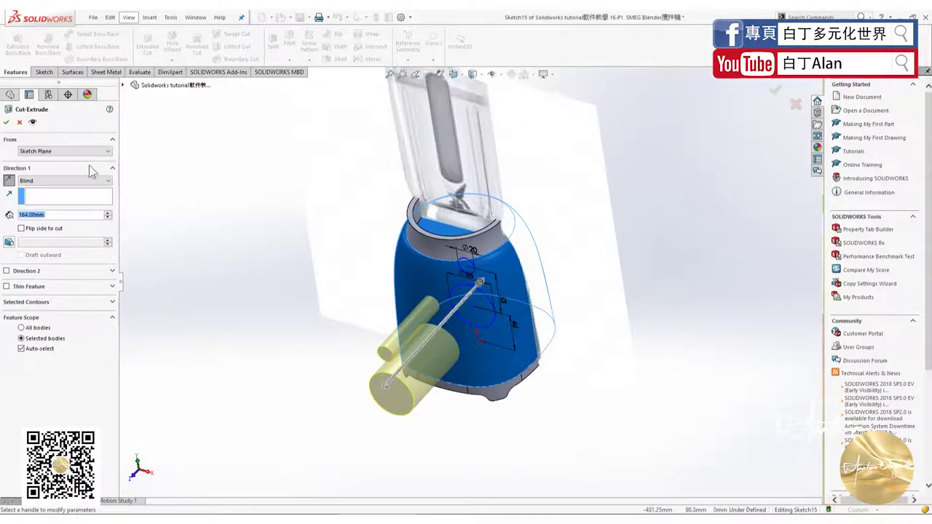
pyautogui.click(7, 121)
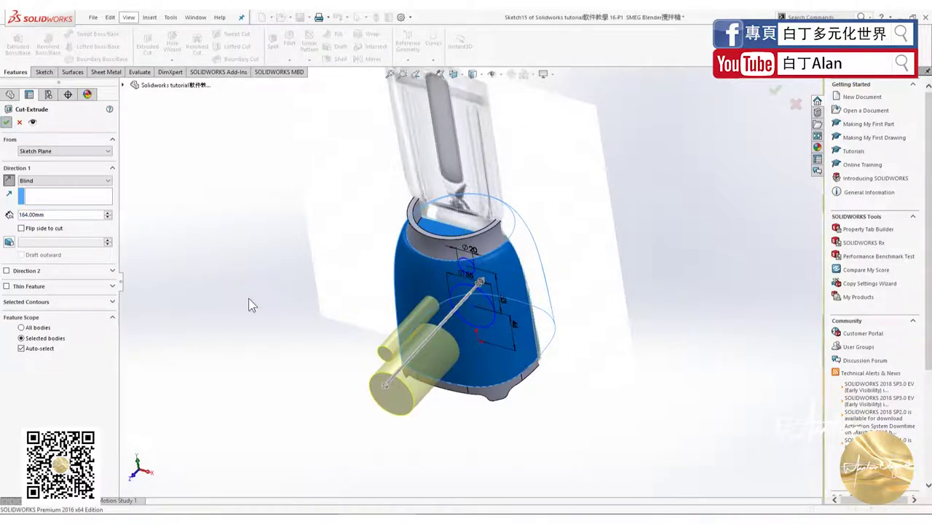
# Zoom and orbit around the blender to inspect the new front holes
pyautogui.scroll(-2, 475, 291)
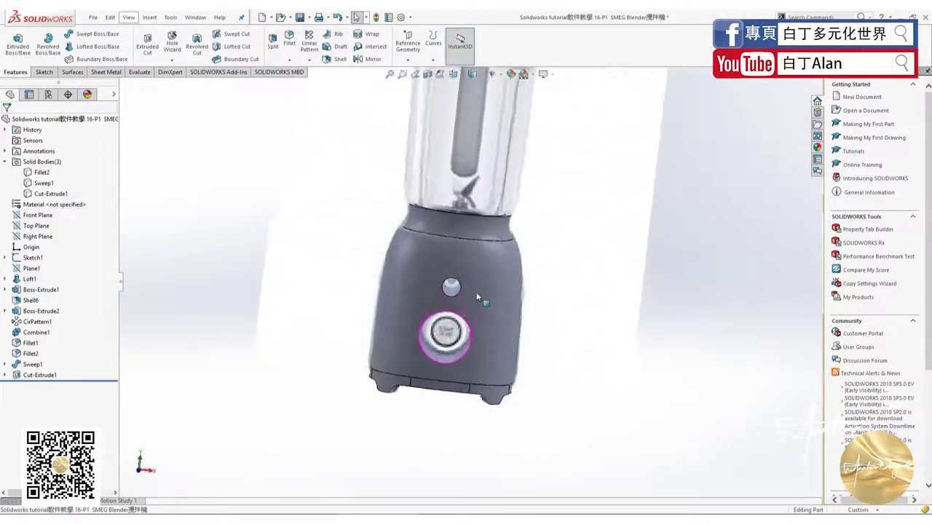
pyautogui.scroll(-3, 460, 342)
pyautogui.scroll(-2, 460, 341)
pyautogui.scroll(-2, 451, 345)
pyautogui.scroll(2, 440, 353)
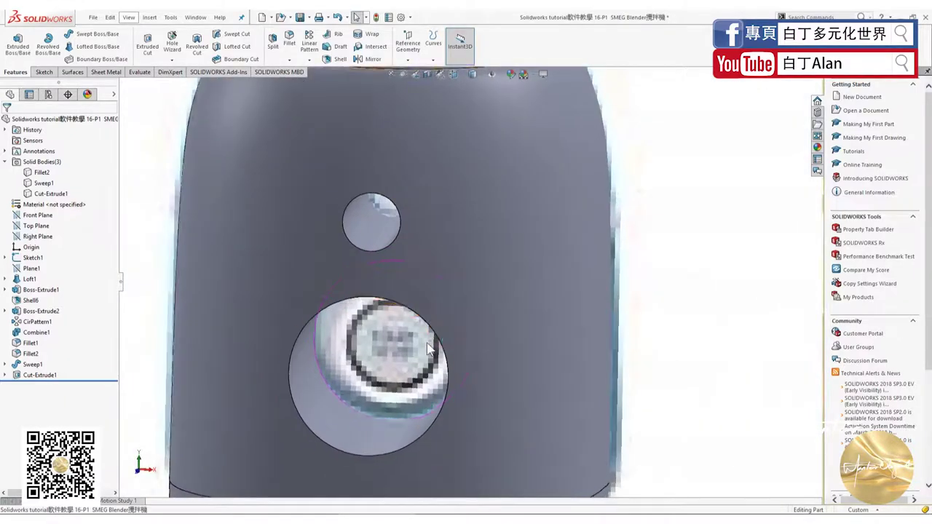
pyautogui.scroll(2, 430, 359)
pyautogui.scroll(-2, 429, 358)
pyautogui.scroll(2, 429, 358)
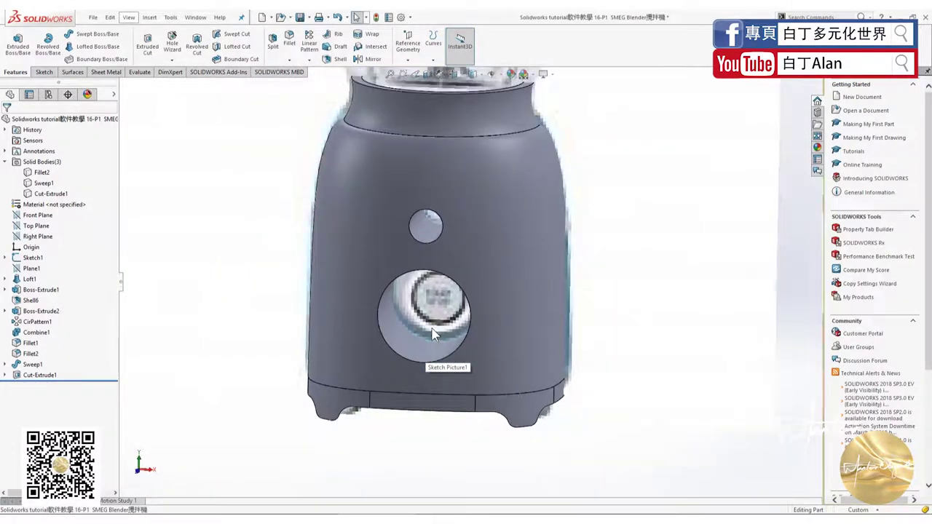
pyautogui.moveTo(429, 358); pyautogui.dragTo(404, 342, button='middle')
pyautogui.scroll(-2, 404, 342)
pyautogui.scroll(3, 439, 303)
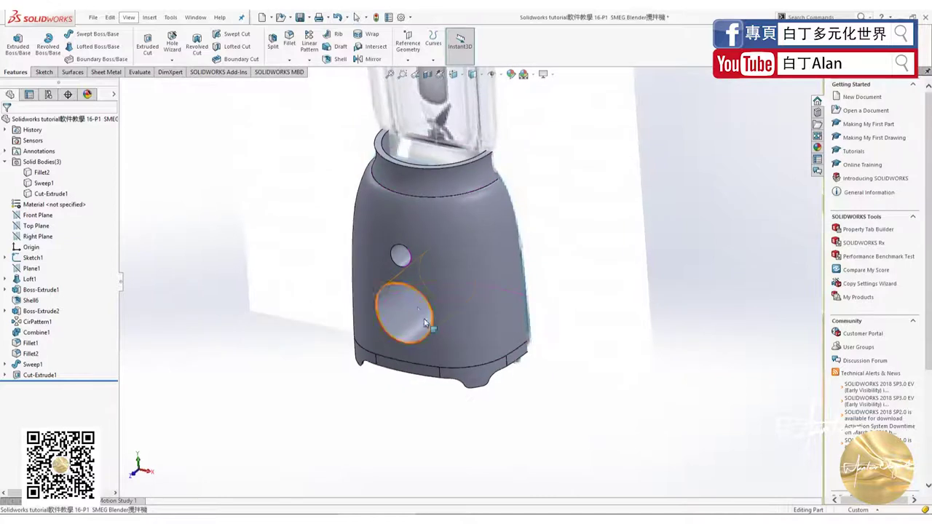
pyautogui.scroll(-2, 412, 300)
pyautogui.scroll(-2, 412, 301)
pyautogui.scroll(2, 411, 301)
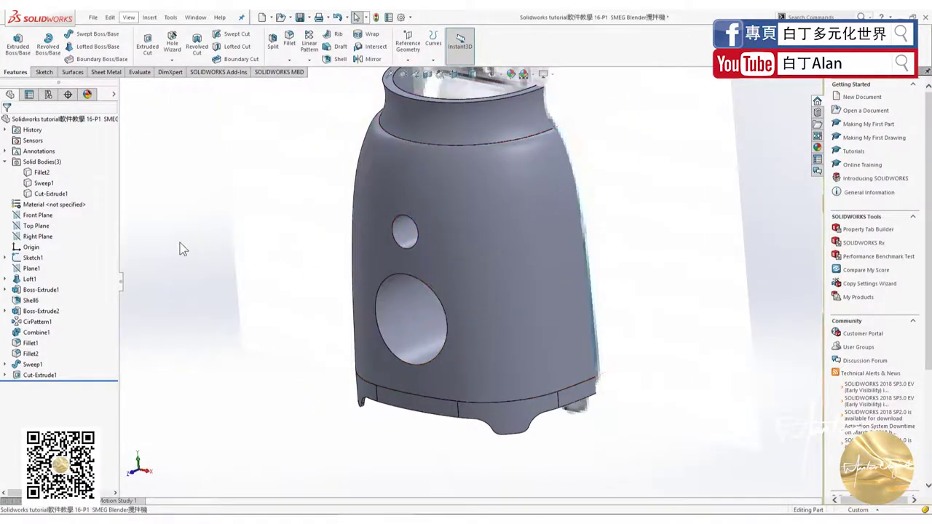
# Select the Right Plane, then bring up the Smeg blender reference photo in the browser
pyautogui.click(38, 237)
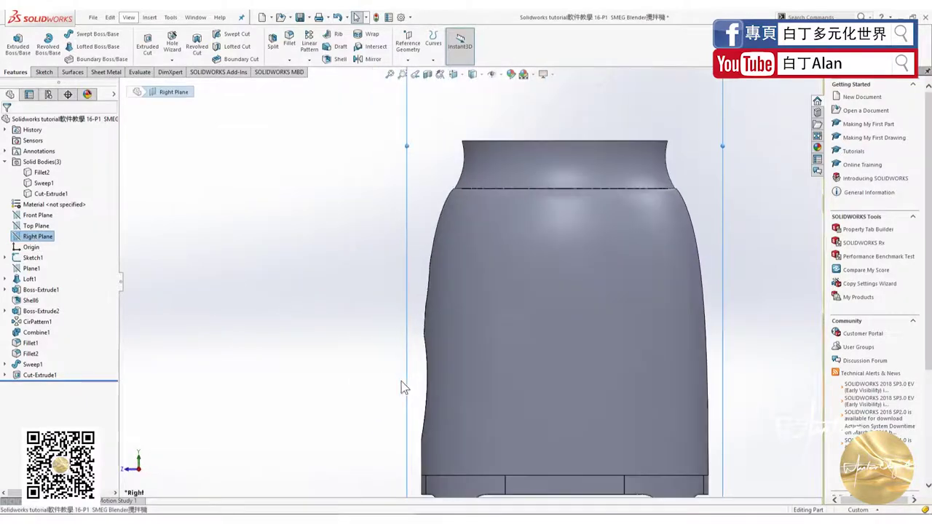
pyautogui.scroll(-2, 460, 409)
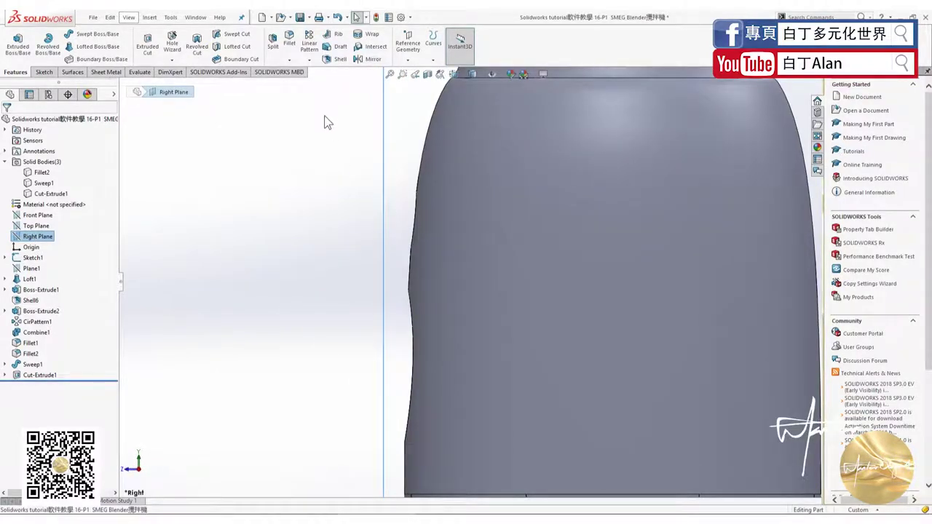
pyautogui.click(135, 518)
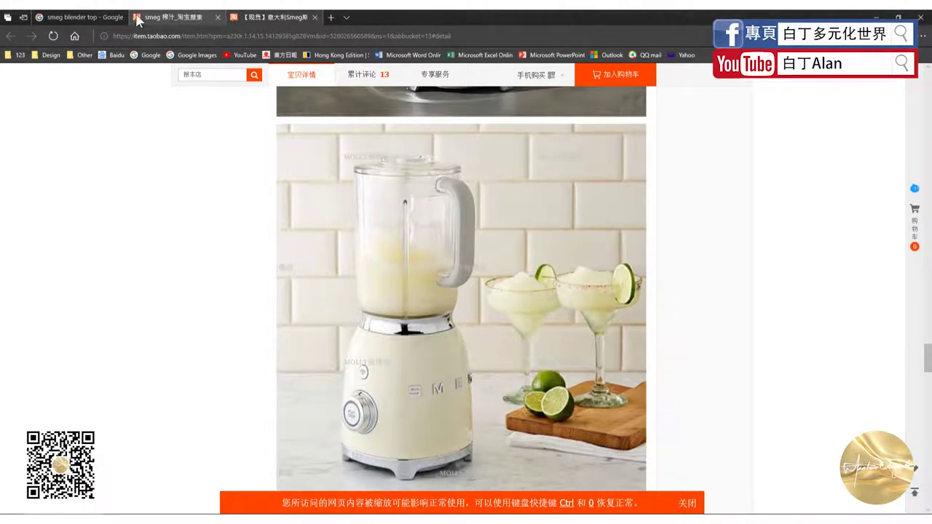
# Browse Google Images for Smeg blender side views and preview the black BLF01BLSA model
pyautogui.click(73, 17)
pyautogui.scroll(5, 160, 124)
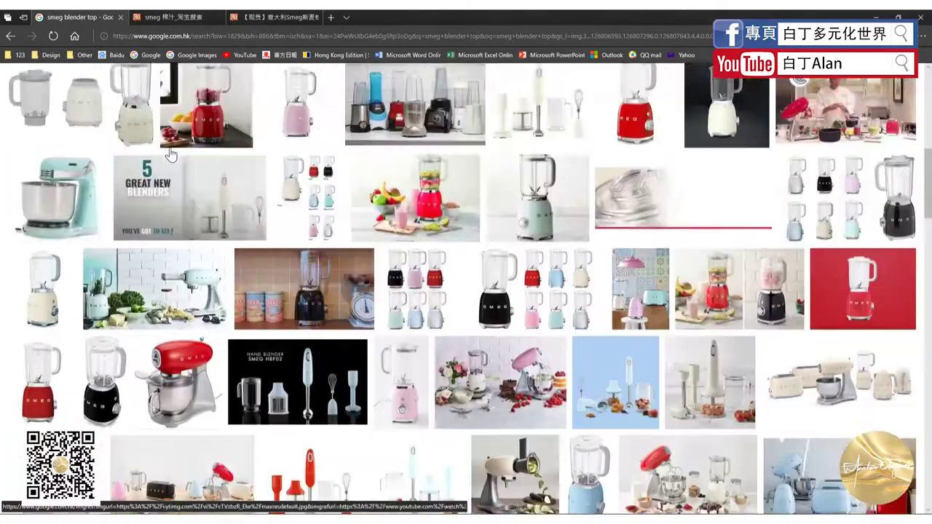
pyautogui.scroll(3, 146, 102)
pyautogui.write('smeg blender side')
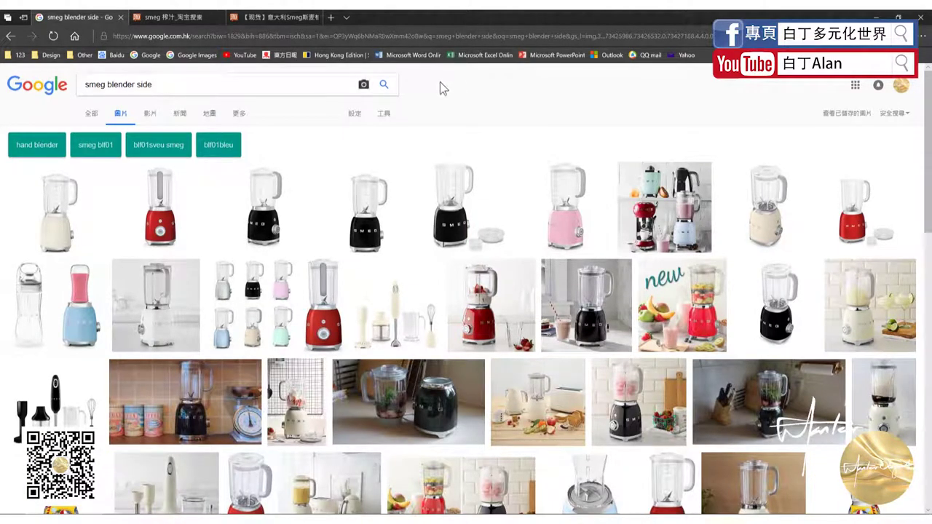
pyautogui.click(386, 240)
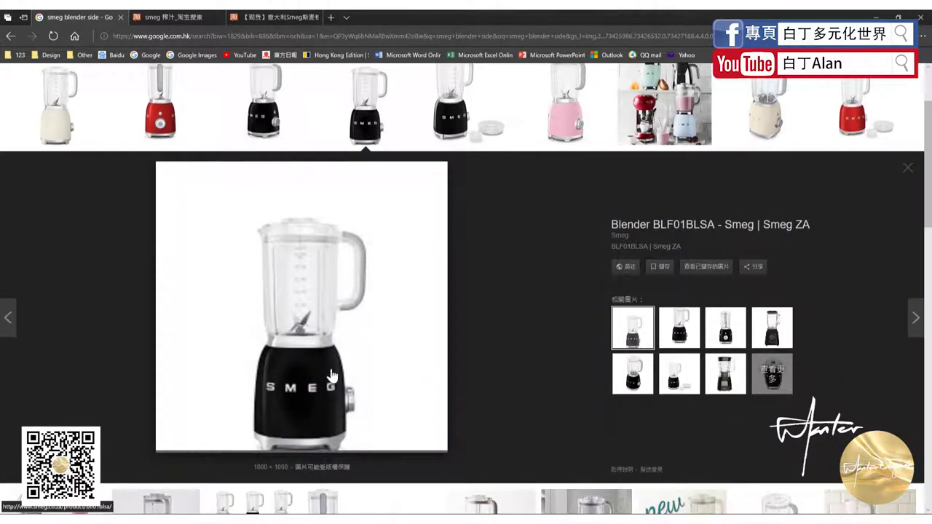
pyautogui.scroll(-2, 342, 385)
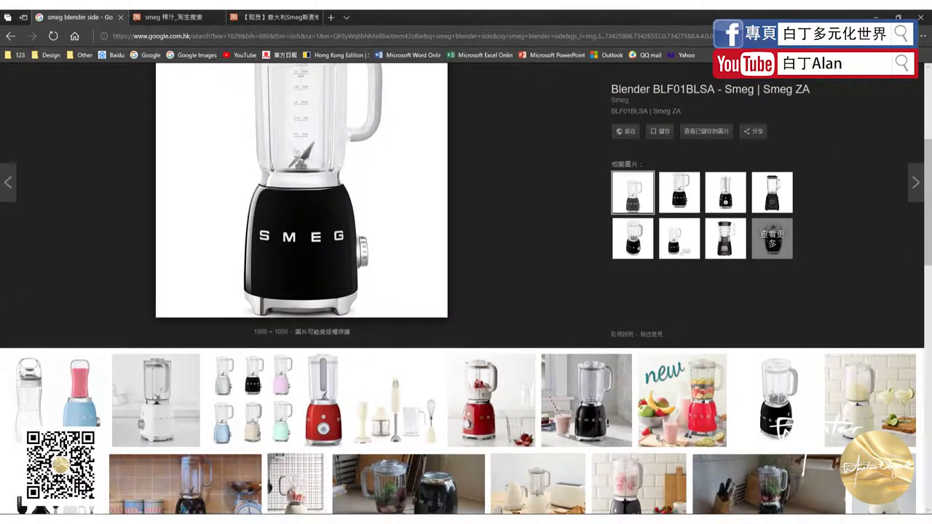
pyautogui.scroll(3, 460, 326)
# Switch the model to hidden-lines display and start a new sketch on the Right Plane
pyautogui.scroll(-3, 460, 327)
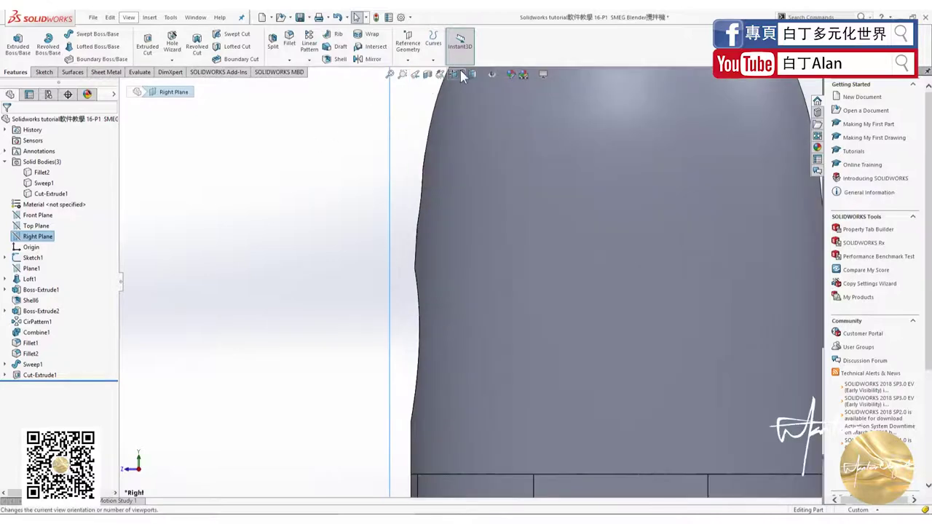
pyautogui.click(463, 74)
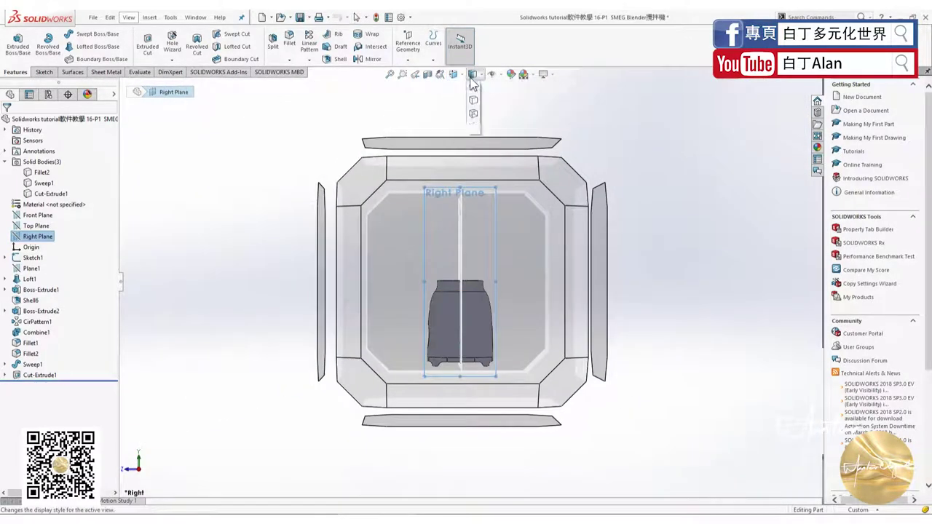
pyautogui.scroll(2, 420, 368)
pyautogui.scroll(1, 422, 354)
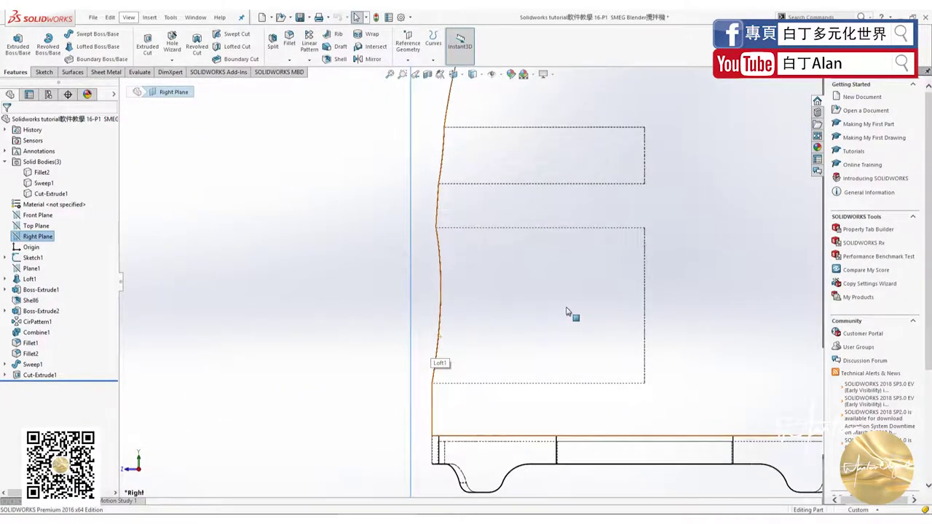
pyautogui.scroll(2, 568, 312)
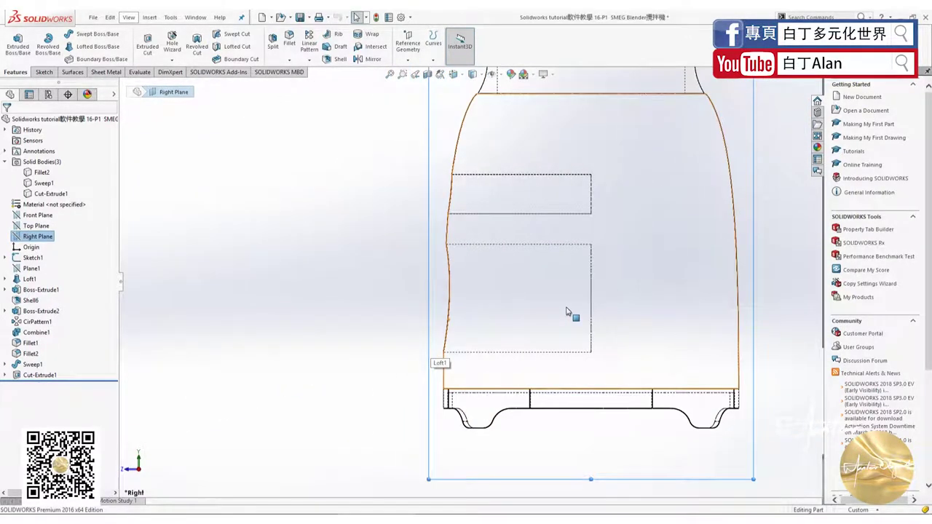
pyautogui.click(45, 72)
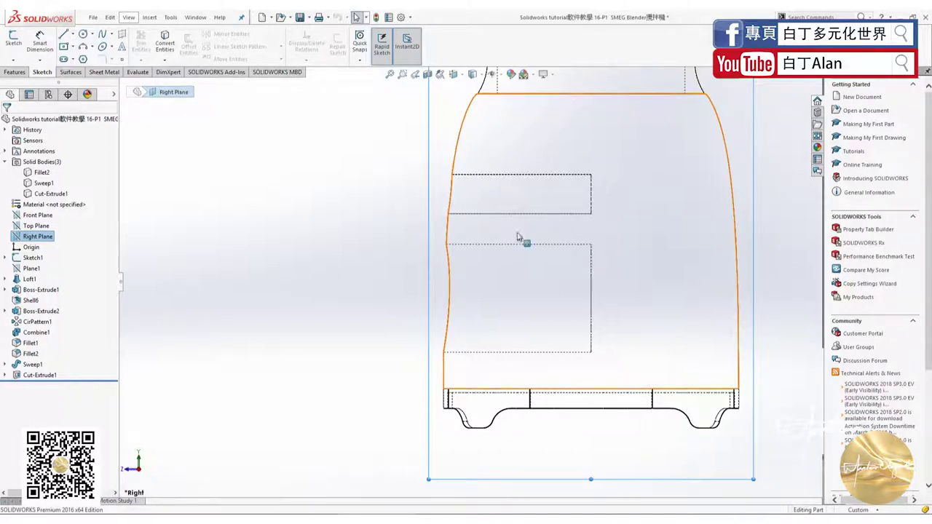
pyautogui.press('l')
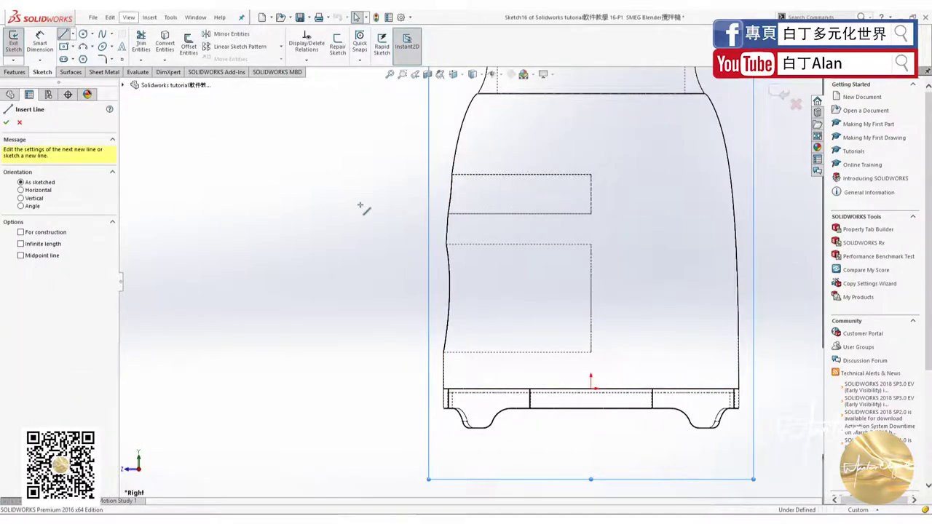
pyautogui.scroll(-2, 359, 206)
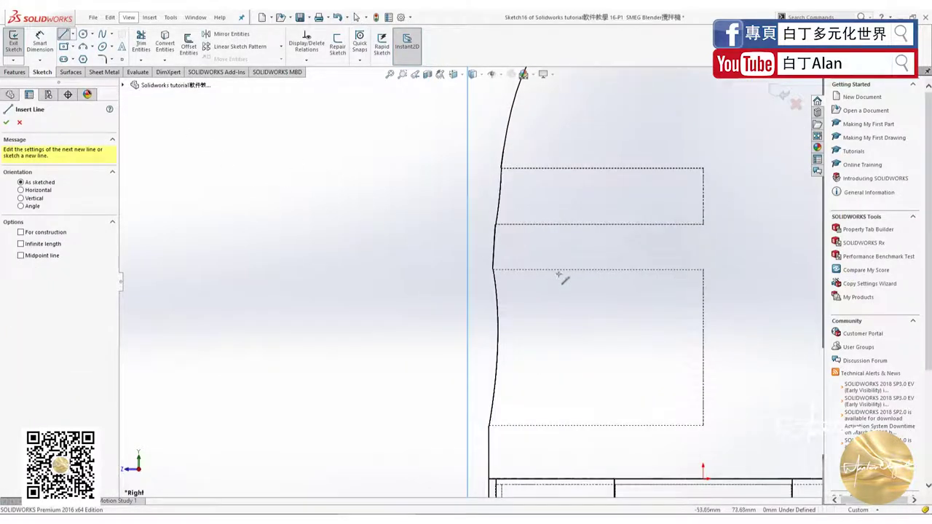
# Draw a three-line open profile from the centerline around the lower side opening
pyautogui.click(463, 274)
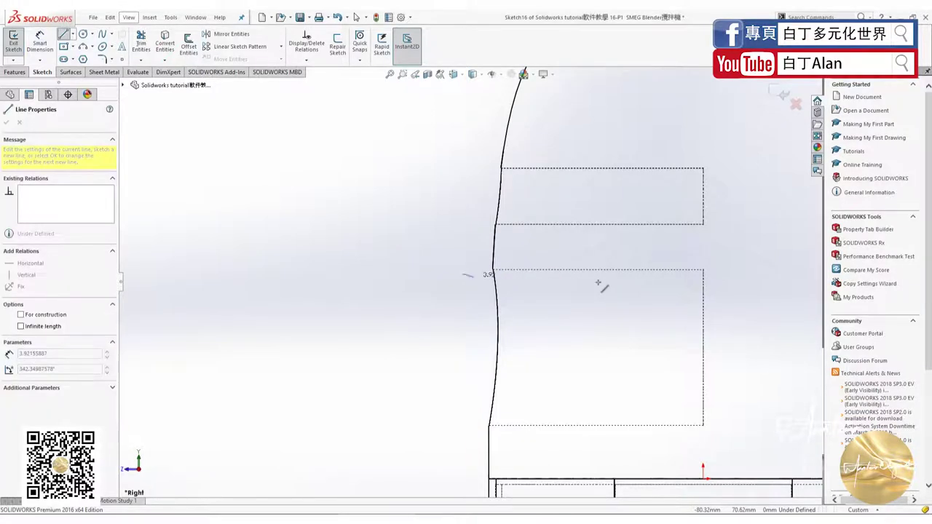
pyautogui.click(693, 274)
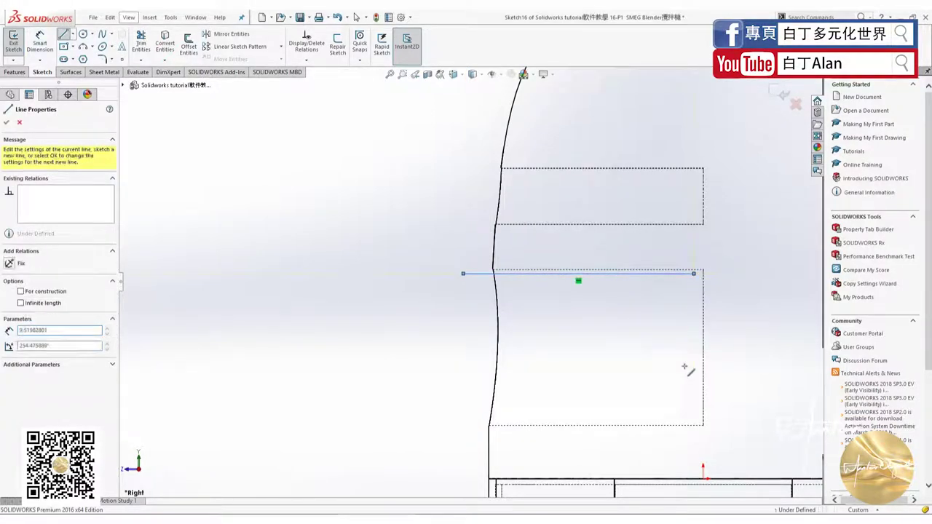
pyautogui.click(694, 421)
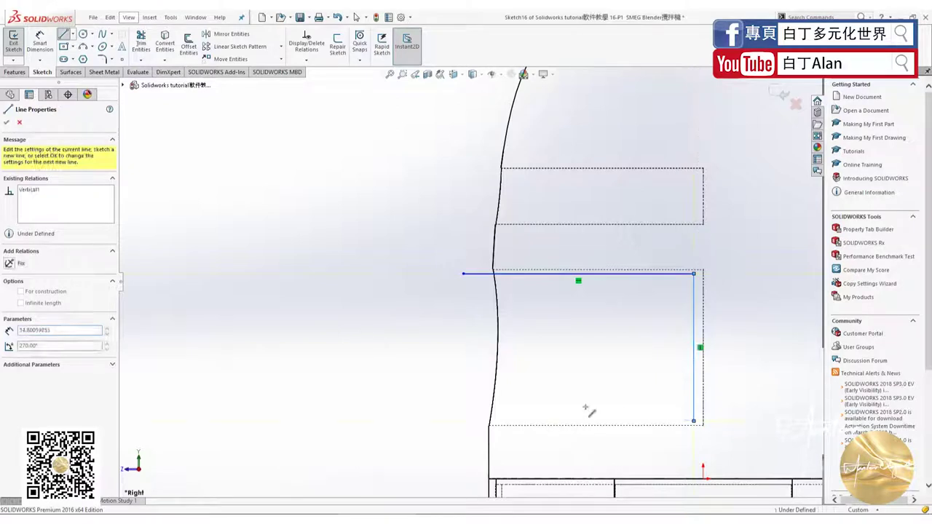
pyautogui.doubleClick(444, 421)
pyautogui.click(40, 41)
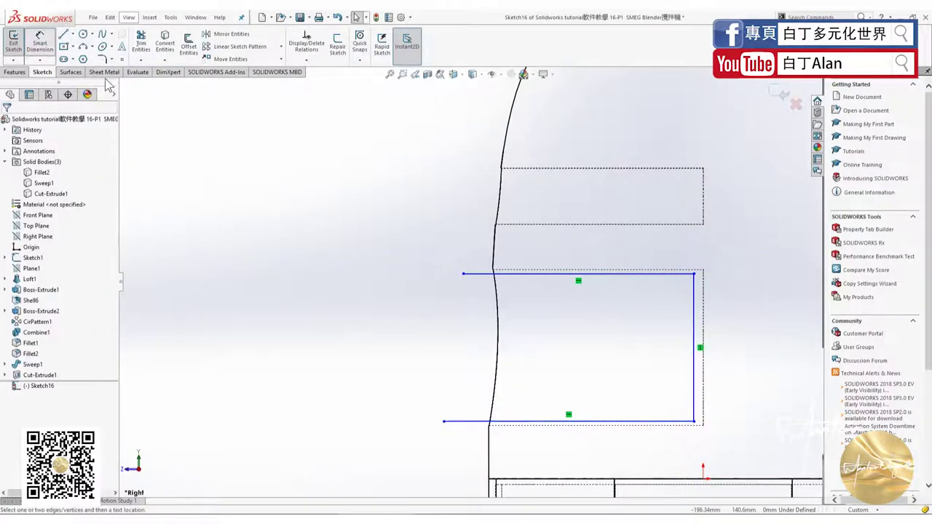
# Offset the top line 0.10 mm from the opening, discarding a trial 87.48 bottom-line dimension
pyautogui.click(686, 273)
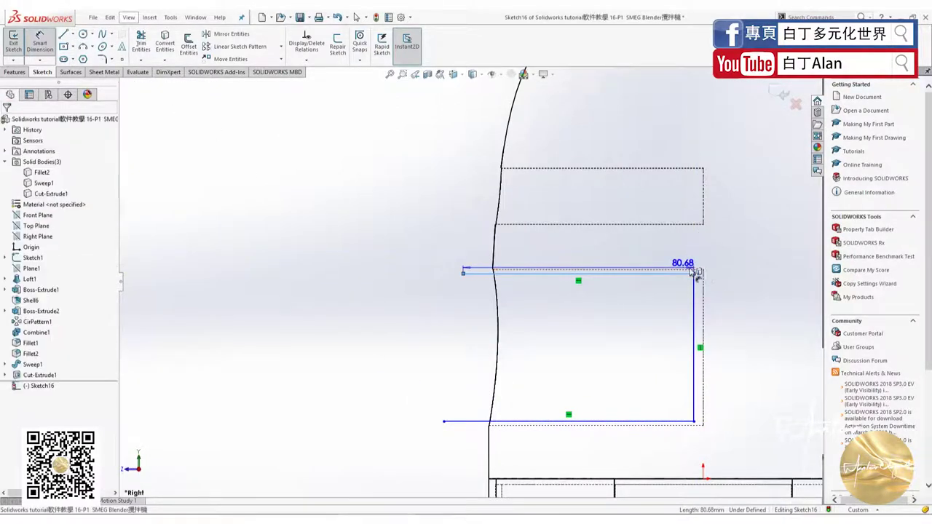
pyautogui.click(757, 271)
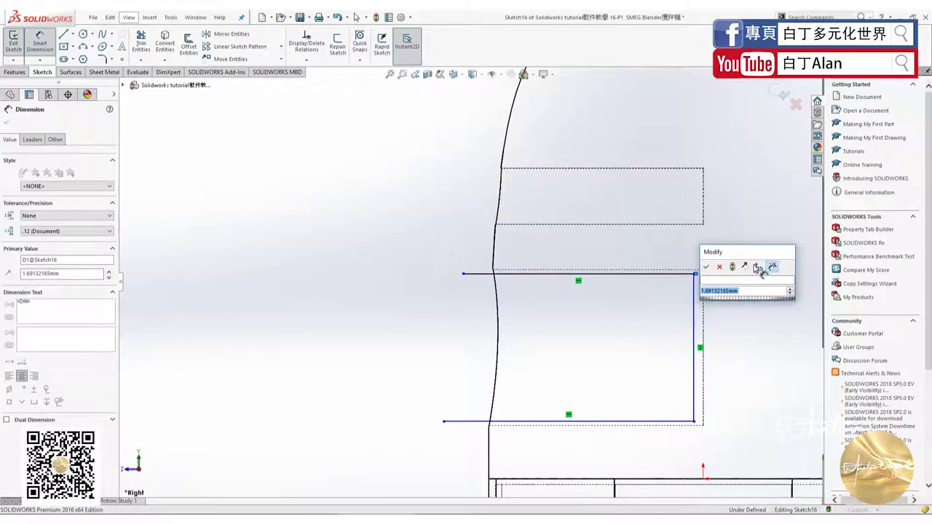
pyautogui.write('0.1')
pyautogui.press('Return')
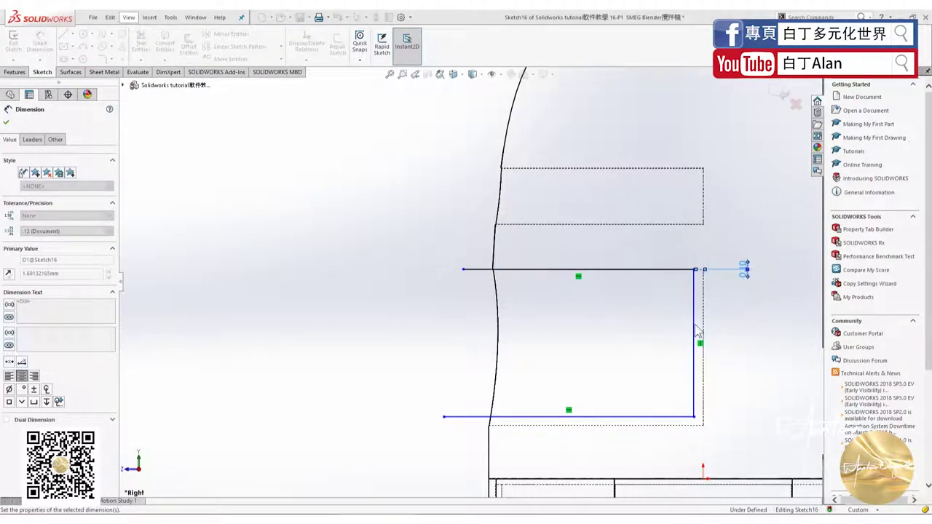
pyautogui.click(673, 419)
pyautogui.click(740, 424)
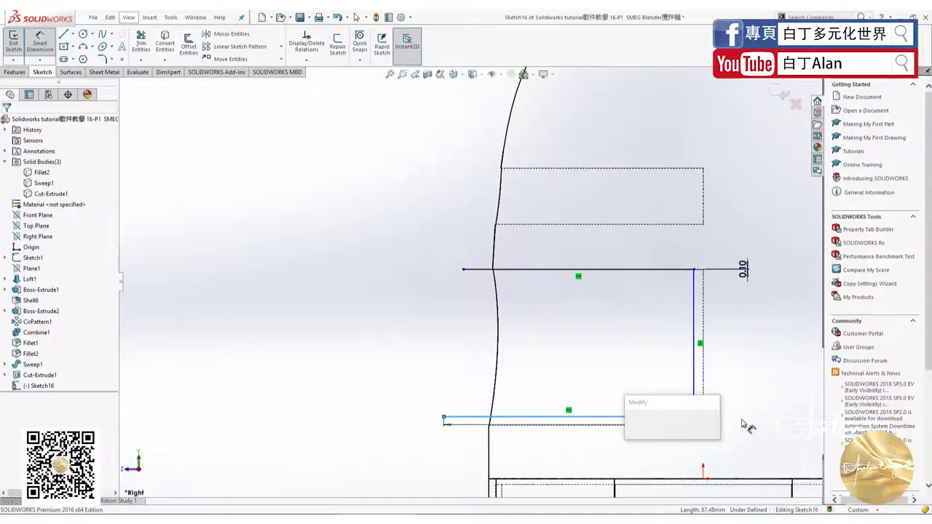
pyautogui.click(631, 422)
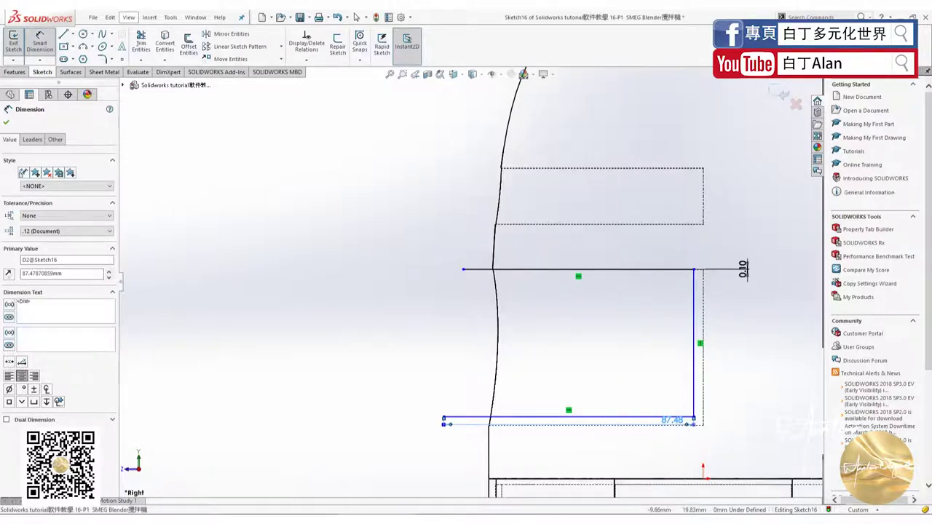
pyautogui.press('Delete')
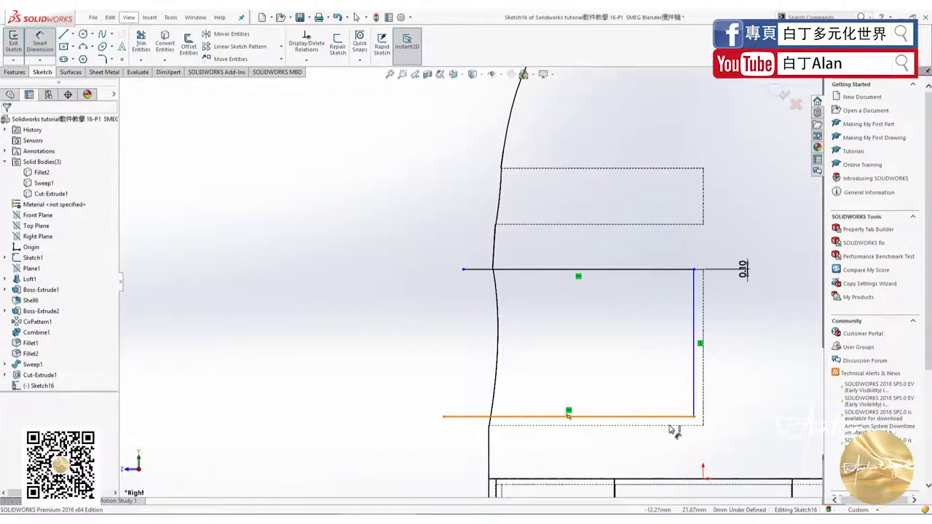
pyautogui.click(670, 428)
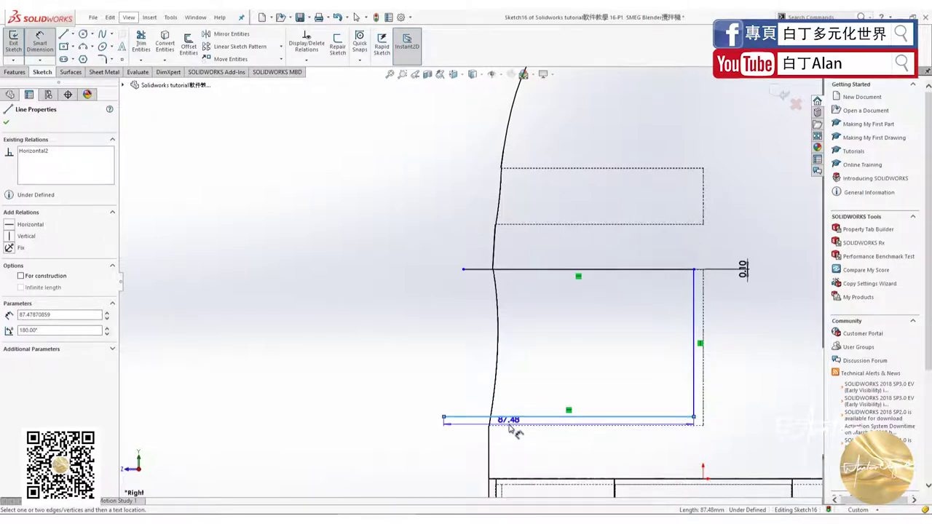
pyautogui.scroll(-3, 495, 416)
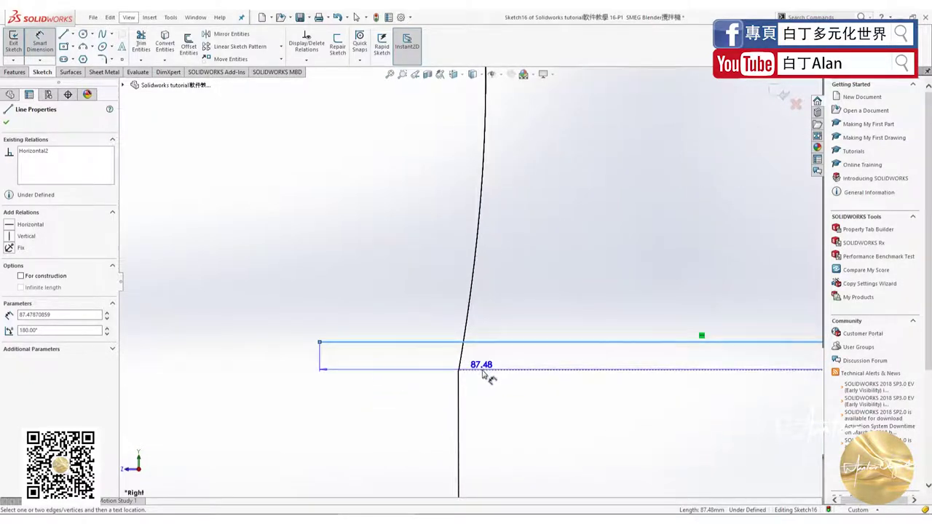
pyautogui.press('Escape')
pyautogui.press('Escape')
# Start and cancel Smart Dimension while zooming around the profile
pyautogui.click(42, 36)
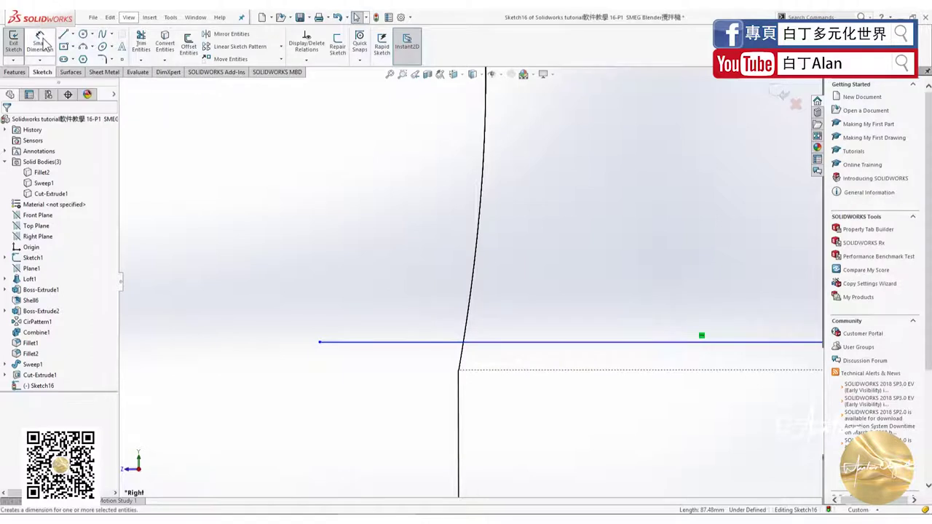
pyautogui.scroll(5, 477, 369)
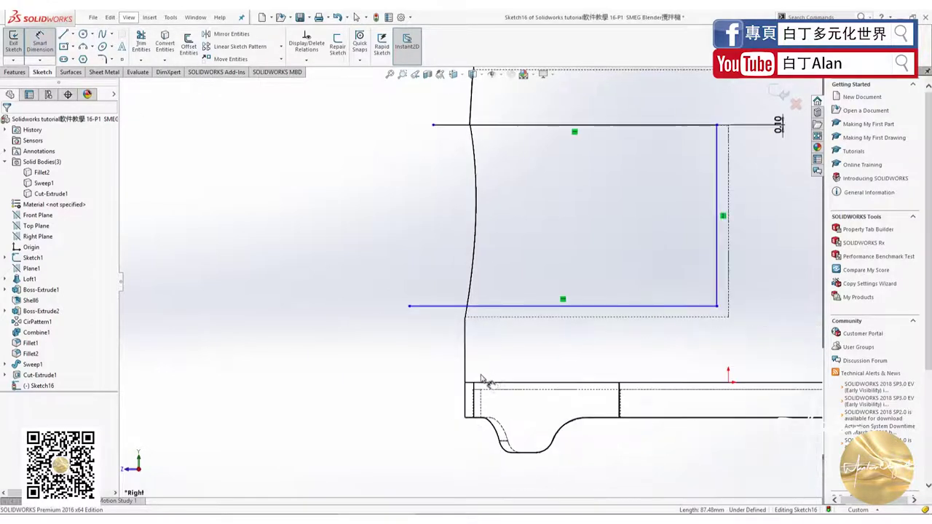
pyautogui.press('Escape')
pyautogui.scroll(-2, 565, 264)
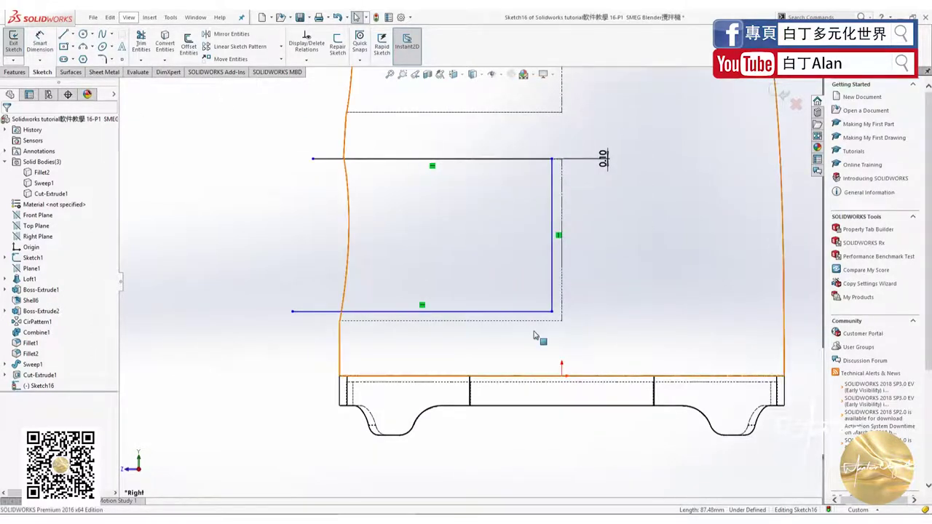
pyautogui.scroll(2, 366, 139)
pyautogui.click(41, 38)
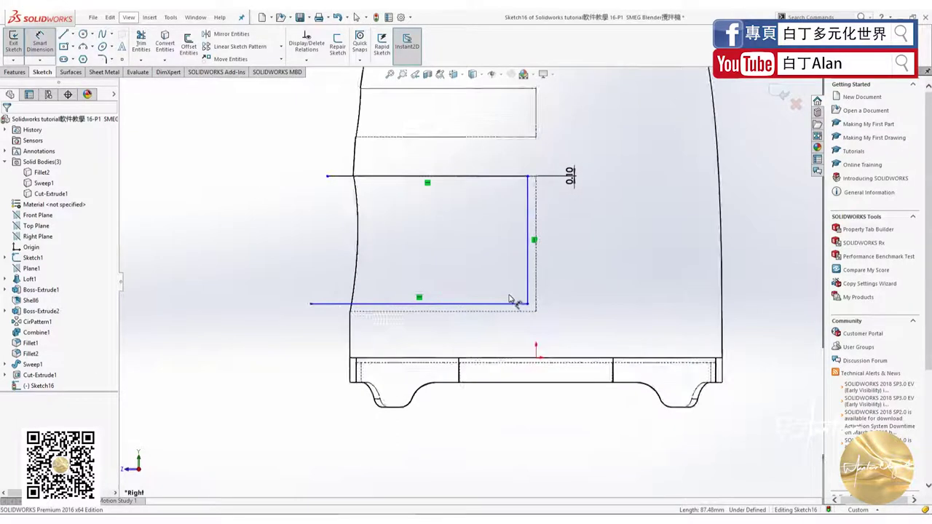
pyautogui.scroll(-2, 525, 309)
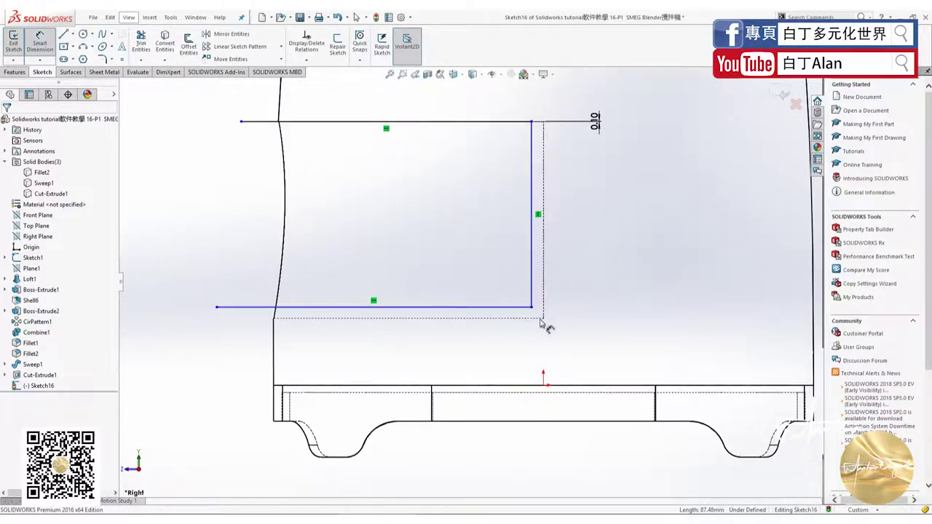
pyautogui.scroll(2, 537, 323)
pyautogui.scroll(1, 510, 309)
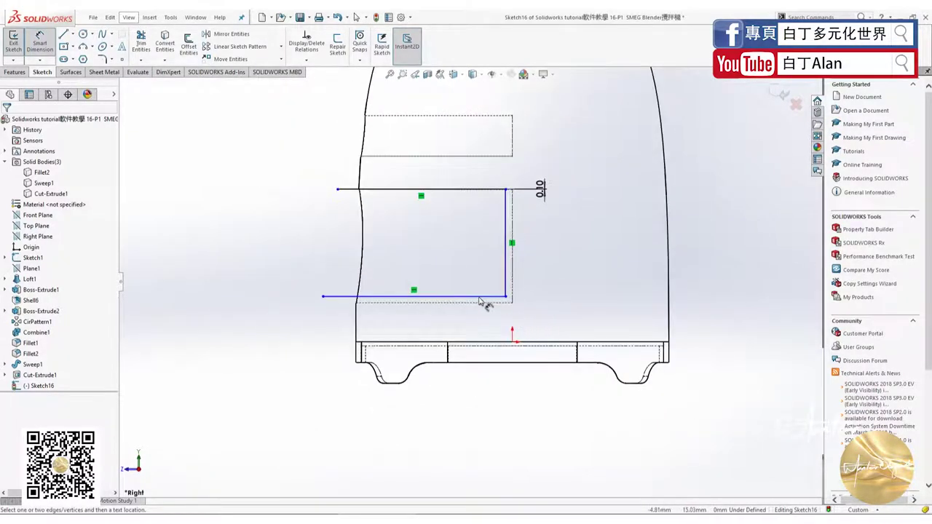
pyautogui.scroll(-3, 543, 335)
pyautogui.scroll(3, 437, 277)
pyautogui.scroll(-2, 418, 262)
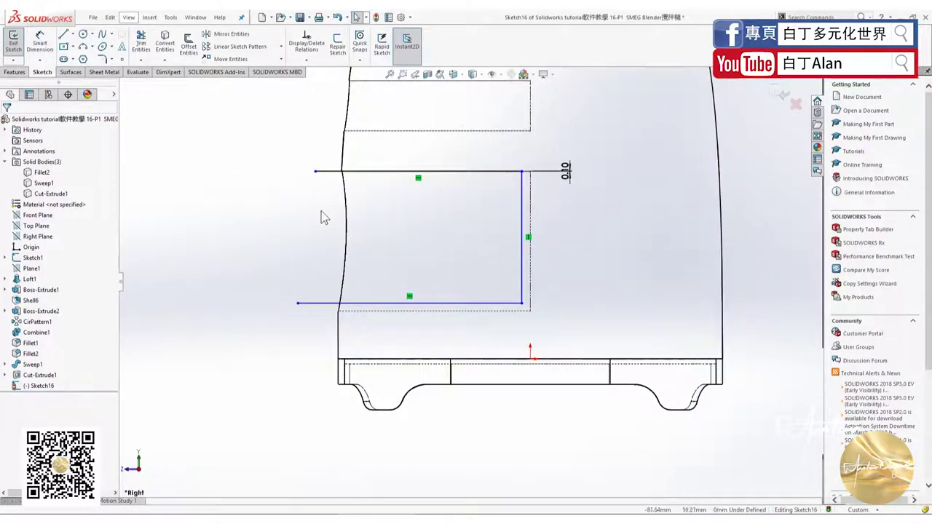
# Delete the profile's bottom line and shorten the vertical line to mid-height
pyautogui.click(73, 34)
pyautogui.click(88, 57)
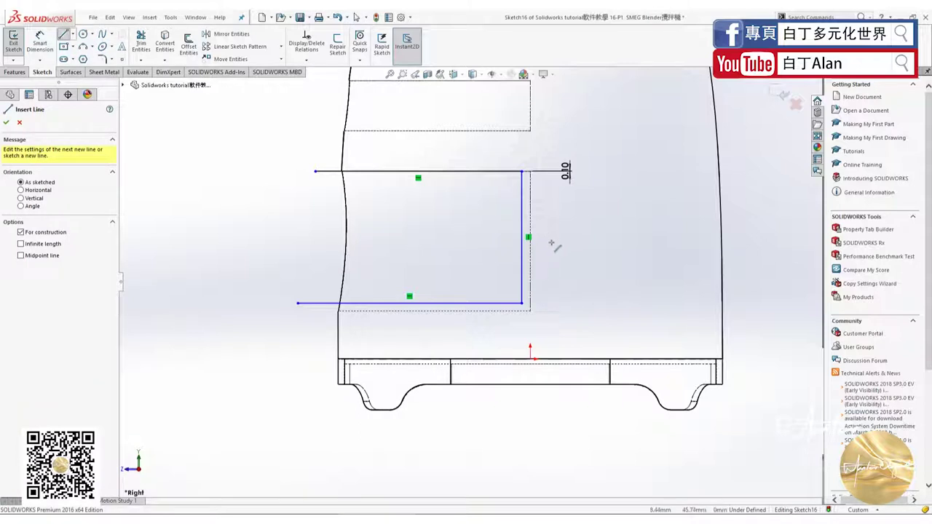
pyautogui.press('Escape')
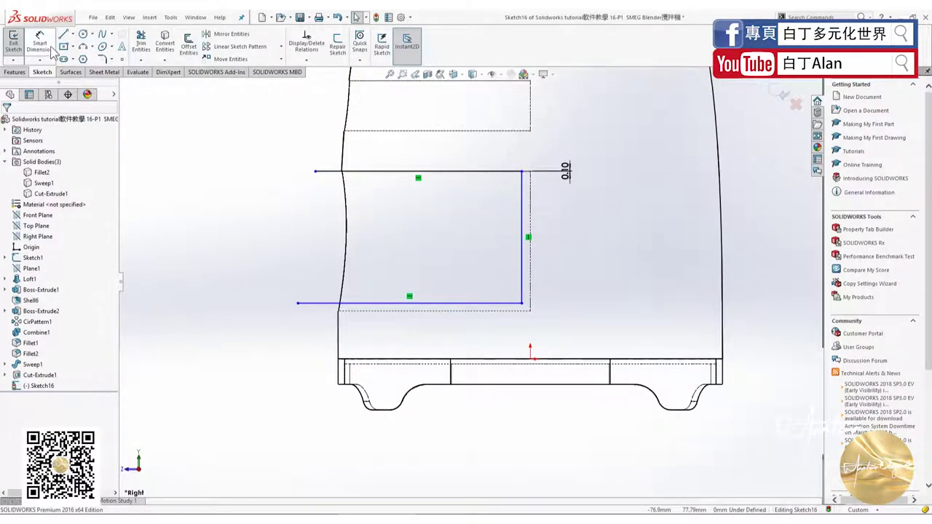
pyautogui.click(409, 302)
pyautogui.press('Delete')
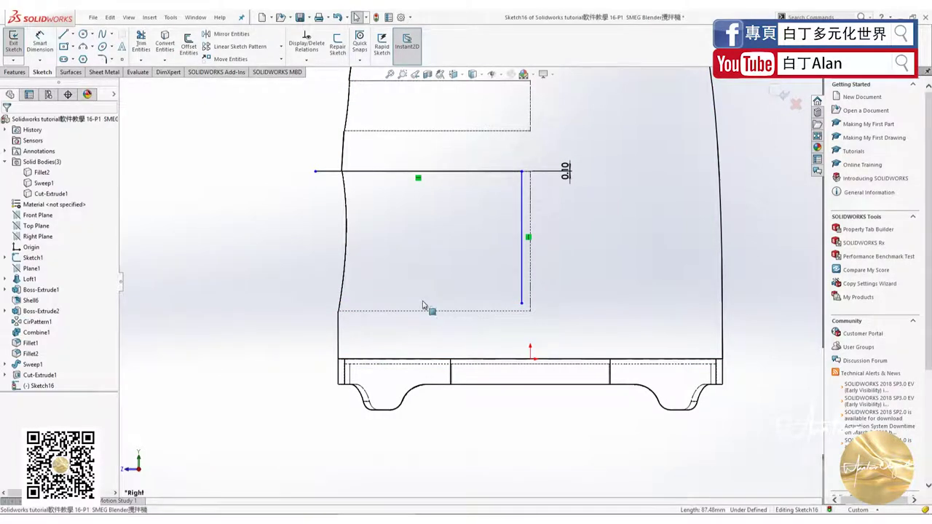
pyautogui.moveTo(521, 302); pyautogui.dragTo(529, 240)
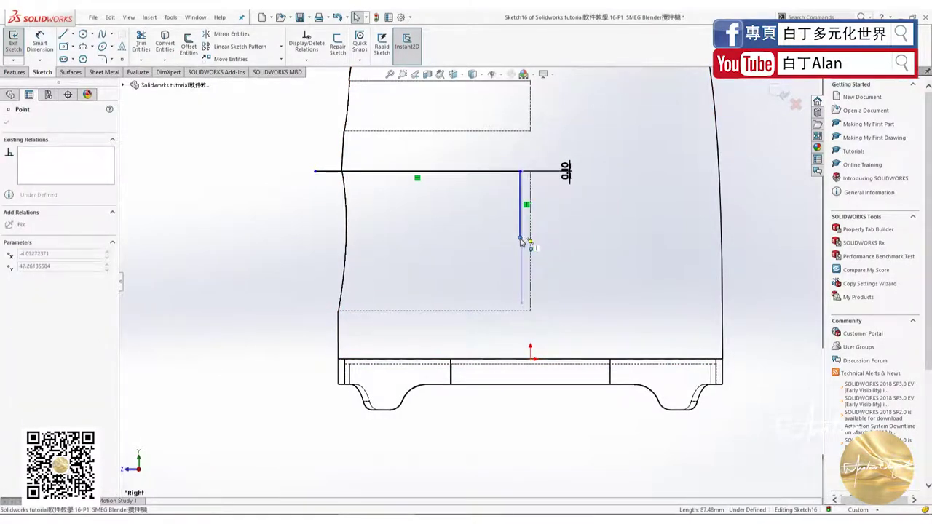
pyautogui.moveTo(530, 242); pyautogui.dragTo(518, 241)
# Dimension the shortened vertical line 0.1 mm from its neighbouring line
pyautogui.click(34, 49)
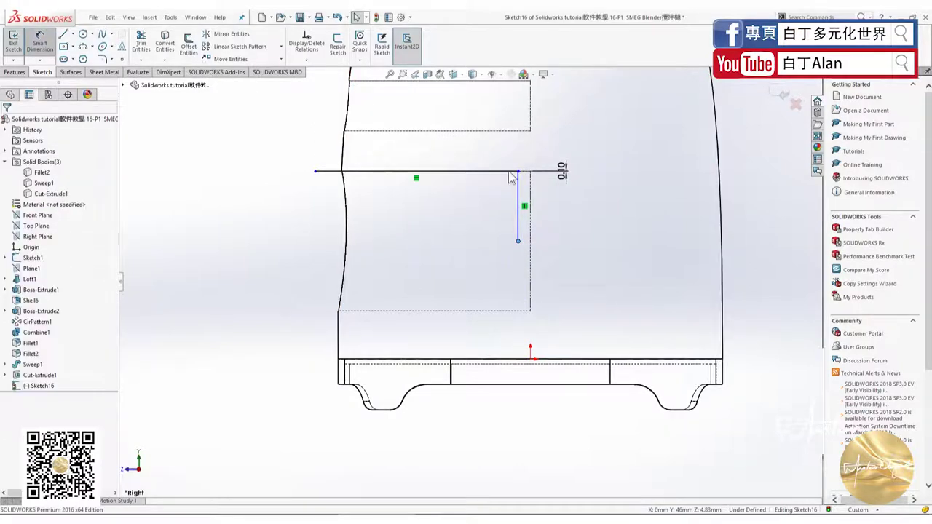
pyautogui.click(530, 226)
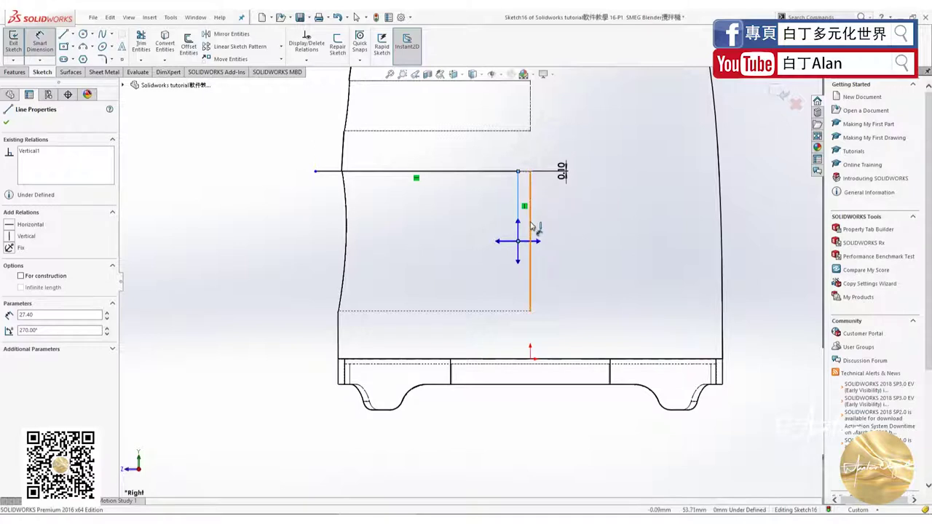
pyautogui.press('Escape')
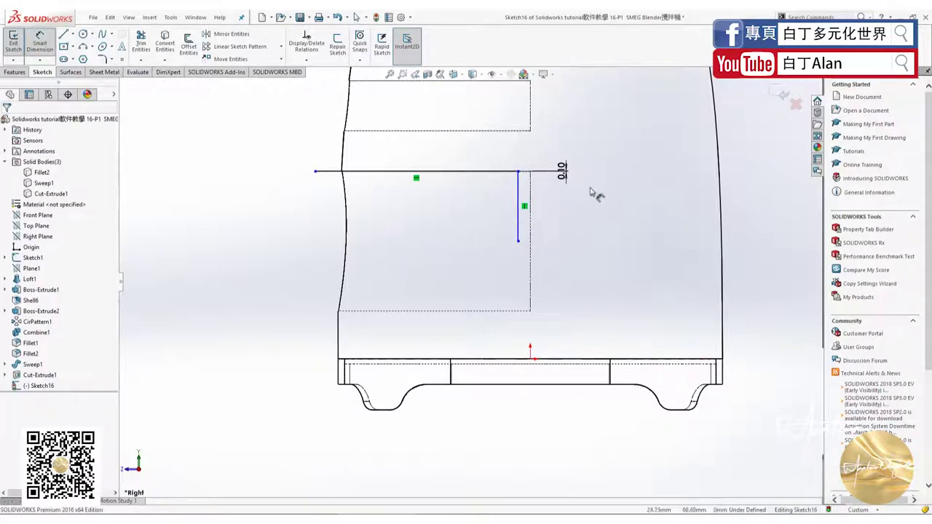
pyautogui.click(519, 236)
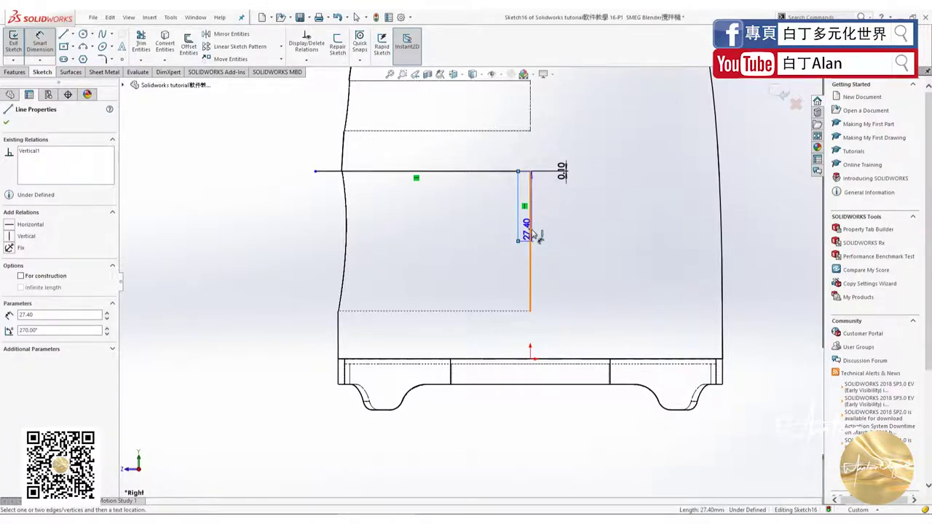
pyautogui.click(530, 233)
pyautogui.click(535, 155)
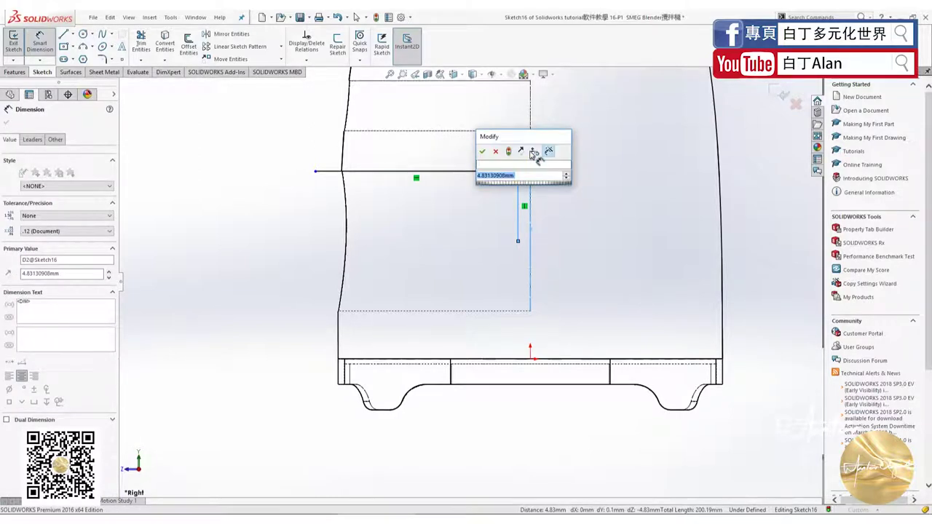
pyautogui.write('0.1')
pyautogui.press('Return')
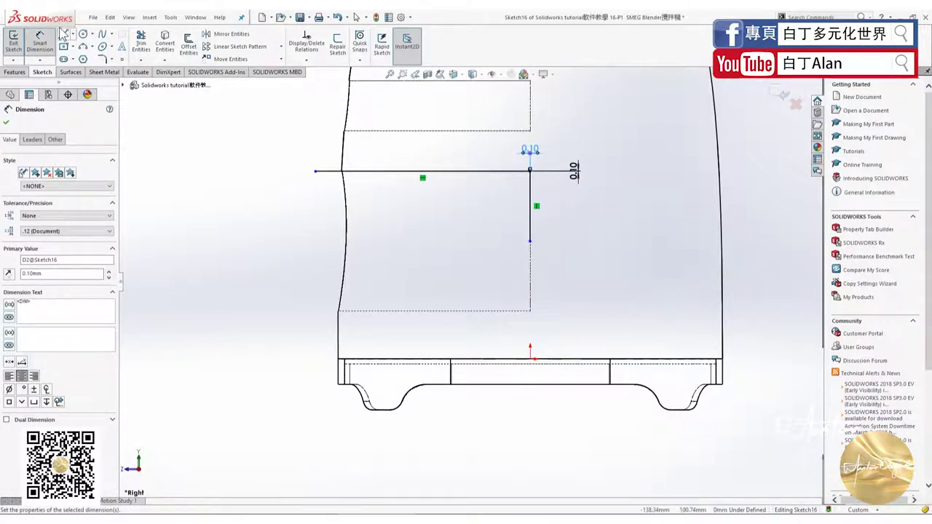
pyautogui.click(63, 34)
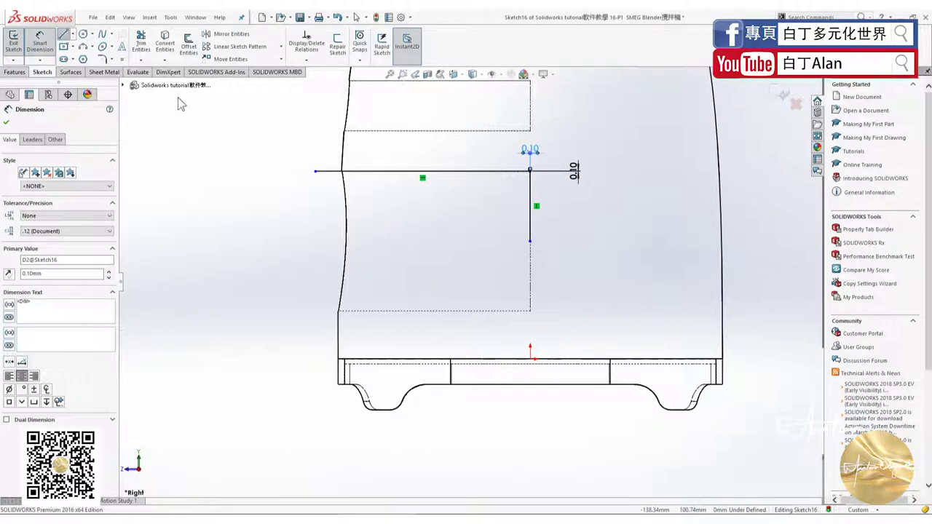
# Draw a horizontal line leftward from the vertical line's lower end
pyautogui.click(530, 242)
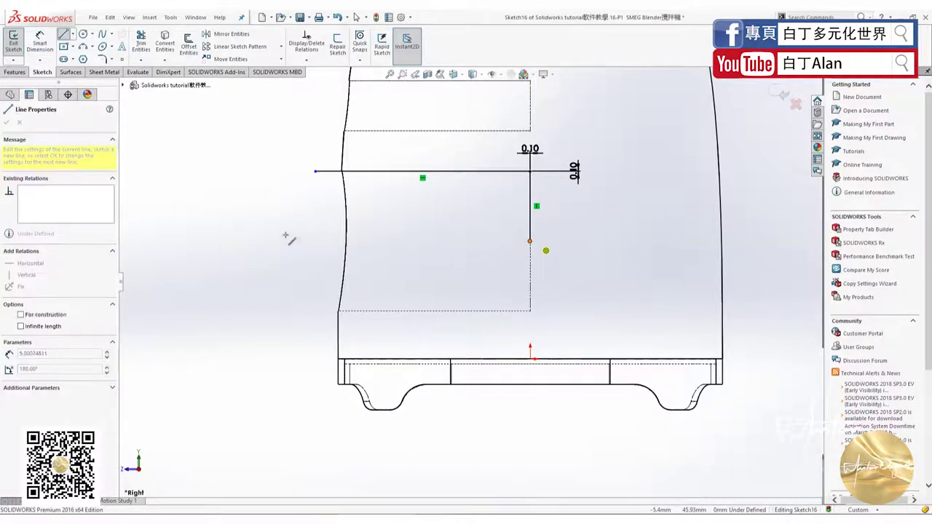
pyautogui.click(230, 242)
pyautogui.press('Escape')
pyautogui.press('Escape')
pyautogui.hotkey('alt', 'Tab')
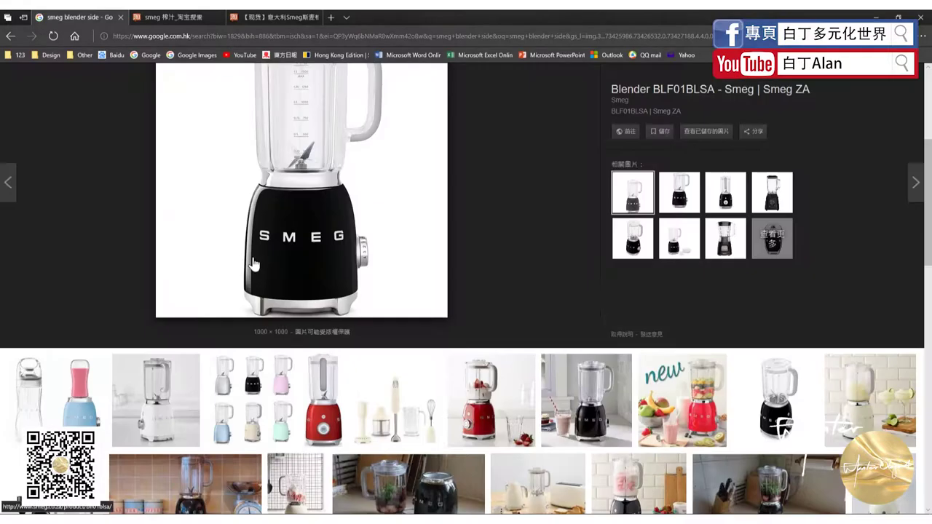
pyautogui.hotkey('alt', 'Tab')
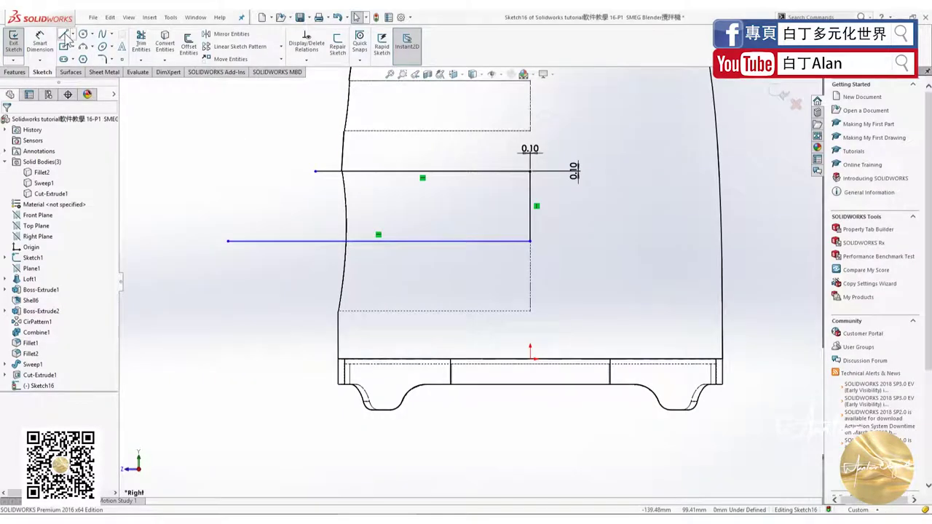
# Draw a vertical line upward from the horizontal line's left end, then view the reference photo
pyautogui.click(66, 36)
pyautogui.click(228, 241)
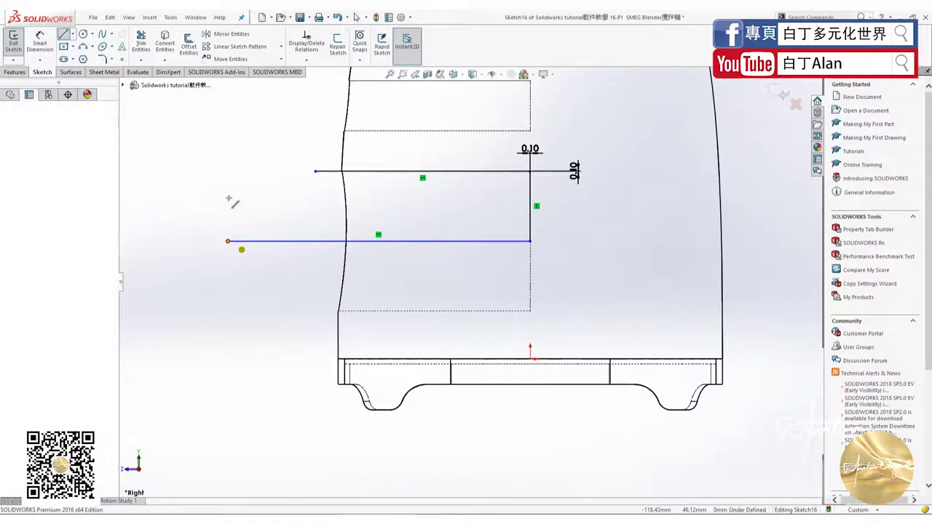
pyautogui.click(228, 184)
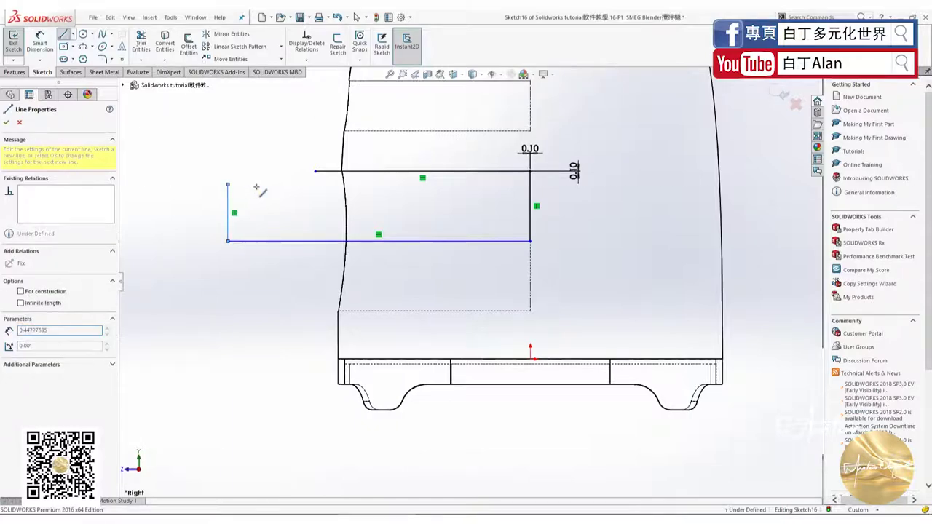
pyautogui.hotkey('alt', 'Tab')
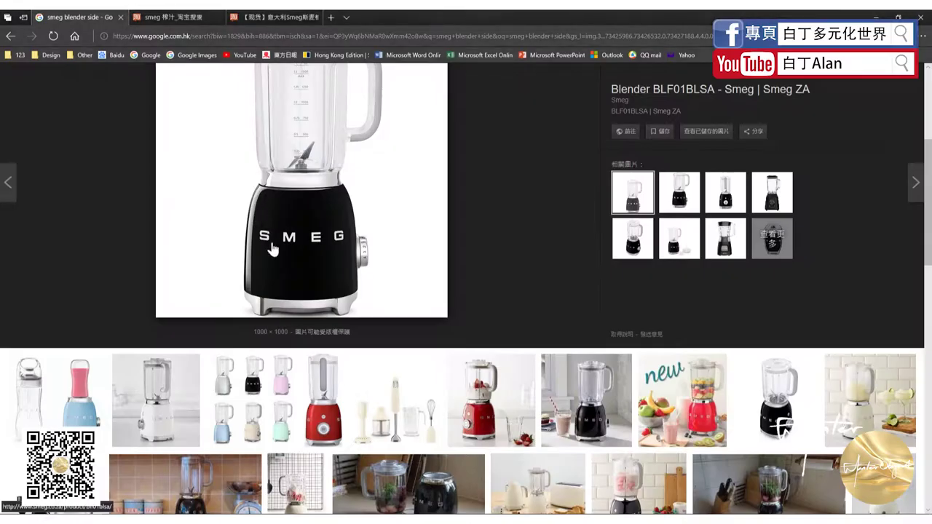
# View the cream Smeg blender photo on the Taobao page and return to SOLIDWORKS
pyautogui.click(251, 20)
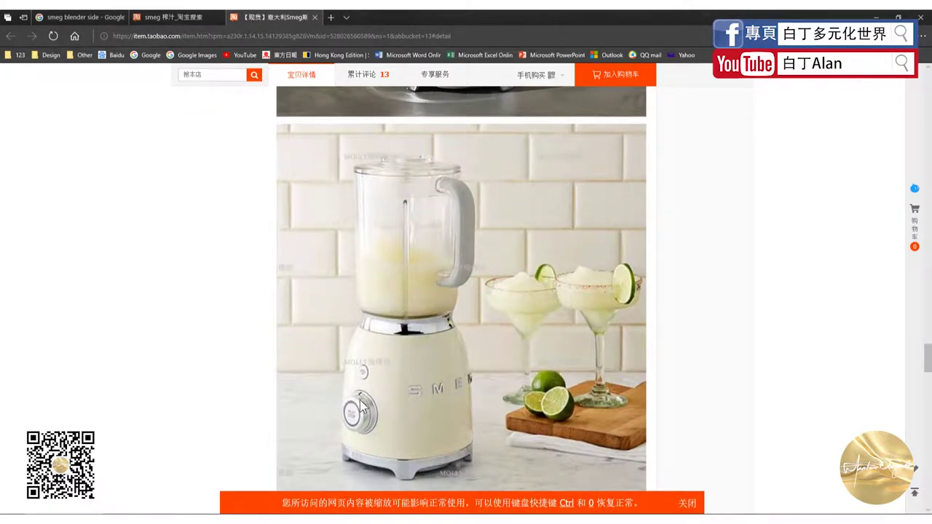
pyautogui.hotkey('alt', 'Tab')
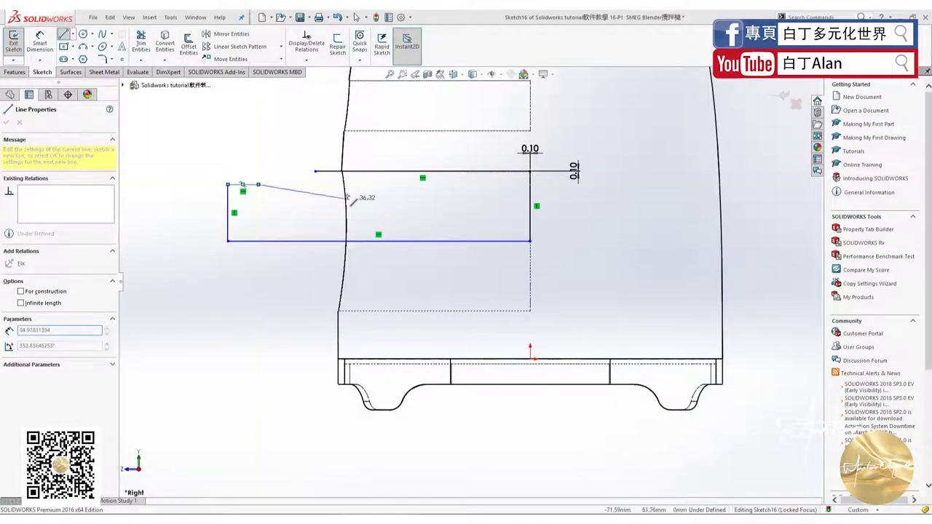
# Finish the slot's short vertical line on the left profile
pyautogui.keyDown('ctrl'); pyautogui.moveTo(266, 189); pyautogui.dragTo(372, 227, button='middle'); pyautogui.keyUp('ctrl')
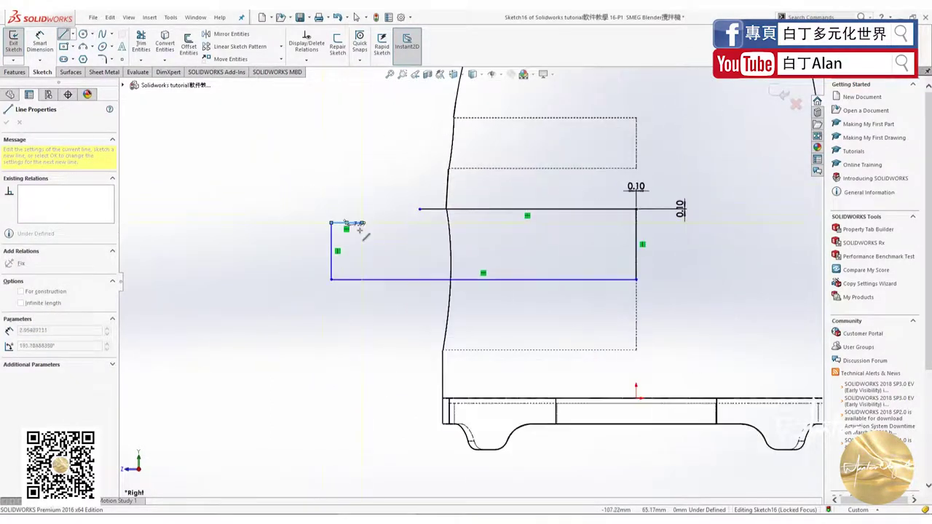
pyautogui.scroll(-2, 372, 227)
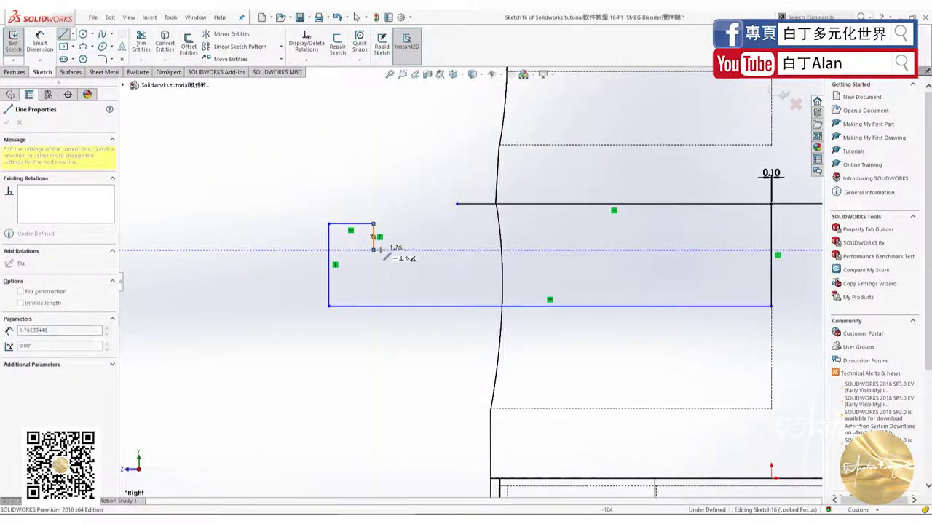
pyautogui.click(376, 249)
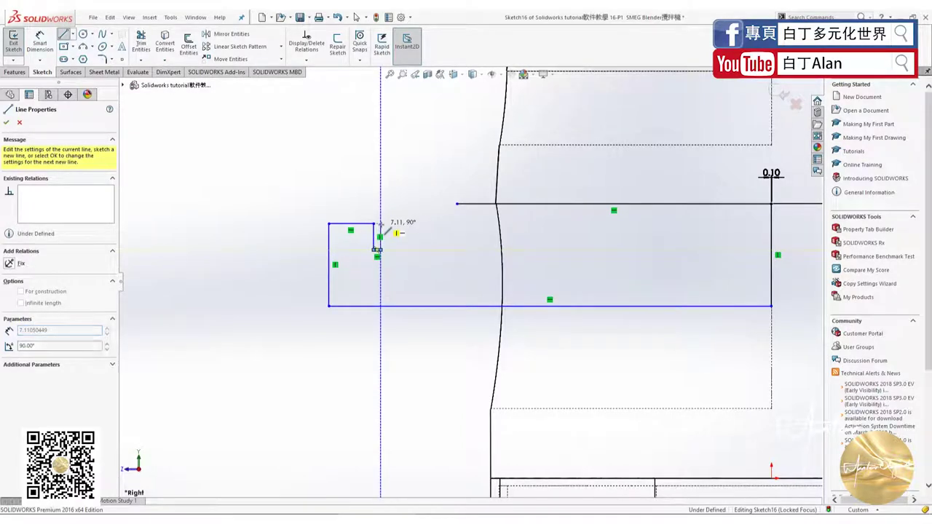
pyautogui.hotkey('alt', 'Tab')
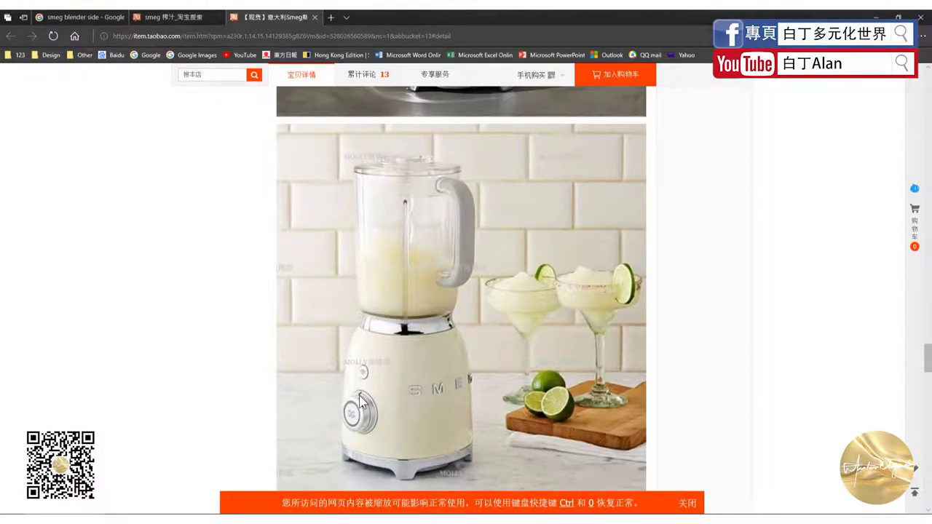
pyautogui.hotkey('alt', 'Tab')
pyautogui.press('Escape')
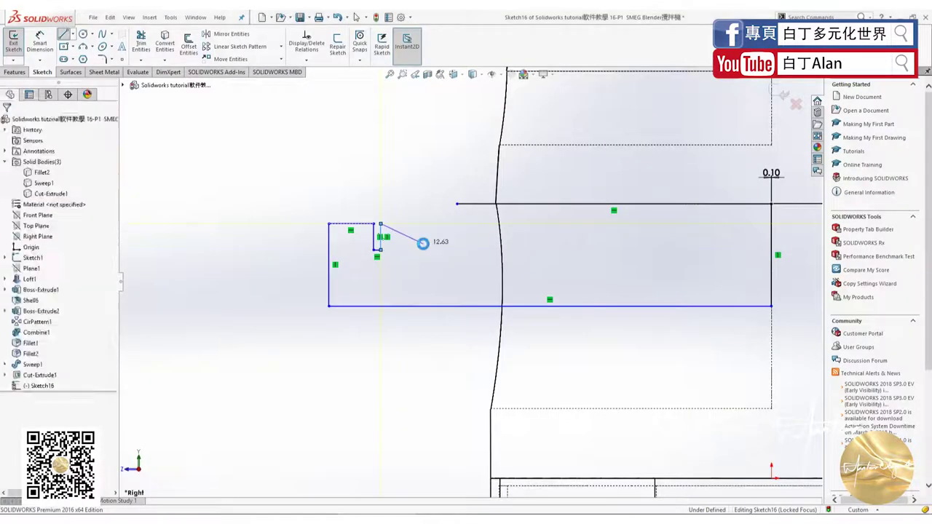
# Box-select the small profile and shift it to the right
pyautogui.moveTo(400, 270); pyautogui.dragTo(298, 191)
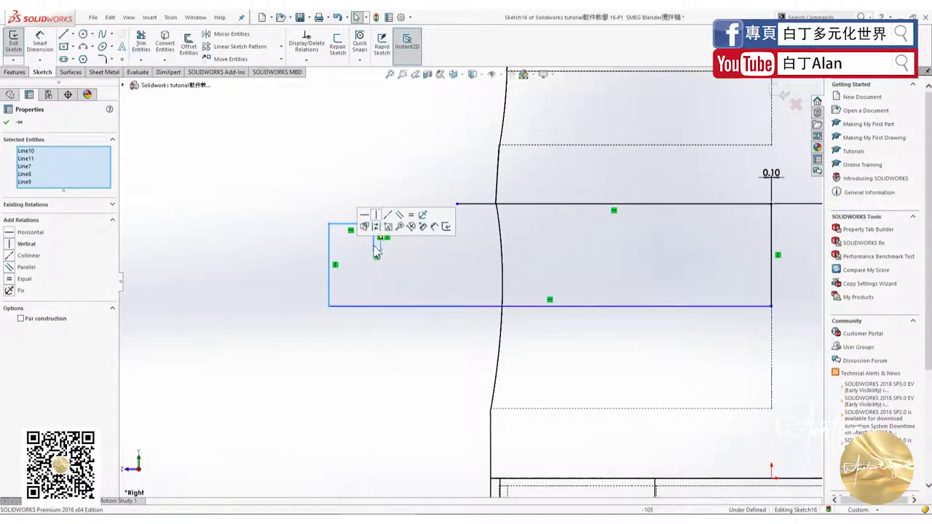
pyautogui.moveTo(331, 251); pyautogui.dragTo(391, 243)
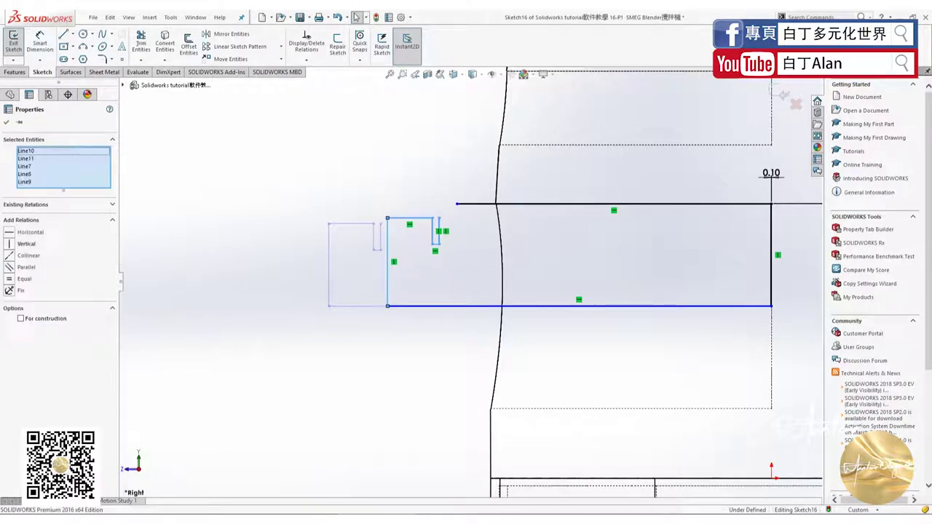
pyautogui.click(394, 177)
pyautogui.scroll(-2, 443, 185)
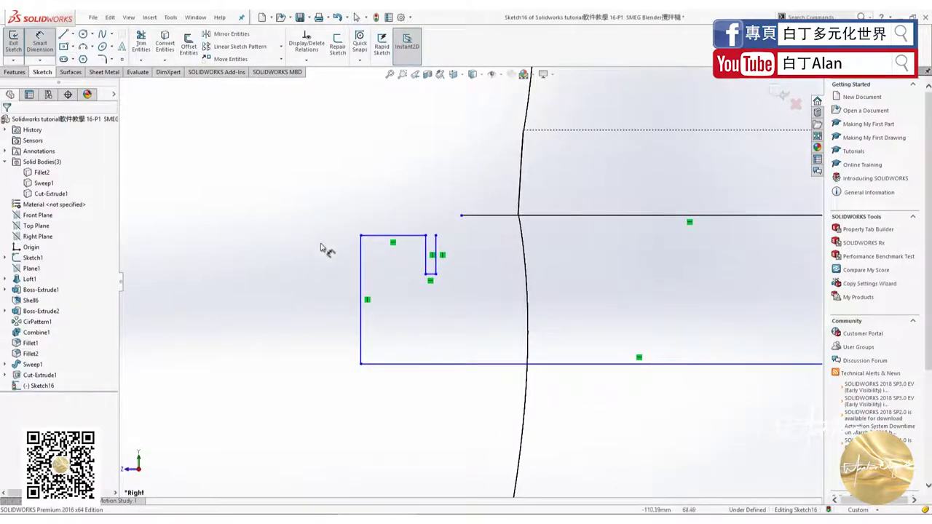
pyautogui.click(358, 272)
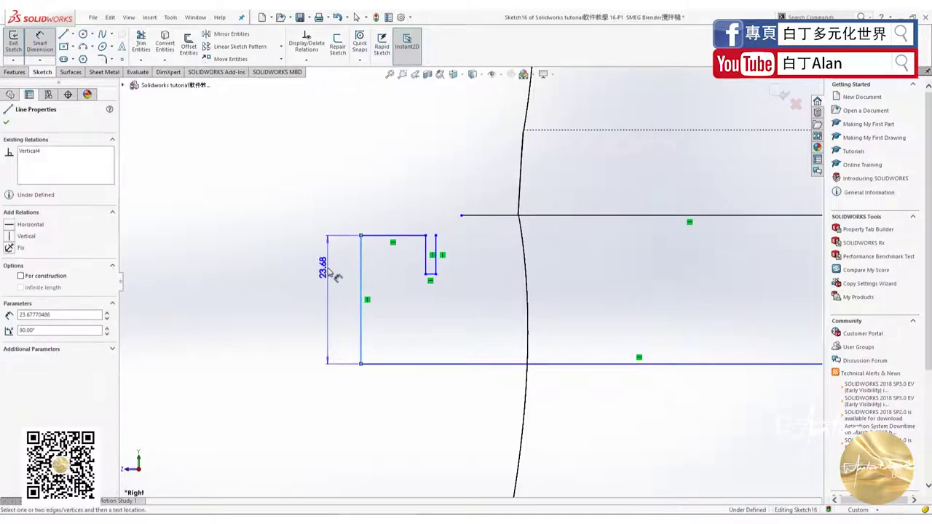
pyautogui.click(317, 312)
pyautogui.scroll(2, 317, 312)
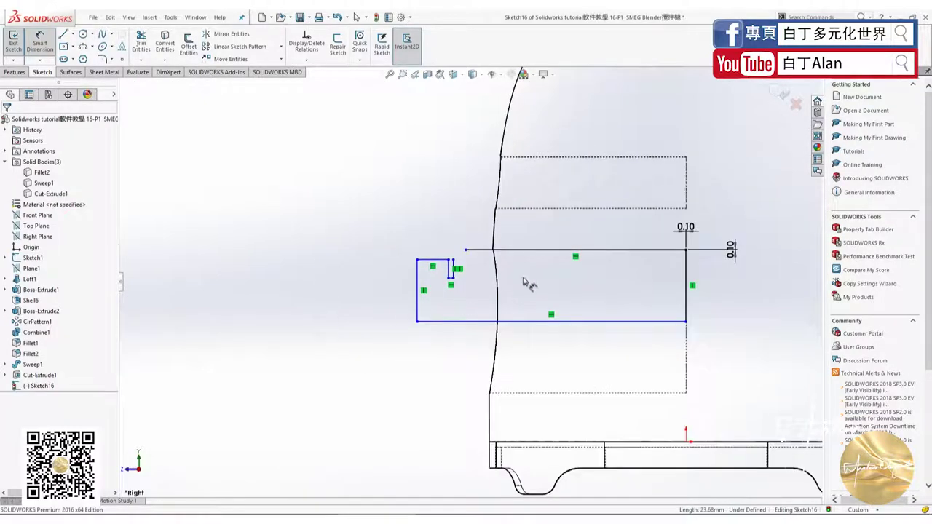
pyautogui.scroll(-2, 523, 282)
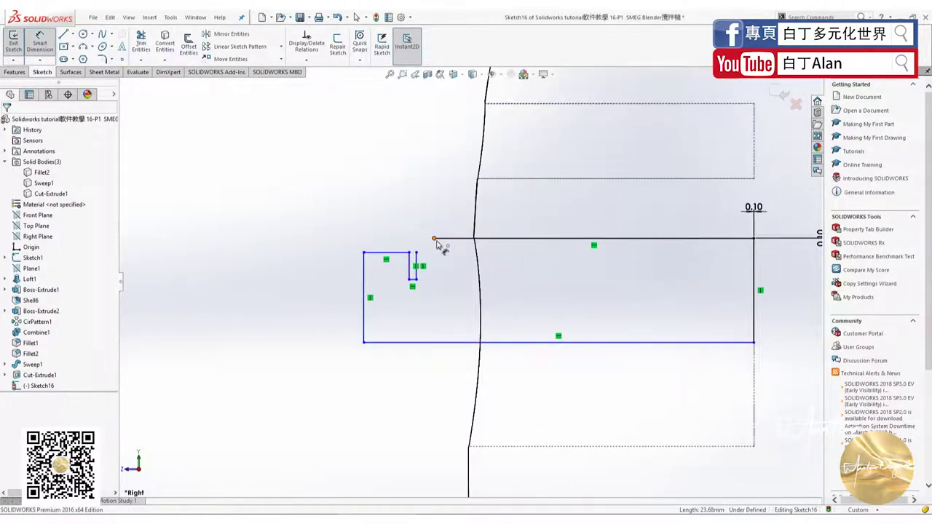
# Drag the upper horizontal line's left endpoint onto the body outline
pyautogui.click(434, 239)
pyautogui.scroll(3, 470, 263)
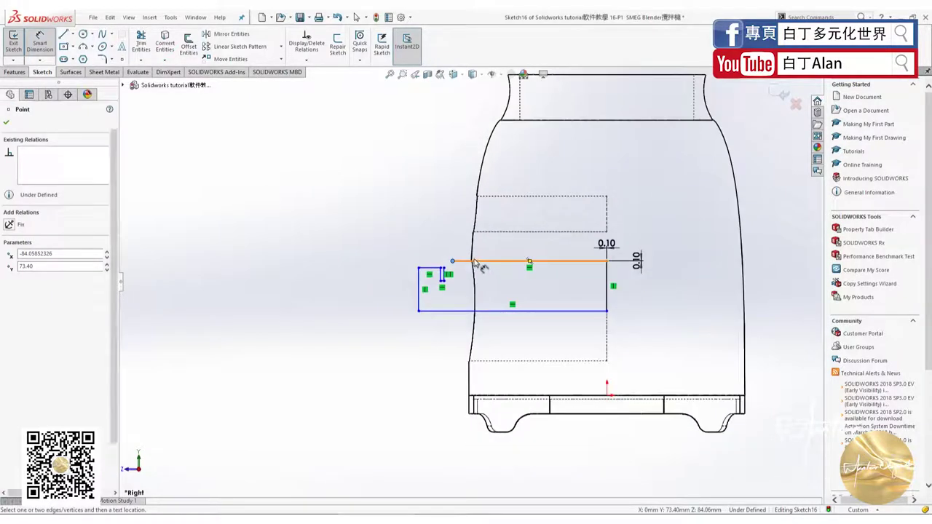
pyautogui.click(493, 276)
pyautogui.scroll(-2, 492, 276)
pyautogui.scroll(-4, 422, 255)
pyautogui.scroll(-1, 393, 225)
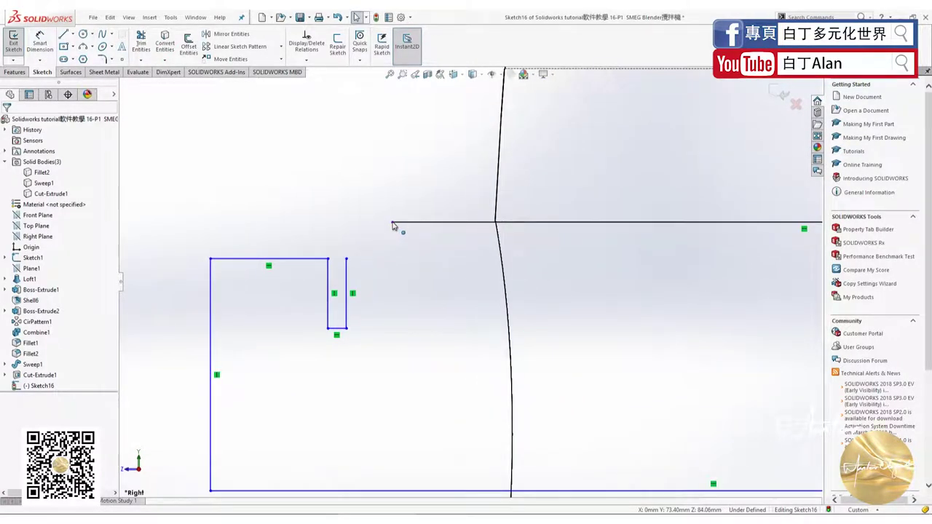
pyautogui.click(393, 224)
pyautogui.moveTo(415, 228); pyautogui.dragTo(470, 233)
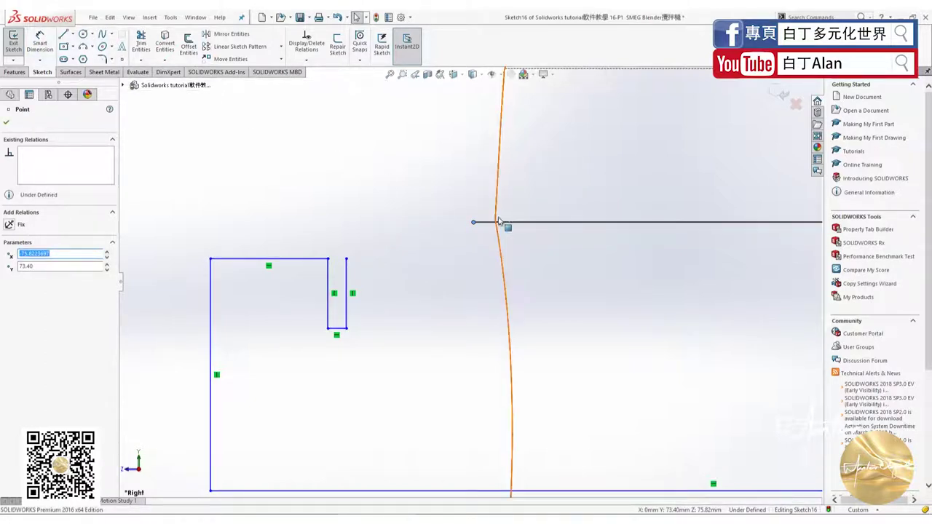
pyautogui.scroll(-2, 502, 226)
pyautogui.scroll(-2, 483, 239)
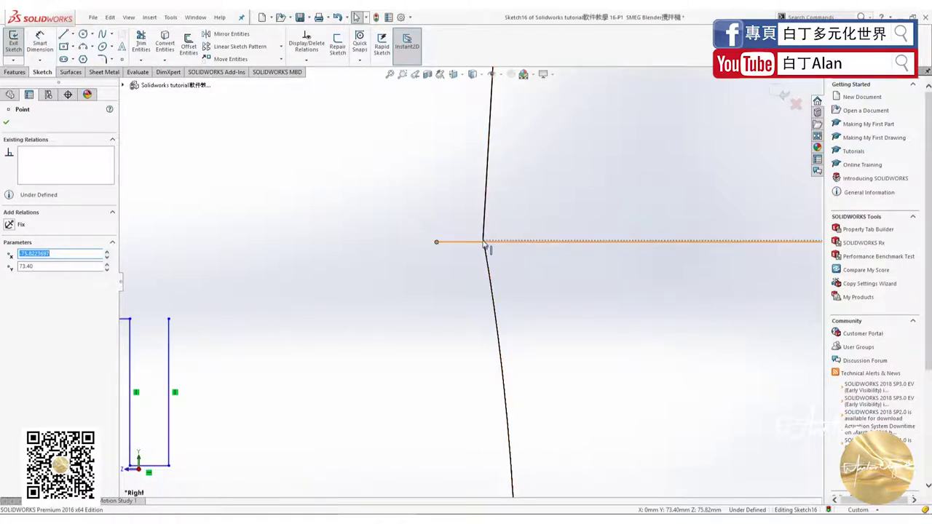
pyautogui.moveTo(435, 245); pyautogui.dragTo(470, 245)
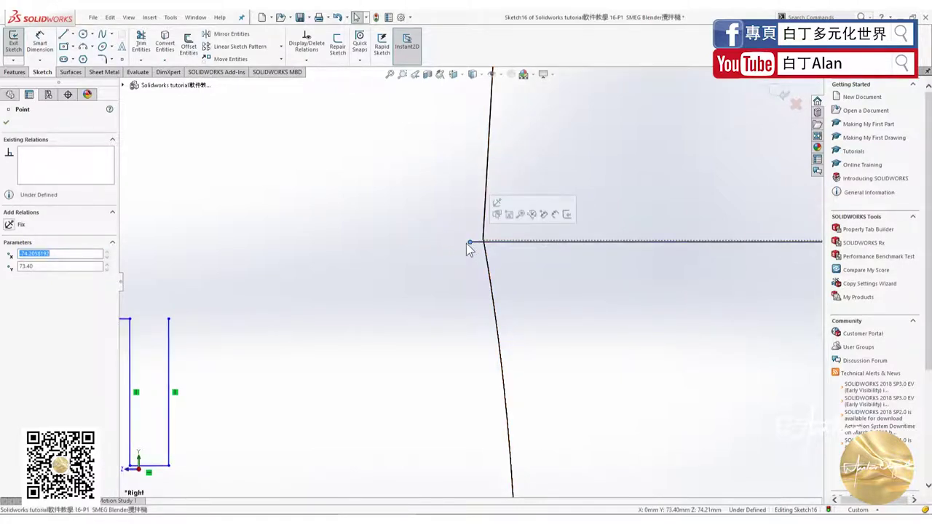
pyautogui.press('Escape')
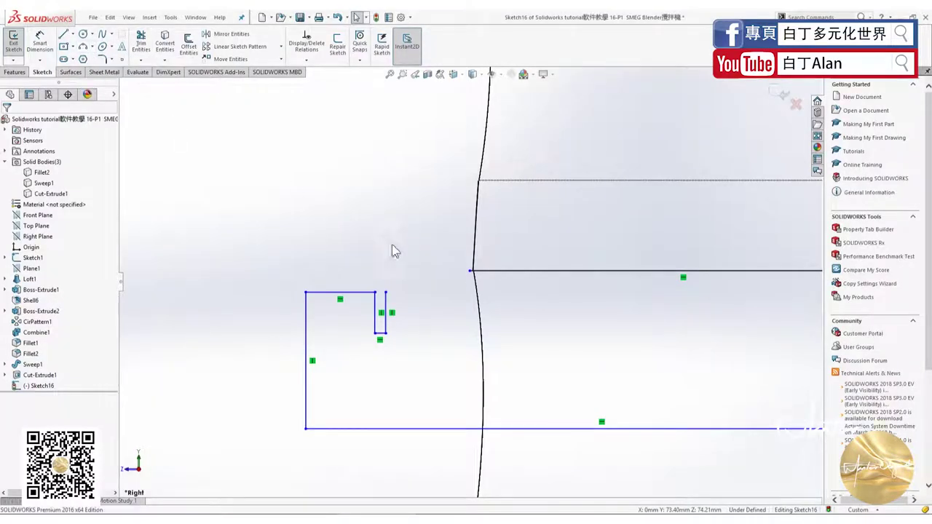
pyautogui.click(82, 57)
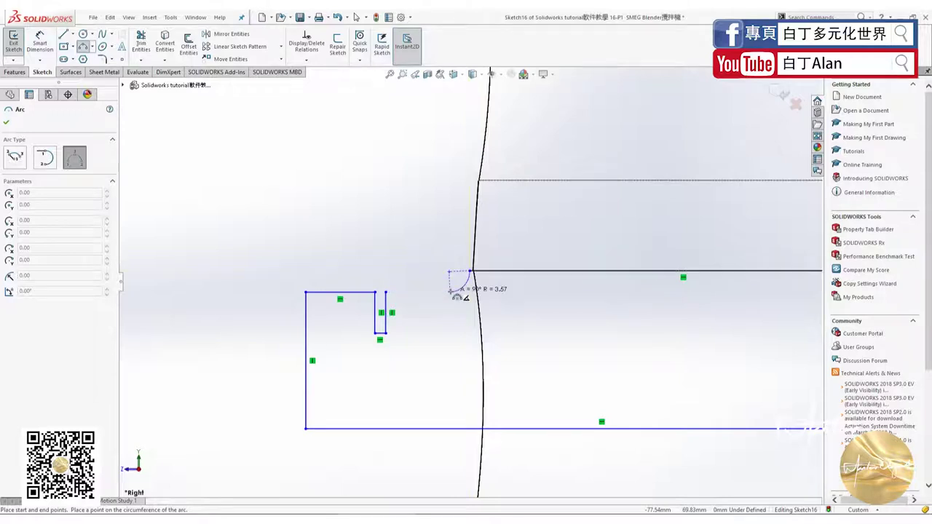
# Draw a small three-point quarter arc at the profile's upper-right corner
pyautogui.press('Escape')
pyautogui.click(83, 46)
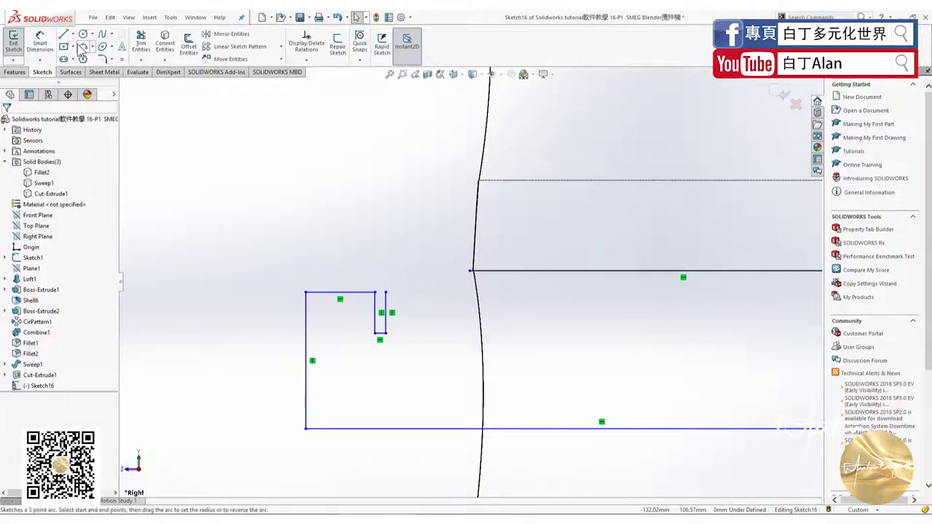
pyautogui.click(469, 272)
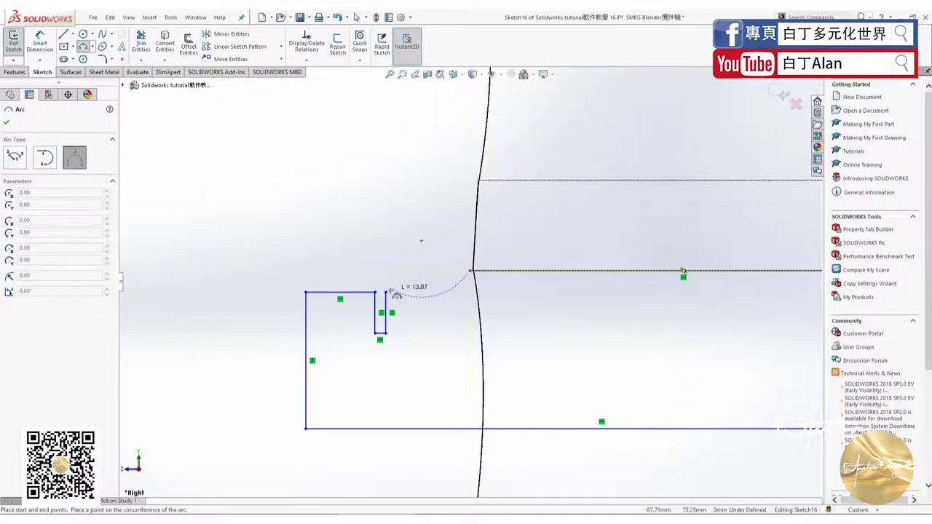
pyautogui.click(451, 291)
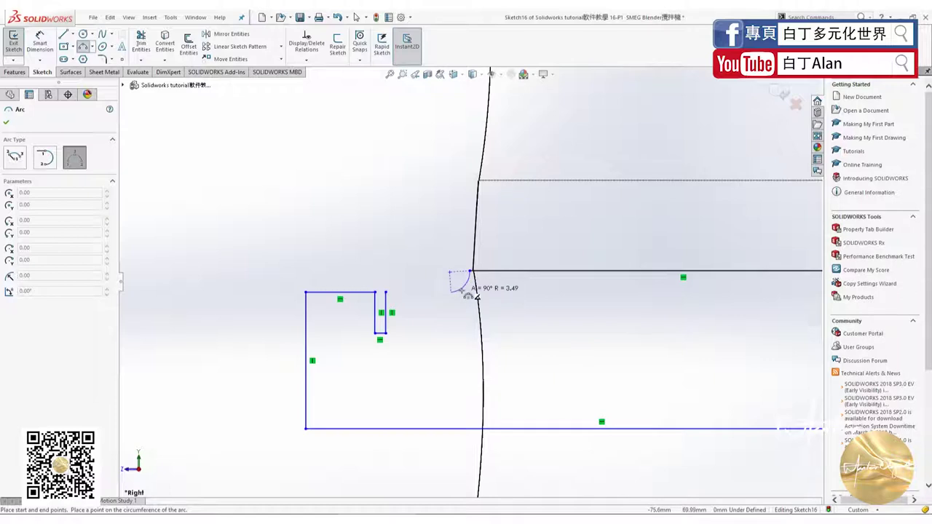
pyautogui.click(463, 288)
pyautogui.press('Escape')
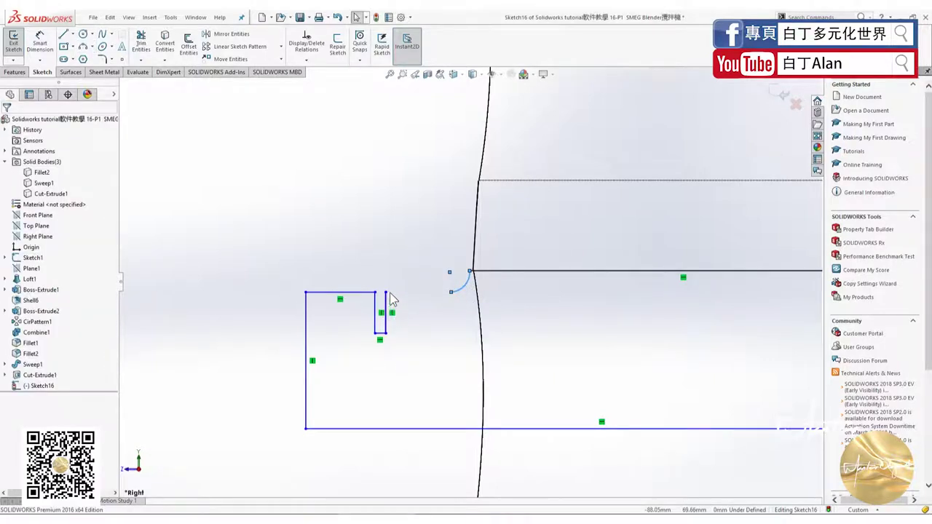
# Stretch the notch corner to the arc's end and make them coincident
pyautogui.moveTo(385, 292); pyautogui.dragTo(451, 292)
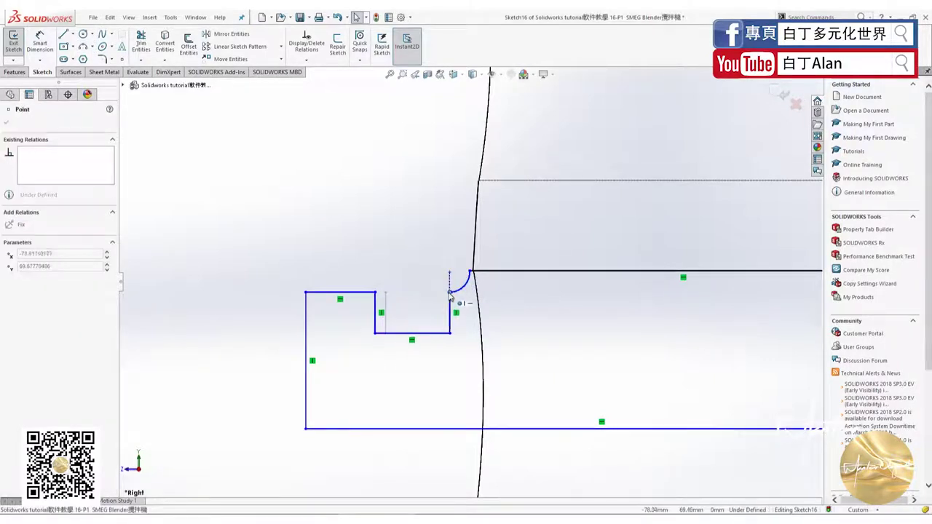
pyautogui.click(420, 298)
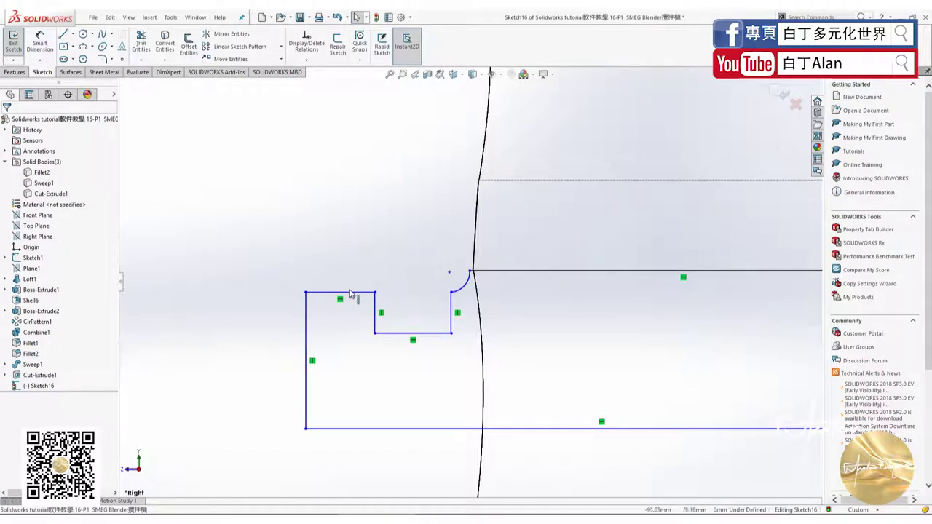
pyautogui.click(358, 292)
pyautogui.keyDown('ctrl'); pyautogui.click(451, 292); pyautogui.keyUp('ctrl')
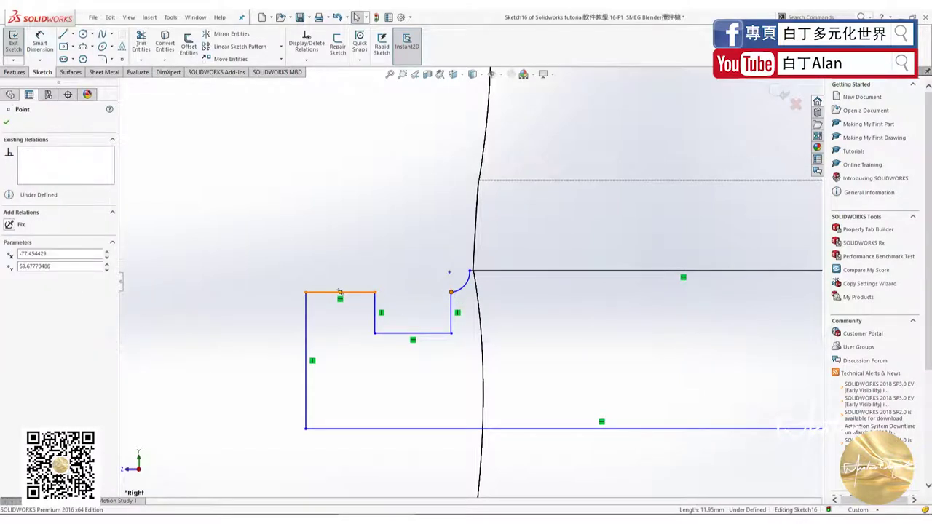
pyautogui.click(8, 233)
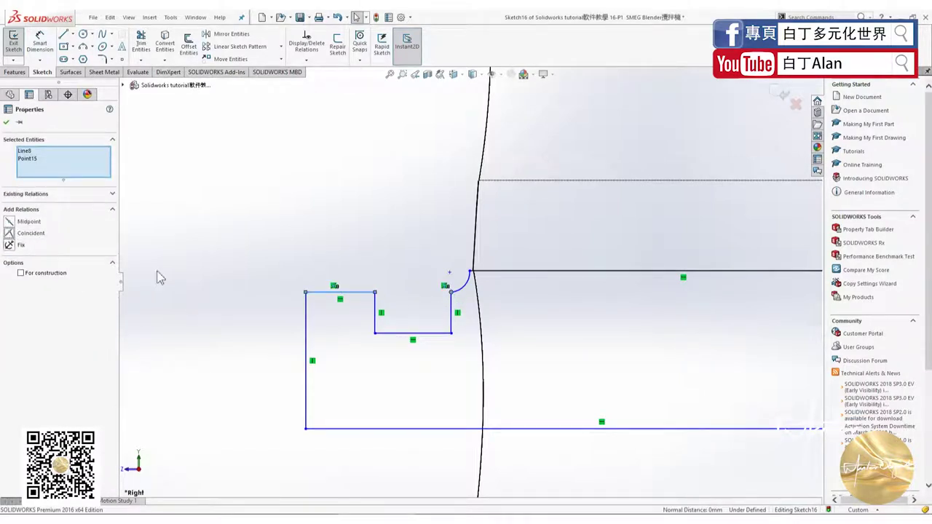
pyautogui.click(234, 278)
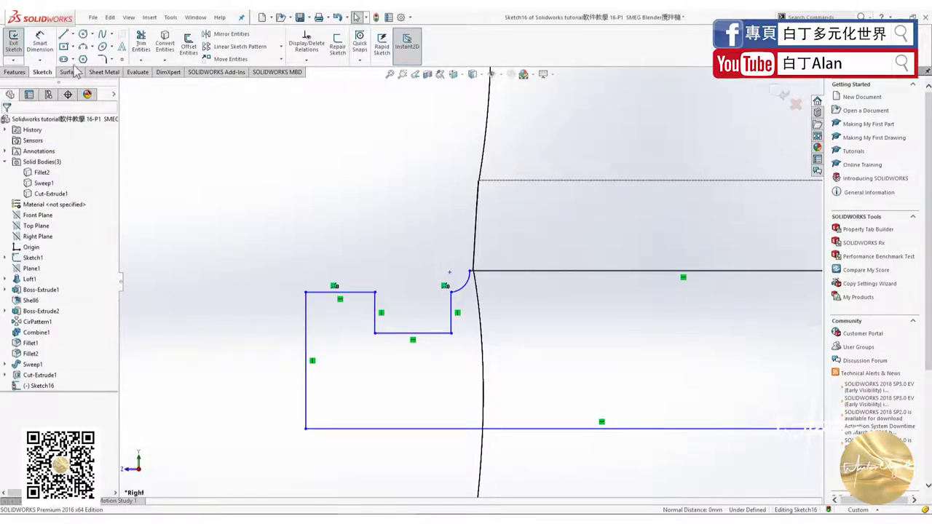
pyautogui.click(40, 44)
# Dimension the notch width to 0.50 mm
pyautogui.click(452, 320)
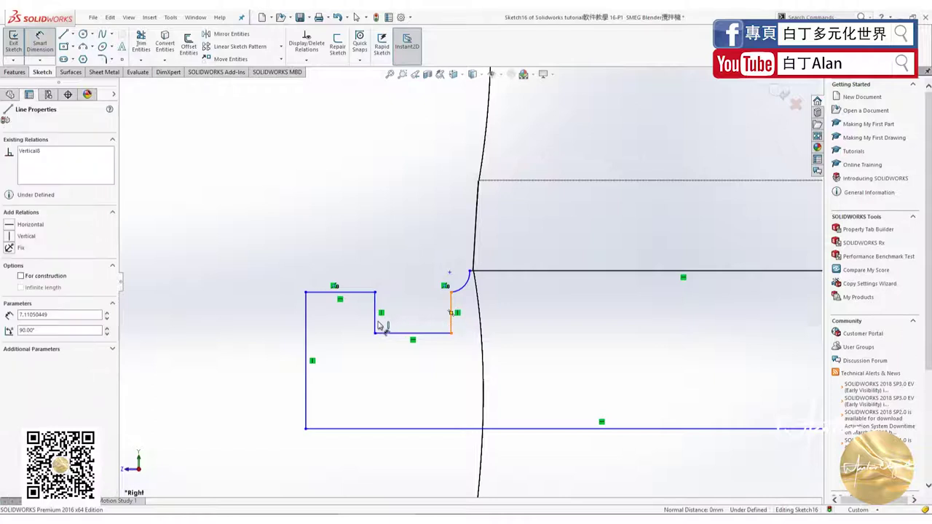
pyautogui.click(375, 313)
pyautogui.click(405, 276)
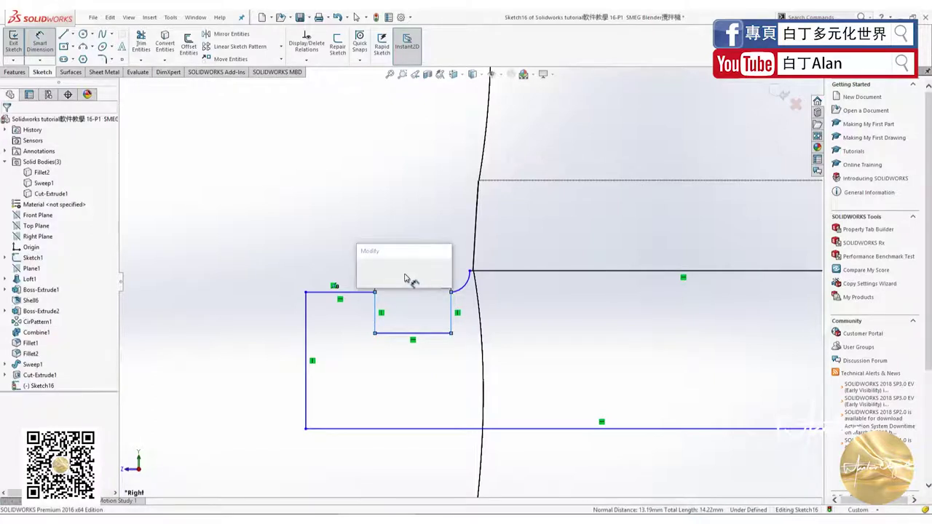
pyautogui.write('0.5')
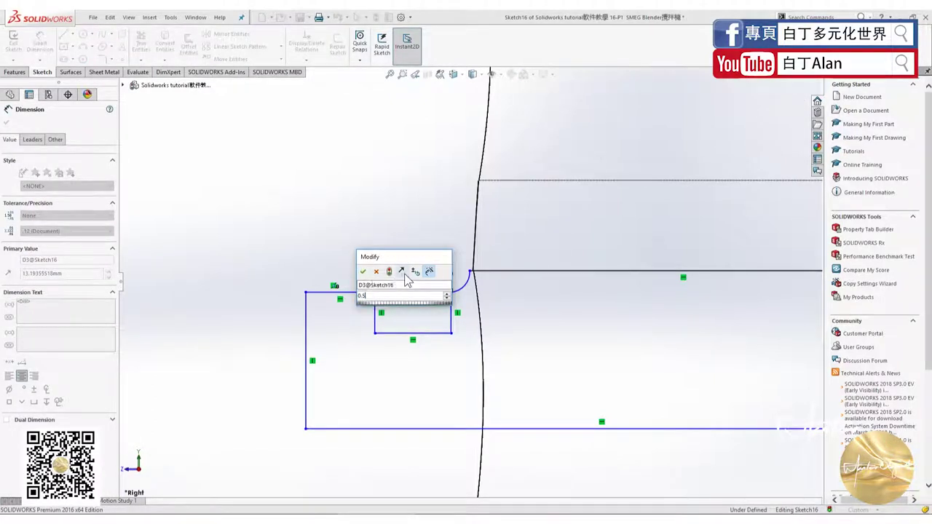
pyautogui.press('Return')
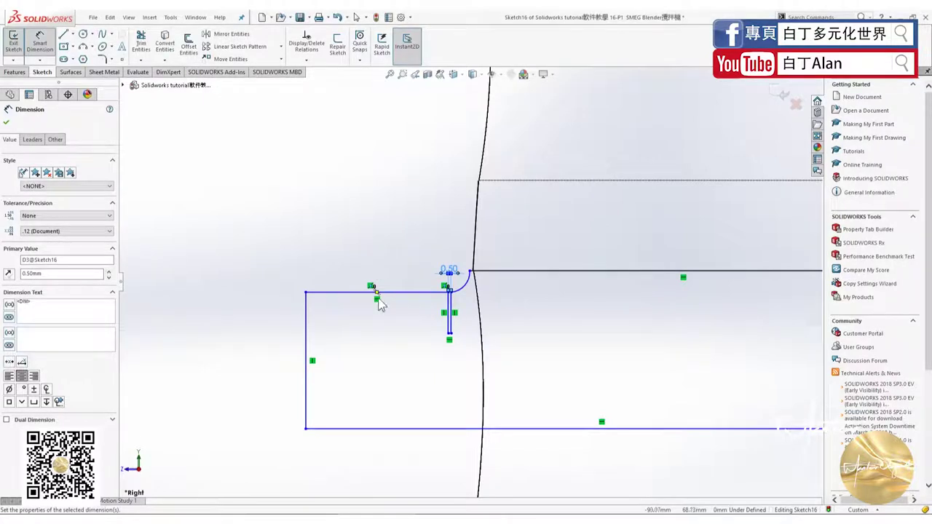
# Dimension the profile's top edge at 20 mm, then change it to 10 mm
pyautogui.click(408, 292)
pyautogui.click(404, 259)
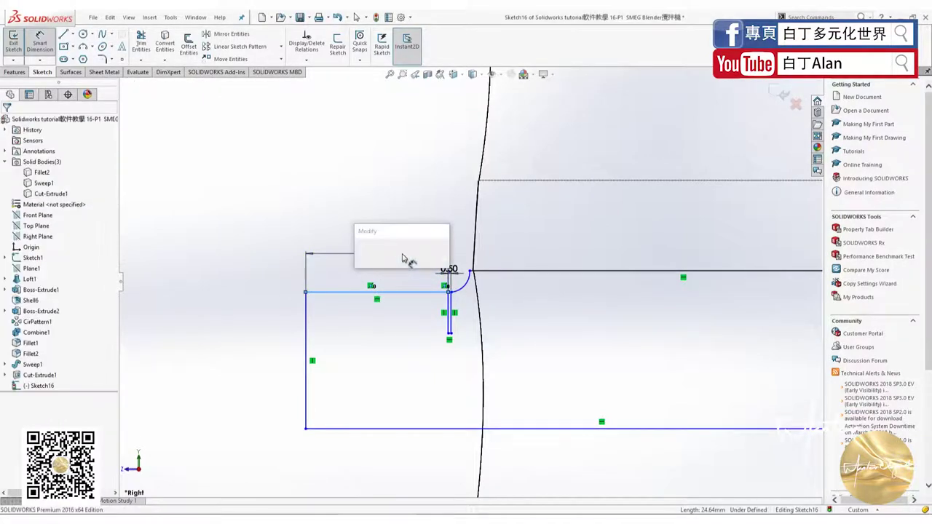
pyautogui.write('20')
pyautogui.press('Return')
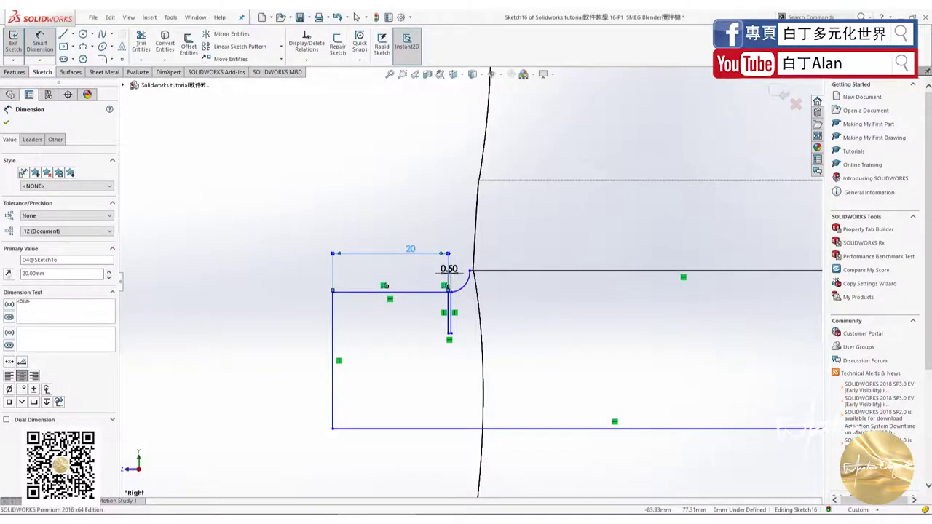
pyautogui.doubleClick(411, 249)
pyautogui.write('10')
pyautogui.press('Return')
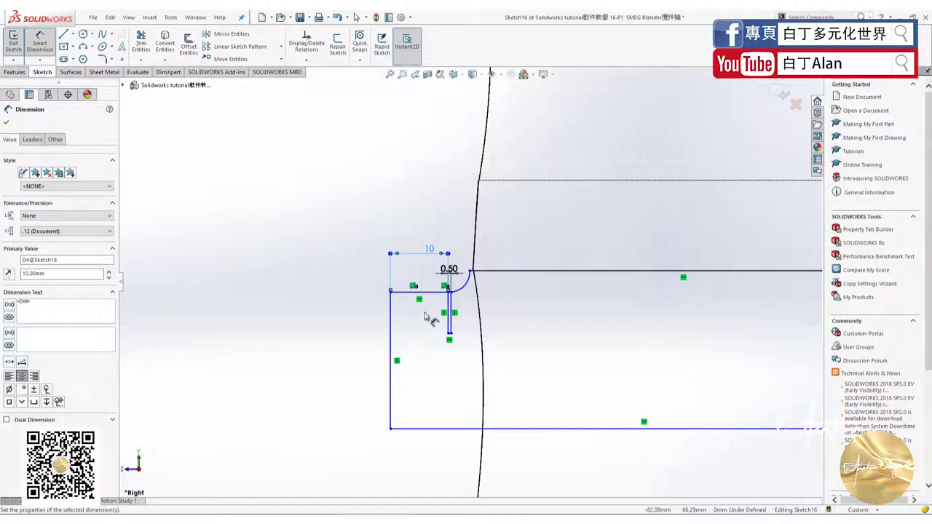
pyautogui.hotkey('alt', 'Tab')
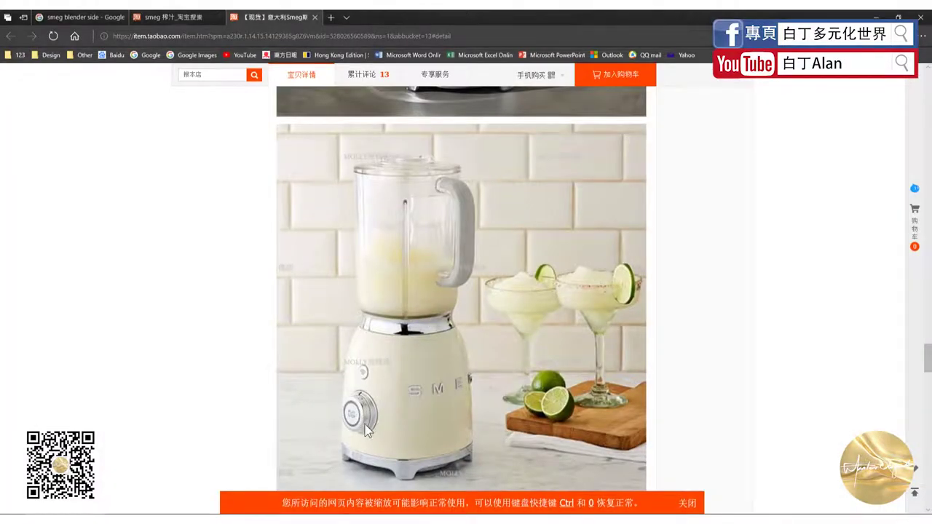
pyautogui.hotkey('alt', 'Tab')
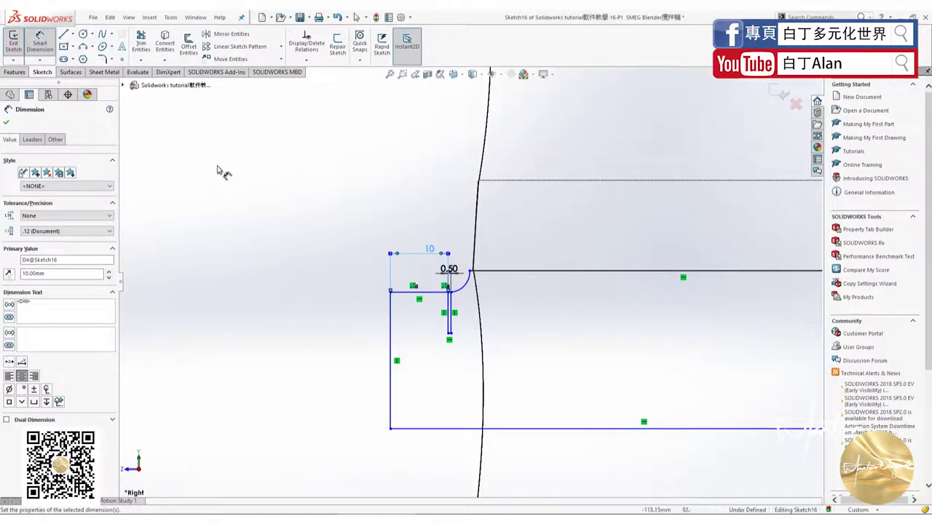
# Dimension the corner arc's radius to 4 mm
pyautogui.click(220, 171)
pyautogui.scroll(-2, 478, 309)
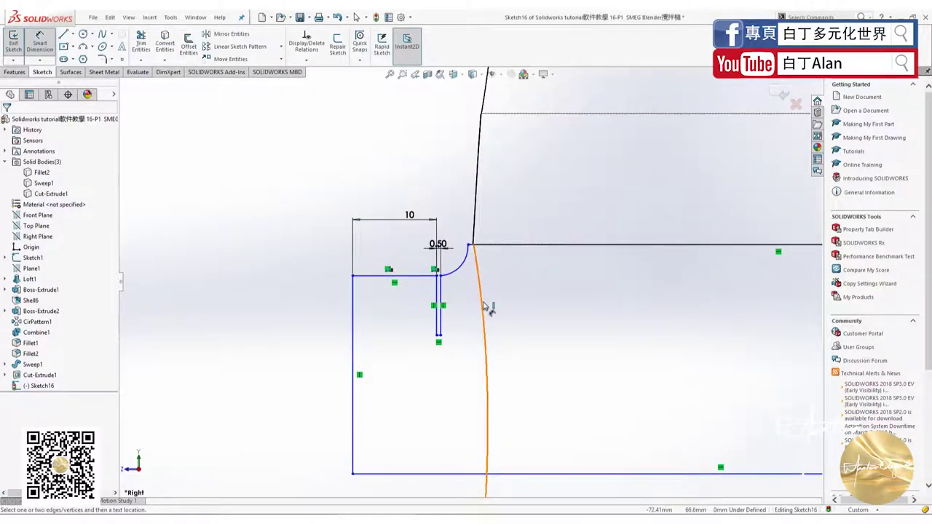
pyautogui.hotkey('alt', 'Tab')
pyautogui.hotkey('alt', 'Tab')
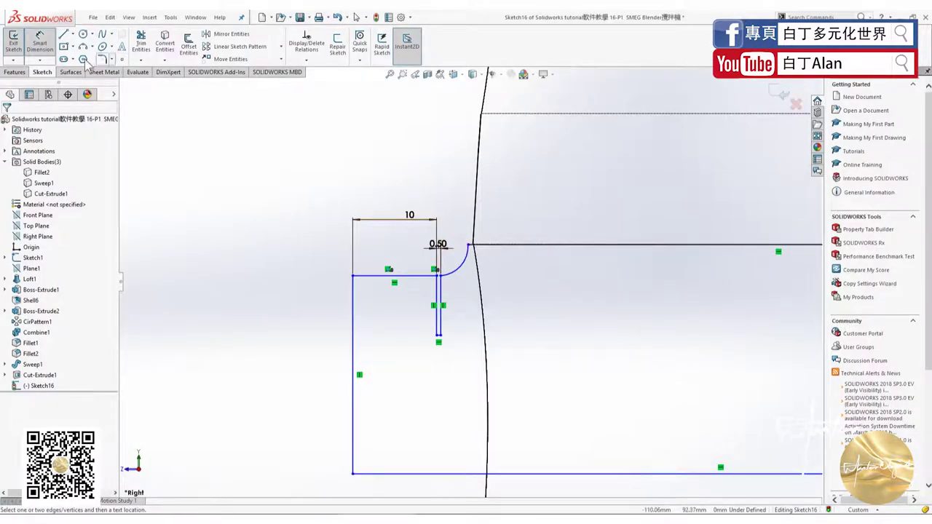
pyautogui.click(468, 253)
pyautogui.click(452, 203)
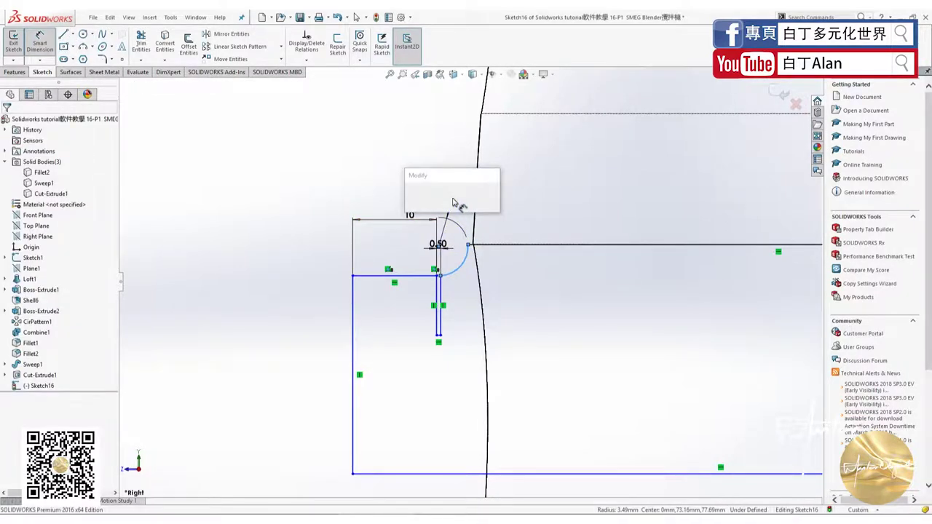
pyautogui.write('4')
pyautogui.press('Return')
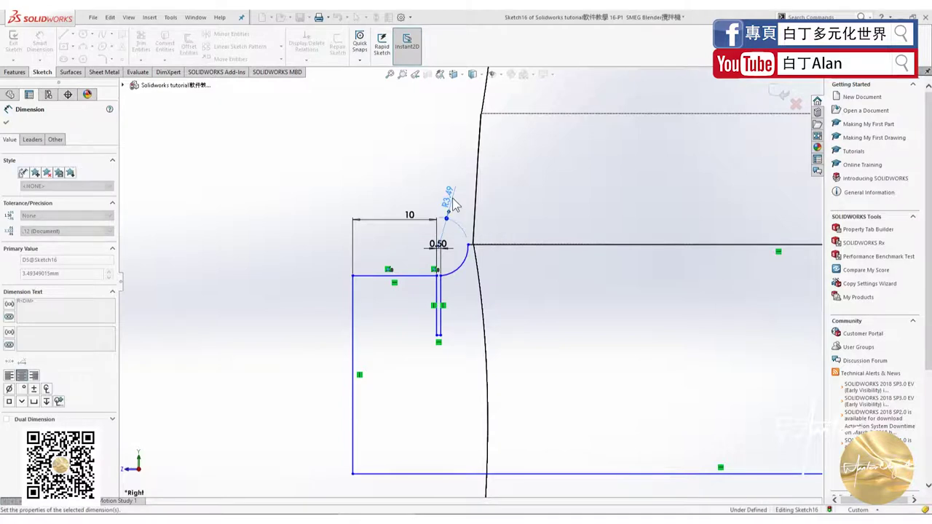
pyautogui.scroll(2, 440, 270)
pyautogui.scroll(3, 432, 320)
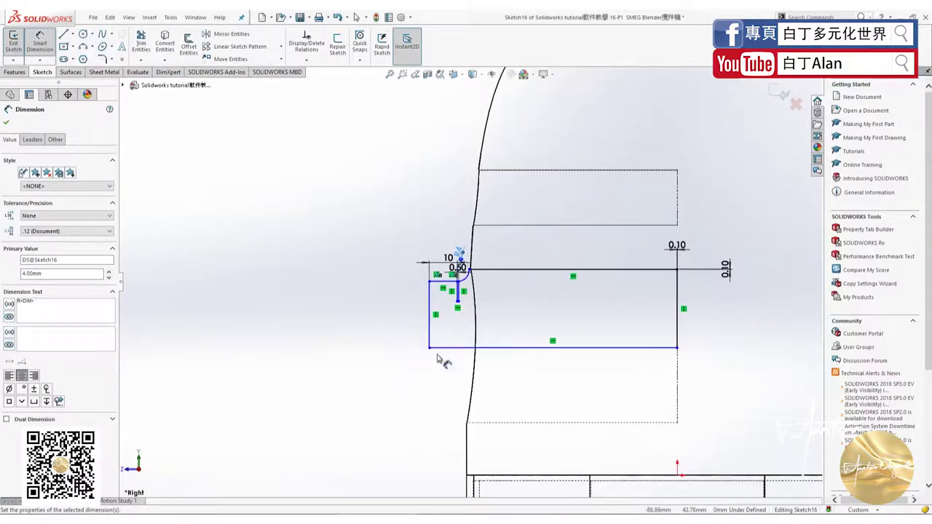
pyautogui.scroll(-2, 655, 363)
pyautogui.press('Escape')
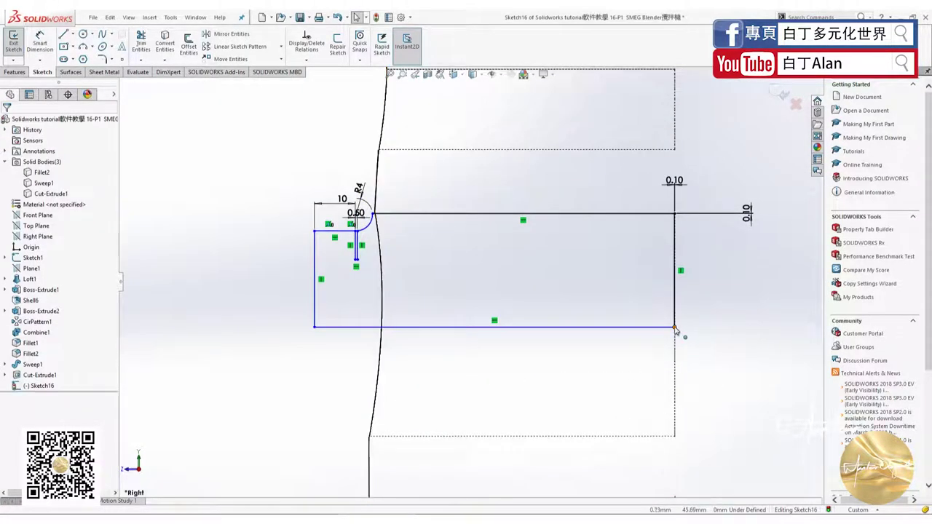
# Reposition the bottom edge so it meets the right vertical line's lower end at height 46
pyautogui.moveTo(659, 327); pyautogui.dragTo(657, 289)
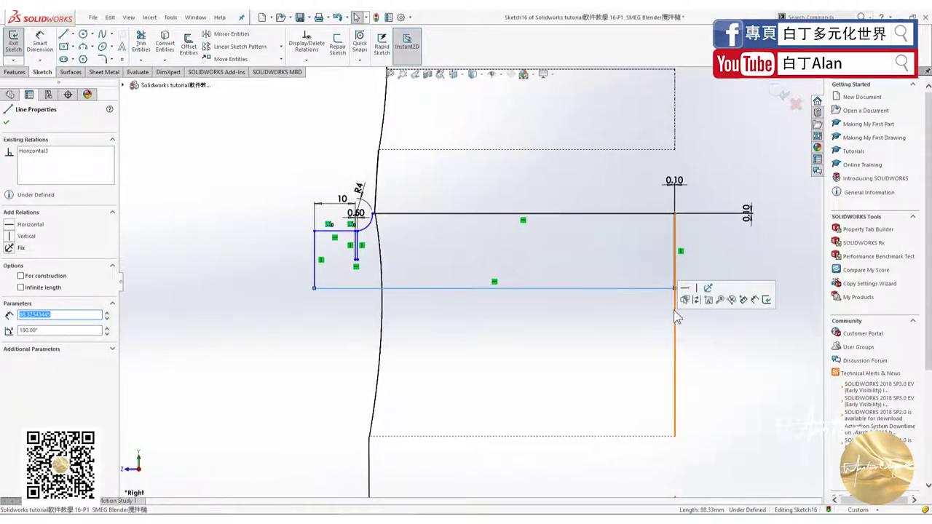
pyautogui.moveTo(674, 289); pyautogui.dragTo(676, 325)
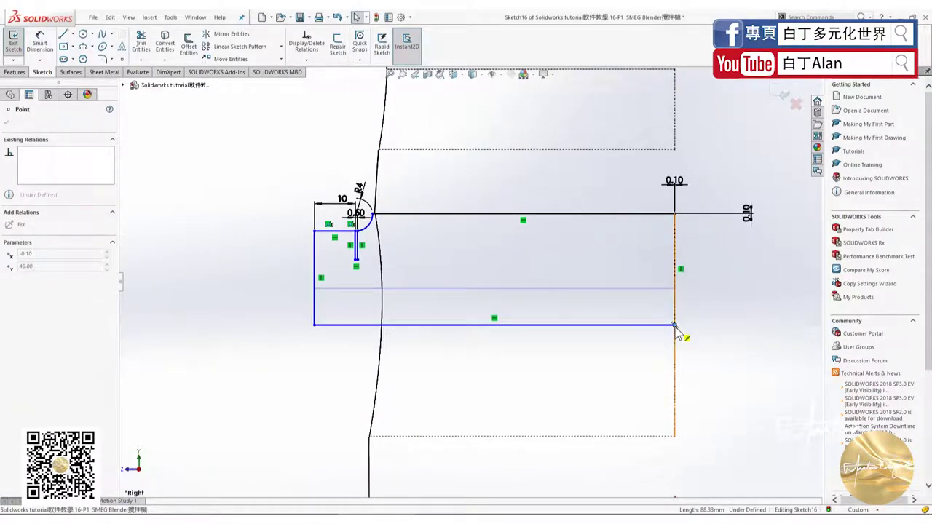
pyautogui.click(554, 360)
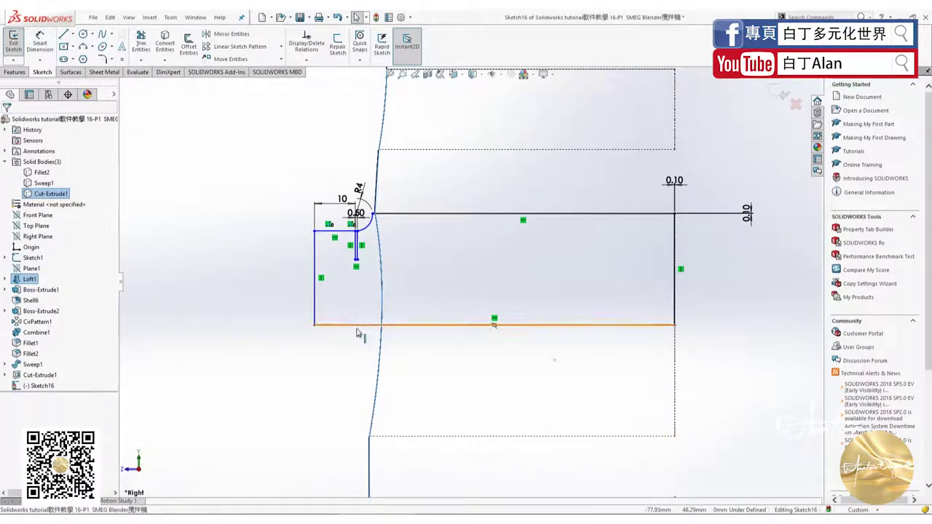
pyautogui.click(313, 349)
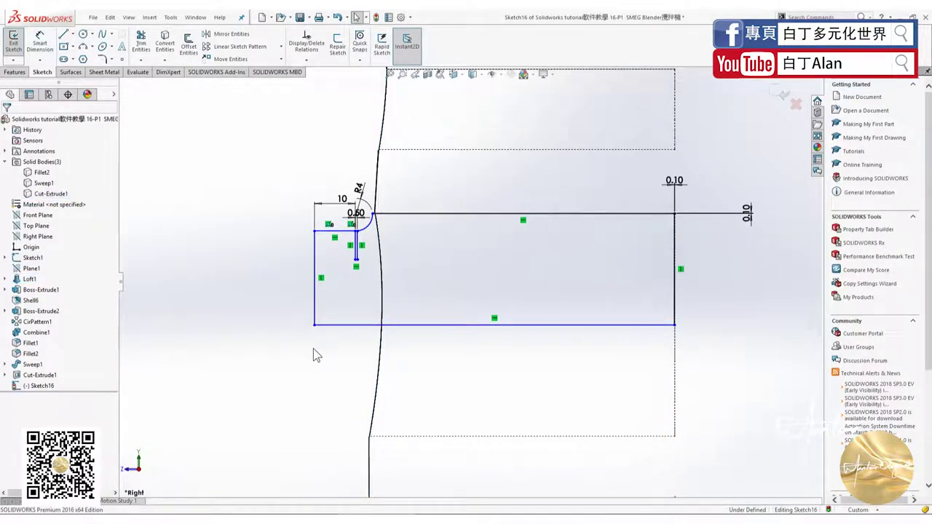
# Revolve the knob profile a full 360° about Line6 to create Revolve1
pyautogui.click(16, 72)
pyautogui.click(48, 44)
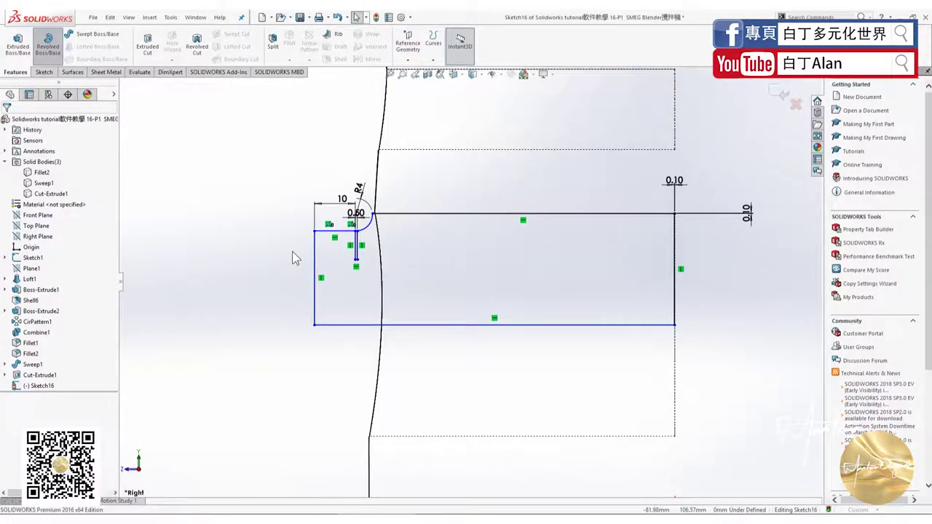
pyautogui.click(53, 159)
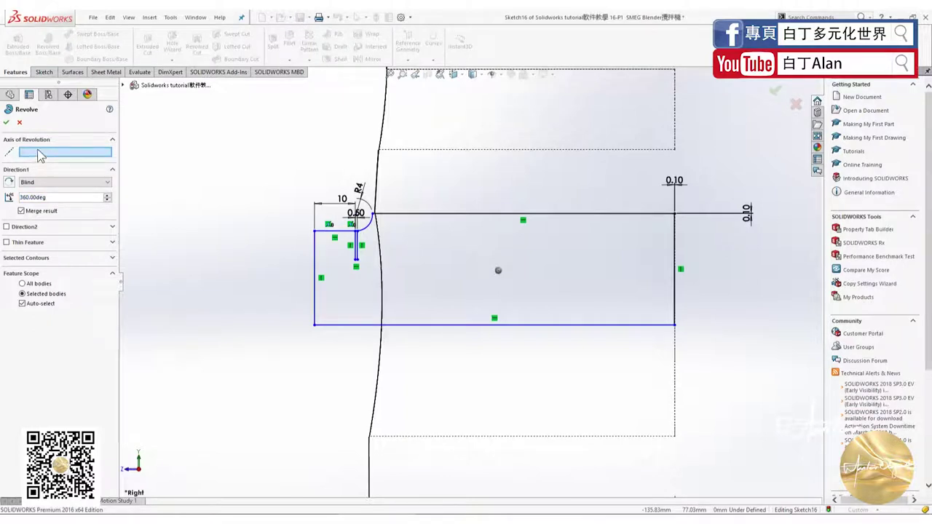
pyautogui.click(357, 326)
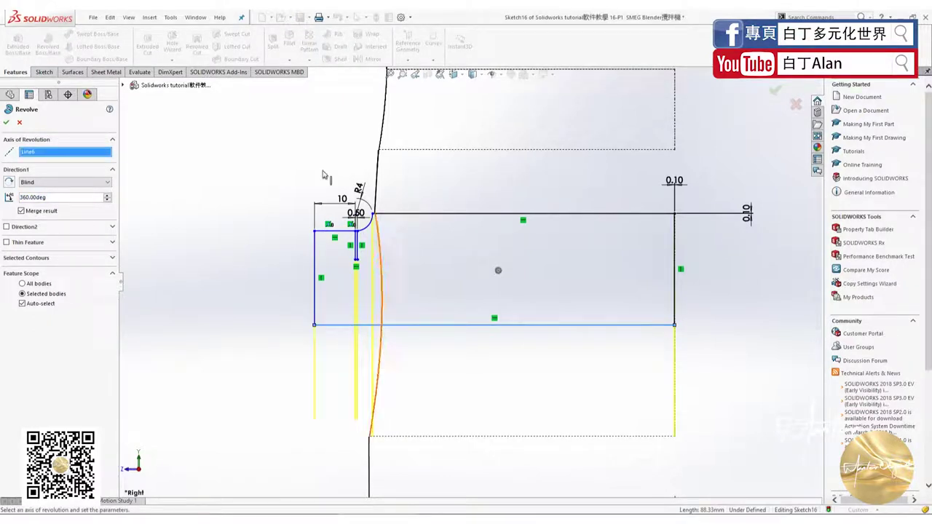
pyautogui.click(472, 74)
pyautogui.click(478, 102)
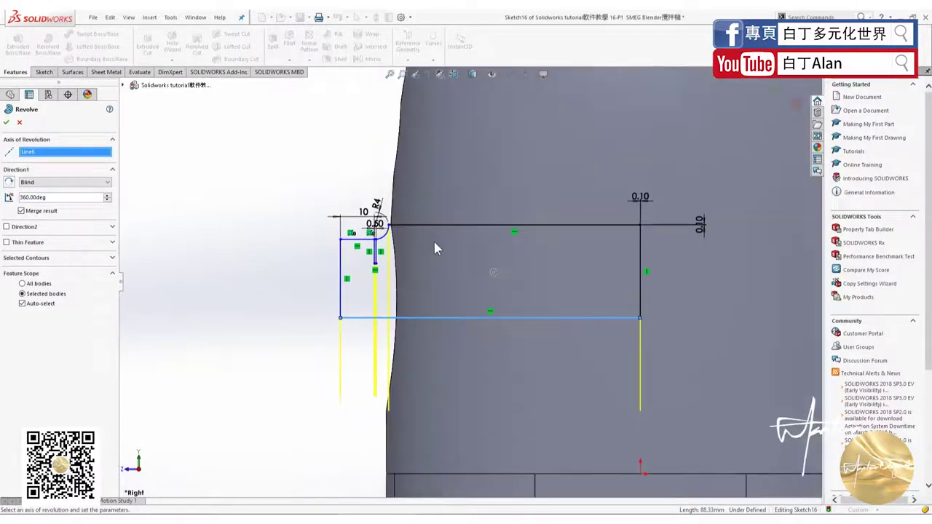
pyautogui.moveTo(435, 245)
pyautogui.mouseDown(button='middle')
pyautogui.moveTo(478, 327)
pyautogui.moveTo(164, 183)
pyautogui.mouseUp(button='middle')
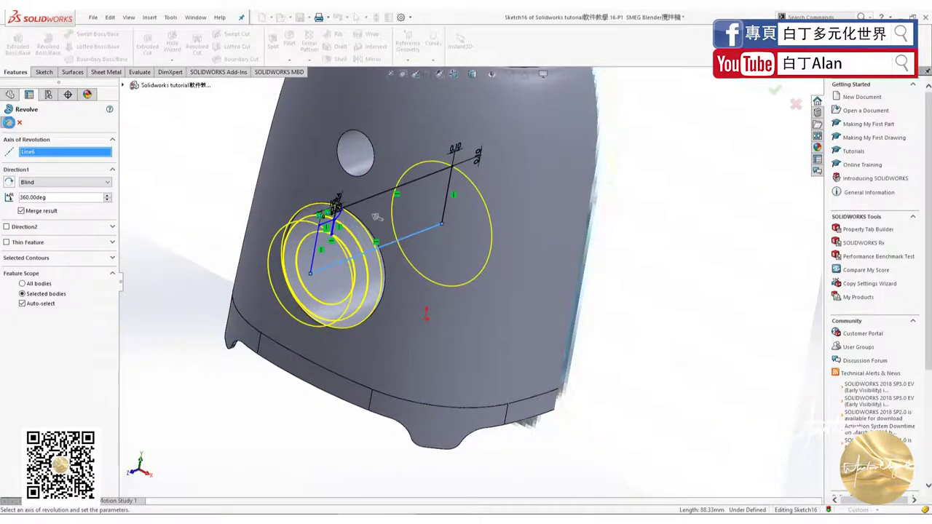
pyautogui.click(8, 122)
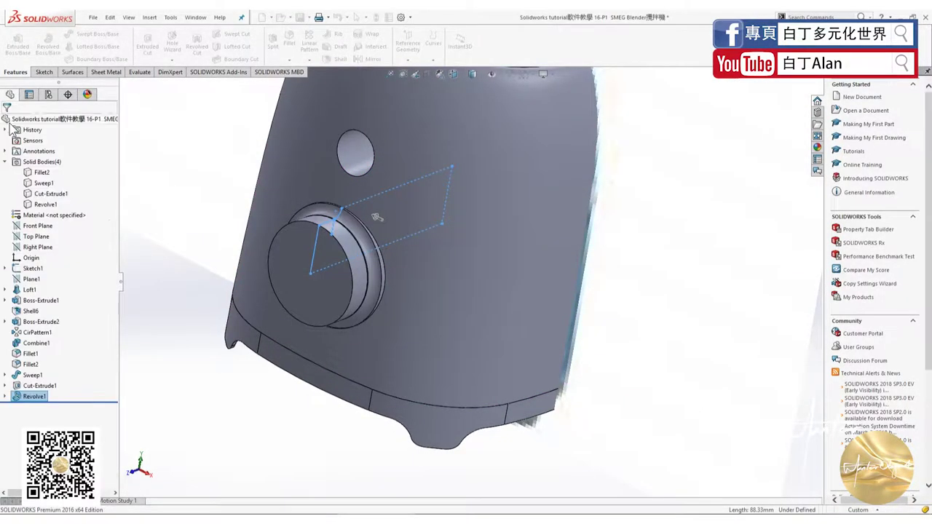
# Orbit and zoom the view to inspect the new round knob boss
pyautogui.moveTo(410, 311)
pyautogui.mouseDown(button='middle')
pyautogui.moveTo(505, 358)
pyautogui.moveTo(439, 265)
pyautogui.moveTo(408, 241)
pyautogui.mouseUp(button='middle')
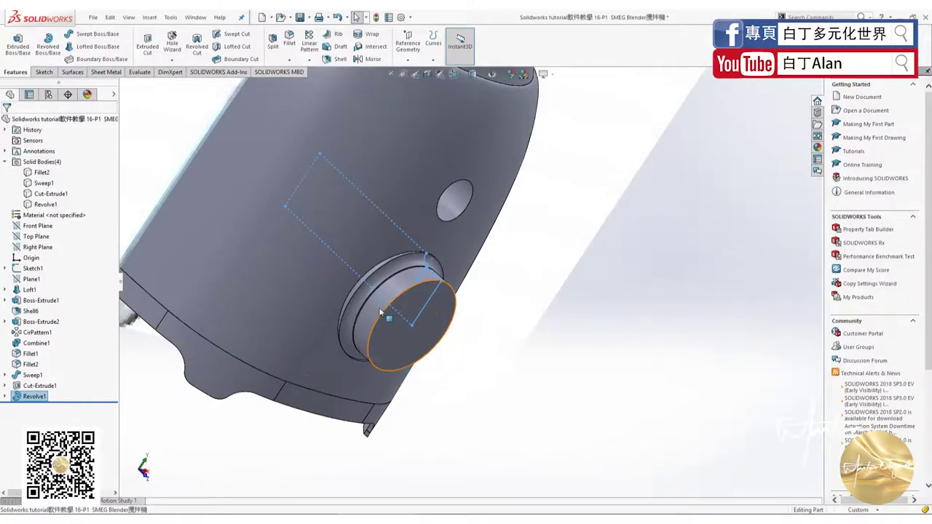
pyautogui.moveTo(378, 308); pyautogui.dragTo(501, 255, button='middle')
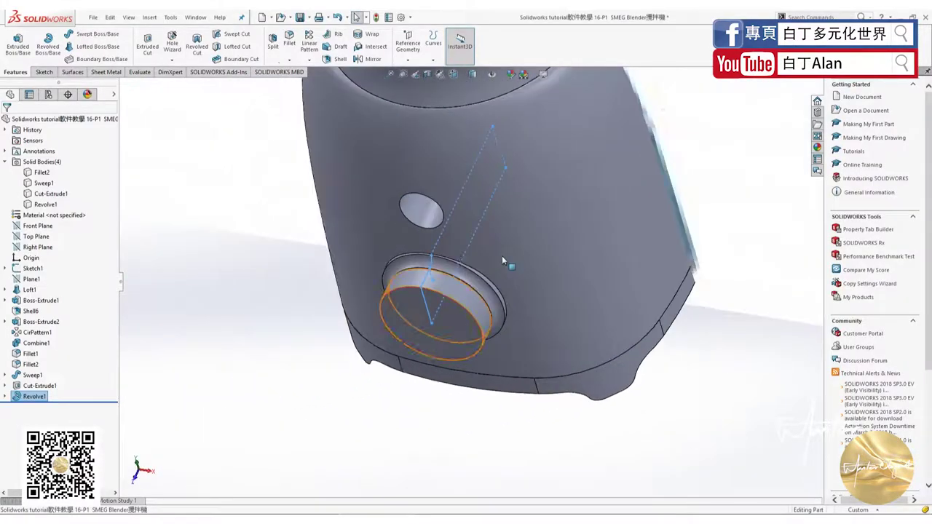
pyautogui.scroll(-3, 481, 308)
pyautogui.scroll(2, 474, 322)
pyautogui.scroll(-2, 451, 299)
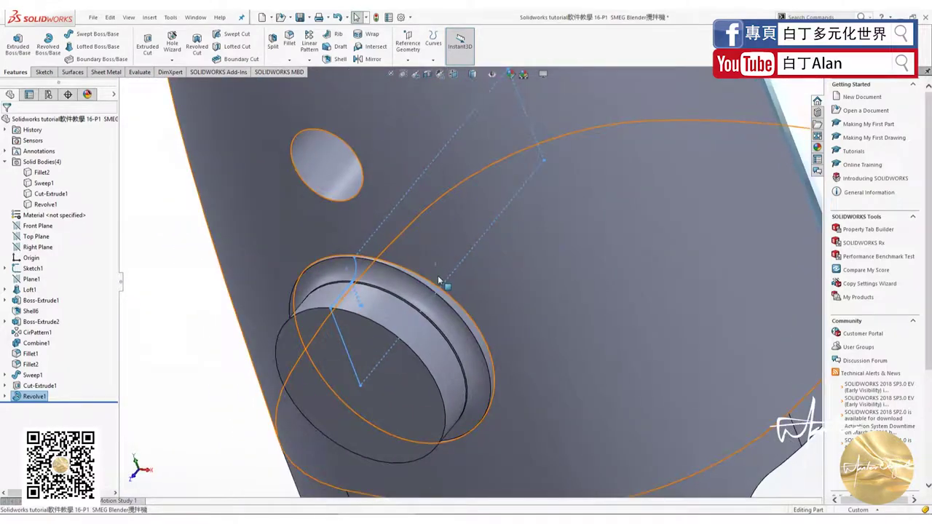
pyautogui.scroll(3, 443, 272)
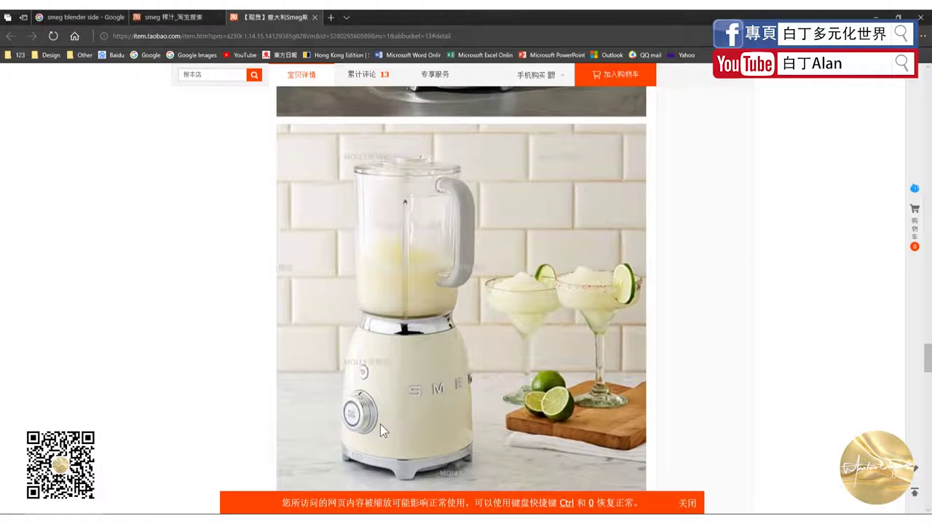
# Scroll down the Taobao blender photo to study the dial, then return to SOLIDWORKS
pyautogui.scroll(-2, 365, 346)
pyautogui.scroll(-1, 390, 286)
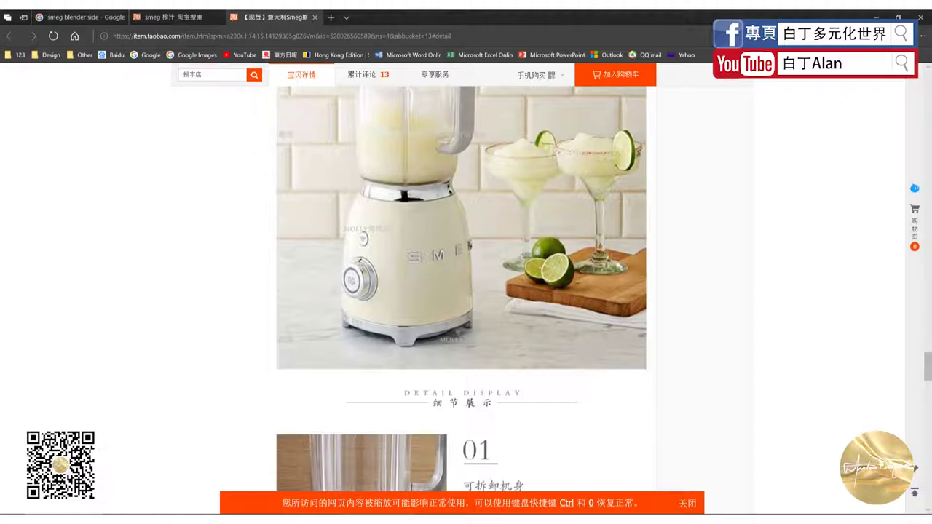
pyautogui.hotkey('alt', 'Tab')
pyautogui.press('Escape')
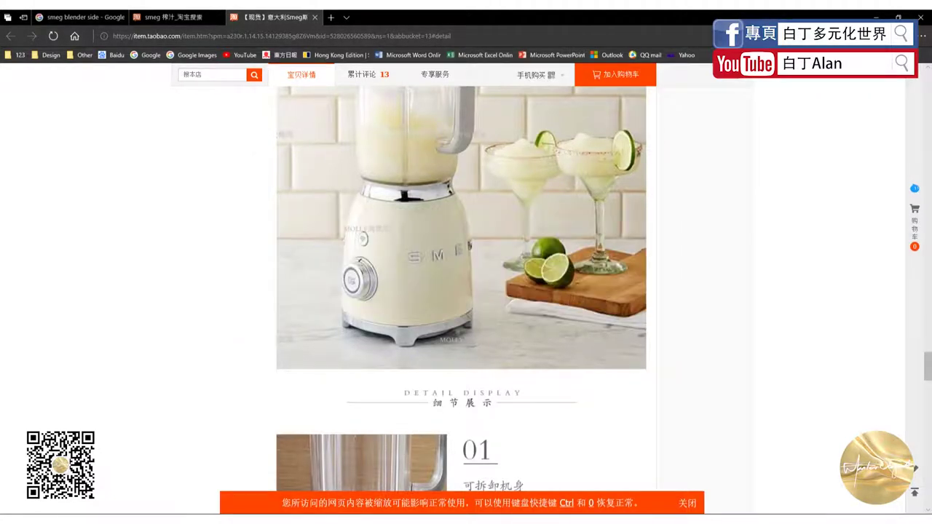
pyautogui.hotkey('alt', 'Tab')
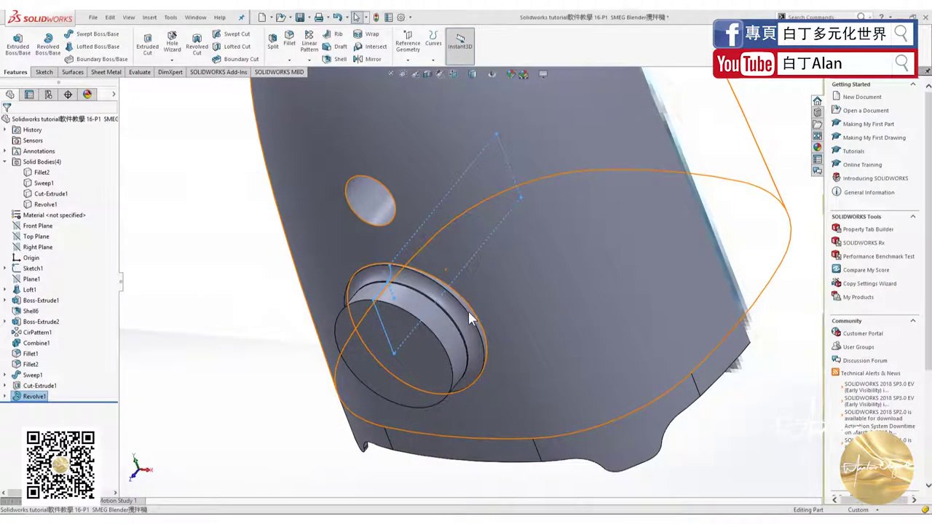
pyautogui.moveTo(290, 313); pyautogui.dragTo(299, 326, button='middle')
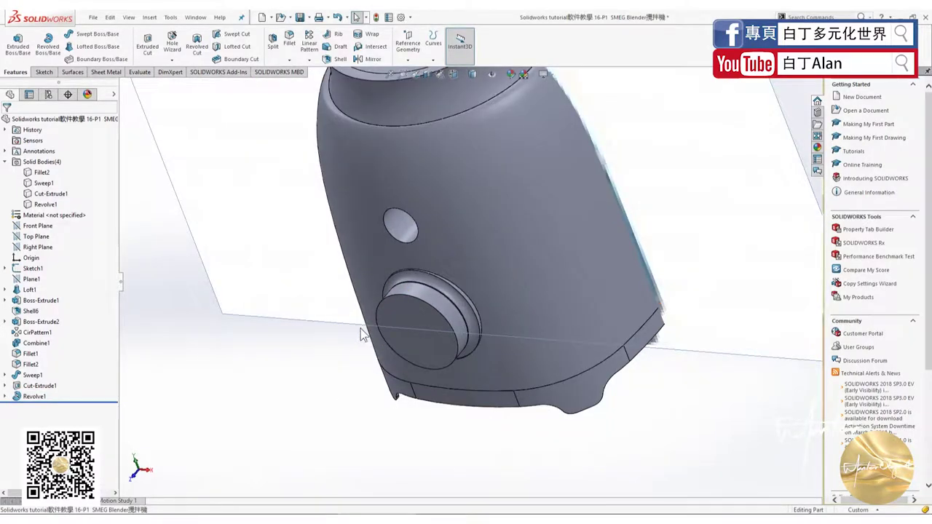
pyautogui.moveTo(361, 334); pyautogui.dragTo(408, 313, button='middle')
pyautogui.scroll(-6, 437, 306)
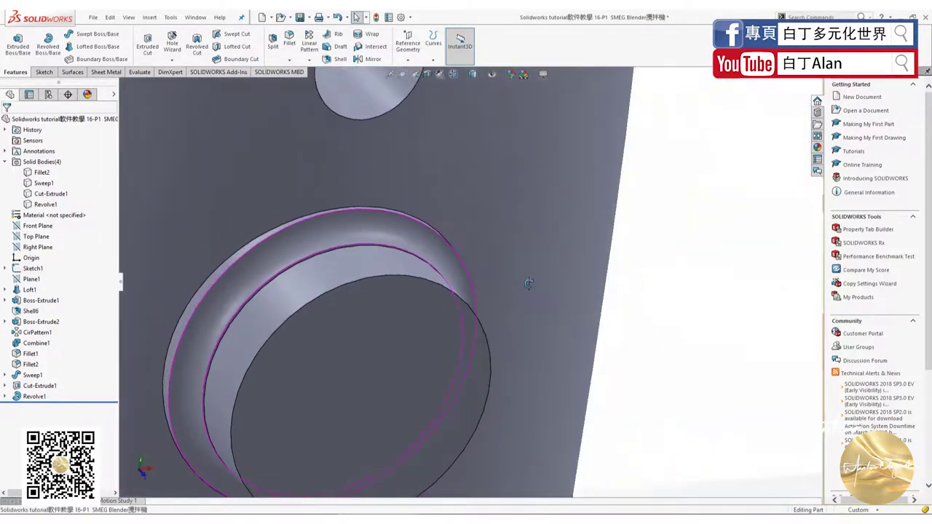
pyautogui.scroll(3, 528, 283)
pyautogui.scroll(3, 510, 285)
pyautogui.moveTo(502, 300); pyautogui.dragTo(463, 308, button='middle')
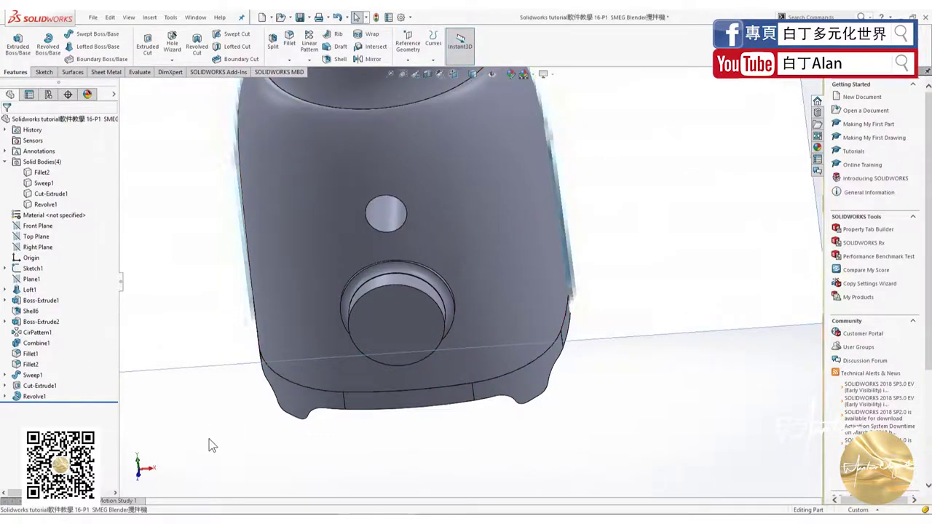
# Delete Revolve1 and its Sketch16, then turn the base to face the emptied side hole
pyautogui.click(34, 397)
pyautogui.press('Delete')
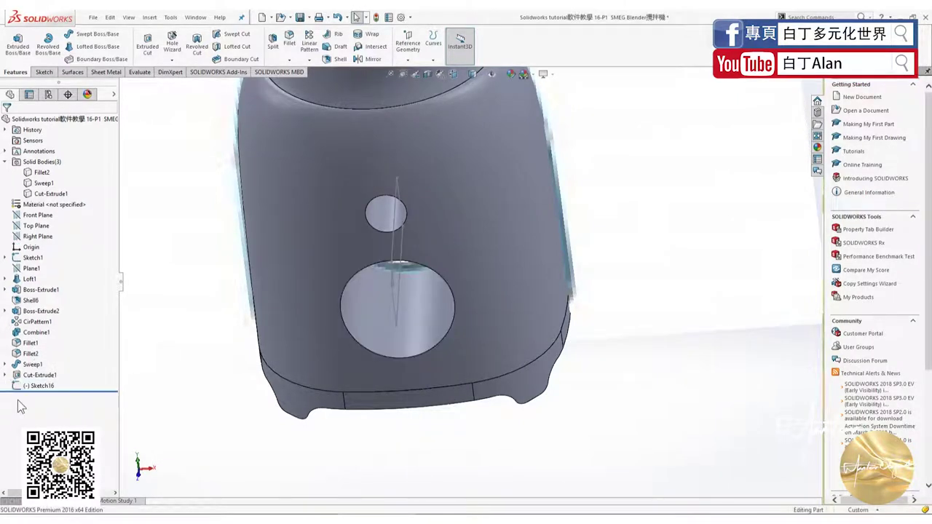
pyautogui.click(27, 390)
pyautogui.press('Delete')
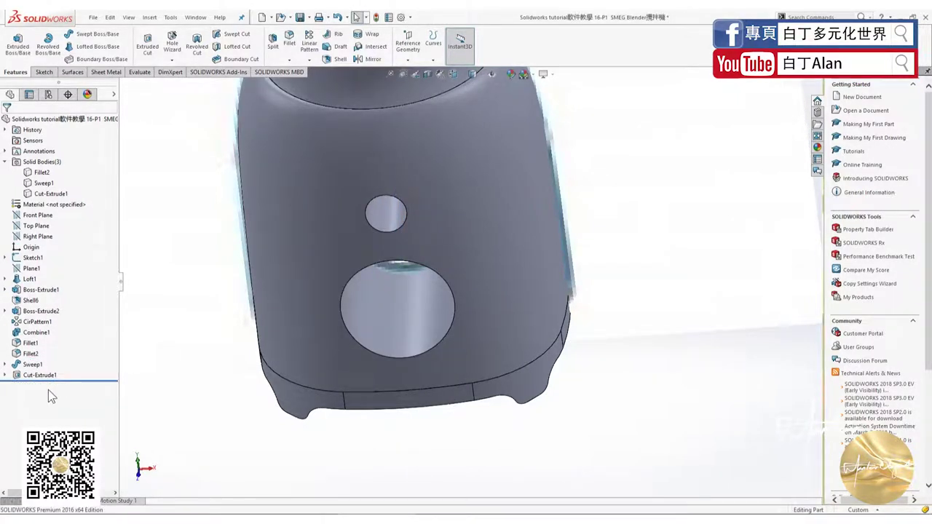
pyautogui.scroll(3, 269, 394)
pyautogui.moveTo(269, 394); pyautogui.dragTo(281, 302, button='middle')
pyautogui.scroll(-3, 414, 302)
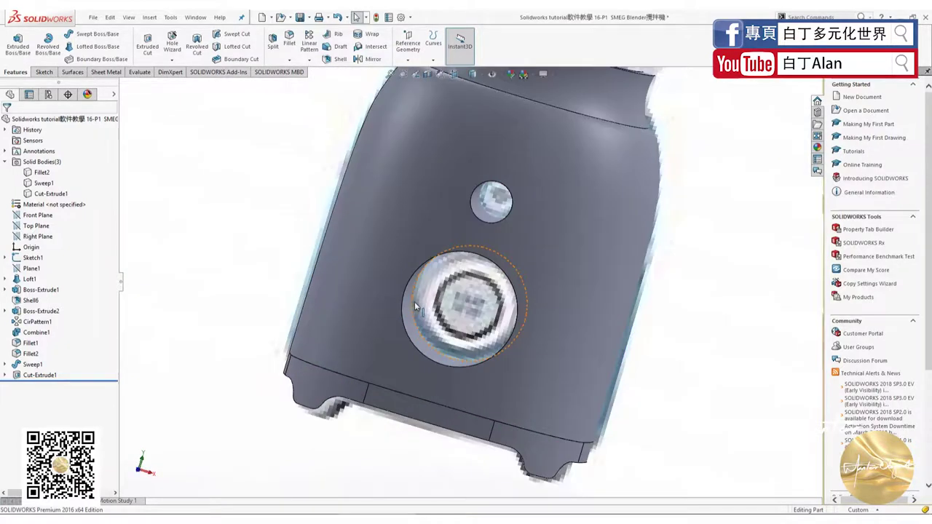
pyautogui.moveTo(415, 301); pyautogui.dragTo(398, 333, button='middle')
pyautogui.click(397, 332)
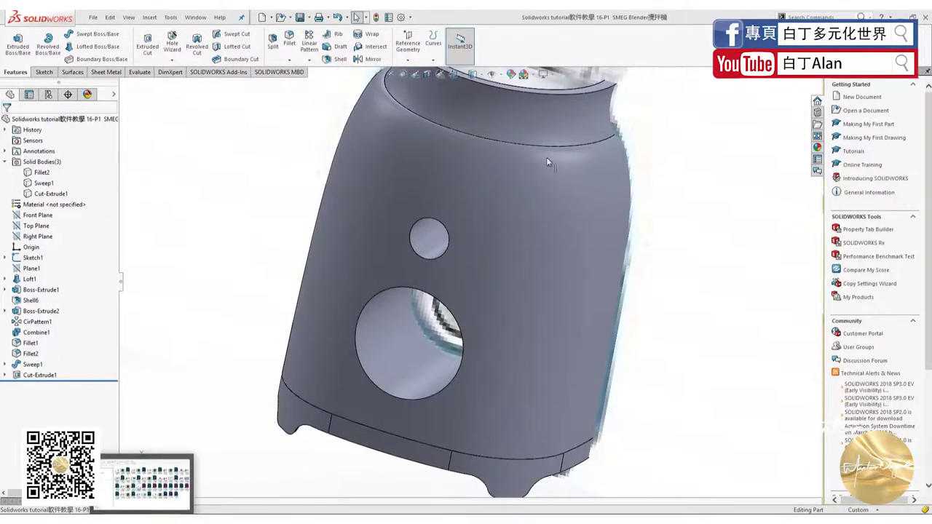
# Close the part, paste a desktop copy of 16-P1 renamed 123, and open it
pyautogui.hotkey('ctrl', 'w')
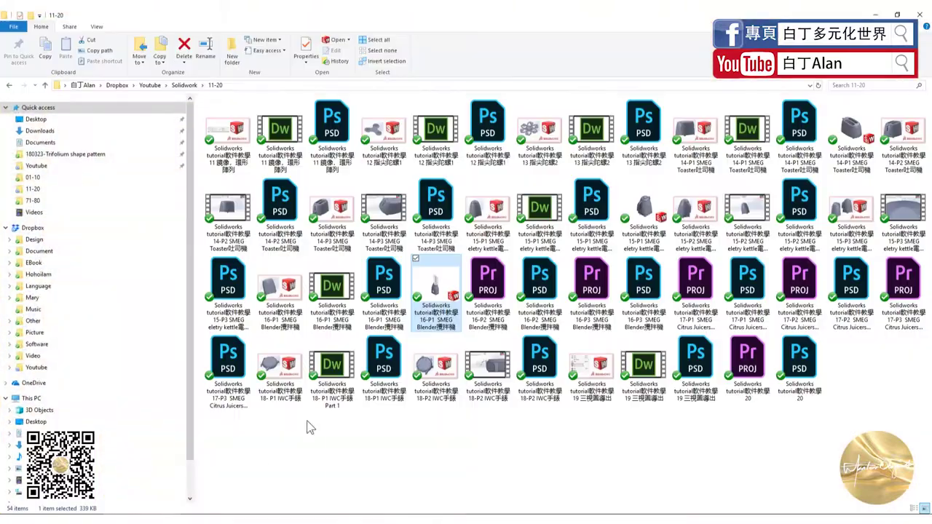
pyautogui.press('super+d')
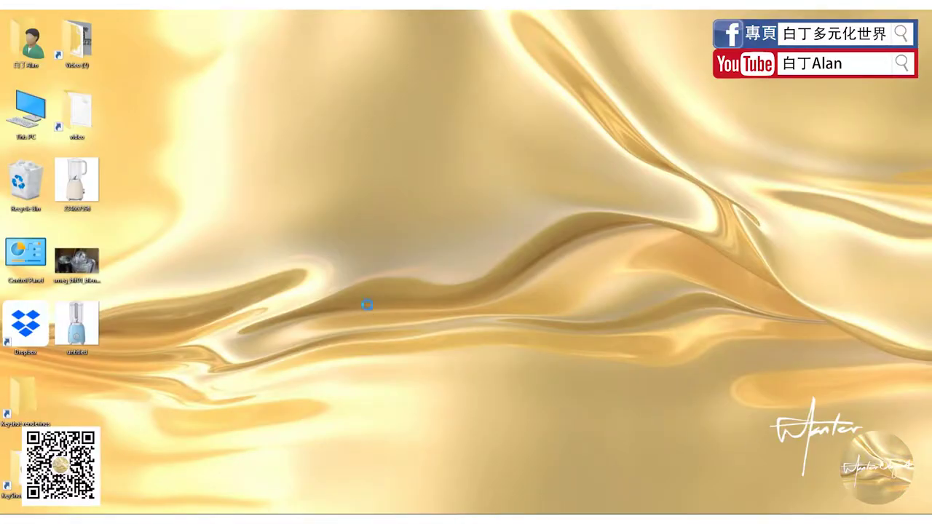
pyautogui.hotkey('ctrl', 'v')
pyautogui.press('F2')
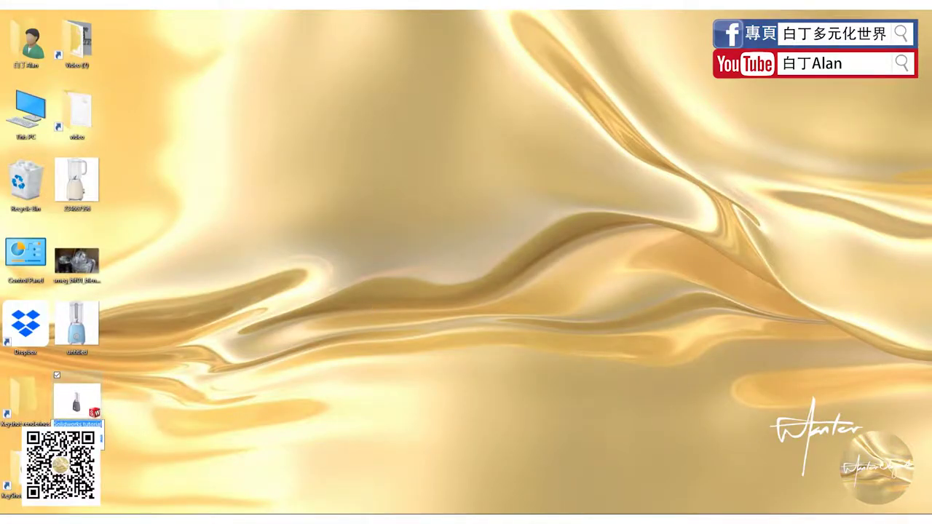
pyautogui.write('123')
pyautogui.press('Return')
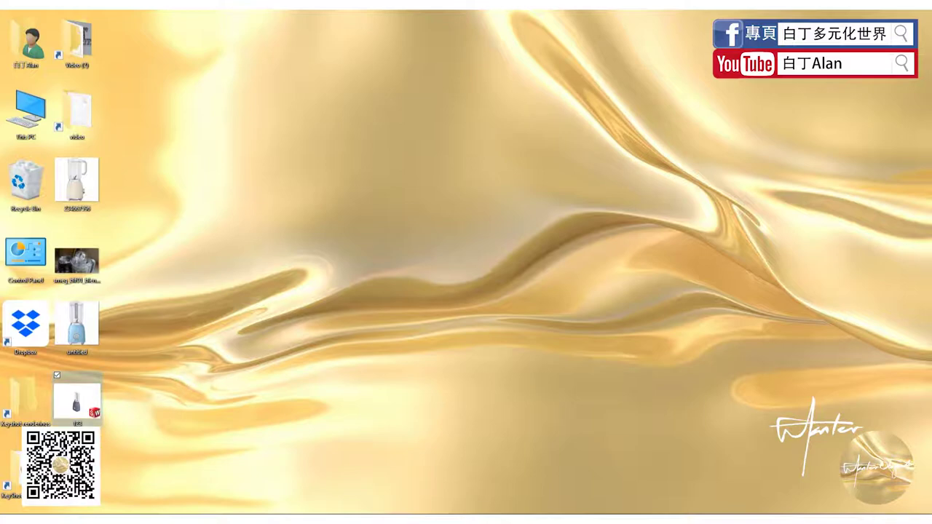
pyautogui.doubleClick(79, 417)
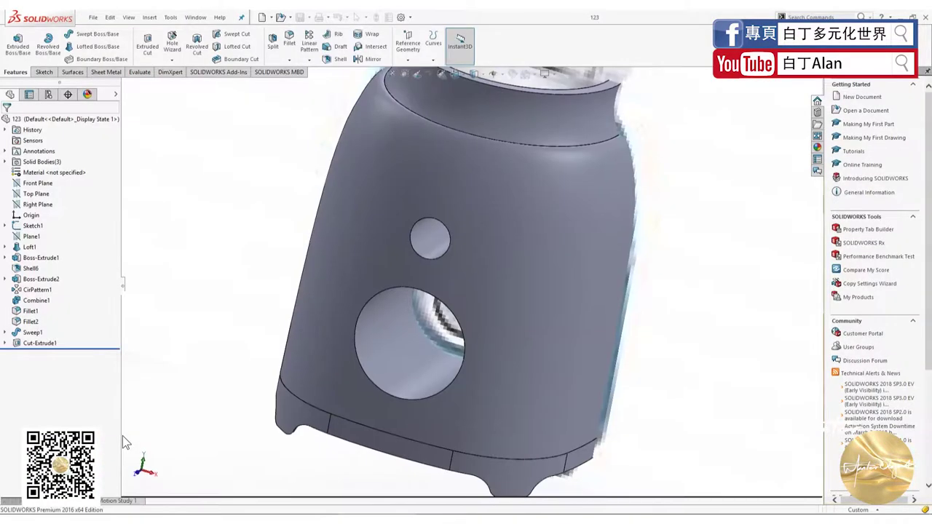
# Expand Solid Bodies and Cut-Extrude1, then delete the Cut-Extrude1 hole cut
pyautogui.rightClick(18, 164)
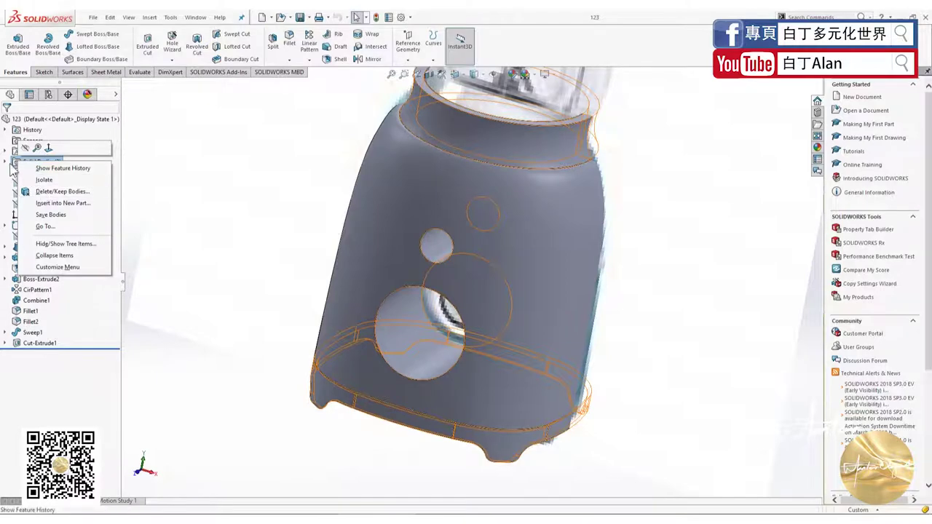
pyautogui.click(5, 161)
pyautogui.click(6, 375)
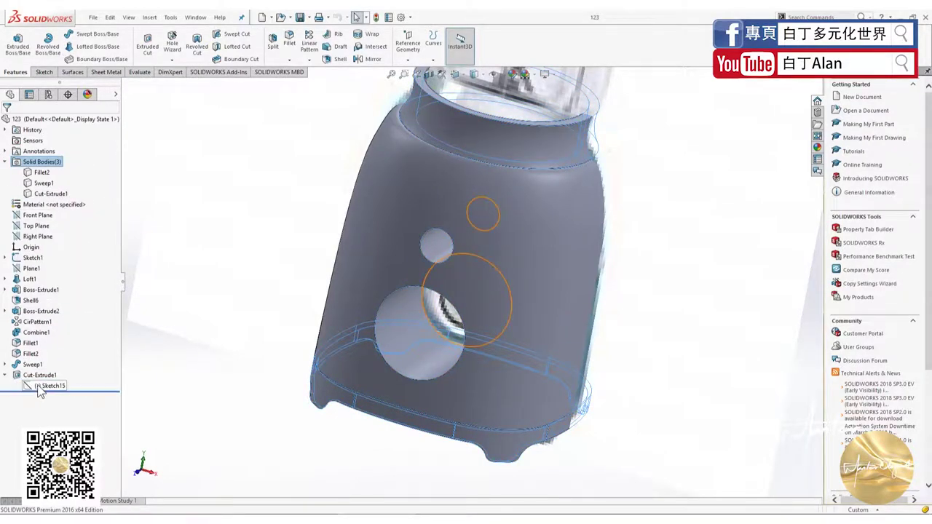
pyautogui.click(44, 386)
pyautogui.click(31, 375)
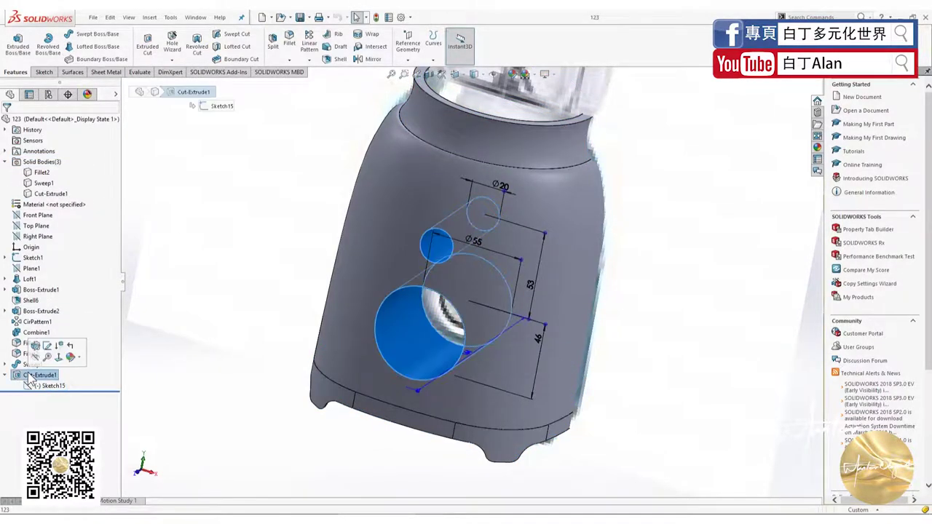
pyautogui.press('Delete')
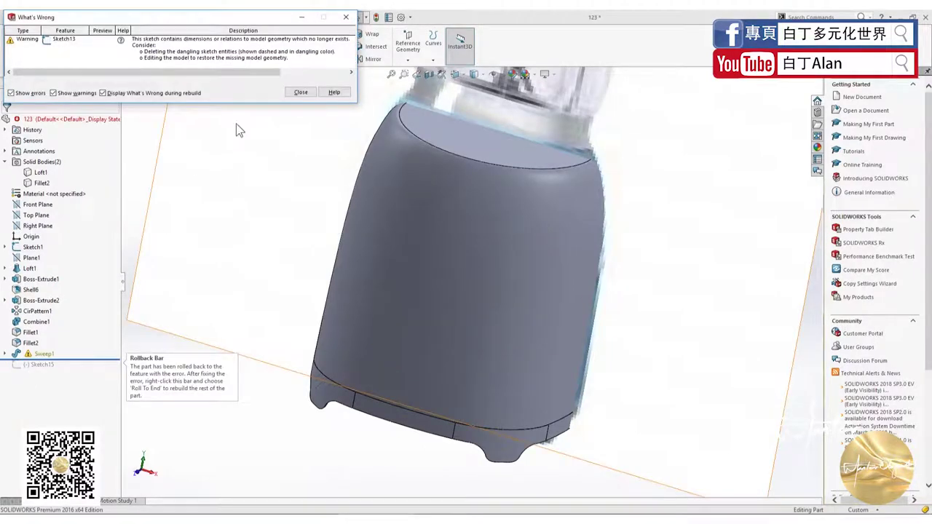
pyautogui.click(300, 92)
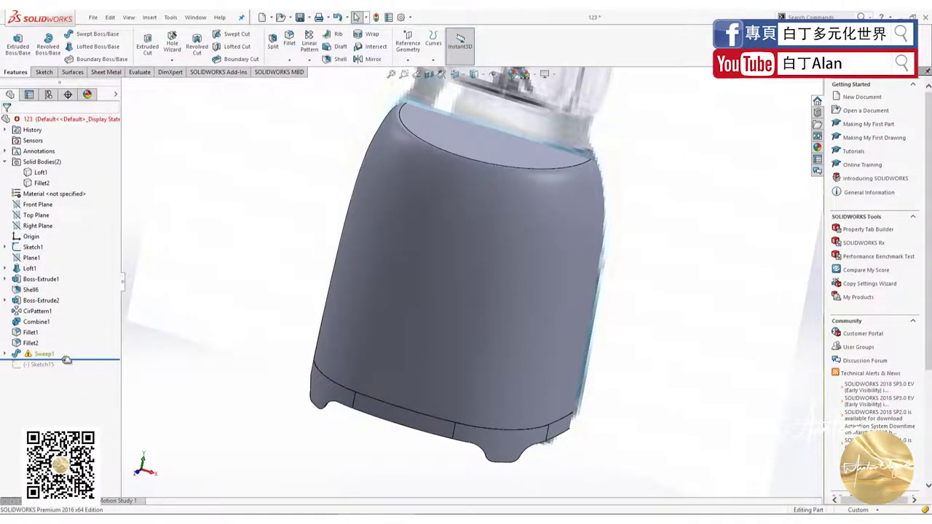
# Delete Sweep1 and roll the history forward below Sketch15
pyautogui.moveTo(66, 359); pyautogui.dragTo(68, 371)
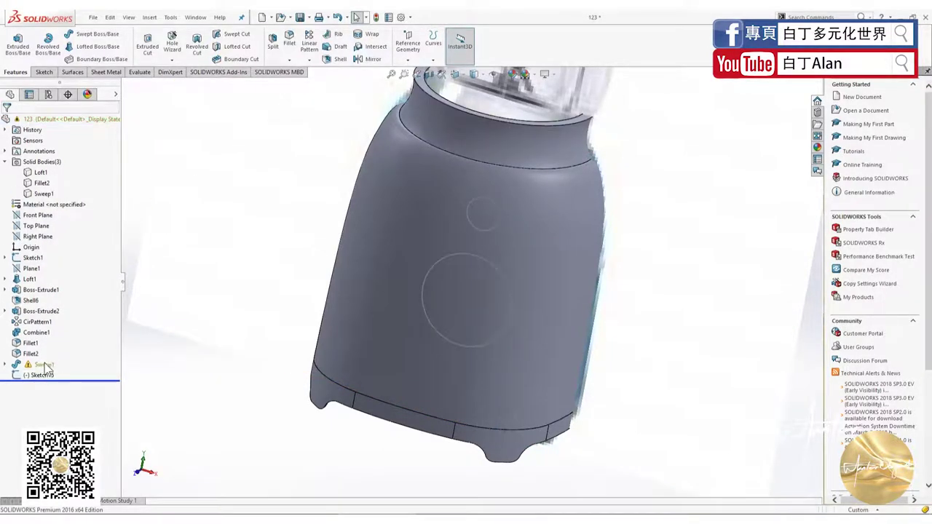
pyautogui.click(45, 365)
pyautogui.press('Delete')
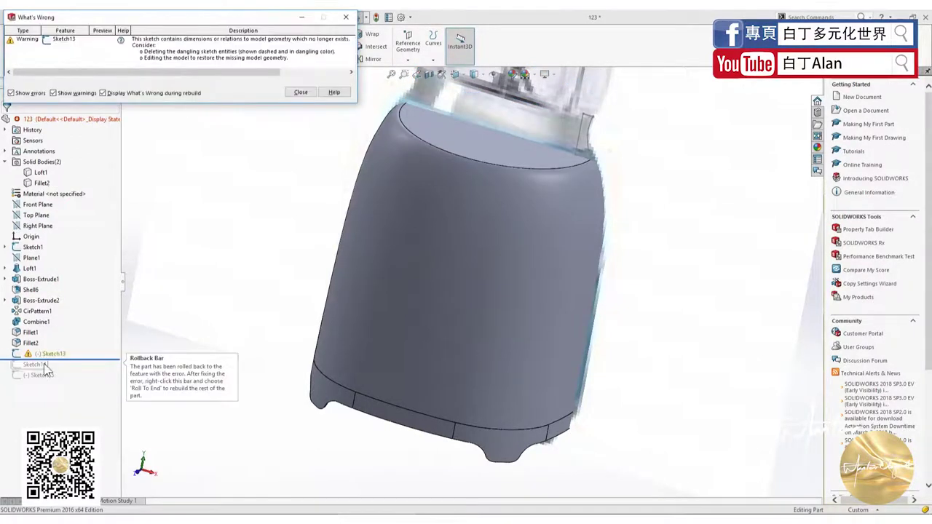
pyautogui.click(297, 92)
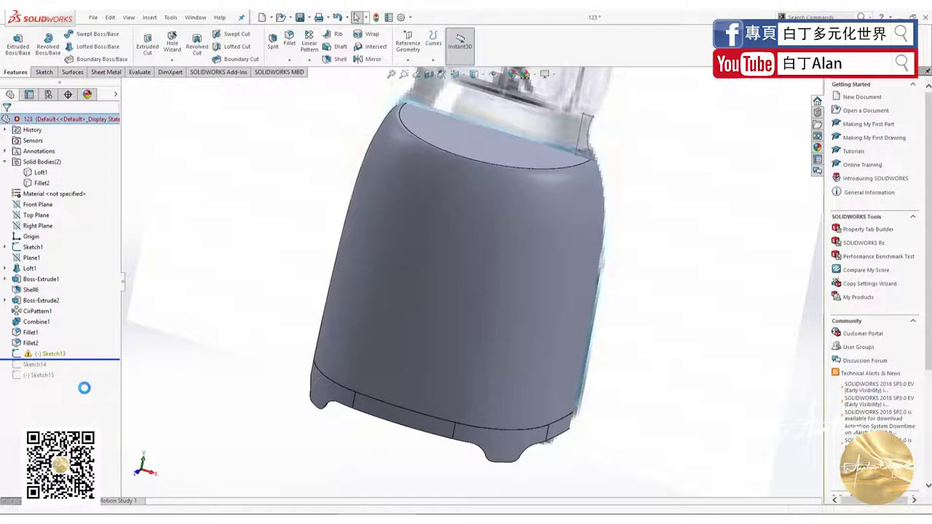
pyautogui.moveTo(63, 358); pyautogui.dragTo(54, 380)
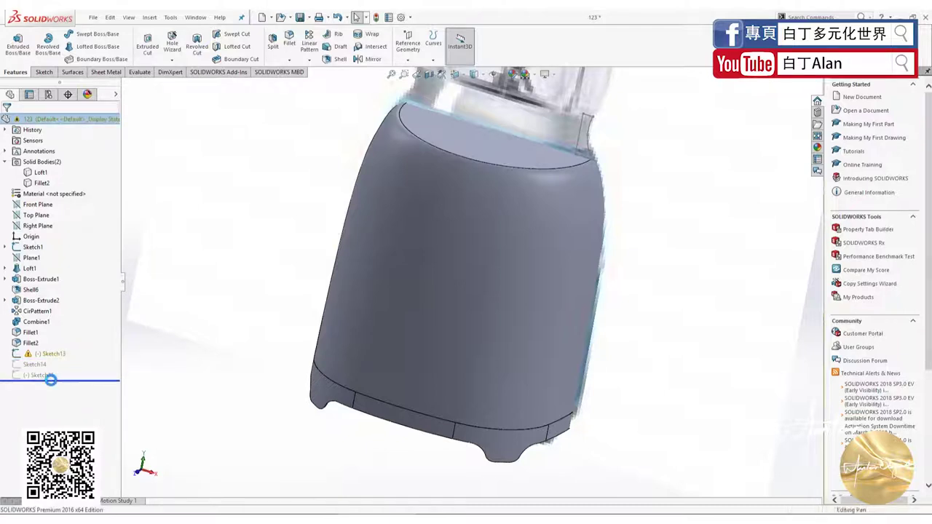
pyautogui.scroll(3, 189, 419)
# Delete Sketch13, then inspect Sketch15 and Sketch14 and clear the selection
pyautogui.scroll(-2, 236, 407)
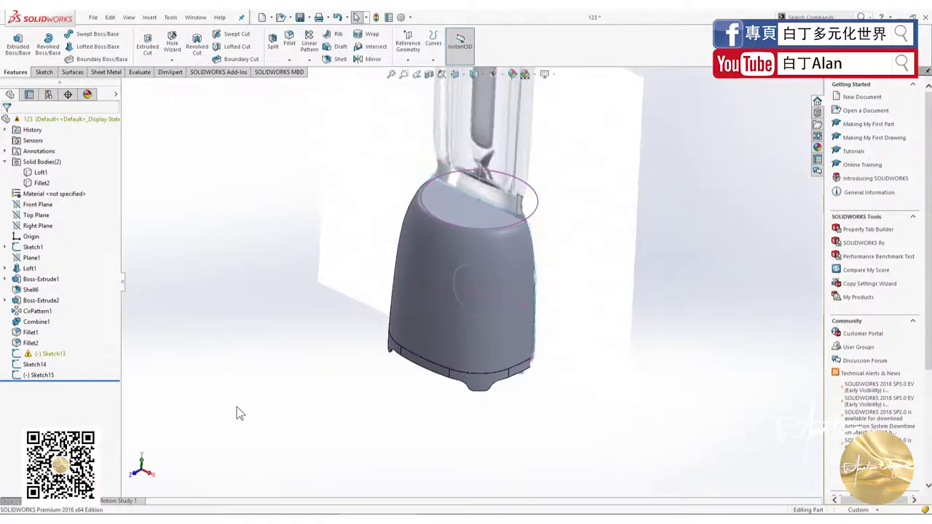
pyautogui.scroll(-2, 285, 375)
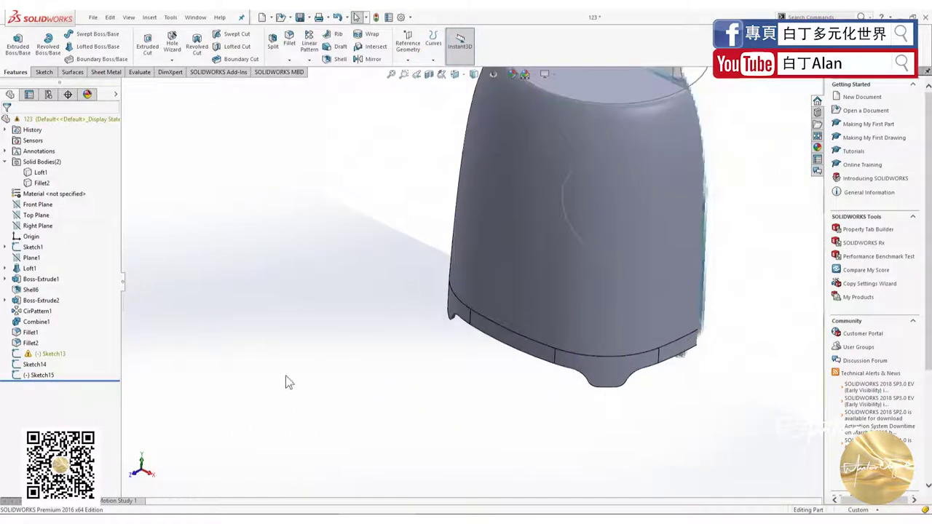
pyautogui.click(41, 356)
pyautogui.press('Delete')
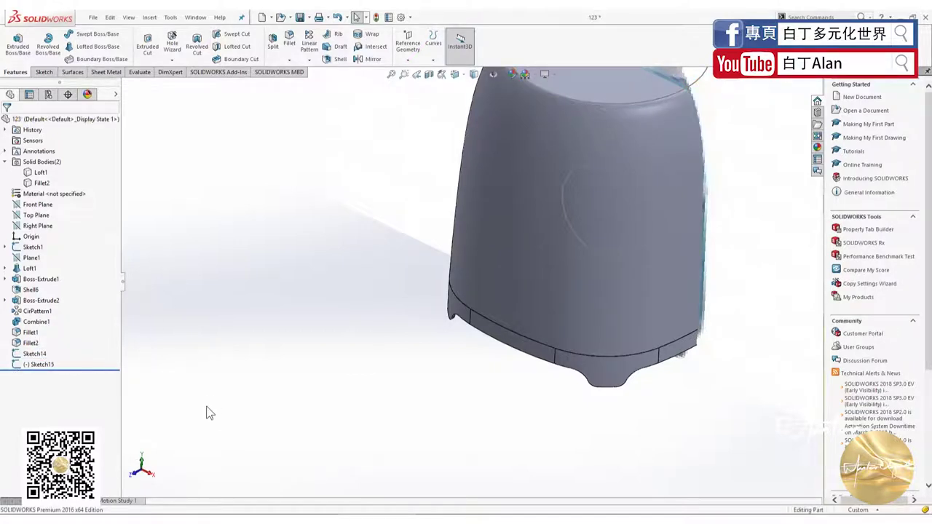
pyautogui.click(40, 364)
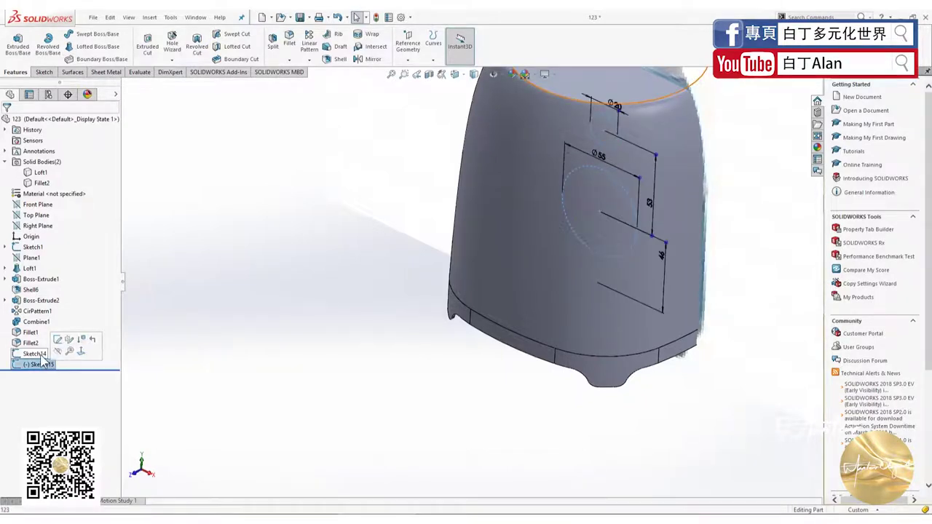
pyautogui.keyDown('ctrl'); pyautogui.click(37, 354); pyautogui.keyUp('ctrl')
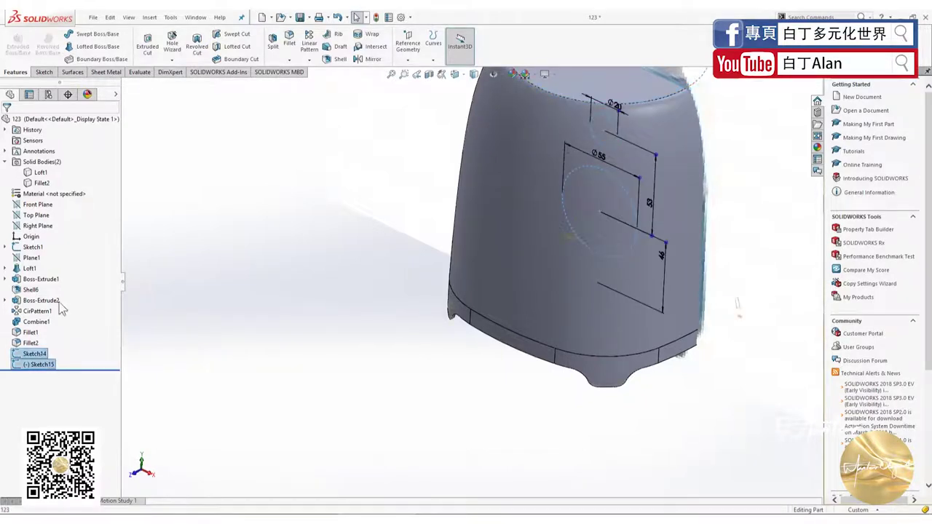
pyautogui.click(42, 72)
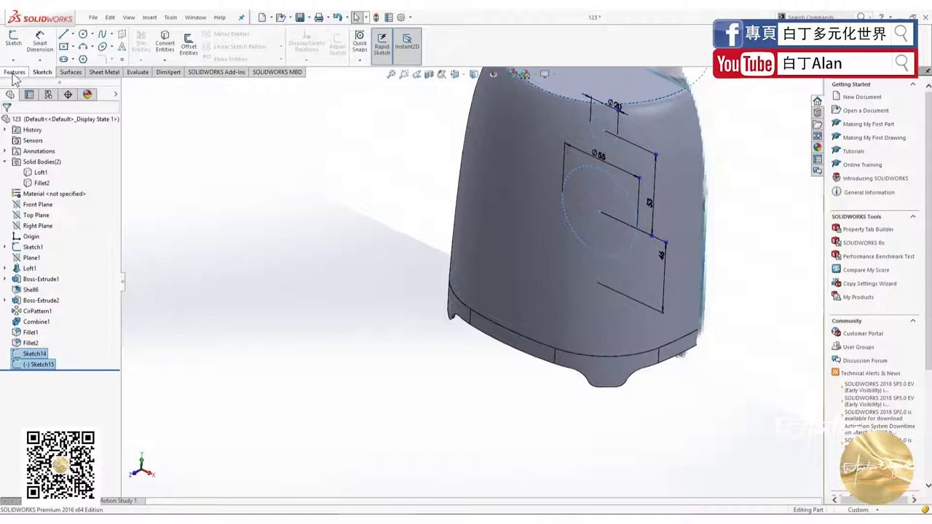
pyautogui.click(14, 73)
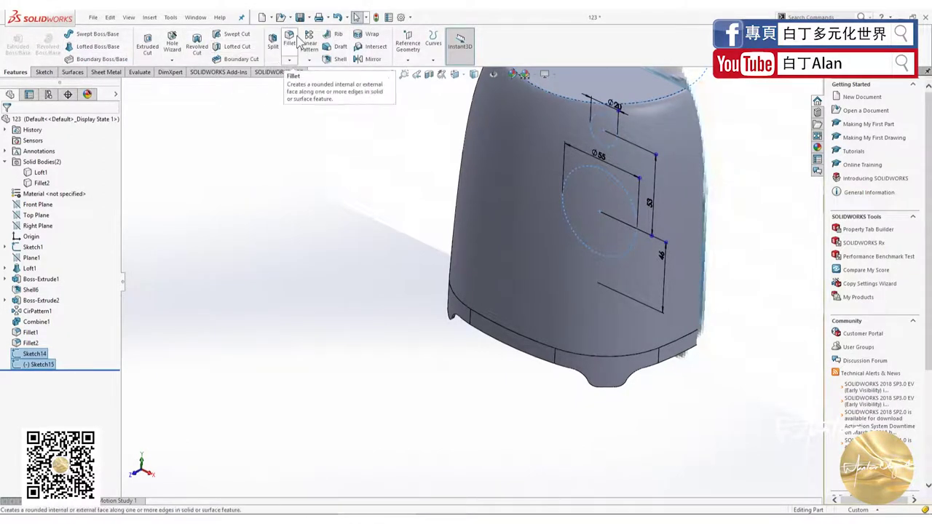
pyautogui.click(42, 72)
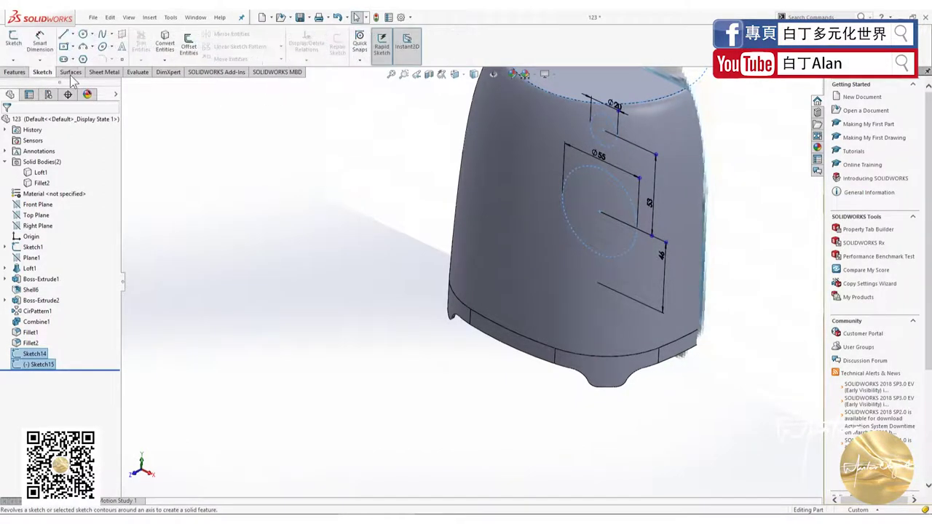
pyautogui.click(13, 73)
pyautogui.click(193, 308)
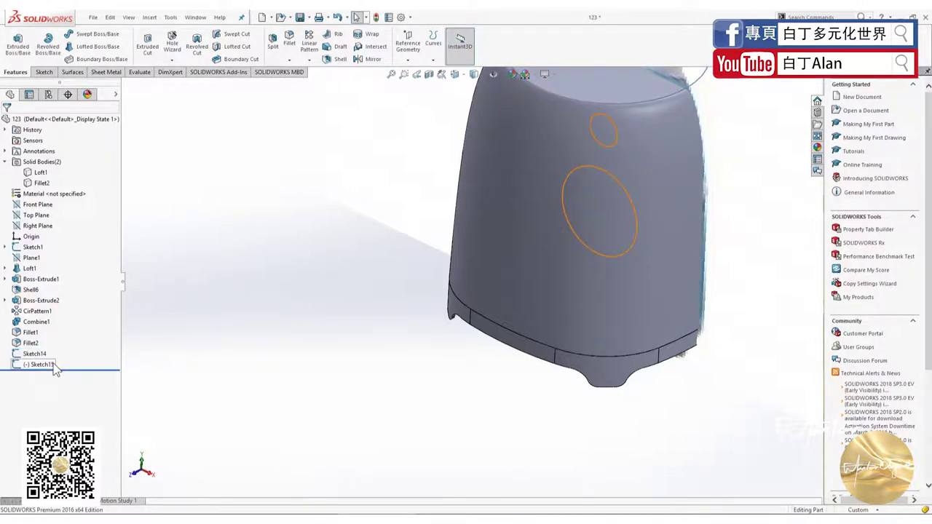
# Extrude the two Sketch15 circles 180 mm outward as separate cylinder bodies
pyautogui.click(41, 365)
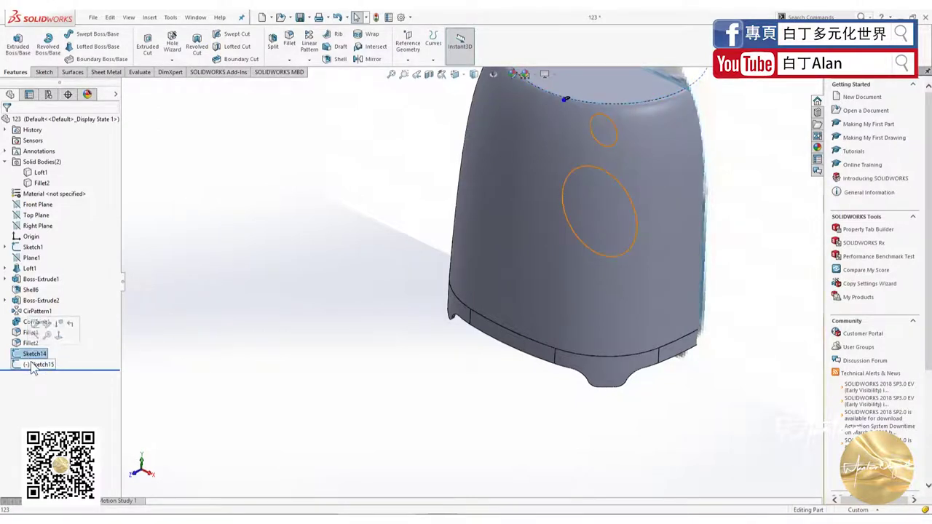
pyautogui.click(17, 43)
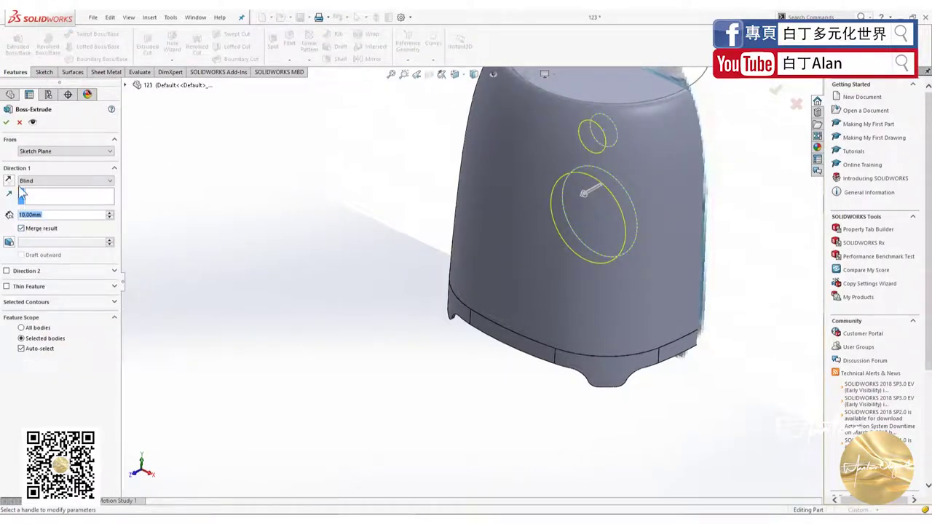
pyautogui.moveTo(574, 202); pyautogui.dragTo(388, 304)
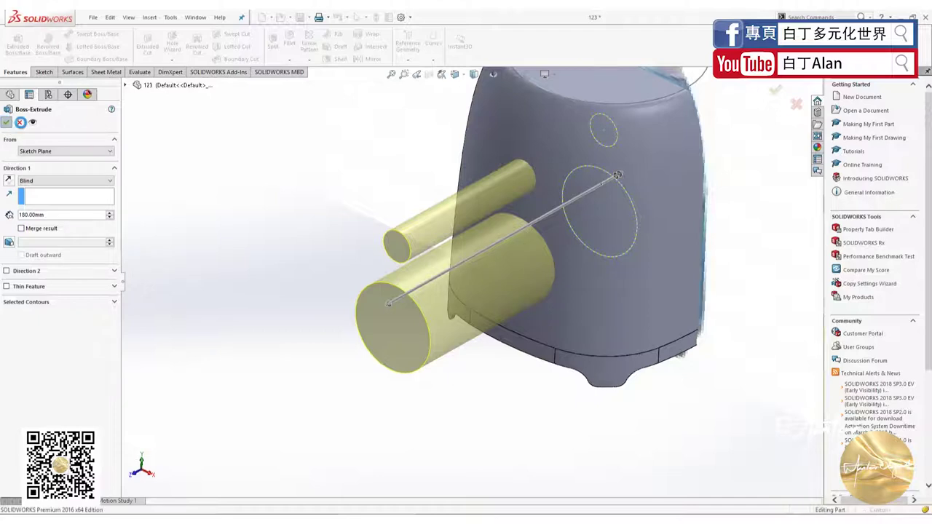
pyautogui.press('Return')
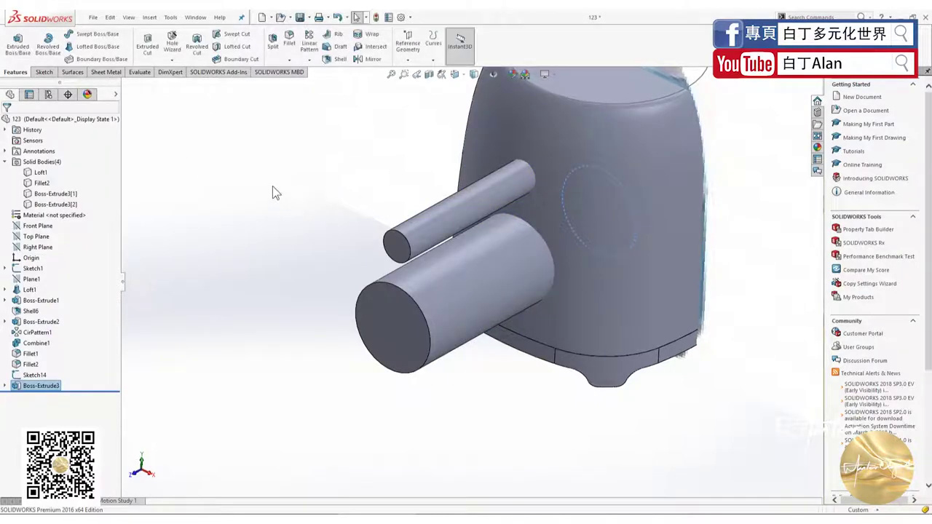
pyautogui.click(149, 17)
pyautogui.moveTo(166, 55)
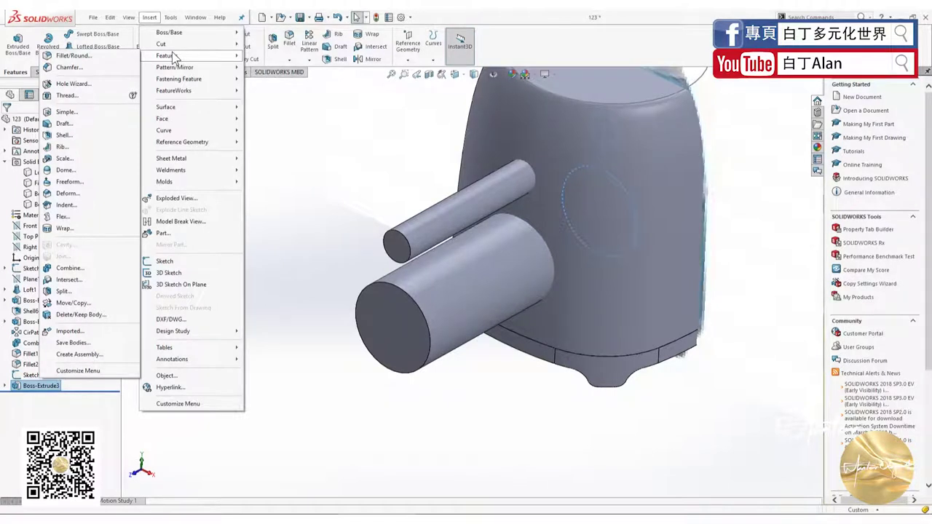
pyautogui.click(165, 20)
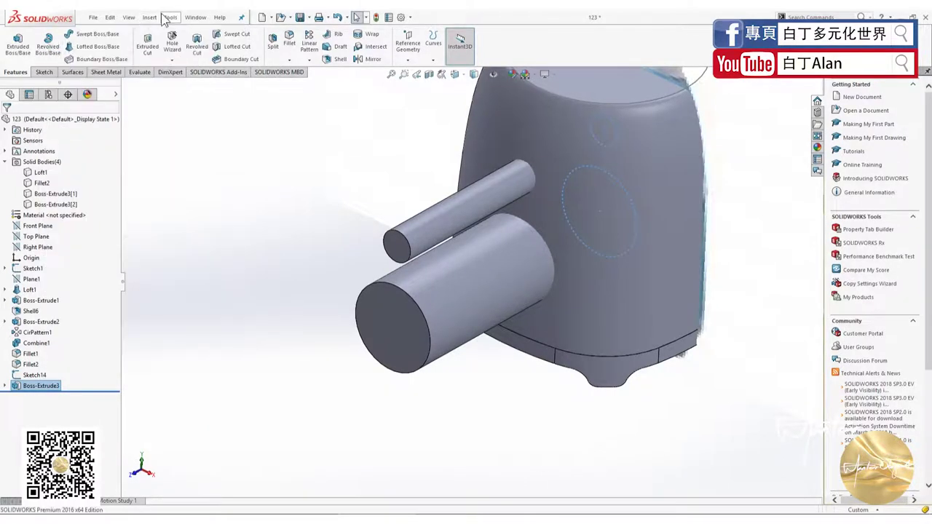
pyautogui.click(151, 17)
pyautogui.click(149, 17)
pyautogui.click(170, 17)
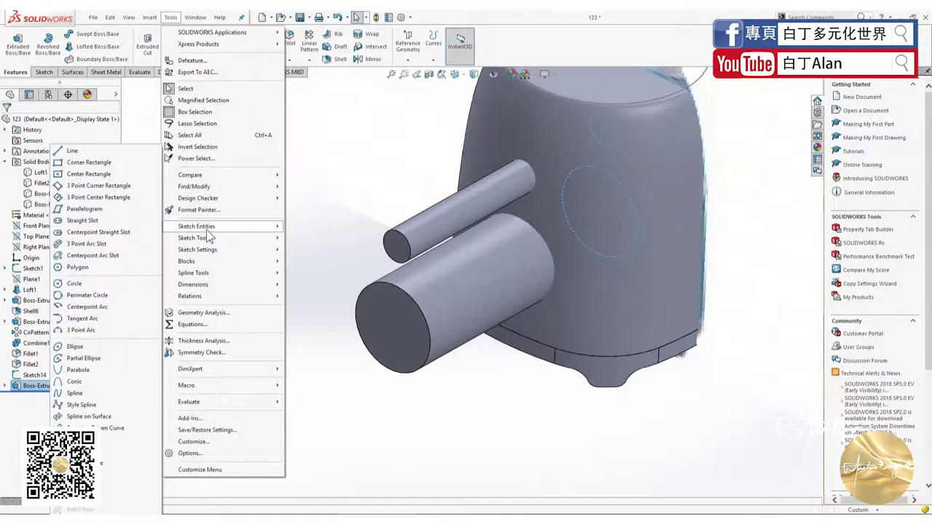
pyautogui.moveTo(193, 284)
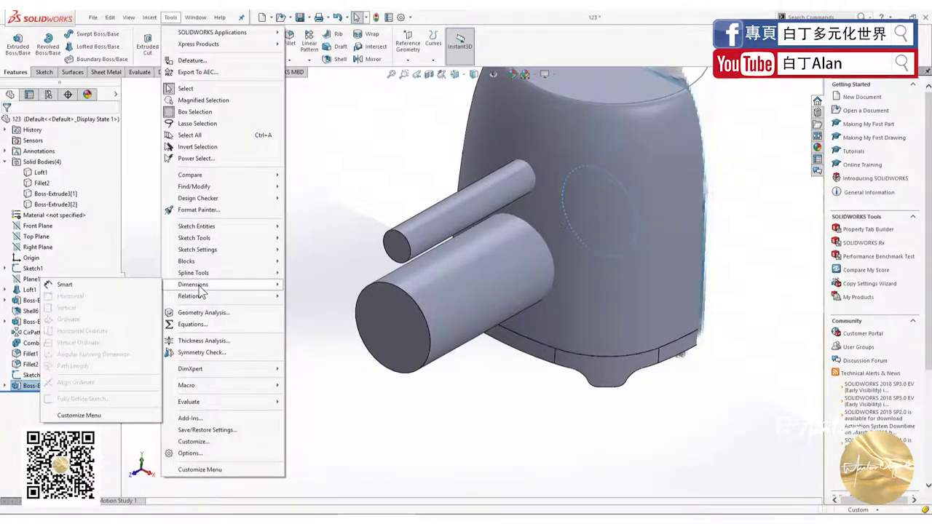
pyautogui.click(150, 17)
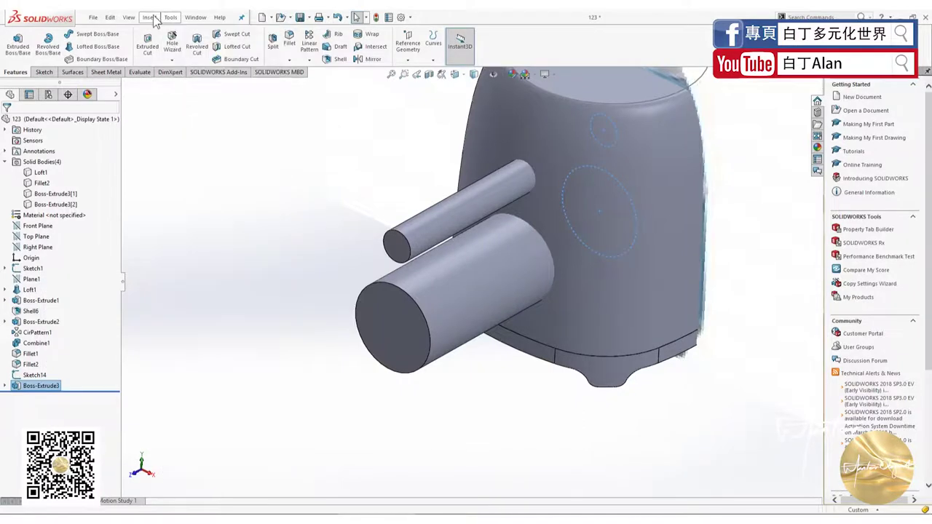
pyautogui.click(150, 17)
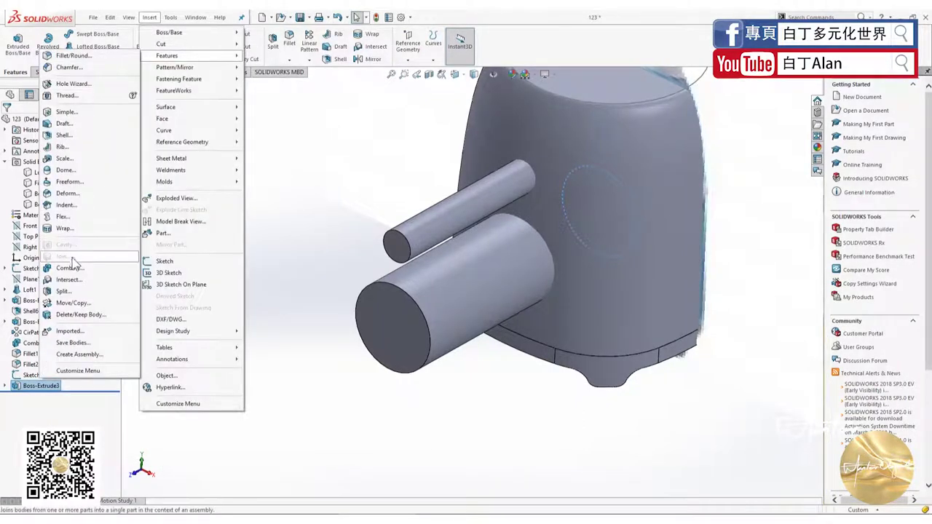
pyautogui.click(70, 268)
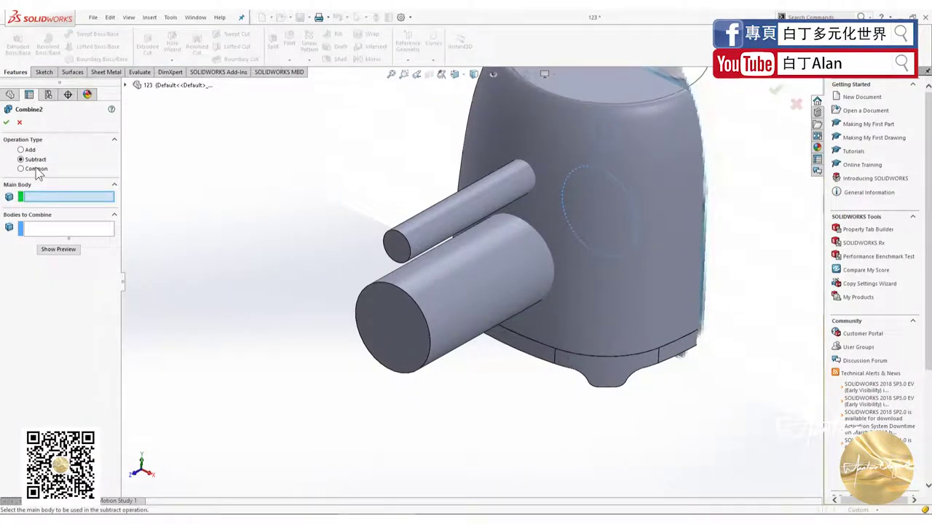
pyautogui.click(36, 168)
pyautogui.click(529, 154)
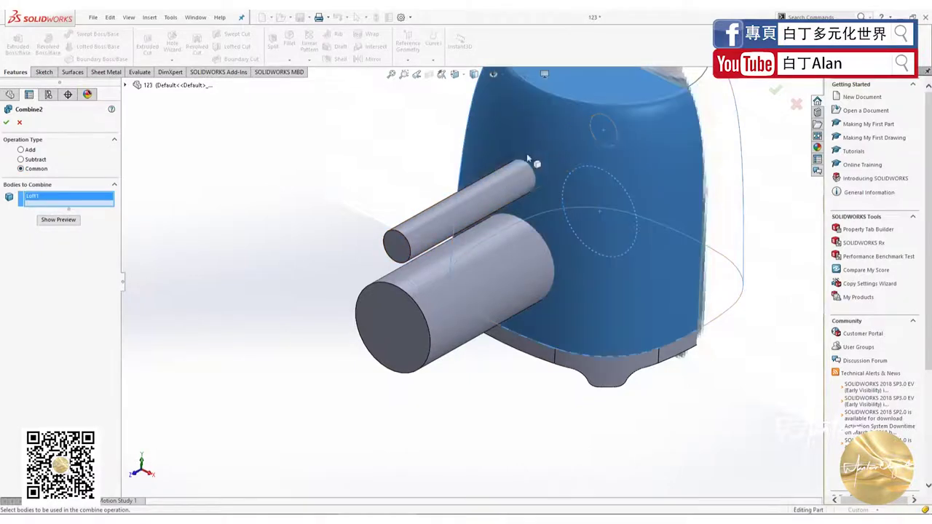
pyautogui.click(475, 195)
pyautogui.click(466, 281)
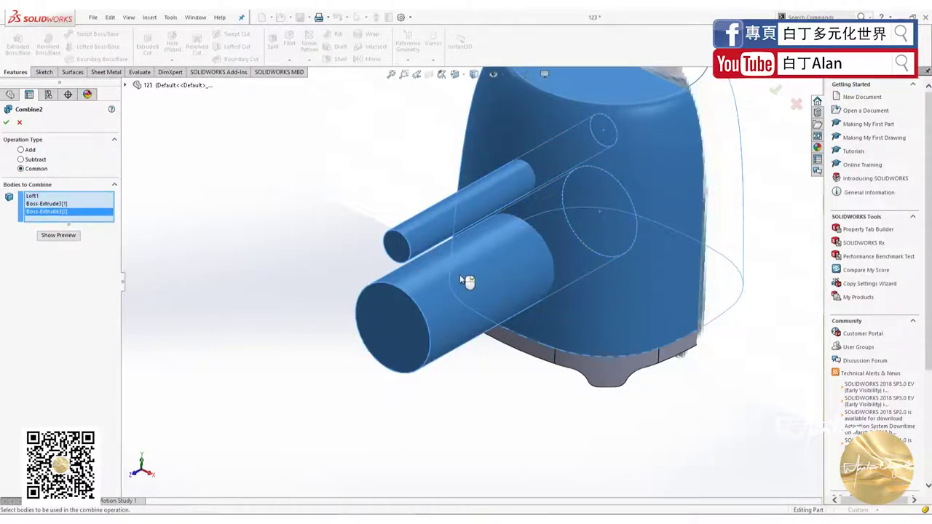
pyautogui.click(5, 124)
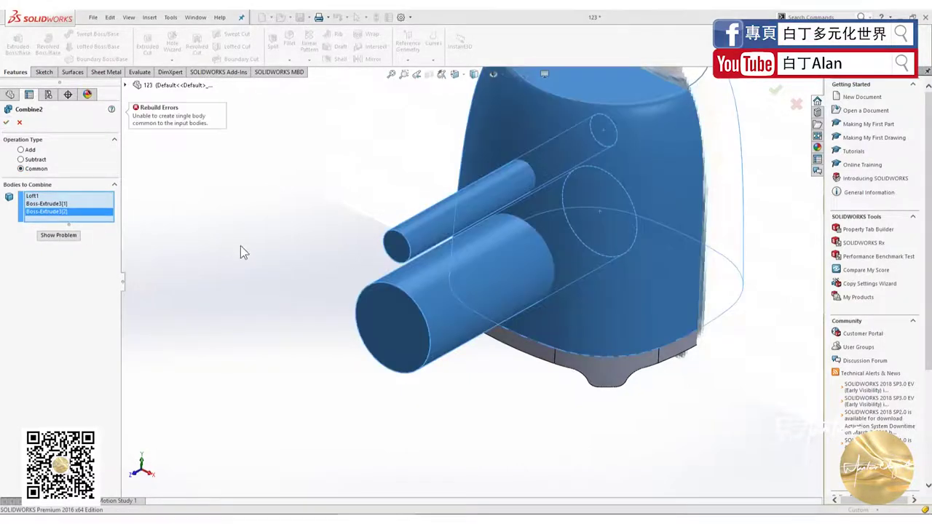
pyautogui.scroll(3, 476, 278)
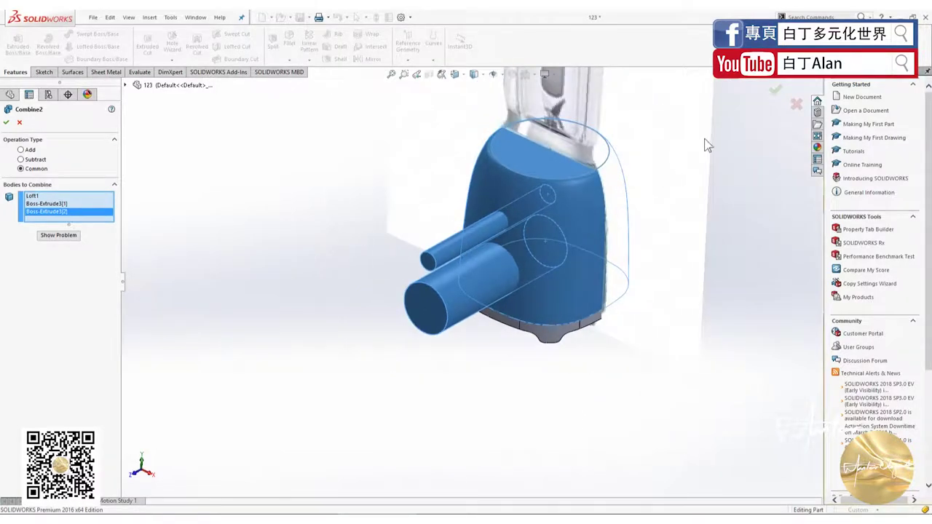
pyautogui.click(797, 106)
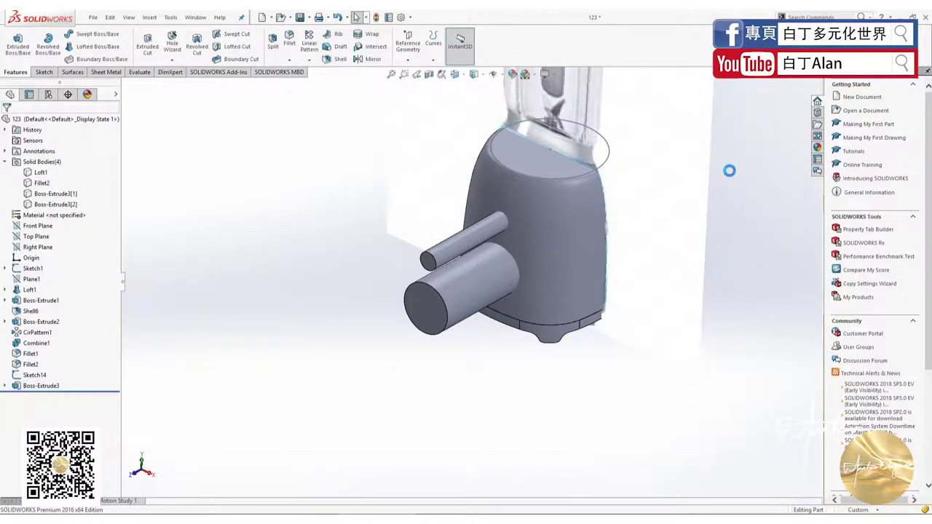
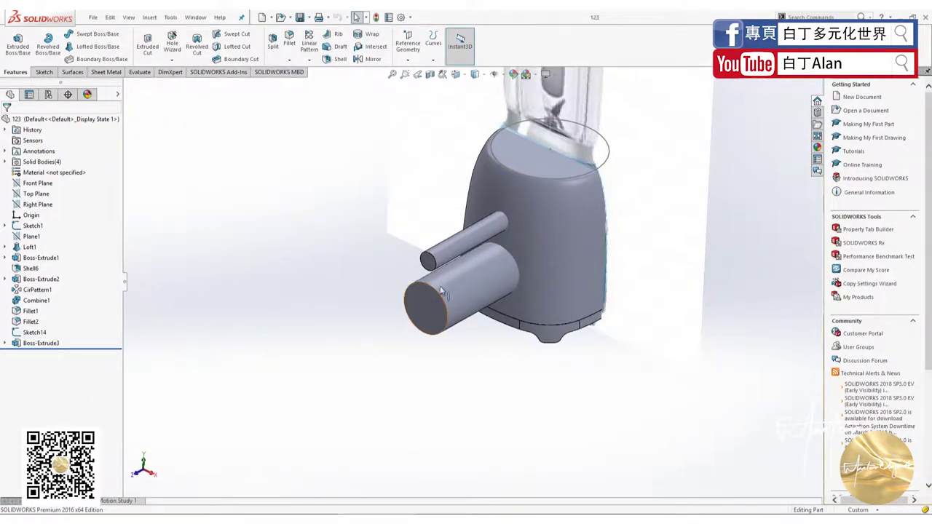
# Trial-delete the cylinder extrusion and undo it, then delete the large knob cylinder body
pyautogui.click(465, 282)
pyautogui.press('Delete')
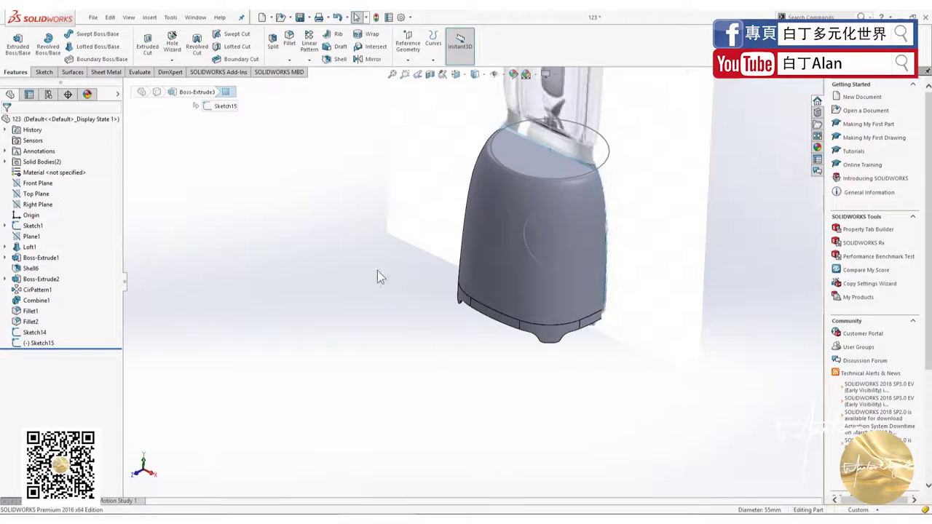
pyautogui.hotkey('ctrl', 'z')
pyautogui.click(6, 161)
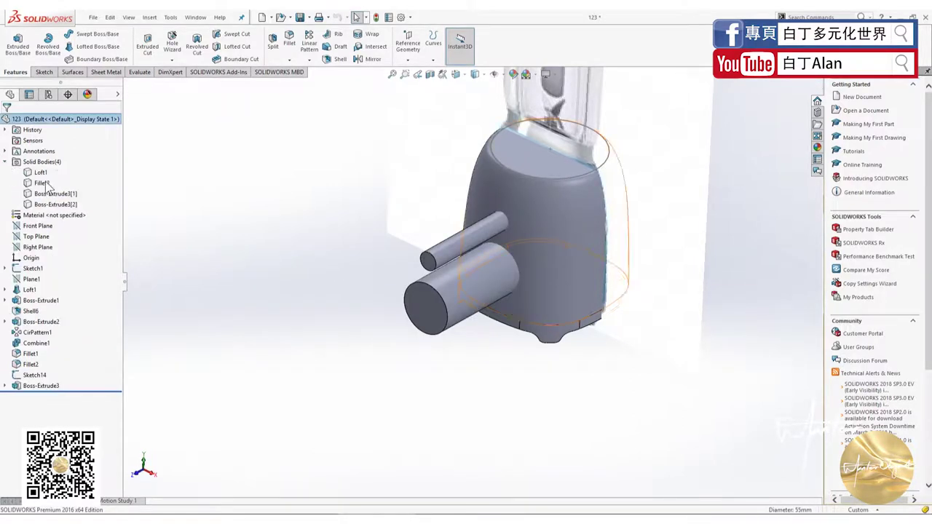
pyautogui.click(53, 206)
pyautogui.press('Delete')
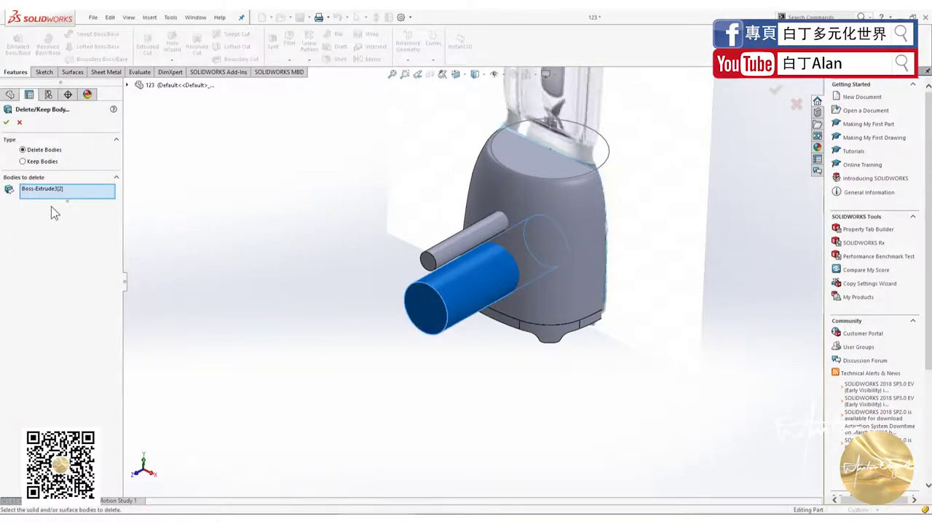
pyautogui.click(5, 122)
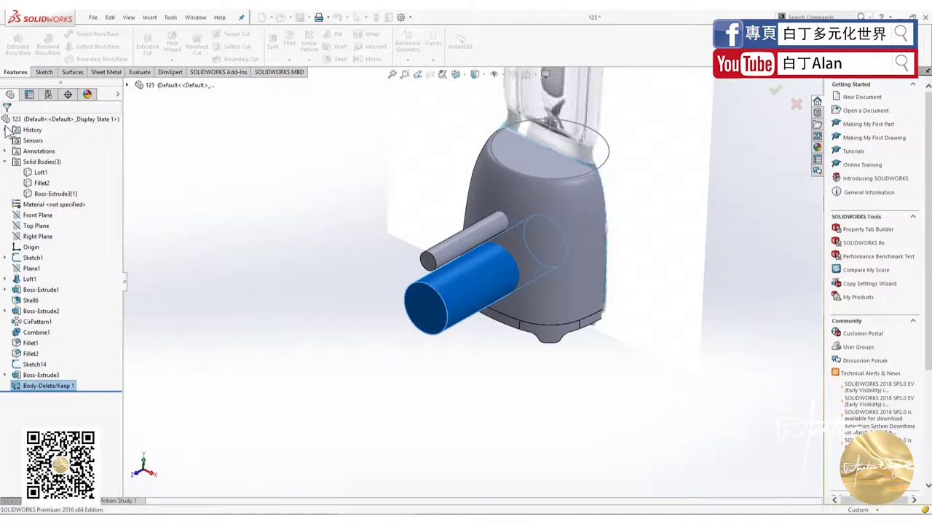
# Combine the thin shaft cylinder with the blender body using Common
pyautogui.click(154, 19)
pyautogui.moveTo(166, 107)
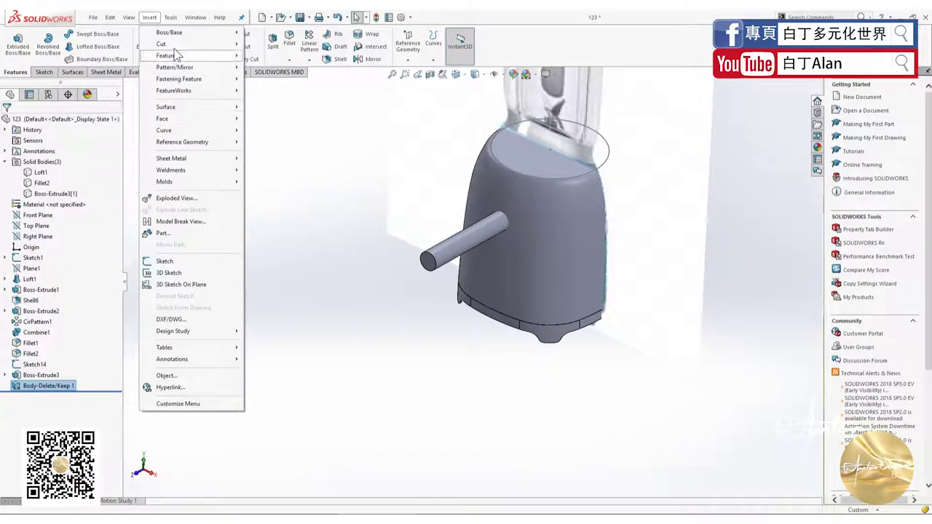
pyautogui.moveTo(173, 56)
pyautogui.click(86, 265)
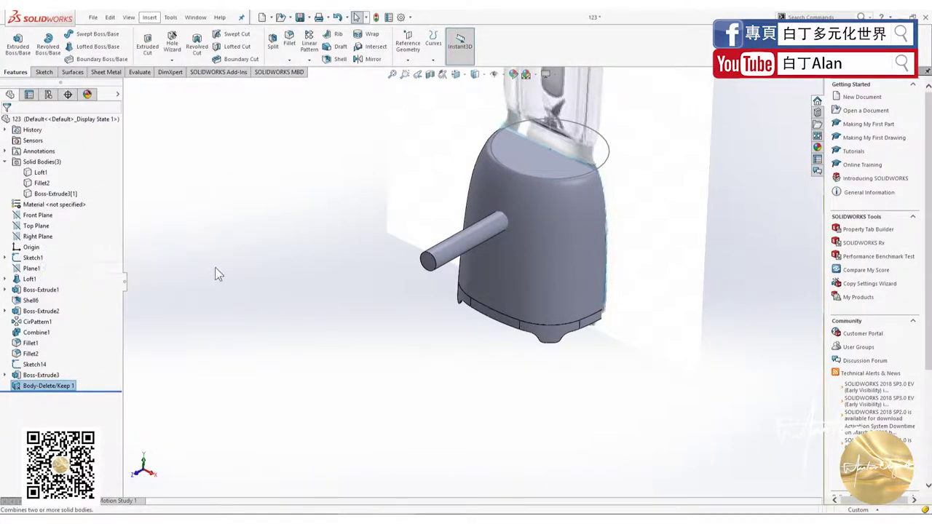
pyautogui.click(484, 228)
pyautogui.click(544, 198)
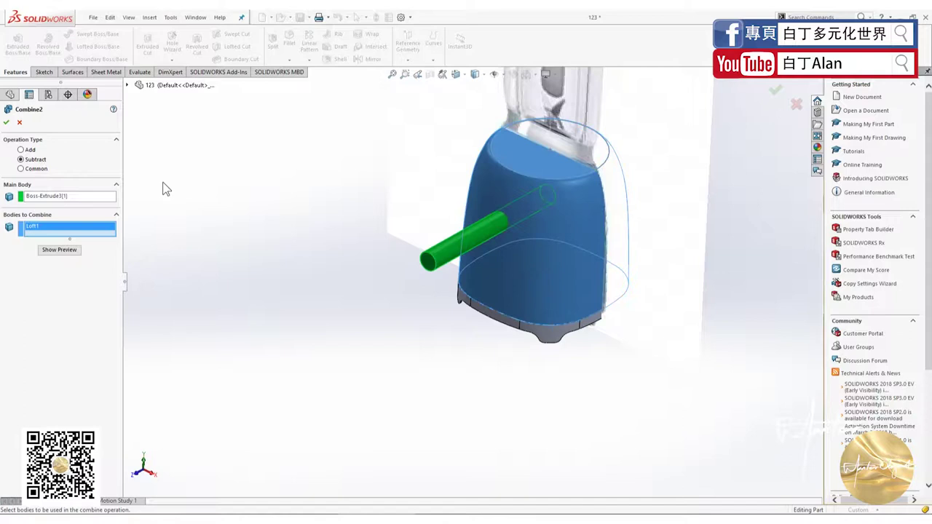
pyautogui.click(37, 169)
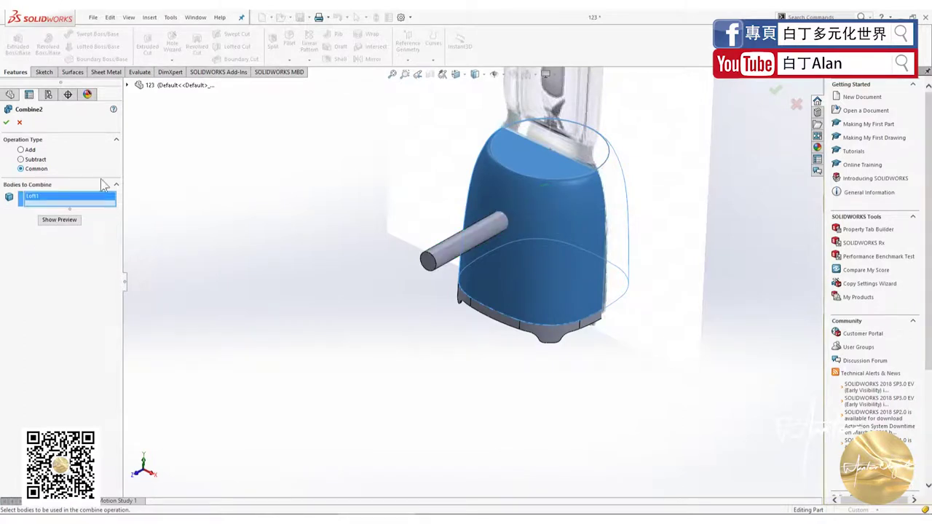
pyautogui.click(5, 123)
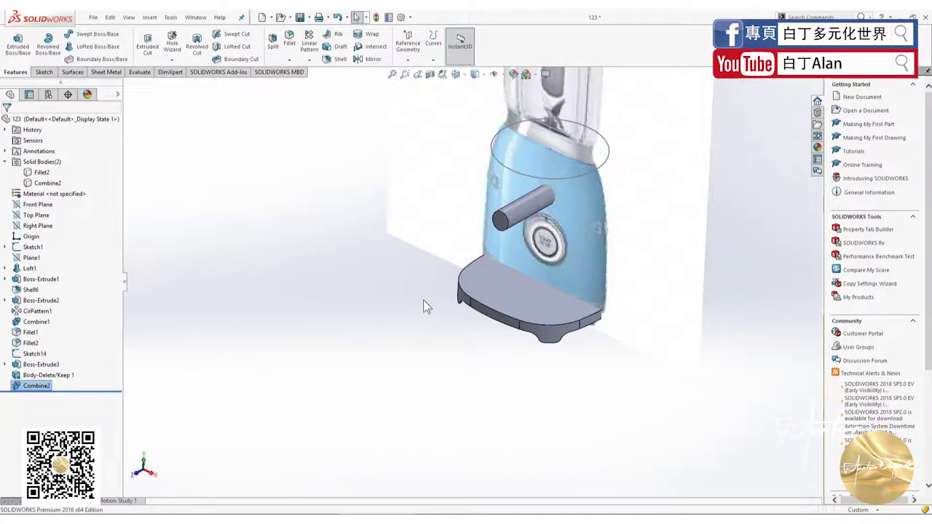
# Delete the base extrusion Boss-Extrude1 and hide the two profile sketches
pyautogui.moveTo(426, 306); pyautogui.dragTo(424, 264, button='middle')
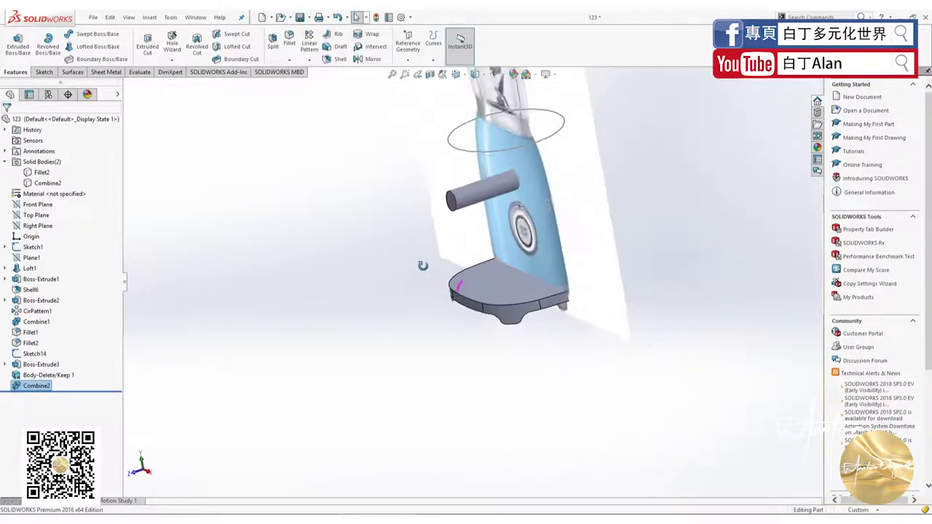
pyautogui.click(496, 273)
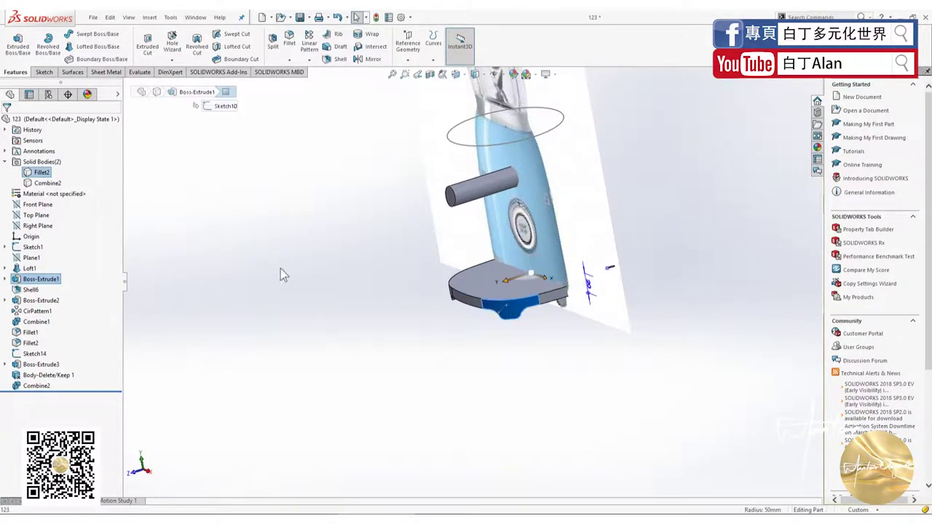
pyautogui.press('Delete')
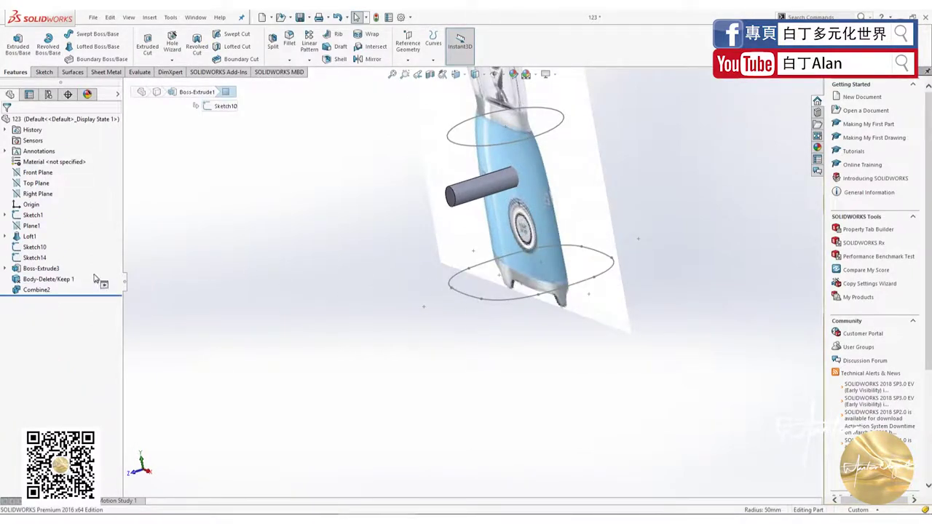
pyautogui.click(34, 246)
pyautogui.keyDown('ctrl'); pyautogui.click(29, 258); pyautogui.keyUp('ctrl')
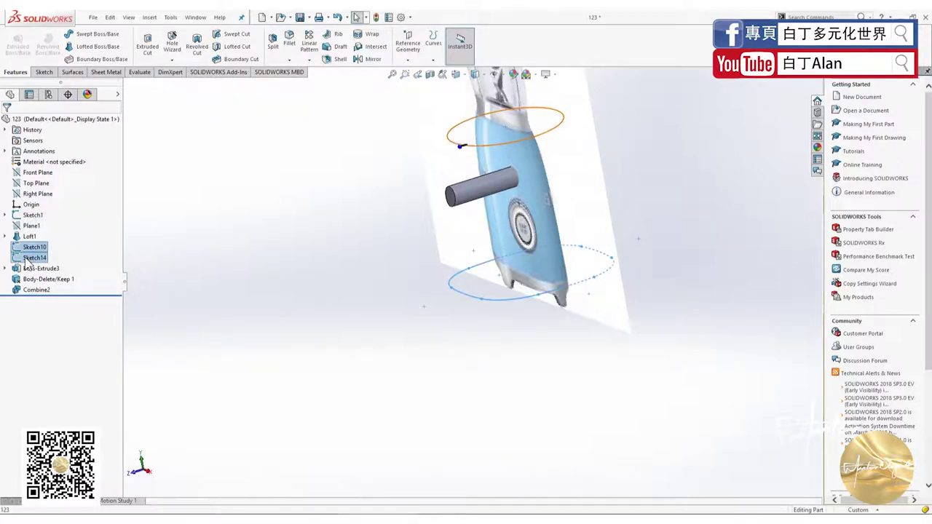
pyautogui.click(45, 242)
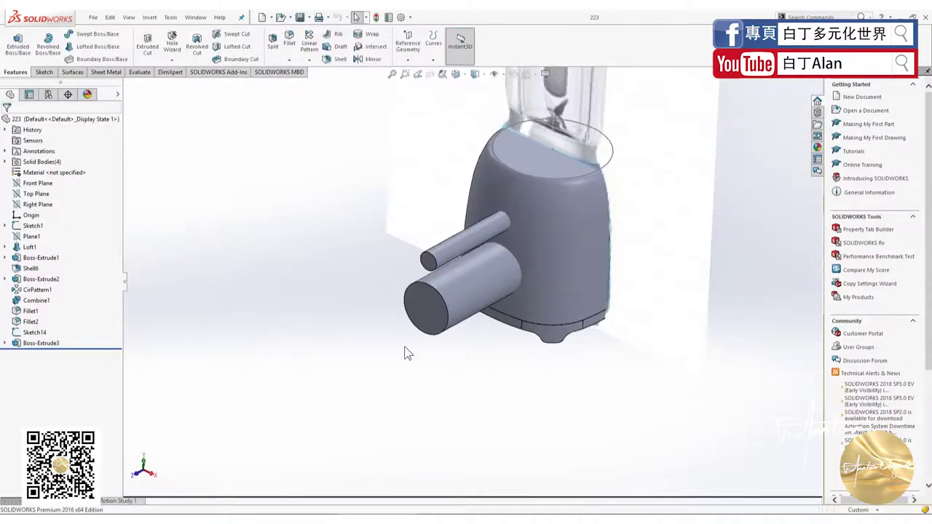
# Delete the thin shaft cylinder body Boss-Extrude3[1] with Delete/Keep Body
pyautogui.click(441, 256)
pyautogui.click(6, 161)
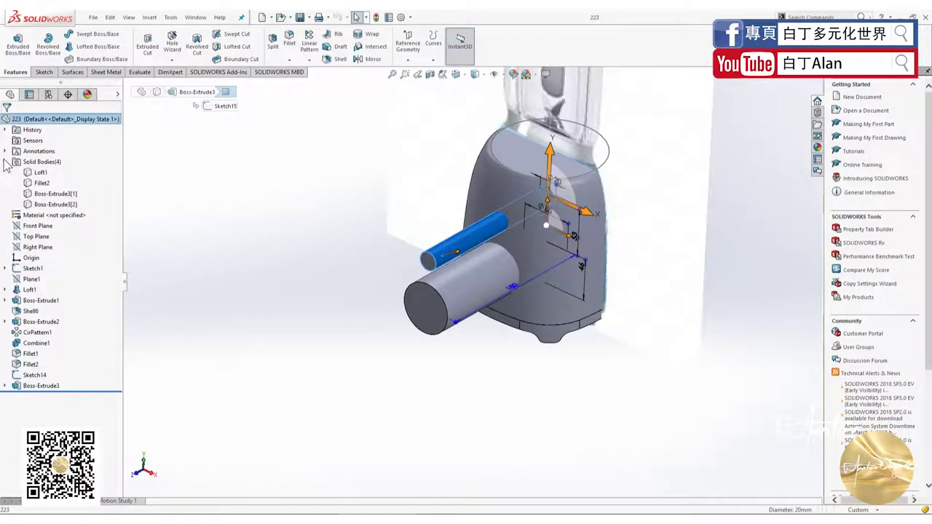
pyautogui.click(40, 193)
pyautogui.press('Delete')
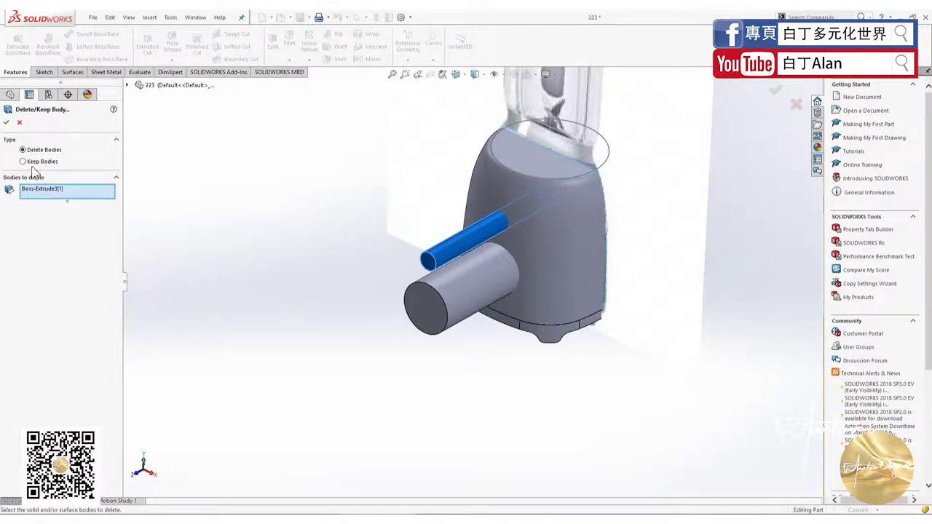
pyautogui.click(6, 123)
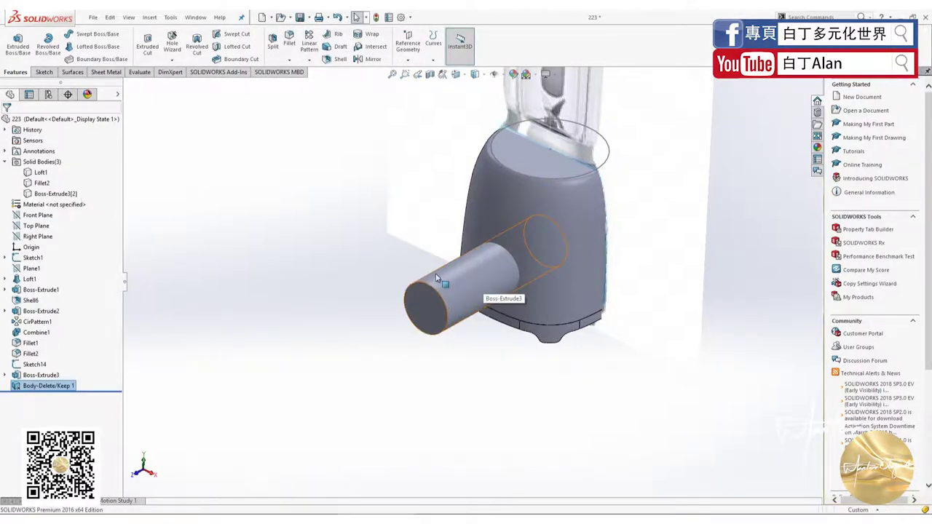
# Combine the knob cylinder with the Loft1 blender body using Common
pyautogui.click(342, 246)
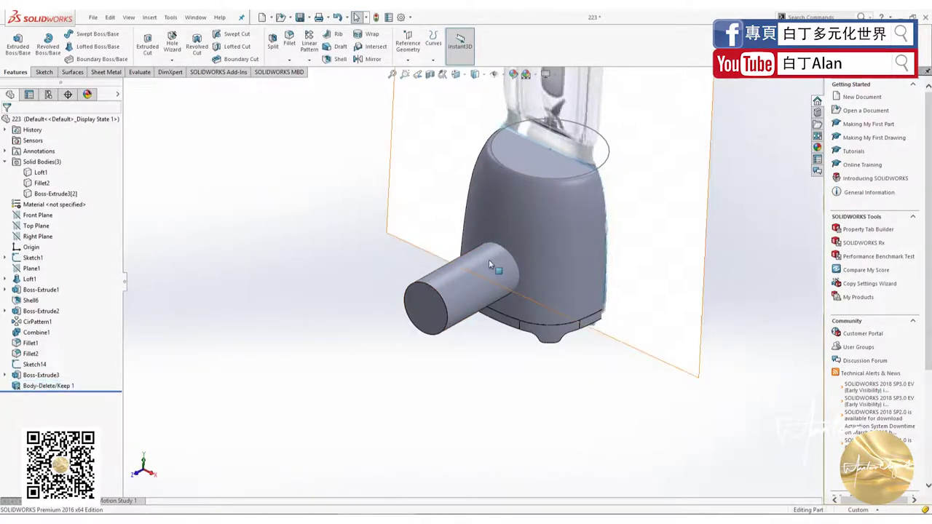
pyautogui.click(169, 18)
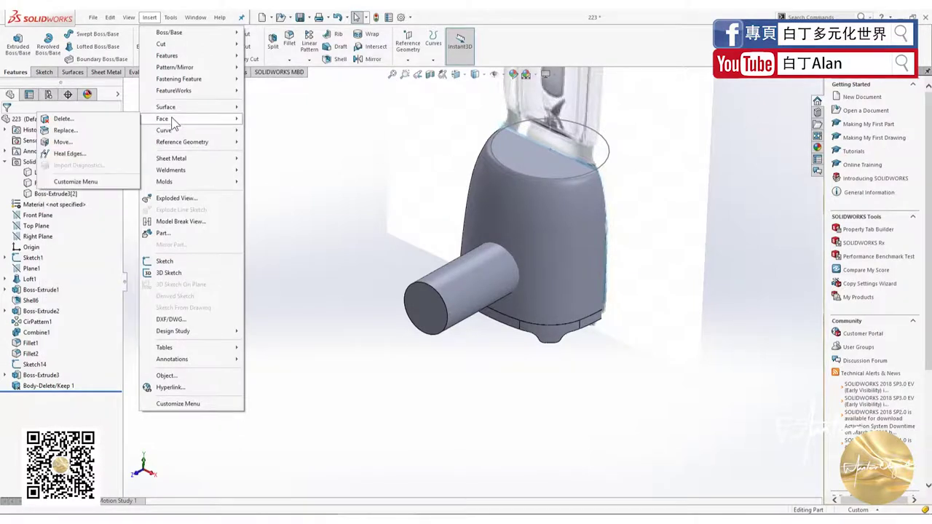
pyautogui.moveTo(166, 55)
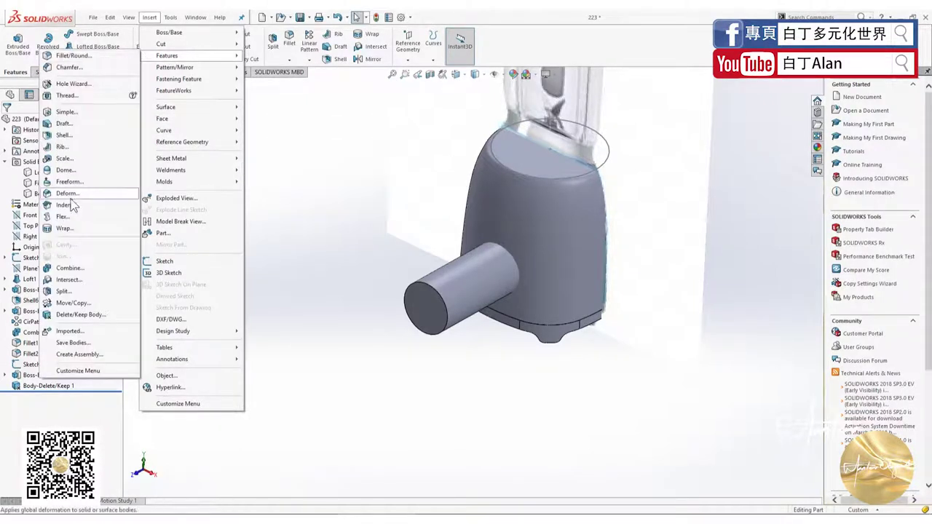
pyautogui.click(70, 268)
pyautogui.click(450, 291)
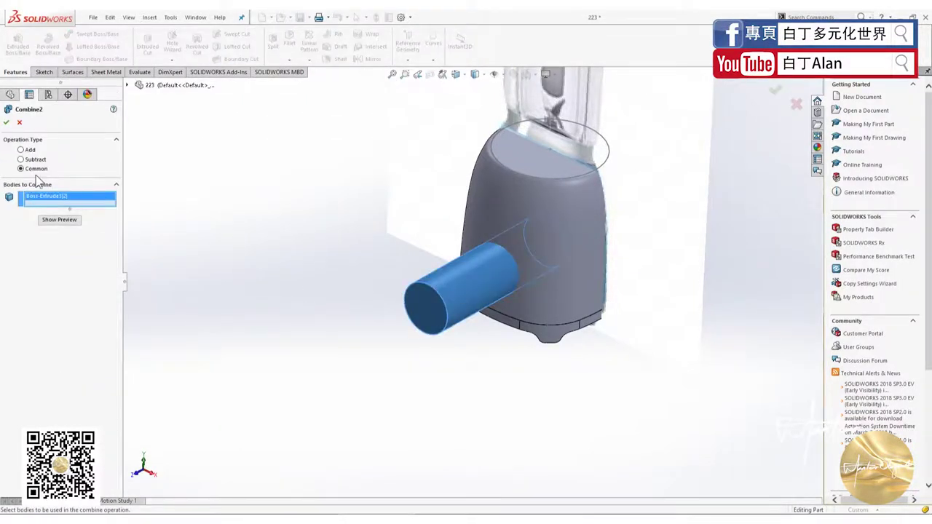
pyautogui.click(472, 208)
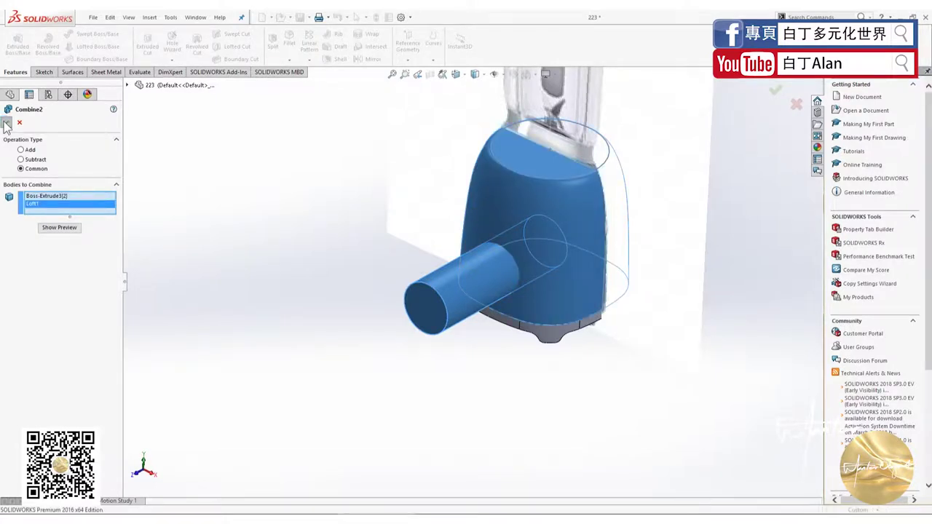
pyautogui.click(6, 124)
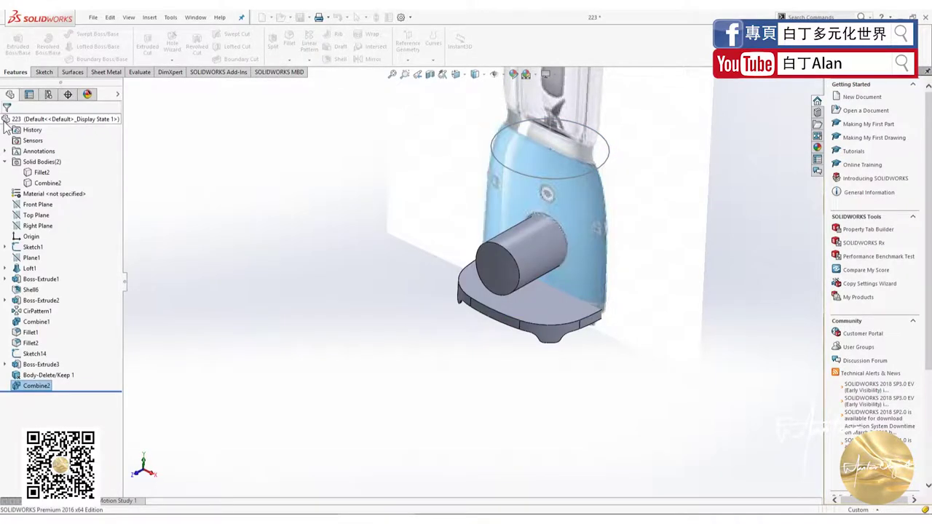
# Delete the base body Fillet2 with Delete/Keep Body
pyautogui.click(95, 18)
pyautogui.click(321, 248)
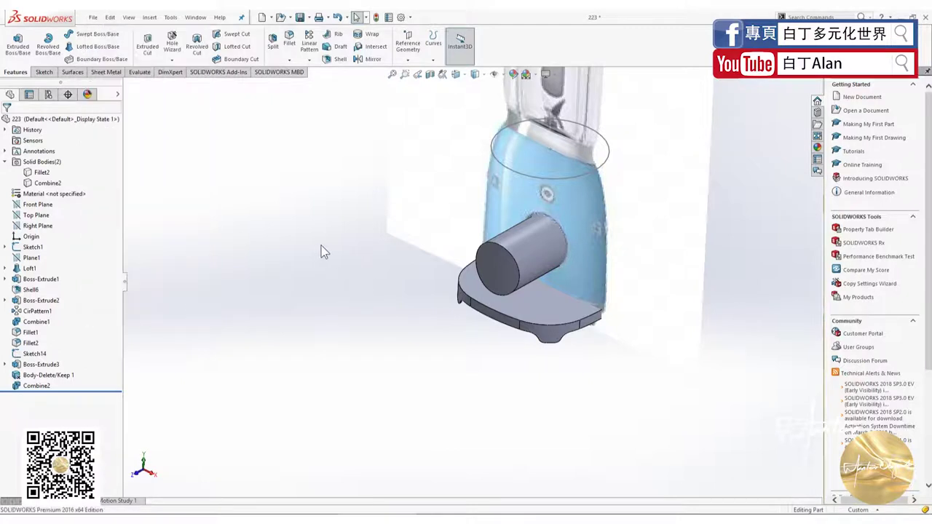
pyautogui.click(40, 183)
pyautogui.click(32, 173)
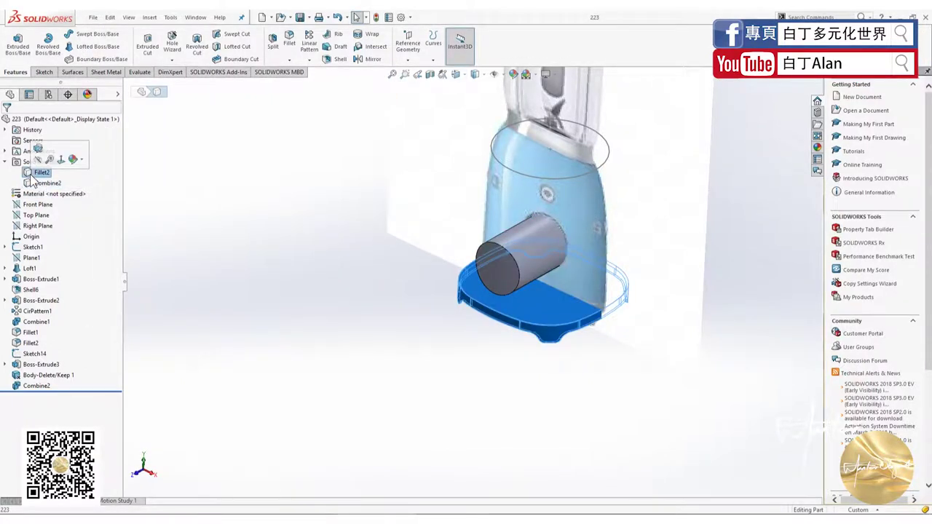
pyautogui.press('Delete')
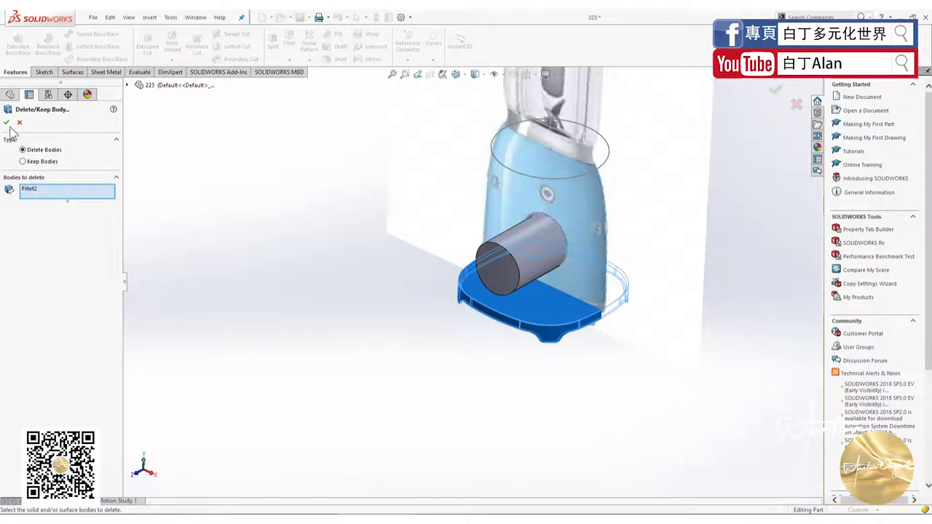
pyautogui.click(6, 123)
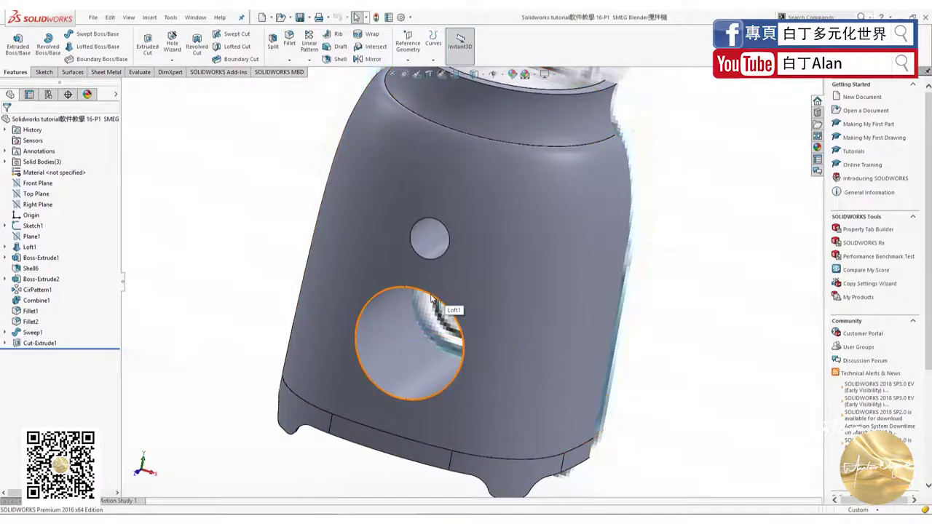
# Zoom out and orbit the SMEG Blender part upright, then start a Fillet
pyautogui.scroll(2, 444, 290)
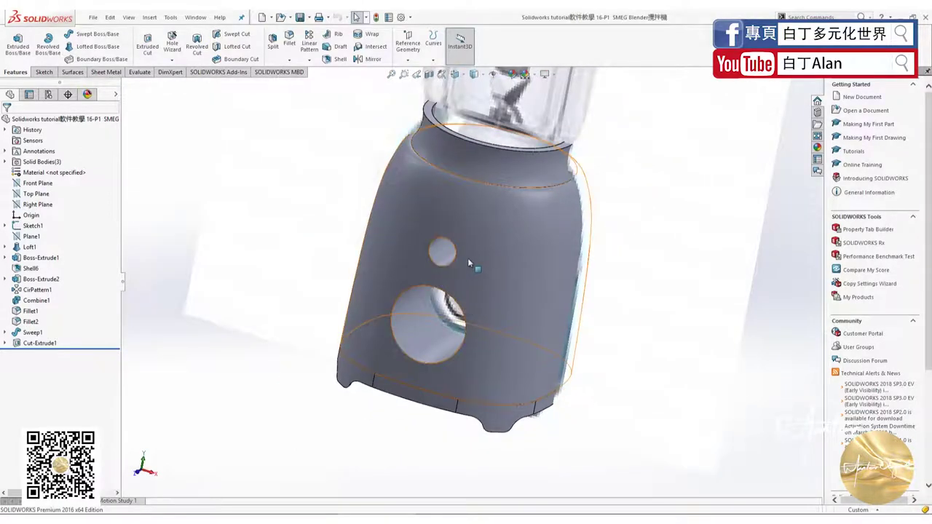
pyautogui.moveTo(430, 290); pyautogui.dragTo(369, 255, button='middle')
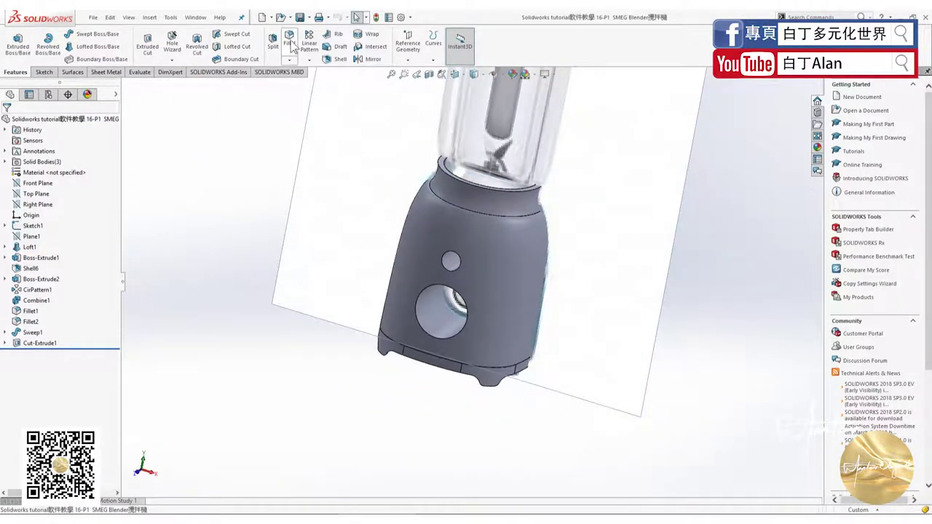
pyautogui.click(290, 44)
# Fillet the small knob hole and large hole edges with a 0.50mm radius
pyautogui.scroll(-2, 458, 264)
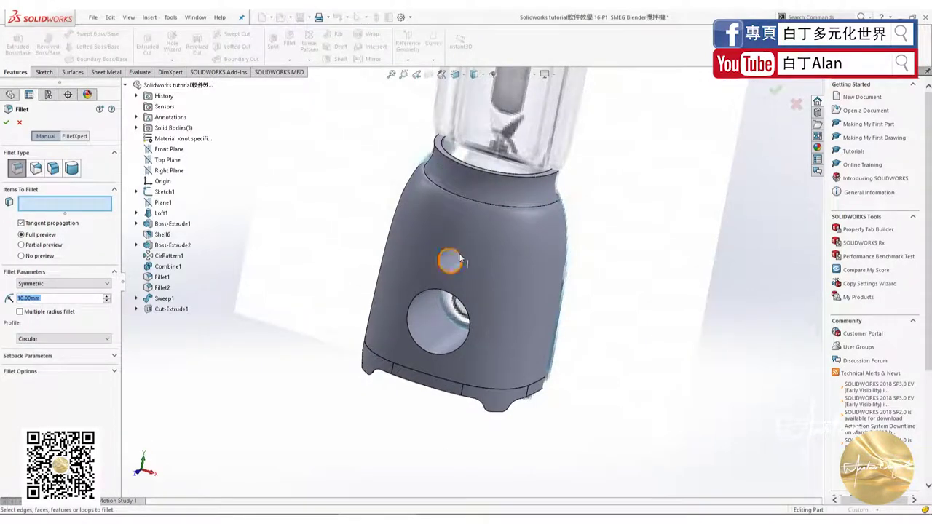
pyautogui.click(459, 259)
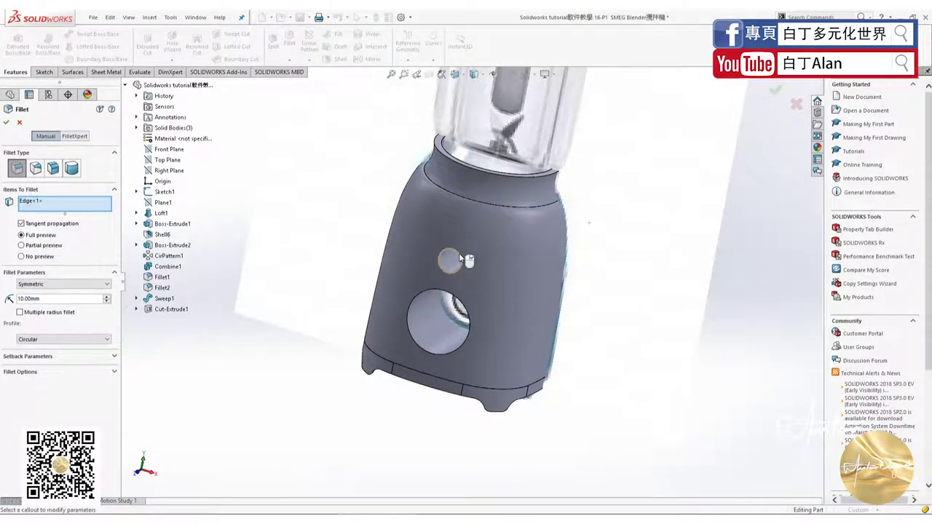
pyautogui.click(429, 289)
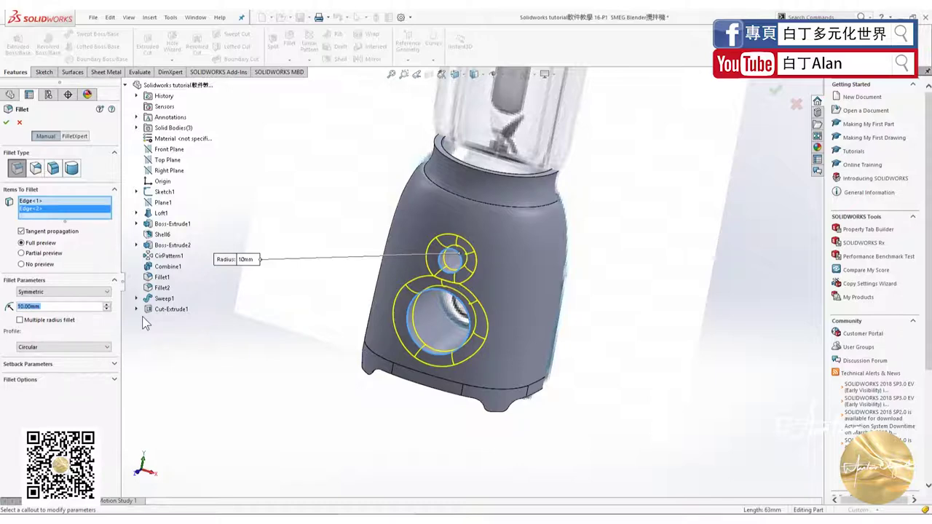
pyautogui.write('0.50mm')
pyautogui.press('Return')
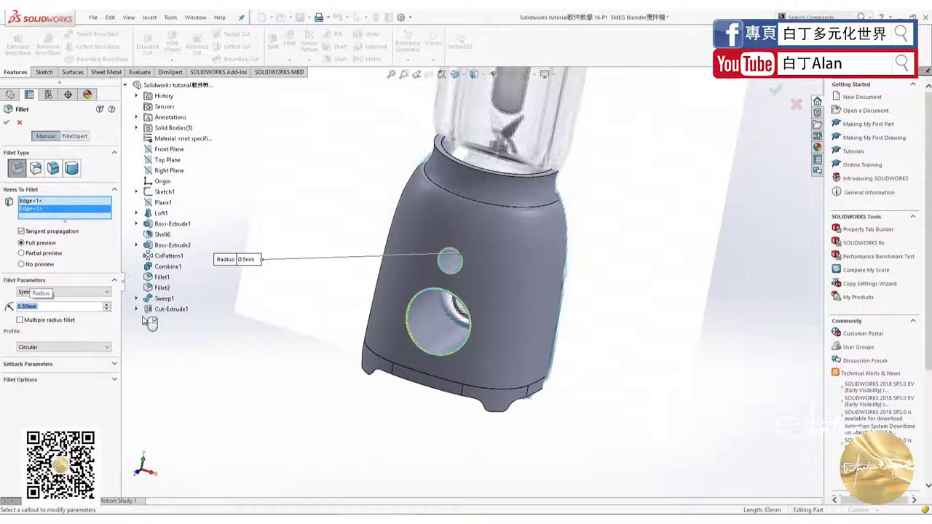
pyautogui.scroll(-3, 420, 350)
pyautogui.scroll(-2, 454, 311)
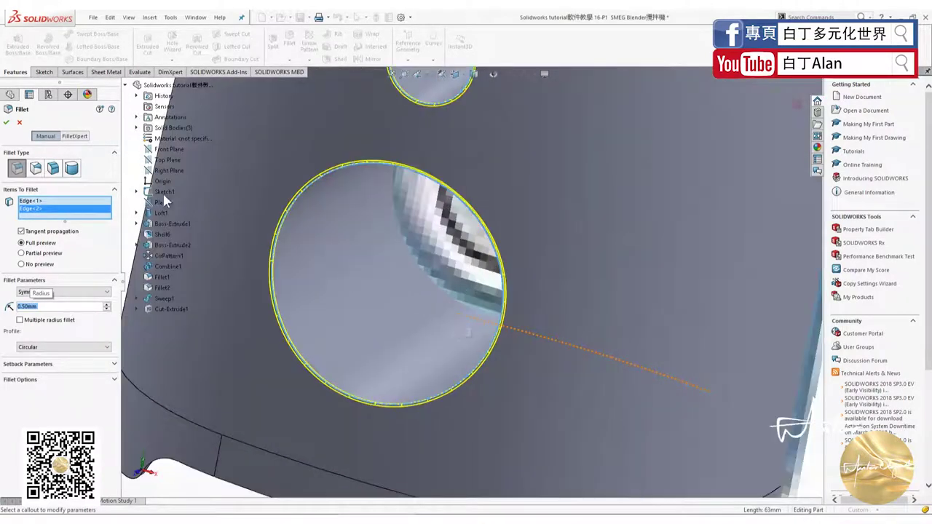
pyautogui.click(7, 122)
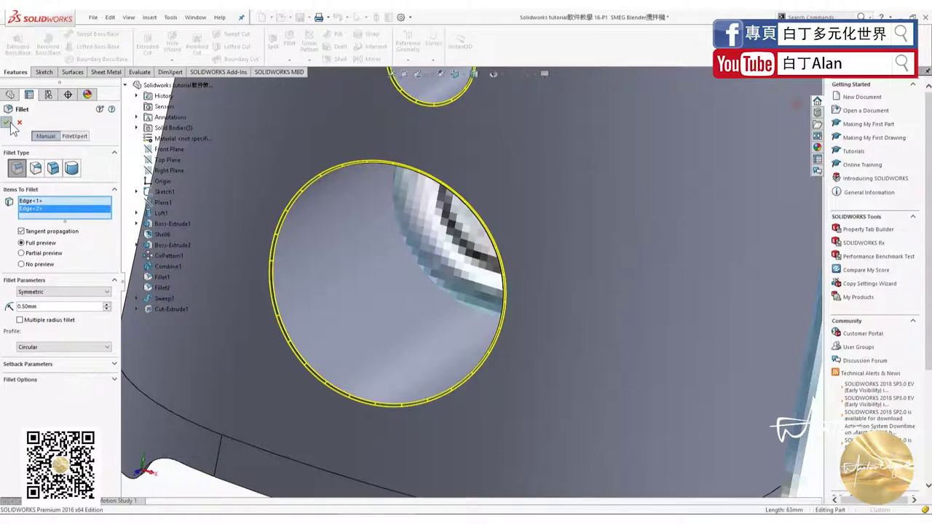
# Edit Fillet3, adding and then removing the front face, and confirm it
pyautogui.scroll(2, 296, 311)
pyautogui.scroll(2, 296, 311)
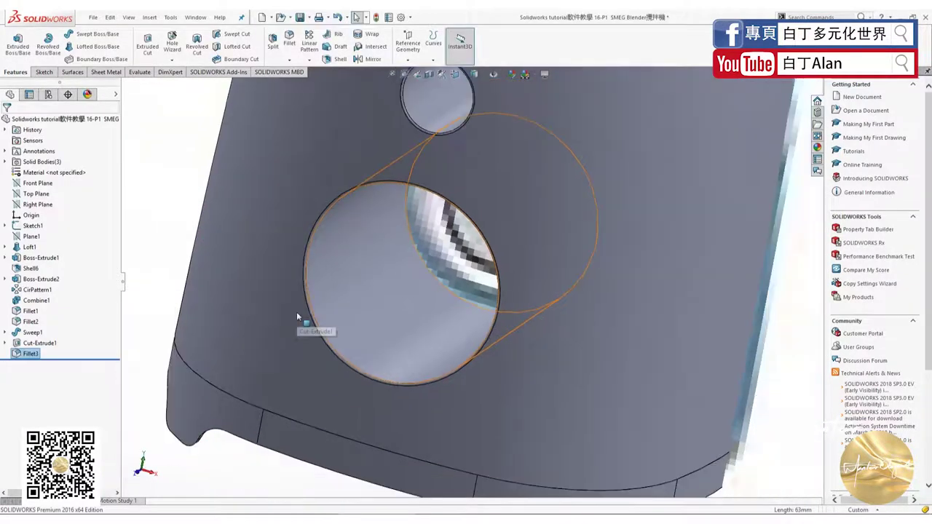
pyautogui.rightClick(33, 354)
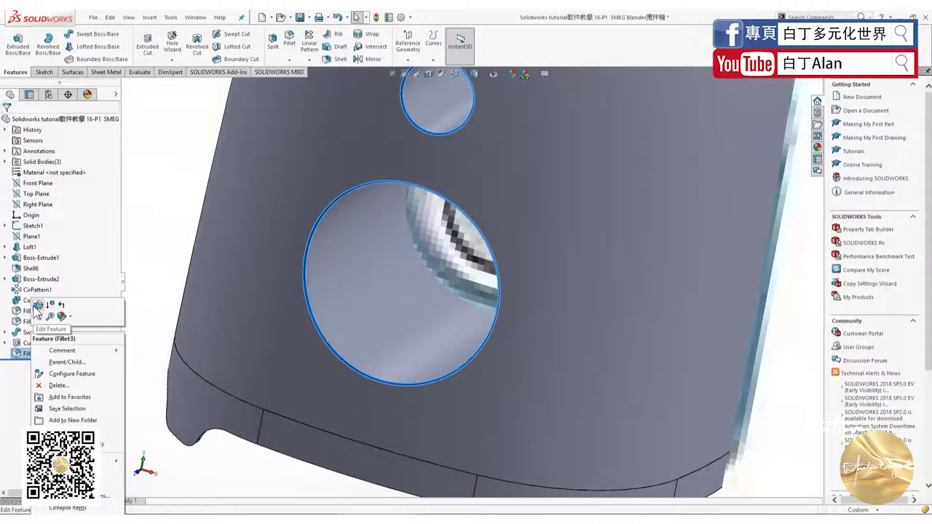
pyautogui.click(36, 306)
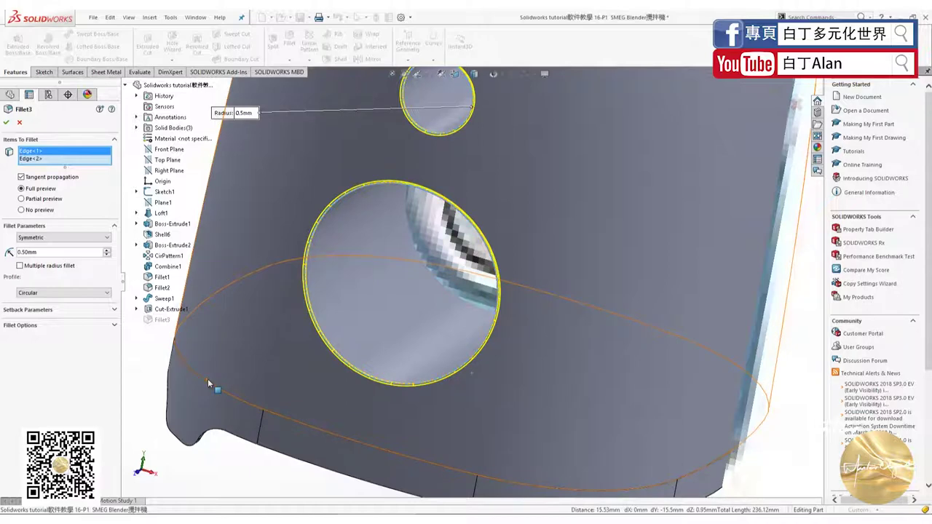
pyautogui.click(217, 366)
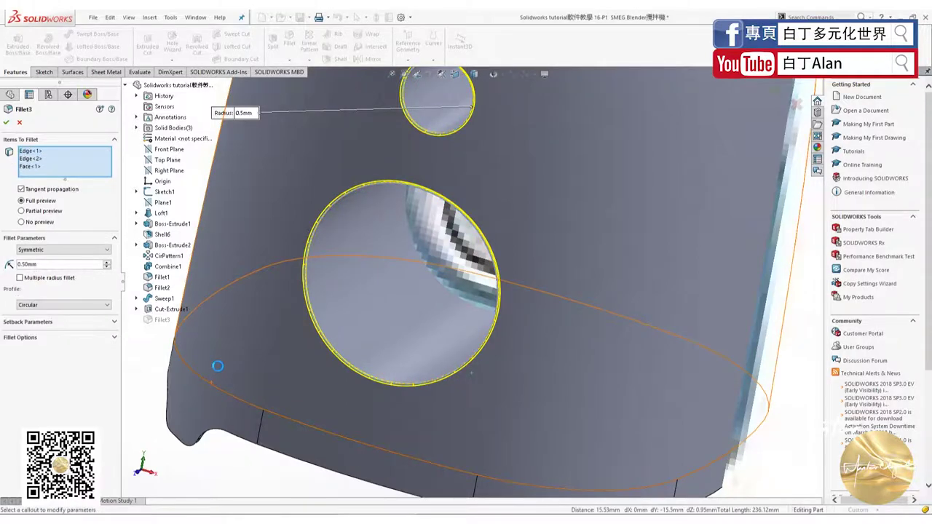
pyautogui.scroll(5, 217, 365)
pyautogui.scroll(3, 254, 364)
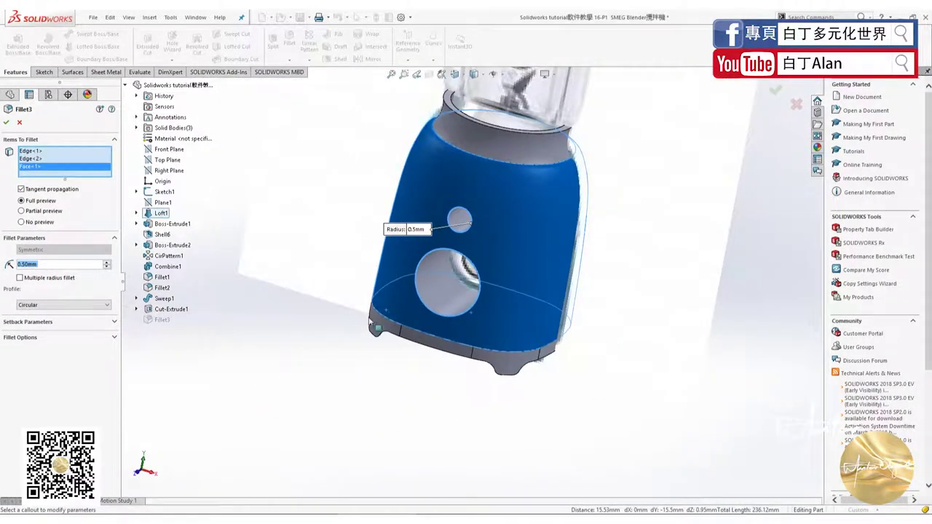
pyautogui.click(386, 261)
pyautogui.scroll(-3, 494, 284)
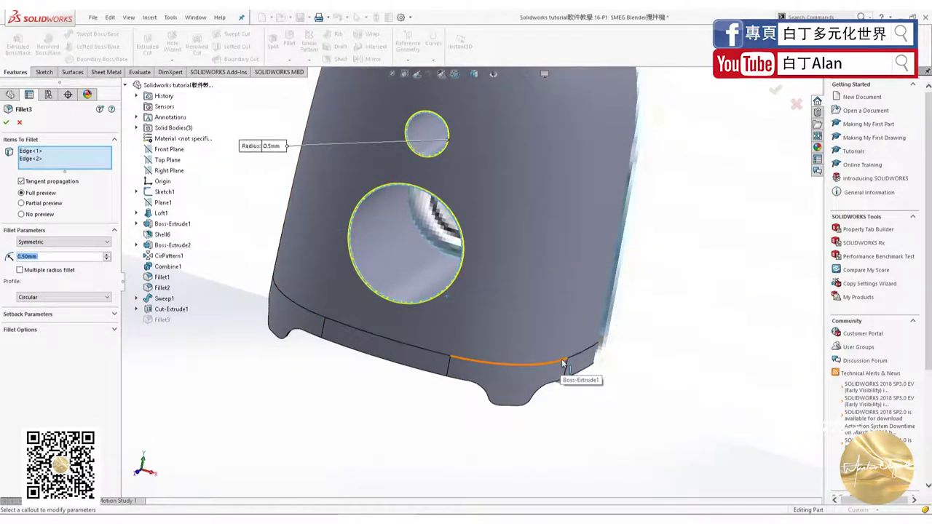
pyautogui.scroll(3, 471, 278)
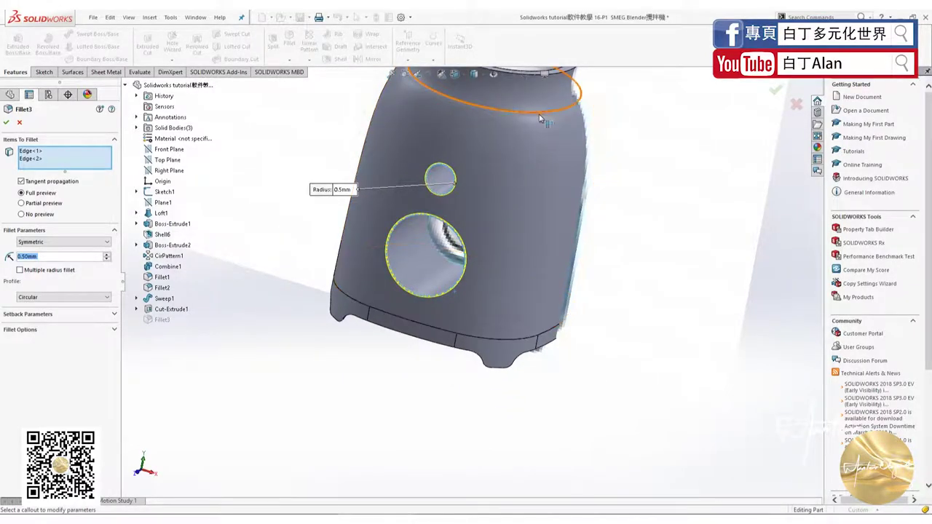
pyautogui.click(7, 121)
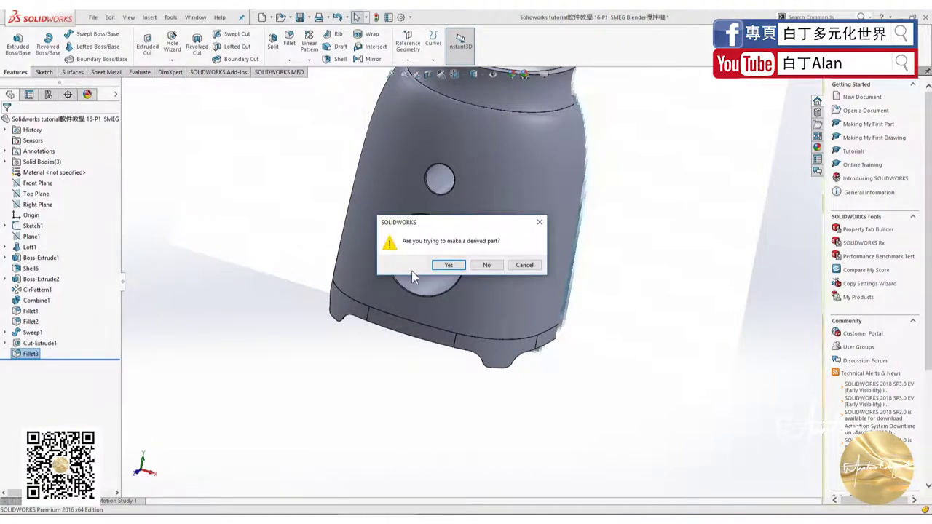
# Insert part 123 into the blender model and place it
pyautogui.click(446, 265)
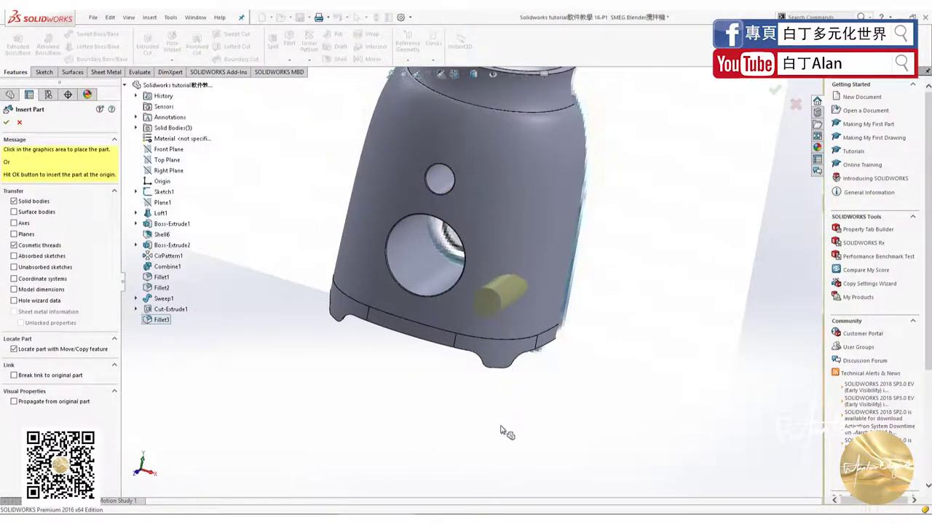
pyautogui.click(456, 286)
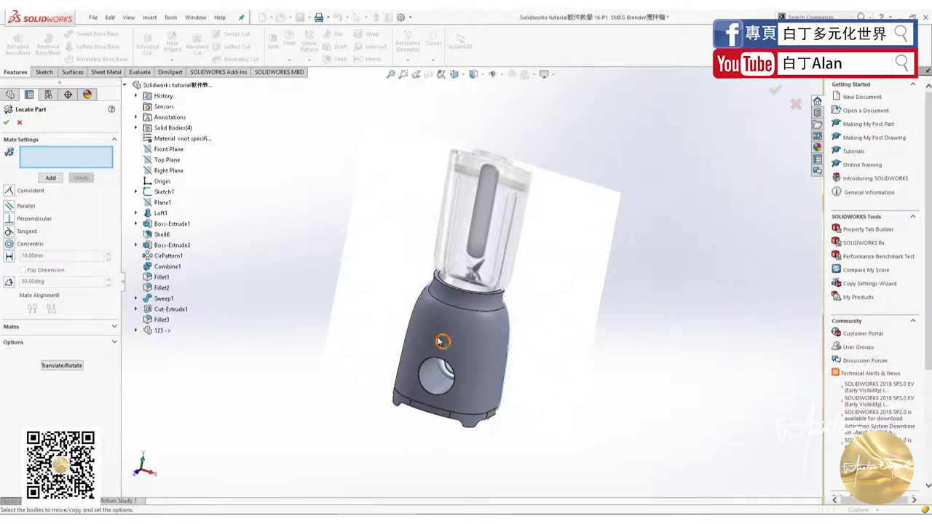
pyautogui.click(20, 122)
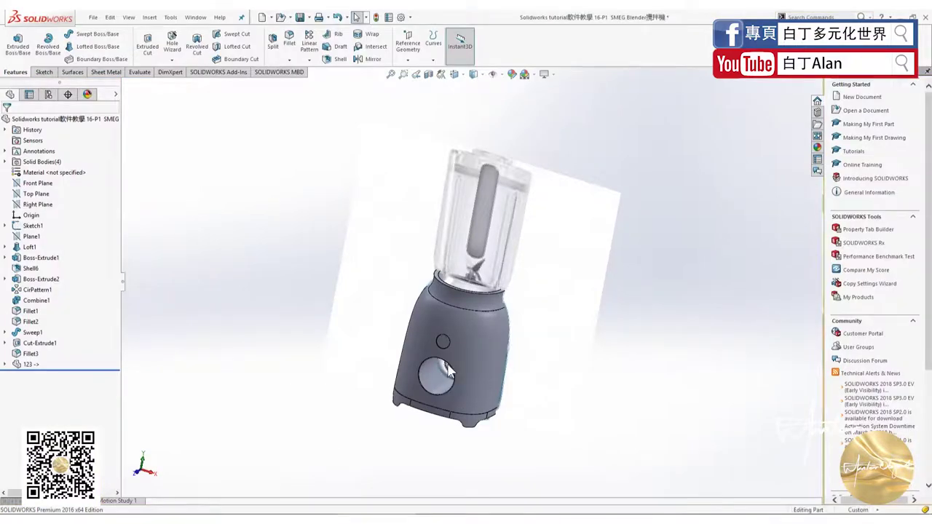
# Insert part 223 into the blender model and accept its location without mates
pyautogui.click(447, 265)
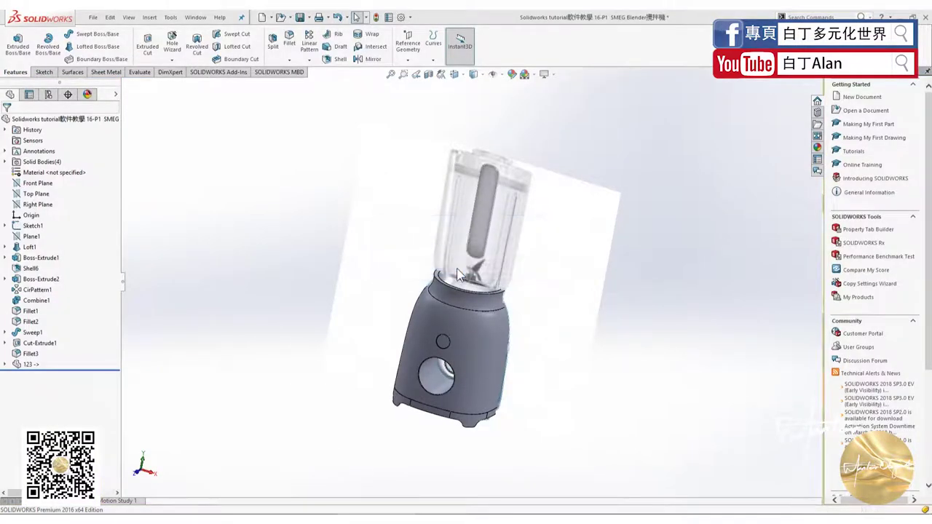
pyautogui.click(449, 394)
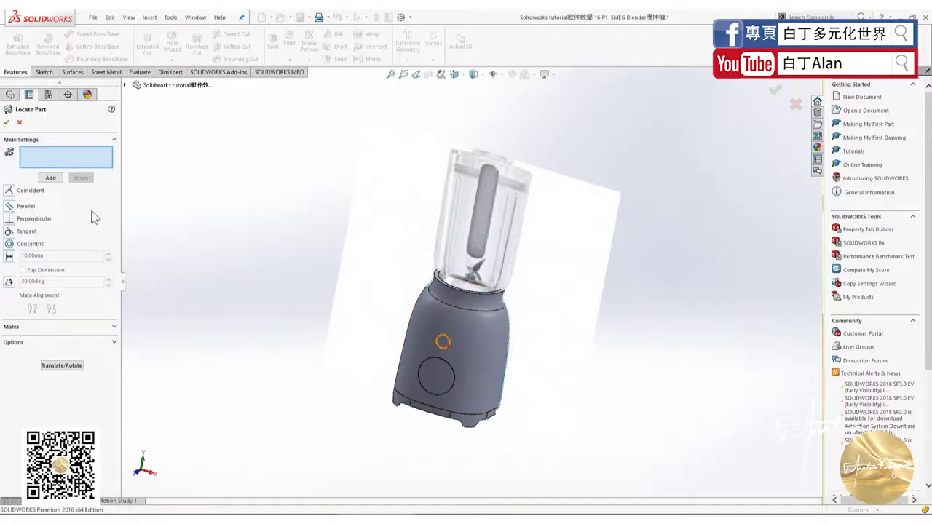
pyautogui.click(7, 123)
pyautogui.click(21, 124)
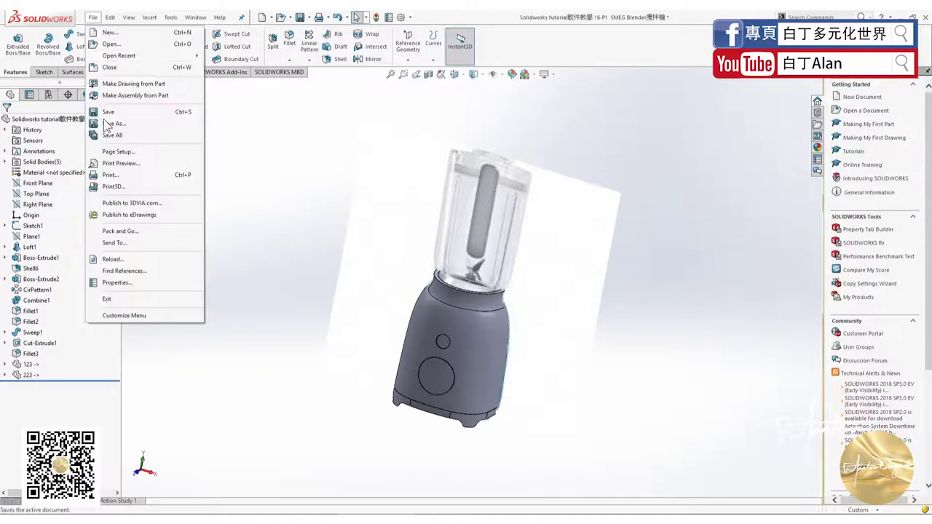
# Save the blender part containing the two inserted bodies
pyautogui.click(107, 131)
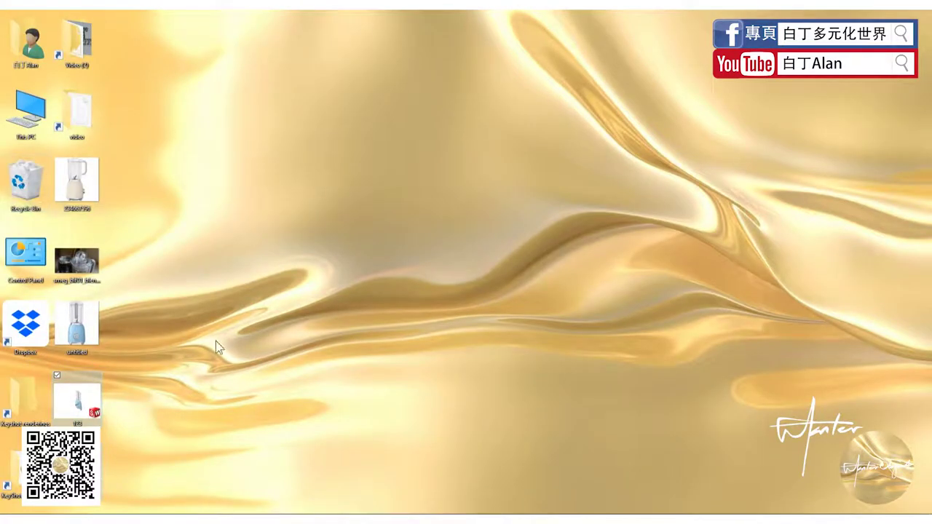
# Delete the stray desktop part file and open 16-P1 SMEG Blender from the 11-20 folder
pyautogui.press('Delete')
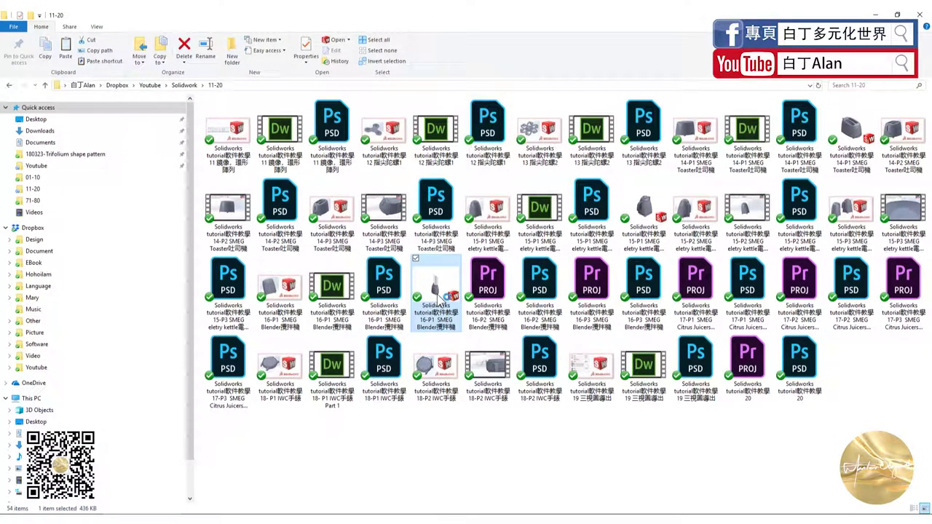
pyautogui.doubleClick(437, 300)
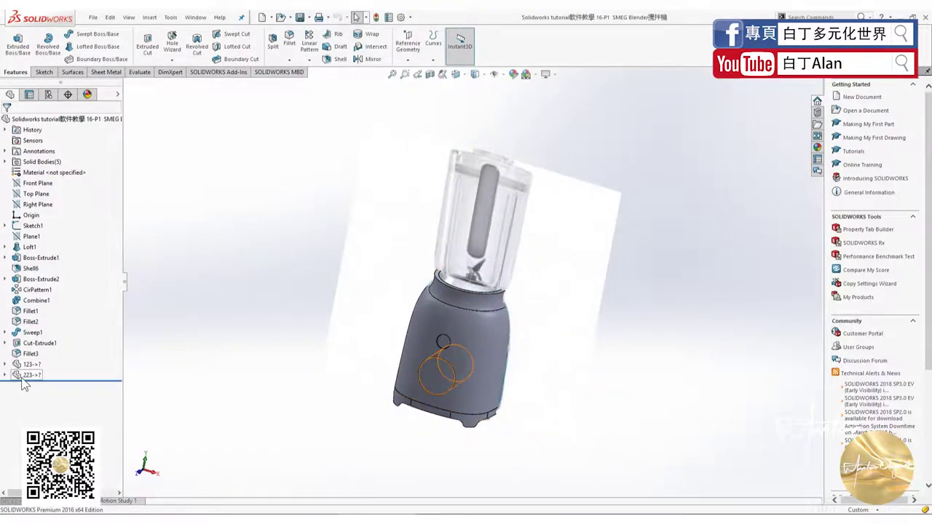
# Set the Fillet3 housing body transparent via Change Transparency, then start a new Fillet
pyautogui.moveTo(422, 320); pyautogui.dragTo(506, 361, button='middle')
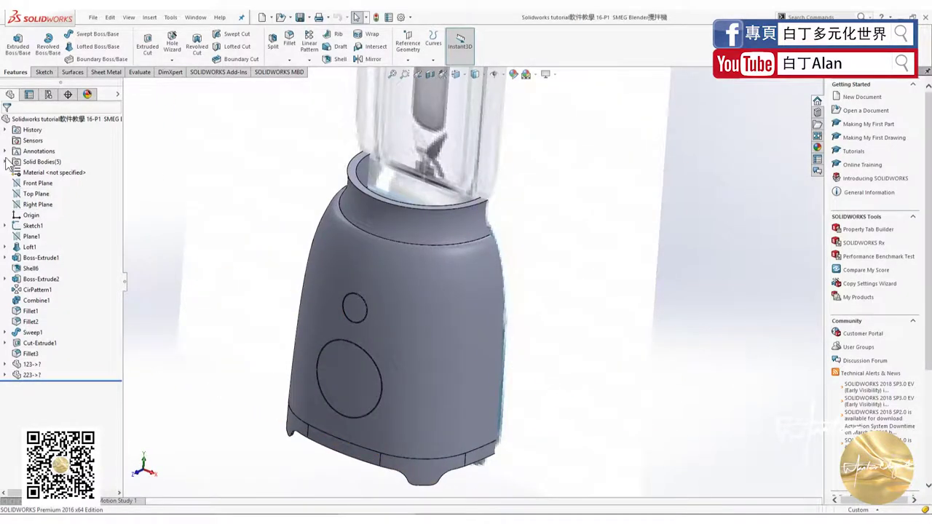
pyautogui.click(5, 161)
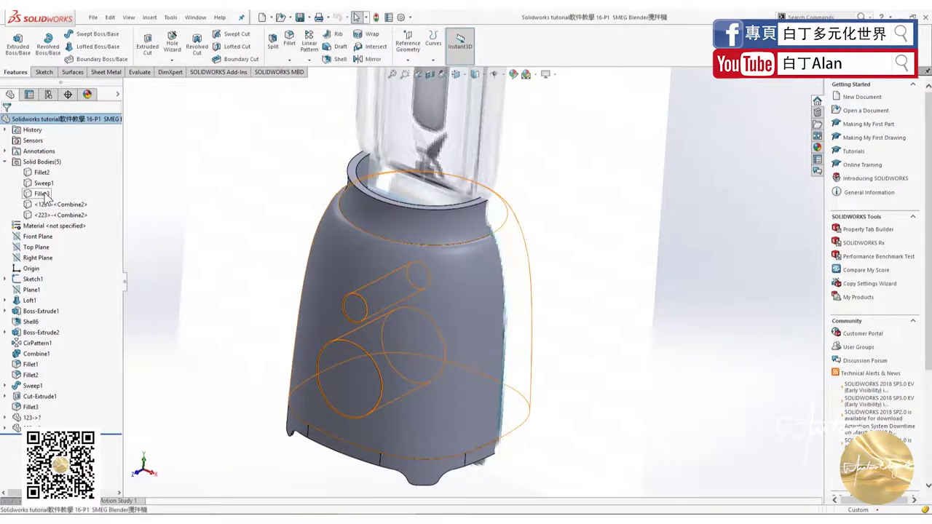
pyautogui.click(45, 195)
pyautogui.rightClick(45, 195)
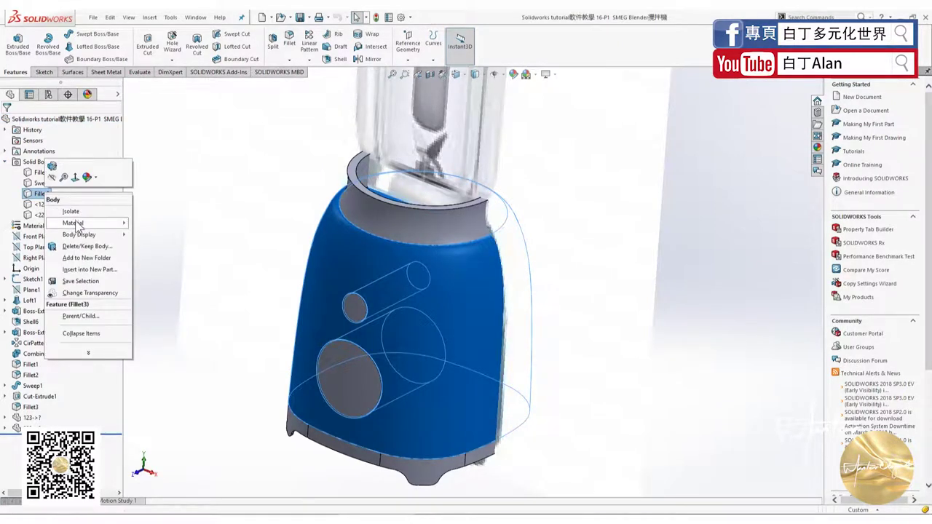
pyautogui.click(90, 293)
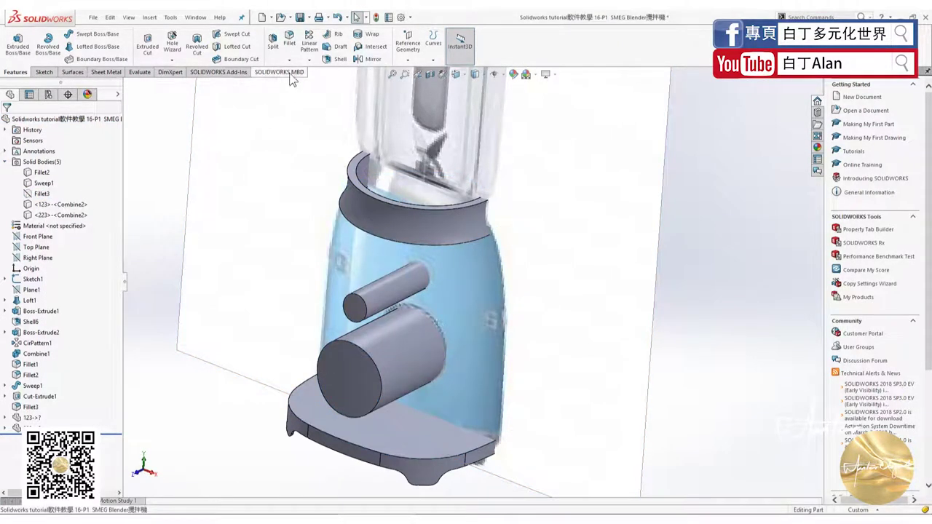
pyautogui.click(289, 40)
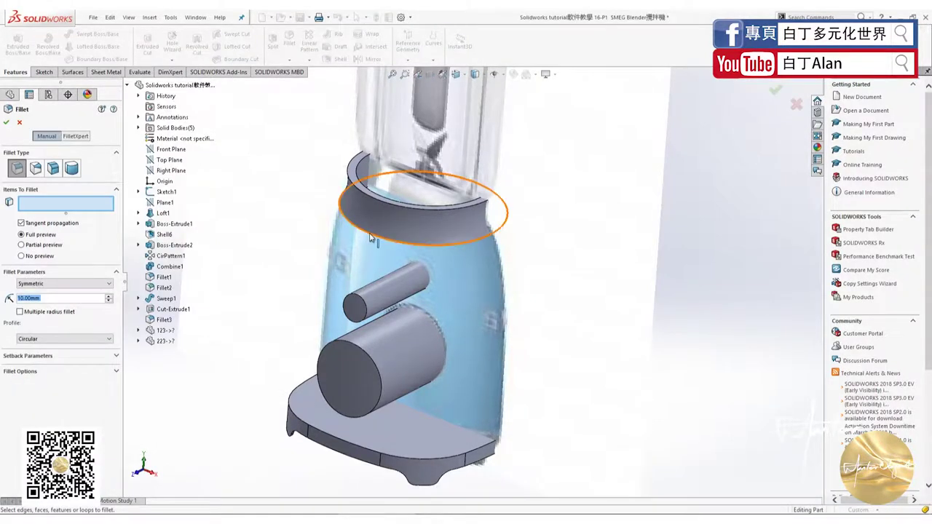
# Round three edges of the blender base with a 0.5 mm fillet
pyautogui.click(373, 229)
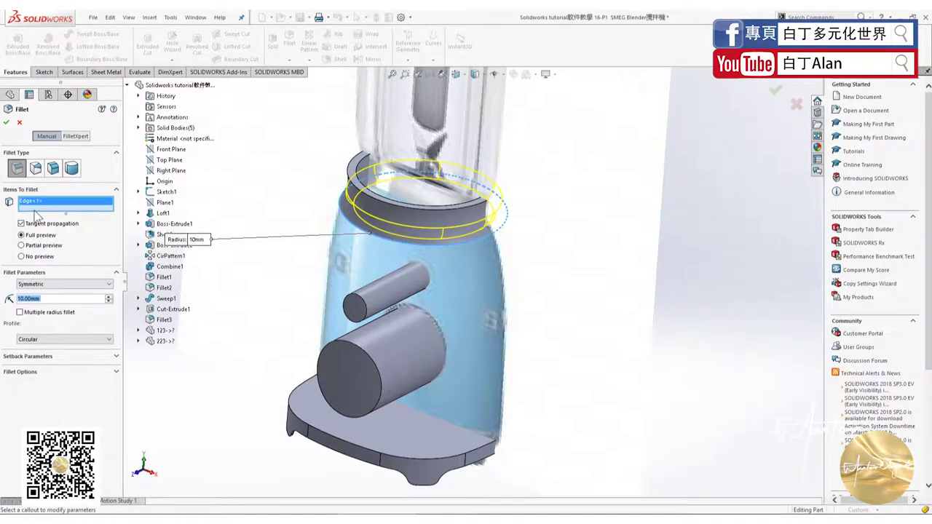
pyautogui.click(20, 123)
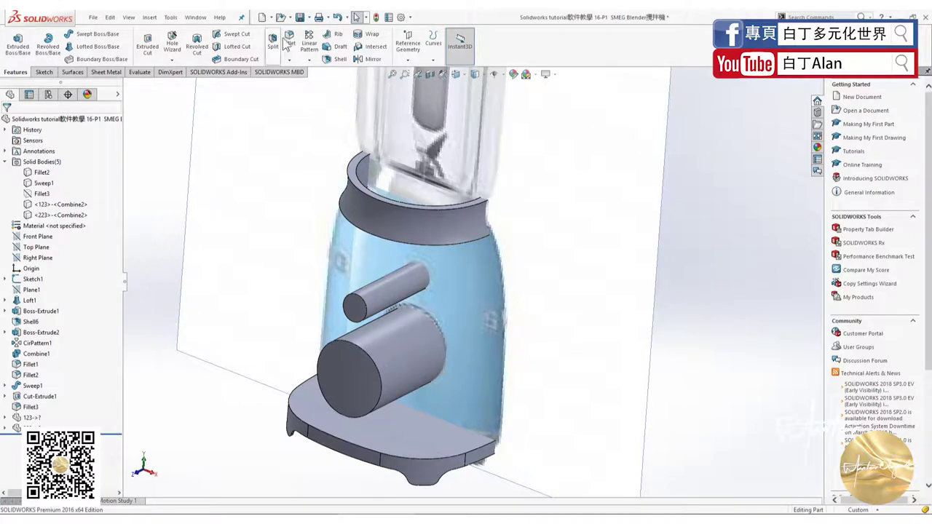
pyautogui.click(285, 44)
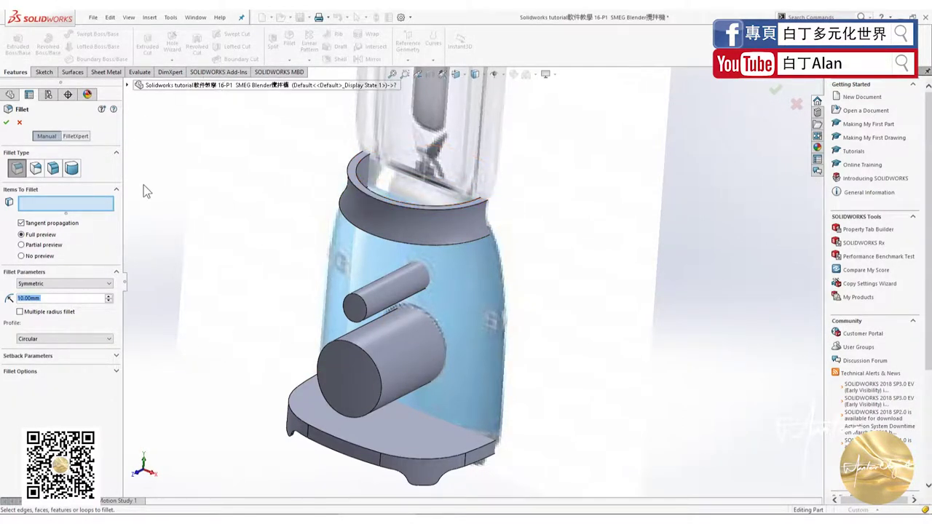
pyautogui.write('0.5')
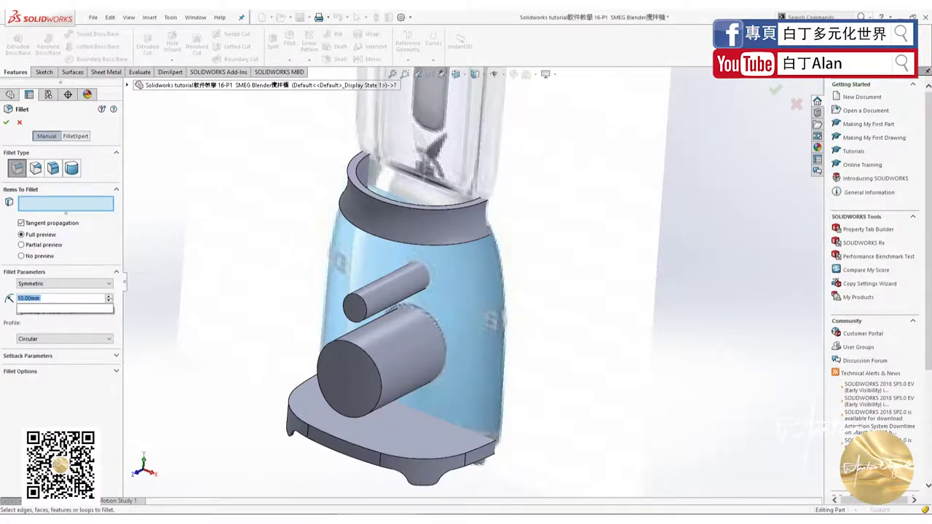
pyautogui.press('Return')
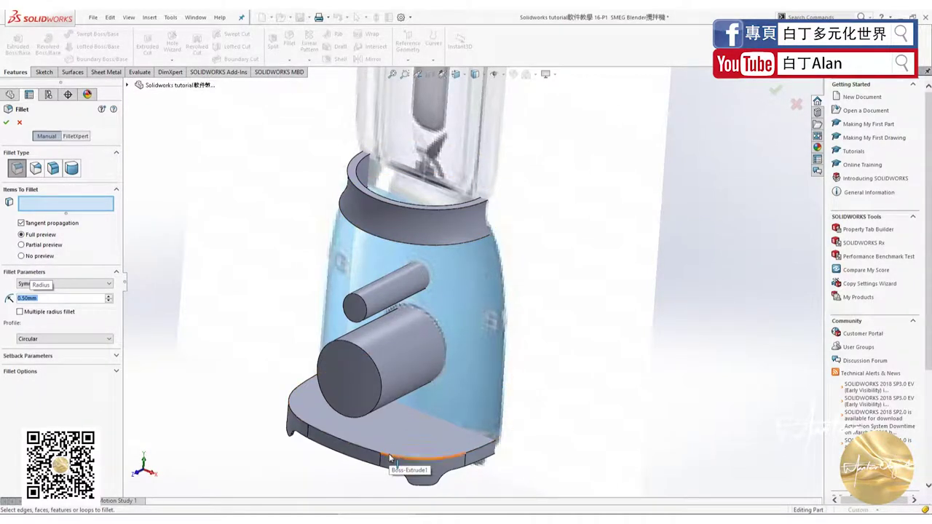
pyautogui.click(387, 466)
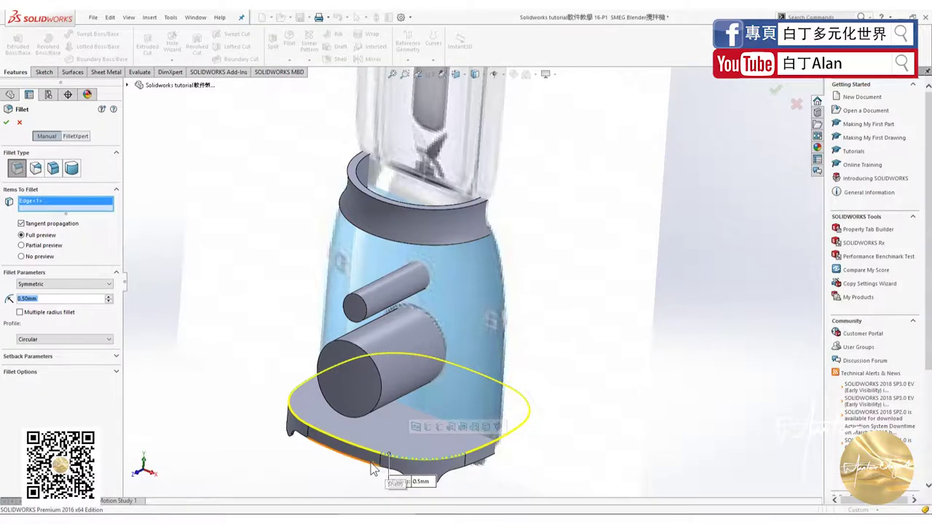
pyautogui.click(373, 468)
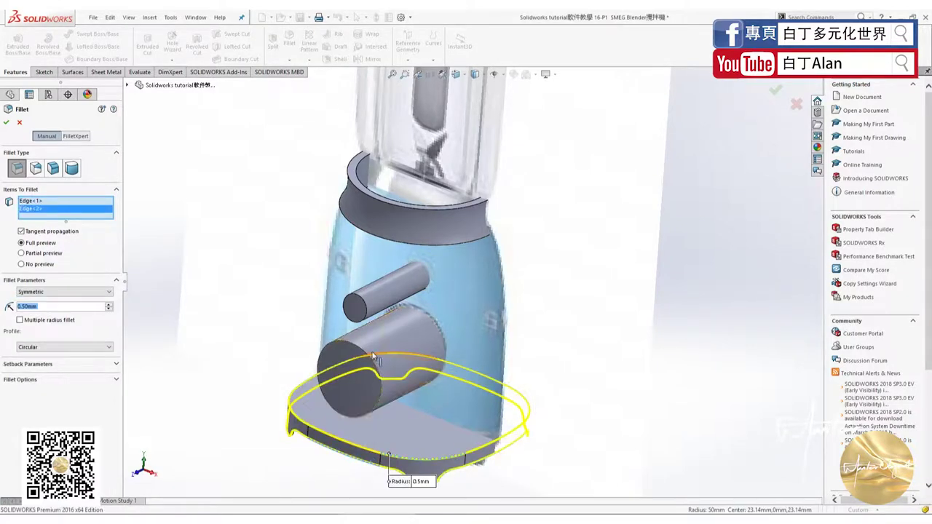
pyautogui.click(368, 362)
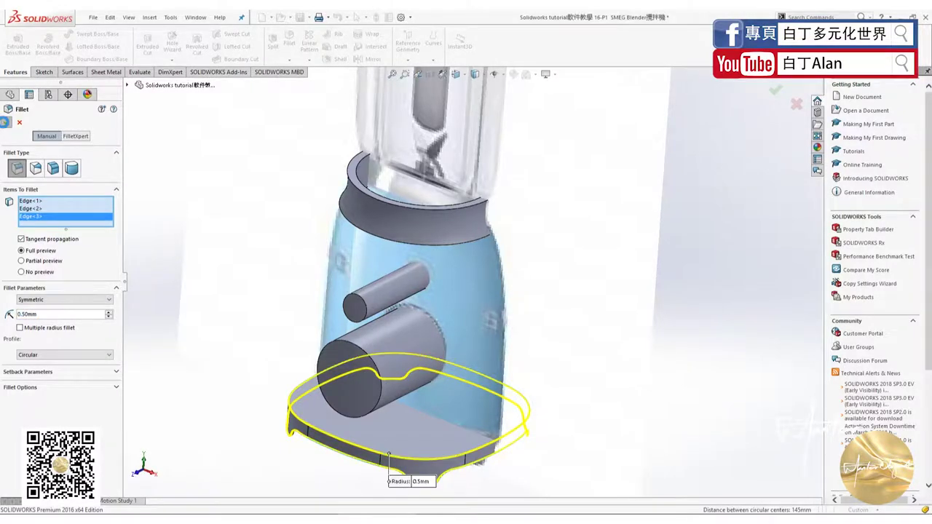
pyautogui.click(6, 123)
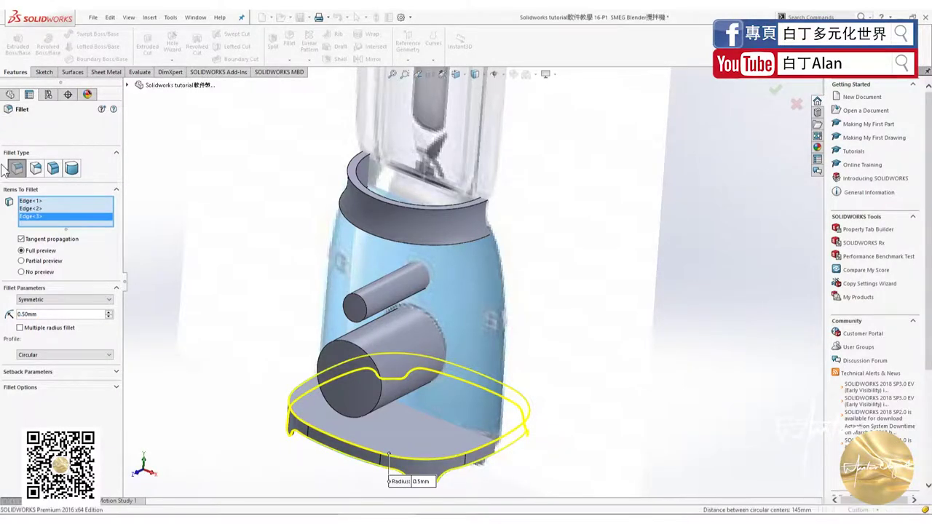
# Fillet the front edges of the large and small knob cylinders at 0.5 mm
pyautogui.click(215, 401)
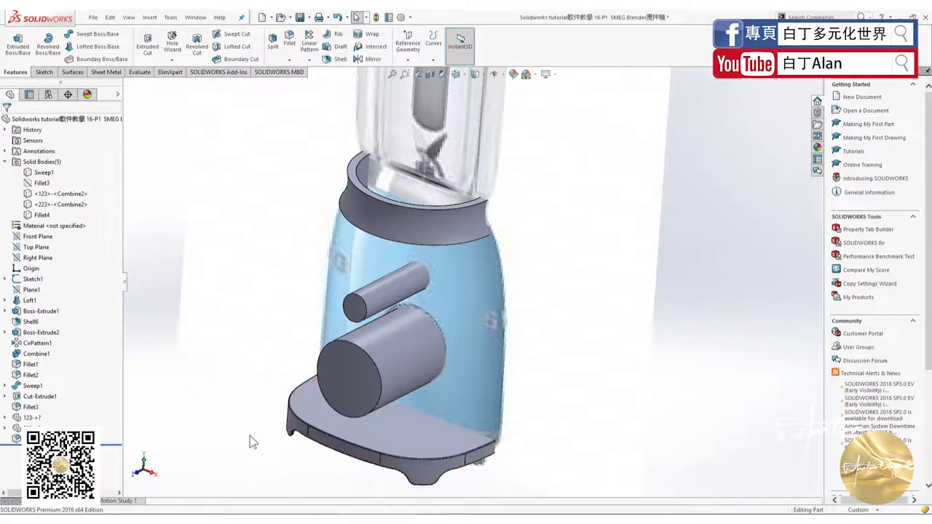
pyautogui.click(289, 41)
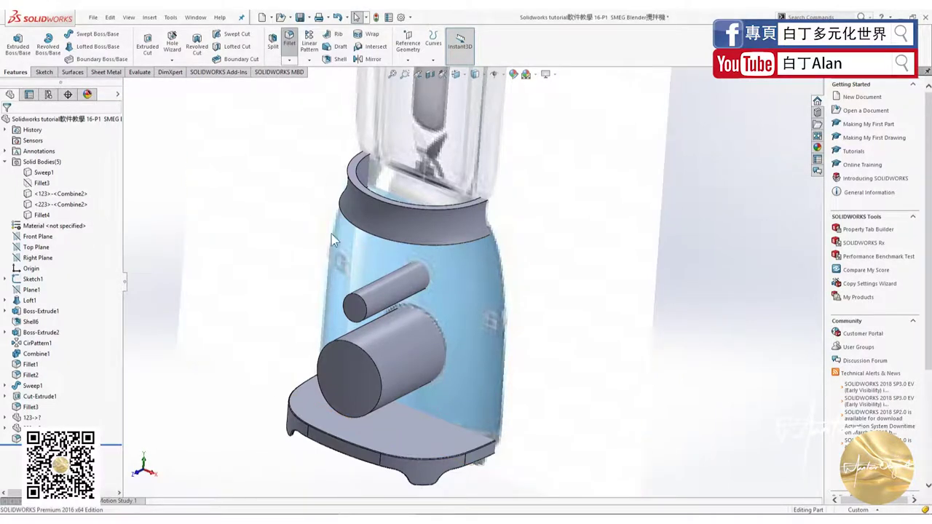
pyautogui.click(369, 355)
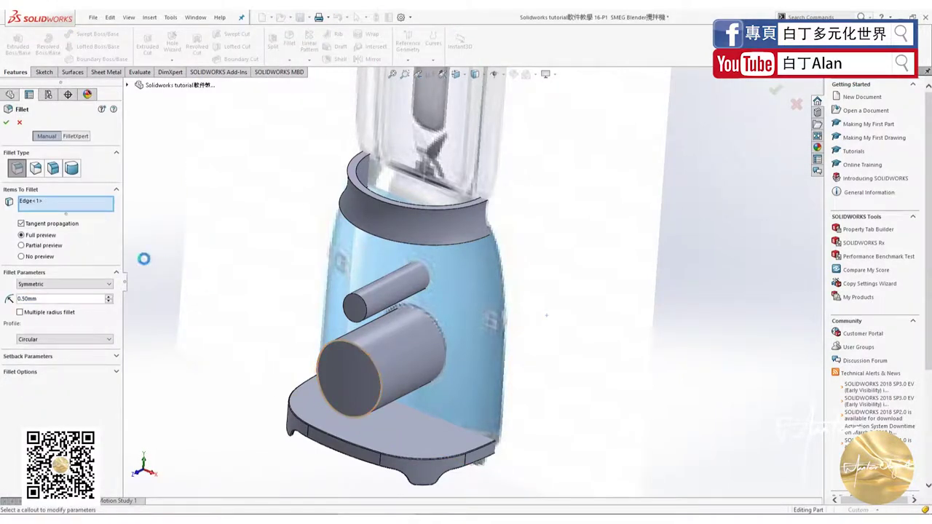
pyautogui.click(8, 124)
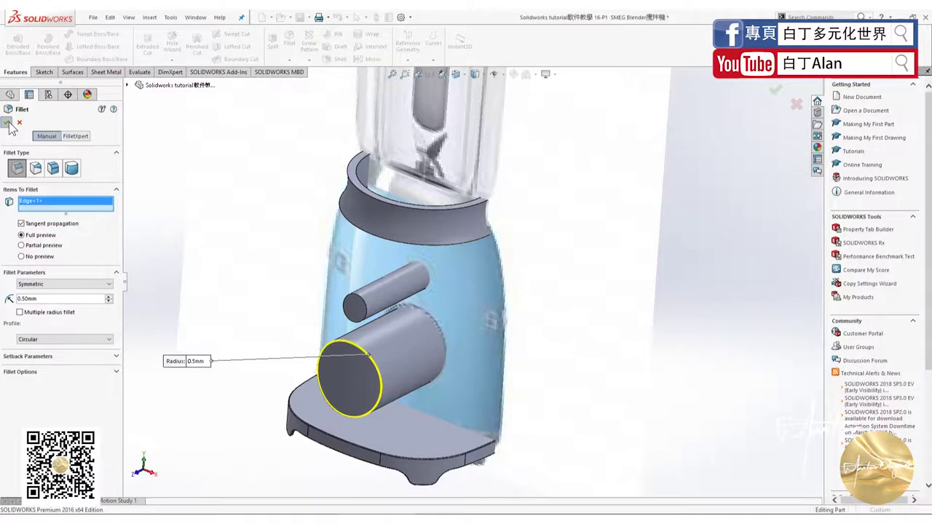
pyautogui.click(8, 124)
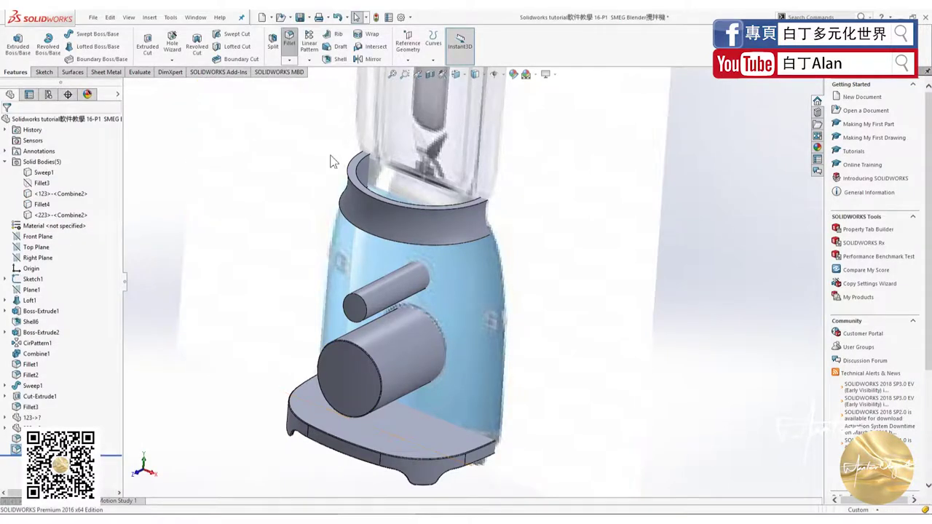
pyautogui.press('Return')
pyautogui.click(362, 298)
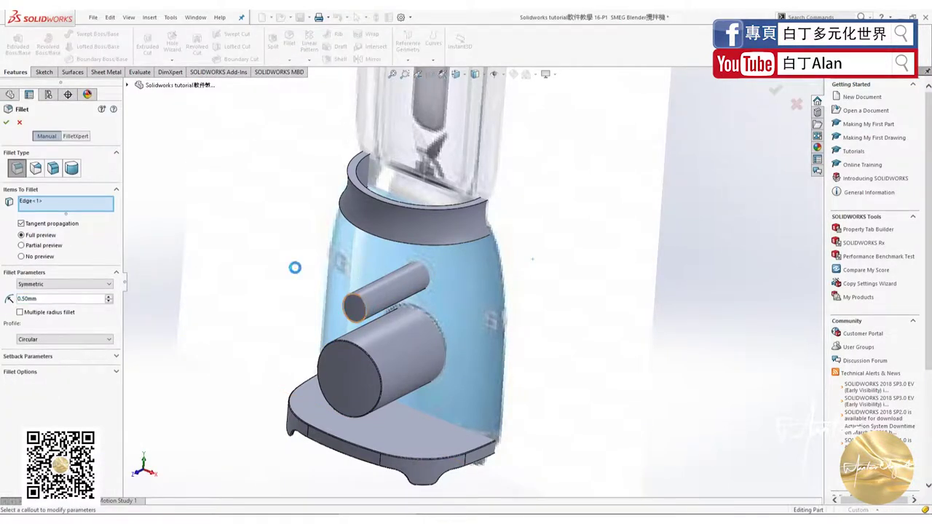
pyautogui.click(8, 124)
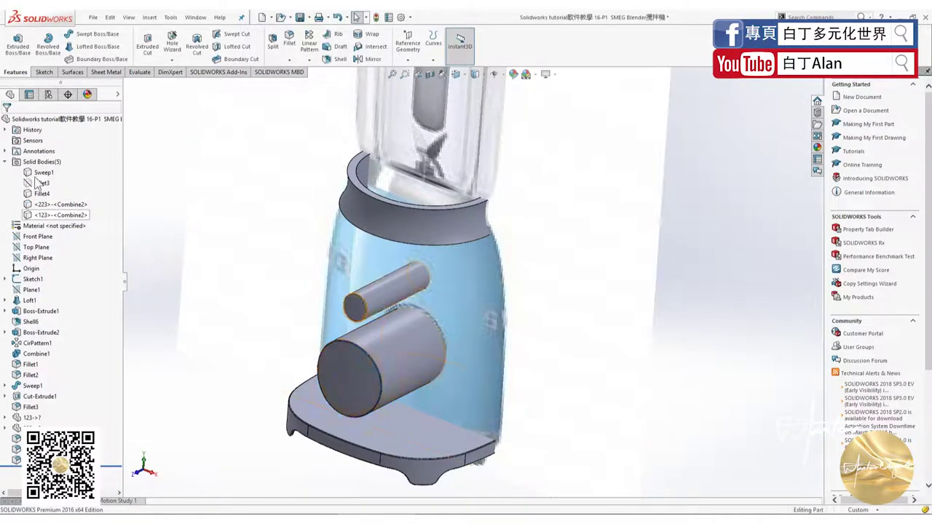
# Start a sketch on the Right Plane, viewed Normal To, with the Corner Rectangle tool
pyautogui.click(29, 258)
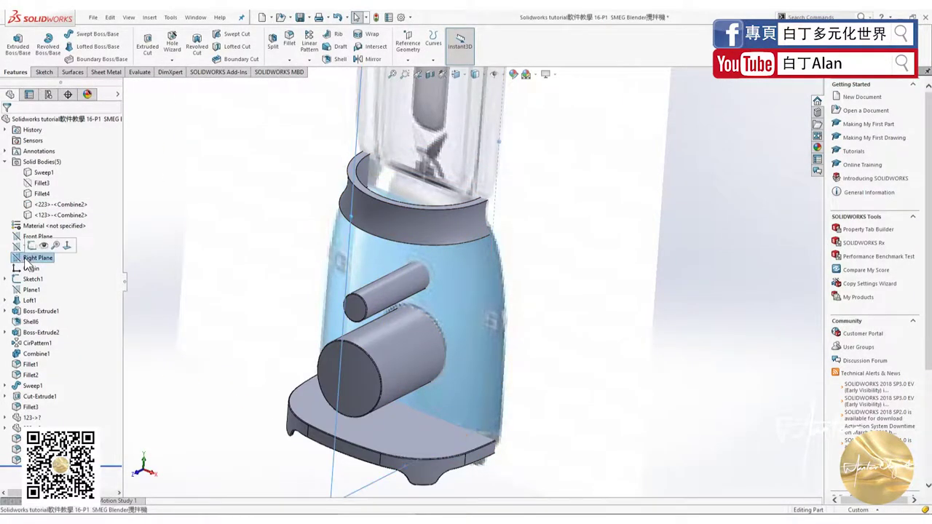
pyautogui.click(66, 245)
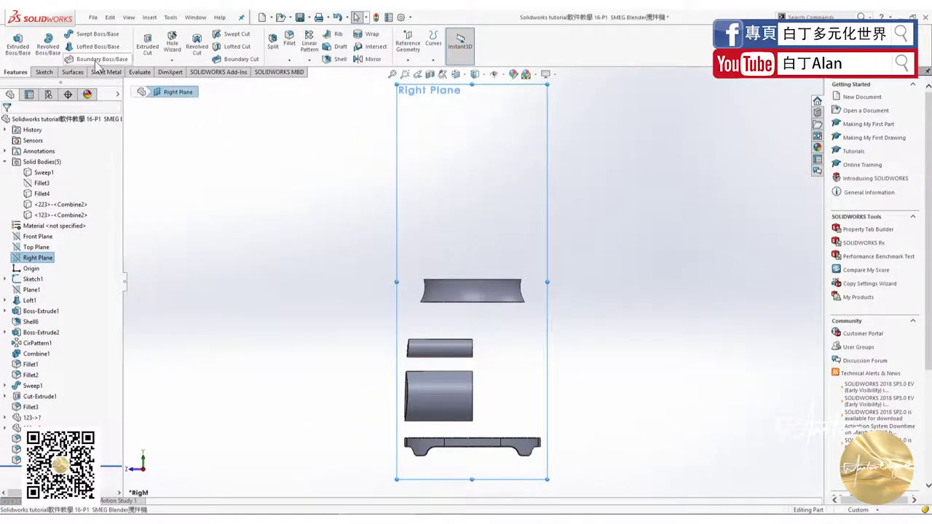
pyautogui.click(45, 73)
pyautogui.click(63, 45)
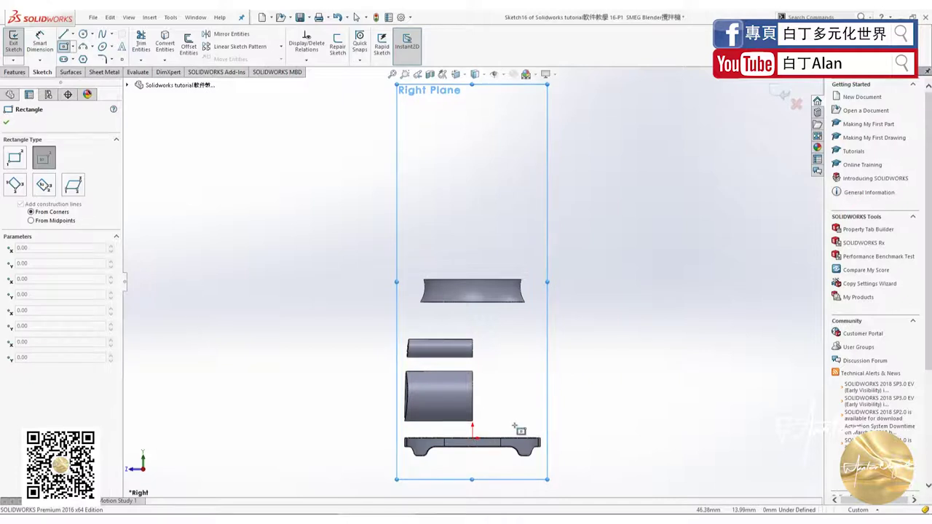
pyautogui.click(65, 46)
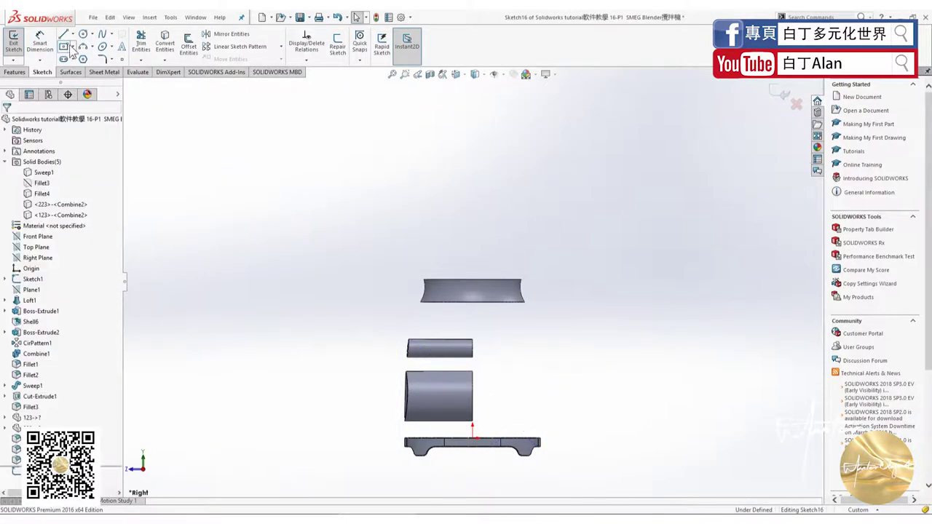
pyautogui.click(73, 47)
pyautogui.click(94, 59)
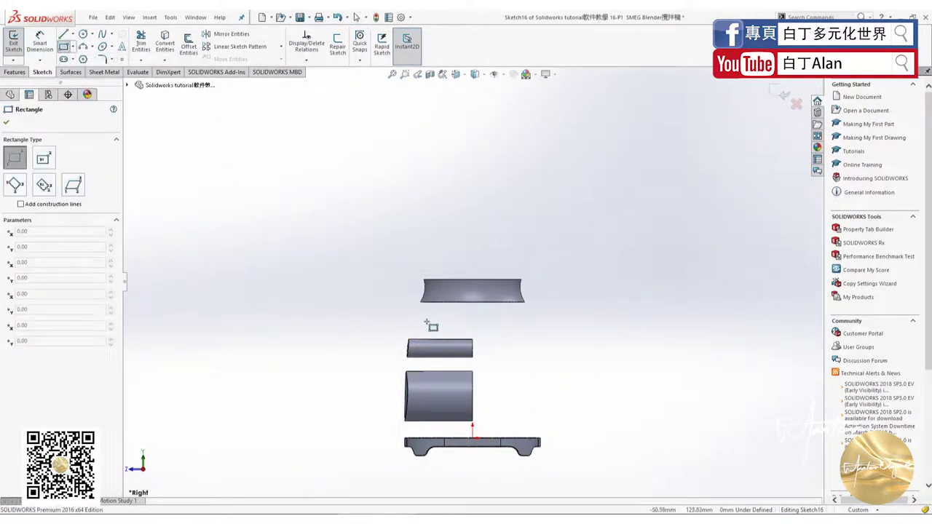
# Draw a rectangle around both knob cylinders, widen its left side, and select all its lines
pyautogui.click(427, 321)
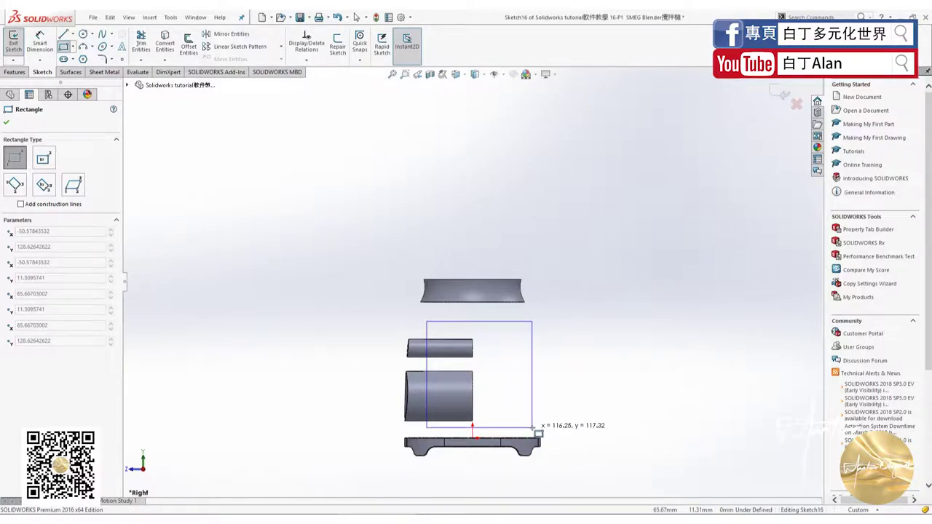
pyautogui.click(532, 427)
pyautogui.click(7, 123)
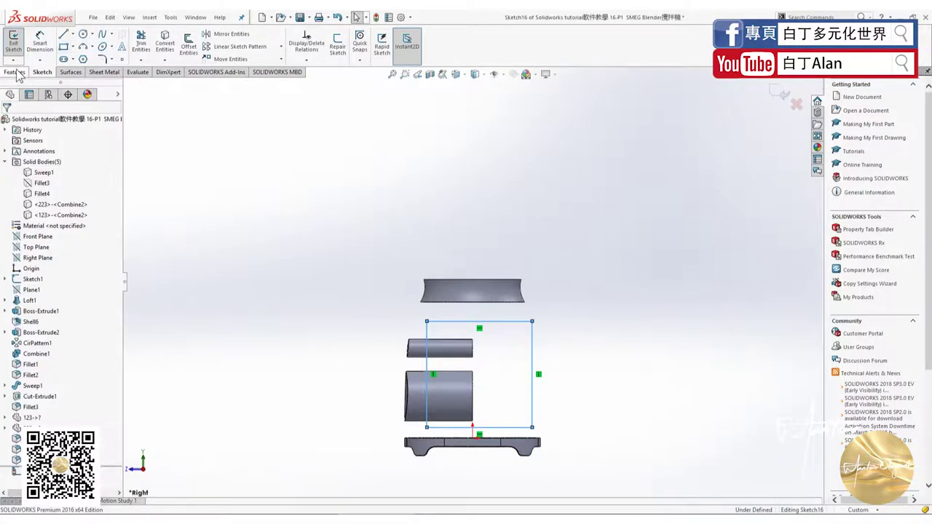
pyautogui.click(15, 72)
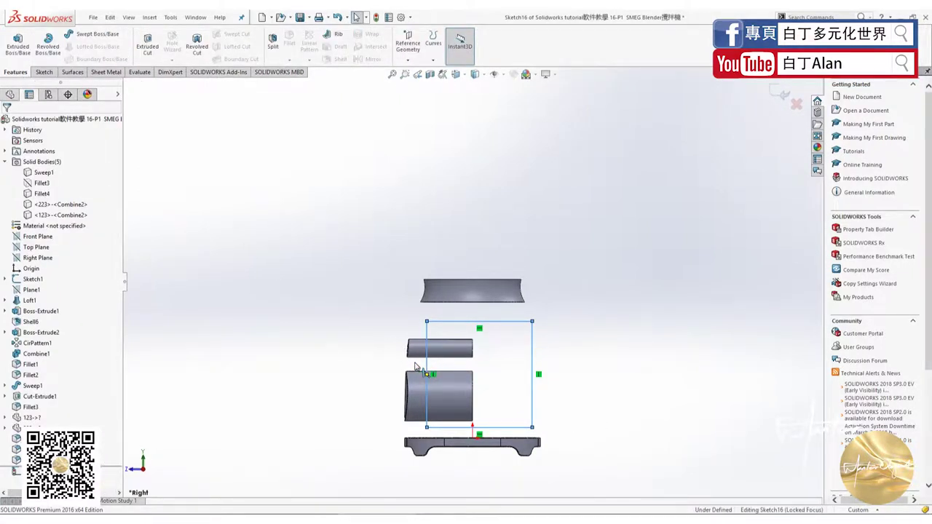
pyautogui.moveTo(426, 365); pyautogui.dragTo(415, 369)
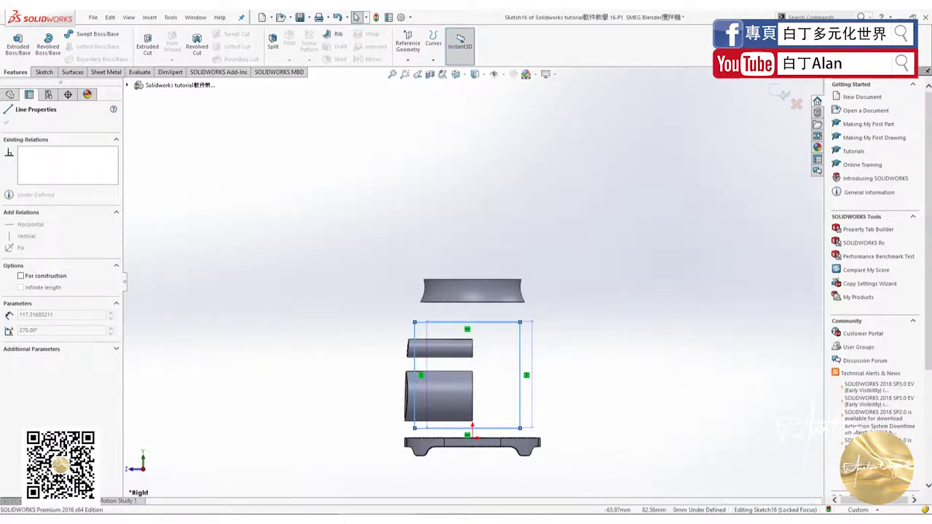
pyautogui.hotkey('ctrl', 'a')
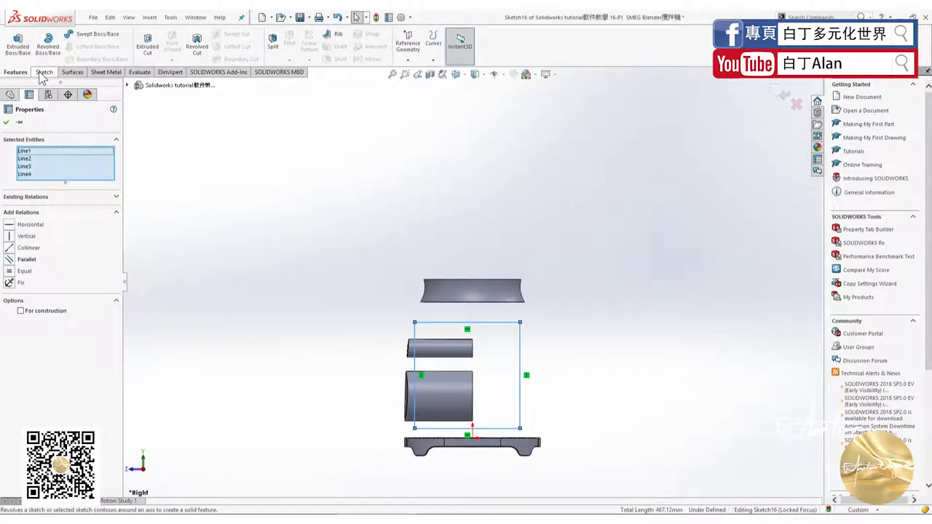
pyautogui.click(41, 73)
pyautogui.click(14, 72)
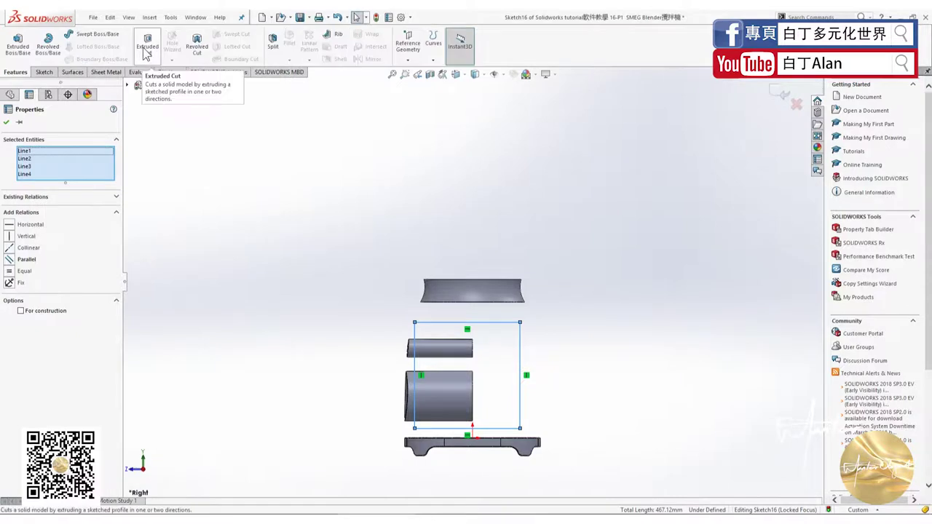
pyautogui.click(147, 43)
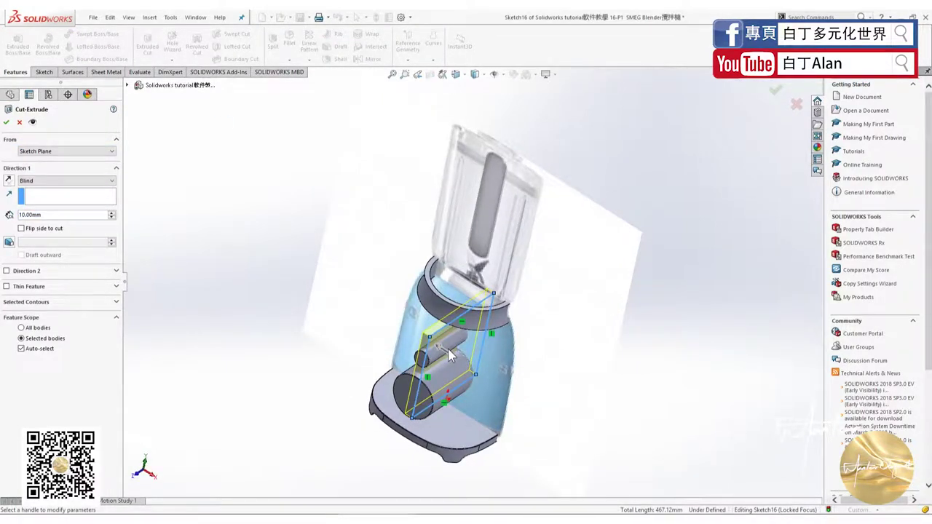
pyautogui.click(58, 180)
pyautogui.click(66, 203)
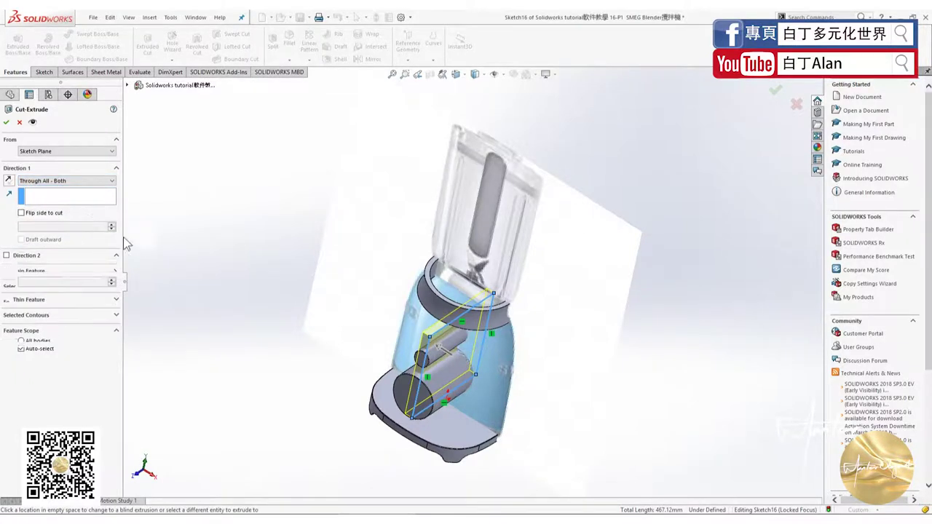
pyautogui.click(6, 121)
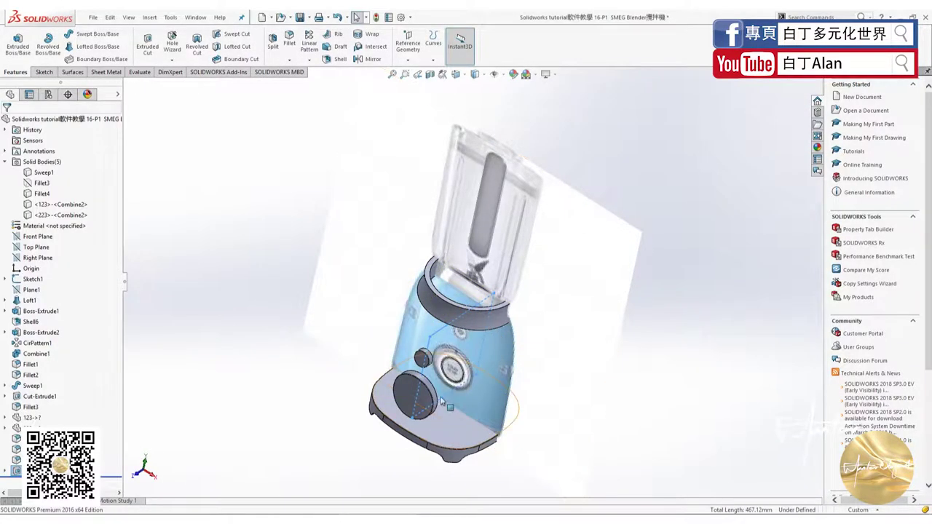
pyautogui.scroll(-5, 488, 413)
pyautogui.moveTo(488, 409); pyautogui.dragTo(467, 151, button='middle')
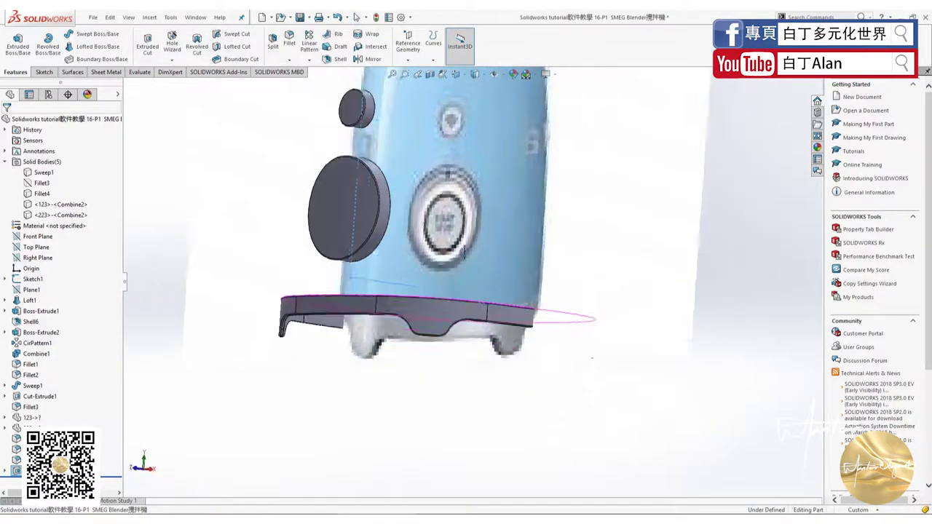
pyautogui.scroll(-4, 418, 220)
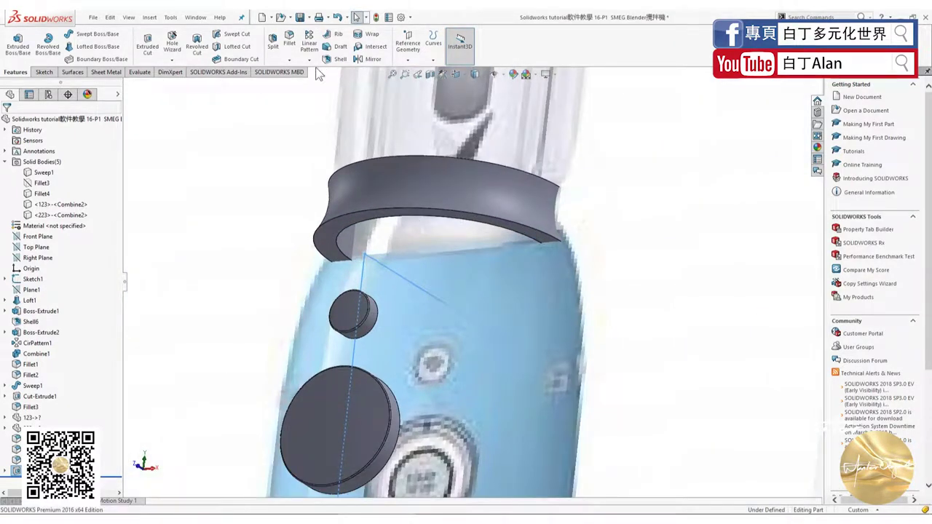
# Round the collar ring's two lower edges with a 0.5 mm fillet, creating Fillet7
pyautogui.click(330, 231)
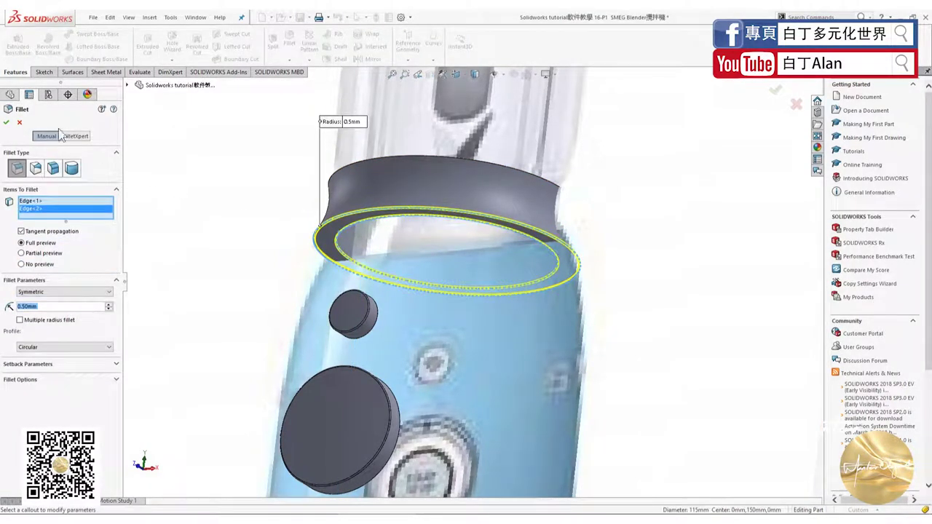
pyautogui.click(8, 123)
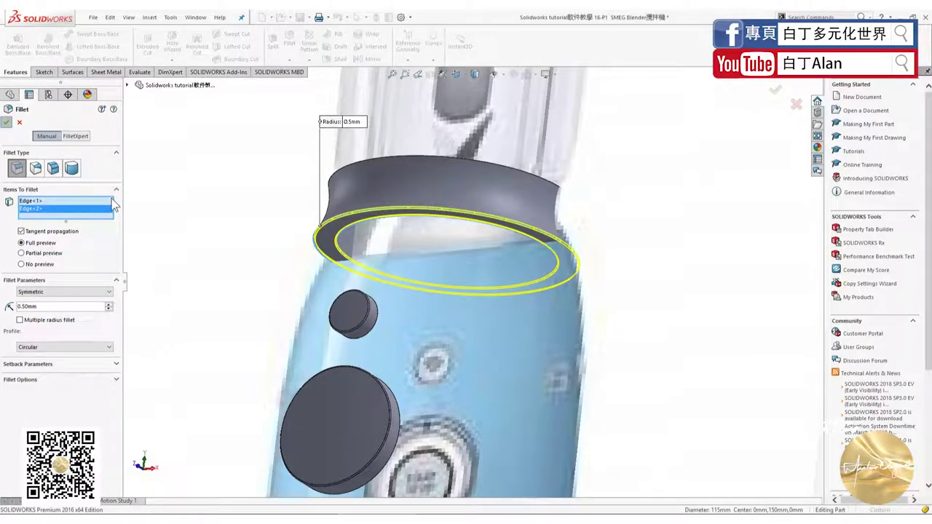
pyautogui.scroll(3, 175, 299)
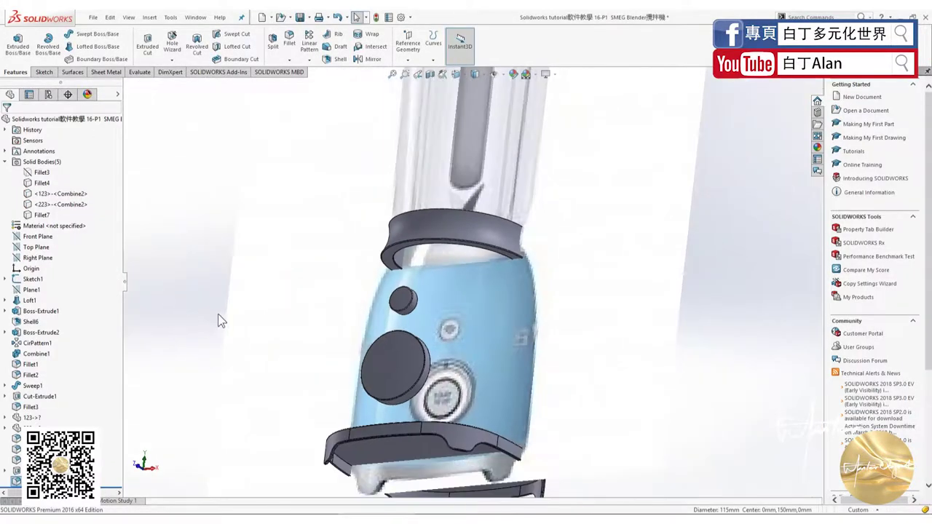
pyautogui.scroll(3, 187, 382)
# Face the large knob disc's front face head-on and start Sketch17 on it
pyautogui.moveTo(187, 383)
pyautogui.mouseDown(button='middle')
pyautogui.moveTo(418, 377)
pyautogui.moveTo(420, 345)
pyautogui.moveTo(455, 314)
pyautogui.mouseUp(button='middle')
pyautogui.click(412, 349)
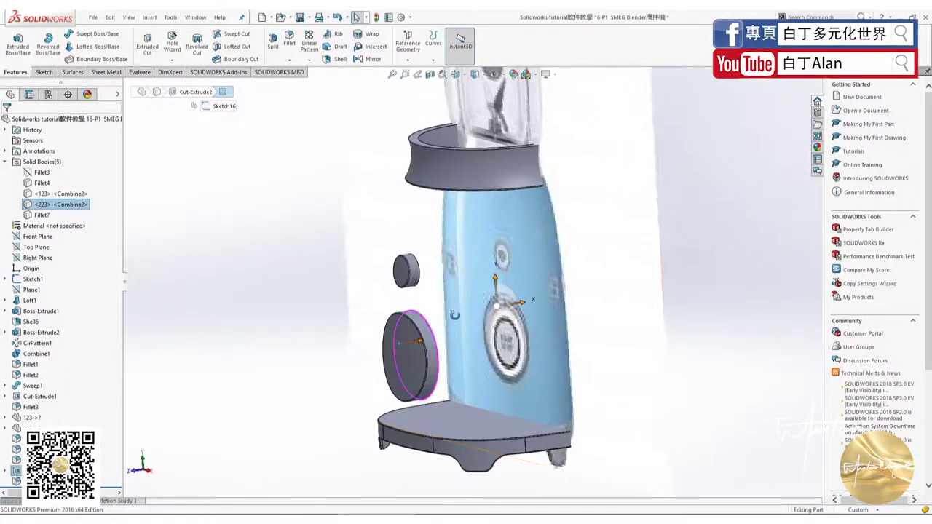
pyautogui.moveTo(418, 290); pyautogui.dragTo(428, 362, button='middle')
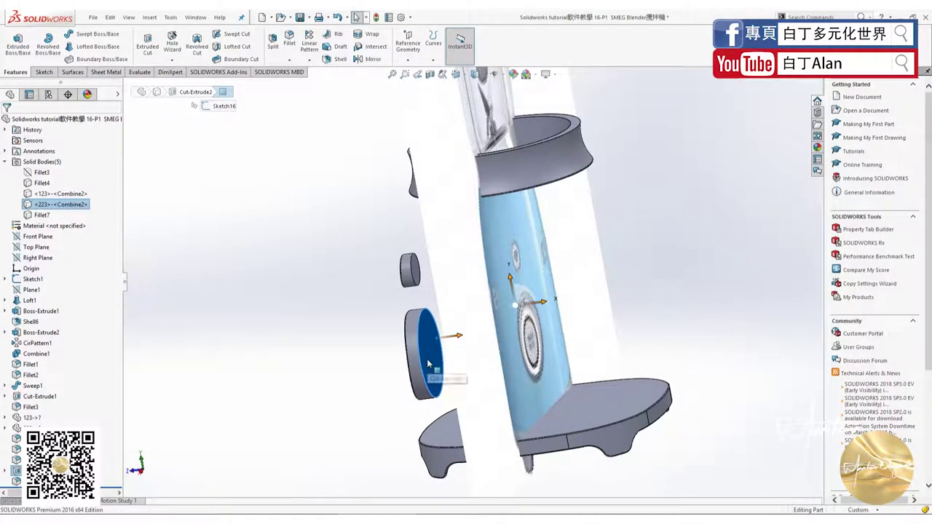
pyautogui.hotkey('ctrl', '1')
pyautogui.scroll(-5, 466, 364)
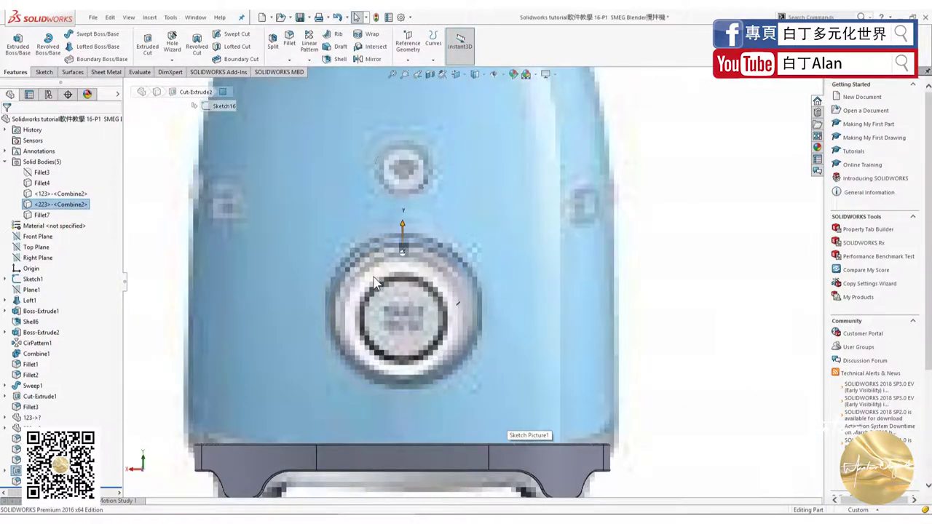
pyautogui.click(146, 49)
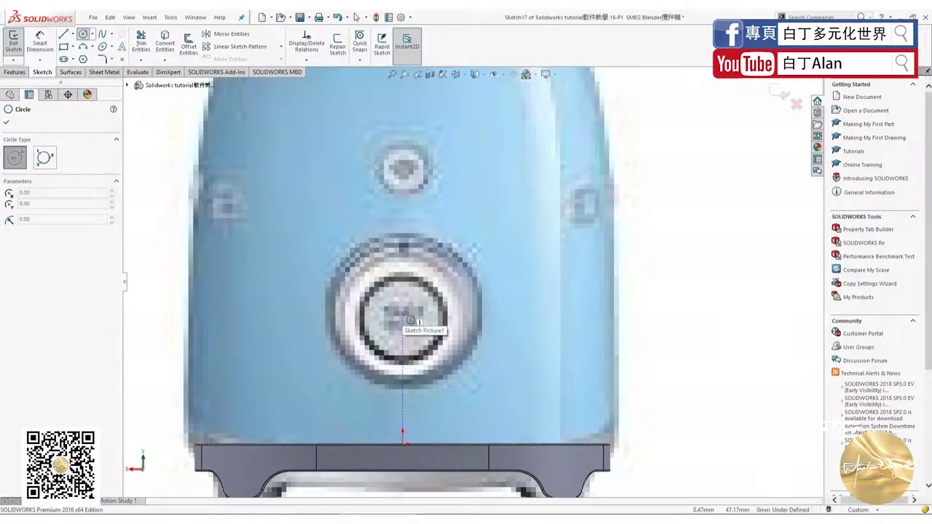
# Draw a circle at the knob centre and drag its centre onto the knob's centre line
pyautogui.click(403, 314)
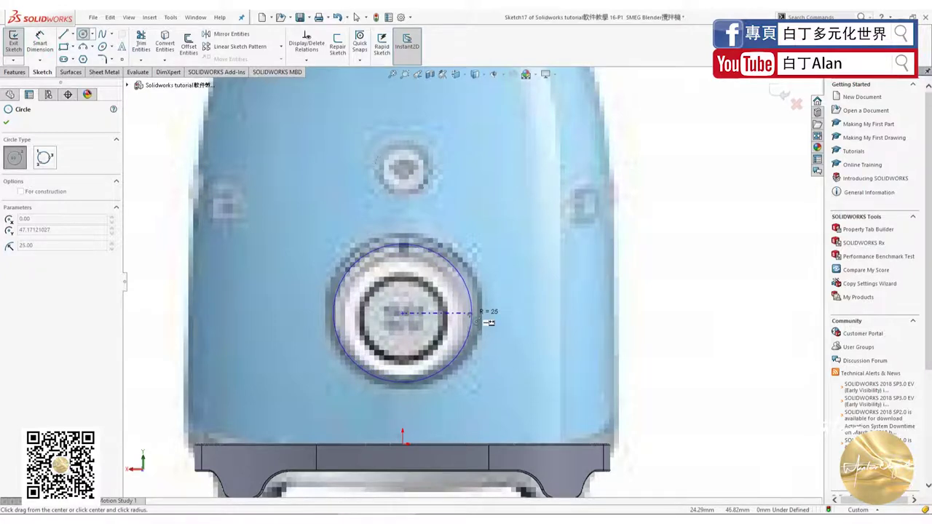
pyautogui.click(486, 321)
pyautogui.press('Escape')
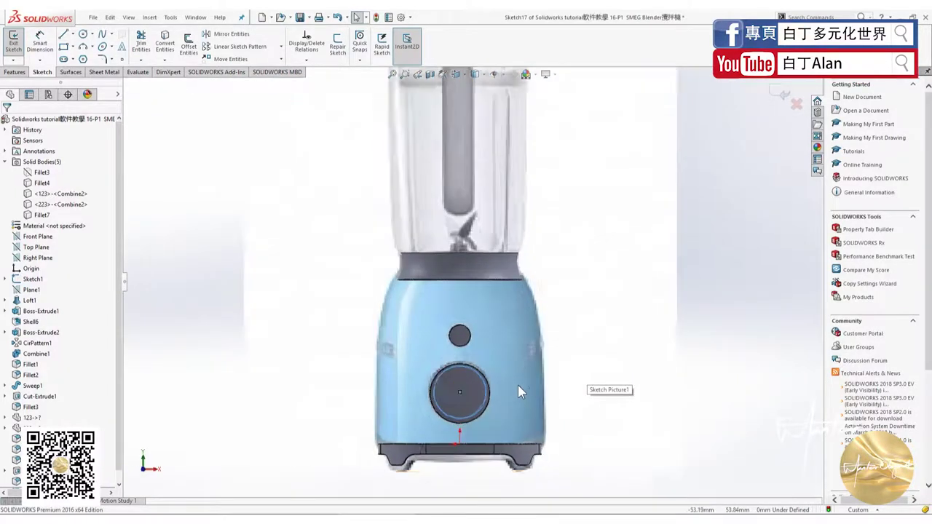
pyautogui.scroll(-5, 436, 382)
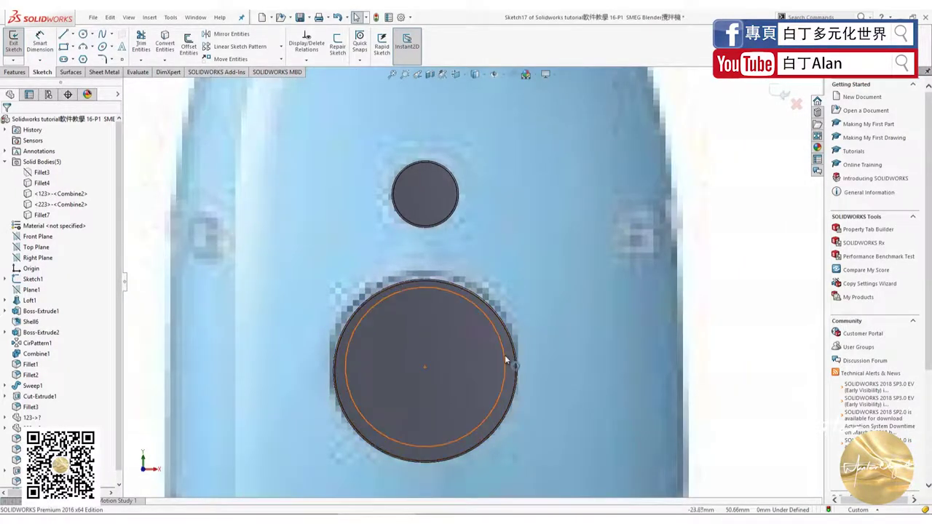
pyautogui.click(513, 356)
pyautogui.keyDown('ctrl'); pyautogui.click(513, 357); pyautogui.keyUp('ctrl')
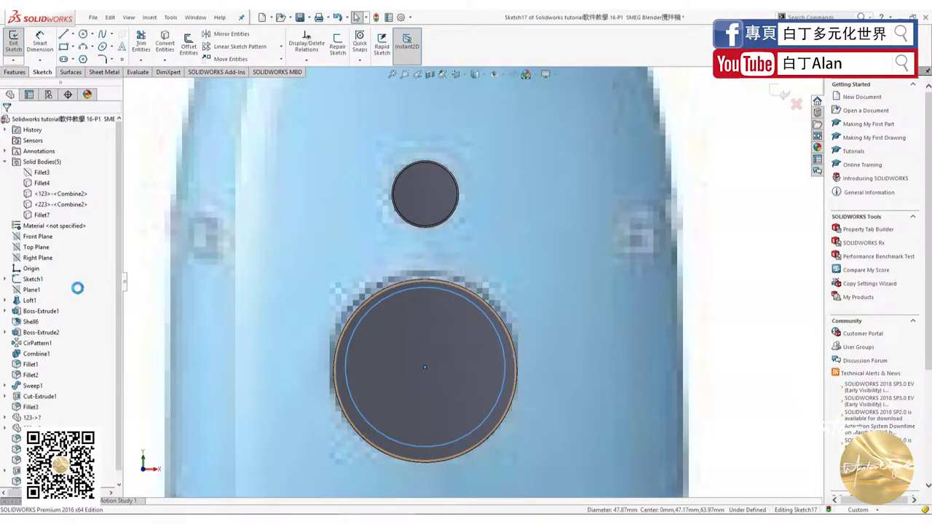
pyautogui.press('Escape')
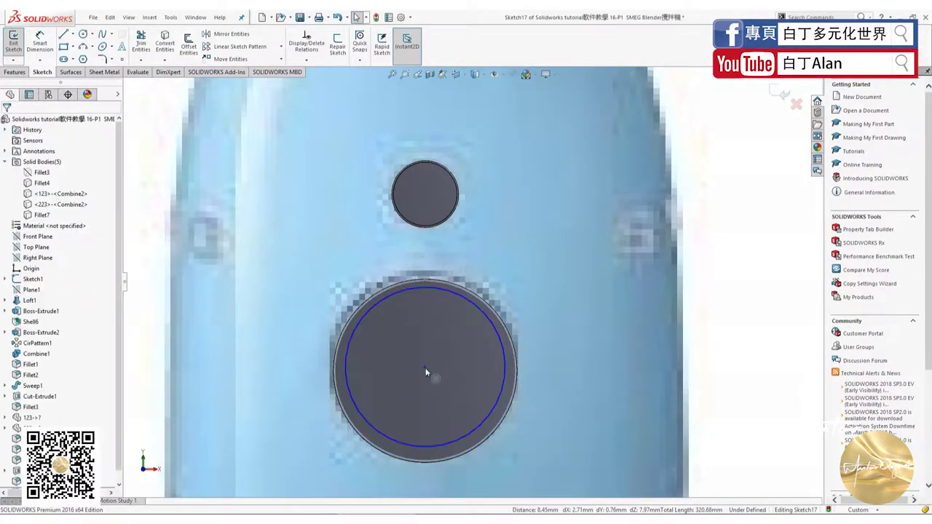
pyautogui.moveTo(424, 367)
pyautogui.mouseDown()
pyautogui.moveTo(426, 376)
pyautogui.moveTo(512, 386)
pyautogui.moveTo(515, 395)
pyautogui.moveTo(426, 376)
pyautogui.mouseUp()
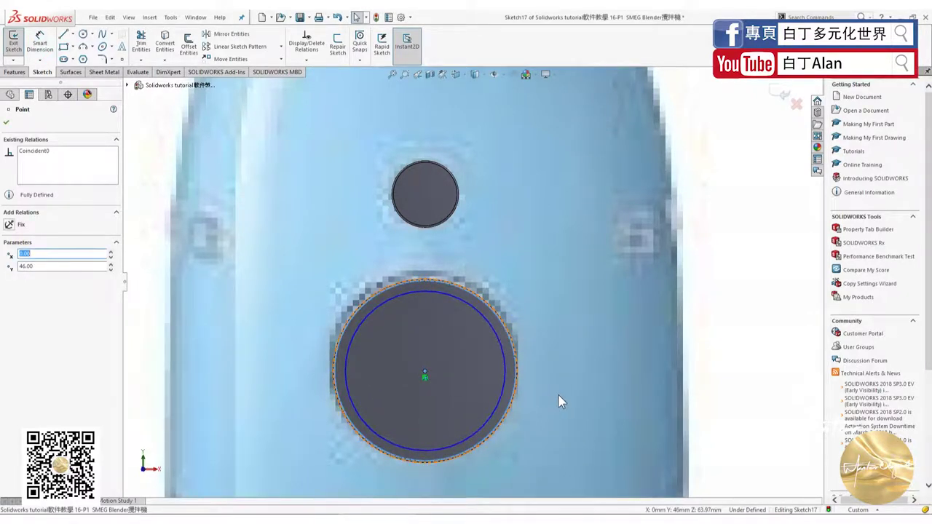
# Give the circle a 45 mm diameter and exit the sketch
pyautogui.click(40, 42)
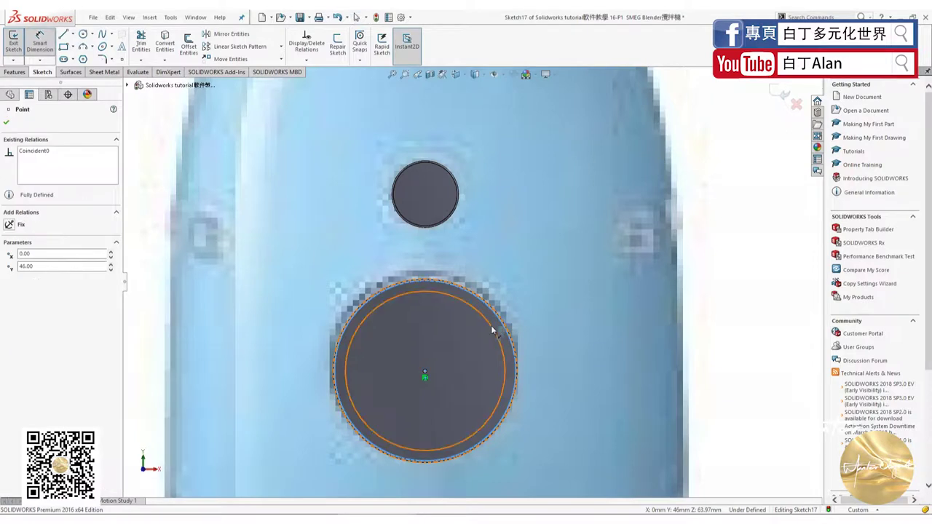
pyautogui.press('Escape')
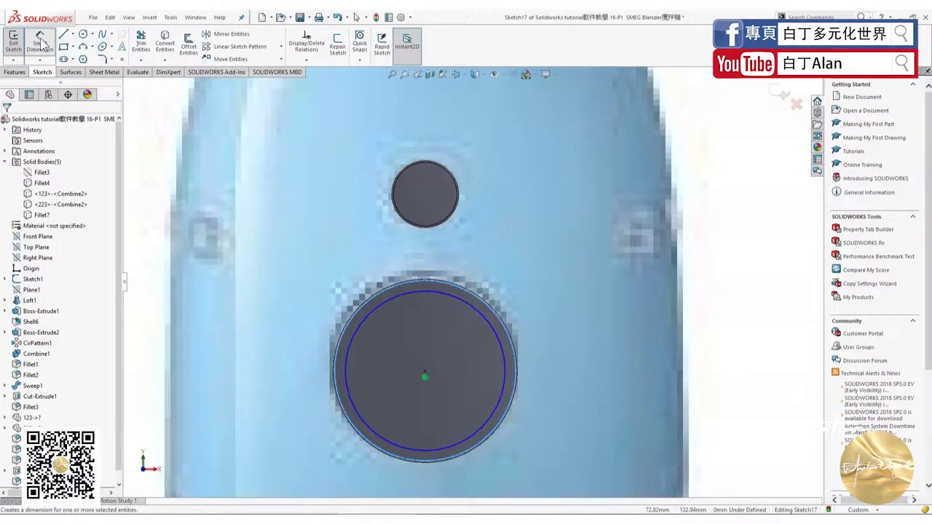
pyautogui.click(40, 43)
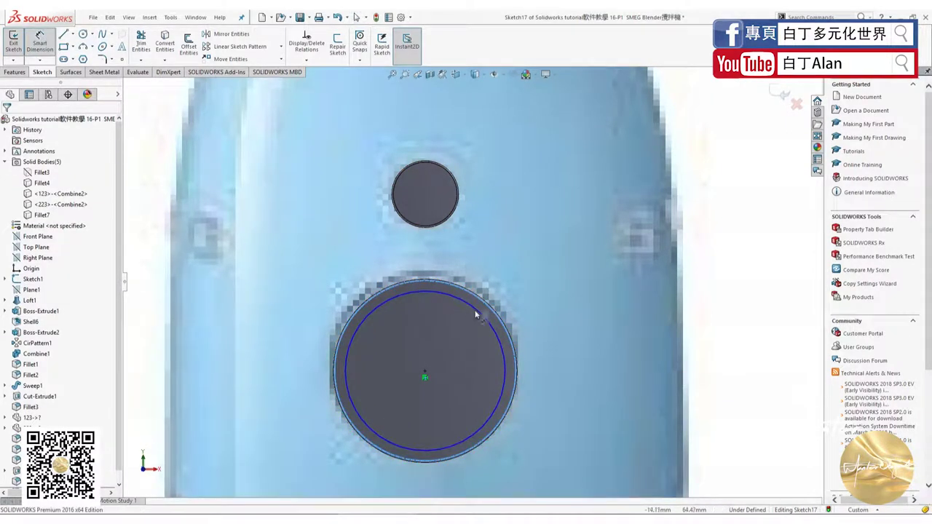
pyautogui.click(497, 332)
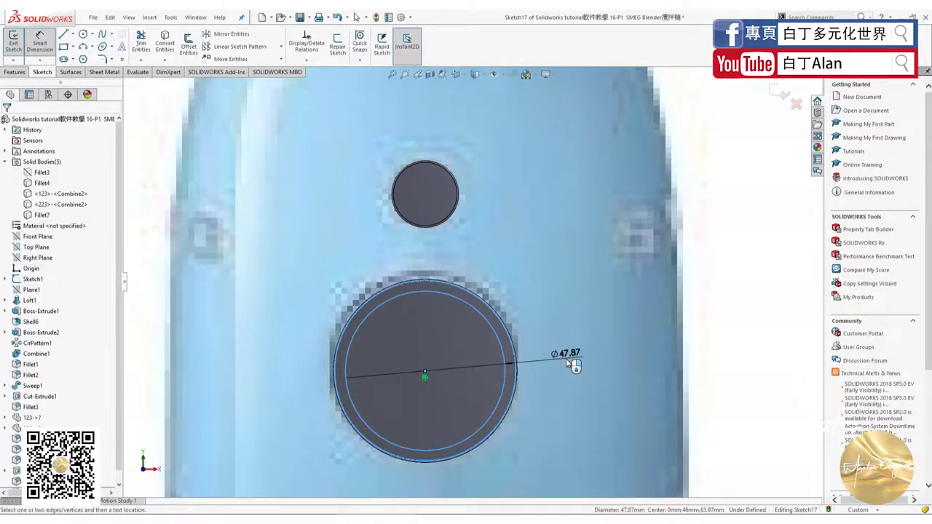
pyautogui.click(567, 361)
pyautogui.write('45')
pyautogui.press('Return')
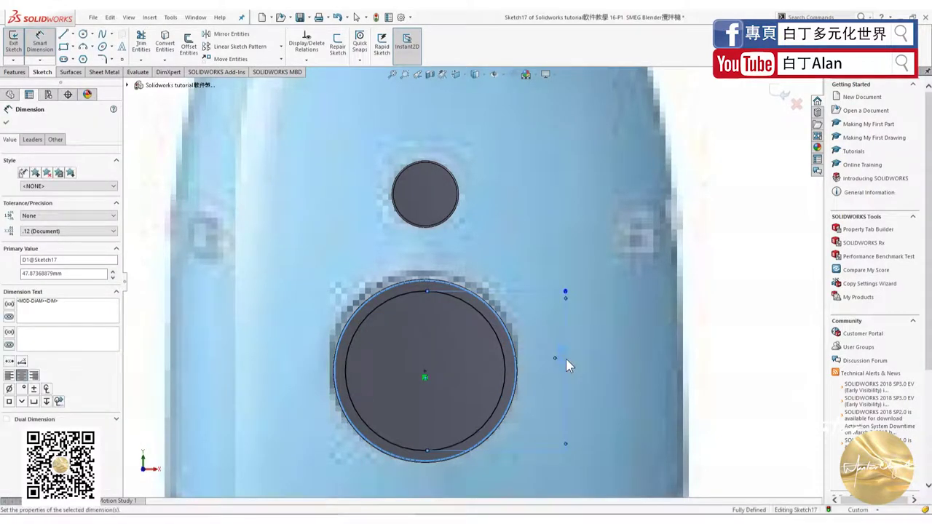
pyautogui.press('Escape')
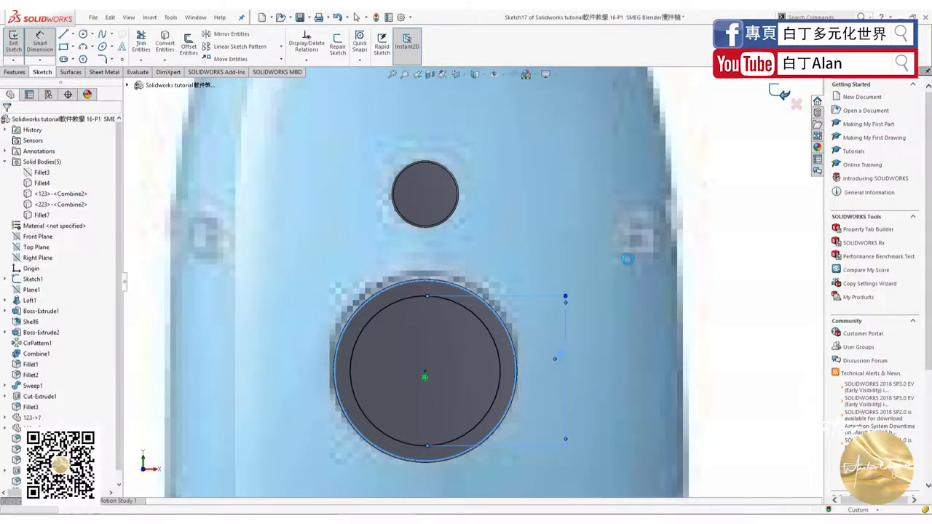
pyautogui.click(778, 93)
pyautogui.scroll(3, 580, 308)
pyautogui.moveTo(513, 348); pyautogui.dragTo(524, 311, button='middle')
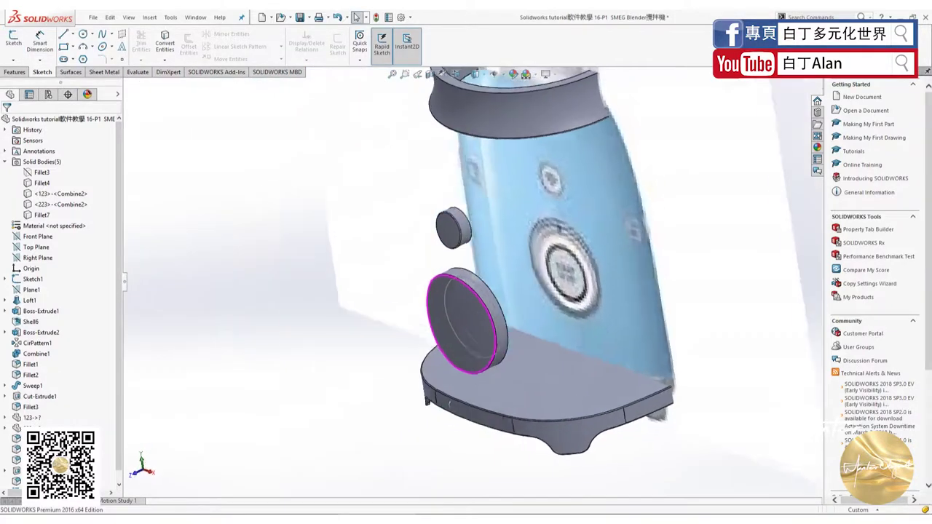
# Boss-extrude Sketch17 outward from the knob disc to a depth of 25 mm
pyautogui.click(14, 72)
pyautogui.click(17, 43)
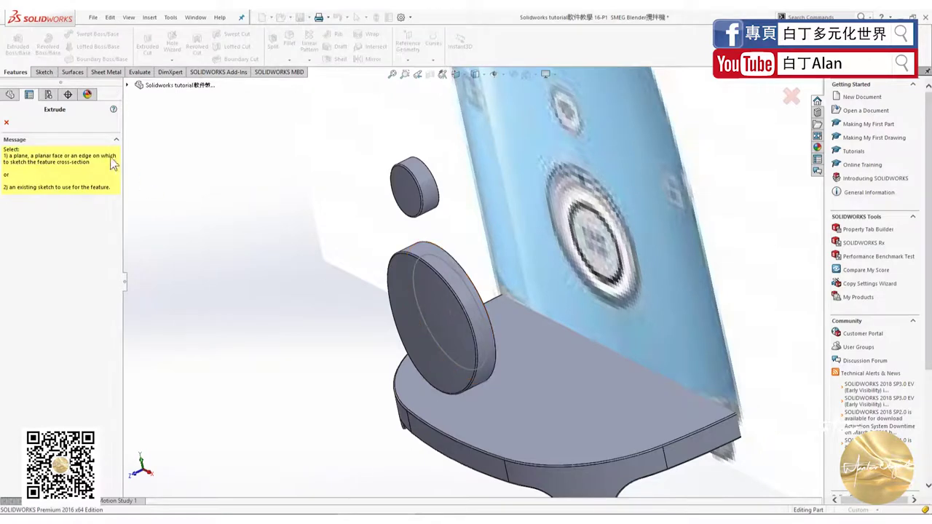
pyautogui.click(6, 122)
pyautogui.click(17, 43)
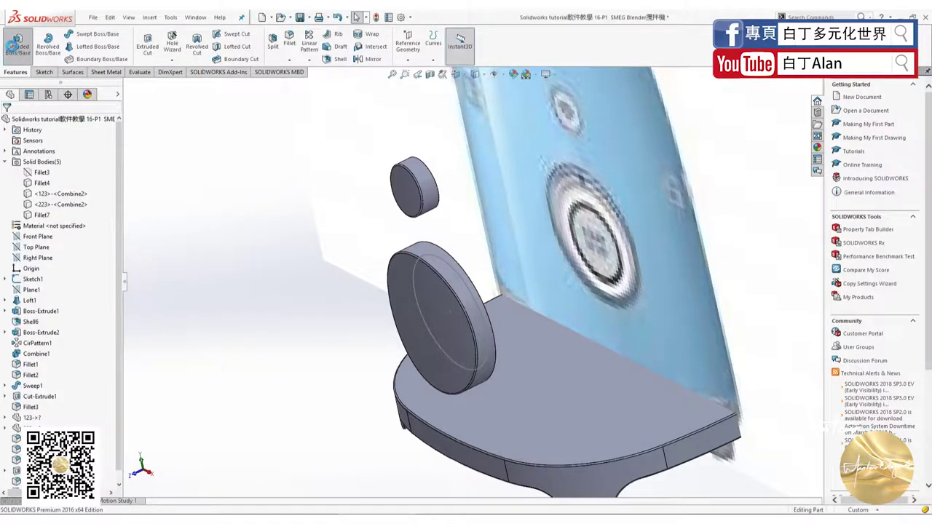
pyautogui.click(411, 271)
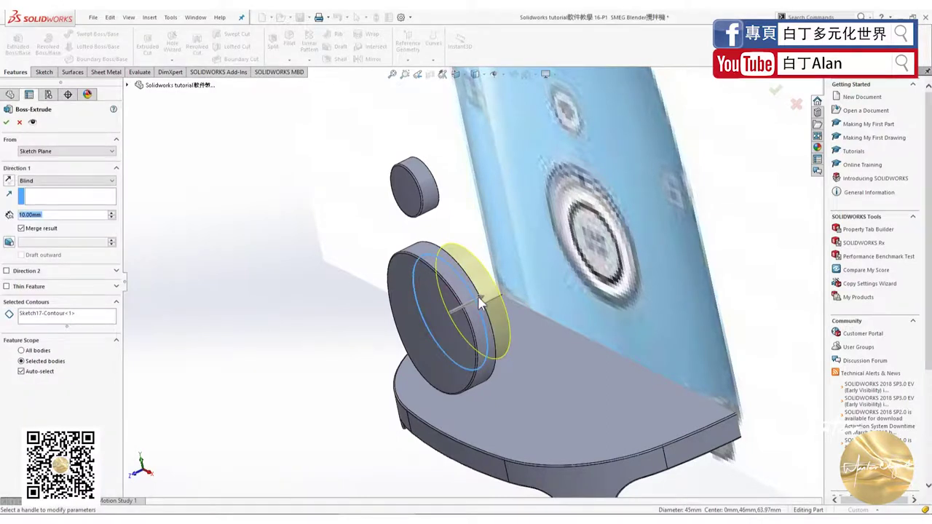
pyautogui.moveTo(480, 304); pyautogui.dragTo(387, 343)
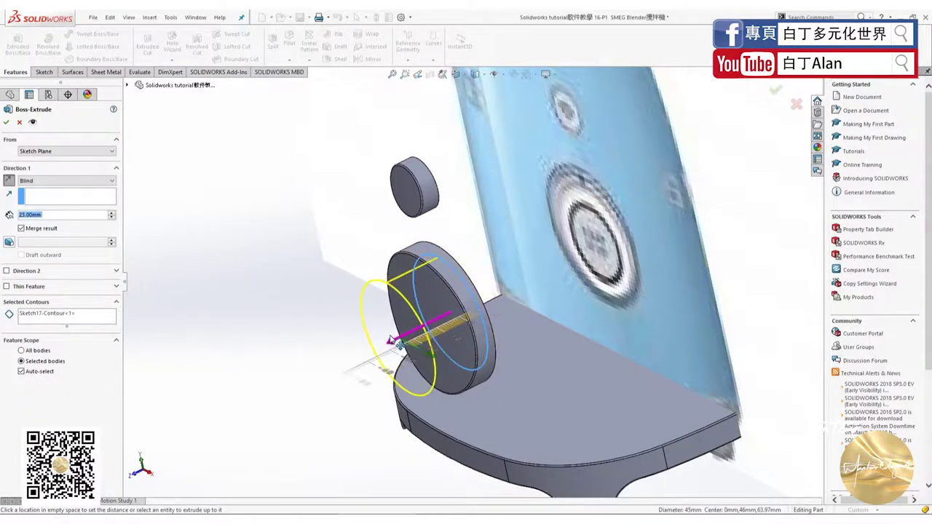
pyautogui.click(54, 215)
pyautogui.moveTo(52, 212); pyautogui.dragTo(2, 216)
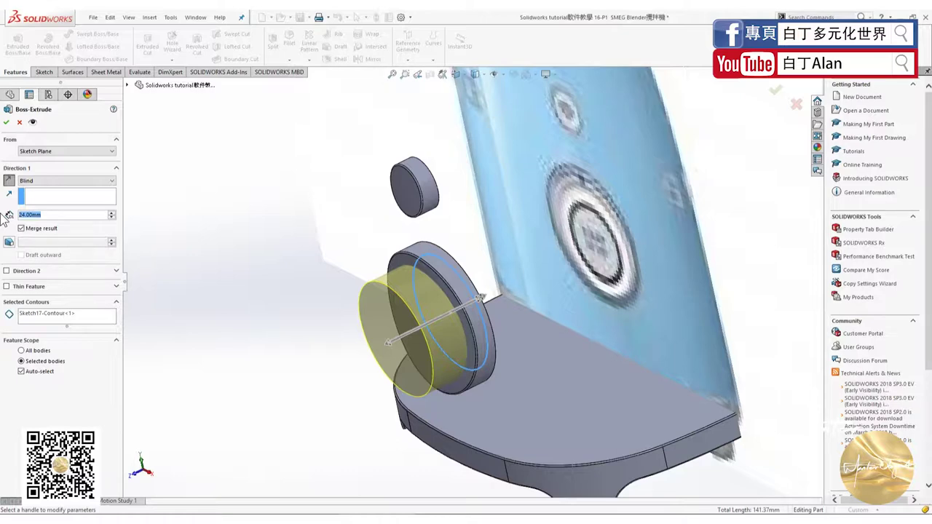
pyautogui.press('Up')
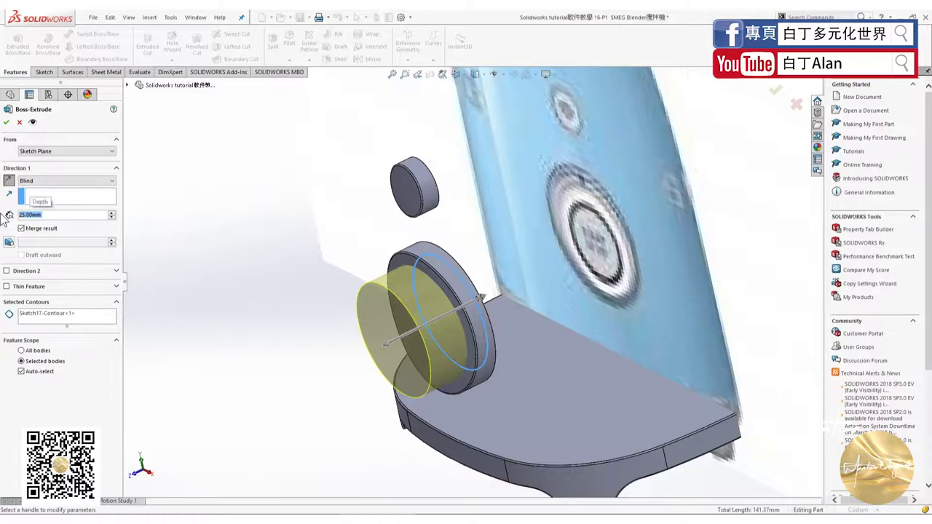
pyautogui.click(7, 122)
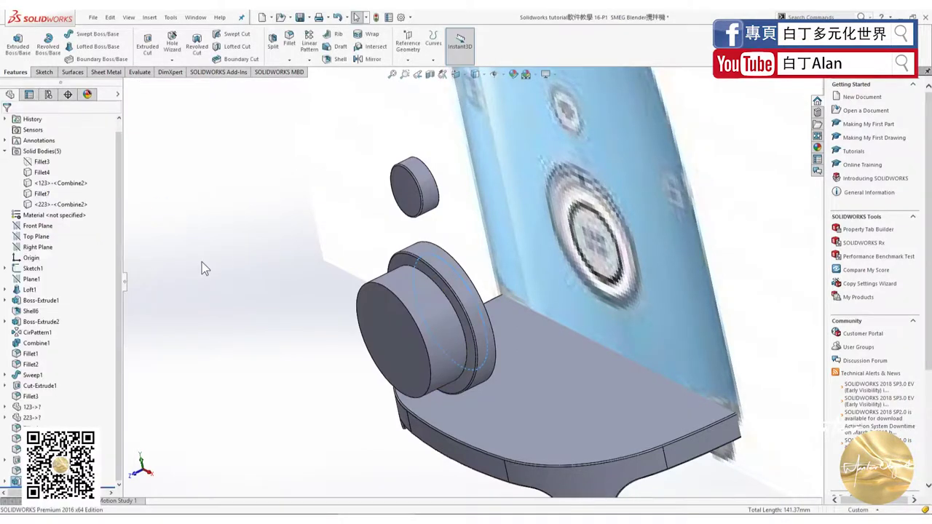
# Fit the whole model in view and look straight at the Right Plane
pyautogui.moveTo(202, 262); pyautogui.dragTo(116, 444, button='middle')
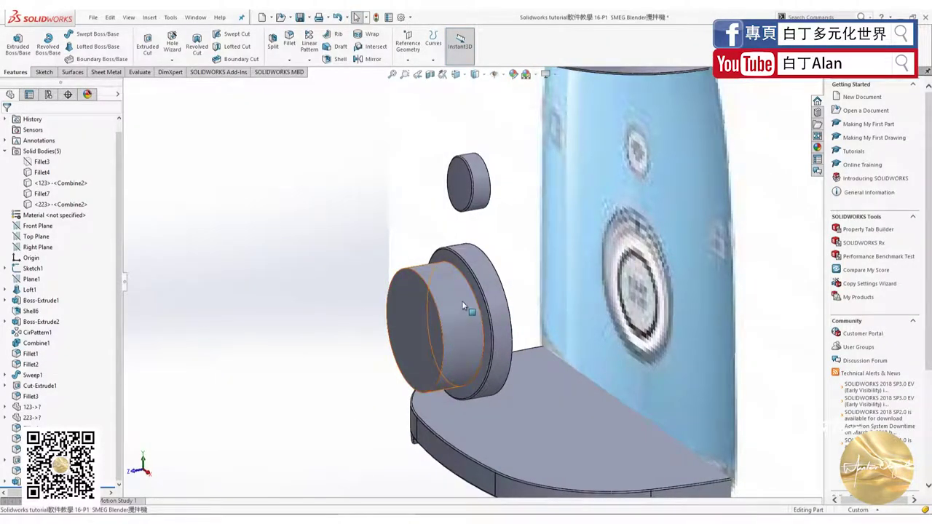
pyautogui.moveTo(459, 309); pyautogui.dragTo(379, 324, button='middle')
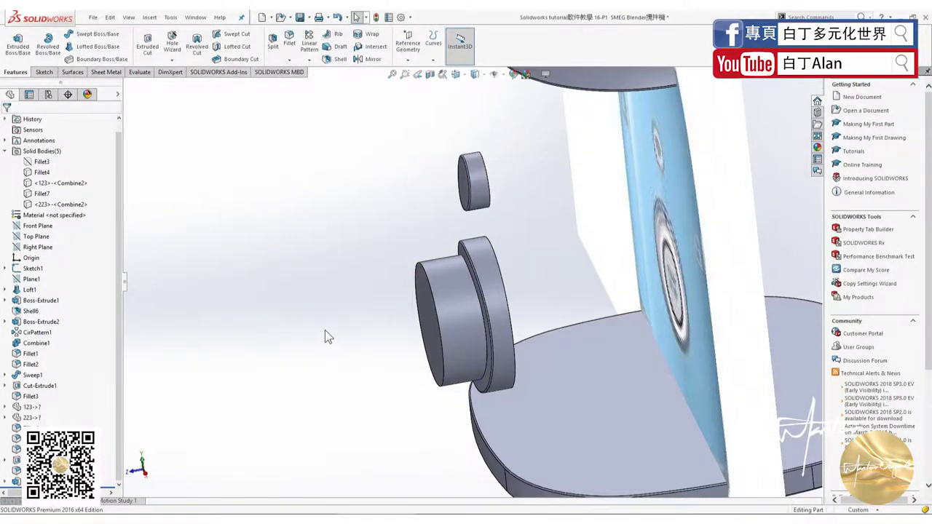
pyautogui.hotkey('alt', 'Tab')
pyautogui.hotkey('alt', 'Tab')
pyautogui.press('z')
pyautogui.click(32, 248)
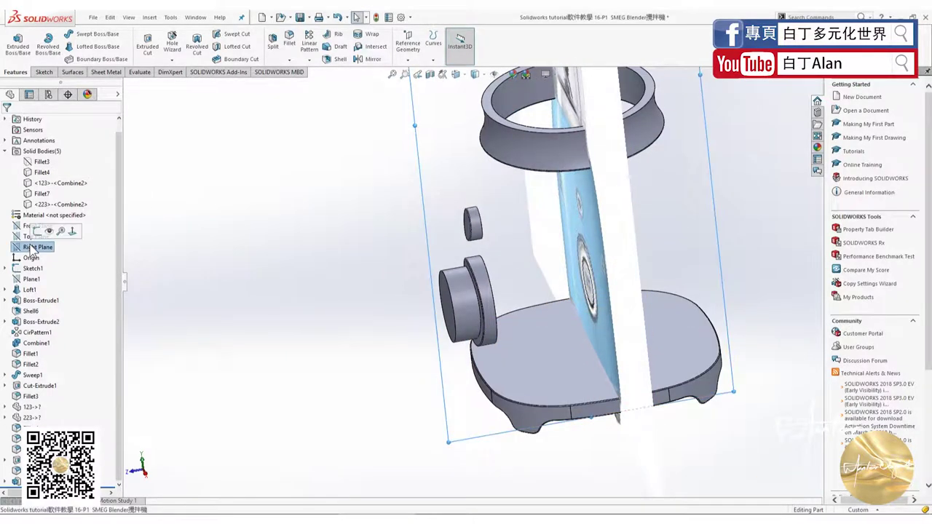
pyautogui.hotkey('ctrl', '8')
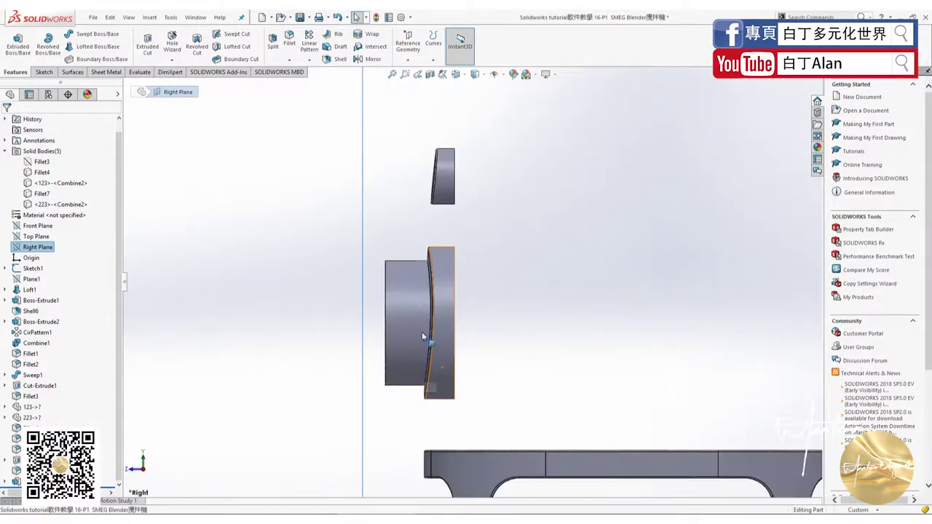
# Start a sketch on the Right Plane with a thin vertical rectangle across the knob
pyautogui.click(52, 74)
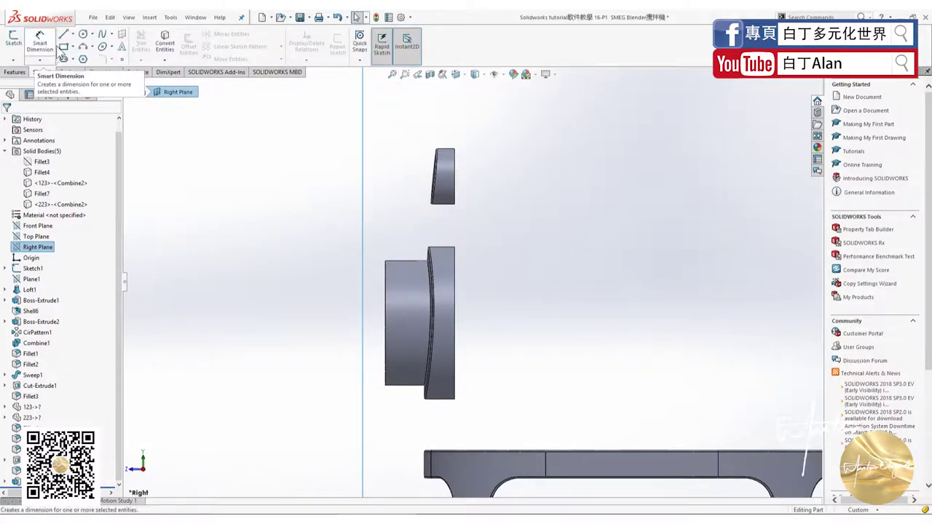
pyautogui.click(64, 46)
pyautogui.moveTo(413, 231); pyautogui.dragTo(418, 405)
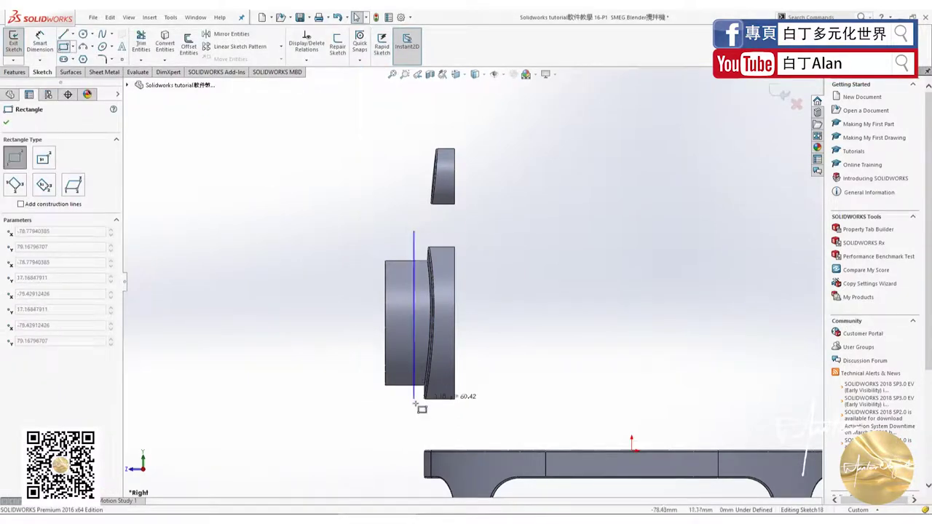
pyautogui.press('Escape')
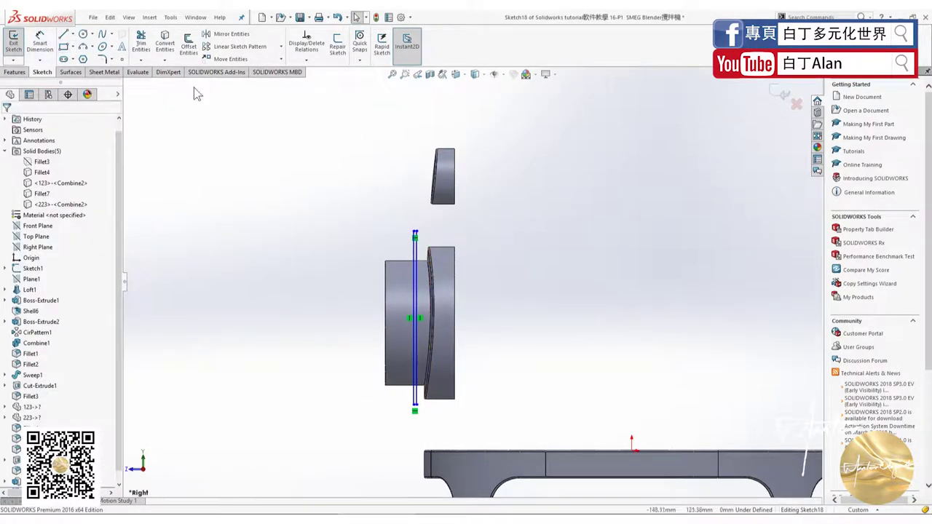
# Dimension the rectangle's width to 0.5 mm
pyautogui.click(40, 42)
pyautogui.scroll(-1, 422, 232)
pyautogui.scroll(-4, 417, 228)
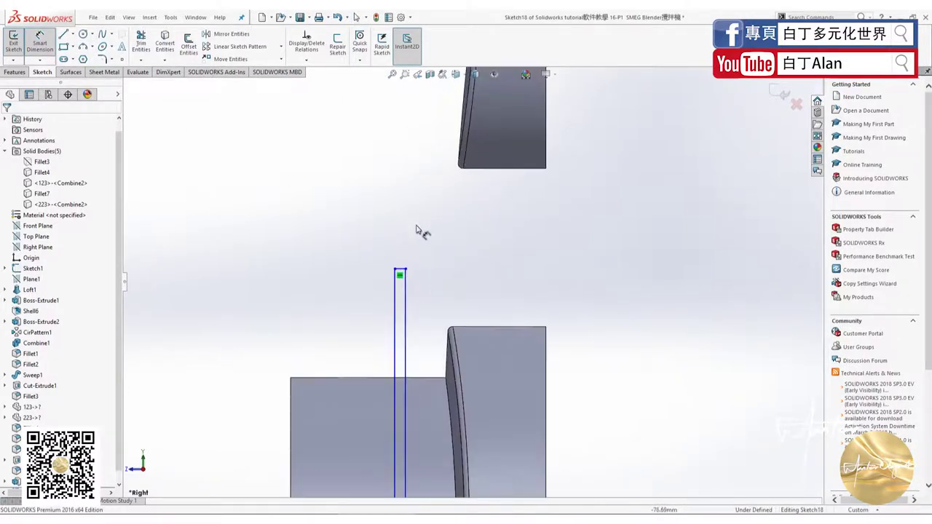
pyautogui.click(405, 275)
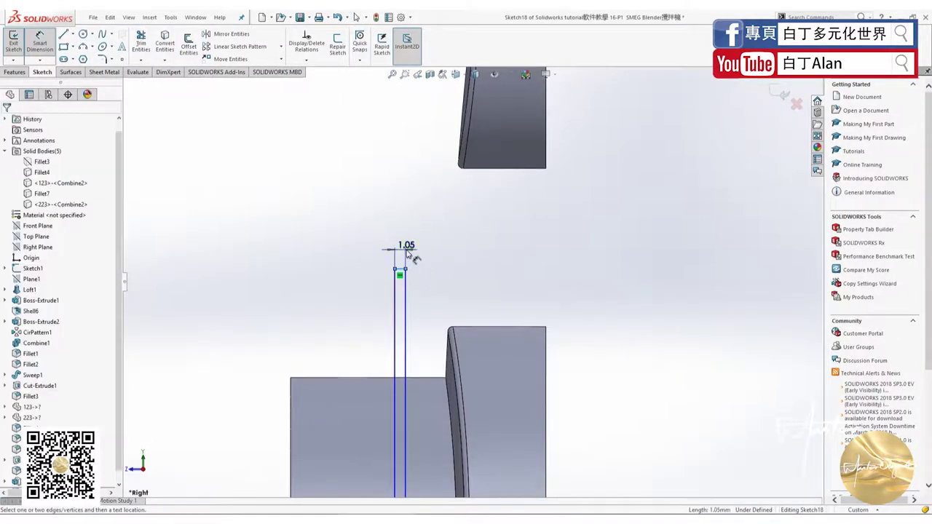
pyautogui.click(409, 248)
pyautogui.write('2')
pyautogui.press('Return')
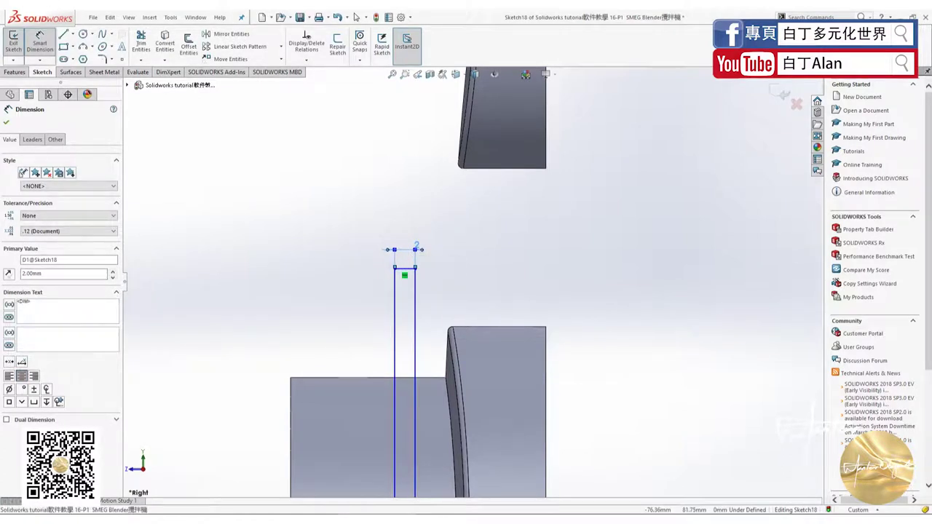
pyautogui.doubleClick(420, 247)
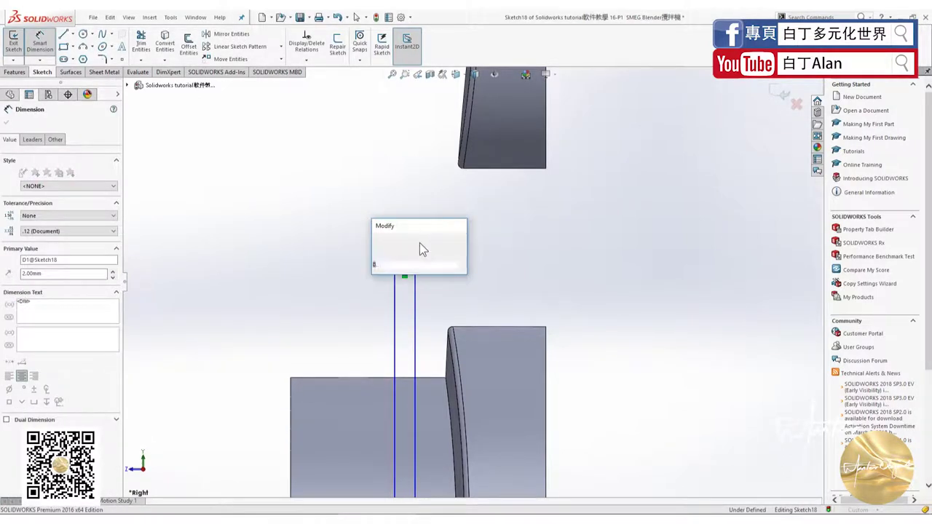
pyautogui.write('0.5')
pyautogui.press('Return')
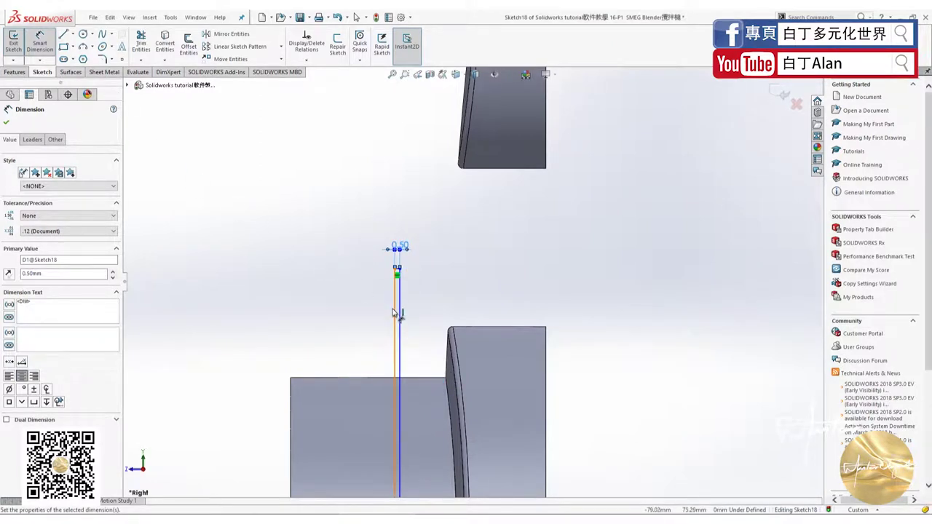
# Place the strip 10 mm in from the knob's outer end
pyautogui.click(291, 380)
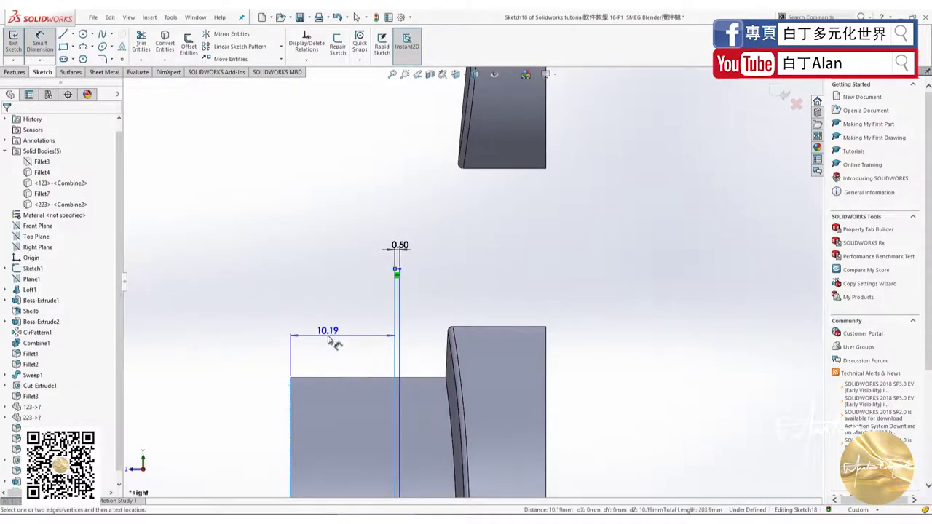
pyautogui.click(331, 336)
pyautogui.press('Return')
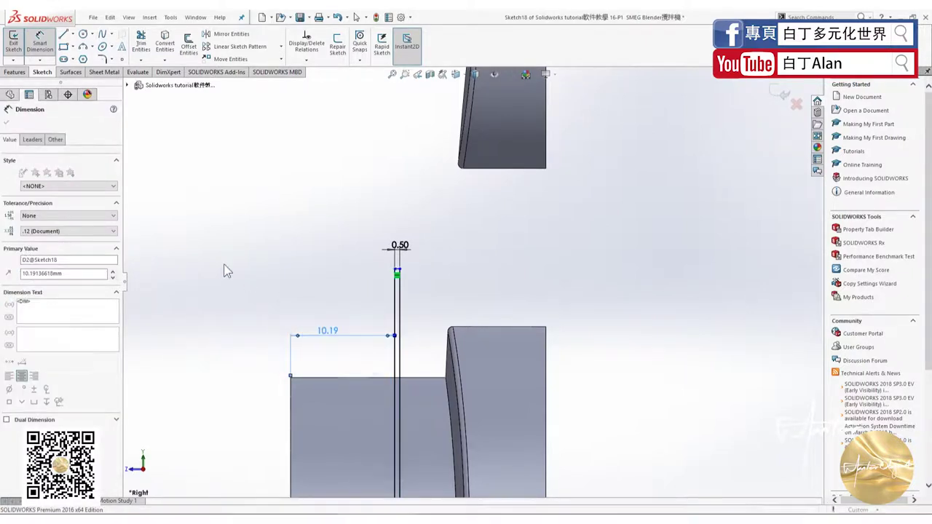
pyautogui.click(7, 124)
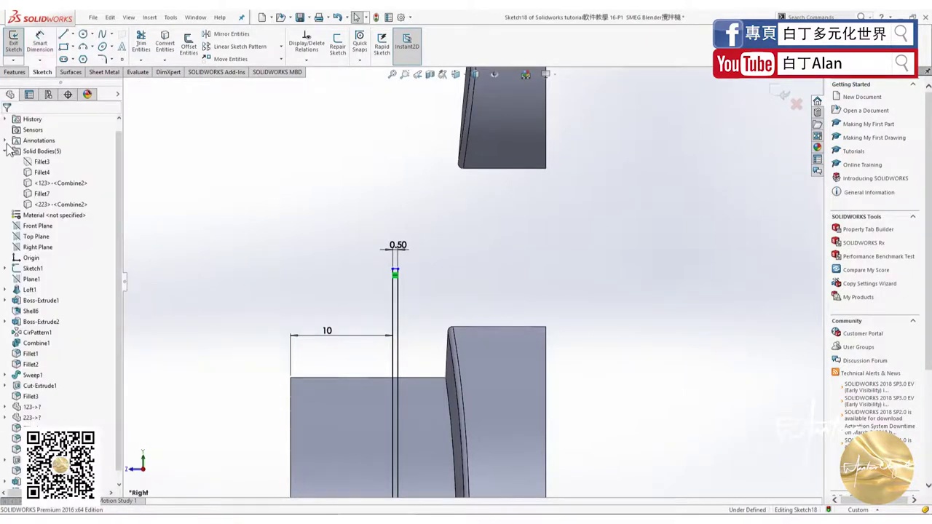
pyautogui.click(15, 72)
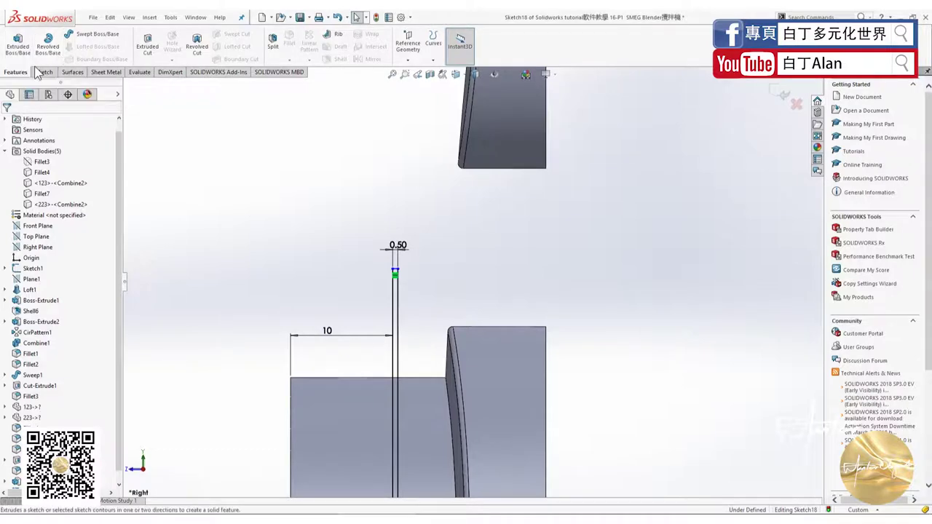
# Extruded-cut the strip Through All - Both, keeping all resulting bodies
pyautogui.click(147, 44)
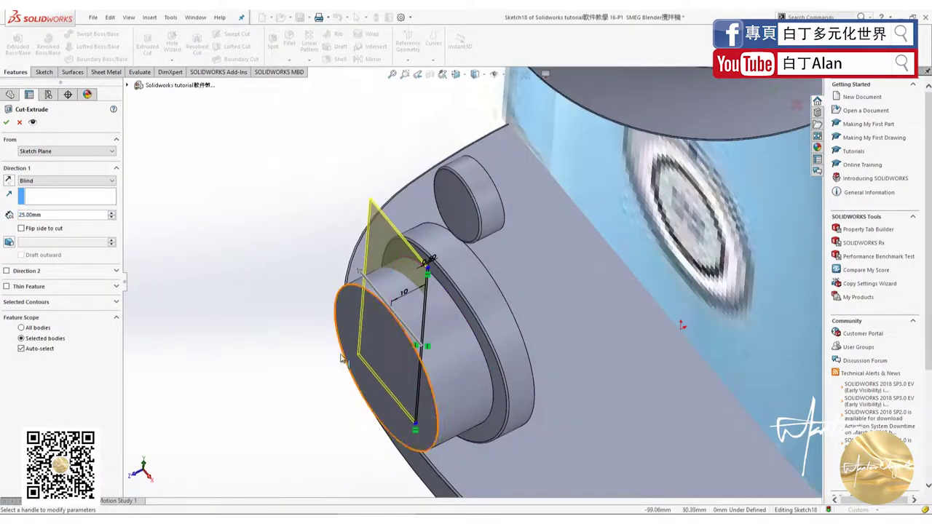
pyautogui.click(66, 181)
pyautogui.click(73, 207)
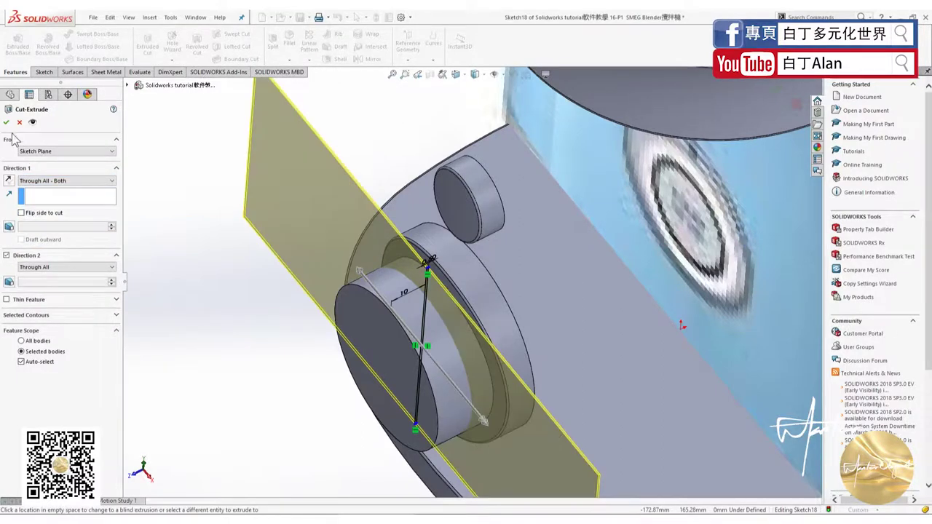
pyautogui.click(6, 121)
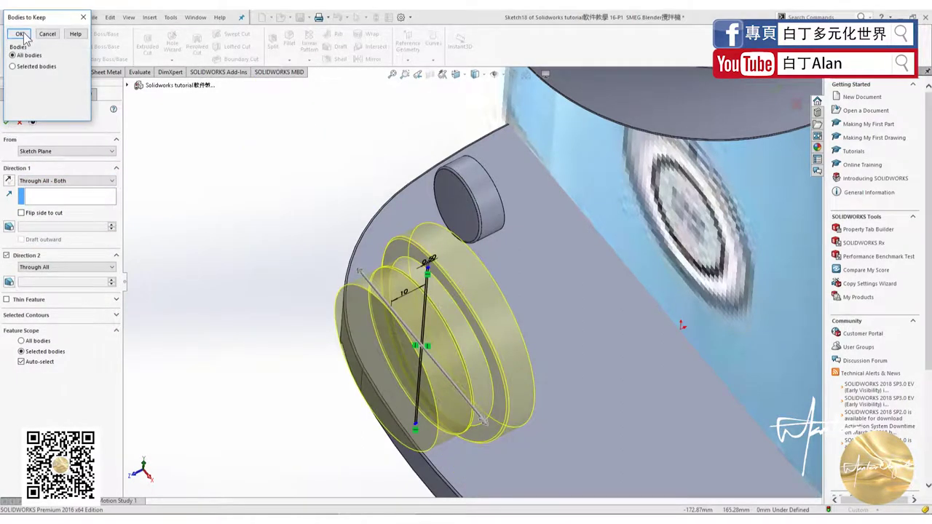
pyautogui.click(21, 33)
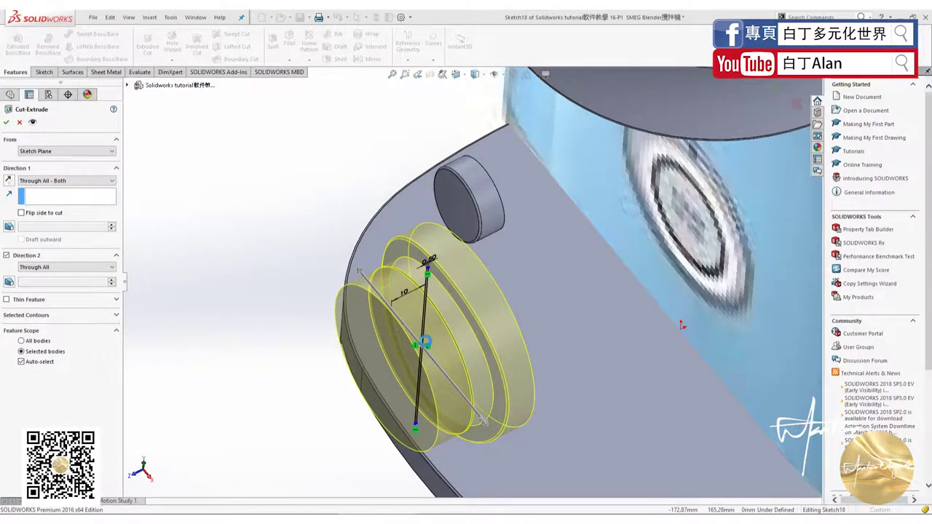
# Commit the cut and fillet the grooved knob cylinder's edge at 4 mm, creating Fillet8
pyautogui.press('Return')
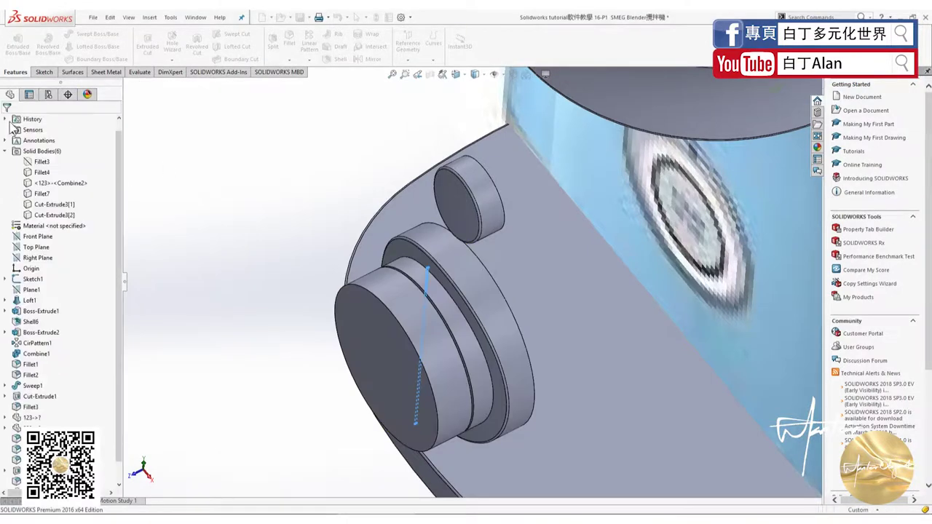
pyautogui.moveTo(158, 213); pyautogui.dragTo(311, 320, button='middle')
pyautogui.moveTo(426, 327); pyautogui.dragTo(441, 338, button='middle')
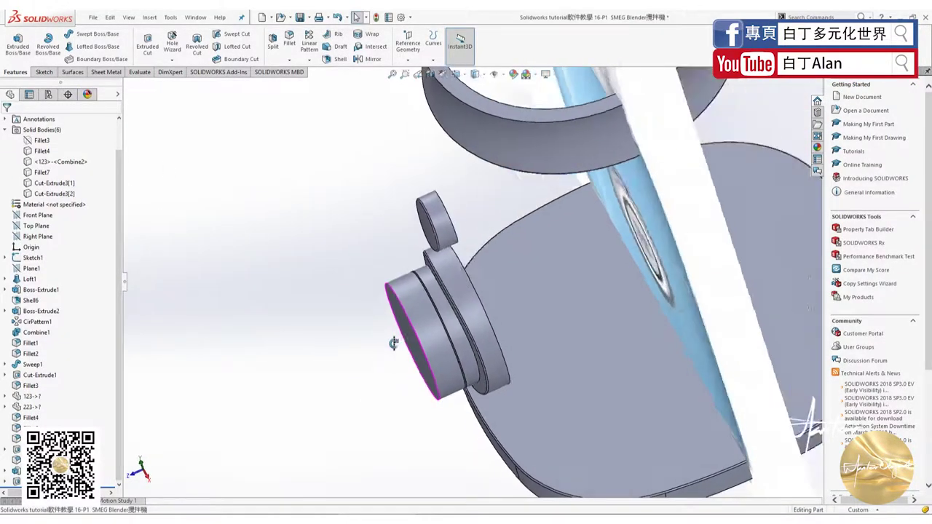
pyautogui.scroll(-3, 444, 347)
pyautogui.scroll(-2, 456, 312)
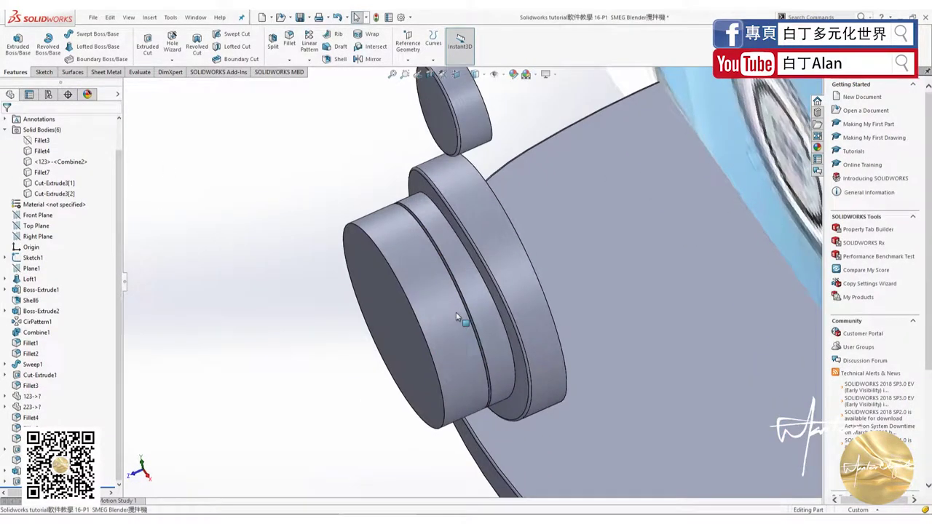
pyautogui.click(289, 40)
pyautogui.click(433, 206)
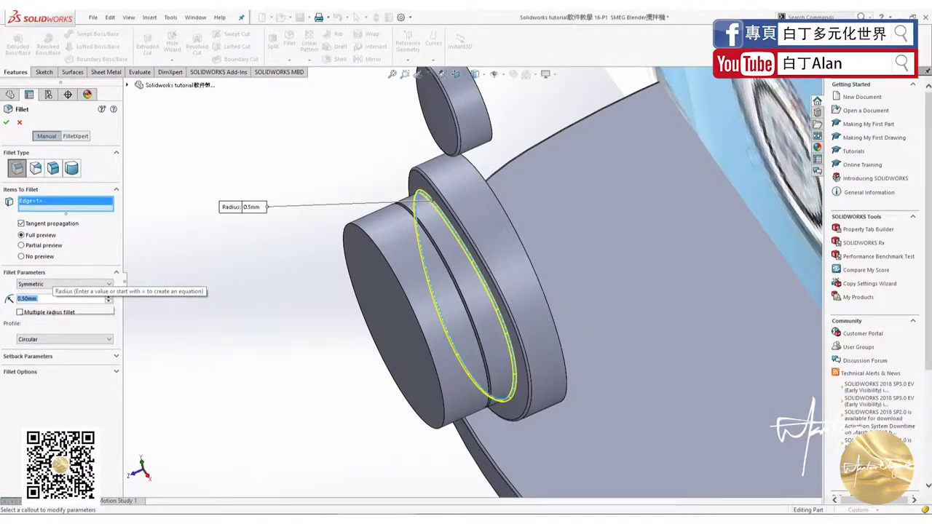
pyautogui.write('4')
pyautogui.press('Escape')
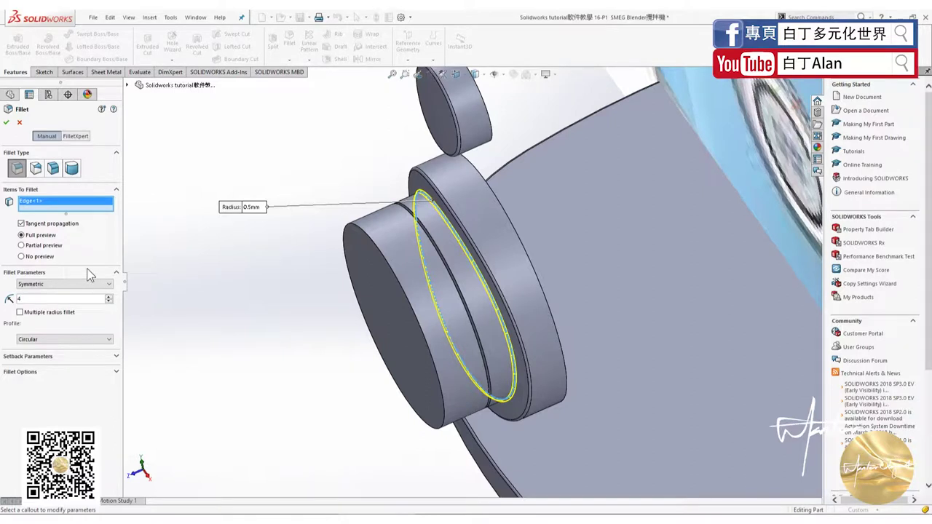
pyautogui.click(84, 296)
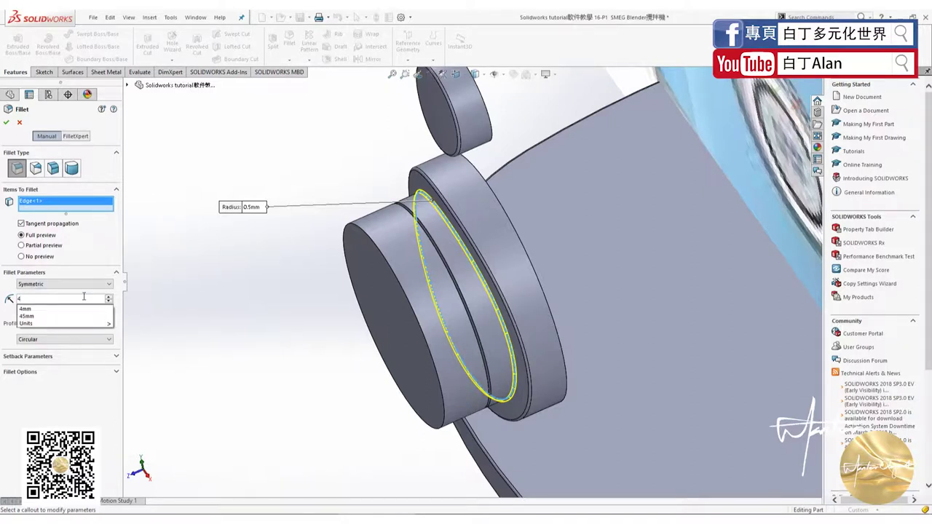
pyautogui.press('Return')
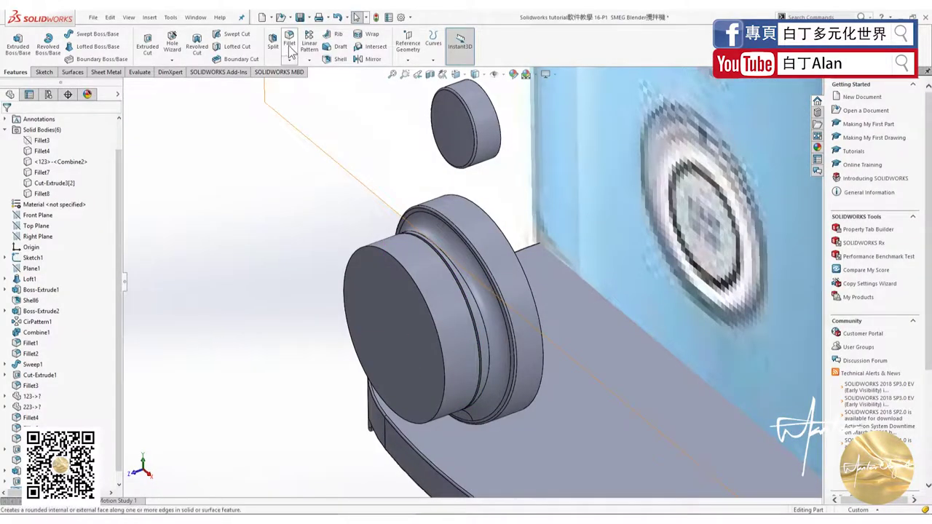
# Fillet the knob cylinder's groove edge at 0.5 mm, creating Fillet9
pyautogui.click(290, 45)
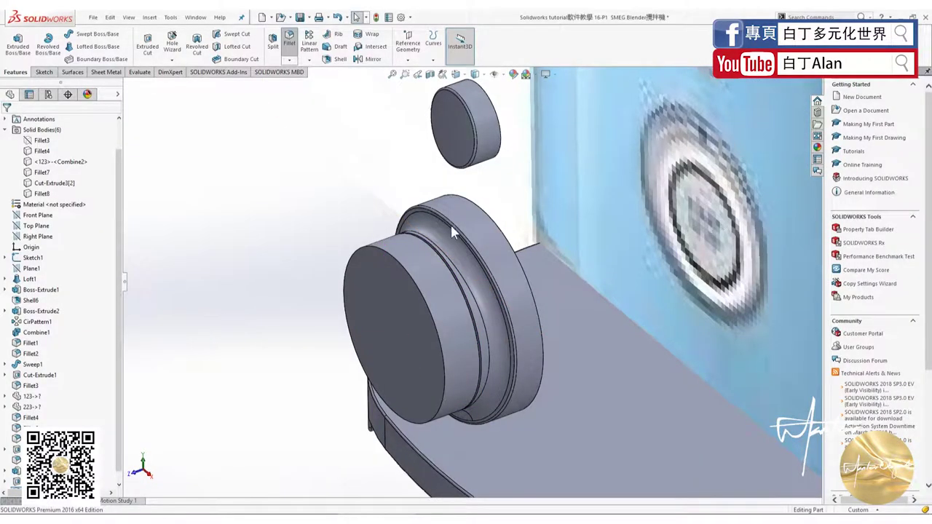
pyautogui.click(458, 282)
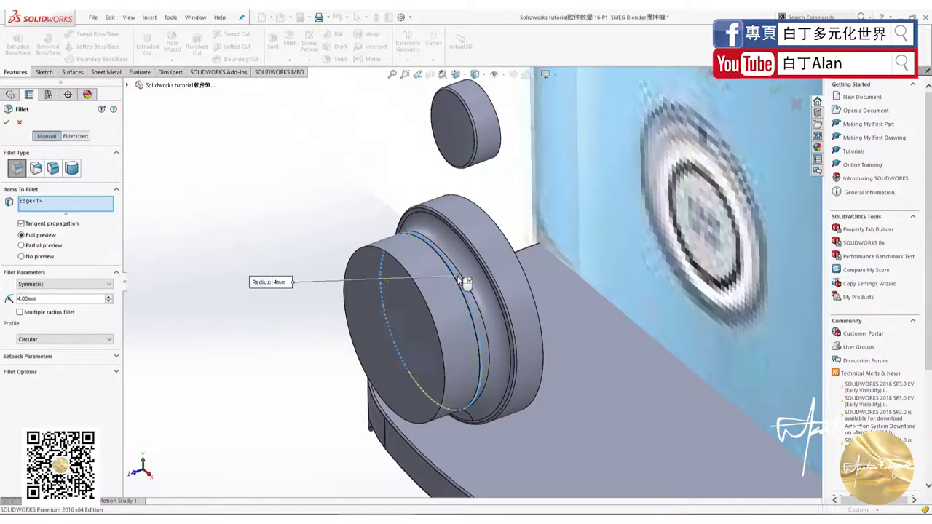
pyautogui.write('0.5')
pyautogui.press('Return')
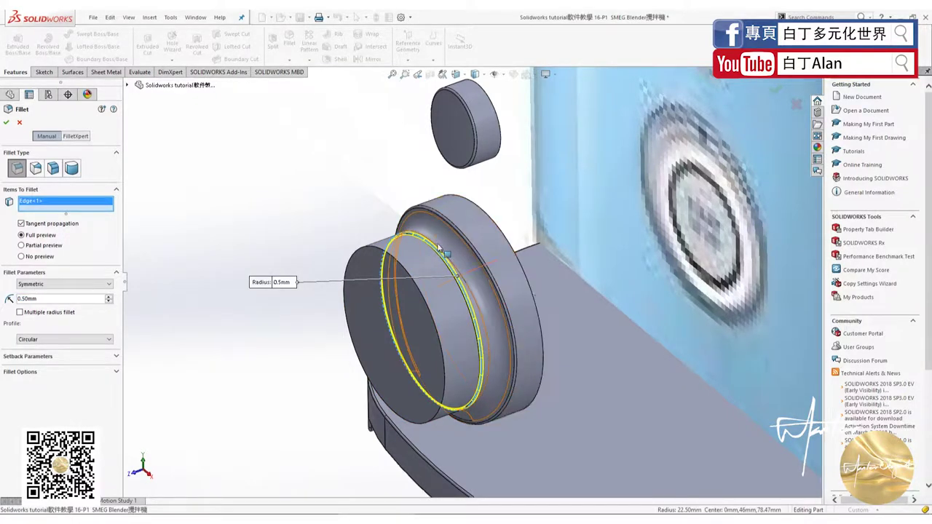
pyautogui.scroll(2, 484, 275)
pyautogui.scroll(2, 469, 271)
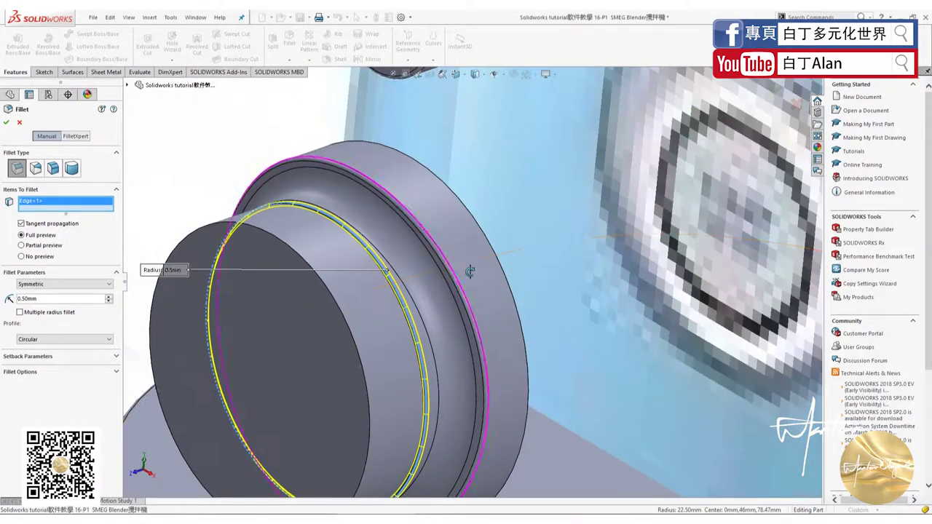
pyautogui.click(7, 123)
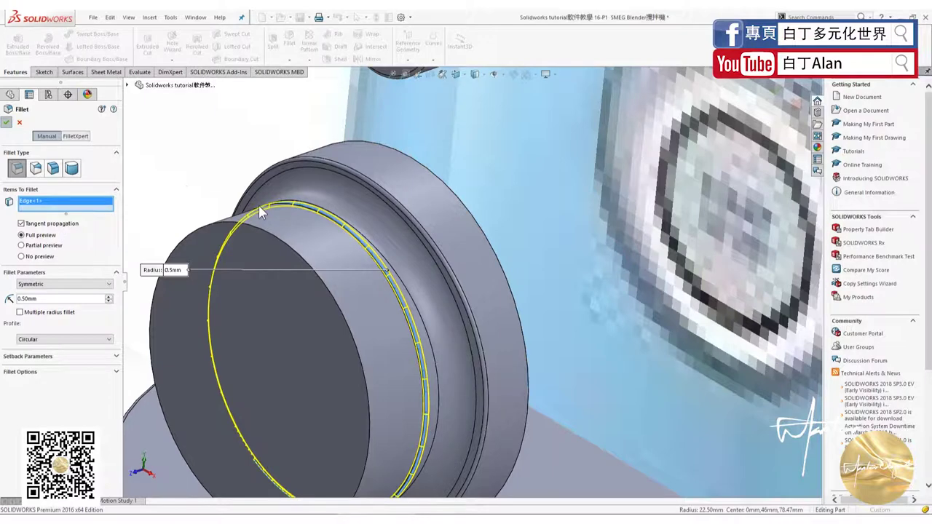
# Fillet both remaining ring edges beside the groove at 0.5 mm, creating Fillet10
pyautogui.moveTo(364, 267)
pyautogui.mouseDown(button='middle')
pyautogui.moveTo(348, 289)
pyautogui.moveTo(343, 158)
pyautogui.mouseUp(button='middle')
pyautogui.moveTo(304, 110); pyautogui.dragTo(289, 44, button='middle')
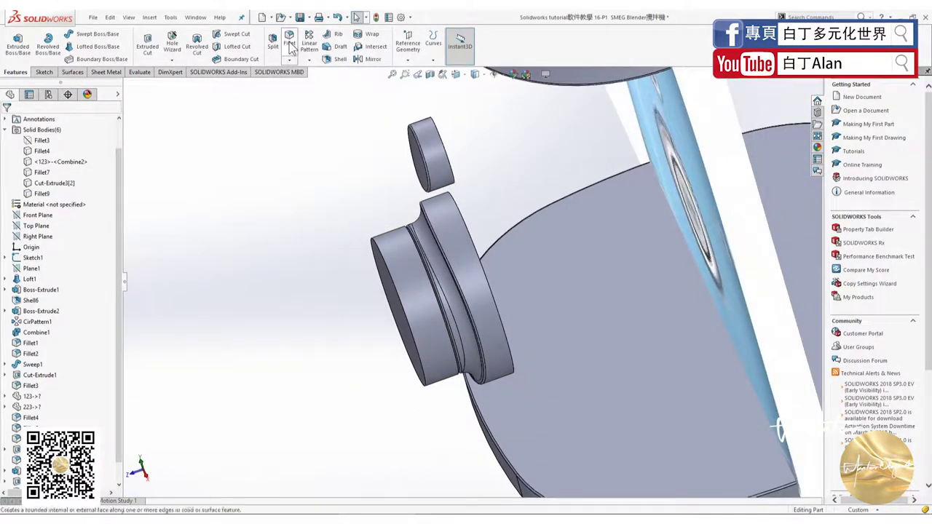
pyautogui.click(289, 43)
pyautogui.click(426, 270)
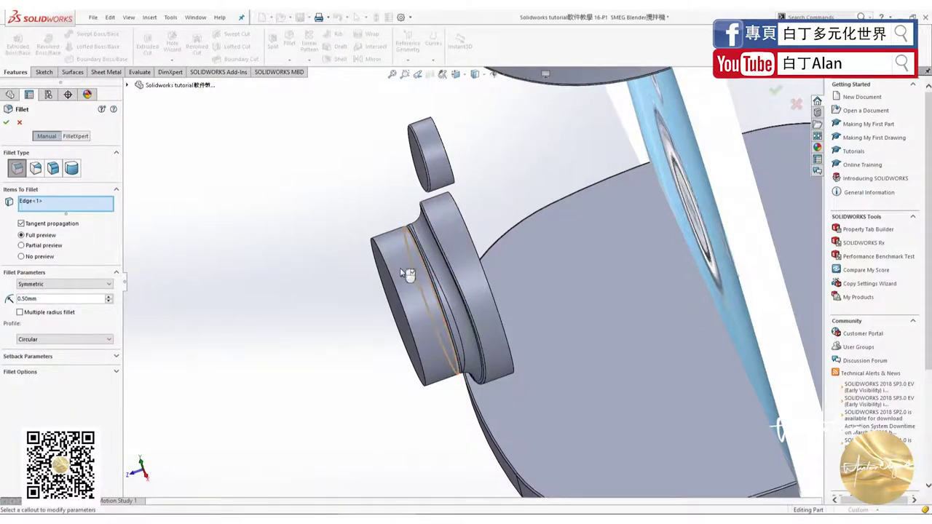
pyautogui.click(386, 269)
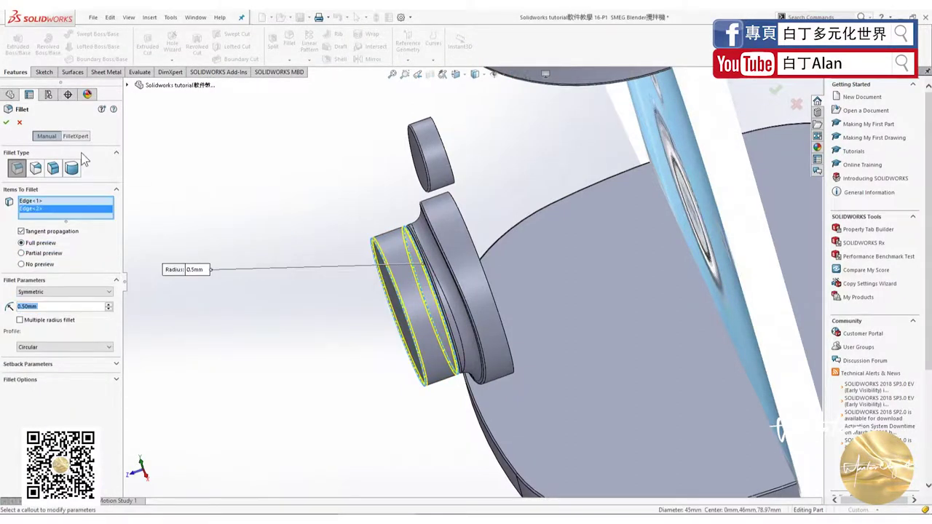
pyautogui.click(8, 123)
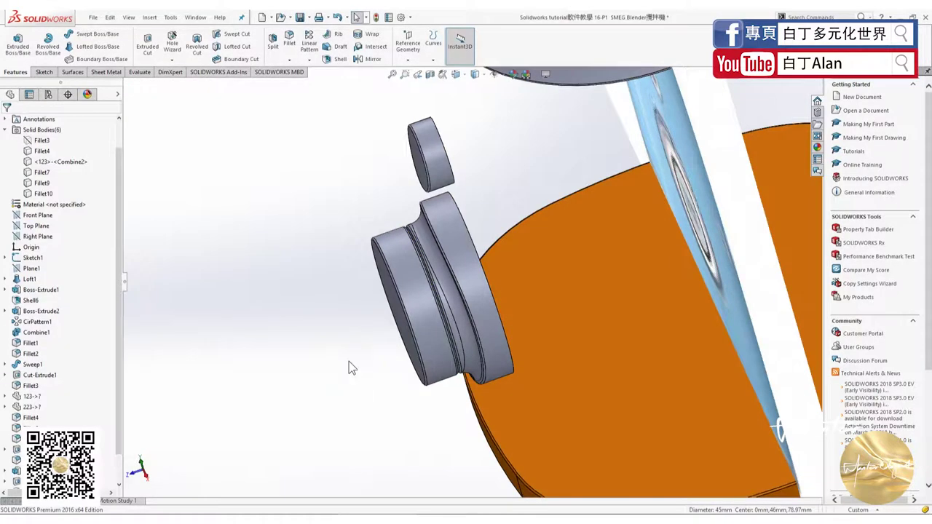
# Turn off transparency on the Fillet3 body so the blender body shows solid
pyautogui.moveTo(349, 368); pyautogui.dragTo(289, 362, button='middle')
pyautogui.scroll(1, 53, 199)
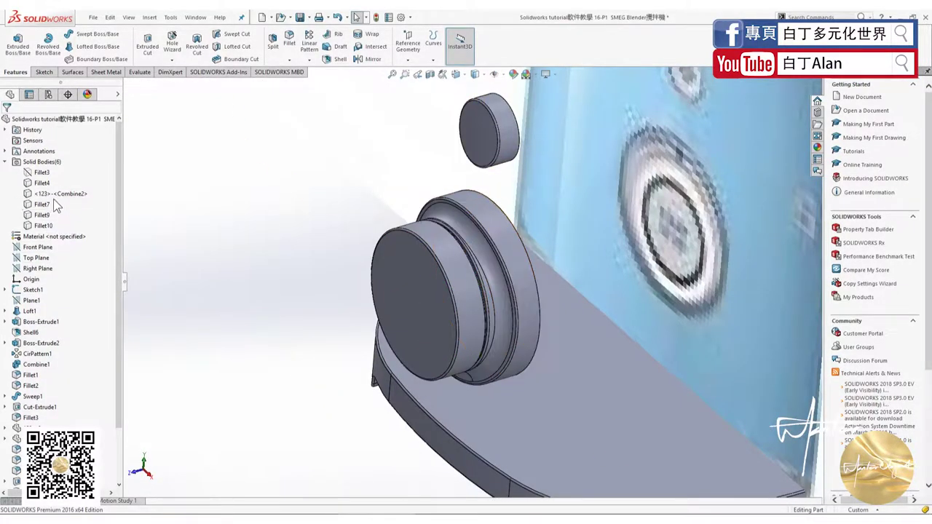
pyautogui.rightClick(41, 172)
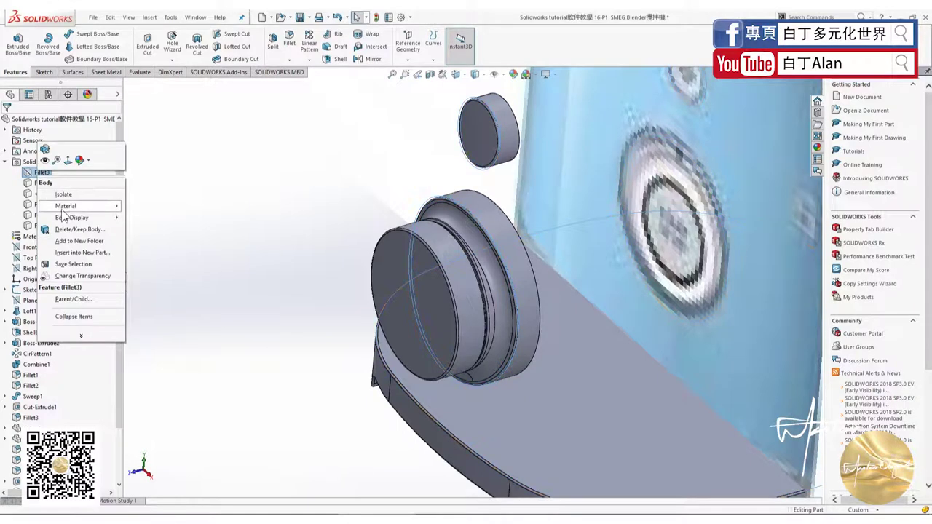
pyautogui.click(46, 165)
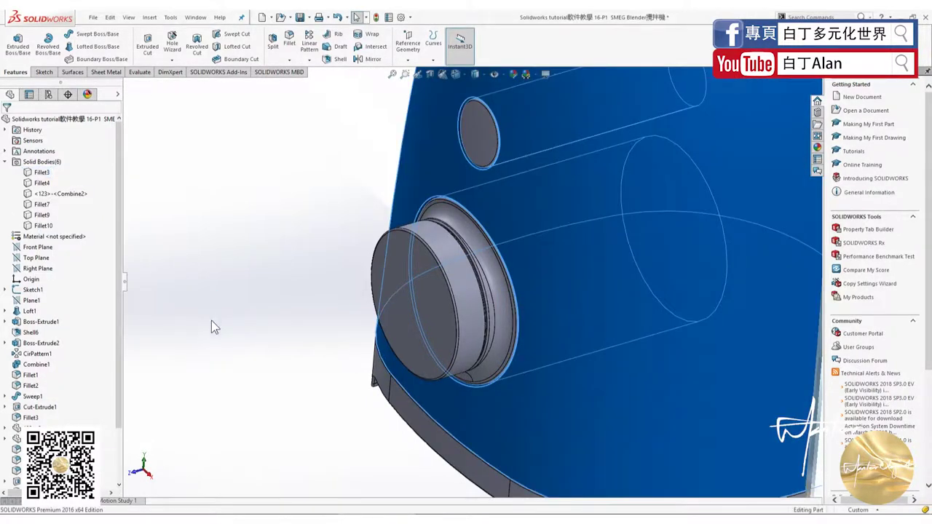
pyautogui.click(211, 320)
pyautogui.scroll(-3, 218, 327)
pyautogui.scroll(3, 477, 210)
pyautogui.scroll(-3, 491, 245)
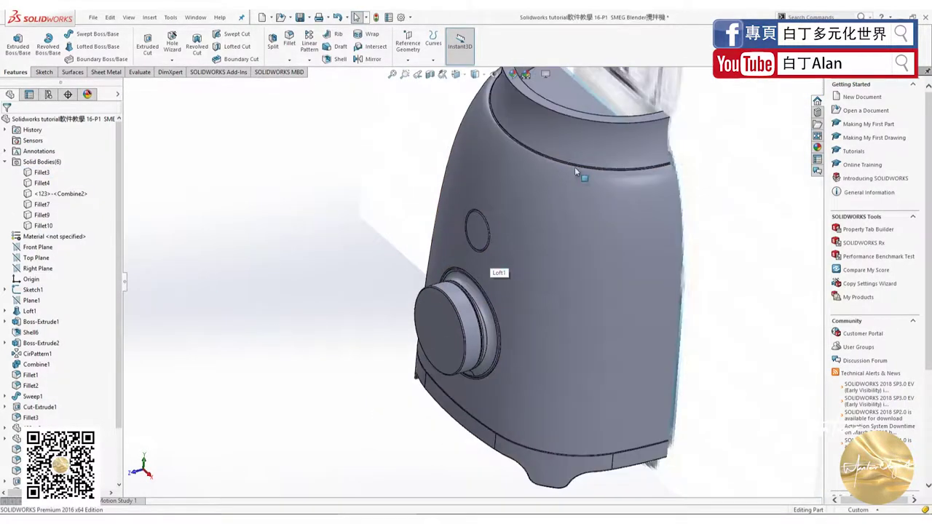
pyautogui.scroll(3, 481, 182)
pyautogui.scroll(2, 473, 175)
pyautogui.scroll(2, 459, 167)
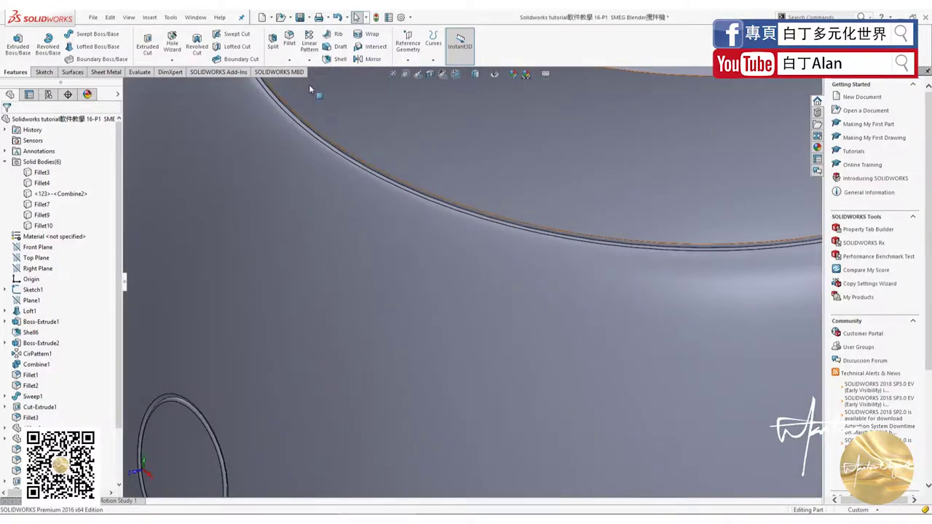
pyautogui.scroll(-3, 386, 266)
pyautogui.scroll(-1, 412, 334)
pyautogui.scroll(1, 433, 288)
pyautogui.scroll(-3, 433, 288)
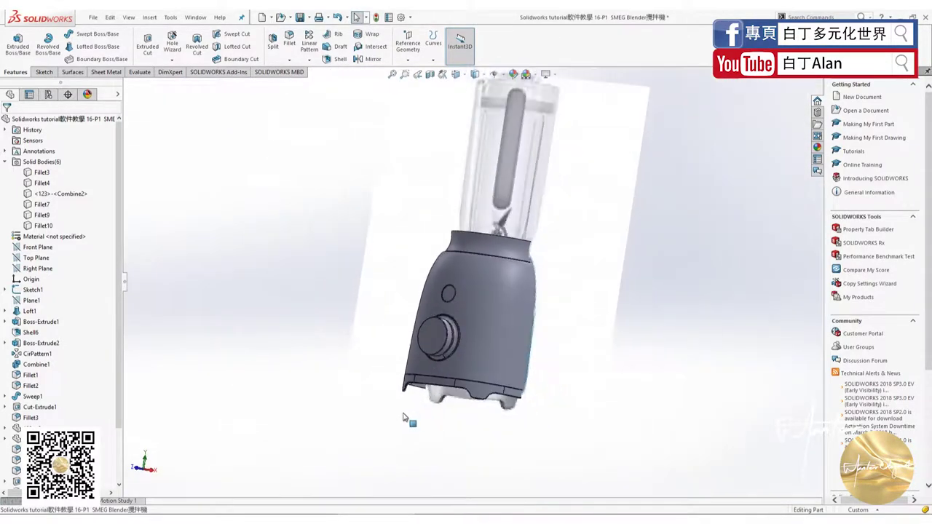
pyautogui.scroll(3, 419, 306)
pyautogui.scroll(2, 407, 313)
pyautogui.scroll(1, 406, 315)
pyautogui.scroll(2, 406, 315)
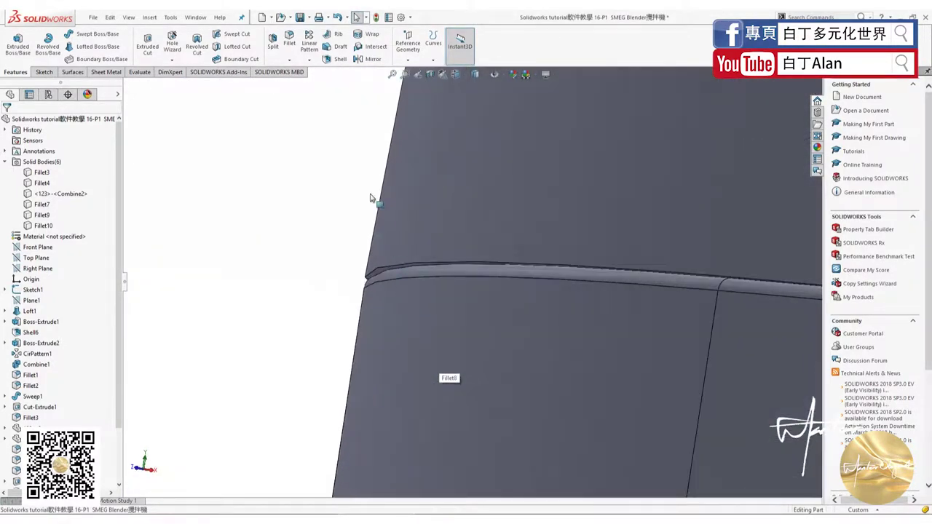
# Fillet the upper body rim edge at 0.5 mm (Fillet11) and compare with the reference photo
pyautogui.click(289, 40)
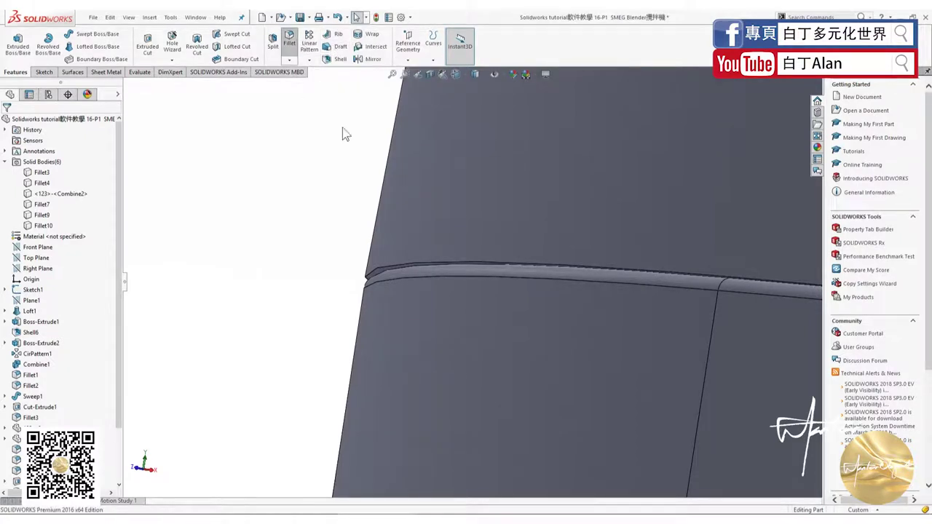
pyautogui.click(373, 267)
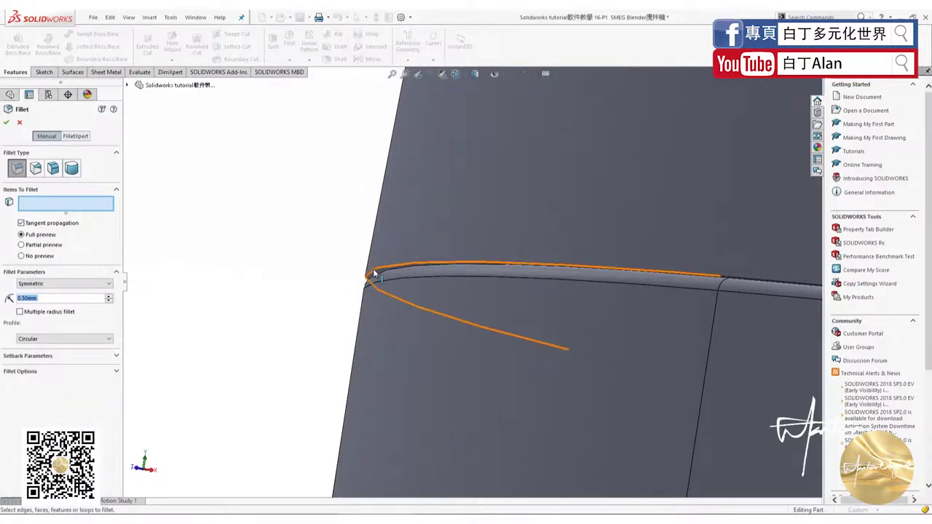
pyautogui.click(6, 122)
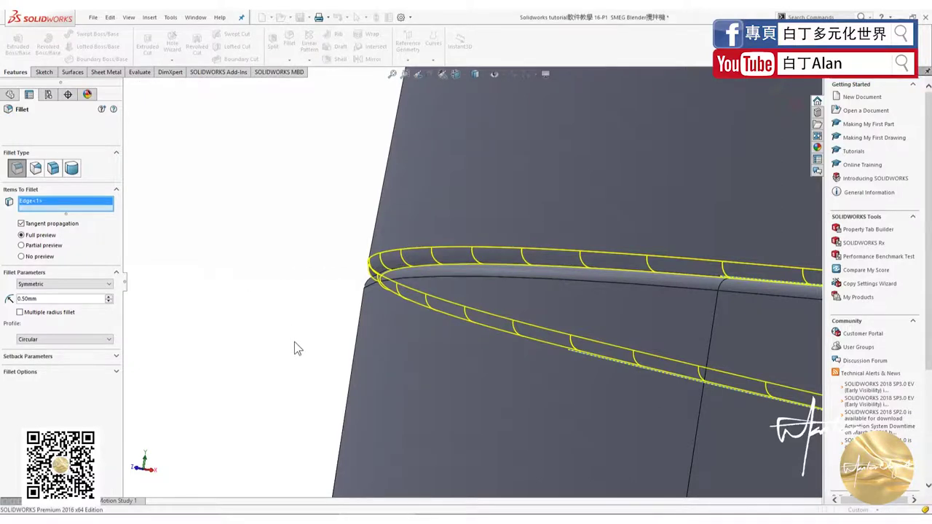
pyautogui.moveTo(357, 374)
pyautogui.mouseDown(button='middle')
pyautogui.moveTo(366, 333)
pyautogui.moveTo(622, 323)
pyautogui.mouseUp(button='middle')
pyautogui.scroll(5, 586, 327)
pyautogui.scroll(3, 598, 244)
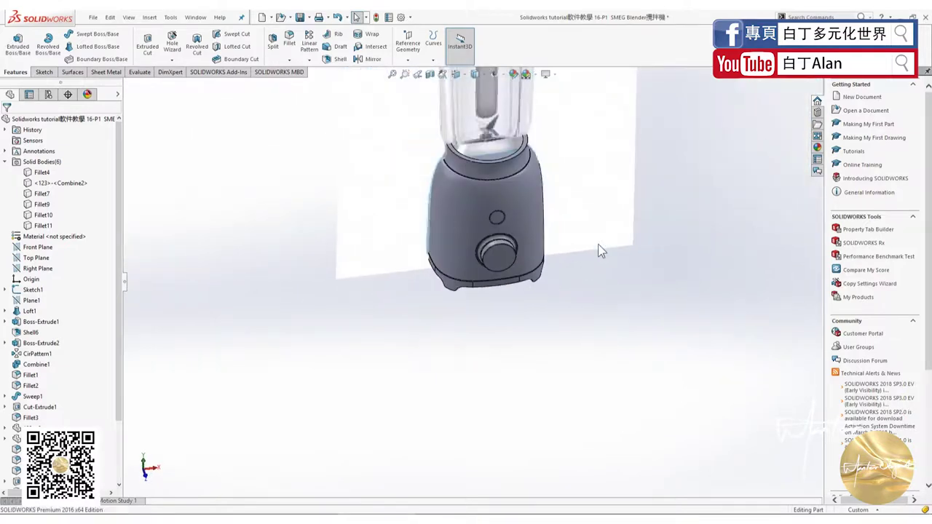
pyautogui.moveTo(598, 244); pyautogui.dragTo(551, 253, button='middle')
pyautogui.hotkey('alt', 'Tab')
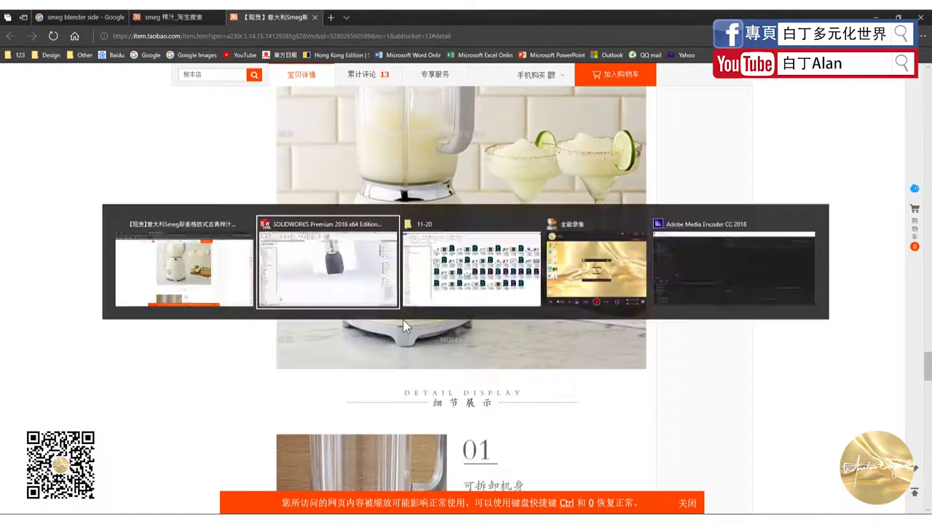
pyautogui.hotkey('alt', 'Tab')
pyautogui.scroll(-3, 513, 274)
pyautogui.scroll(-3, 514, 275)
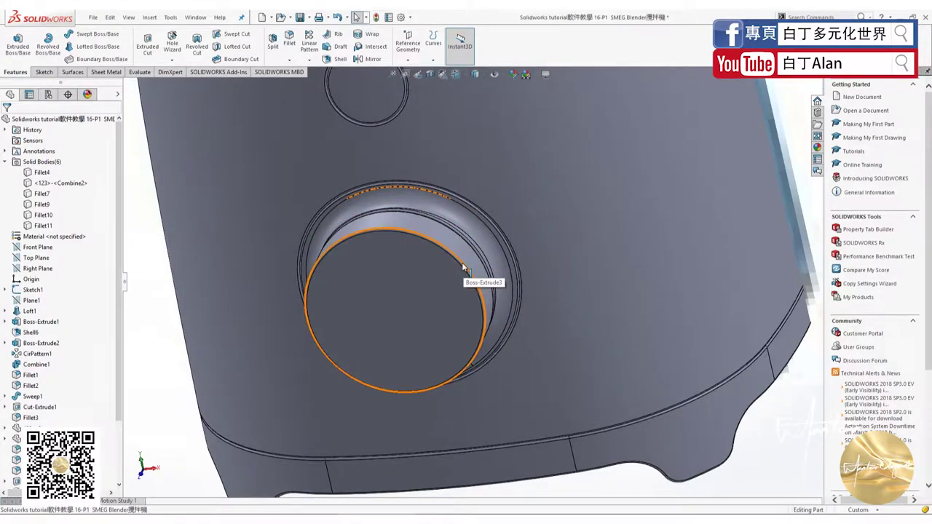
pyautogui.hotkey('alt', 'Tab')
pyautogui.hotkey('alt', 'Tab')
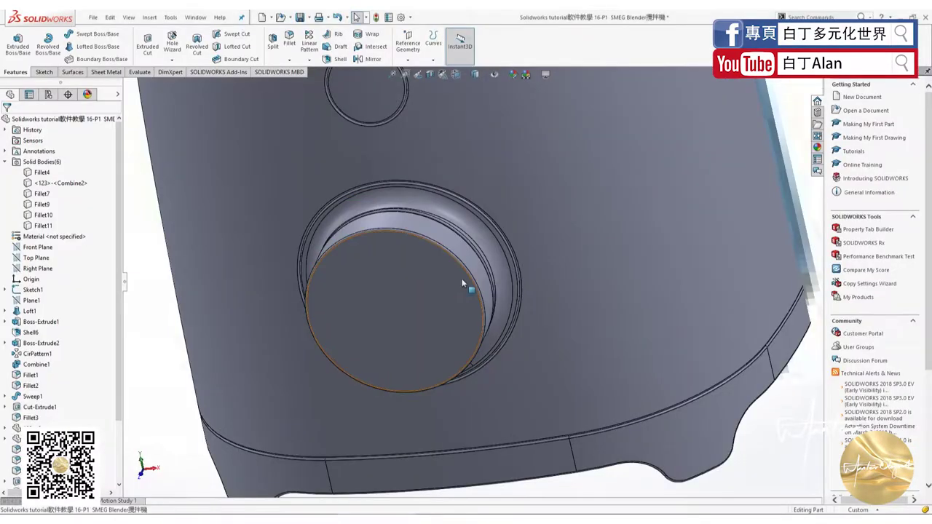
pyautogui.scroll(-3, 461, 278)
pyautogui.moveTo(461, 278); pyautogui.dragTo(442, 236, button='middle')
pyautogui.click(452, 226)
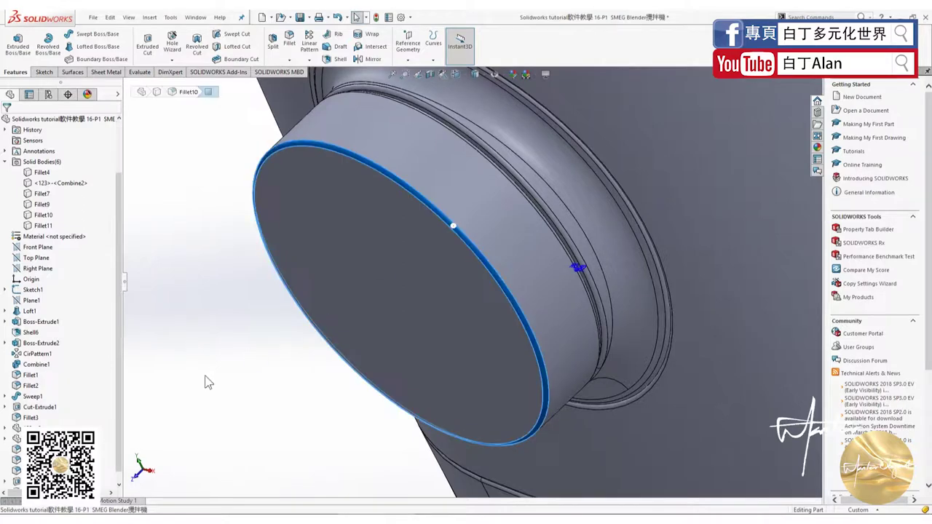
pyautogui.rightClick(22, 299)
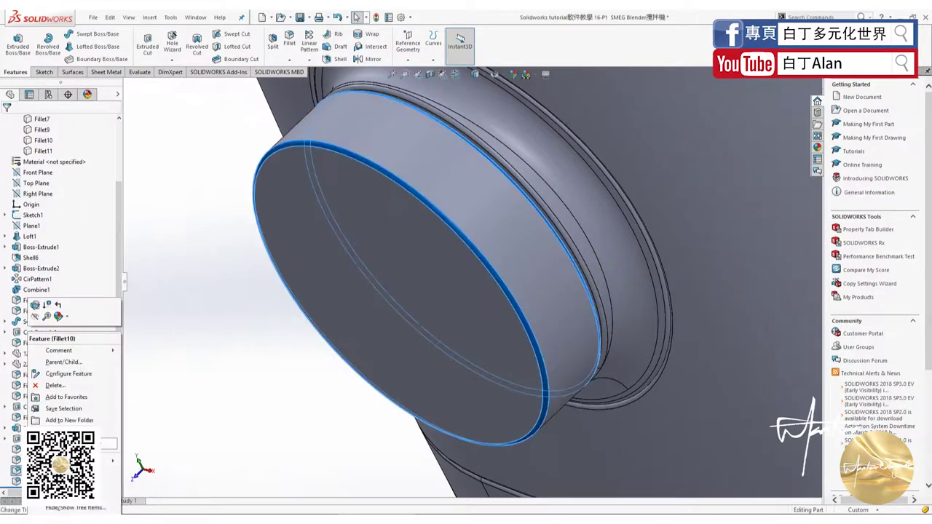
pyautogui.click(42, 310)
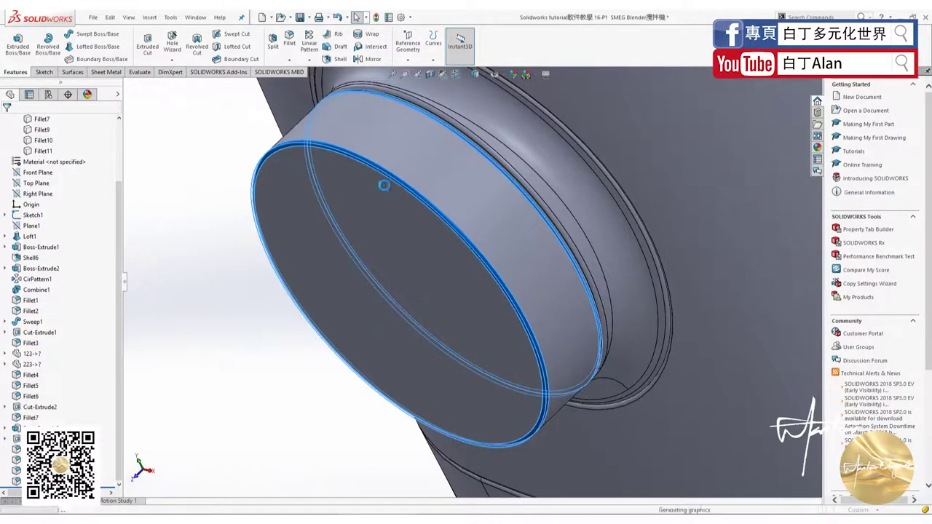
pyautogui.click(395, 185)
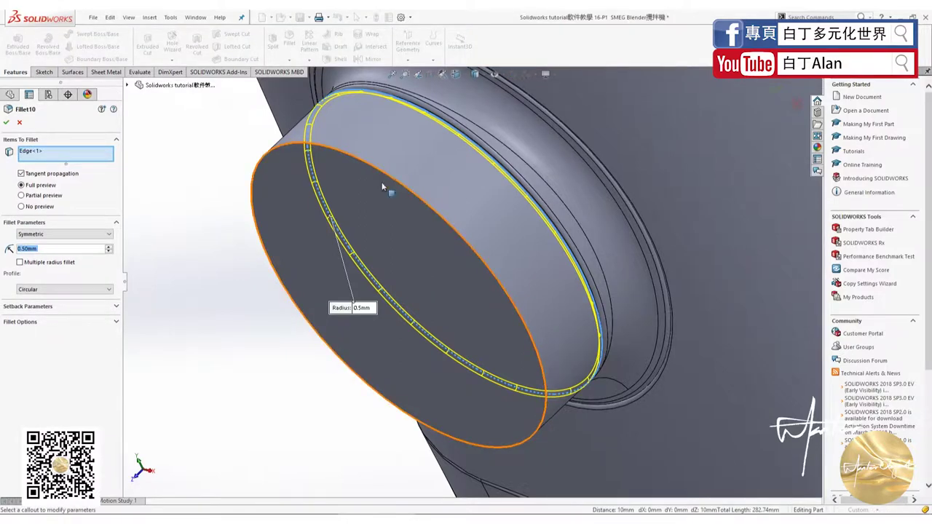
pyautogui.click(6, 124)
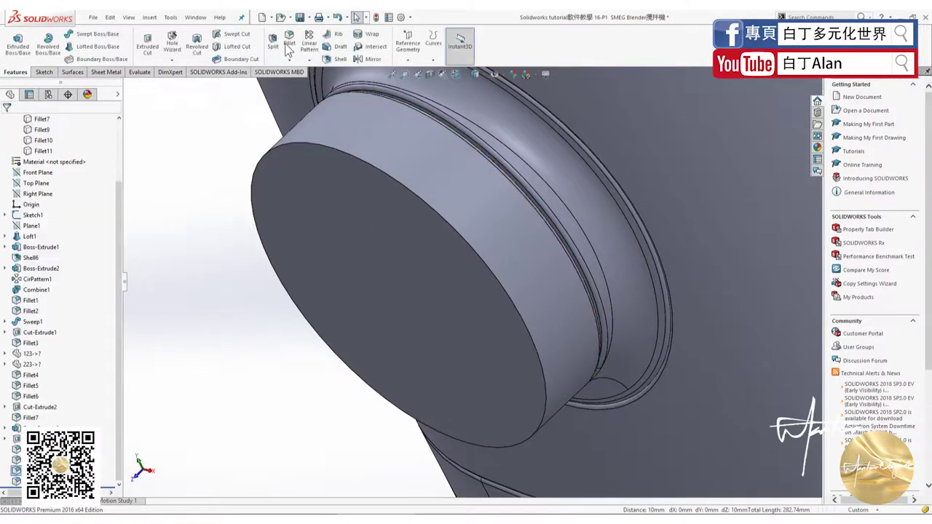
pyautogui.press('Return')
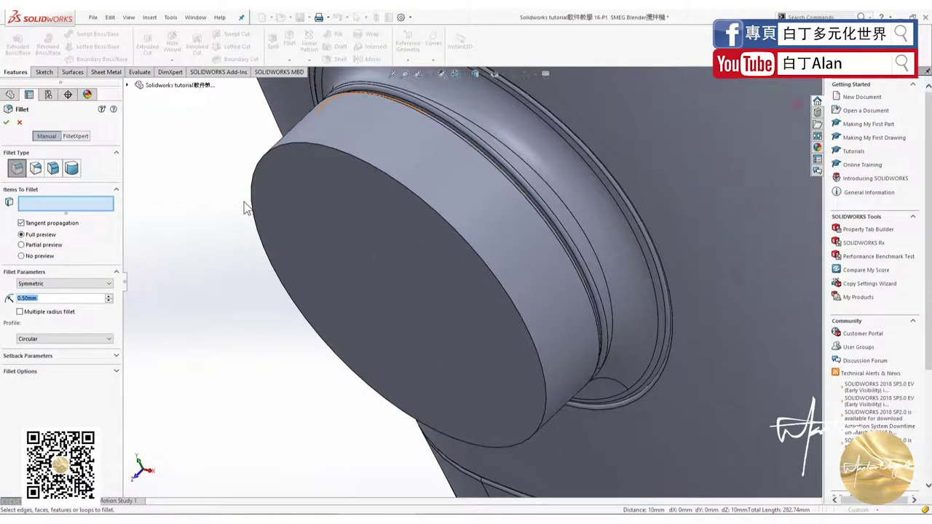
pyautogui.write('4')
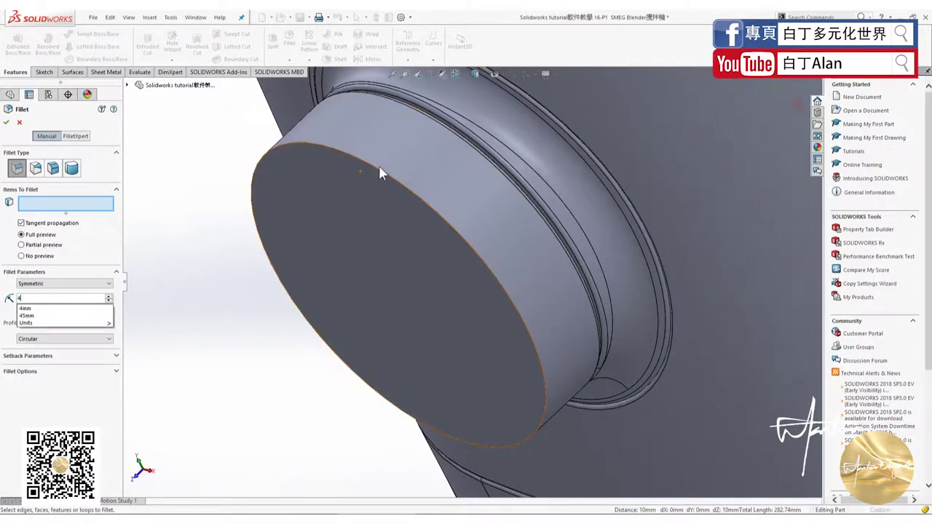
pyautogui.click(380, 173)
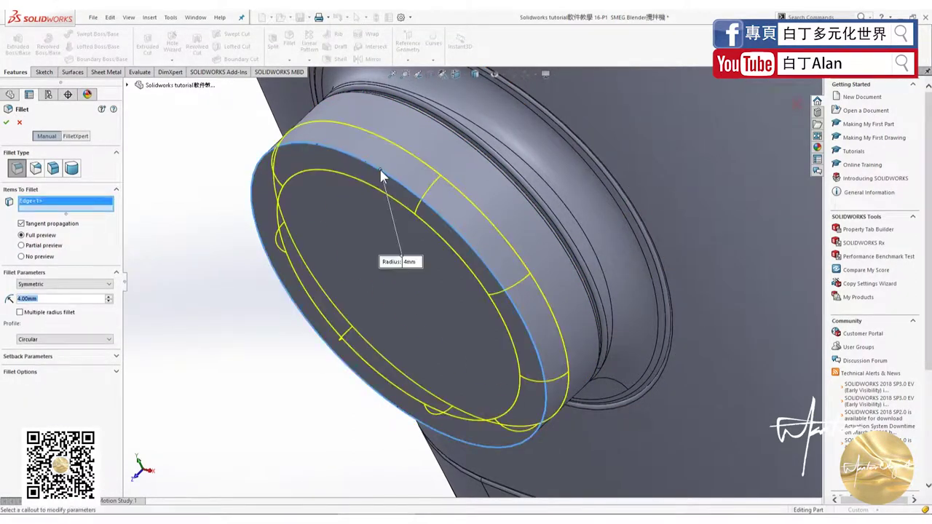
pyautogui.click(6, 123)
pyautogui.moveTo(277, 298); pyautogui.dragTo(356, 242, button='middle')
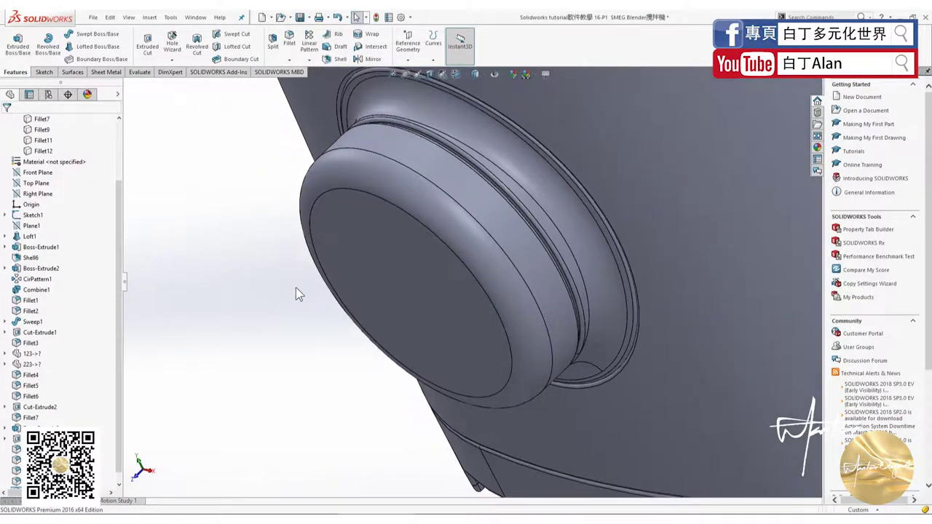
pyautogui.scroll(5, 356, 241)
pyautogui.moveTo(345, 280)
pyautogui.mouseDown(button='middle')
pyautogui.moveTo(398, 352)
pyautogui.moveTo(379, 366)
pyautogui.moveTo(459, 269)
pyautogui.mouseUp(button='middle')
pyautogui.scroll(3, 379, 366)
pyautogui.scroll(-3, 468, 252)
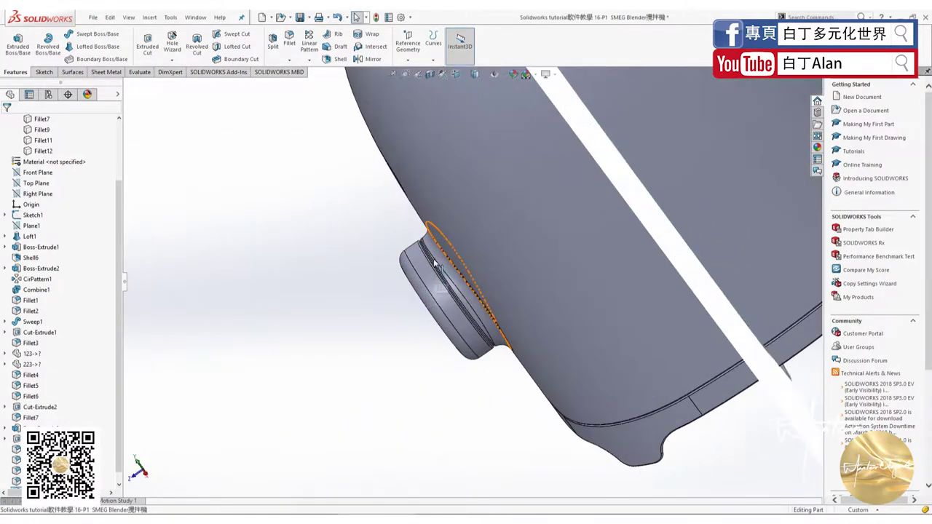
# Compare the Taobao product photo's front knob, then view the model's knob face head-on
pyautogui.hotkey('alt', 'Tab')
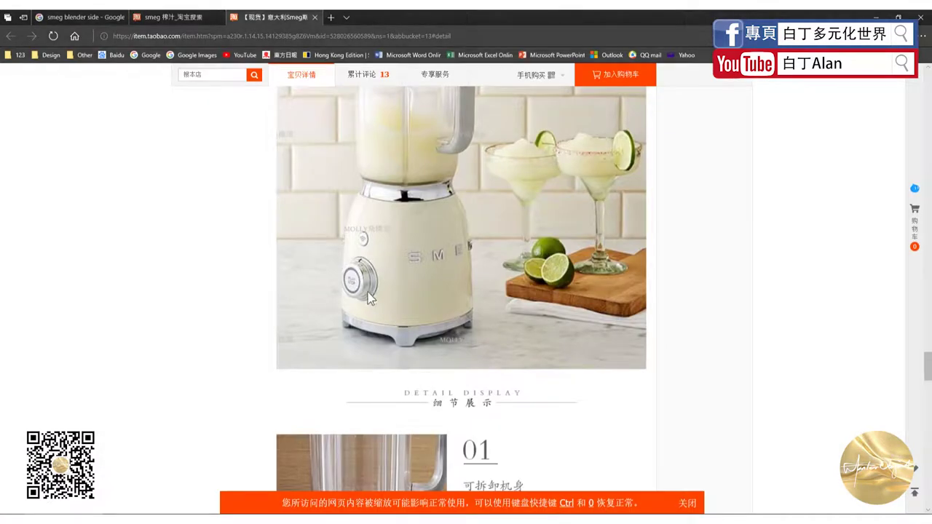
pyautogui.hotkey('alt', 'Tab')
pyautogui.moveTo(442, 265); pyautogui.dragTo(389, 297, button='middle')
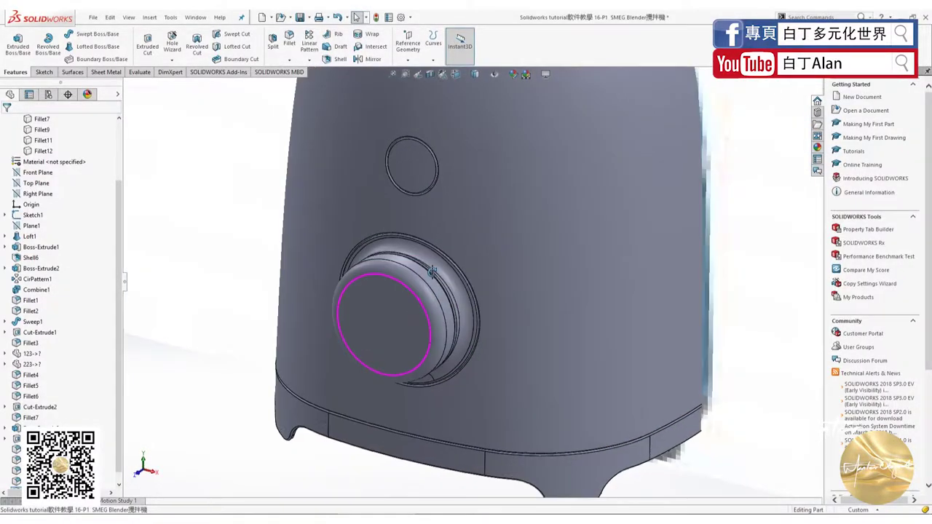
pyautogui.hotkey('alt', 'Tab')
pyautogui.hotkey('alt', 'Tab')
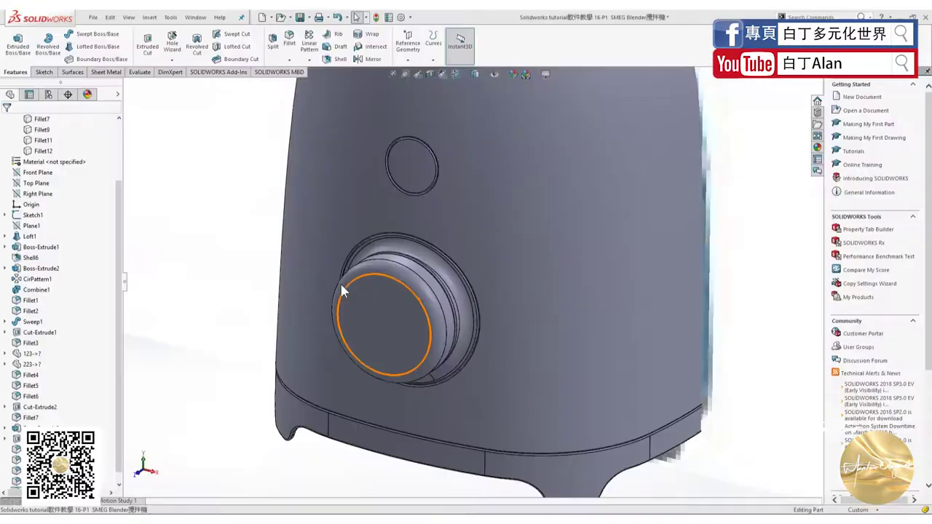
pyautogui.click(401, 322)
pyautogui.hotkey('ctrl', '8')
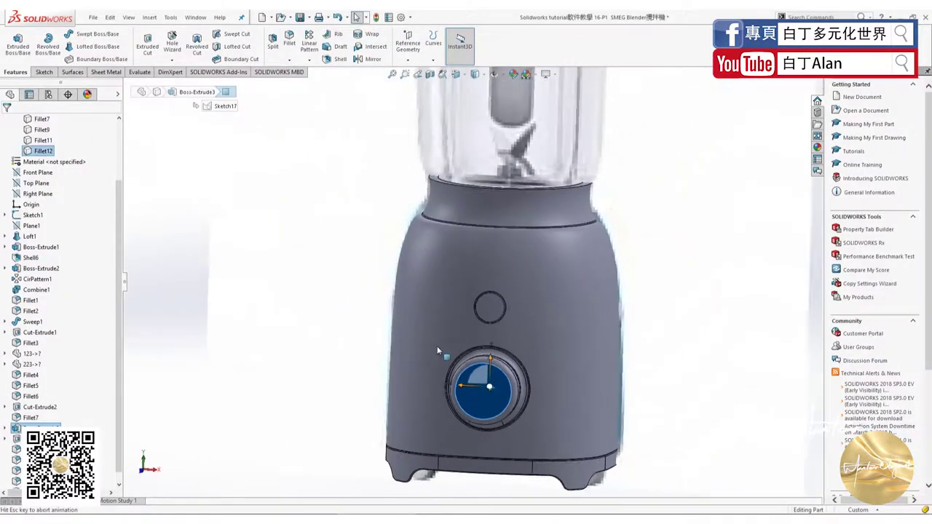
pyautogui.hotkey('alt', 'Tab')
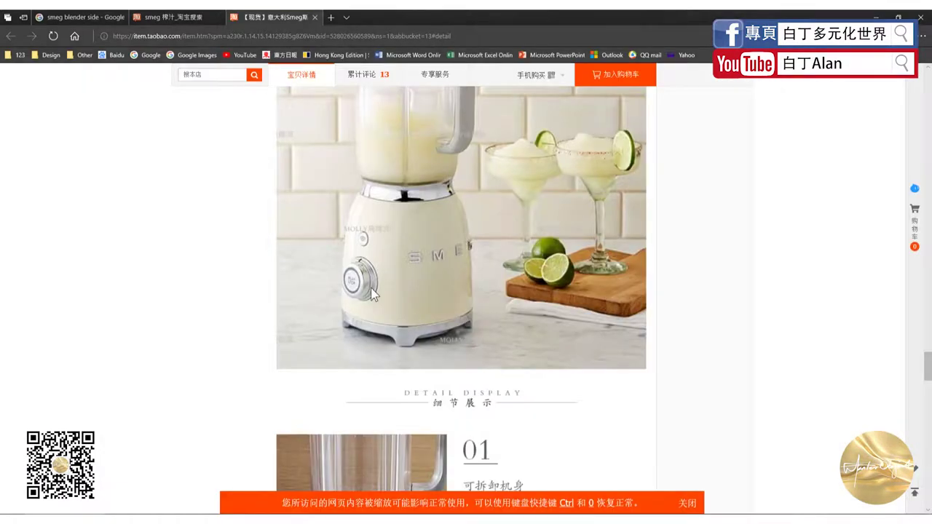
pyautogui.hotkey('alt', 'Tab')
pyautogui.click(48, 73)
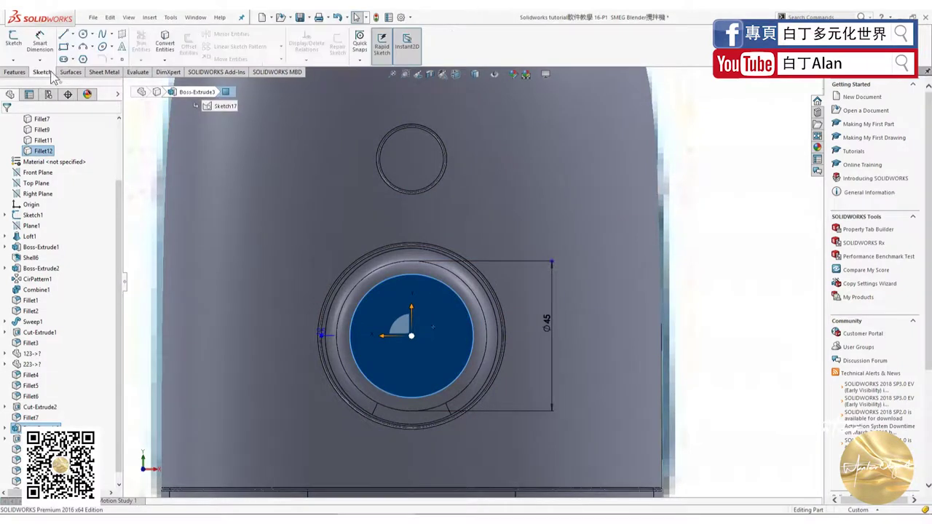
# Draw two concentric circles centred on the knob face
pyautogui.click(83, 33)
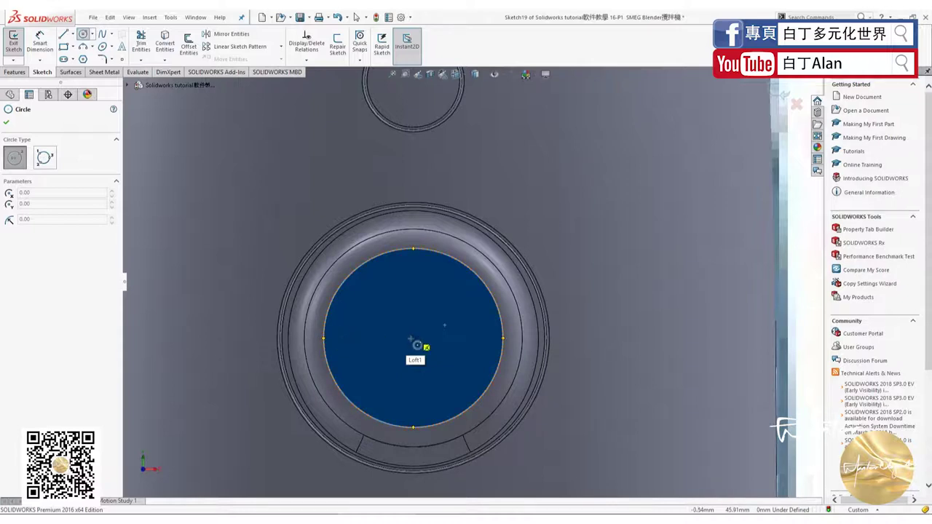
pyautogui.click(413, 337)
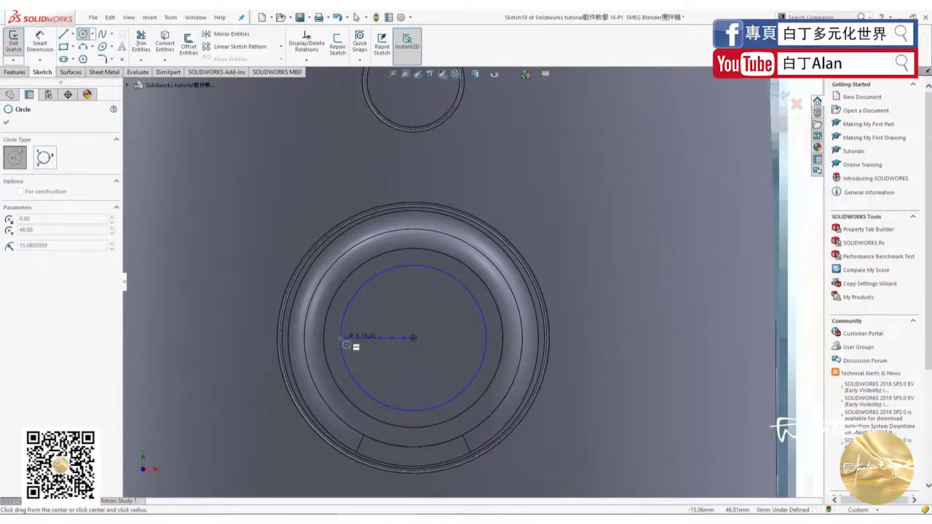
pyautogui.click(332, 342)
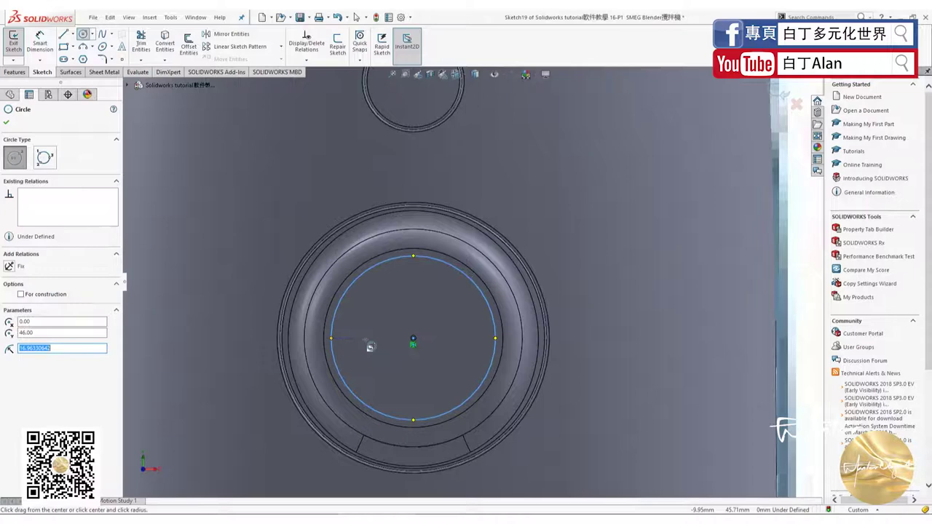
pyautogui.click(413, 338)
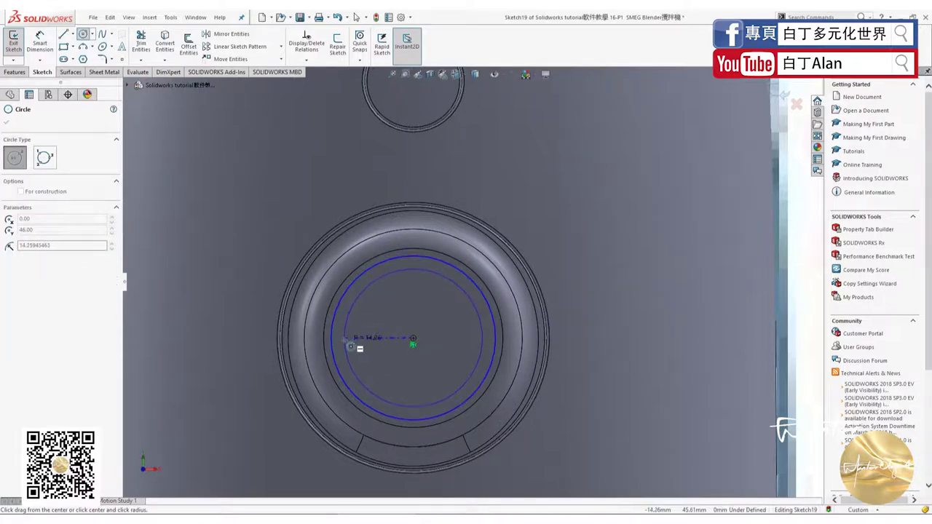
pyautogui.click(347, 340)
pyautogui.press('Escape')
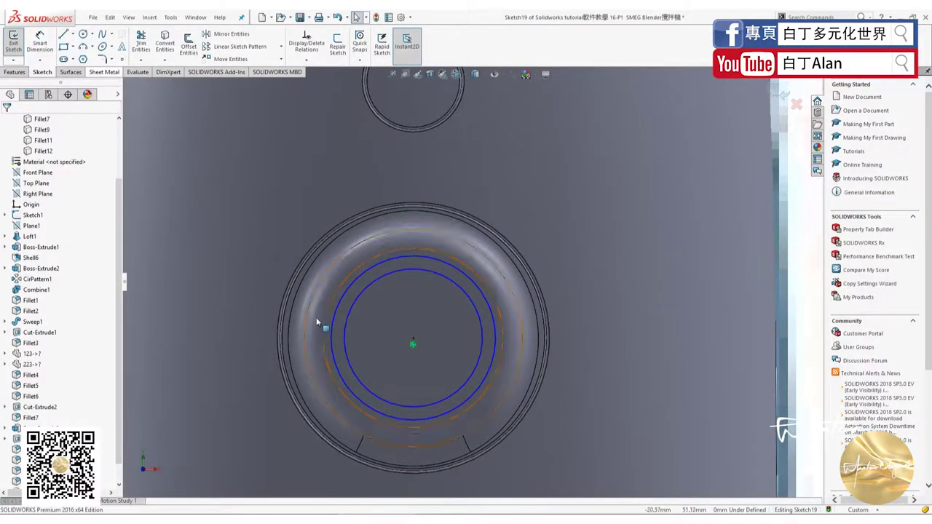
# Dimension the outer circle to Ø35 and the inner circle to Ø28
pyautogui.click(40, 42)
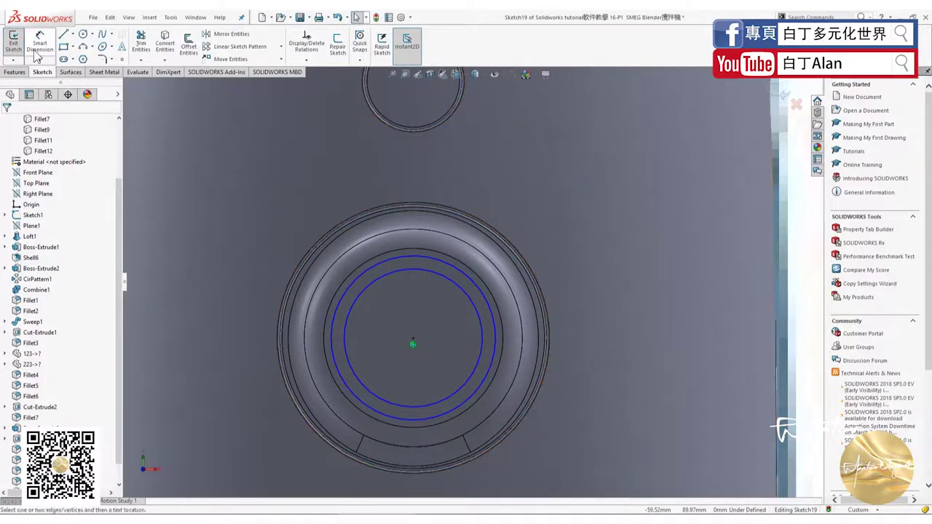
pyautogui.click(331, 329)
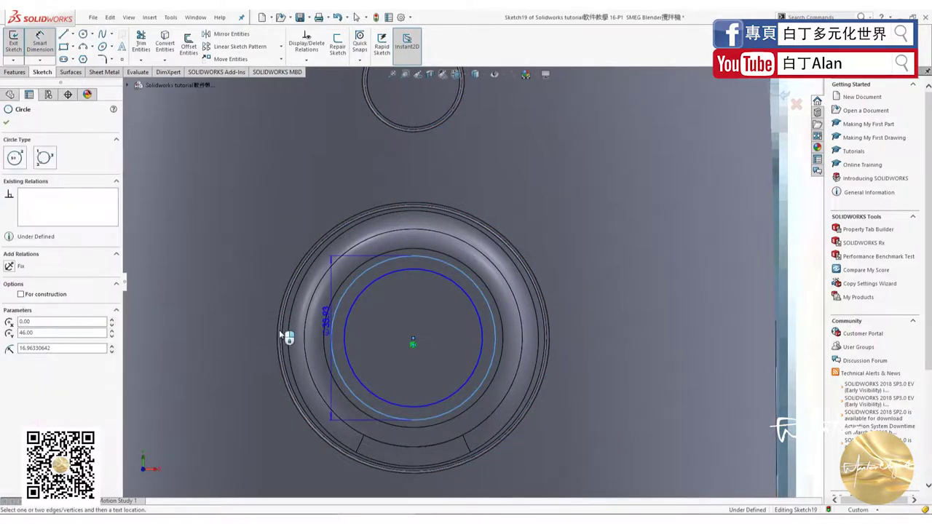
pyautogui.click(273, 333)
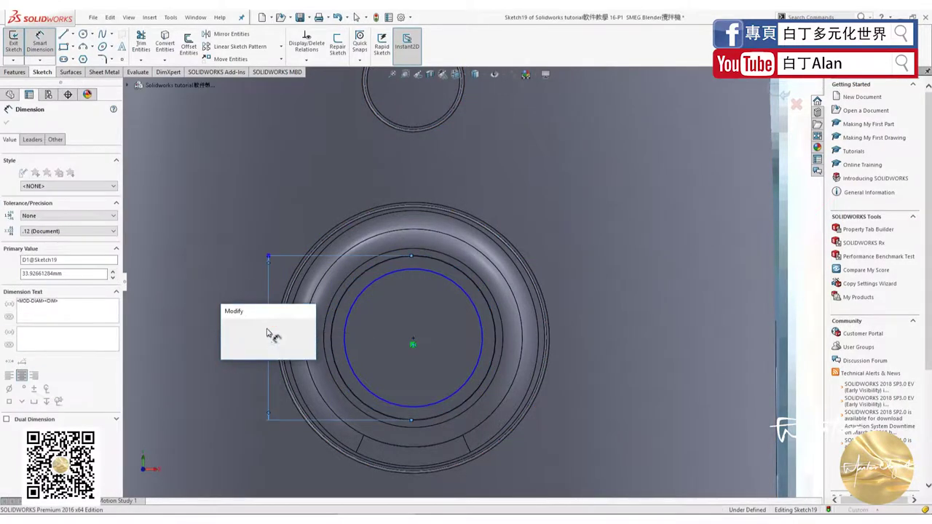
pyautogui.write('35')
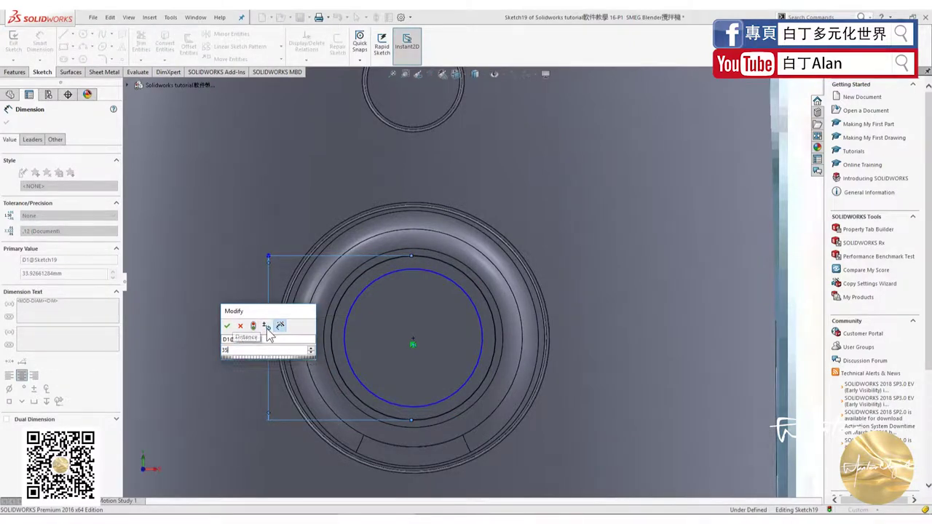
pyautogui.press('Return')
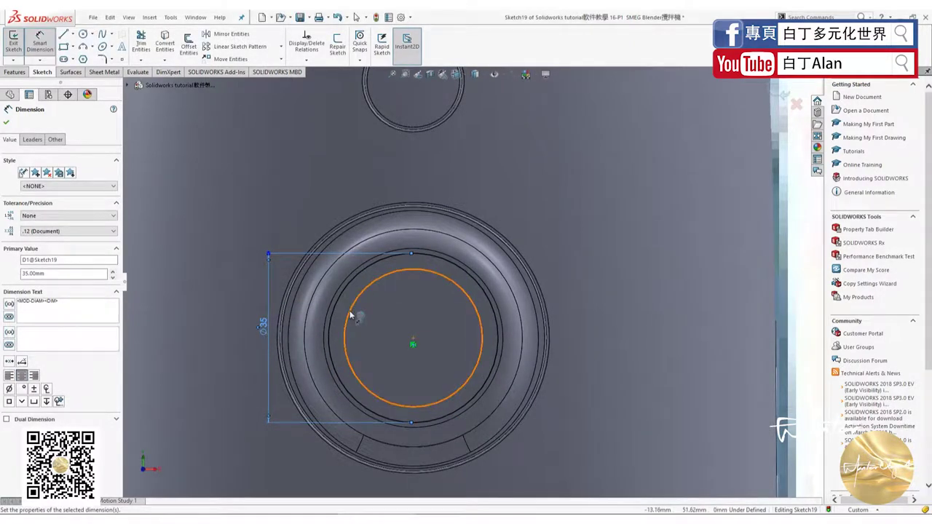
pyautogui.click(353, 311)
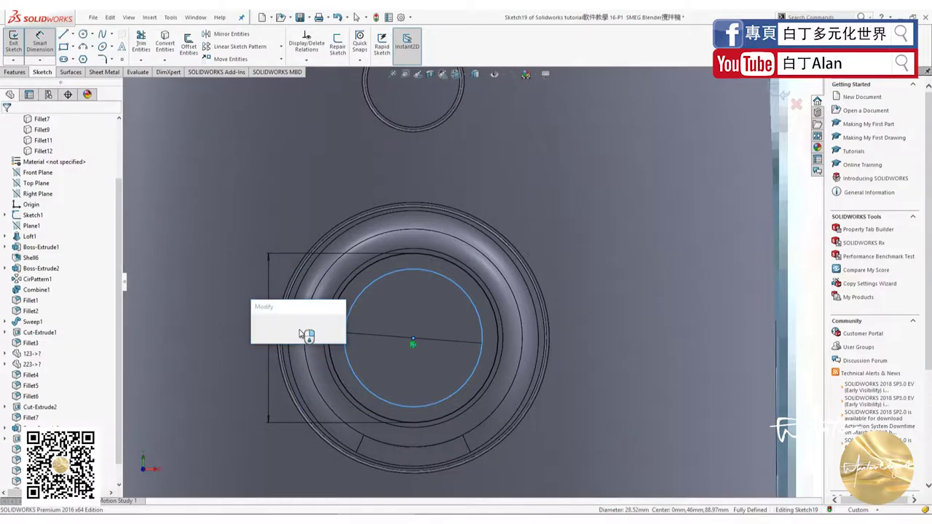
pyautogui.click(300, 333)
pyautogui.write('28')
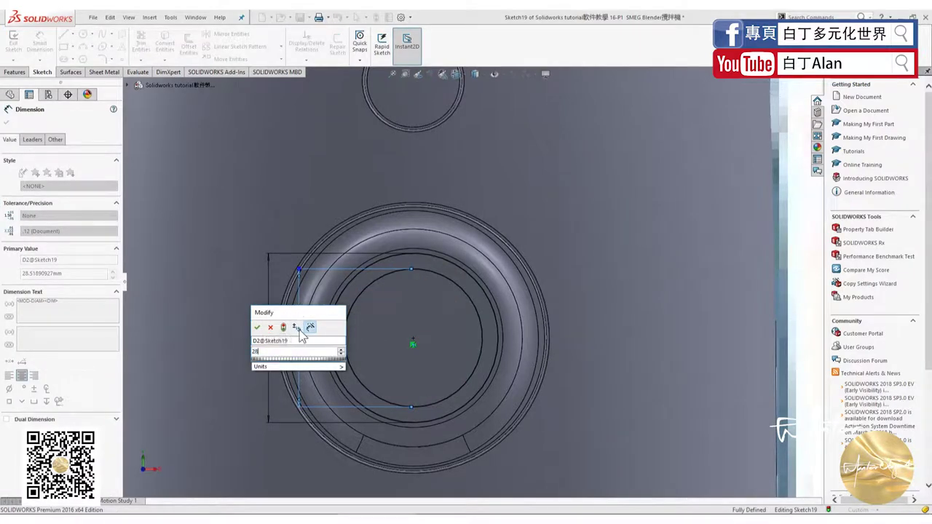
pyautogui.press('Return')
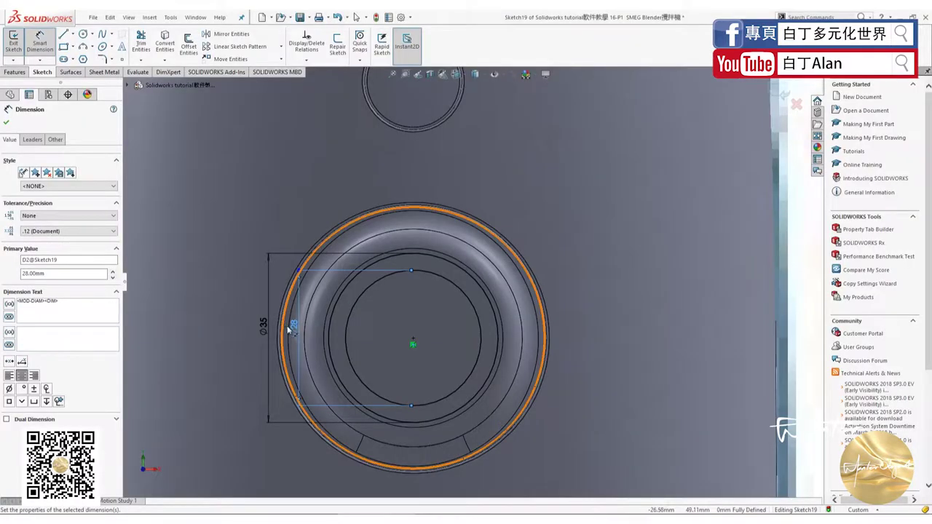
pyautogui.press('Escape')
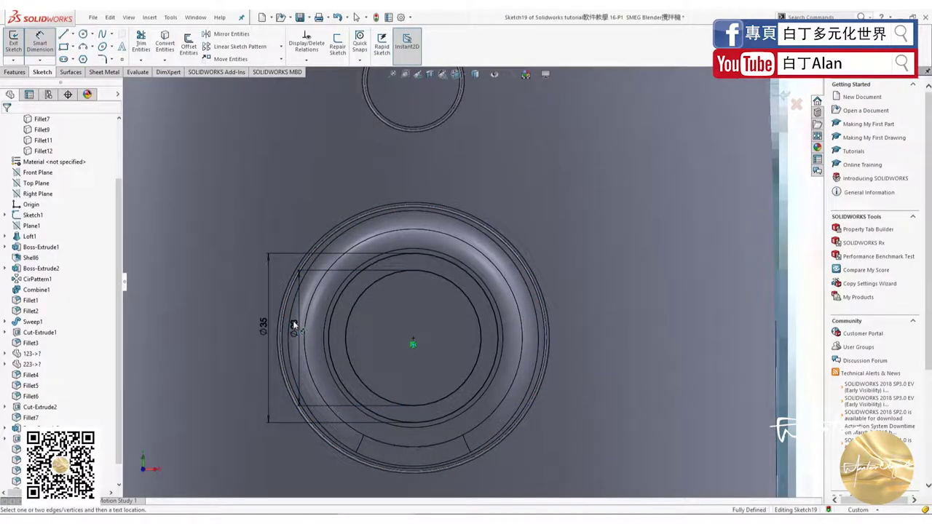
# Change the inner circle's diameter from 28 to 30
pyautogui.click(293, 325)
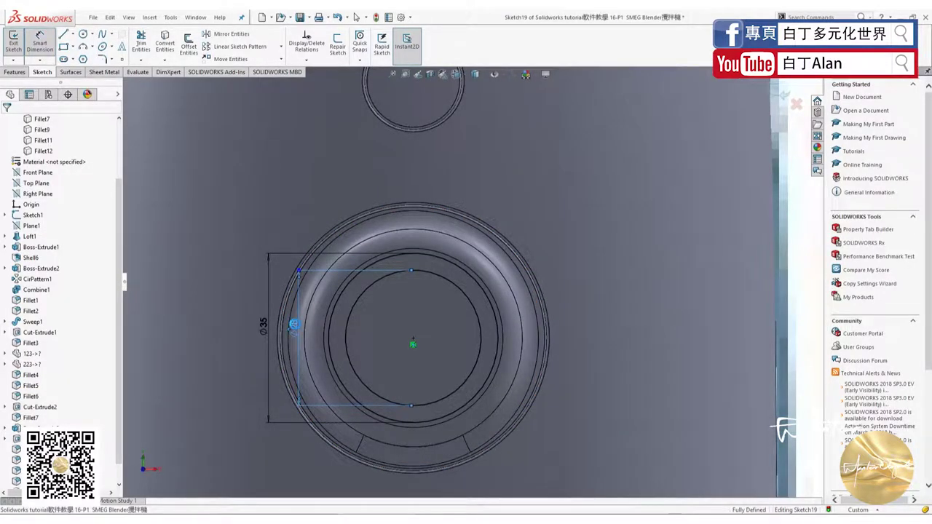
pyautogui.doubleClick(293, 325)
pyautogui.write('30')
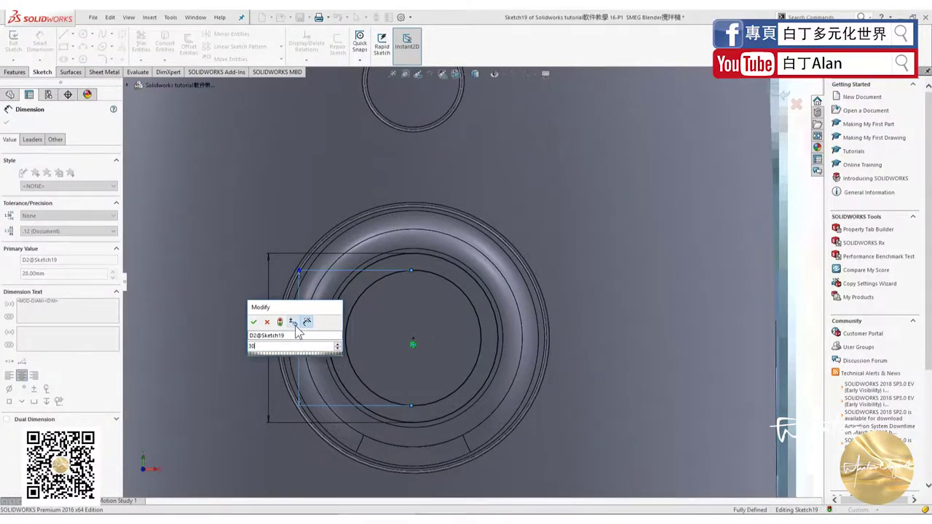
pyautogui.press('Return')
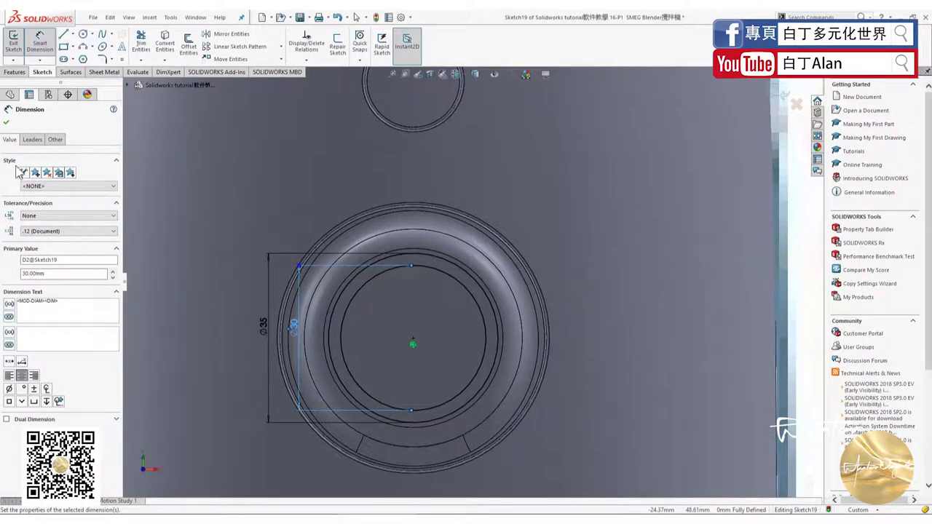
pyautogui.click(6, 123)
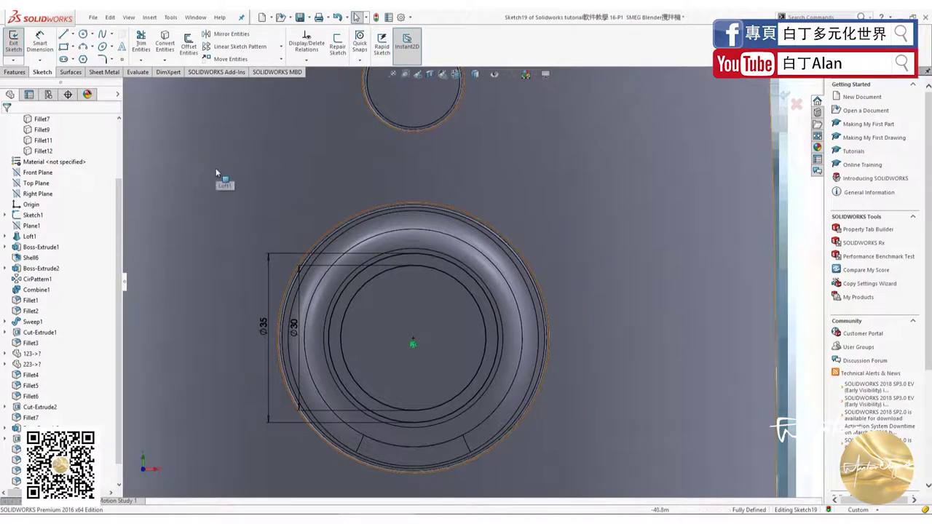
pyautogui.click(15, 71)
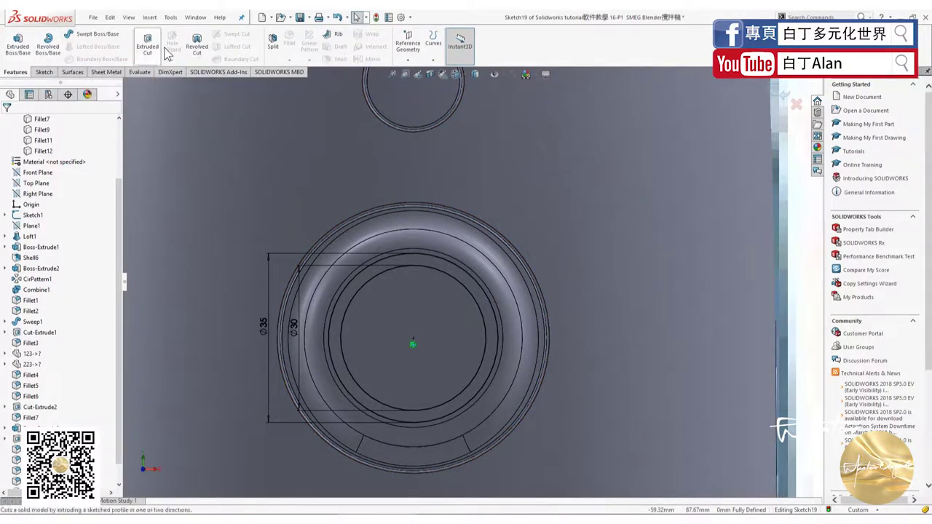
# Cut-extrude the Ø35–Ø30 ring 10 mm deep into the knob, keeping all bodies
pyautogui.click(196, 44)
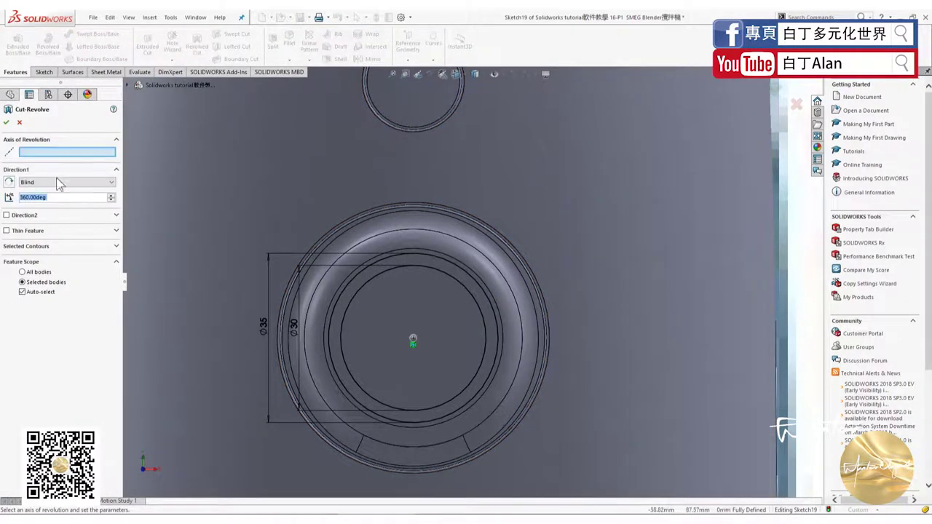
pyautogui.click(6, 123)
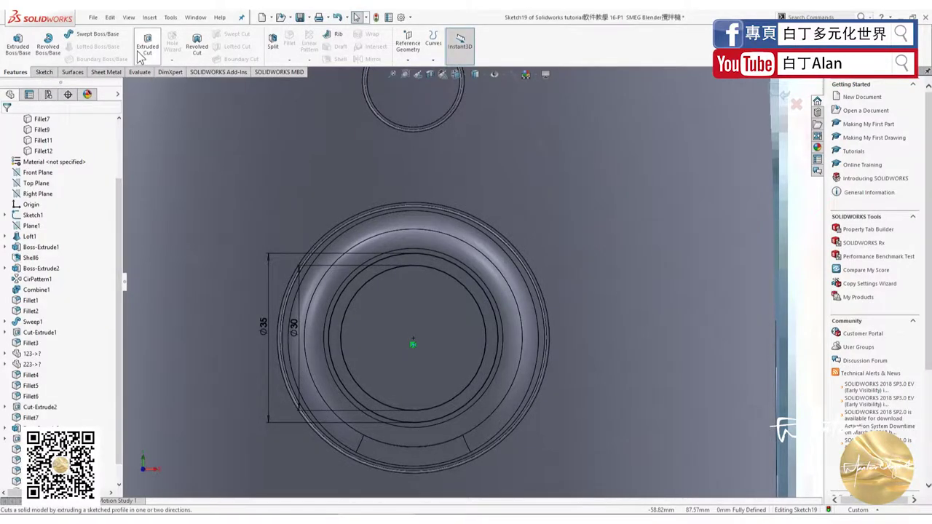
pyautogui.click(147, 44)
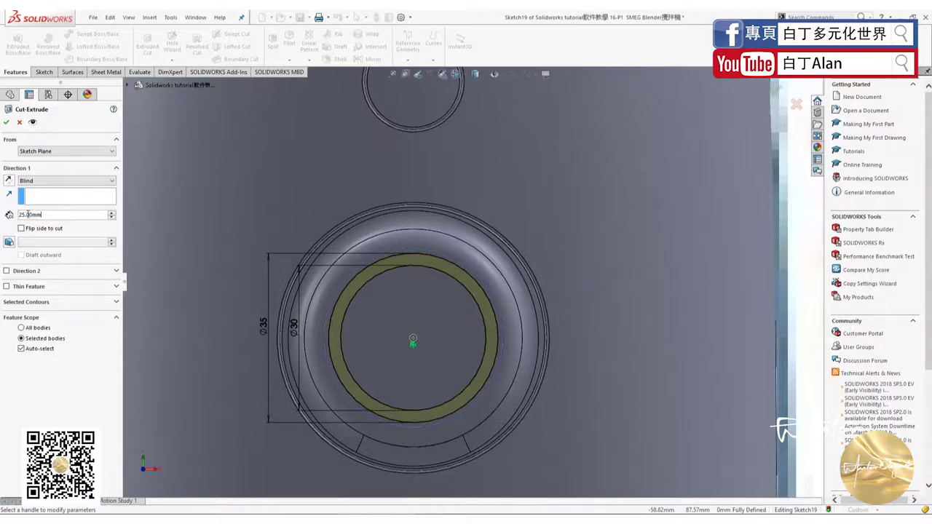
pyautogui.write('10')
pyautogui.press('Return')
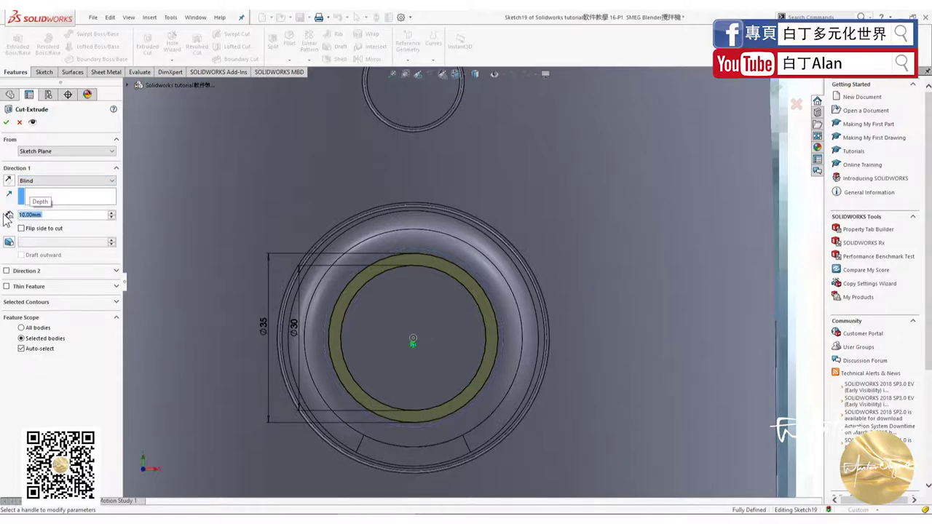
pyautogui.click(7, 122)
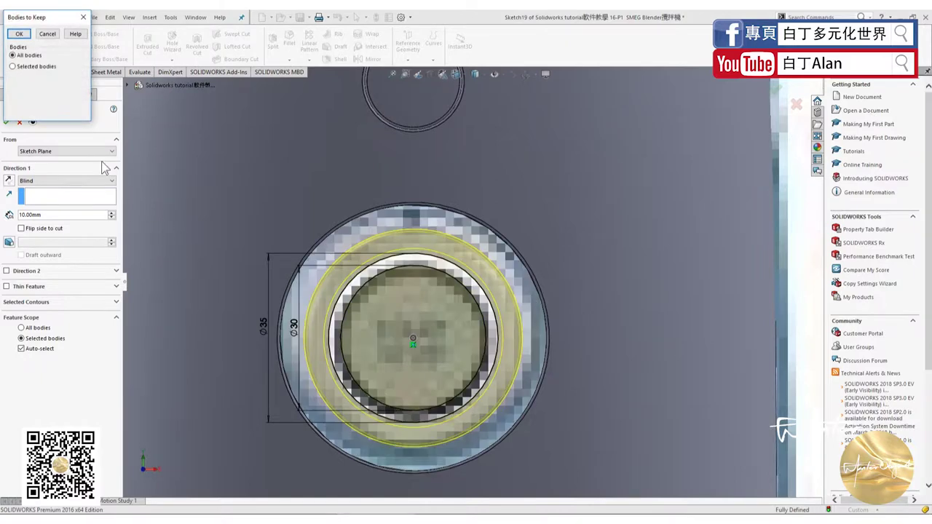
pyautogui.click(26, 36)
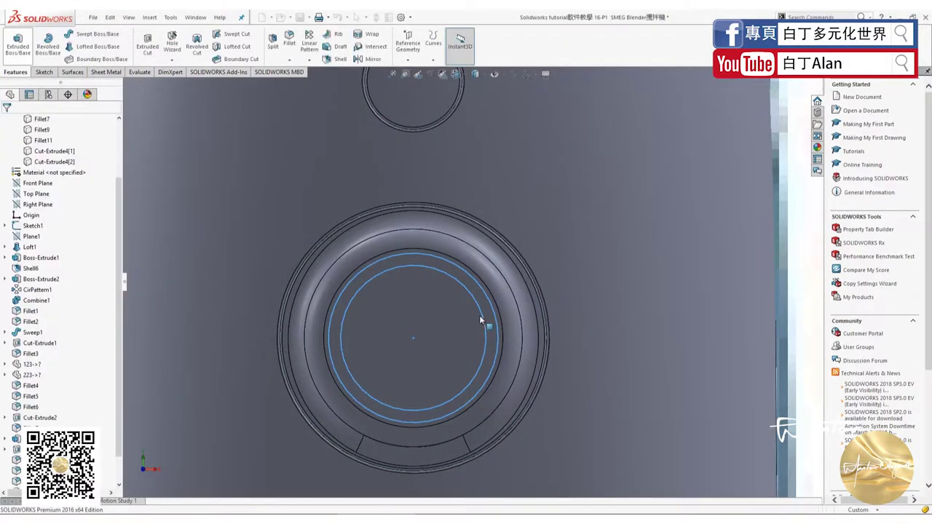
# View the knob head-on, return to an angled view, and select the knob's front face
pyautogui.moveTo(479, 315); pyautogui.dragTo(427, 331, button='middle')
pyautogui.click(426, 336)
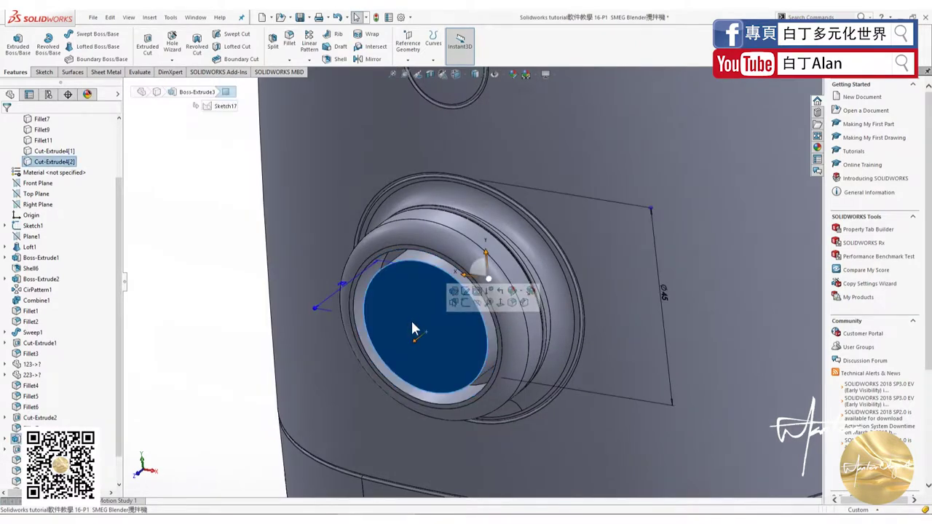
pyautogui.hotkey('ctrl', '8')
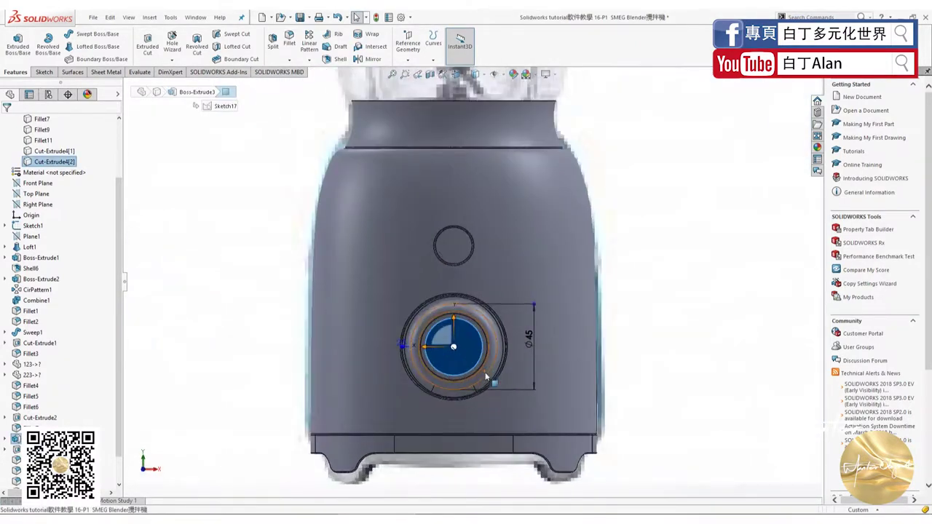
pyautogui.click(209, 209)
pyautogui.scroll(-3, 481, 345)
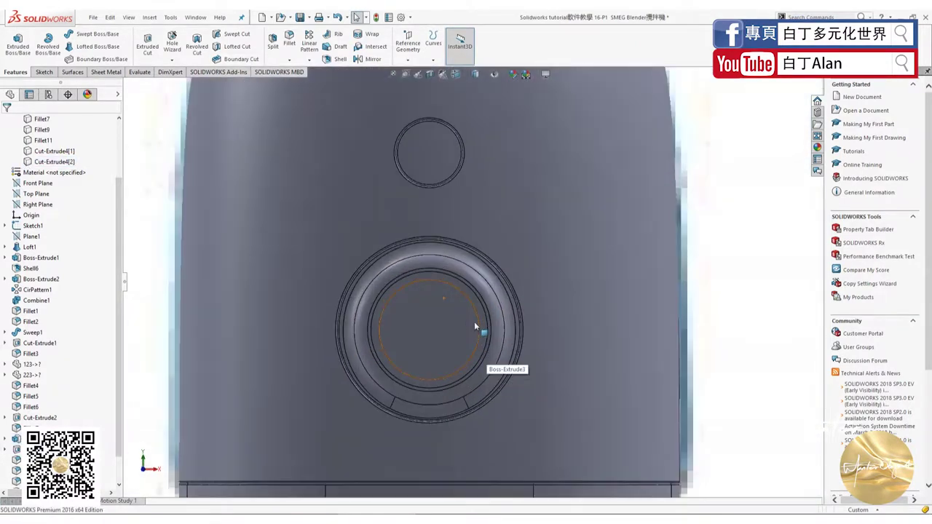
pyautogui.hotkey('ctrl', '7')
pyautogui.click(449, 321)
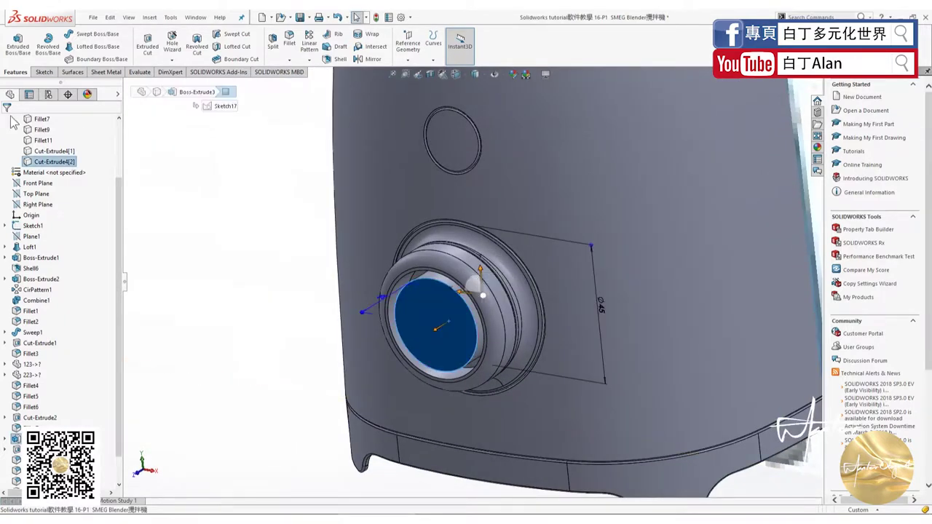
# Sketch on the knob face and offset its two groove edges into sketch circles
pyautogui.click(41, 72)
pyautogui.click(14, 40)
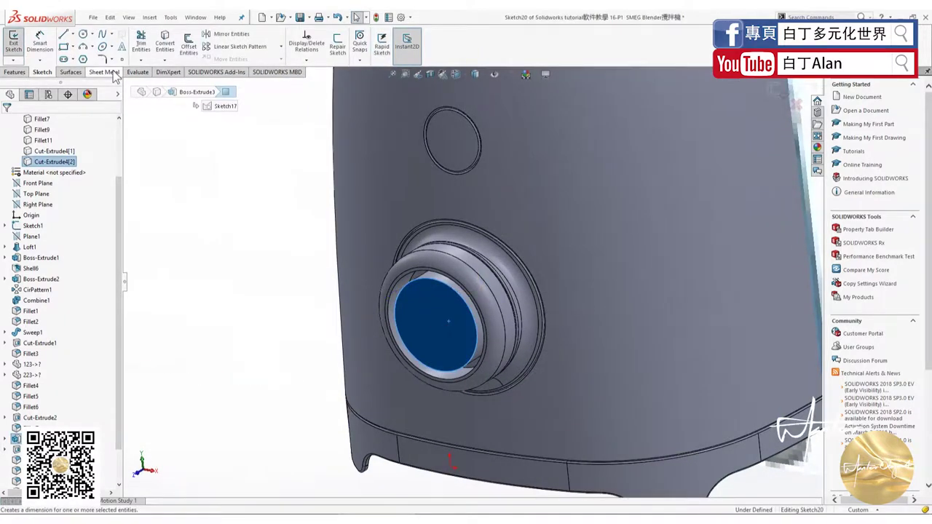
pyautogui.hotkey('ctrl', '8')
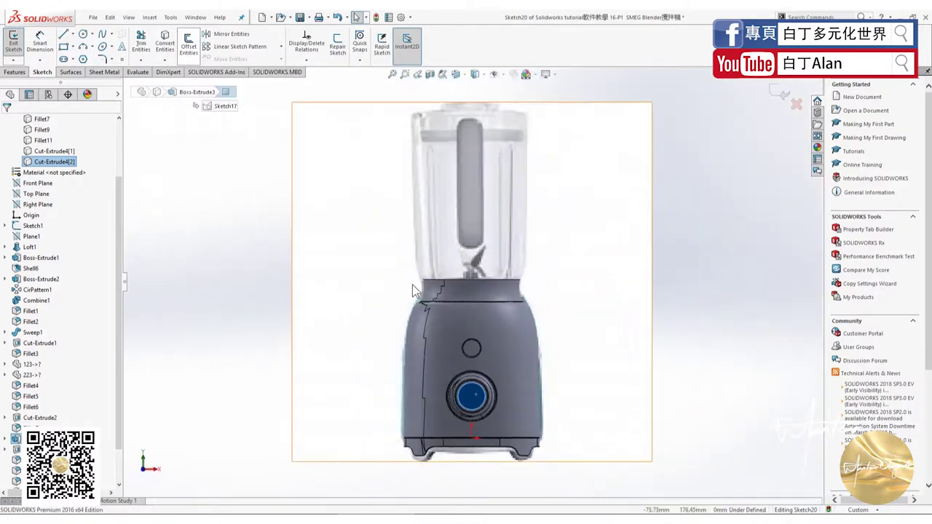
pyautogui.scroll(-5, 473, 360)
pyautogui.scroll(-4, 510, 408)
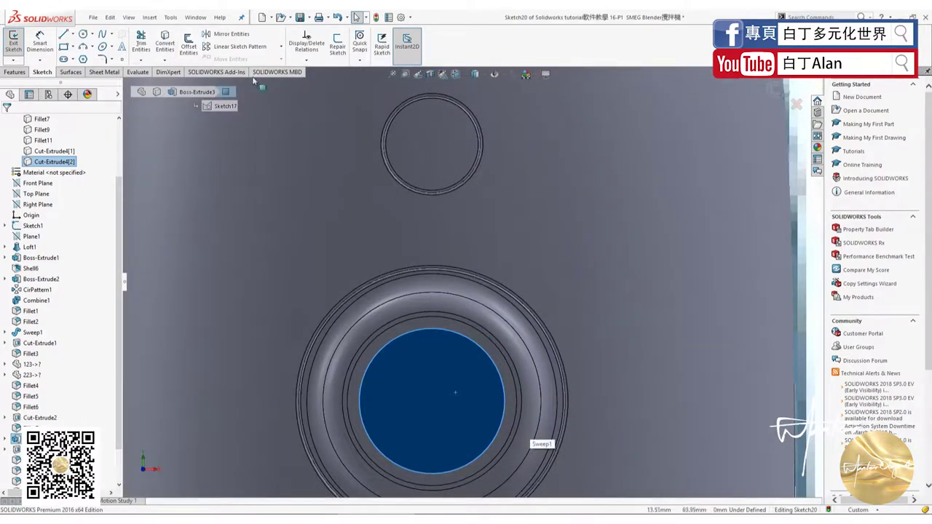
pyautogui.click(188, 46)
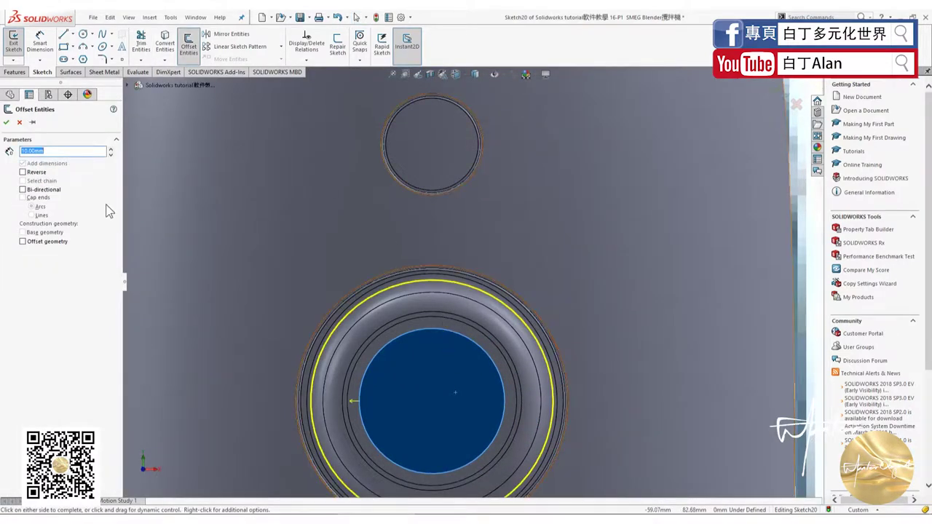
pyautogui.click(407, 323)
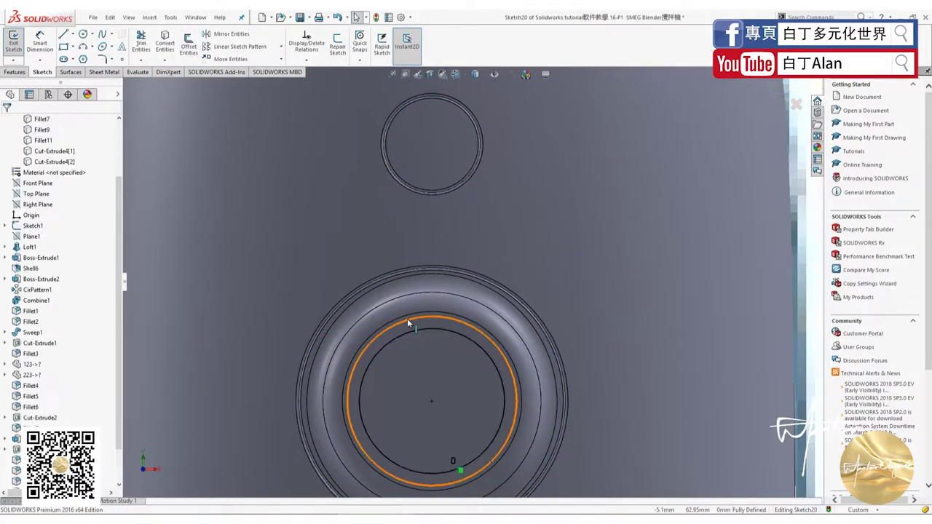
pyautogui.click(190, 55)
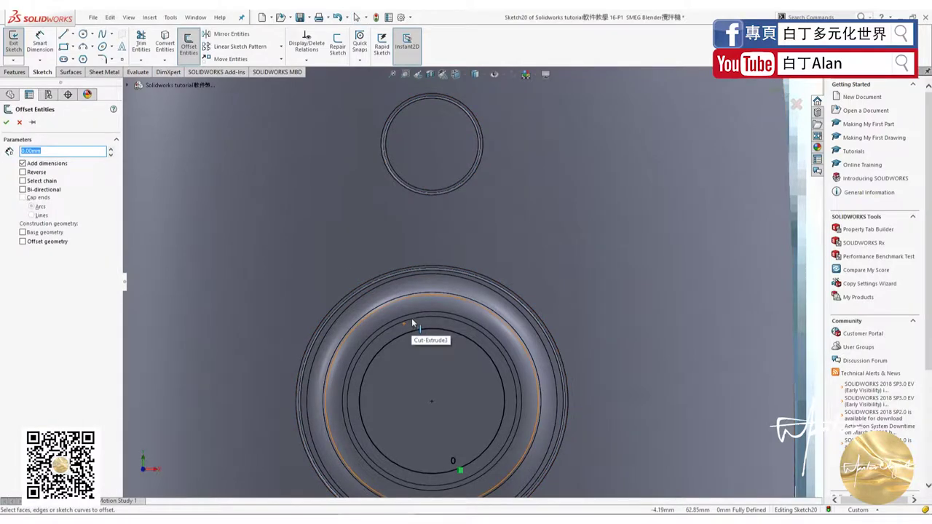
pyautogui.click(6, 123)
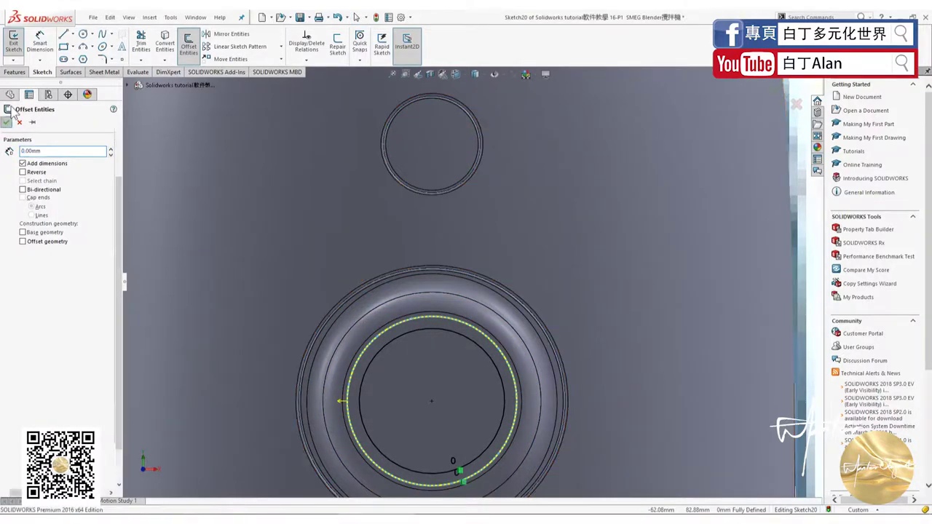
# Extrude the ring sketch 10 mm as a separate body, Boss-Extrude4
pyautogui.click(14, 73)
pyautogui.click(18, 43)
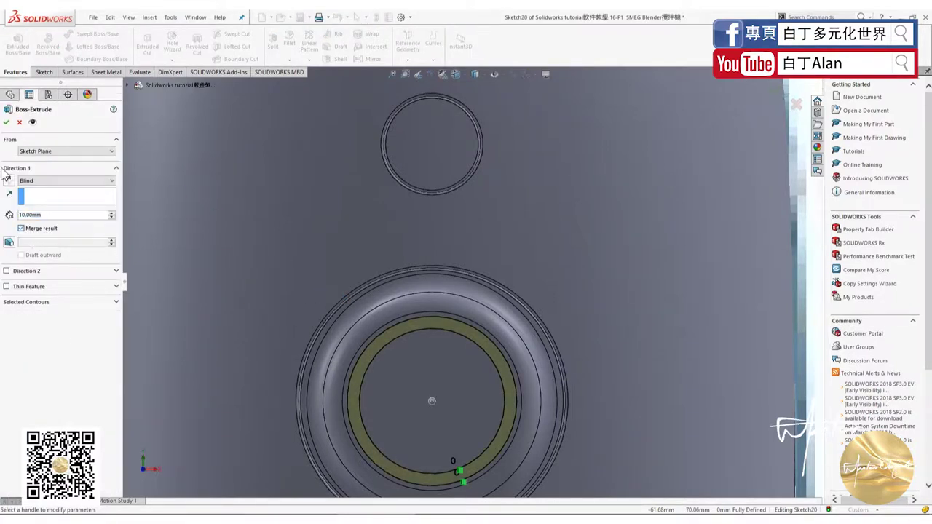
pyautogui.click(6, 122)
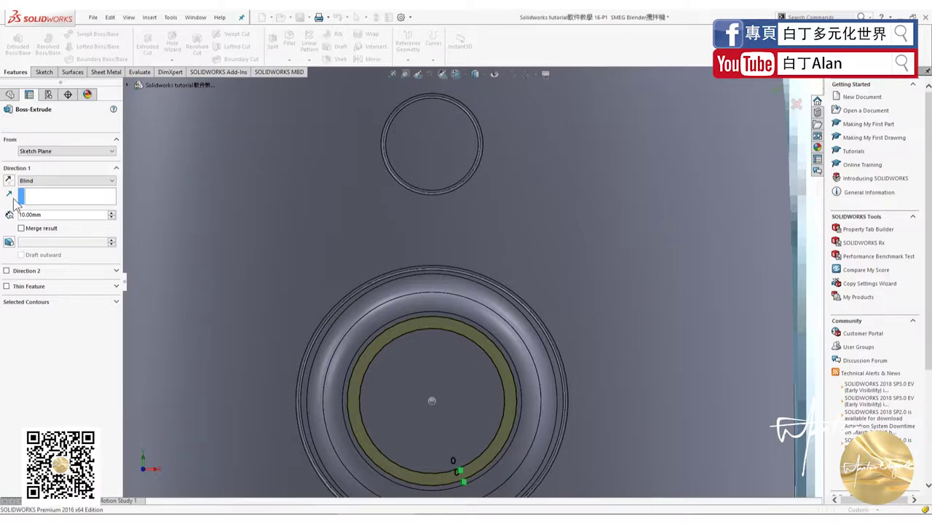
pyautogui.scroll(1, 467, 280)
pyautogui.scroll(2, 44, 198)
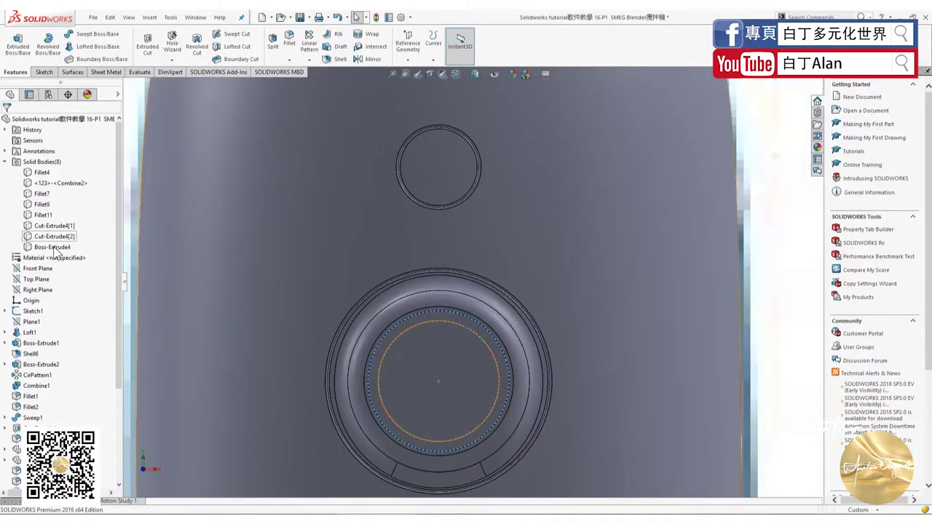
# Fillet the Boss-Extrude4 ring's inner circular edge with a 0.2 mm radius
pyautogui.click(40, 247)
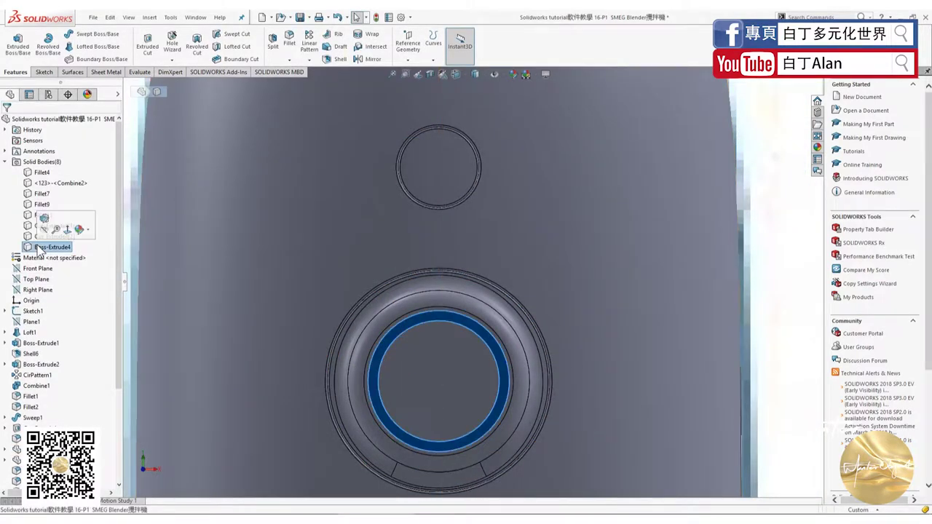
pyautogui.rightClick(40, 247)
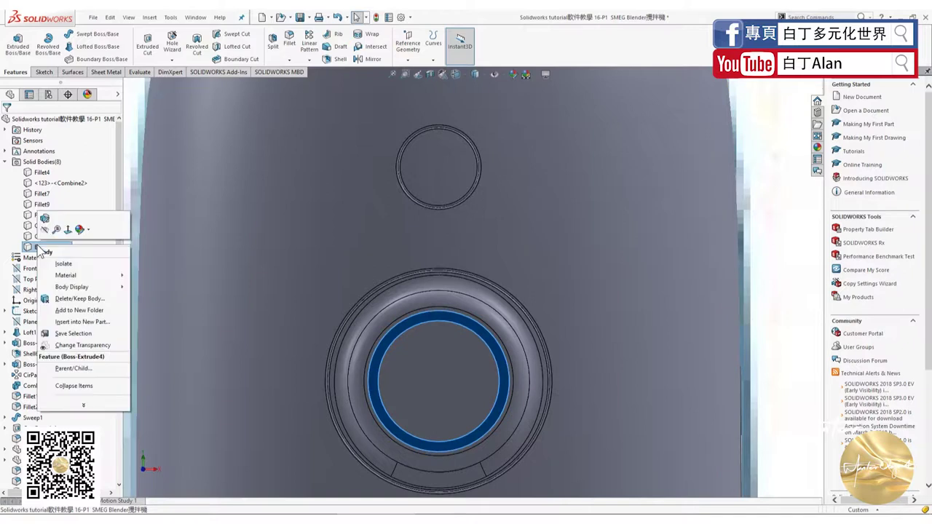
pyautogui.click(290, 40)
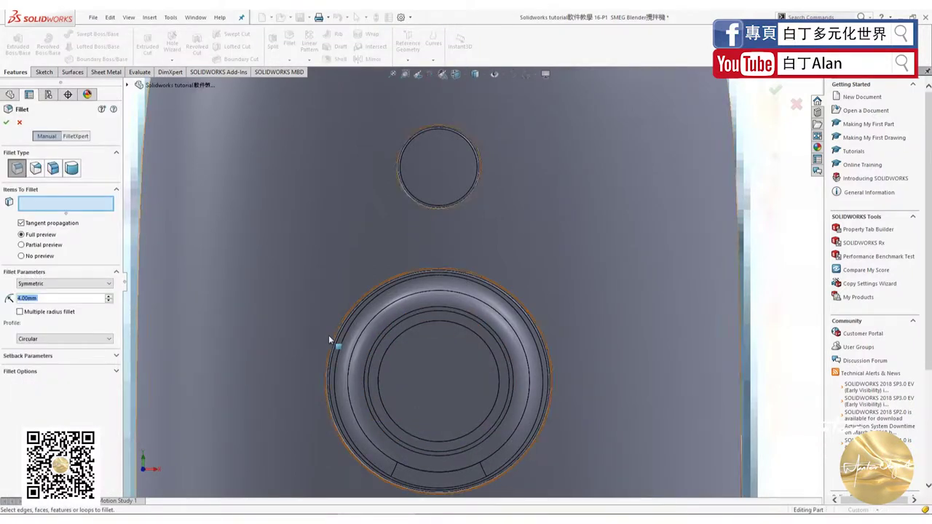
pyautogui.write('0.2')
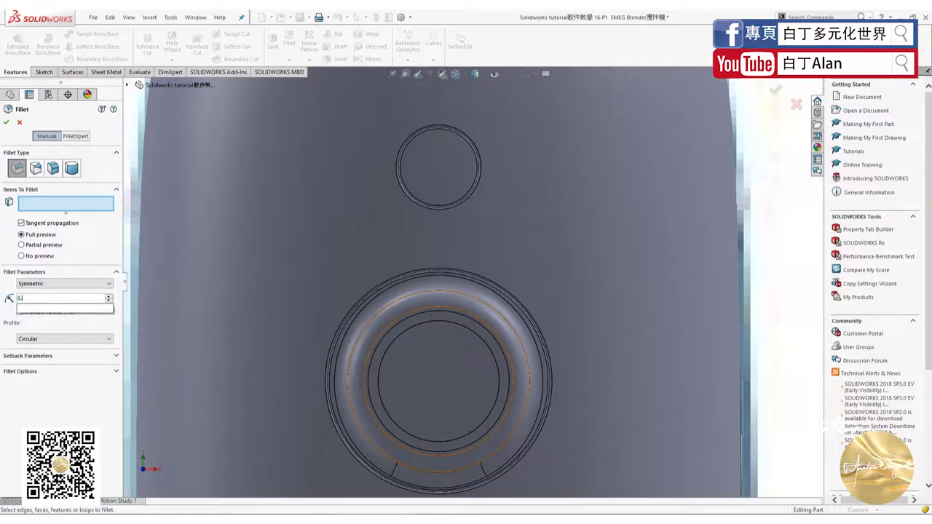
pyautogui.click(410, 329)
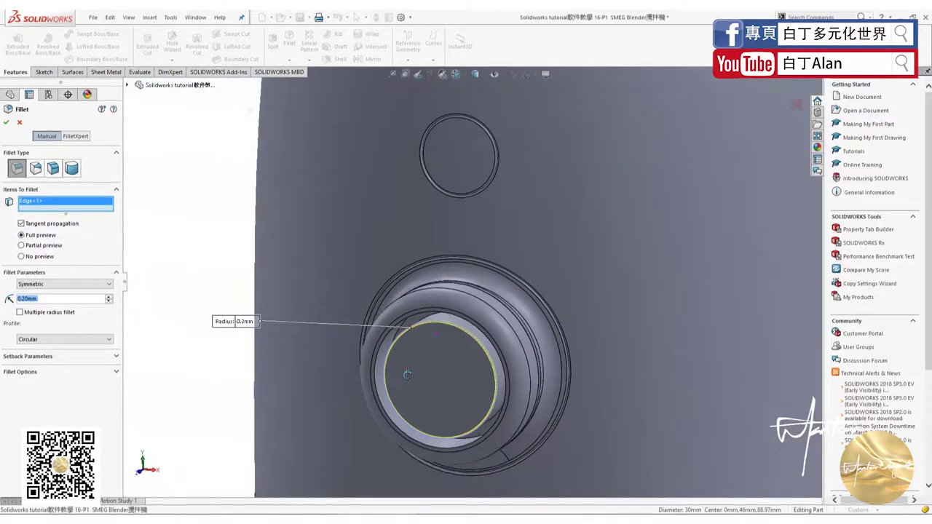
pyautogui.moveTo(435, 338); pyautogui.dragTo(444, 320, button='middle')
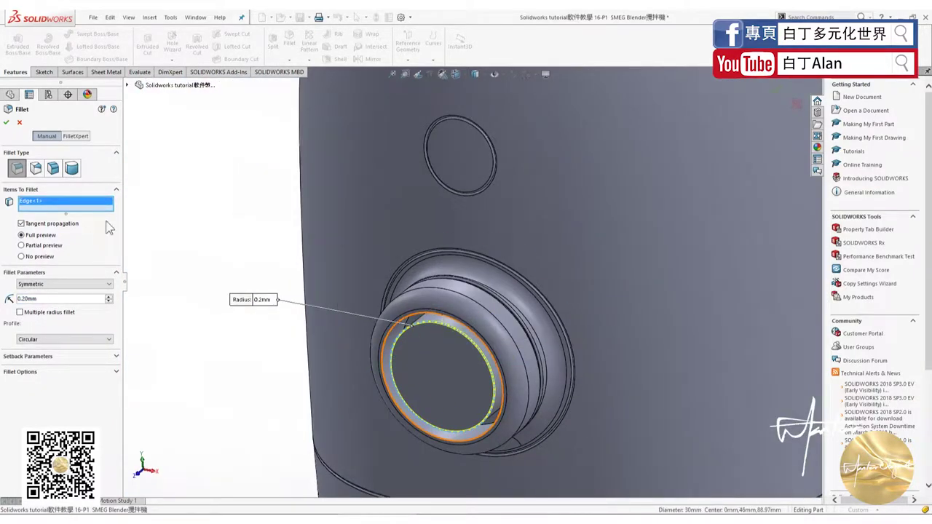
pyautogui.click(7, 124)
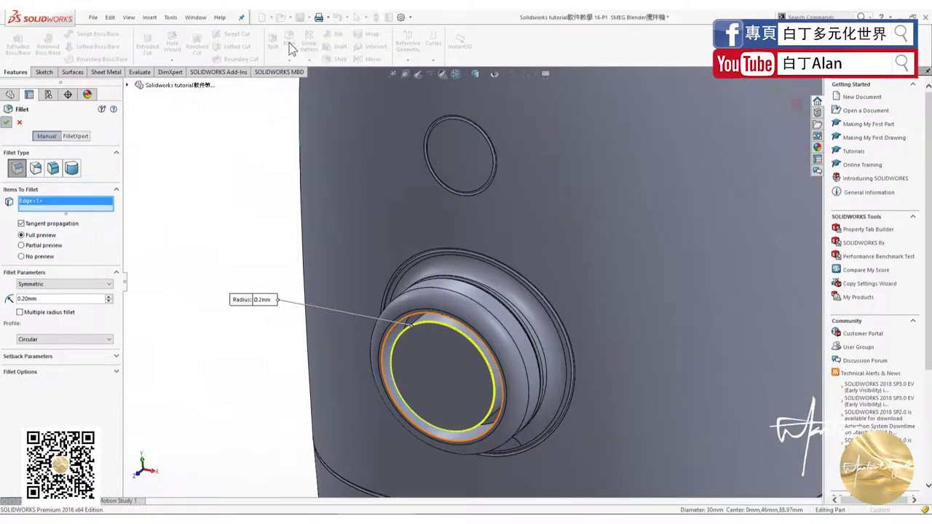
pyautogui.click(397, 315)
pyautogui.press('Return')
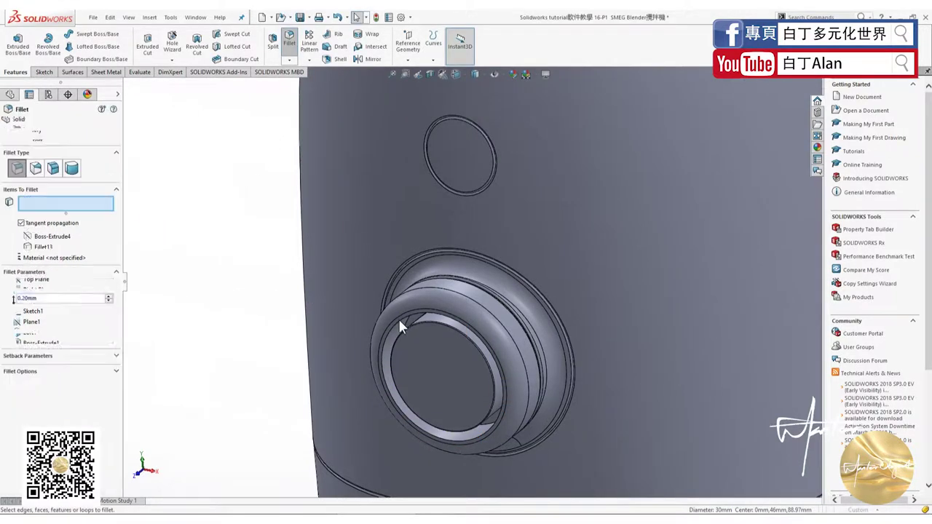
# Apply the second 0.2 mm fillet and show the hidden Boss-Extrude4 ring body
pyautogui.click(6, 122)
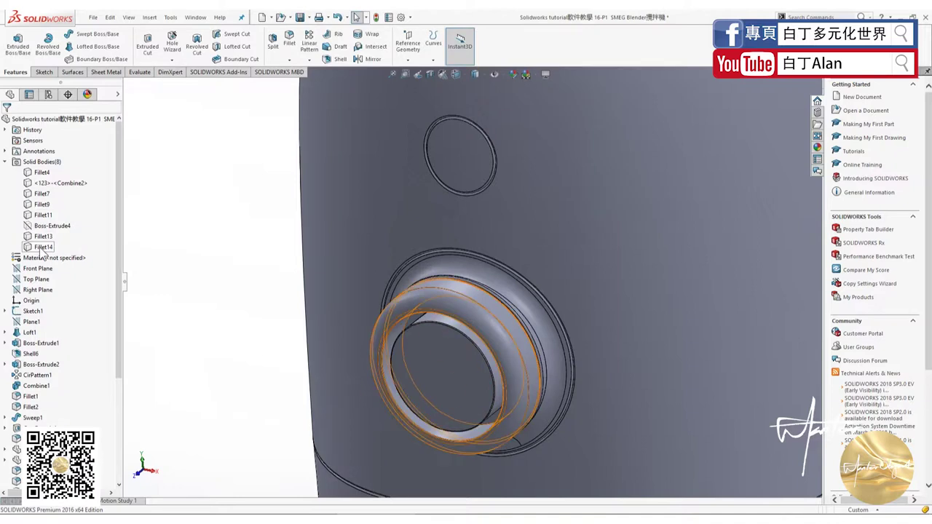
pyautogui.click(40, 246)
pyautogui.click(34, 225)
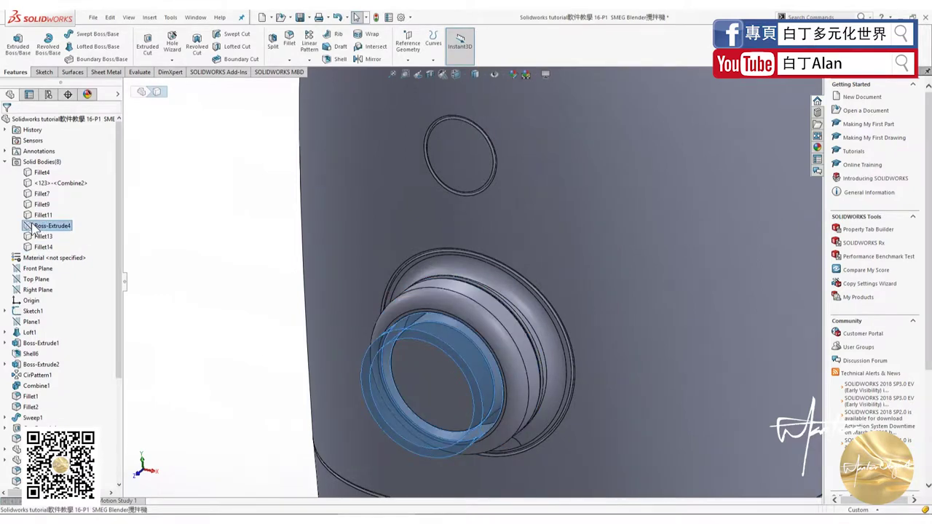
pyautogui.rightClick(33, 225)
pyautogui.click(40, 207)
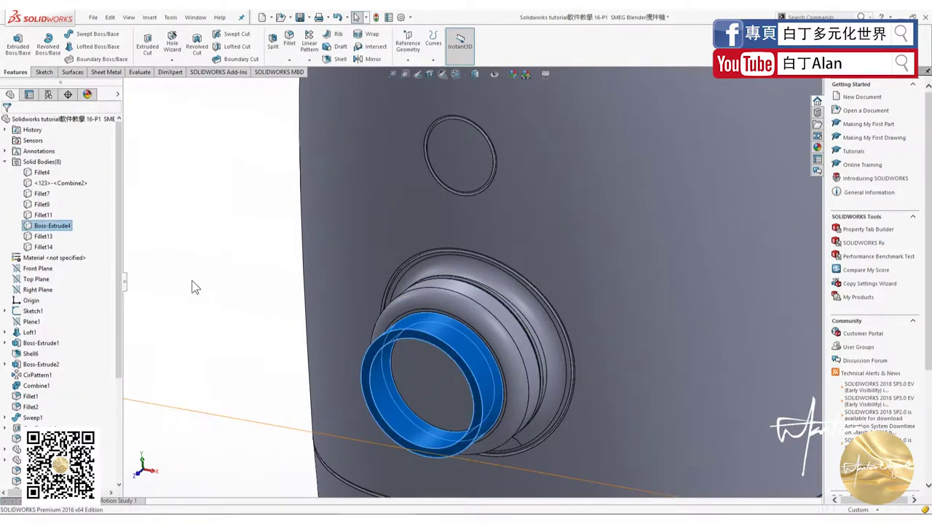
pyautogui.click(160, 368)
pyautogui.scroll(-5, 67, 380)
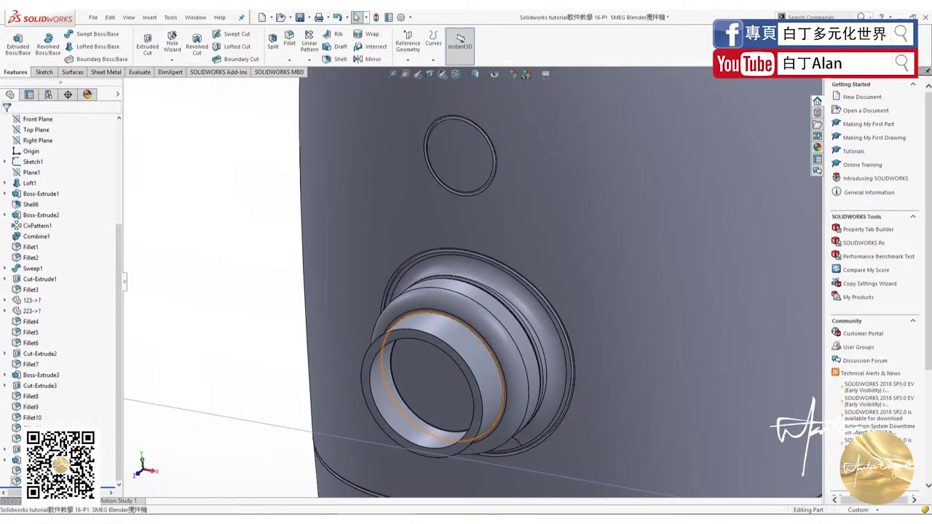
# Edit the Boss-Extrude4 ring sketch and rebuild the extrusion
pyautogui.click(14, 446)
pyautogui.rightClick(15, 445)
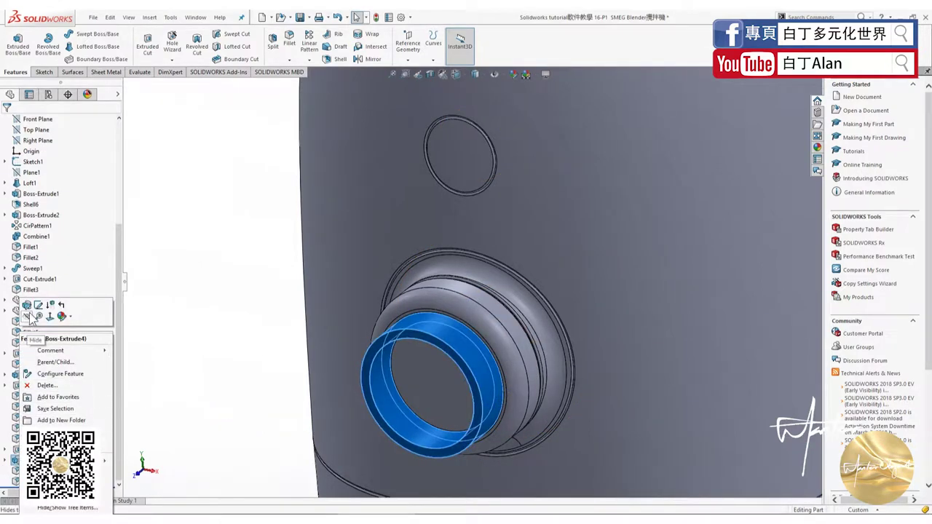
pyautogui.click(38, 305)
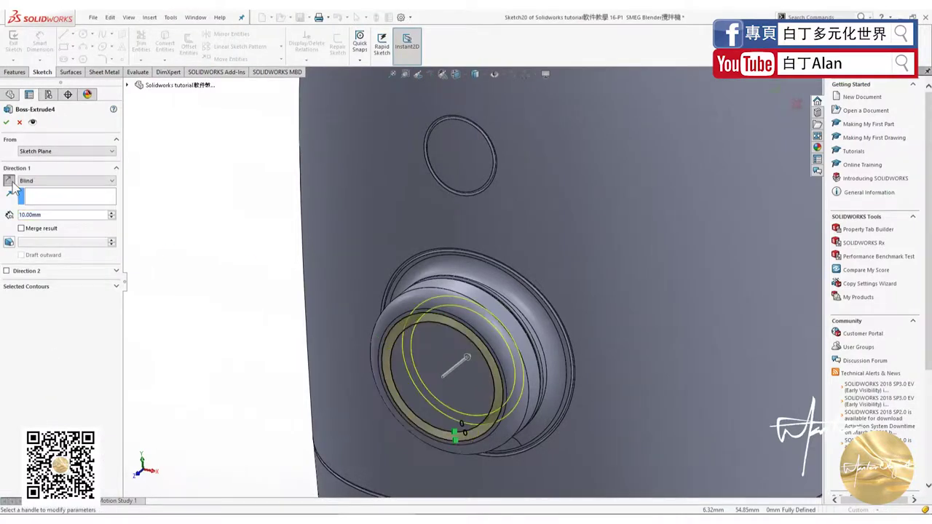
pyautogui.click(7, 122)
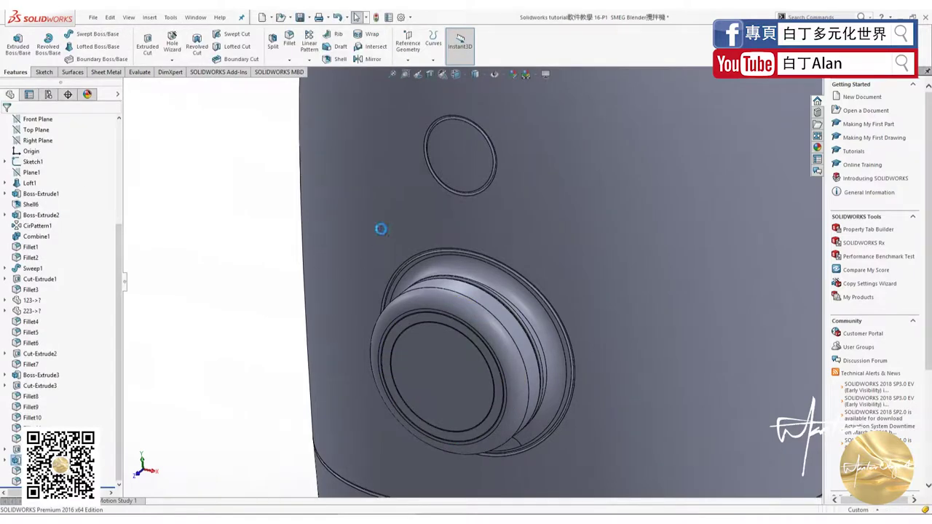
pyautogui.scroll(-3, 401, 304)
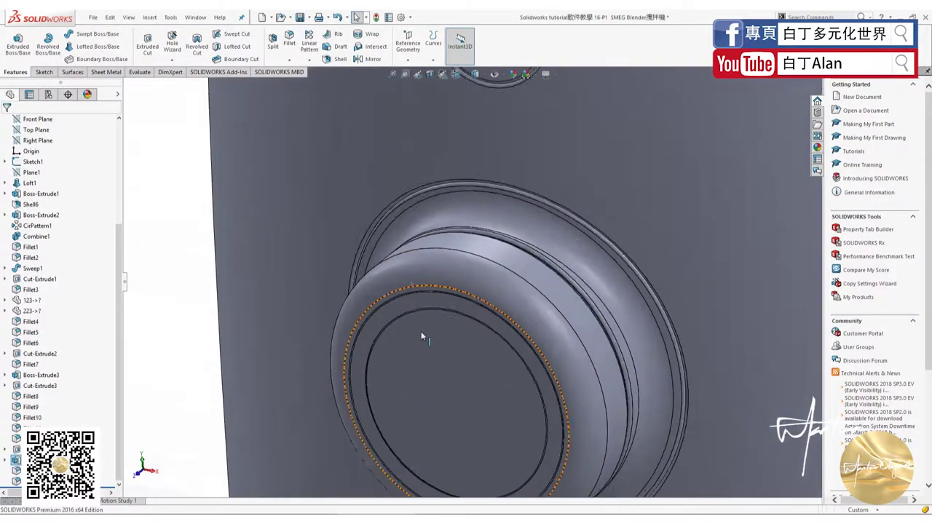
pyautogui.scroll(-3, 421, 331)
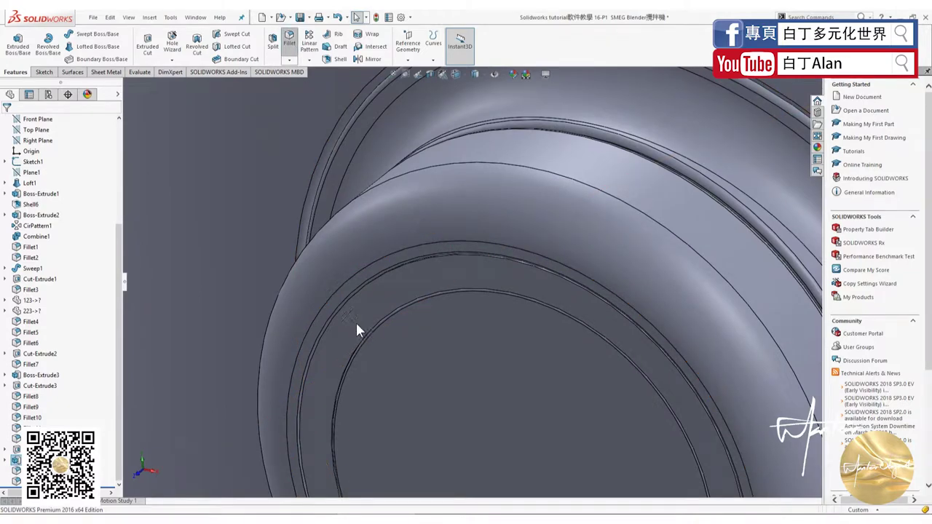
# Fillet the ring's outer and inner circular edges at 0.2 mm
pyautogui.moveTo(355, 320); pyautogui.dragTo(365, 289, button='right')
pyautogui.click(366, 288)
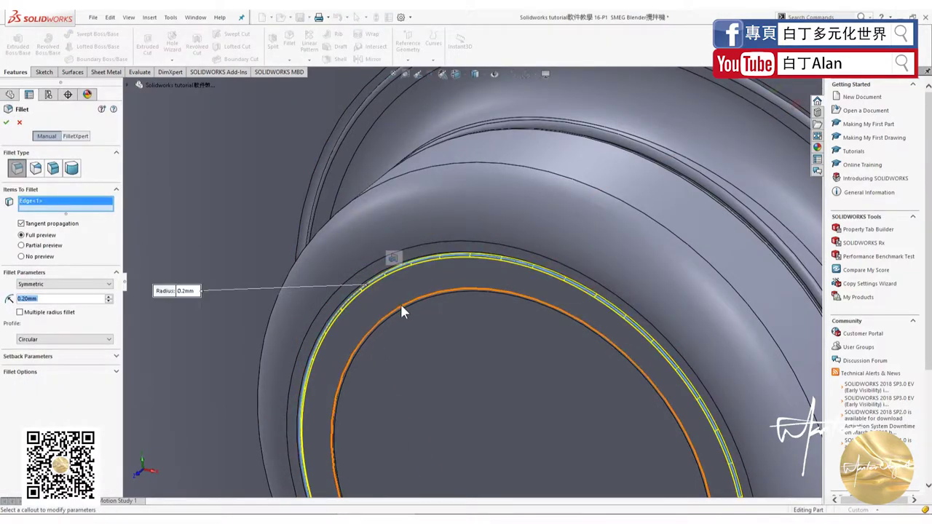
pyautogui.click(401, 304)
pyautogui.click(8, 122)
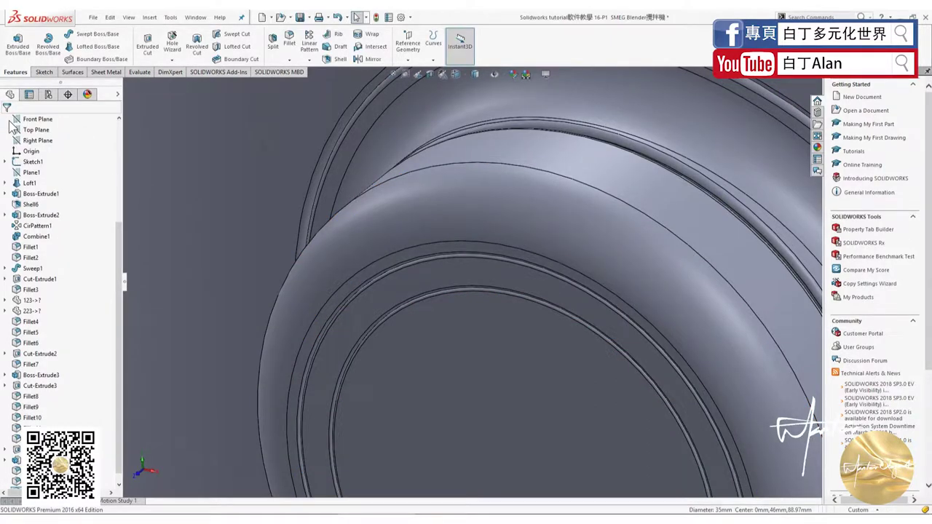
pyautogui.scroll(2, 251, 235)
# Zoom out to the whole blender and turn the view normal to the Front Plane
pyautogui.scroll(3, 348, 386)
pyautogui.scroll(3, 348, 386)
pyautogui.scroll(2, 461, 361)
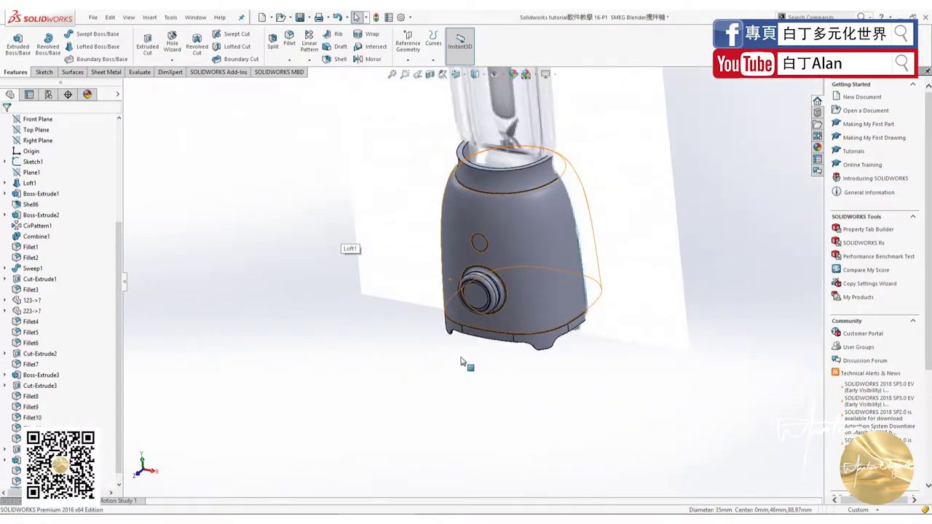
pyautogui.moveTo(460, 362); pyautogui.dragTo(645, 432, button='middle')
pyautogui.scroll(4, 578, 322)
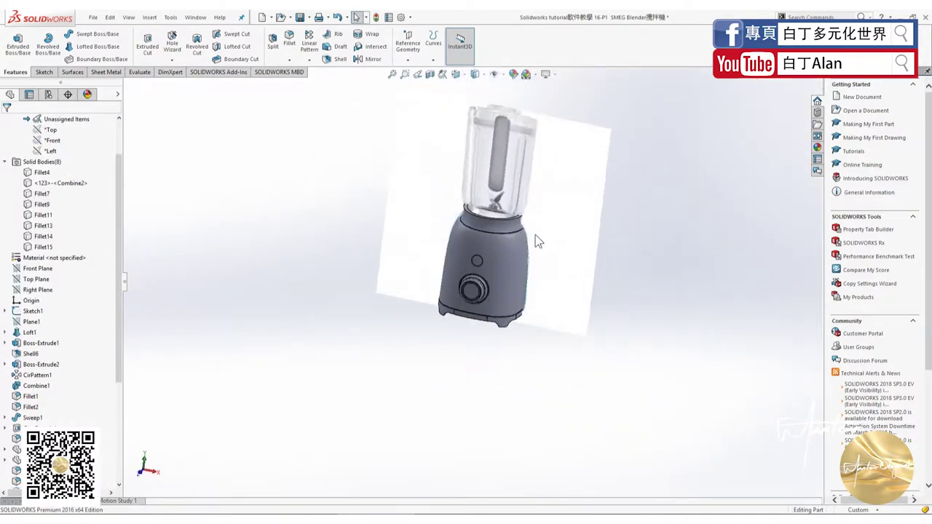
pyautogui.scroll(-5, 535, 240)
pyautogui.scroll(-3, 510, 214)
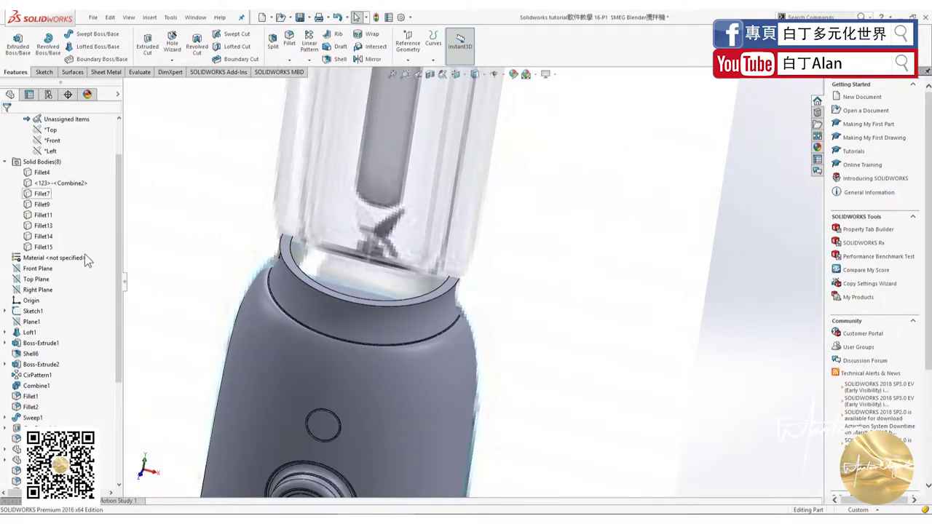
pyautogui.scroll(2, 85, 258)
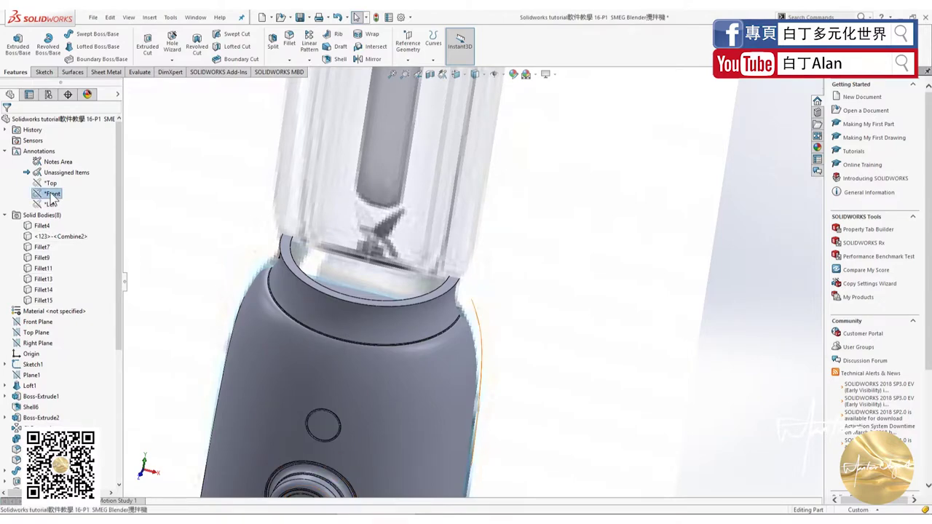
pyautogui.hotkey('ctrl', '8')
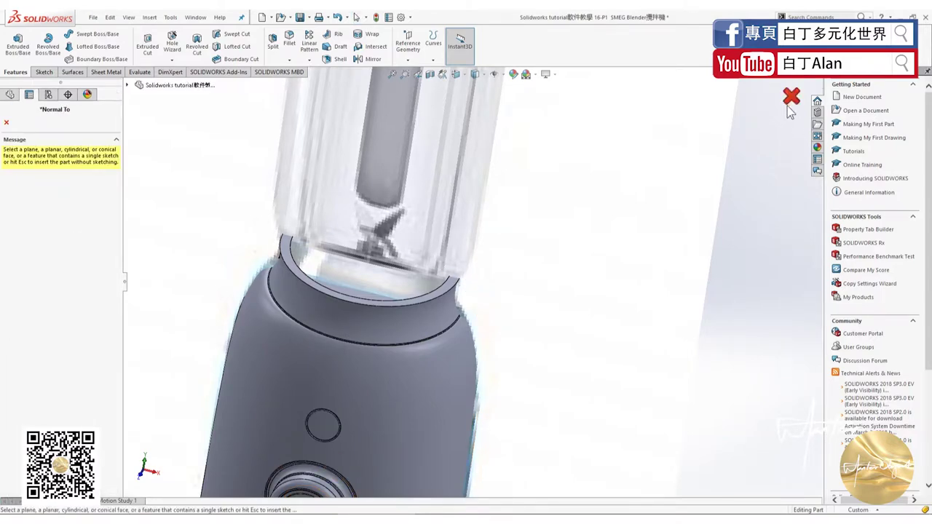
pyautogui.click(790, 99)
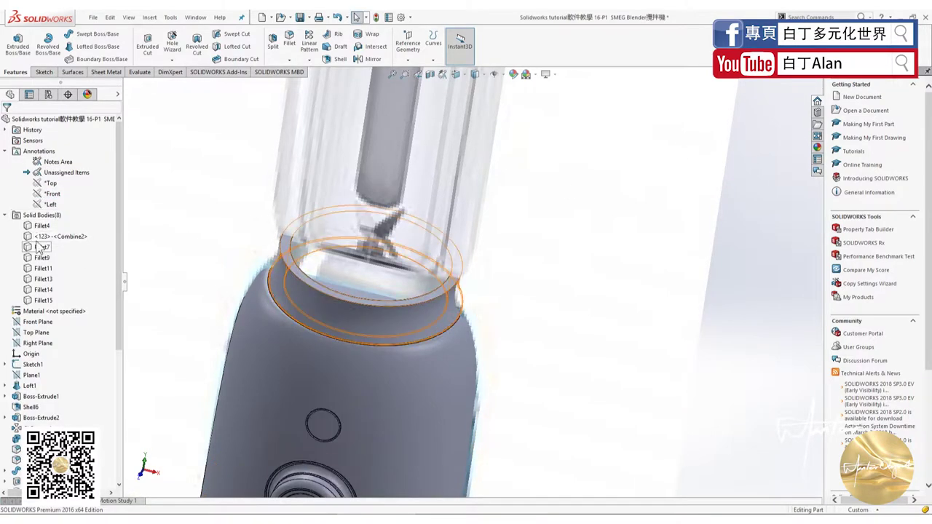
pyautogui.click(6, 150)
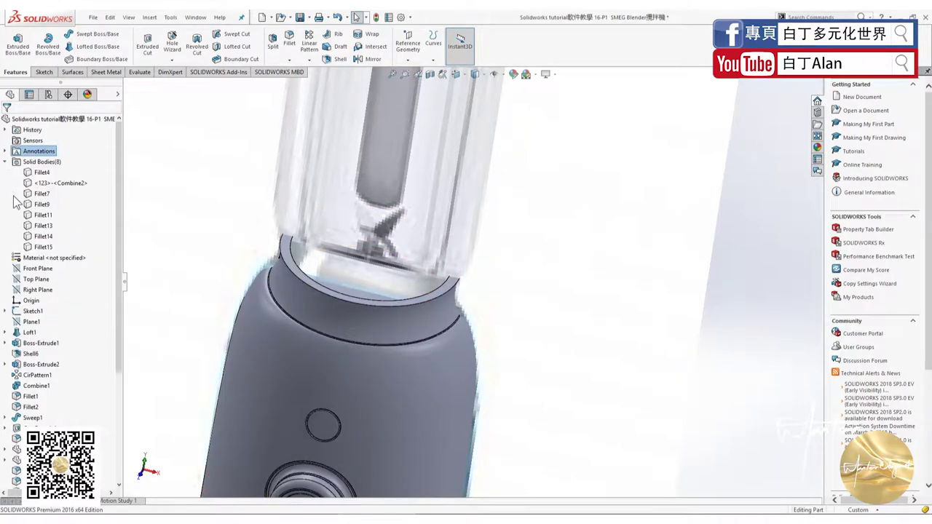
pyautogui.click(37, 269)
pyautogui.click(77, 256)
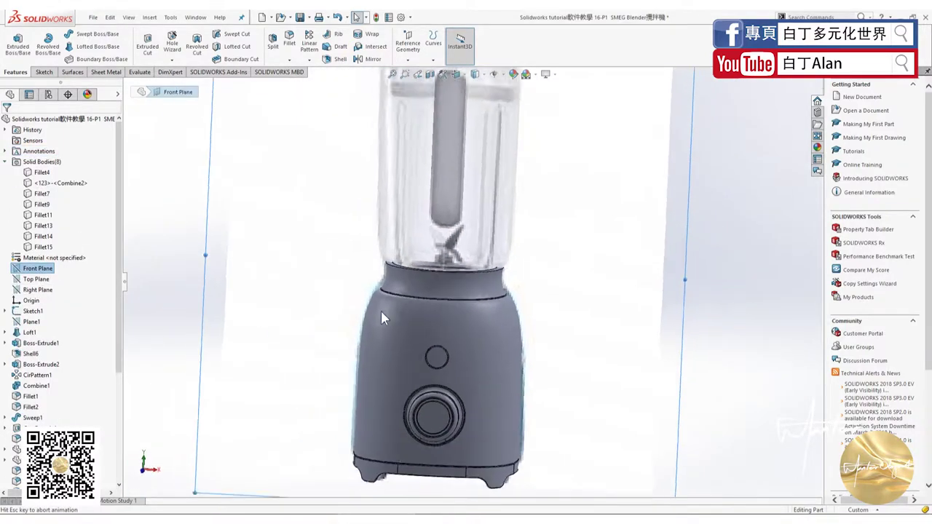
pyautogui.scroll(-3, 525, 141)
pyautogui.scroll(-2, 520, 156)
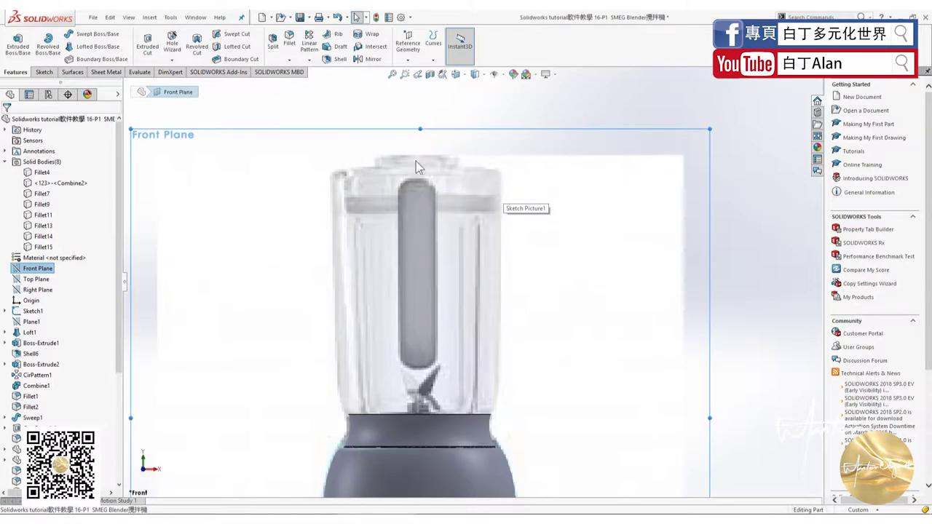
# Set the display style to Hidden Lines Visible
pyautogui.click(457, 74)
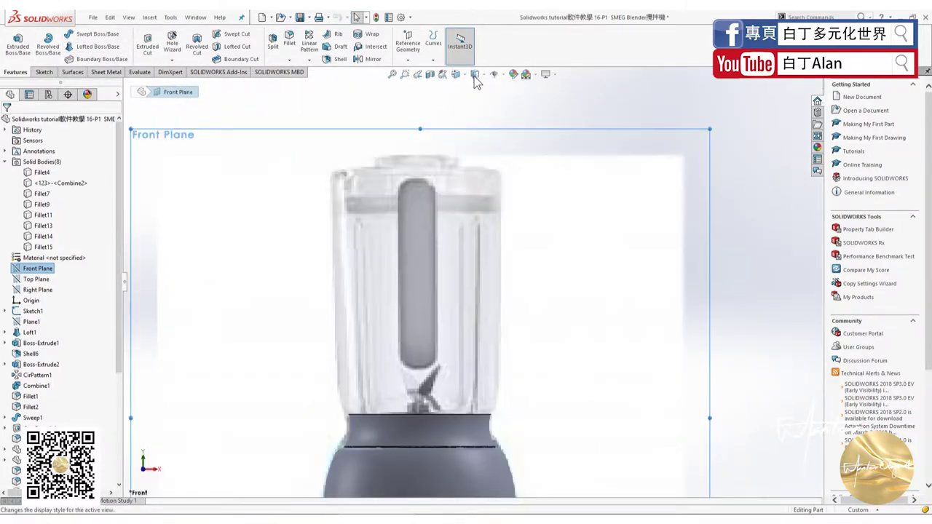
pyautogui.click(475, 77)
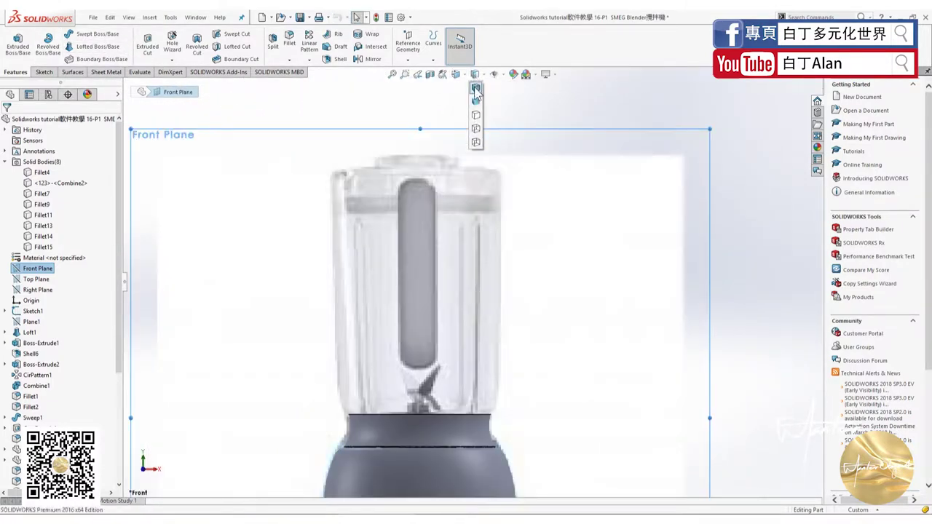
pyautogui.click(476, 128)
pyautogui.scroll(3, 523, 280)
pyautogui.scroll(-2, 479, 406)
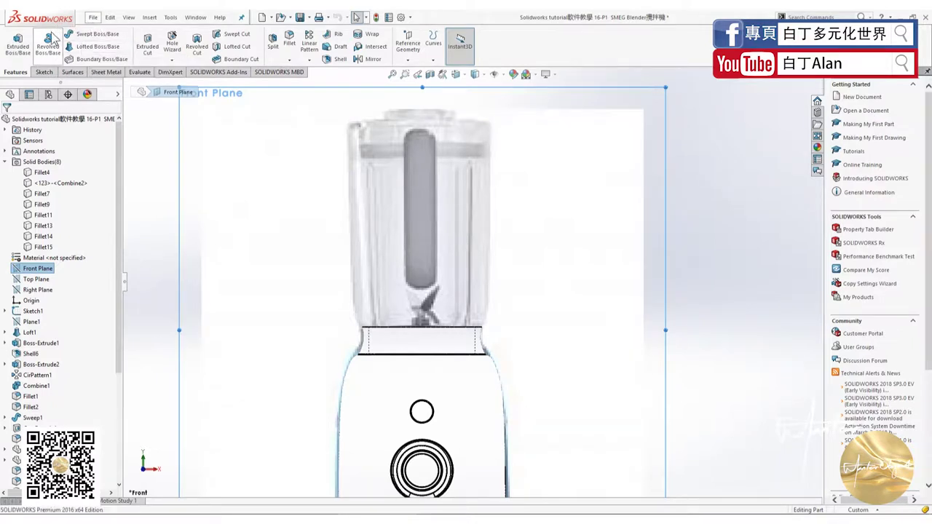
# Start a Front Plane sketch with a vertical line ending at the collar's bottom edge
pyautogui.click(44, 71)
pyautogui.click(15, 42)
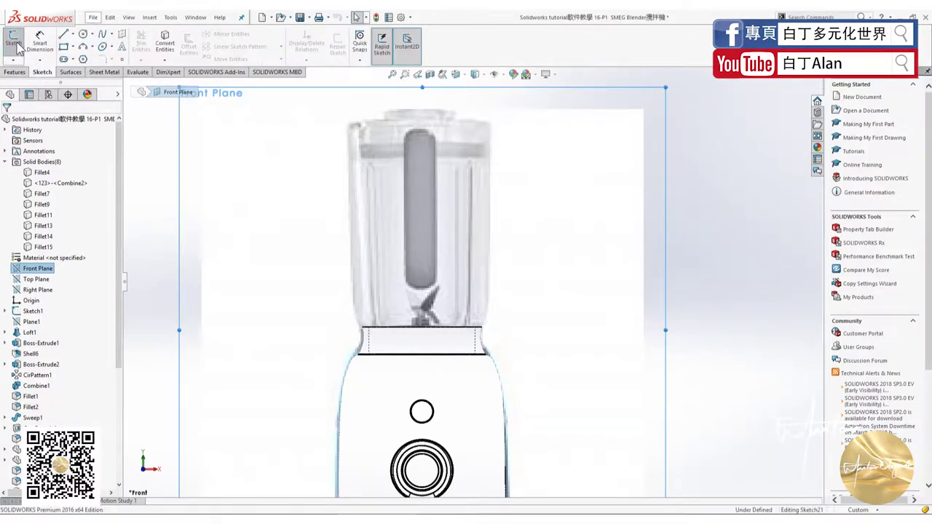
pyautogui.click(71, 34)
pyautogui.click(64, 33)
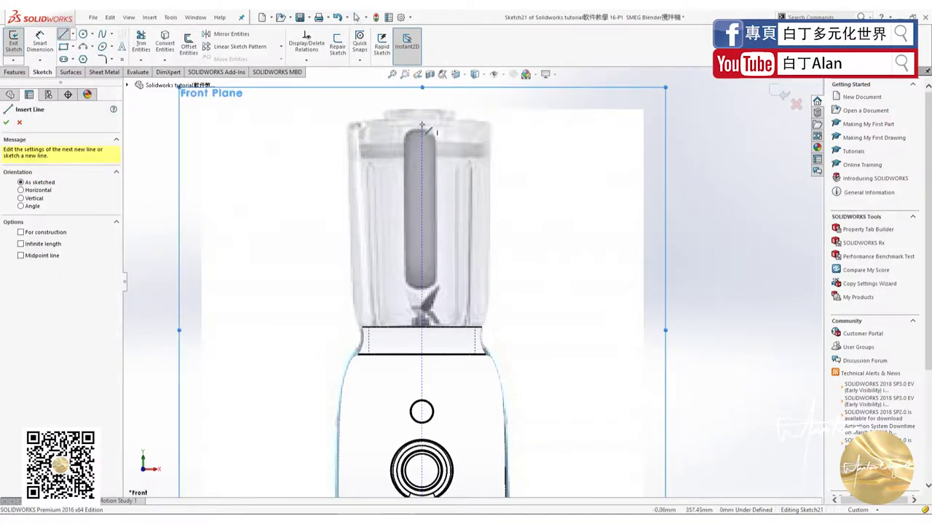
pyautogui.scroll(-3, 443, 333)
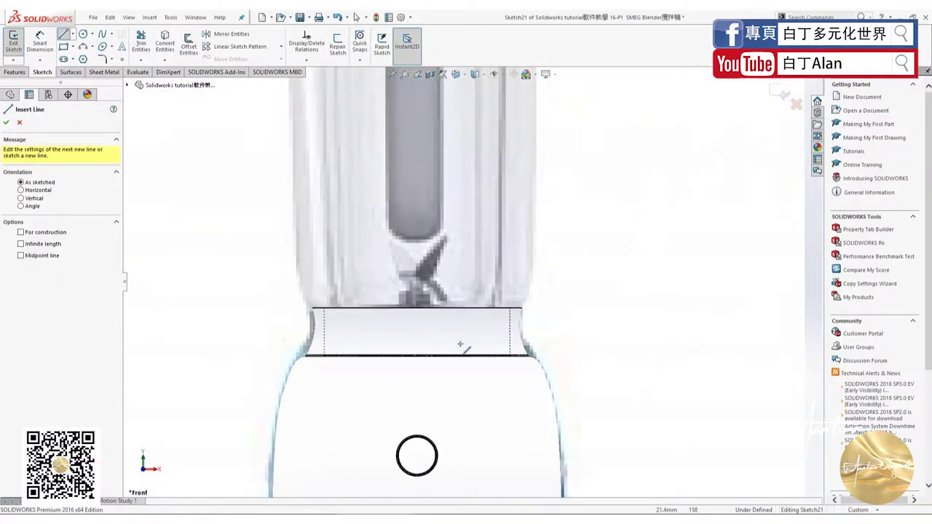
pyautogui.scroll(-2, 470, 320)
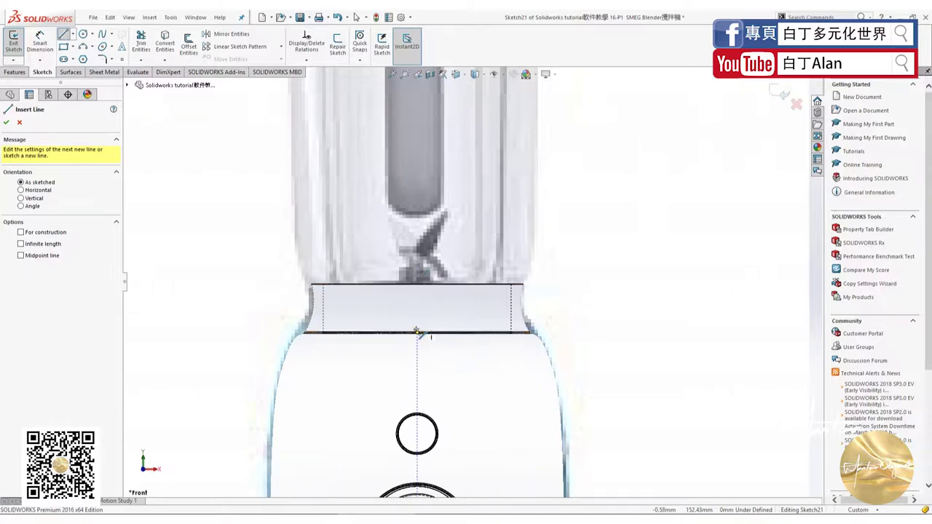
pyautogui.scroll(-3, 417, 331)
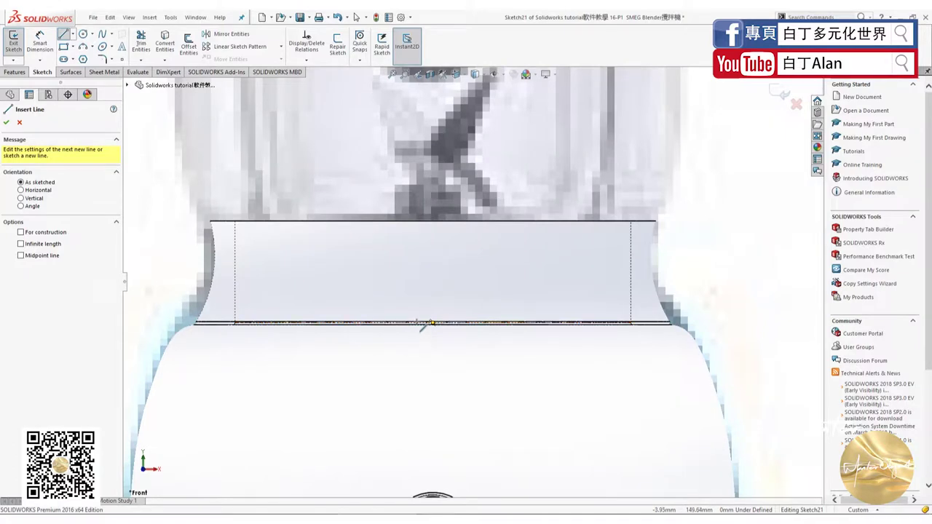
pyautogui.scroll(2, 421, 328)
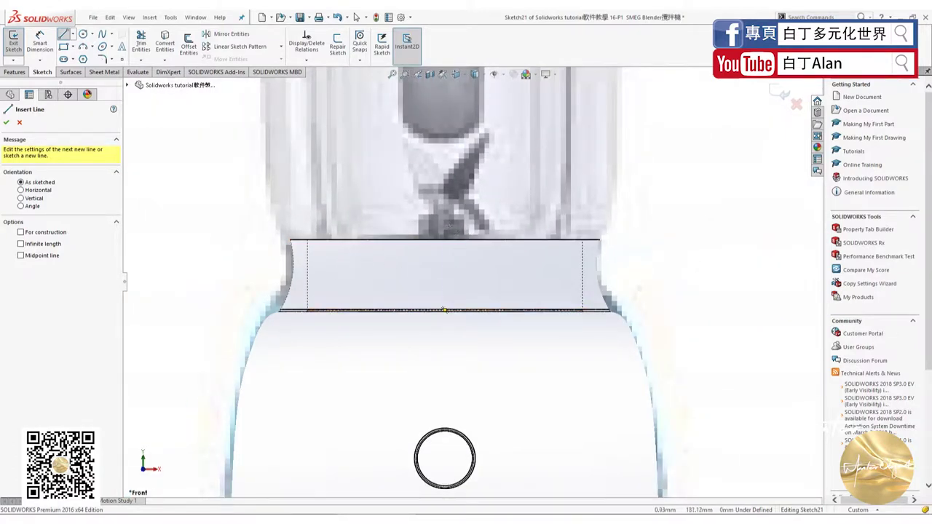
pyautogui.click(444, 241)
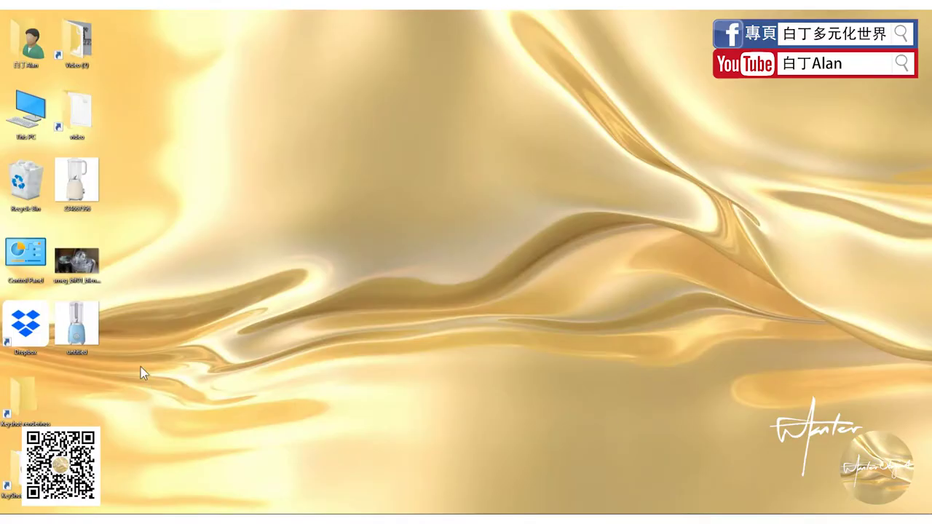
# Open smeg_blf01_blender_cup.jpg in Photos and maximize it
pyautogui.doubleClick(79, 271)
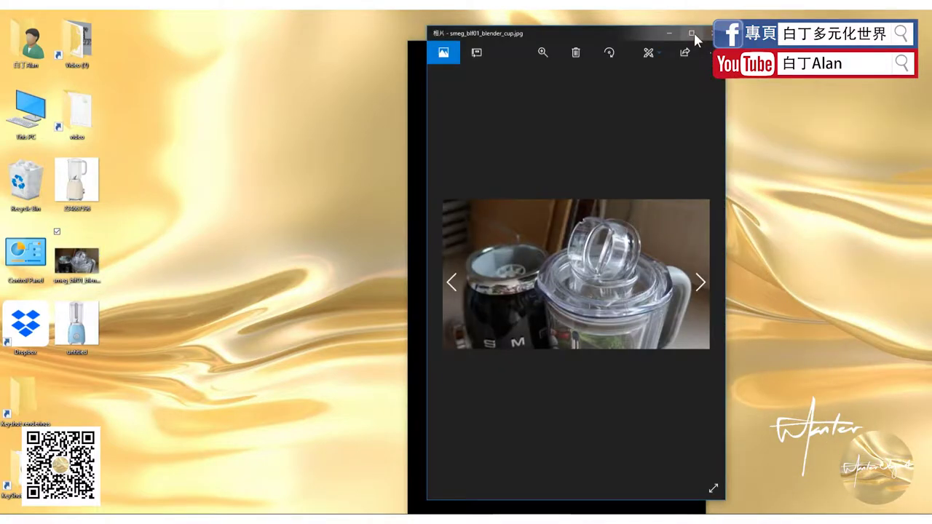
pyautogui.click(694, 33)
pyautogui.scroll(-1, 564, 295)
pyautogui.scroll(1, 557, 297)
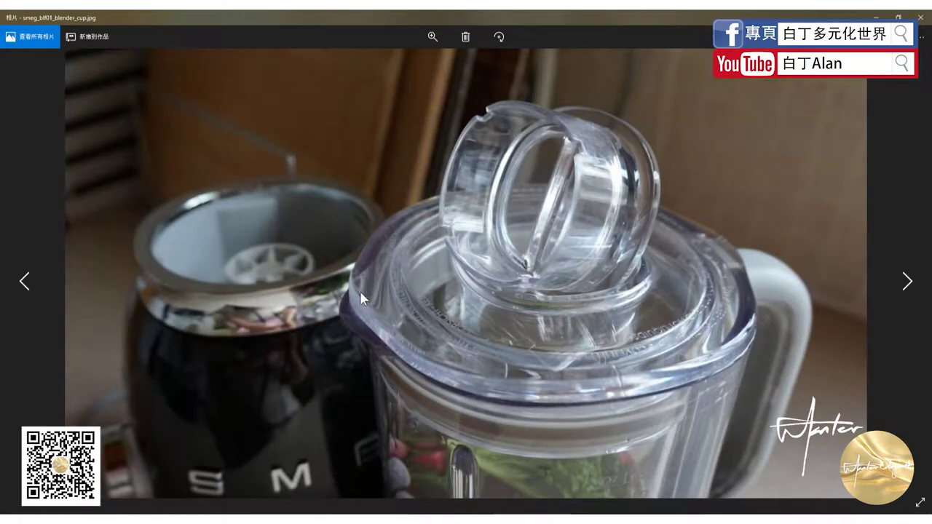
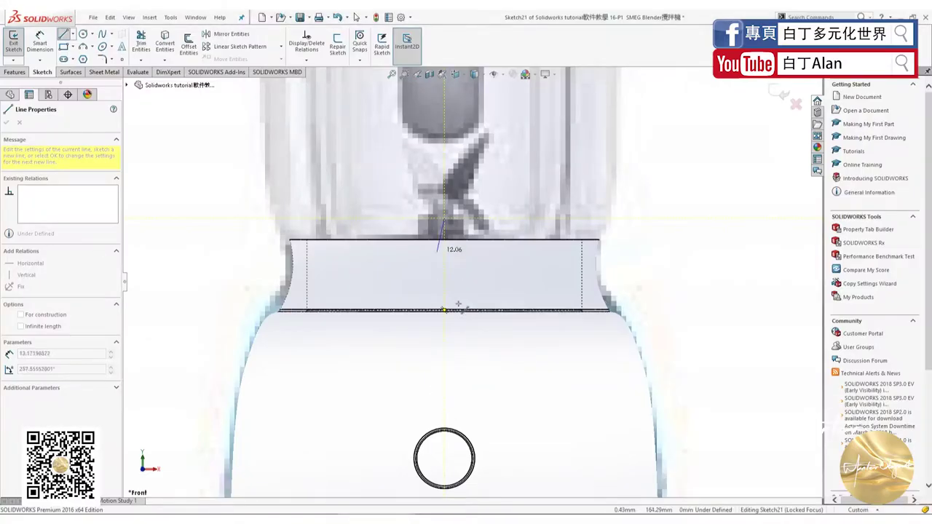
# Sketch the rectangular profile lines under and along the top of the jar collar
pyautogui.click(443, 338)
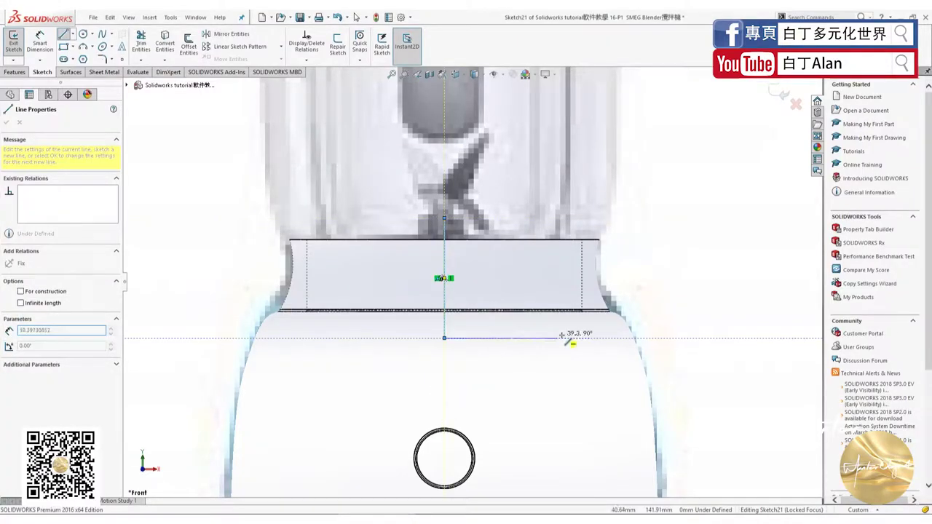
pyautogui.click(576, 338)
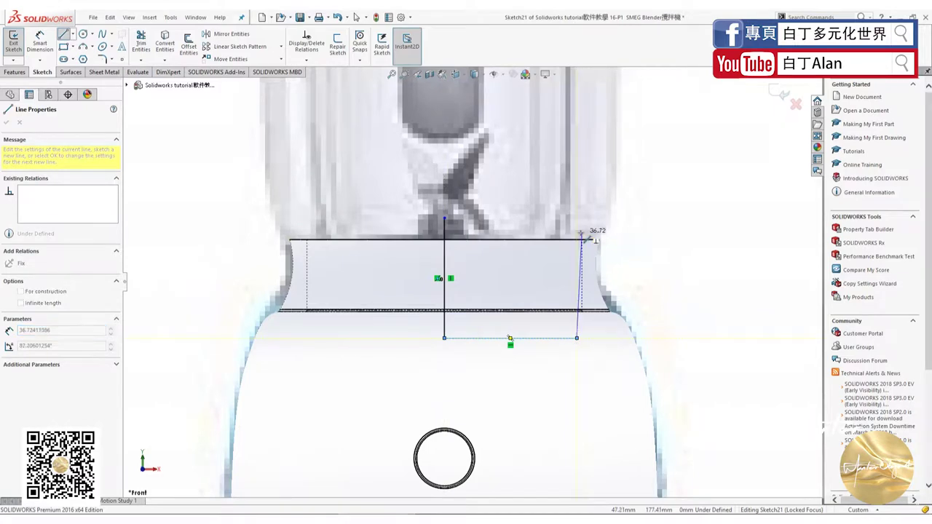
pyautogui.scroll(-3, 583, 244)
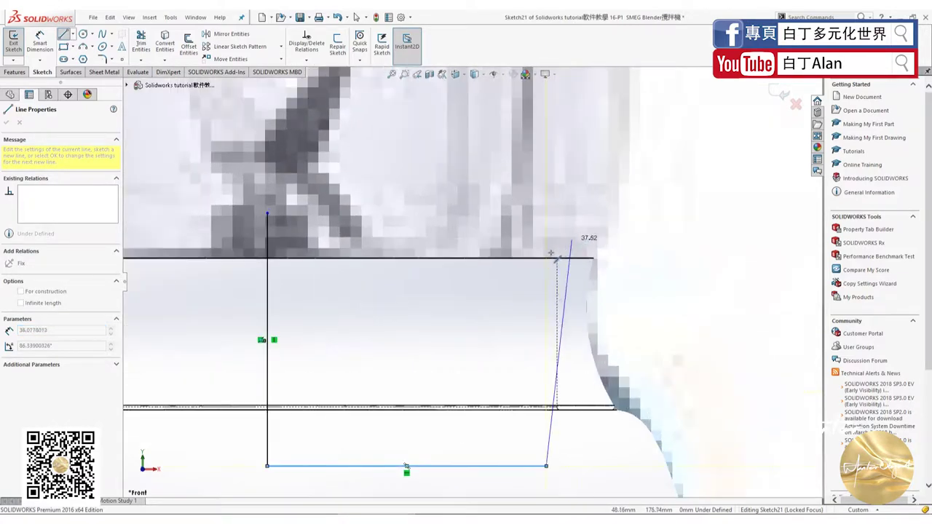
pyautogui.scroll(-2, 582, 243)
pyautogui.scroll(-3, 540, 267)
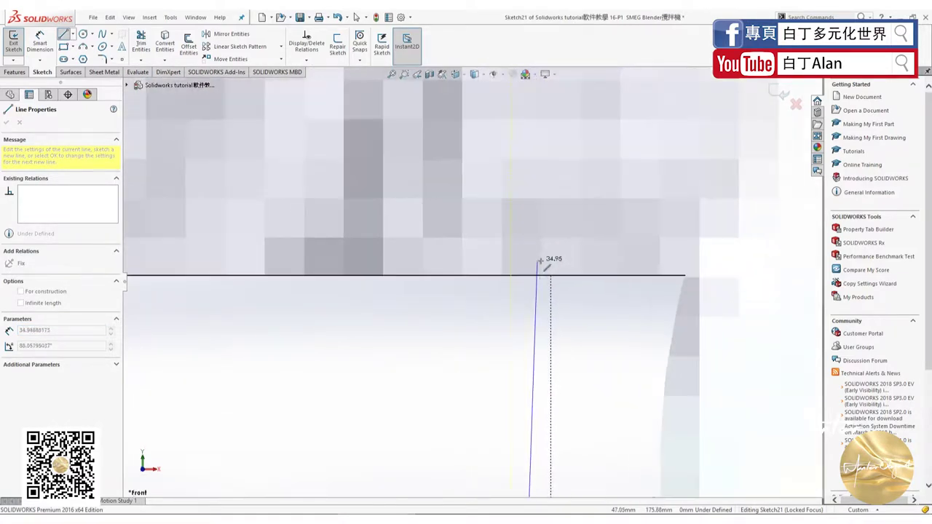
pyautogui.click(515, 276)
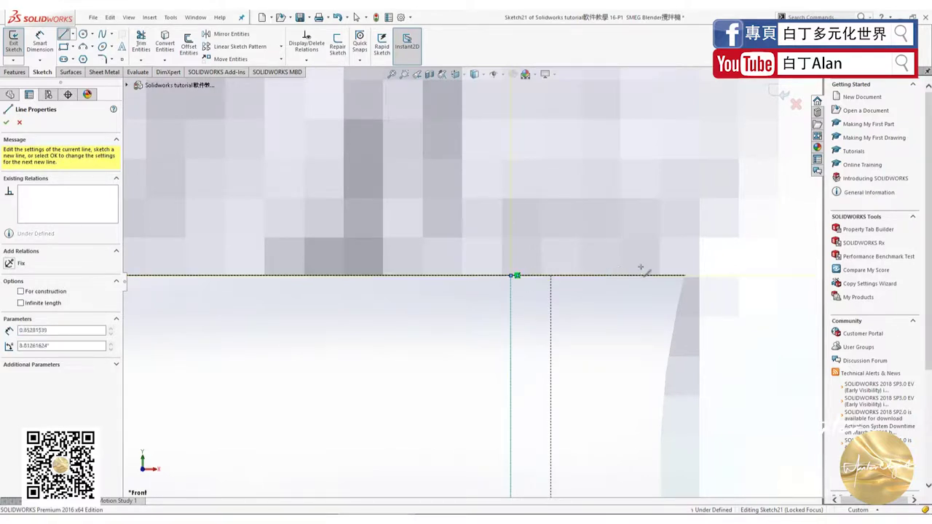
pyautogui.click(735, 275)
pyautogui.scroll(-1, 661, 308)
pyautogui.scroll(-4, 661, 308)
pyautogui.scroll(5, 661, 254)
pyautogui.scroll(4, 662, 322)
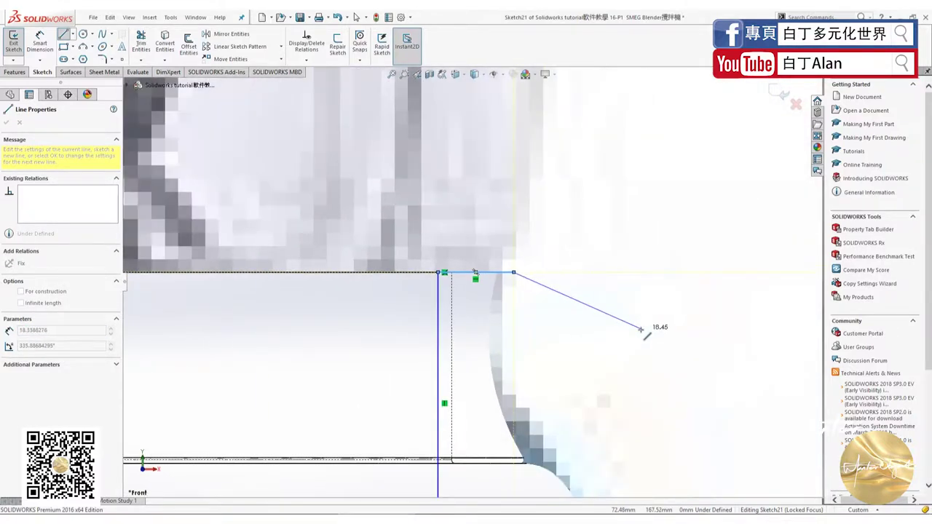
pyautogui.scroll(3, 641, 330)
pyautogui.scroll(3, 634, 266)
pyautogui.scroll(1, 474, 281)
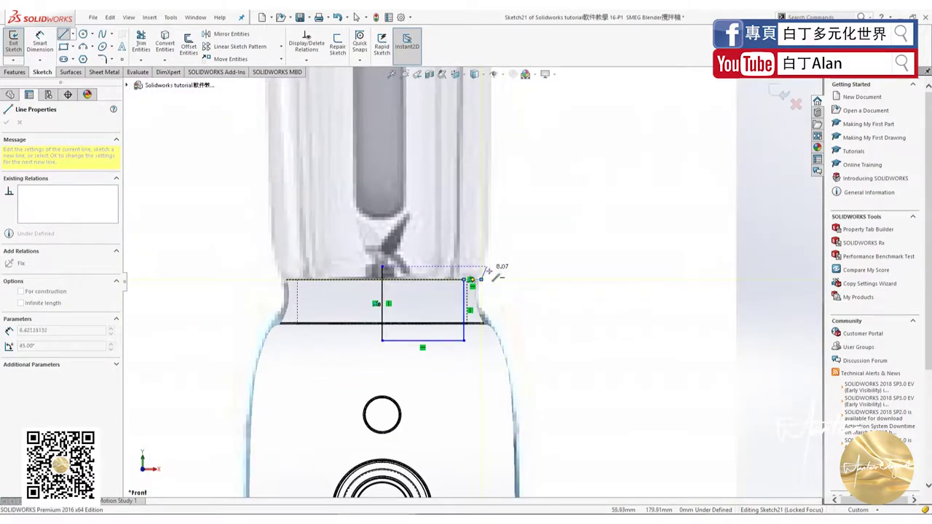
pyautogui.scroll(-3, 480, 279)
pyautogui.scroll(-2, 478, 284)
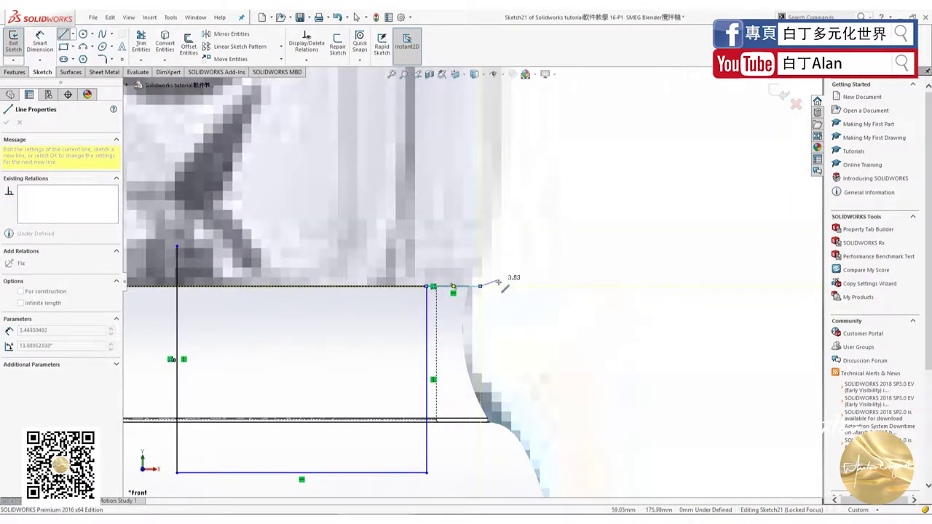
pyautogui.press('Escape')
# Stretch the vertical centre line up to the jar's top
pyautogui.scroll(3, 516, 312)
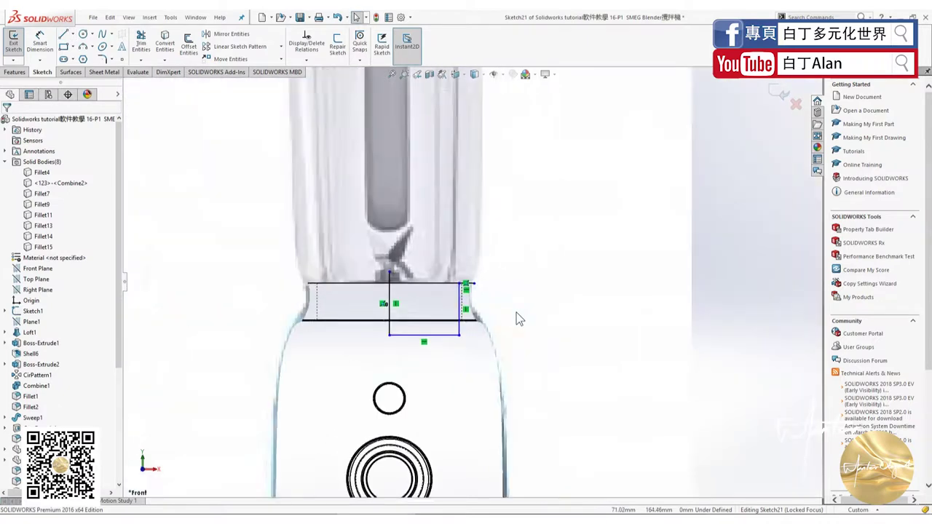
pyautogui.scroll(3, 516, 312)
pyautogui.scroll(-2, 438, 209)
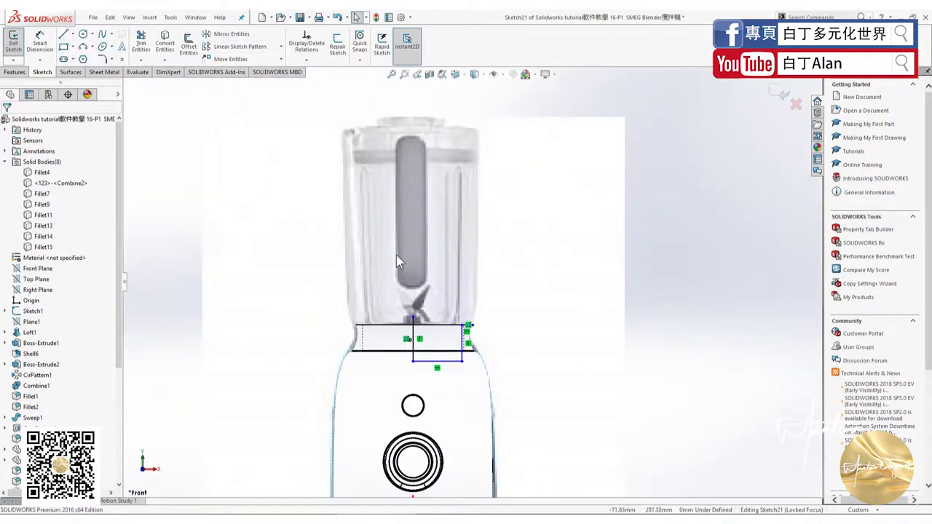
pyautogui.moveTo(414, 315); pyautogui.dragTo(412, 146)
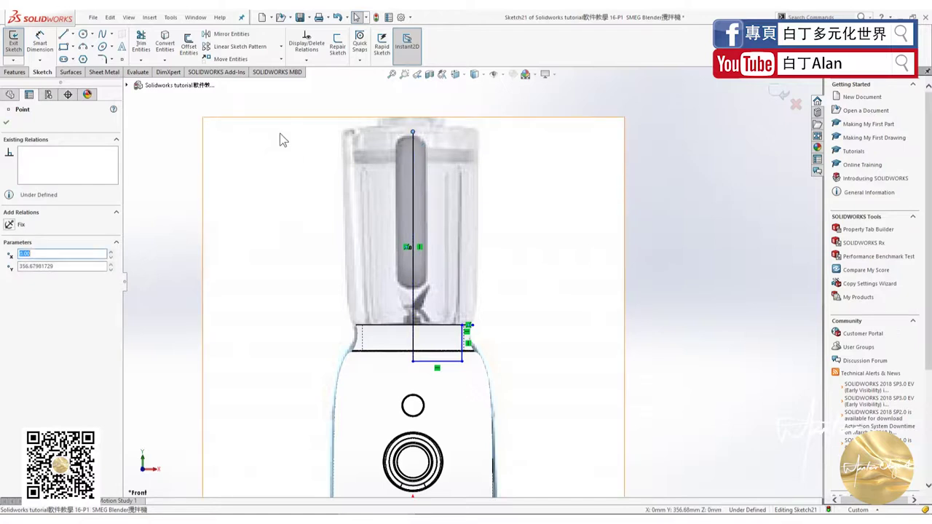
# Draw a line from the centre line across the jar top and down its right side
pyautogui.click(64, 33)
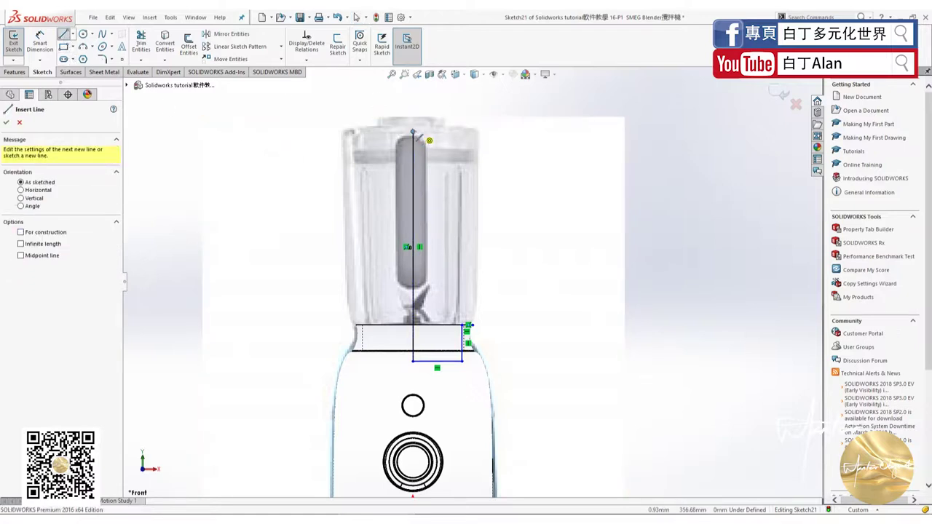
pyautogui.click(412, 132)
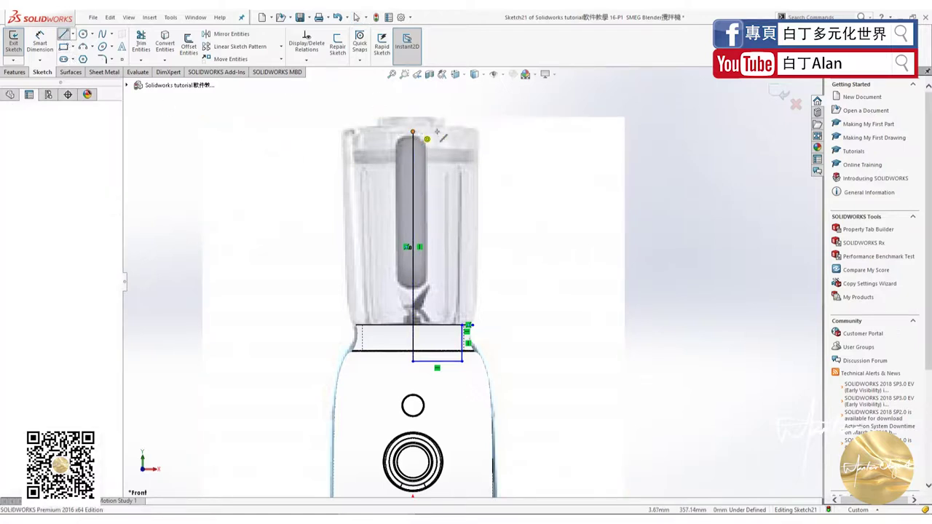
pyautogui.click(479, 132)
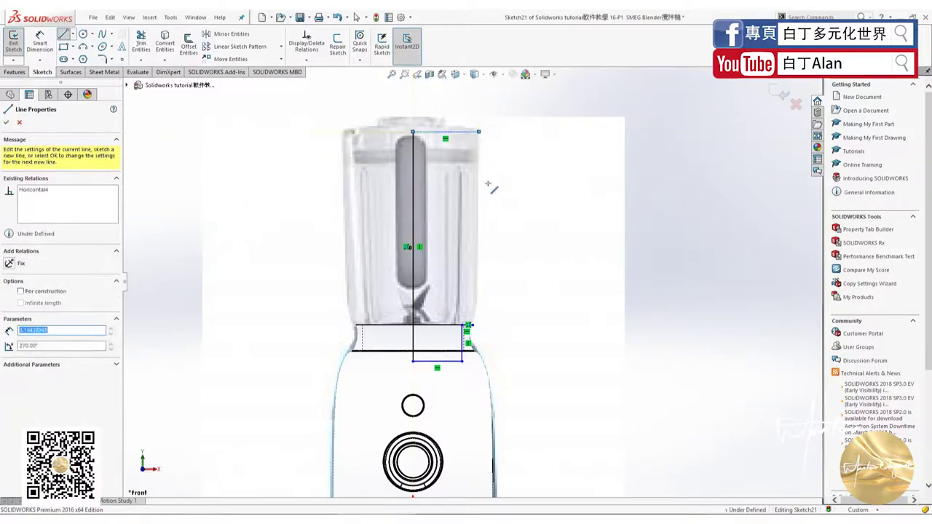
pyautogui.click(478, 253)
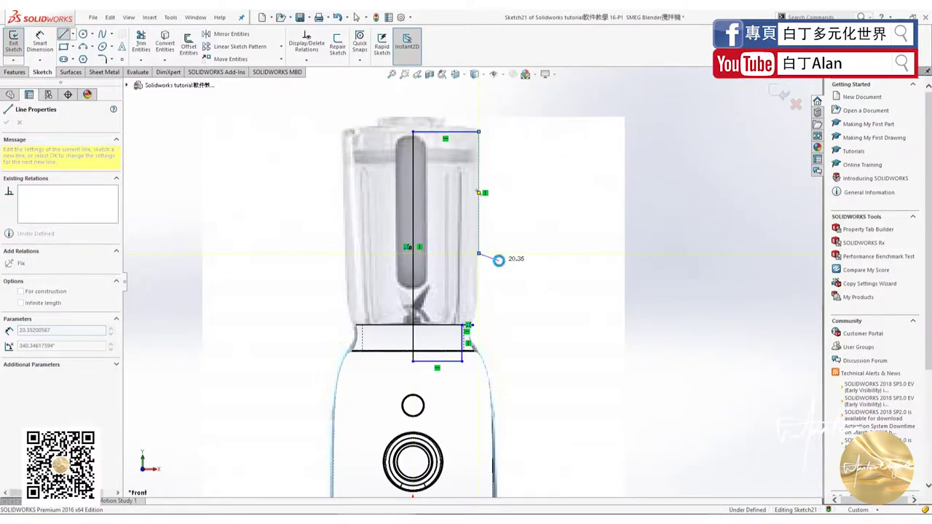
pyautogui.press('Escape')
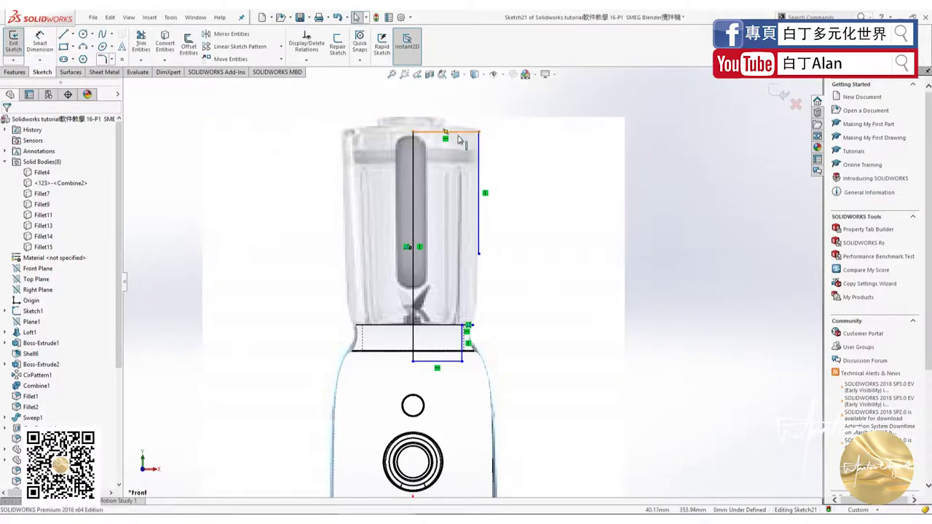
# Dimension the top line across the jar to 60 mm
pyautogui.click(38, 39)
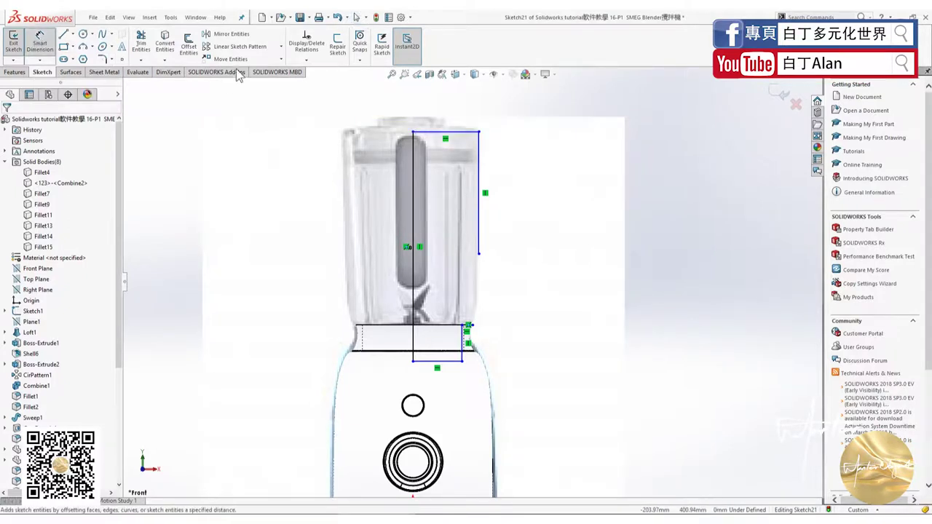
pyautogui.click(458, 133)
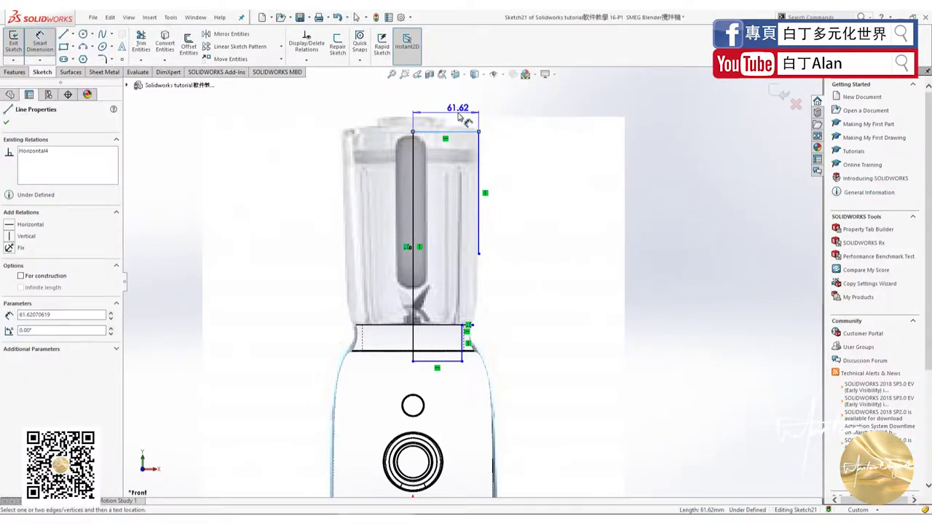
pyautogui.click(458, 116)
pyautogui.write('60')
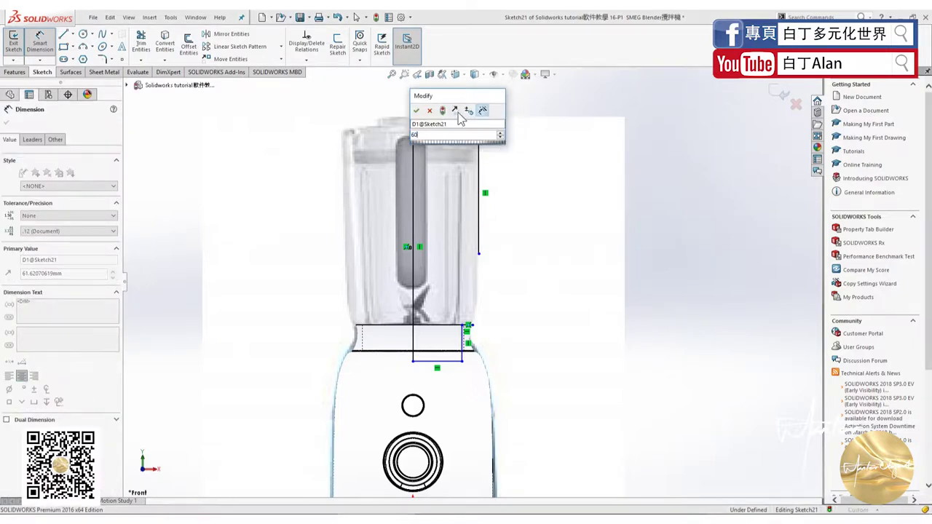
pyautogui.press('Return')
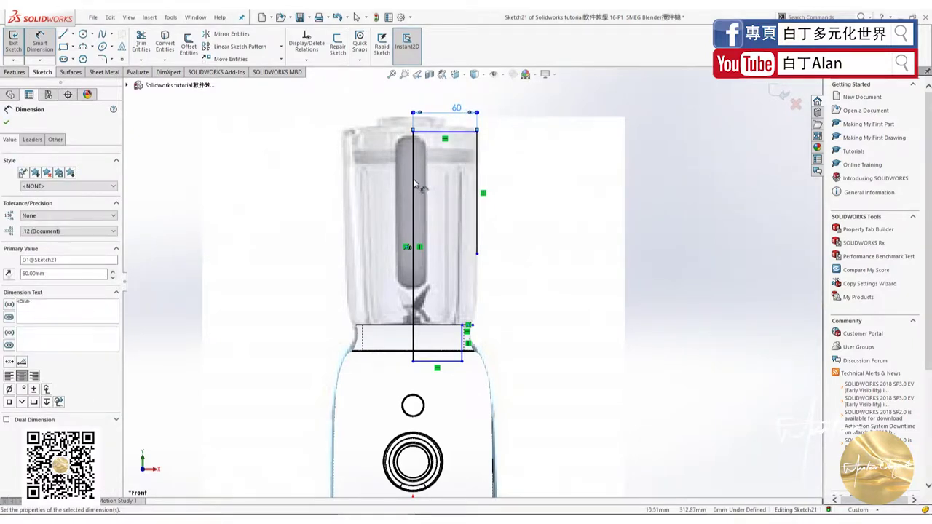
# Dimension the centre line to 215 mm, undoing a mistyped 2151
pyautogui.click(399, 190)
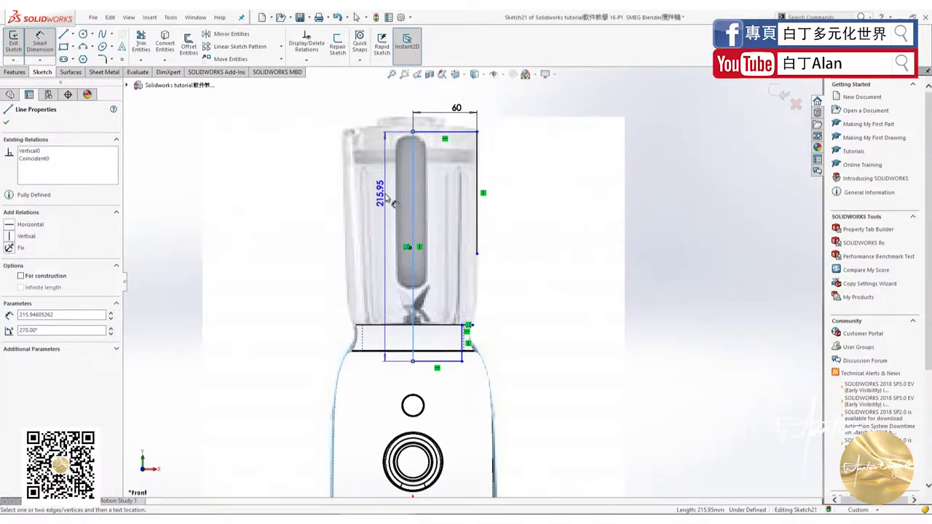
pyautogui.click(389, 202)
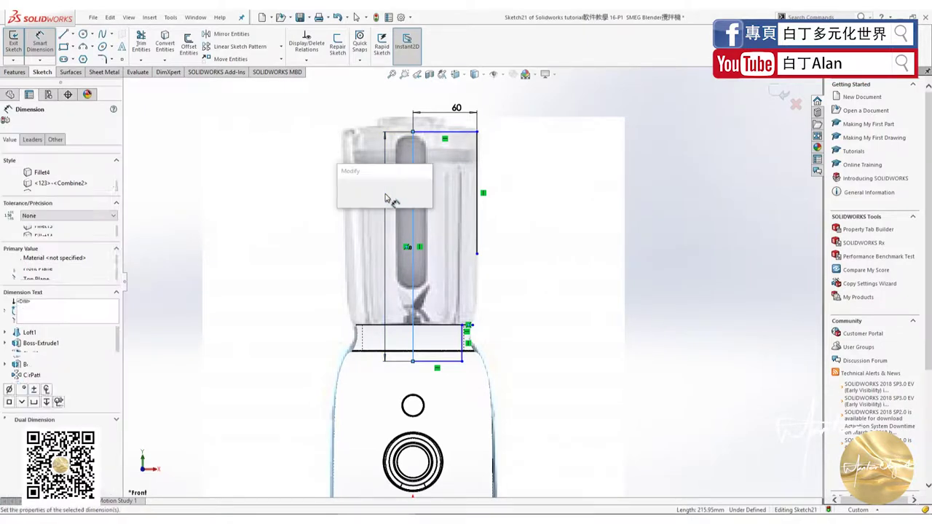
pyautogui.write('2151')
pyautogui.press('Return')
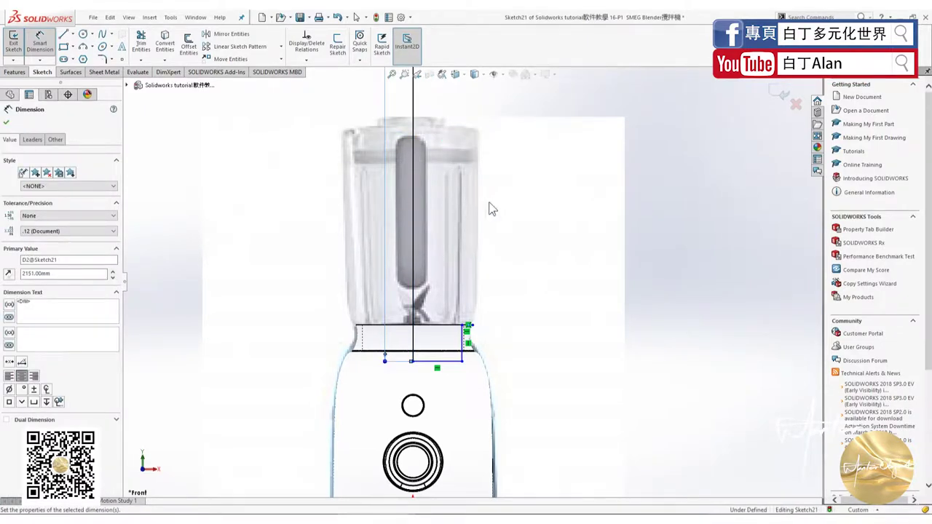
pyautogui.hotkey('ctrl', 'z')
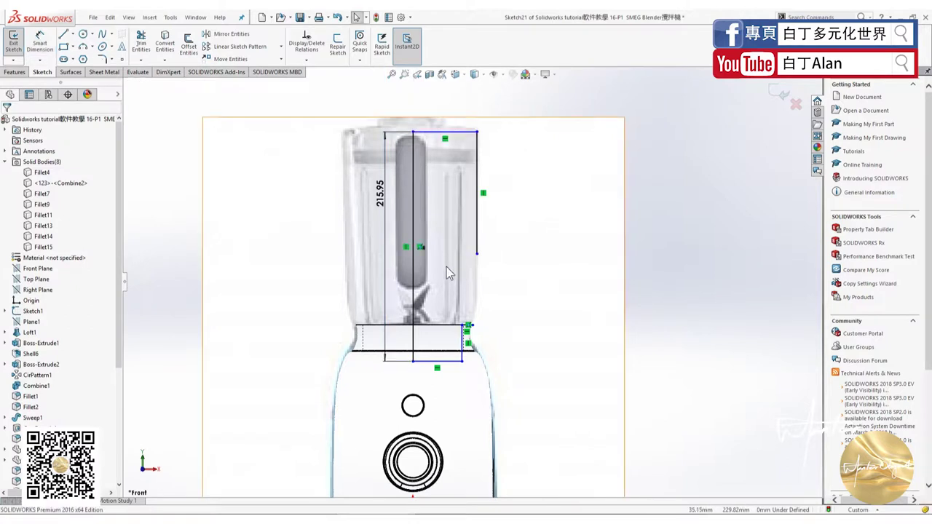
pyautogui.doubleClick(385, 205)
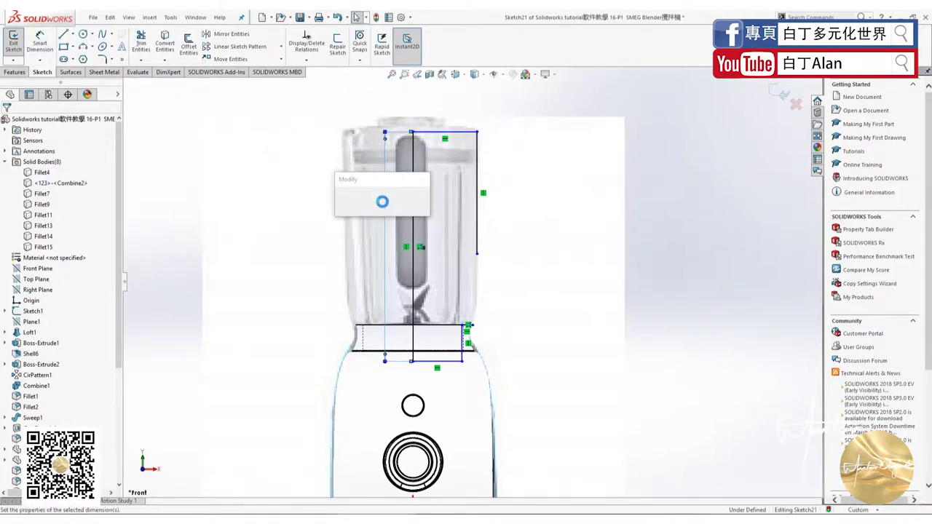
pyautogui.write('215')
pyautogui.press('Escape')
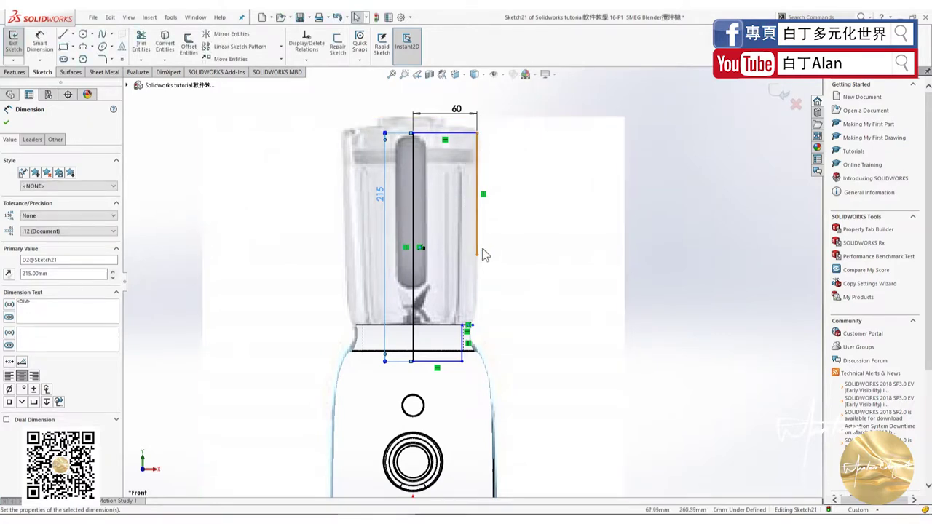
# Dimension the collar rectangle 45 mm wide and 40 mm tall
pyautogui.click(451, 366)
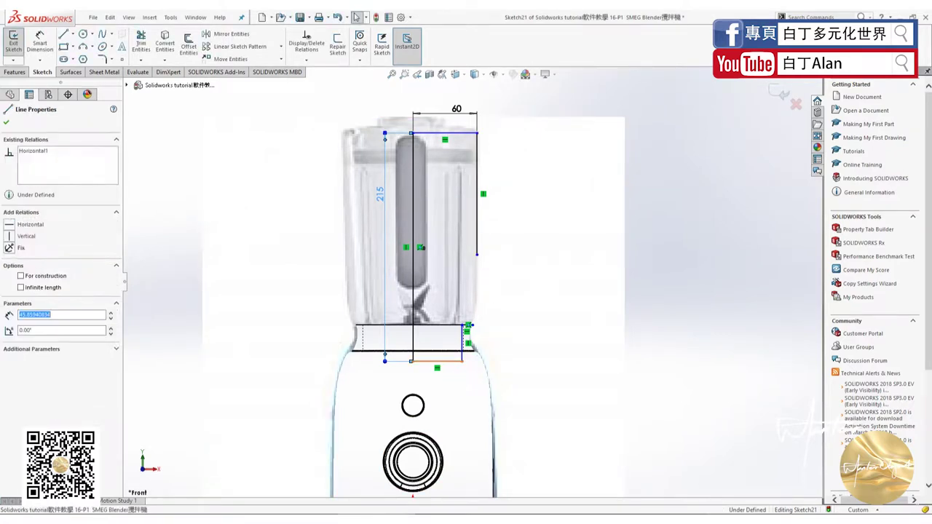
pyautogui.press('d')
pyautogui.click(437, 360)
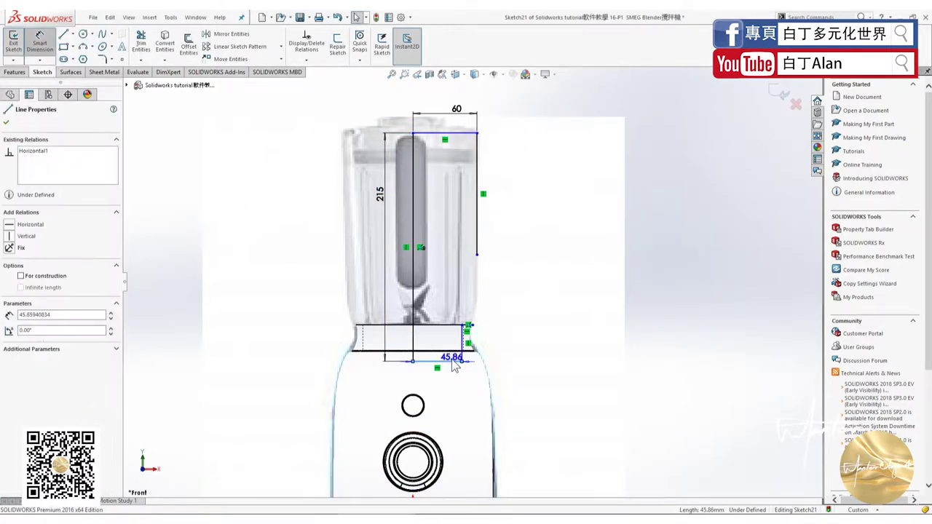
pyautogui.click(449, 391)
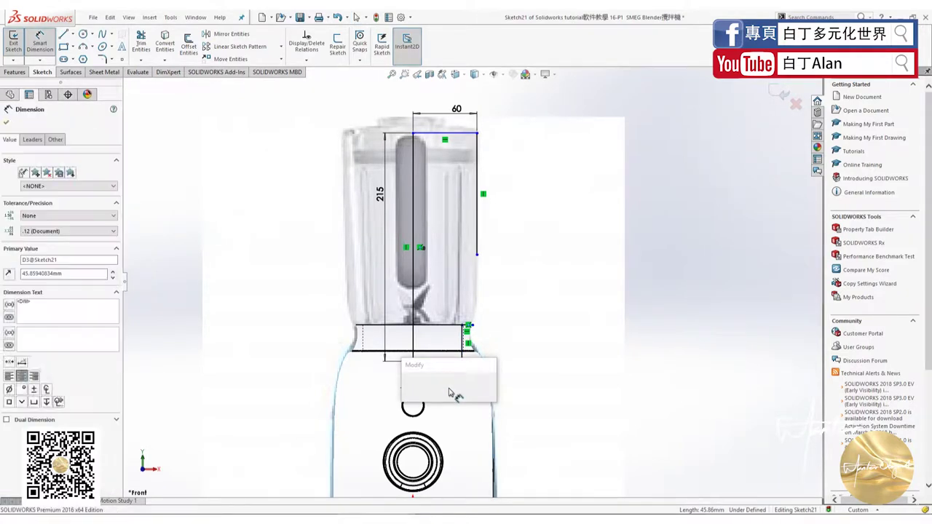
pyautogui.write('45')
pyautogui.press('Return')
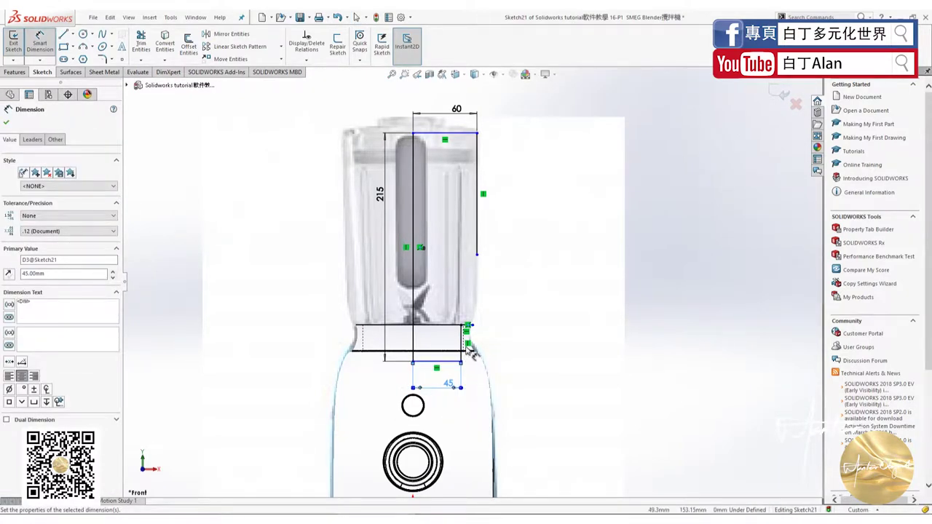
pyautogui.scroll(-2, 466, 356)
pyautogui.scroll(-3, 463, 359)
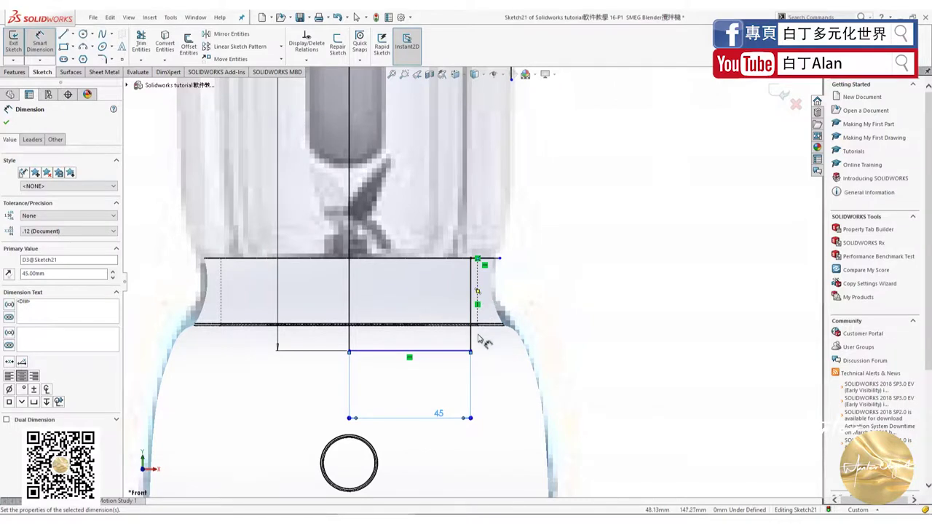
pyautogui.click(473, 339)
pyautogui.click(551, 317)
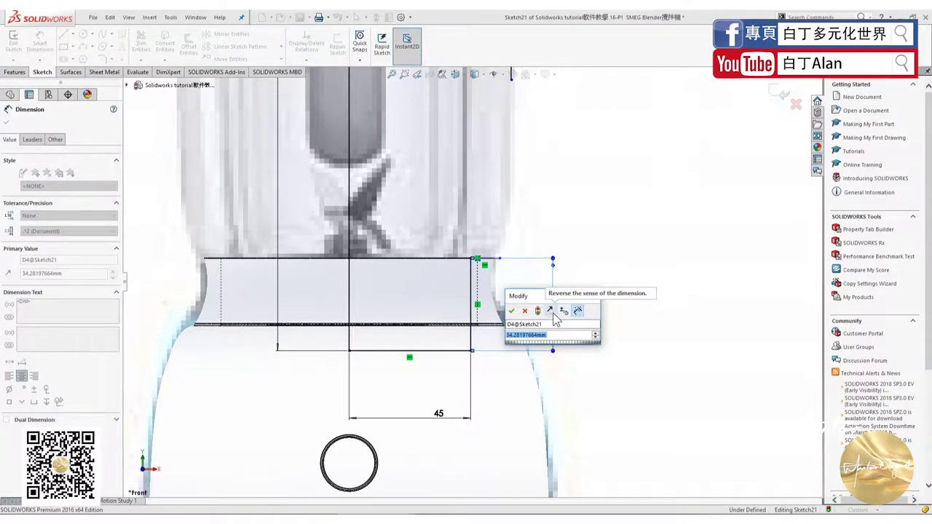
pyautogui.write('40')
pyautogui.press('Return')
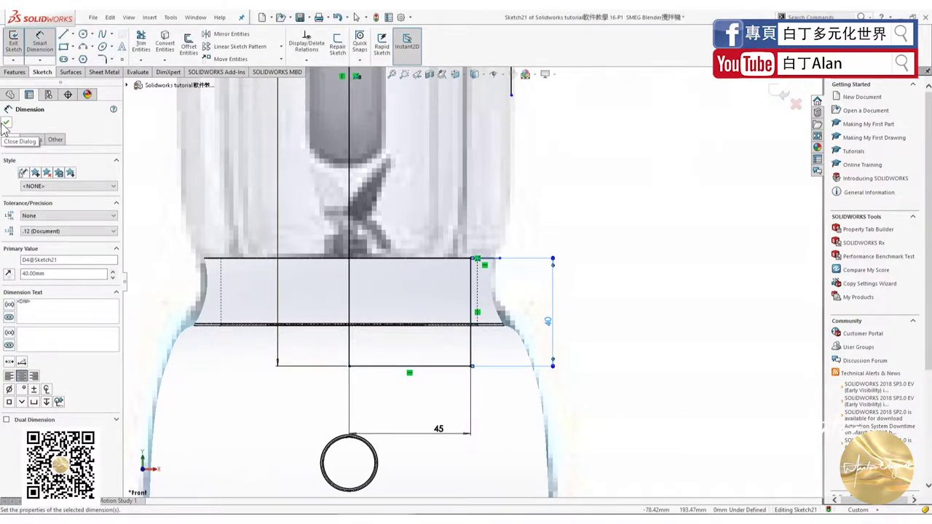
# Check whether the short top line is fully defined, then deselect it
pyautogui.scroll(3, 356, 301)
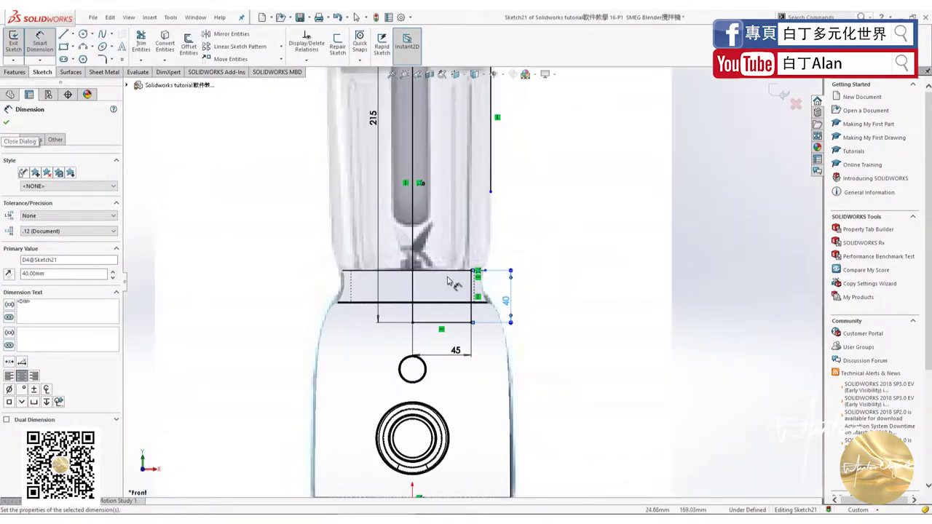
pyautogui.scroll(-2, 480, 286)
pyautogui.scroll(-2, 480, 286)
pyautogui.scroll(-2, 481, 286)
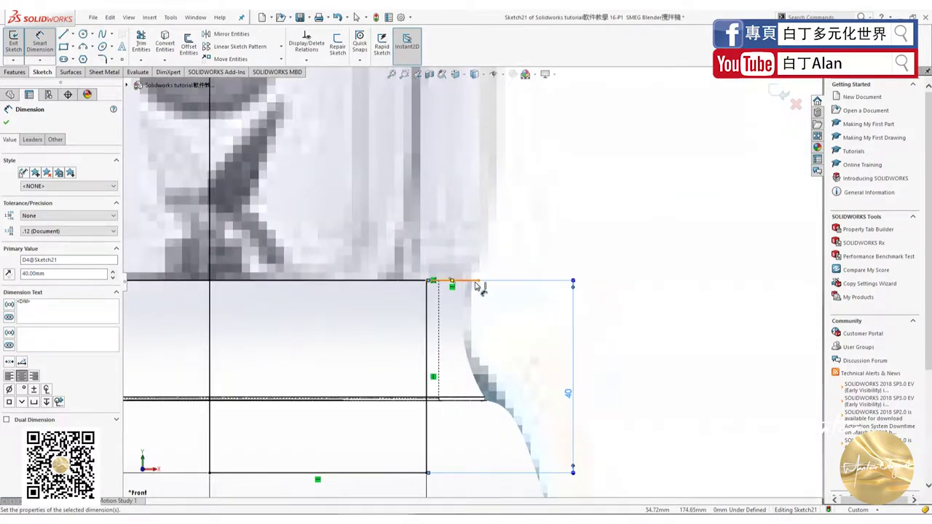
pyautogui.click(477, 283)
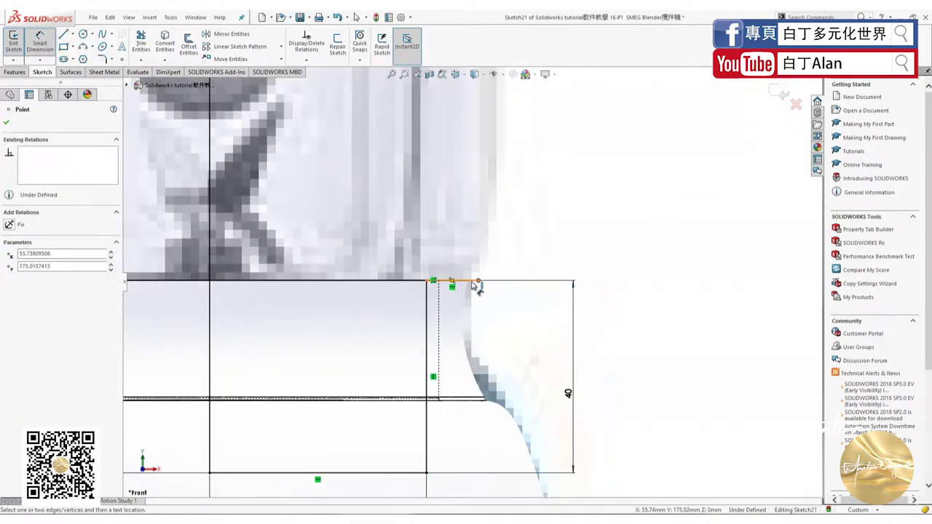
pyautogui.click(470, 280)
pyautogui.press('Escape')
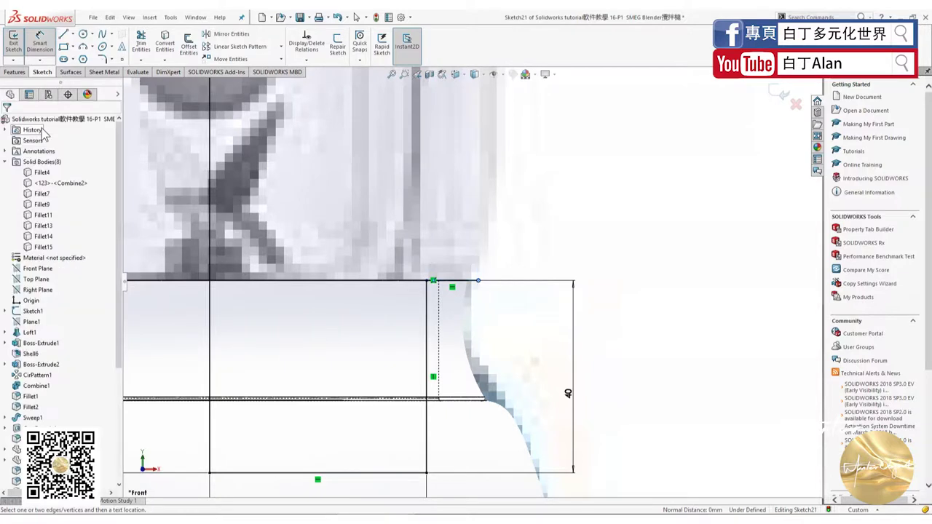
# Draw a spline from the short line's end up the jar's right side
pyautogui.click(477, 282)
pyautogui.press('Escape')
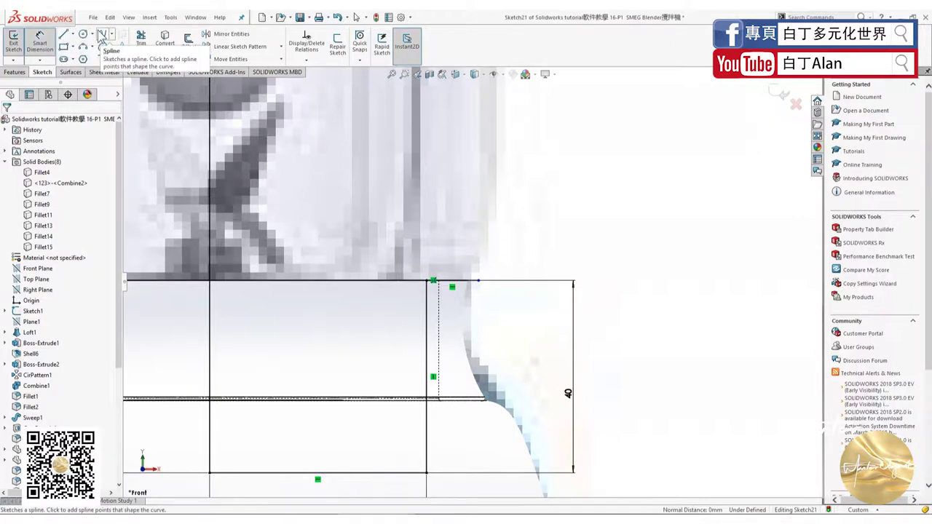
pyautogui.click(102, 34)
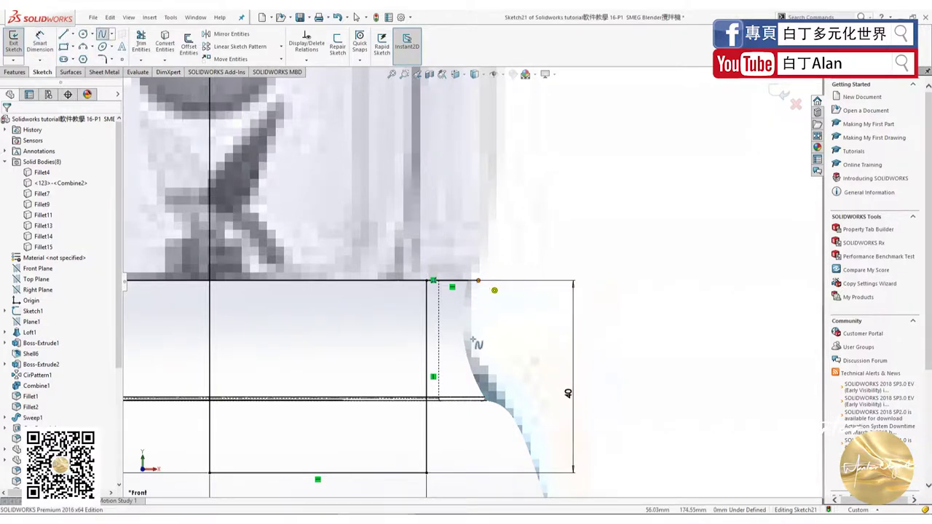
pyautogui.click(478, 280)
pyautogui.click(500, 217)
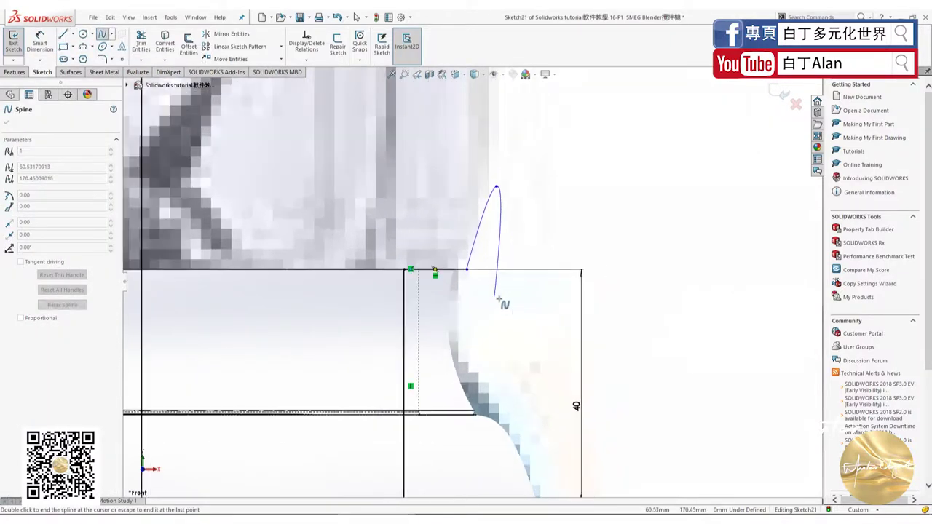
pyautogui.scroll(5, 465, 269)
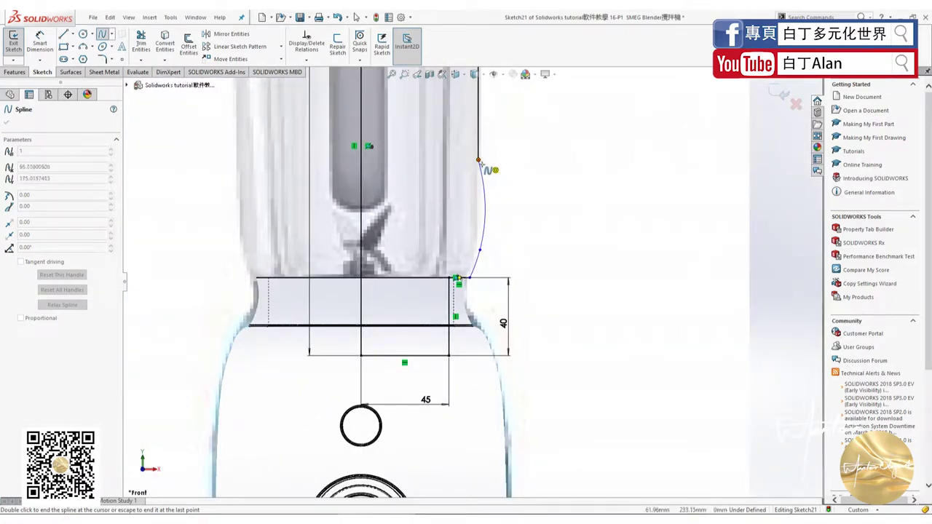
pyautogui.doubleClick(479, 161)
# Drag the spline's middle point so the curve hugs the jar side
pyautogui.click(479, 160)
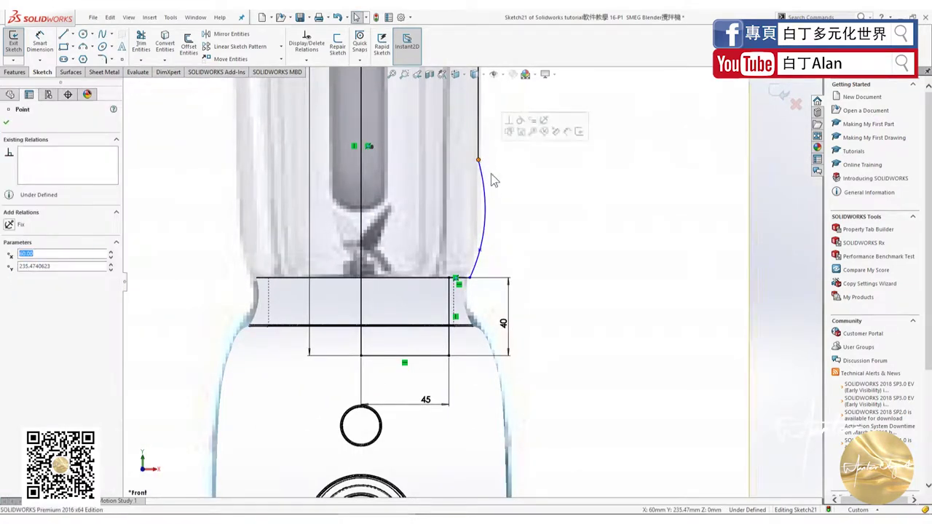
pyautogui.click(484, 182)
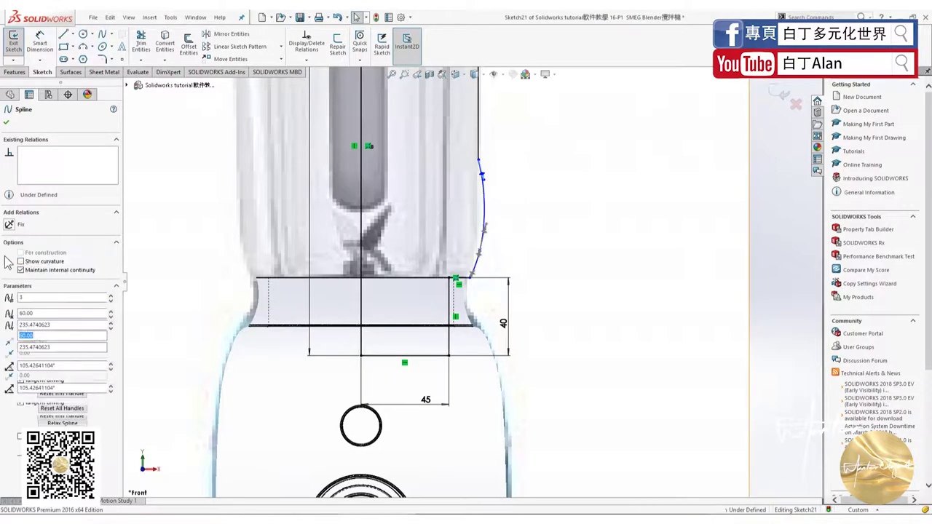
pyautogui.click(546, 252)
pyautogui.scroll(-3, 492, 255)
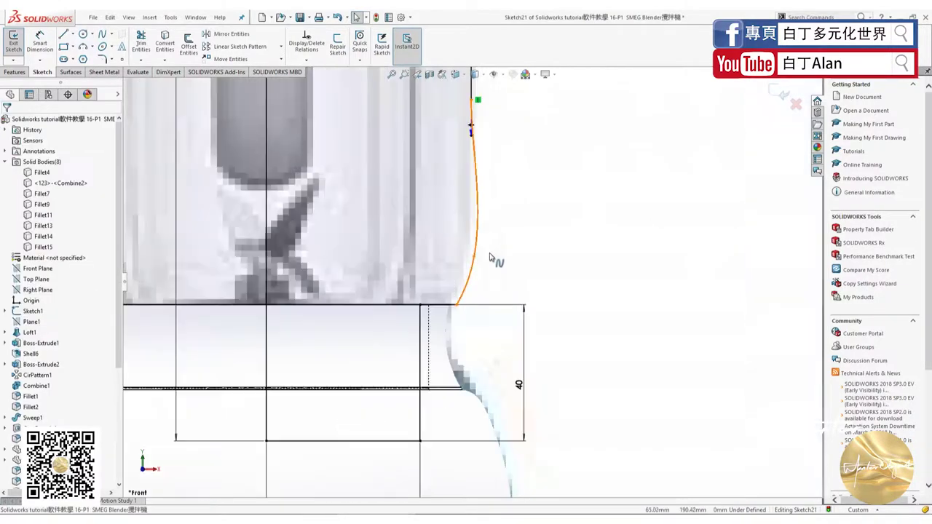
pyautogui.scroll(-2, 478, 270)
pyautogui.moveTo(466, 260); pyautogui.dragTo(453, 273)
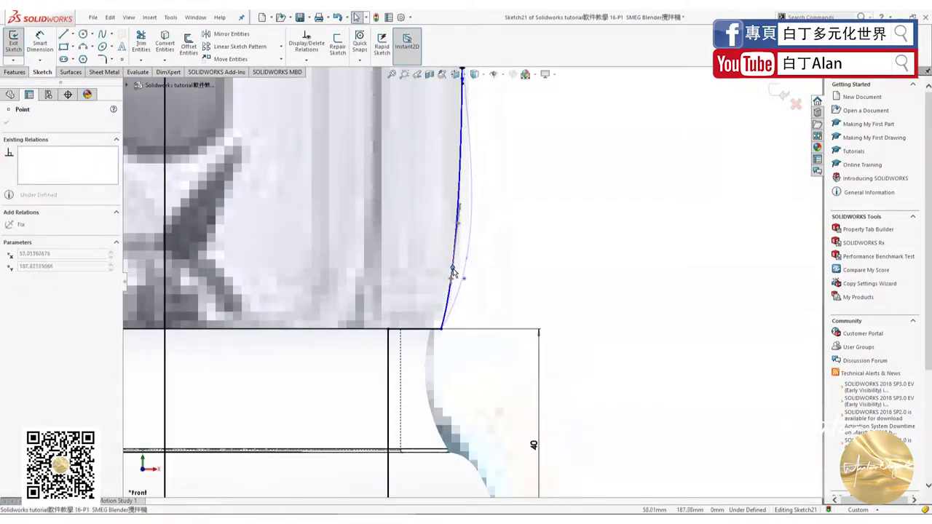
pyautogui.click(457, 320)
# Dimension the short line along the collar top to 10 mm
pyautogui.scroll(-2, 440, 328)
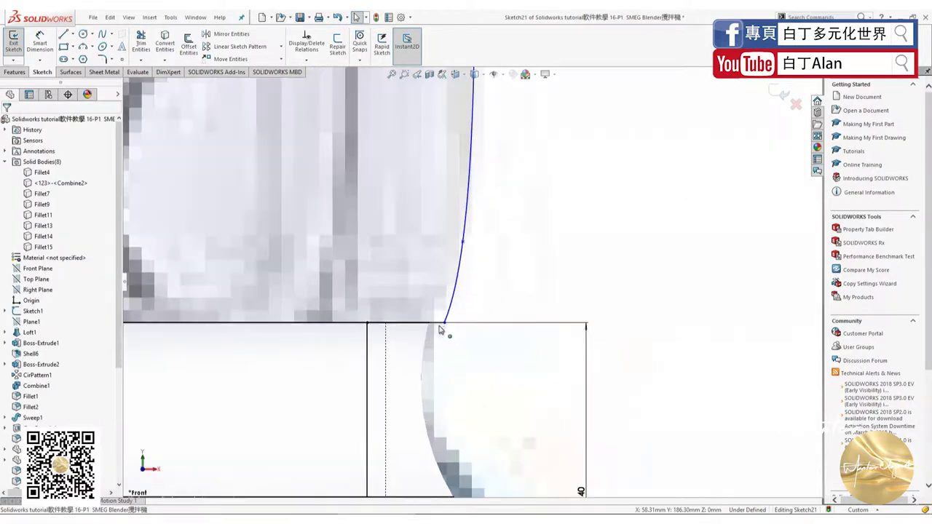
pyautogui.click(28, 46)
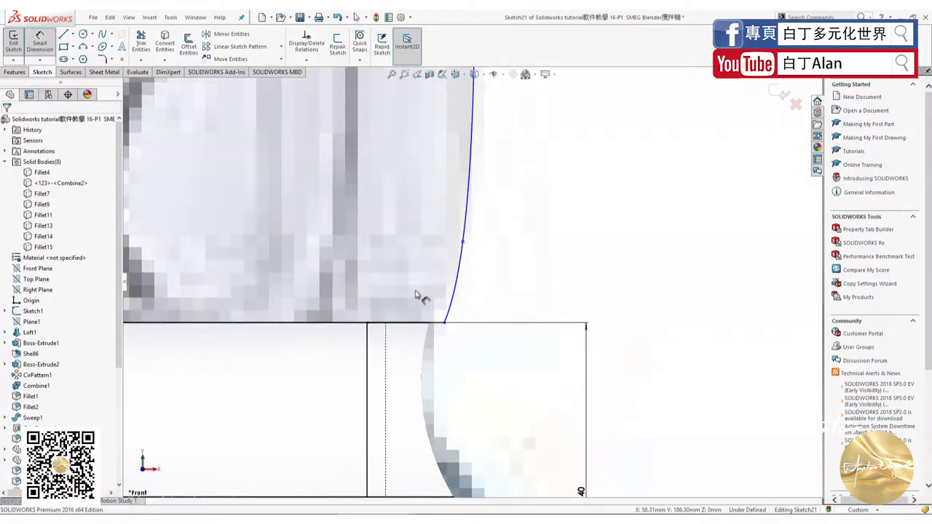
pyautogui.click(435, 322)
pyautogui.click(428, 287)
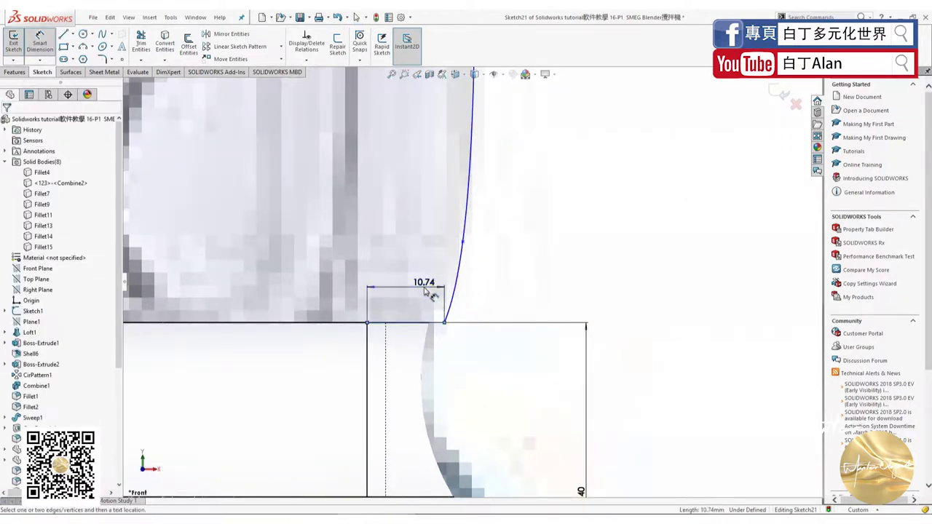
pyautogui.write('10.73809508mm')
pyautogui.press('Return')
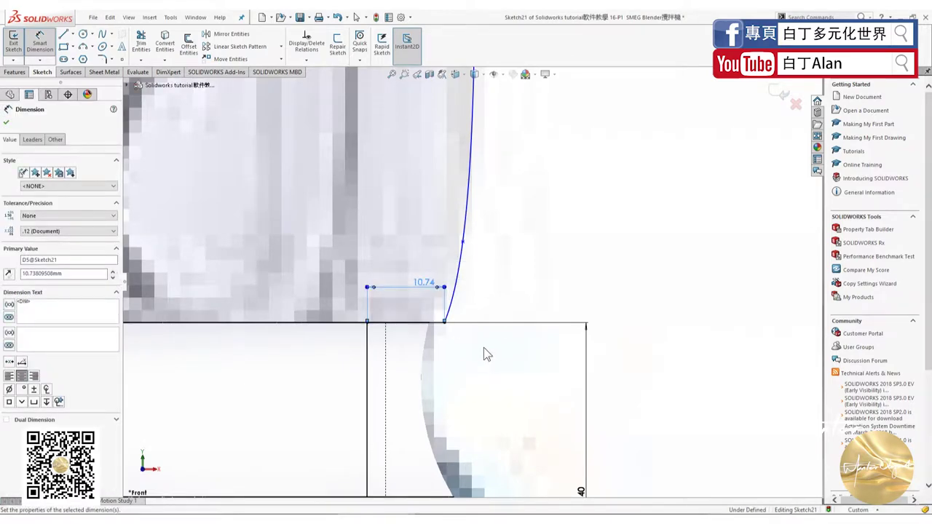
pyautogui.press('Escape')
pyautogui.scroll(2, 467, 300)
pyautogui.scroll(2, 467, 299)
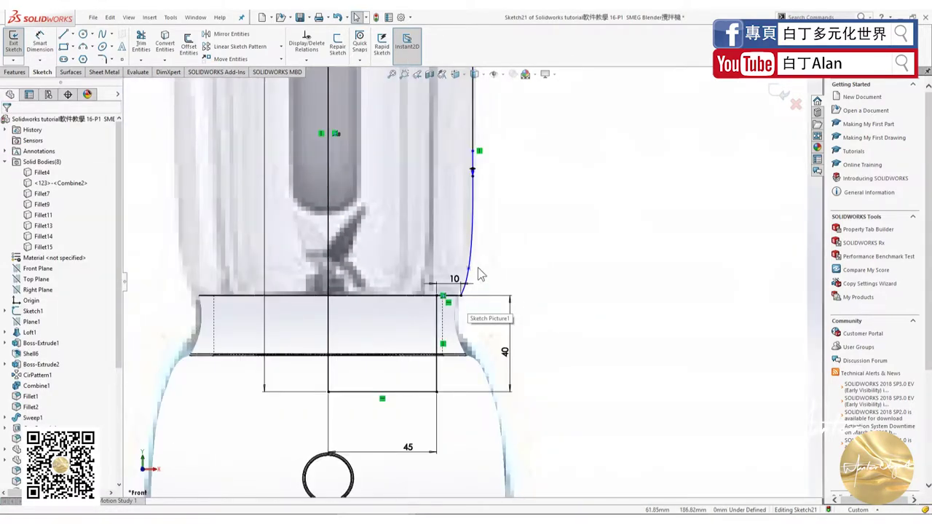
pyautogui.scroll(-3, 464, 274)
pyautogui.scroll(2, 469, 299)
pyautogui.scroll(2, 473, 300)
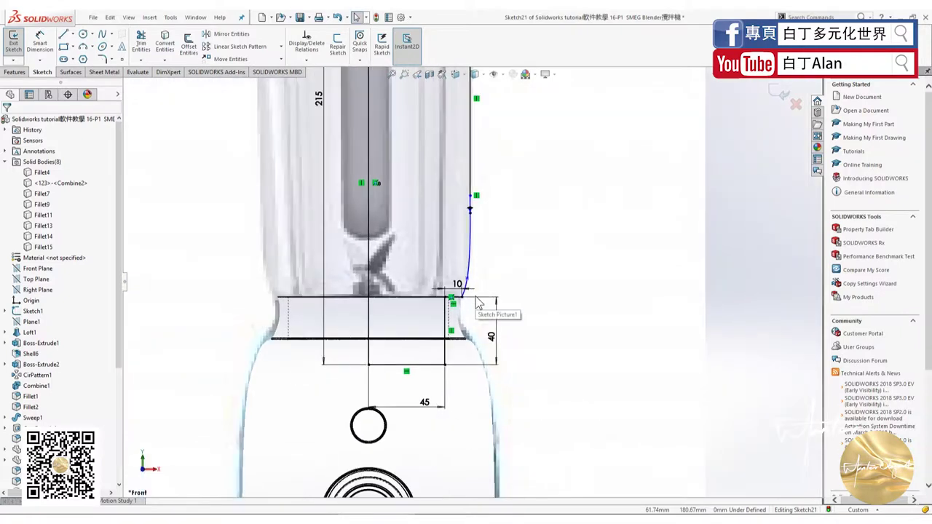
pyautogui.scroll(2, 476, 302)
# Revolve Sketch21 360° around the vertical centre line to form the jar body
pyautogui.click(25, 74)
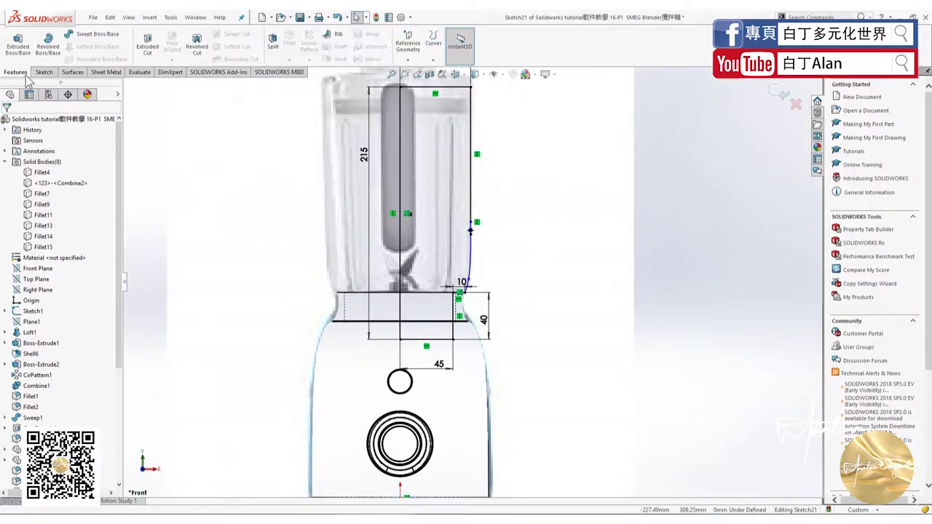
pyautogui.click(48, 45)
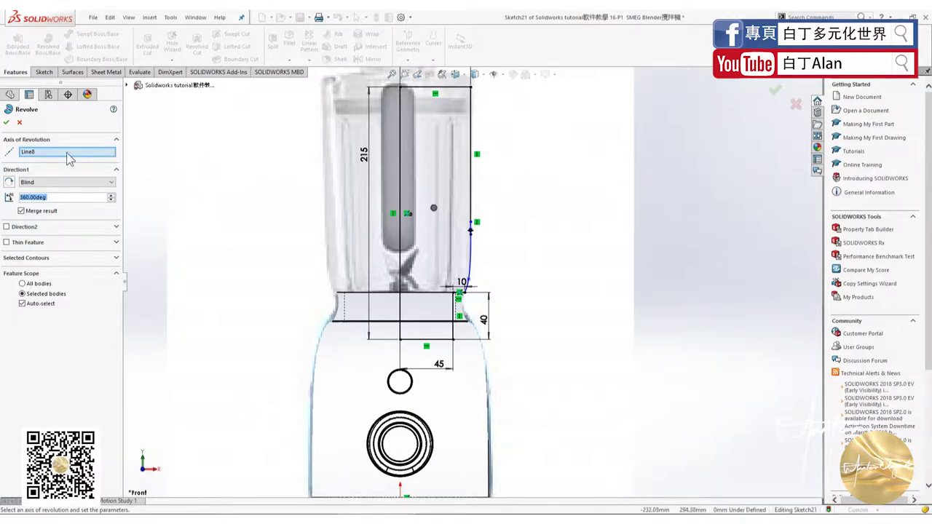
pyautogui.rightClick(69, 159)
pyautogui.click(86, 160)
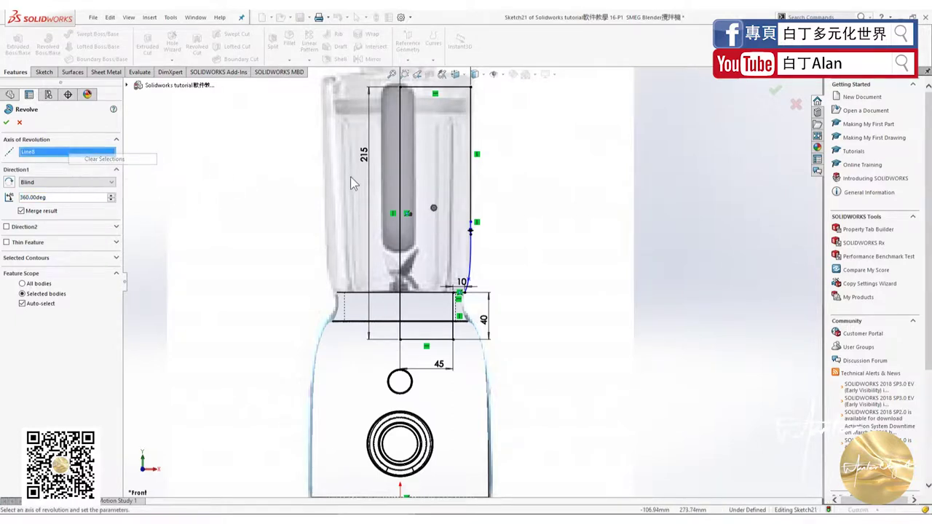
pyautogui.click(401, 169)
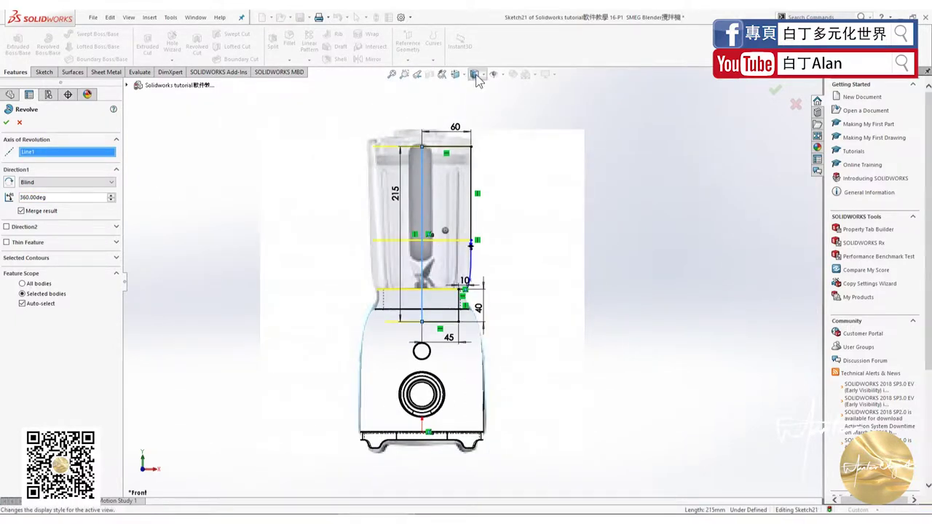
pyautogui.moveTo(492, 216); pyautogui.dragTo(437, 240, button='middle')
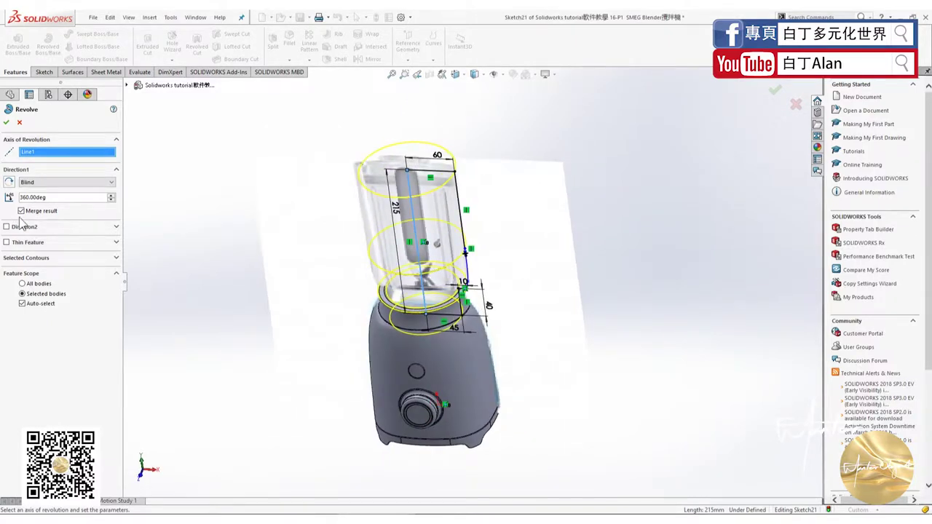
pyautogui.click(5, 123)
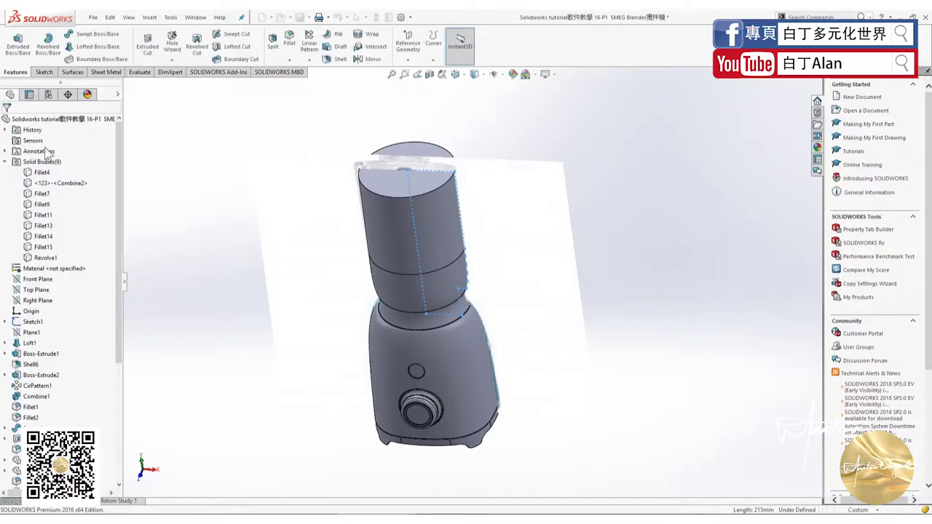
# Inspect the Revolve1 body and zoom the view onto the groove's rounded end
pyautogui.moveTo(493, 250)
pyautogui.mouseDown(button='middle')
pyautogui.moveTo(507, 262)
pyautogui.moveTo(480, 235)
pyautogui.mouseUp(button='middle')
pyautogui.scroll(-3, 480, 235)
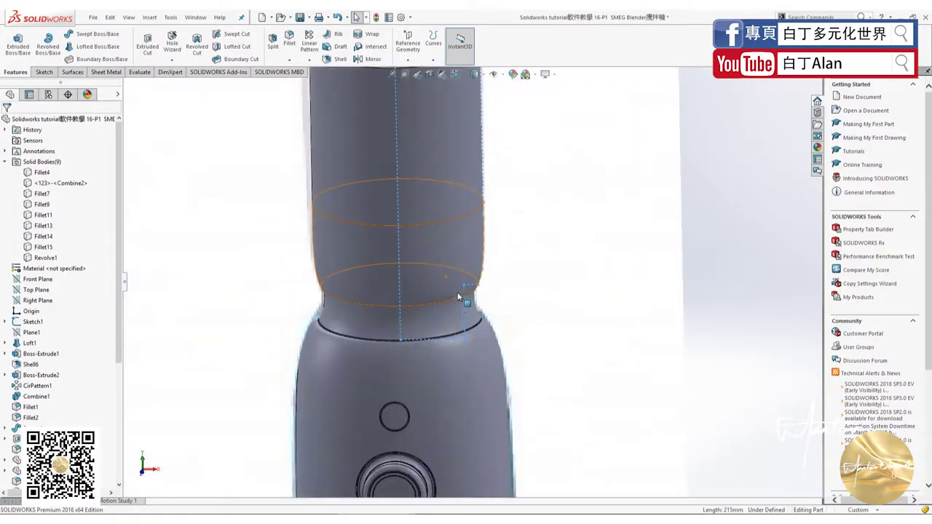
pyautogui.scroll(-3, 473, 240)
pyautogui.scroll(-3, 475, 262)
pyautogui.scroll(2, 475, 262)
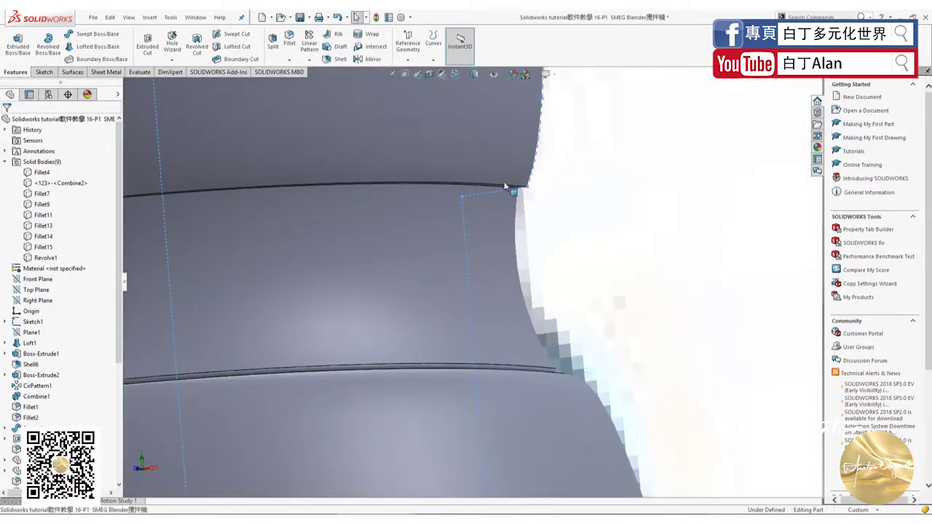
pyautogui.click(44, 258)
pyautogui.rightClick(44, 257)
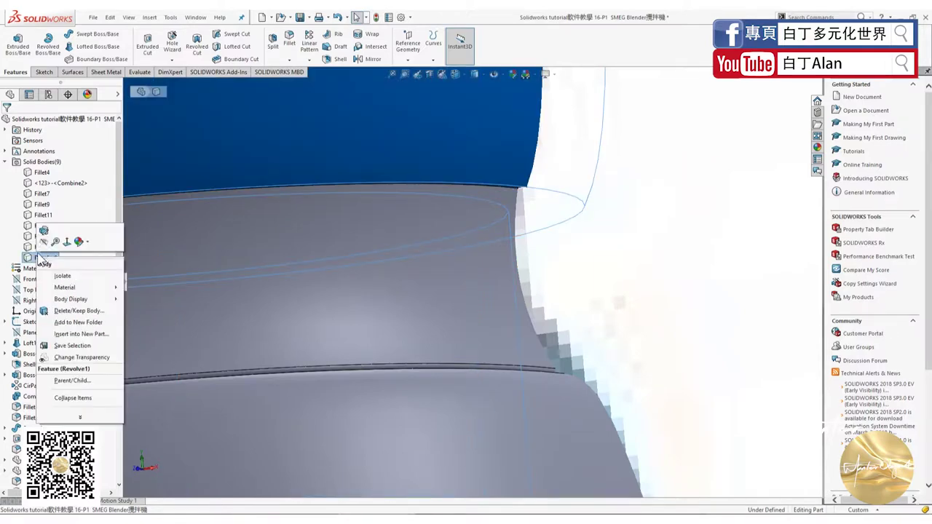
pyautogui.press('Escape')
pyautogui.moveTo(556, 222); pyautogui.dragTo(523, 289, button='middle')
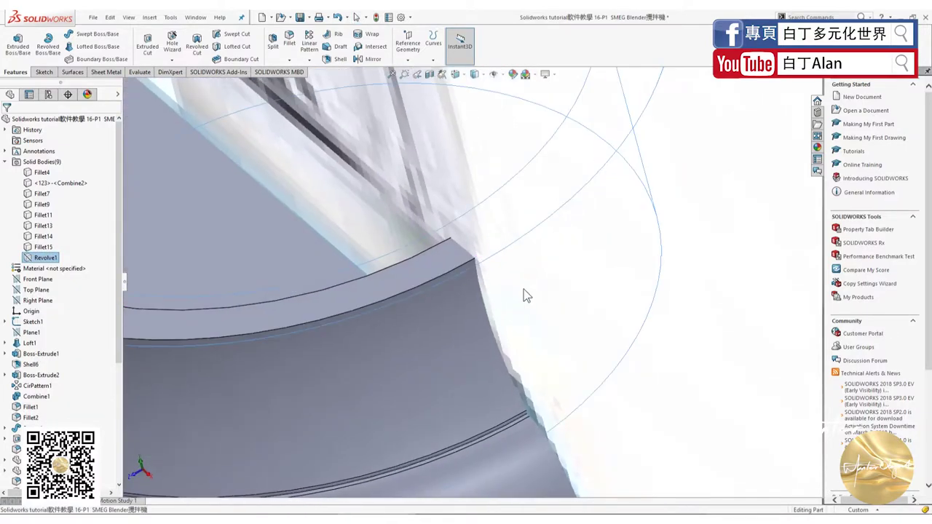
# Fillet the groove end's two arc edges with a 0.5 mm radius
pyautogui.click(396, 294)
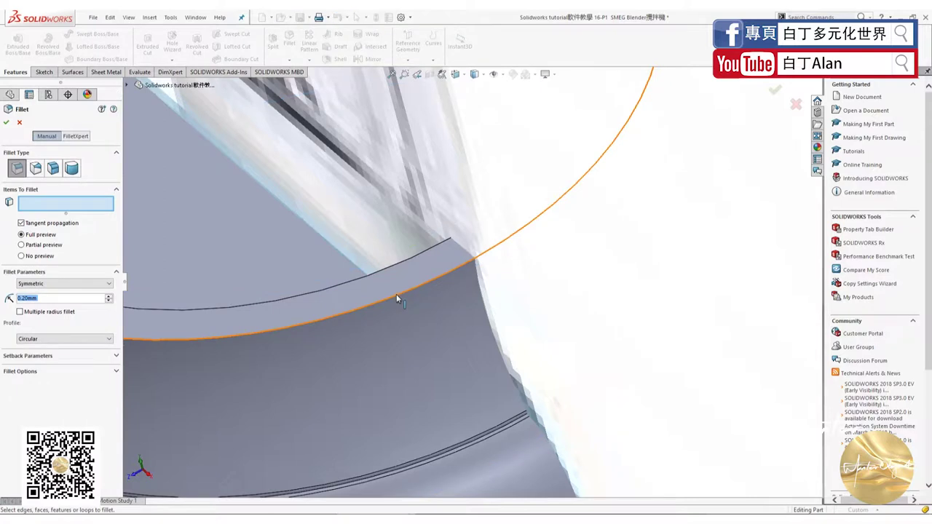
pyautogui.click(311, 292)
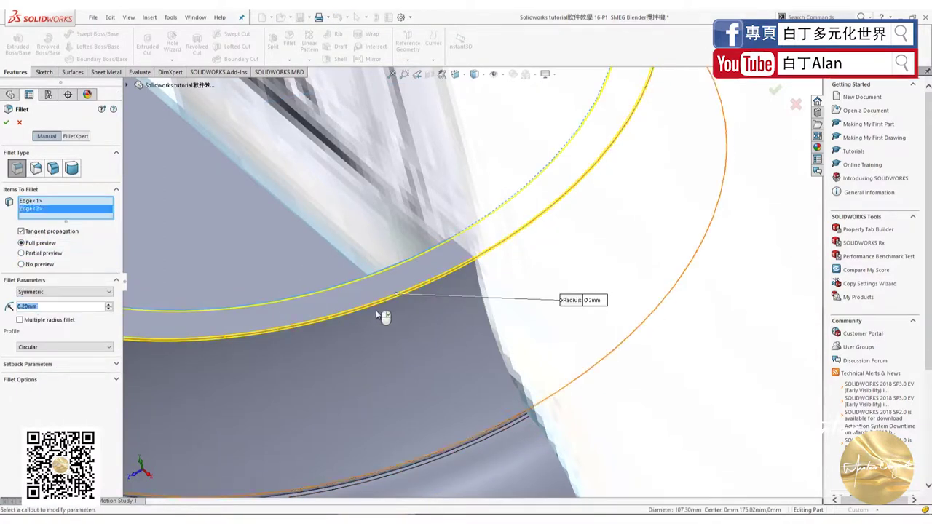
pyautogui.write('0.5')
pyautogui.press('Return')
pyautogui.click(9, 125)
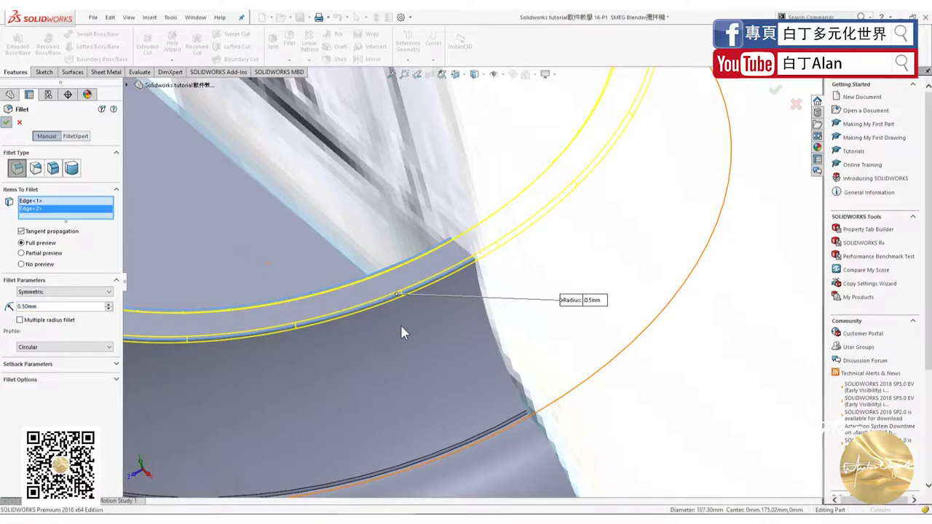
# Zoom out and rotate to view the whole blender
pyautogui.scroll(2, 400, 332)
pyautogui.scroll(2, 400, 342)
pyautogui.scroll(2, 396, 353)
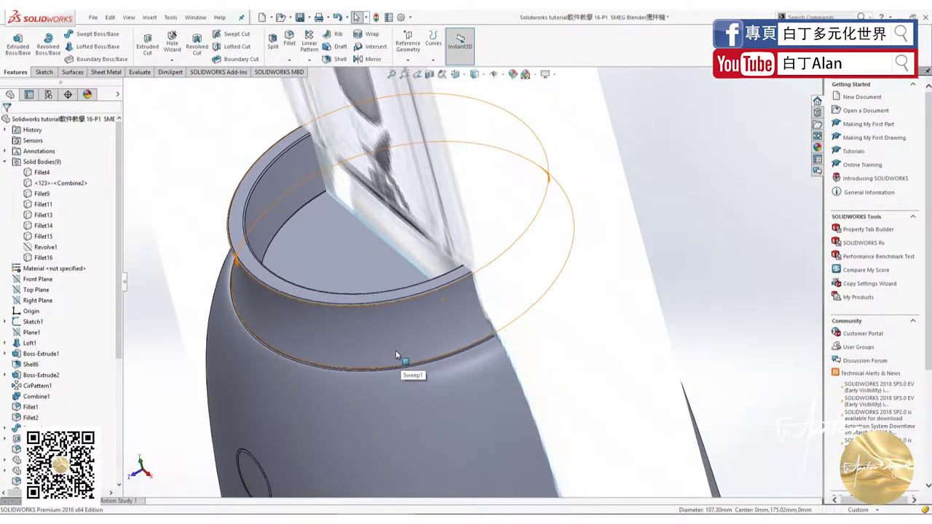
pyautogui.scroll(2, 395, 351)
pyautogui.scroll(3, 406, 327)
pyautogui.scroll(3, 448, 290)
pyautogui.moveTo(457, 308)
pyautogui.mouseDown(button='middle')
pyautogui.moveTo(479, 302)
pyautogui.moveTo(446, 302)
pyautogui.mouseUp(button='middle')
pyautogui.scroll(-2, 446, 302)
pyautogui.scroll(-3, 446, 298)
pyautogui.scroll(-2, 446, 303)
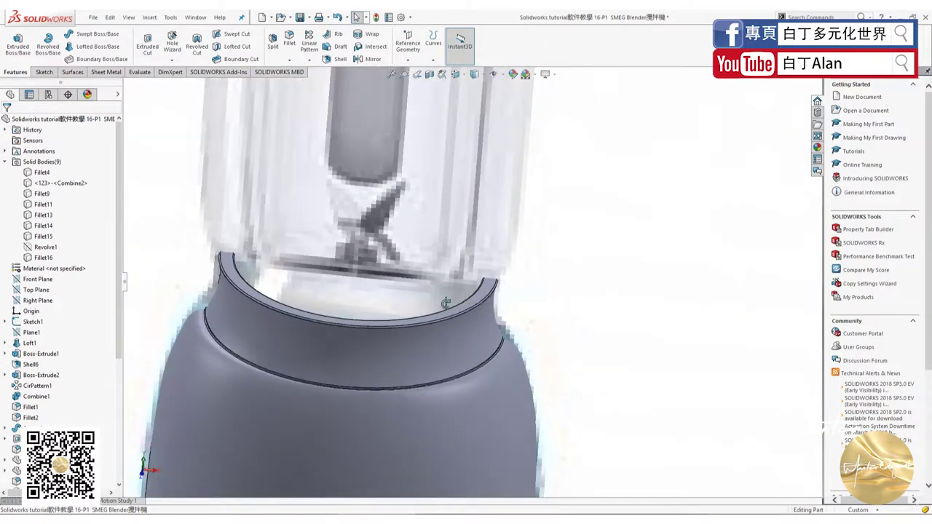
pyautogui.scroll(3, 446, 302)
pyautogui.scroll(3, 449, 322)
pyautogui.scroll(-2, 466, 335)
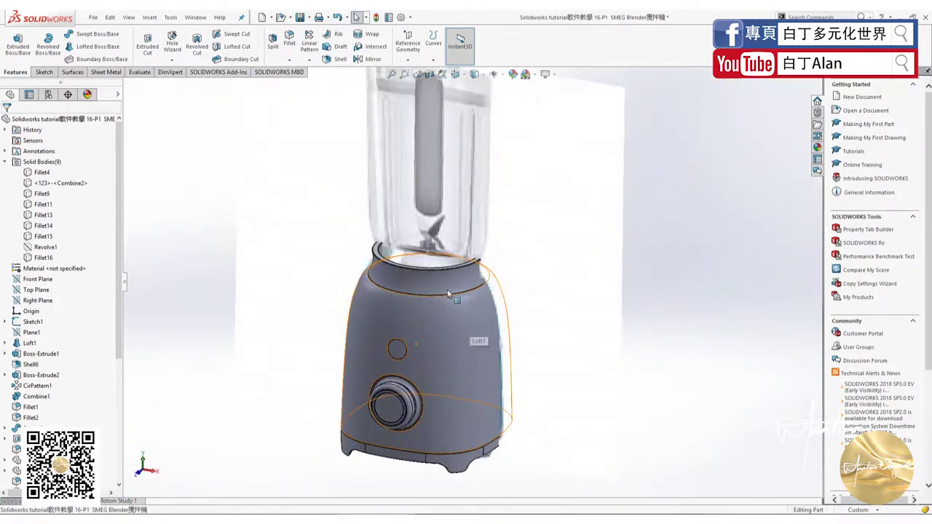
# Hide the Fillet16 body and select the top face of the Revolve1 cylinder
pyautogui.click(44, 258)
pyautogui.rightClick(49, 261)
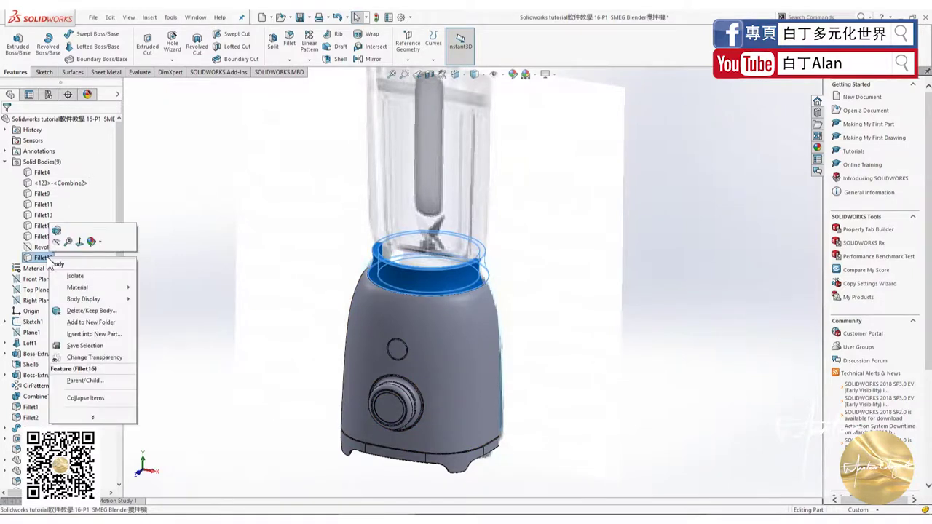
pyautogui.click(43, 247)
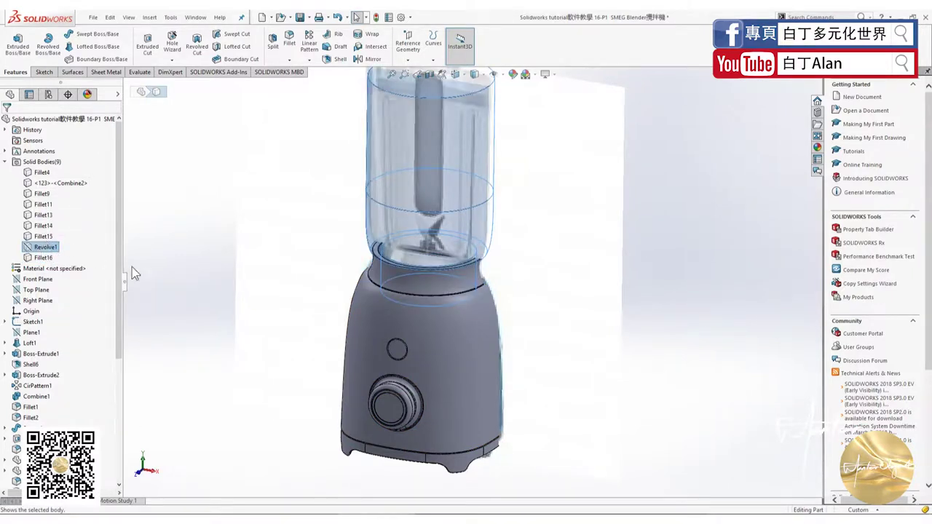
pyautogui.click(228, 289)
pyautogui.scroll(-4, 370, 260)
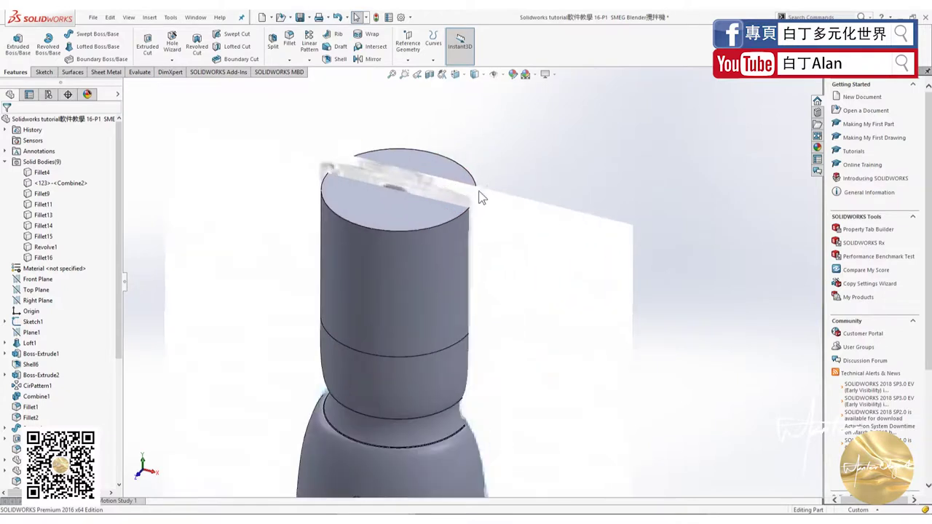
pyautogui.moveTo(483, 196)
pyautogui.mouseDown(button='middle')
pyautogui.moveTo(432, 223)
pyautogui.moveTo(494, 178)
pyautogui.mouseUp(button='middle')
pyautogui.scroll(-3, 522, 148)
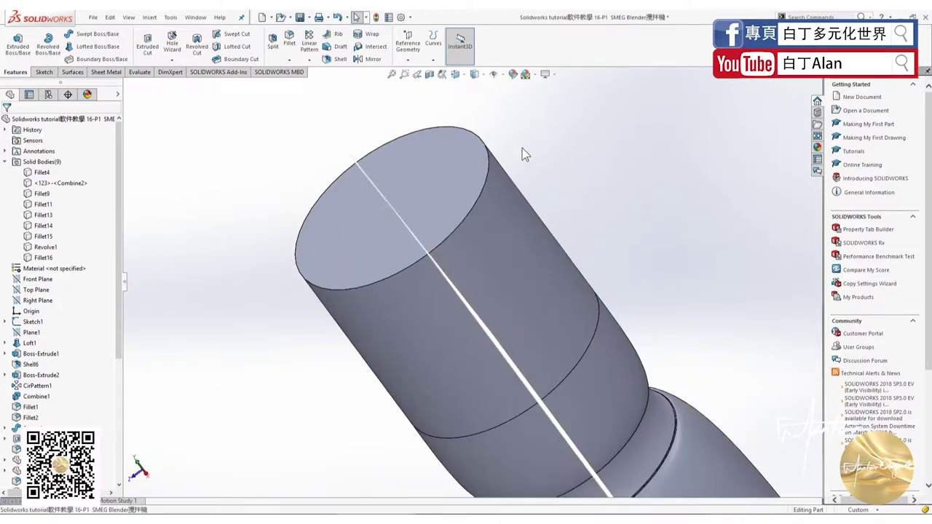
pyautogui.click(471, 160)
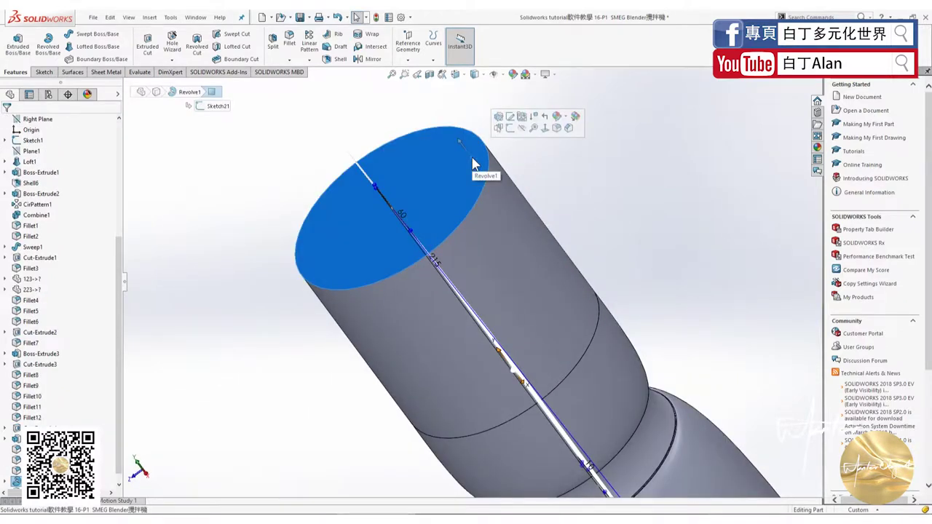
# Start Sketch22 on the cylinder's top face and choose the Polygon tool
pyautogui.click(42, 71)
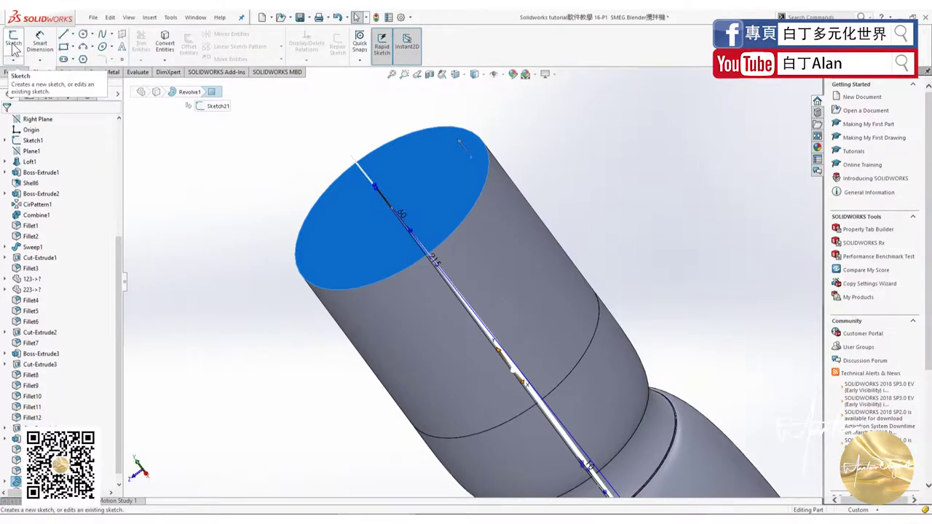
pyautogui.click(13, 44)
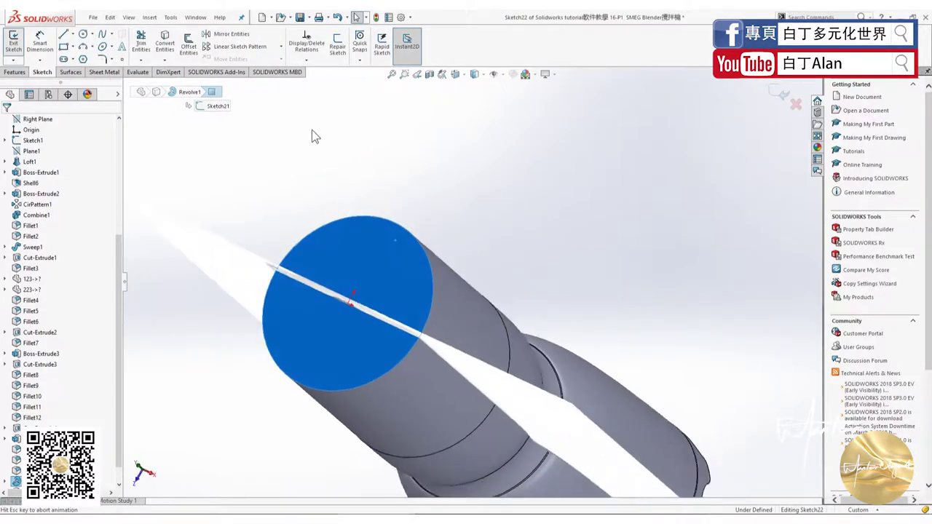
pyautogui.scroll(-5, 489, 211)
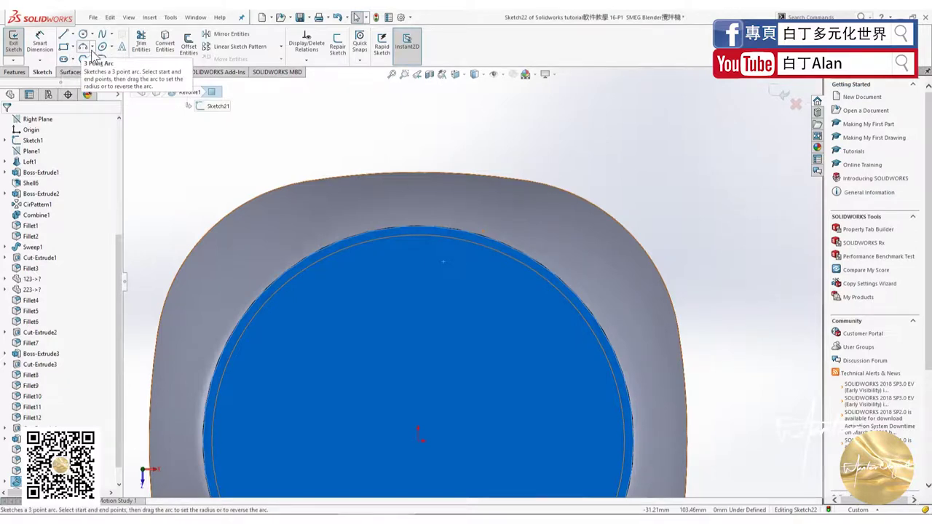
pyautogui.click(92, 48)
pyautogui.click(73, 60)
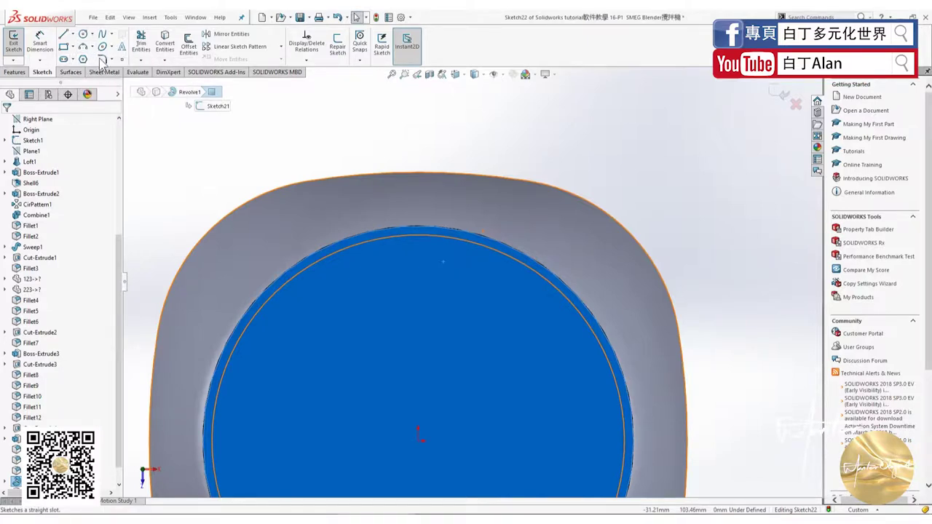
pyautogui.click(82, 62)
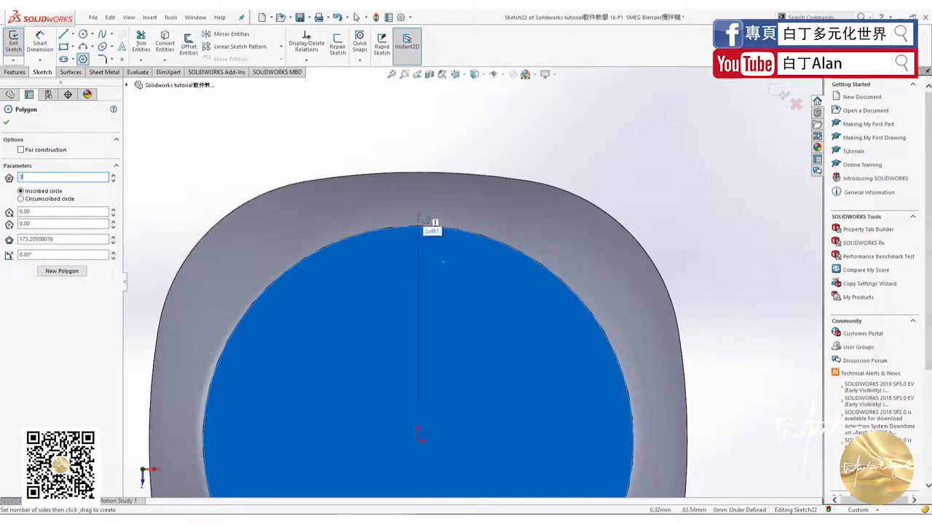
# Draw the triangle atop the rim circle and dimension its centre 60 from the origin
pyautogui.moveTo(419, 213); pyautogui.dragTo(422, 167)
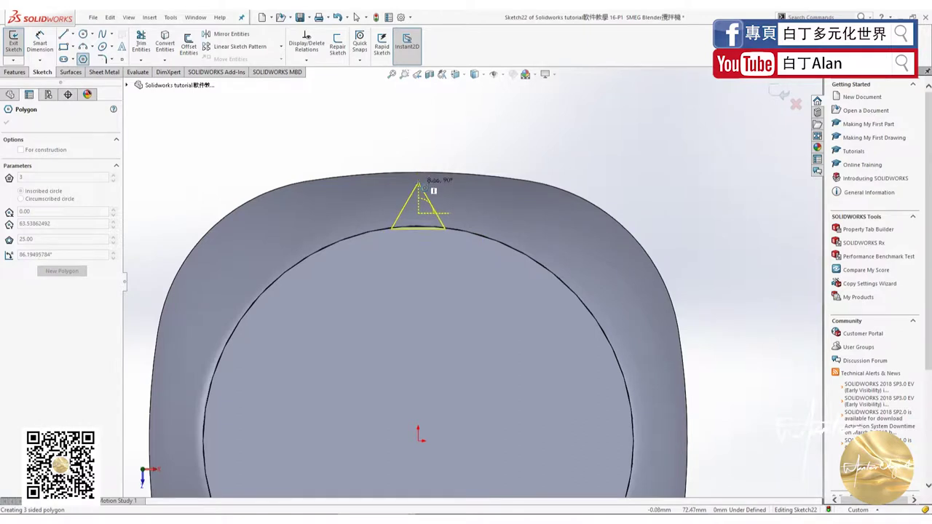
pyautogui.click(430, 185)
pyautogui.press('Escape')
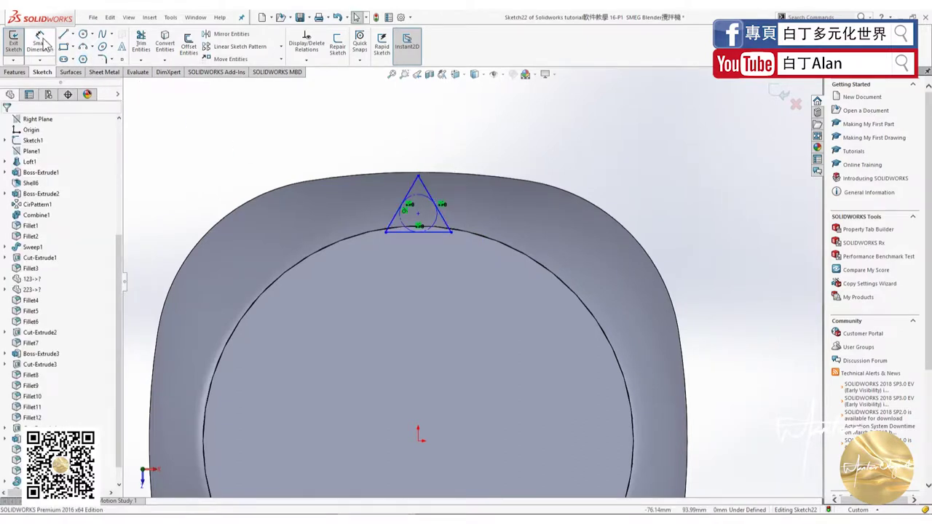
pyautogui.click(40, 42)
pyautogui.click(418, 214)
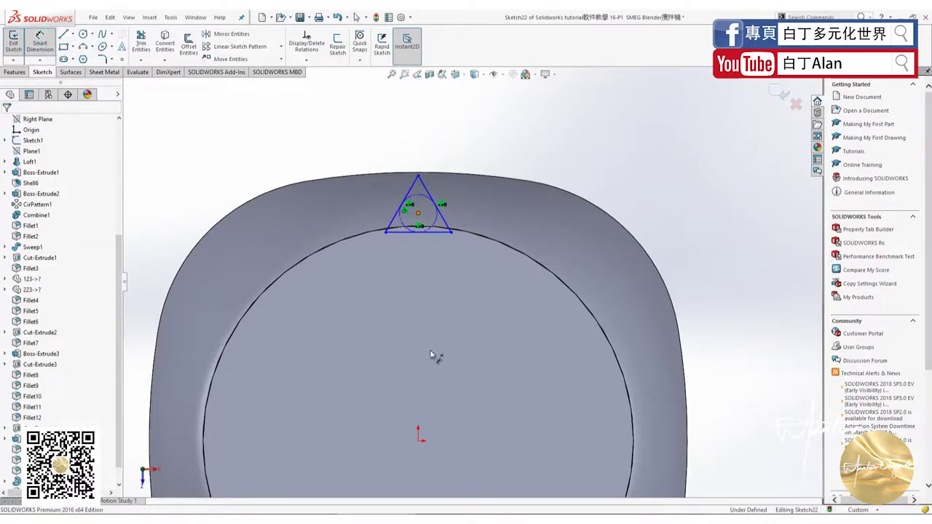
pyautogui.click(418, 440)
pyautogui.click(493, 311)
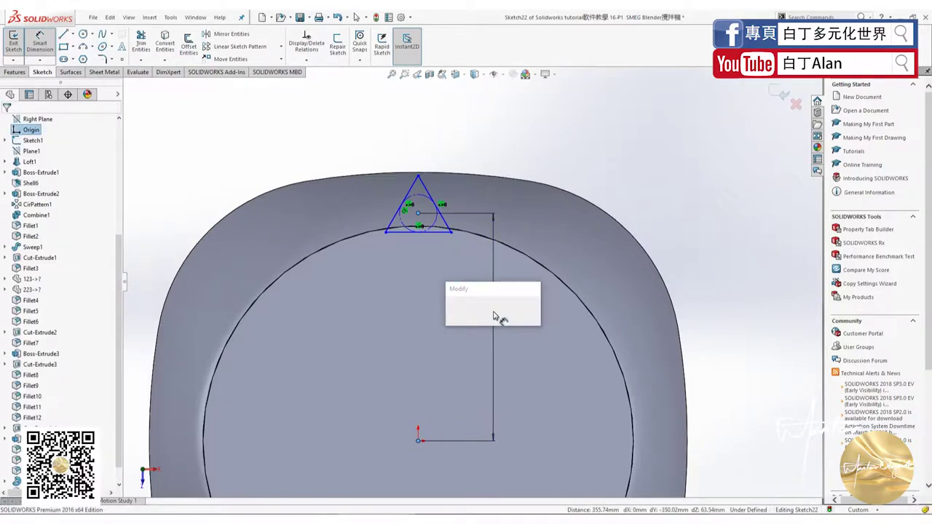
pyautogui.press('Return')
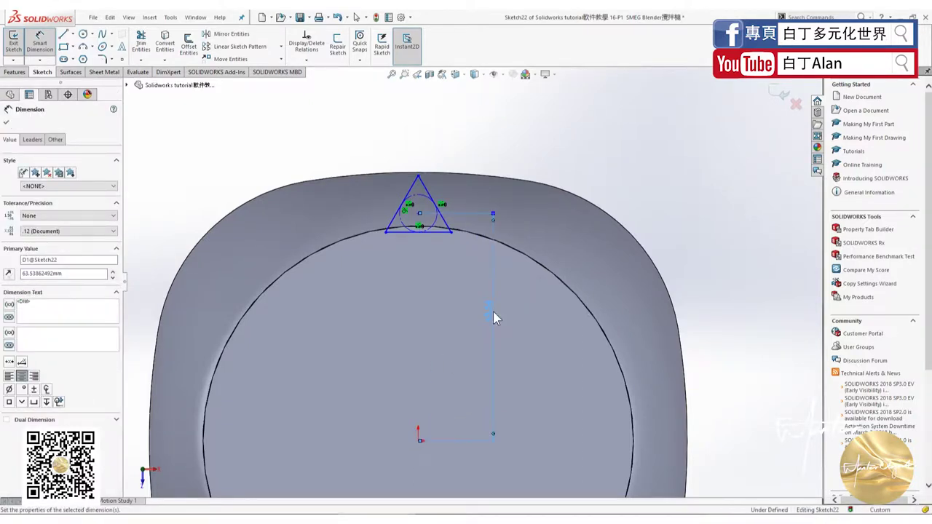
# Give the triangle a 20 mm base length and exit the triangle sketch
pyautogui.click(437, 249)
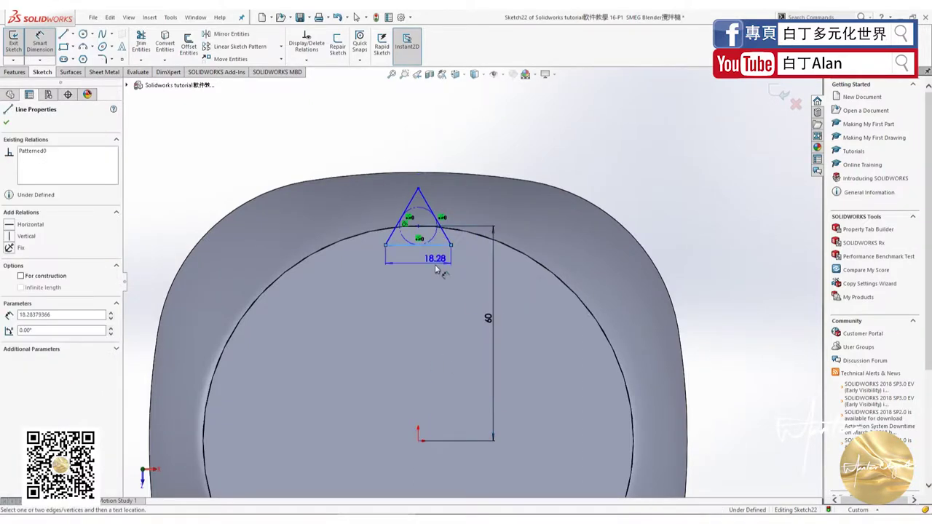
pyautogui.click(434, 271)
pyautogui.write('20')
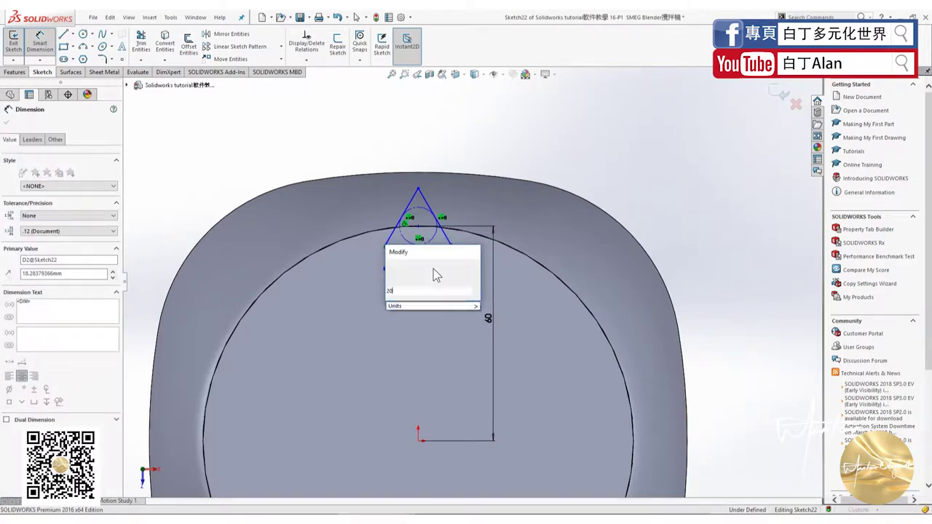
pyautogui.press('Return')
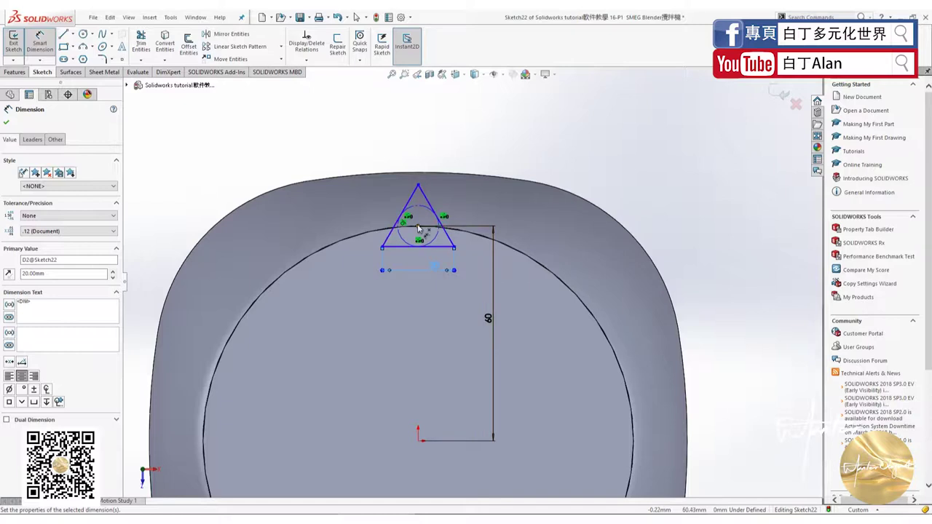
pyautogui.click(454, 248)
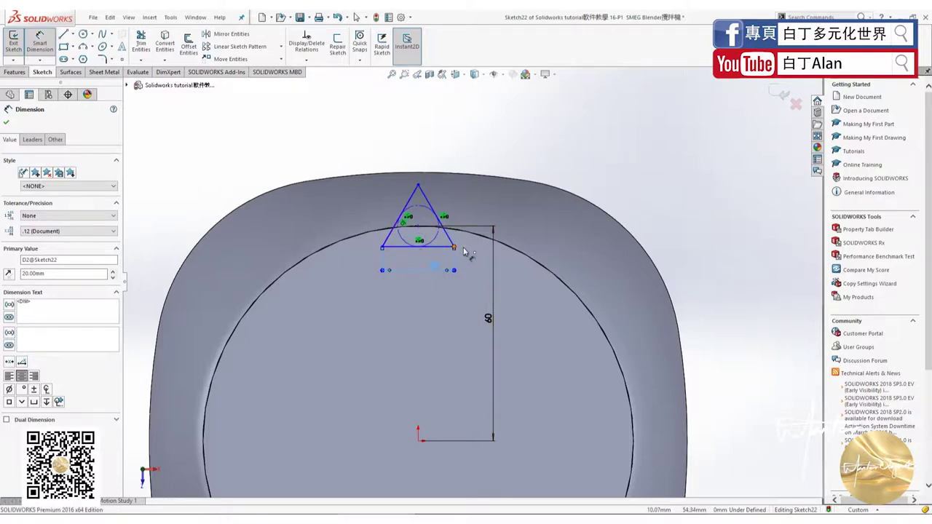
pyautogui.moveTo(417, 288); pyautogui.dragTo(476, 274, button='middle')
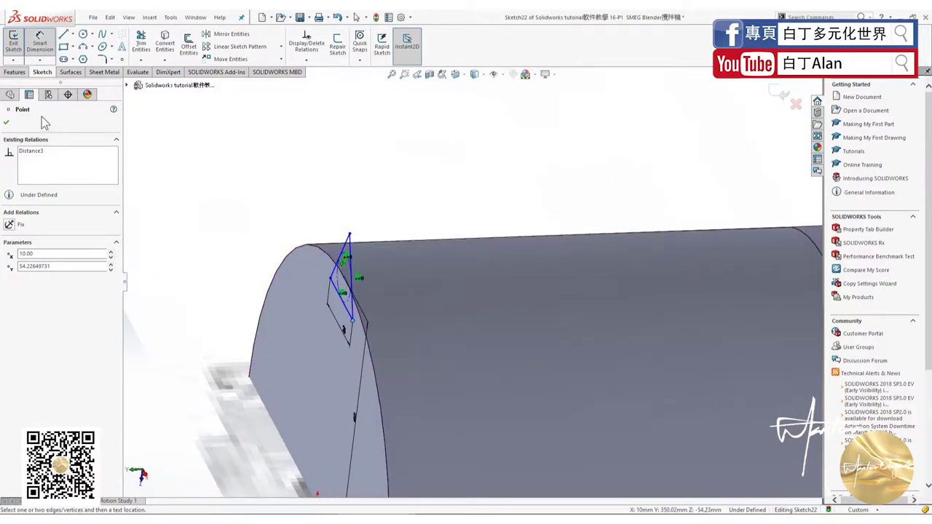
pyautogui.click(7, 123)
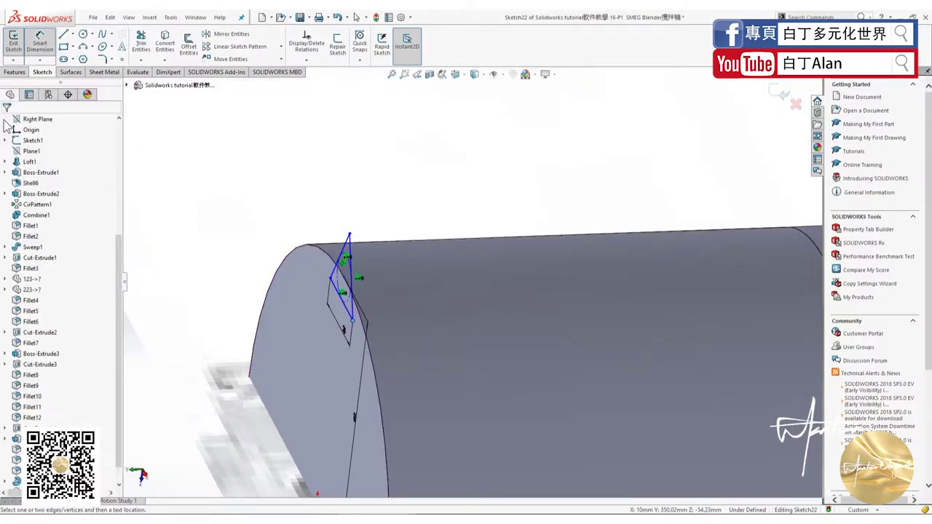
pyautogui.click(781, 96)
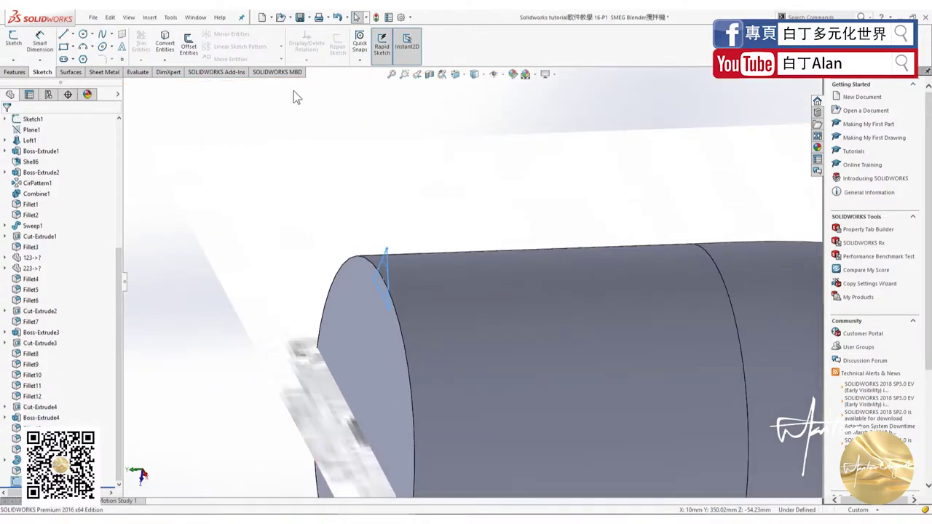
# Start a new reference plane and consult the jar reference photo
pyautogui.click(15, 71)
pyautogui.scroll(2, 373, 122)
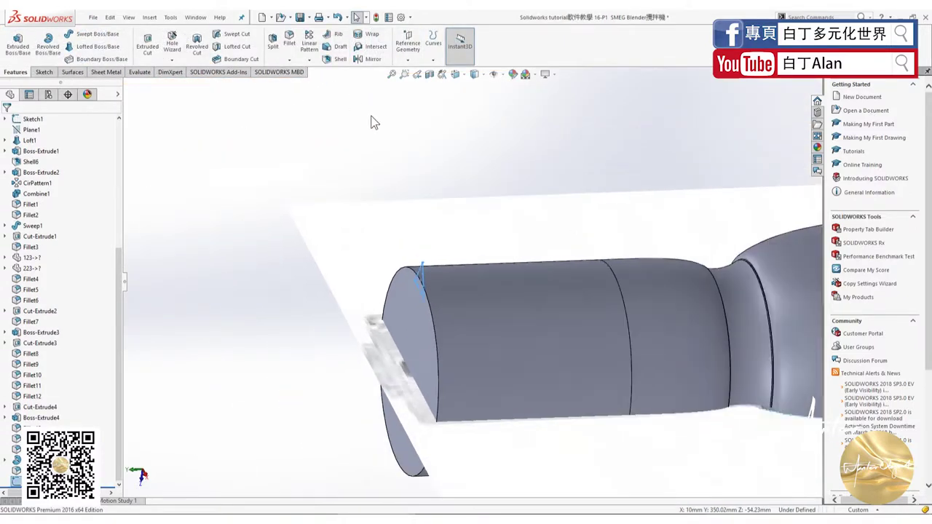
pyautogui.click(407, 60)
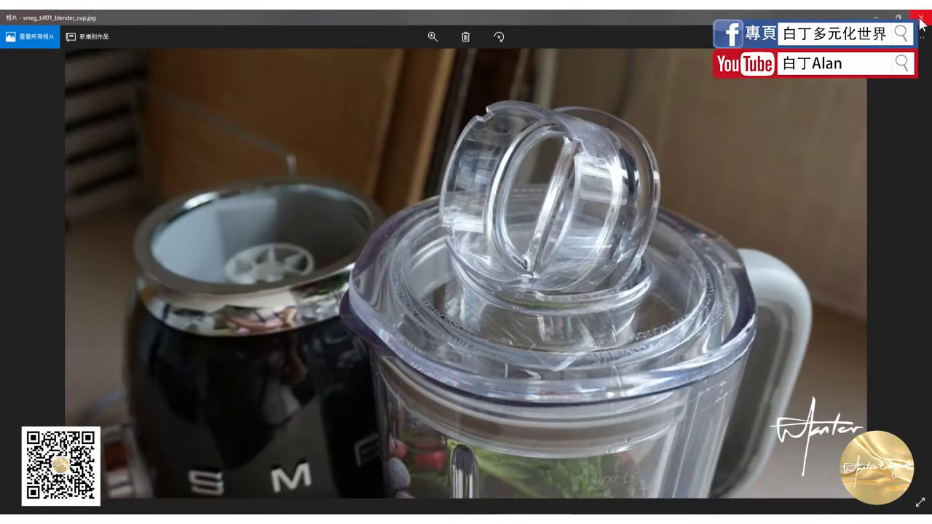
pyautogui.click(922, 21)
pyautogui.click(920, 22)
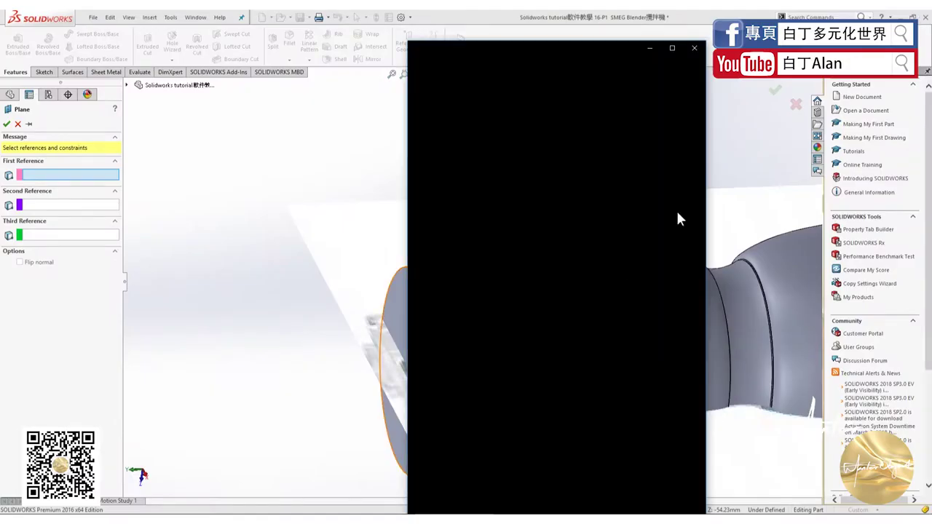
# Create Plane2 offset 300 mm from the Top Plane and view it head-on
pyautogui.click(695, 50)
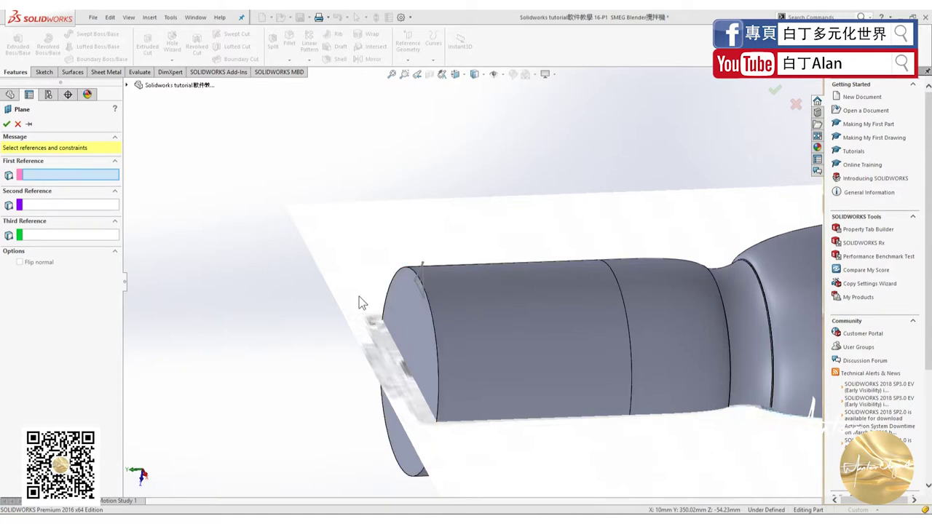
pyautogui.click(128, 85)
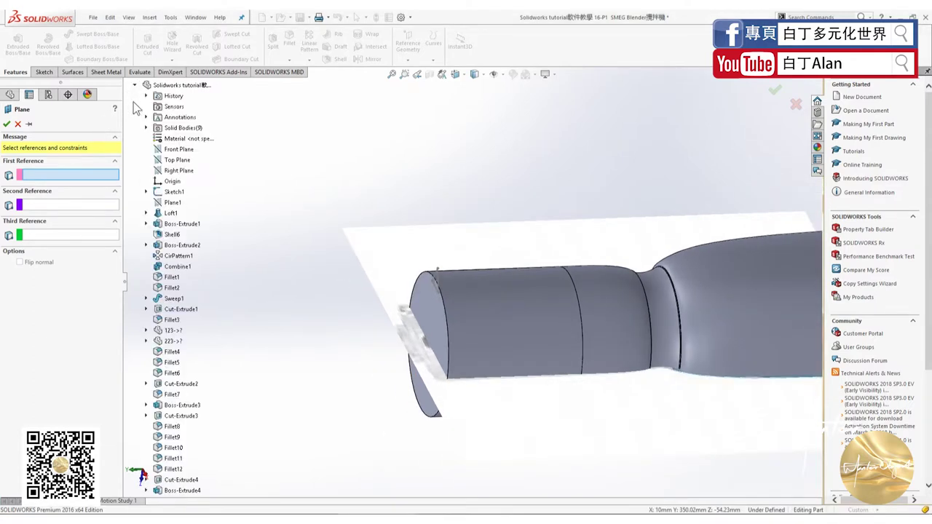
pyautogui.click(173, 162)
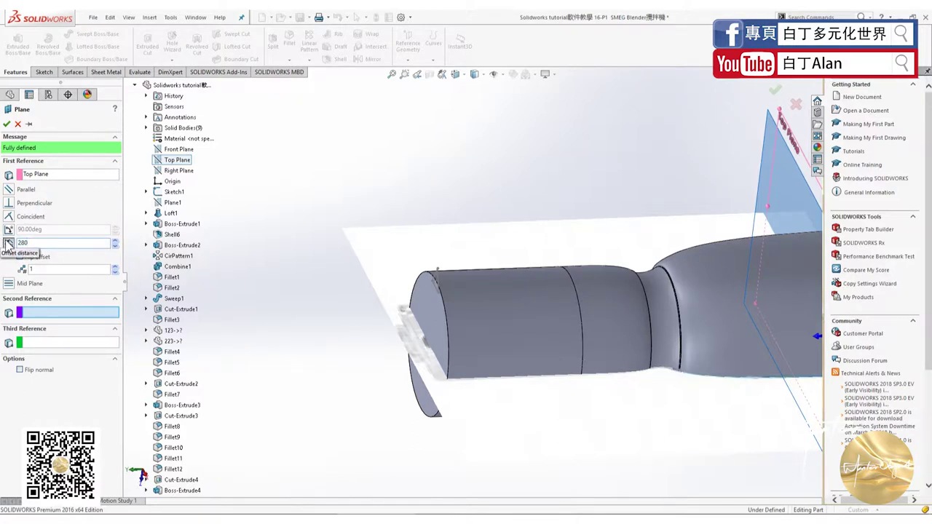
pyautogui.press('Return')
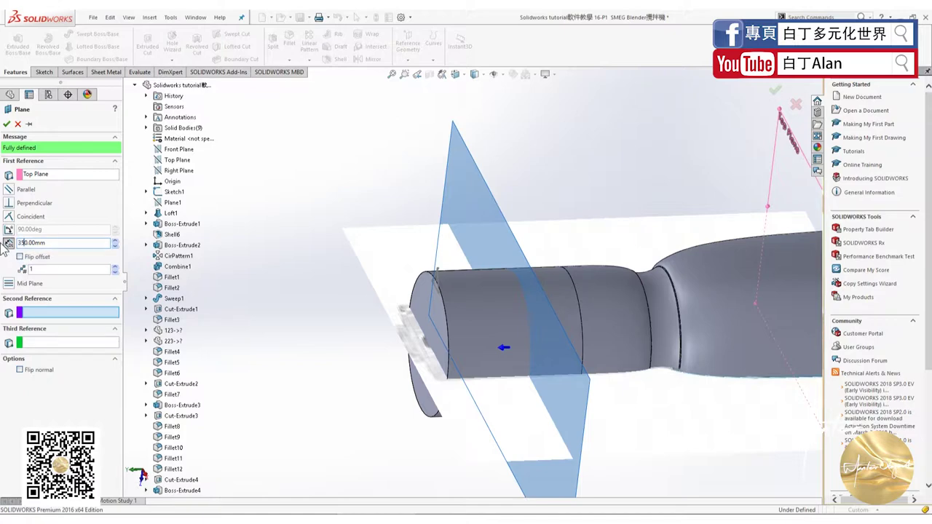
pyautogui.press('Return')
pyautogui.moveTo(407, 291); pyautogui.dragTo(349, 327, button='middle')
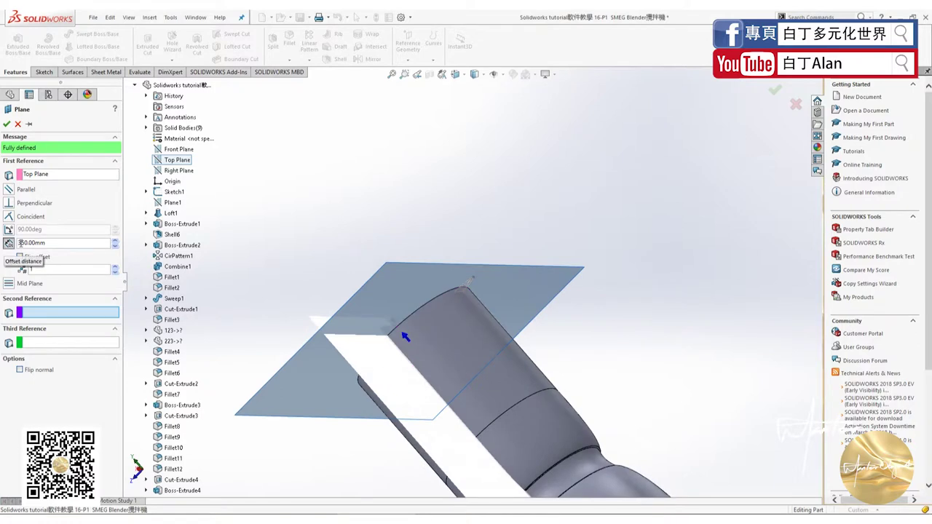
pyautogui.press('Return')
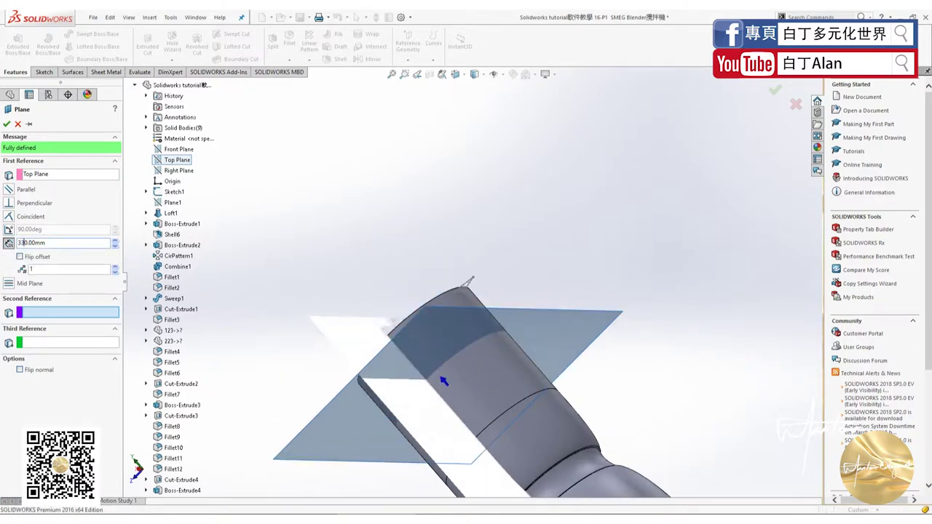
pyautogui.click(6, 125)
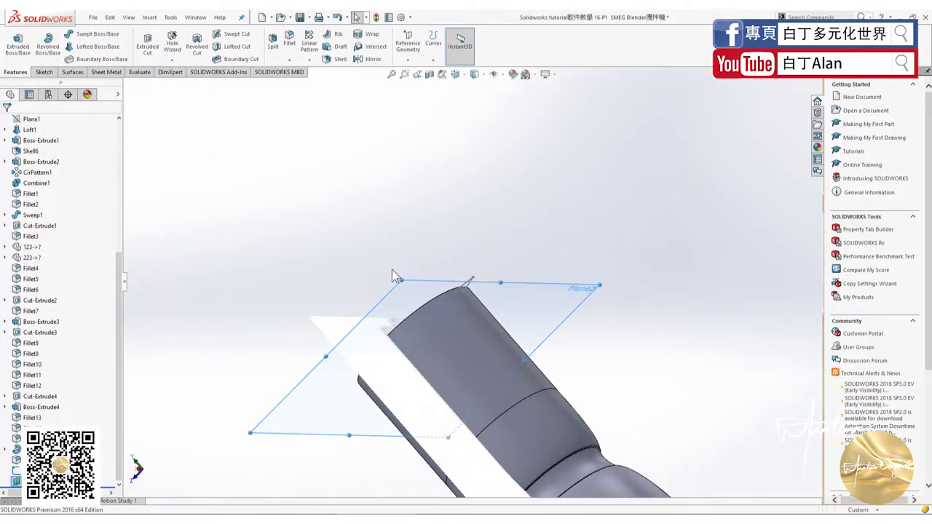
pyautogui.hotkey('ctrl', '8')
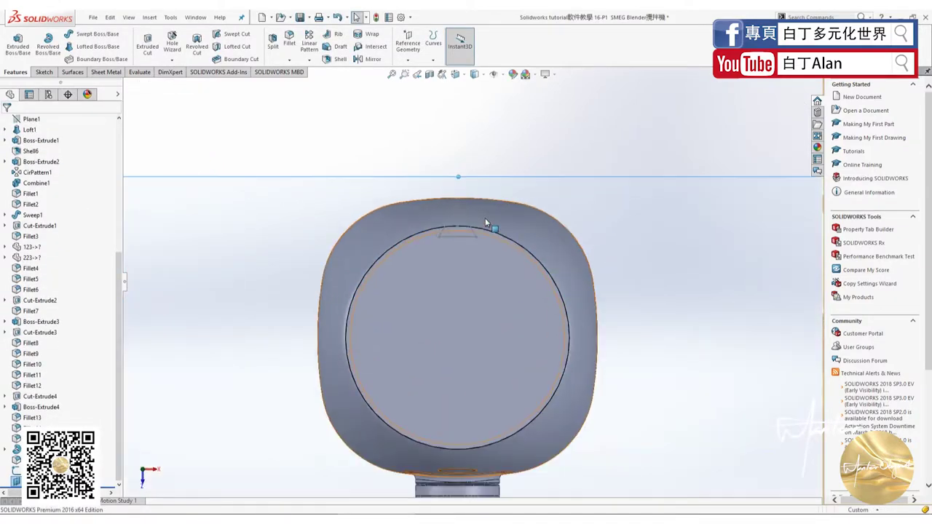
# Sketch a single point at the edge midpoint on Plane2 as Sketch23, keeping the sketch
pyautogui.click(43, 72)
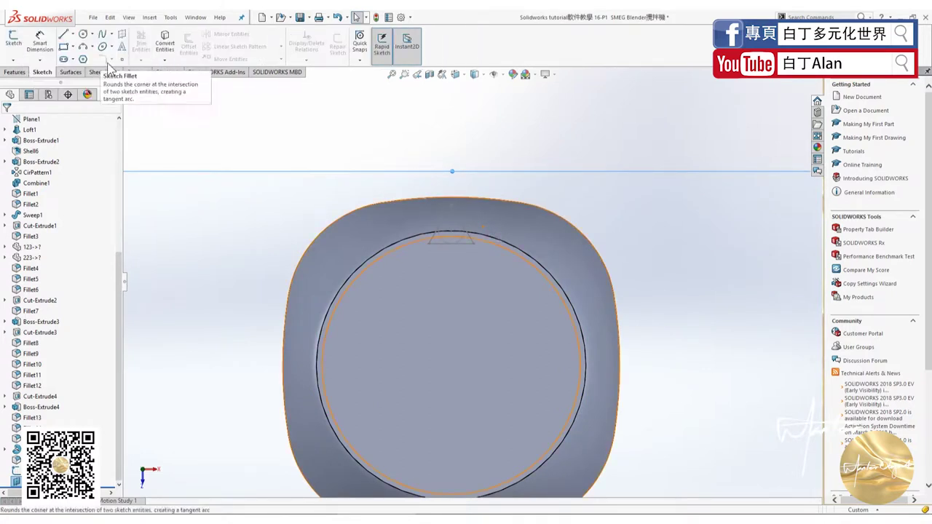
pyautogui.click(13, 40)
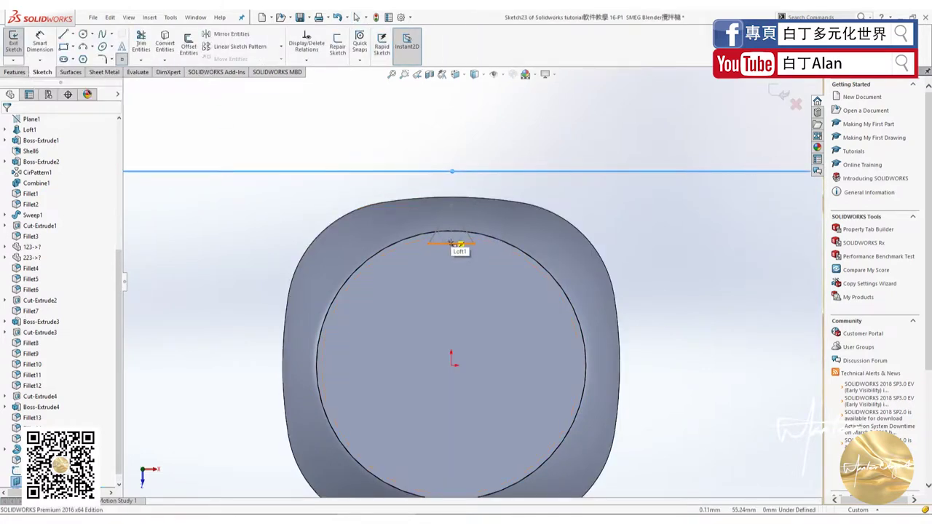
pyautogui.click(452, 244)
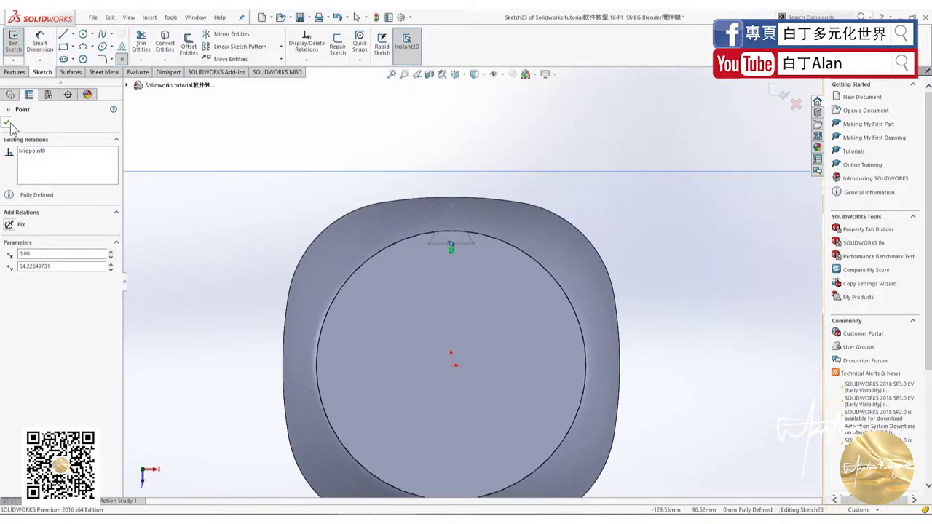
pyautogui.click(7, 123)
pyautogui.click(795, 104)
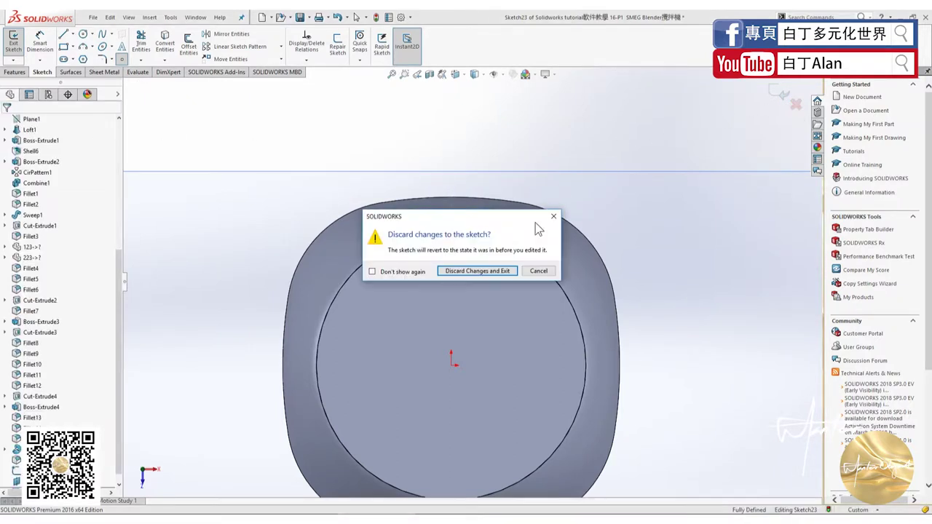
pyautogui.click(537, 271)
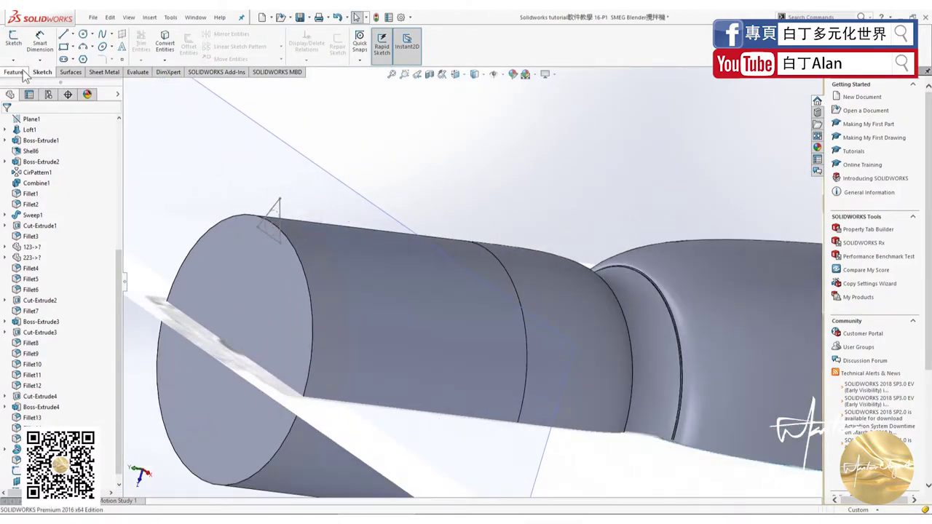
# Loft from the Sketch22 triangle to Point1@Sketch23 and orbit to inspect the tapered end
pyautogui.click(16, 71)
pyautogui.click(82, 47)
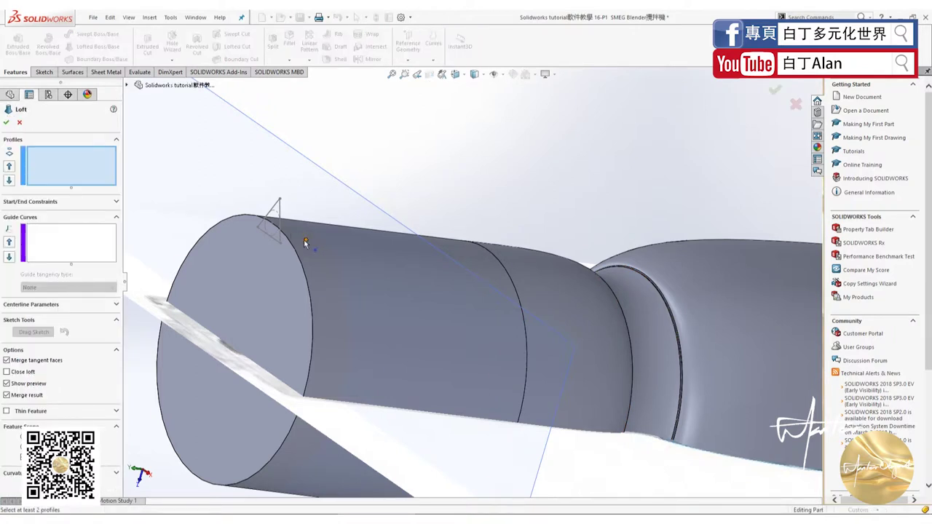
pyautogui.click(279, 220)
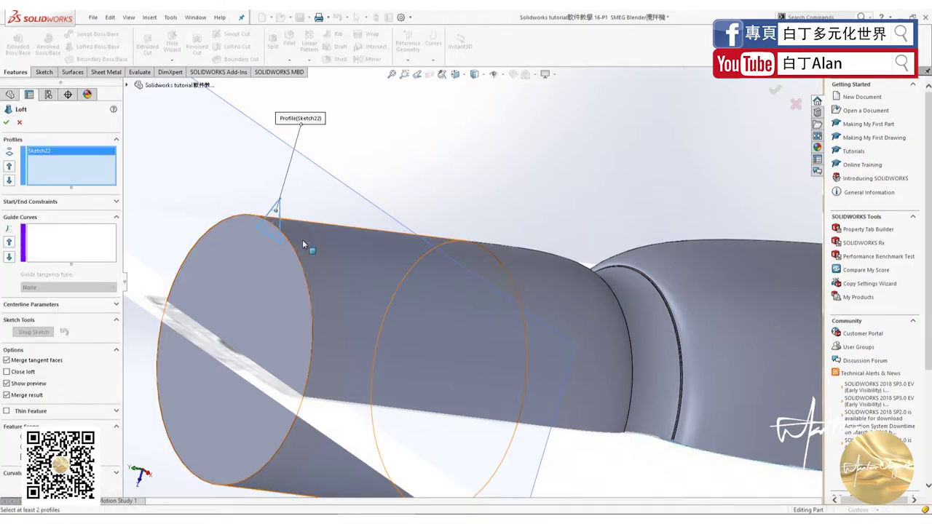
pyautogui.click(306, 239)
pyautogui.moveTo(306, 239)
pyautogui.mouseDown(button='middle')
pyautogui.moveTo(359, 204)
pyautogui.moveTo(366, 238)
pyautogui.mouseUp(button='middle')
pyautogui.click(6, 123)
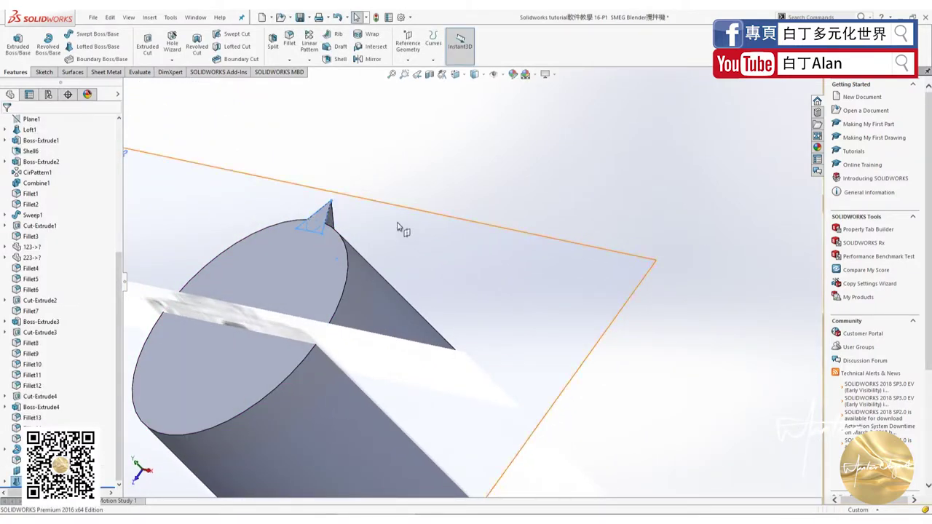
pyautogui.moveTo(439, 225)
pyautogui.mouseDown(button='middle')
pyautogui.moveTo(482, 167)
pyautogui.moveTo(331, 321)
pyautogui.mouseUp(button='middle')
pyautogui.moveTo(375, 294)
pyautogui.mouseDown(button='middle')
pyautogui.moveTo(400, 306)
pyautogui.moveTo(389, 276)
pyautogui.mouseUp(button='middle')
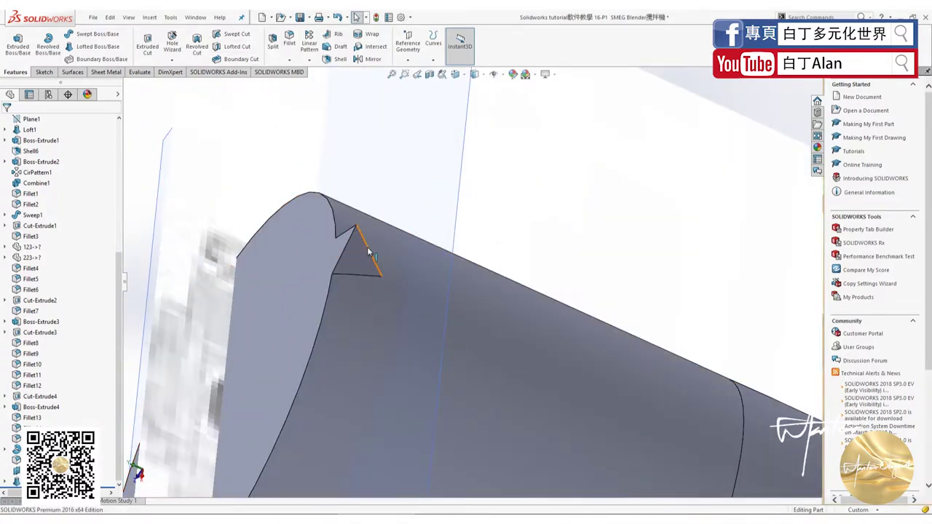
# Fillet the triangular notch edge with a 3 mm radius
pyautogui.click(364, 251)
pyautogui.click(289, 40)
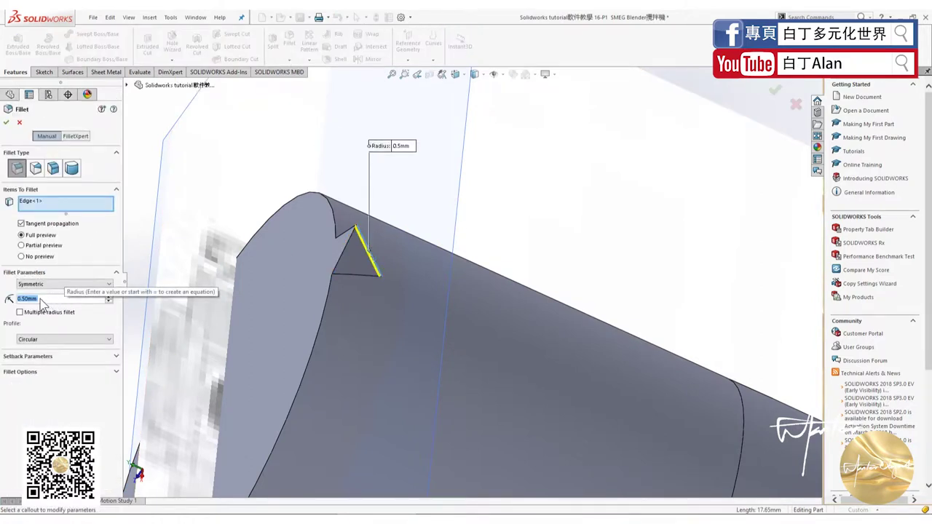
pyautogui.write('3')
pyautogui.press('Return')
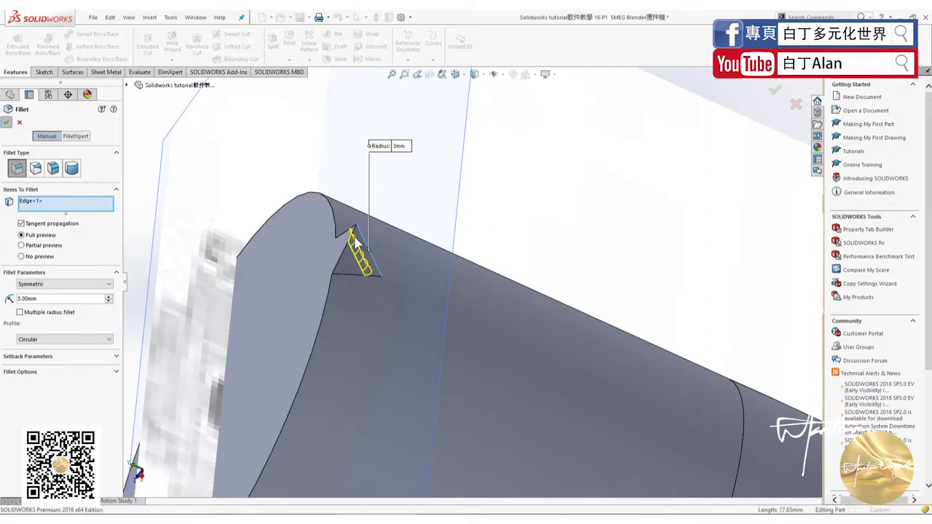
pyautogui.press('Return')
pyautogui.moveTo(410, 256); pyautogui.dragTo(244, 83, button='middle')
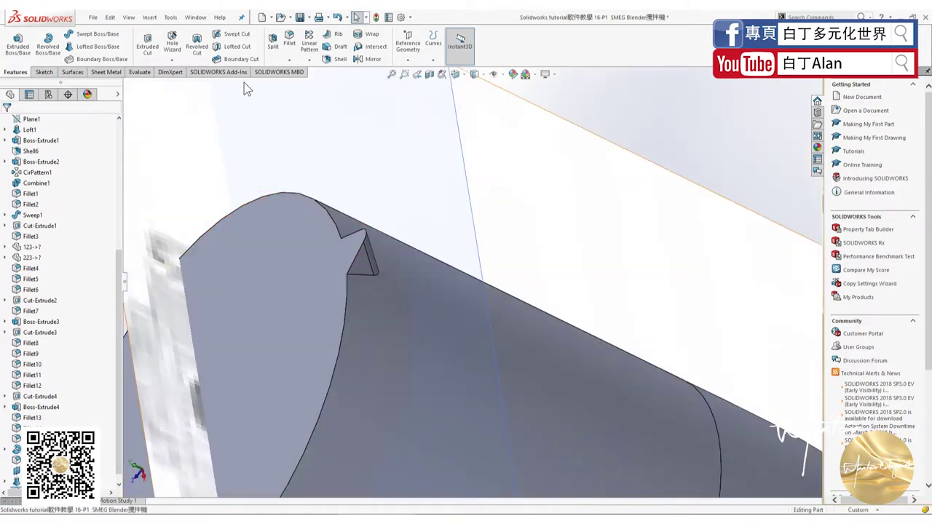
# Fillet the lower notch edge at 3 mm and zoom out to the whole blender
pyautogui.click(289, 40)
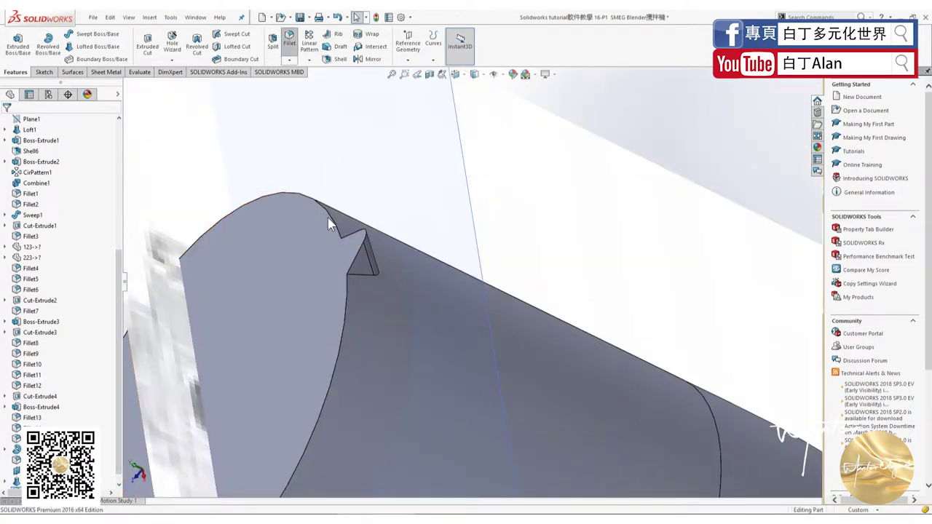
pyautogui.click(359, 275)
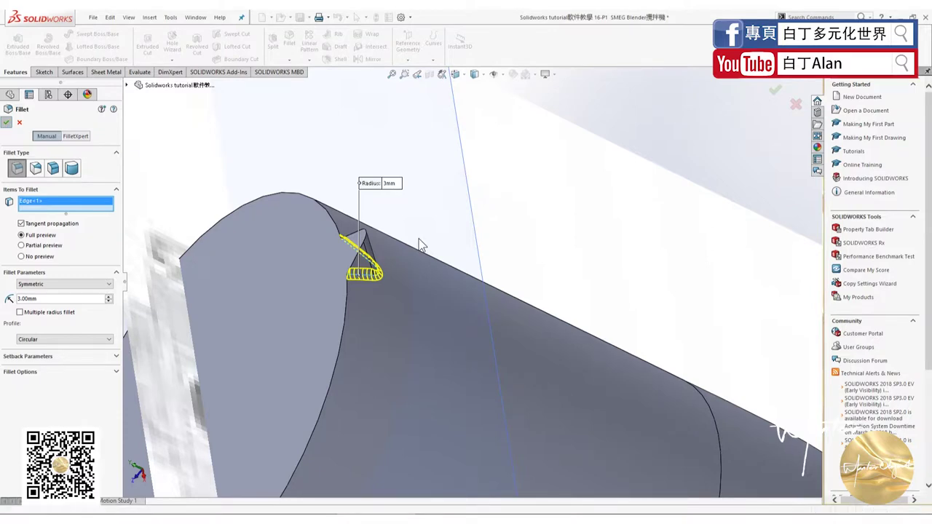
pyautogui.press('Return')
pyautogui.moveTo(419, 249)
pyautogui.mouseDown(button='middle')
pyautogui.moveTo(412, 297)
pyautogui.moveTo(436, 337)
pyautogui.mouseUp(button='middle')
pyautogui.moveTo(441, 389)
pyautogui.mouseDown(button='middle')
pyautogui.moveTo(414, 375)
pyautogui.moveTo(553, 318)
pyautogui.moveTo(544, 367)
pyautogui.mouseUp(button='middle')
# Change the Fillet11 body options and show the revolve cut's sketch dimensions
pyautogui.moveTo(462, 339); pyautogui.dragTo(468, 402, button='middle')
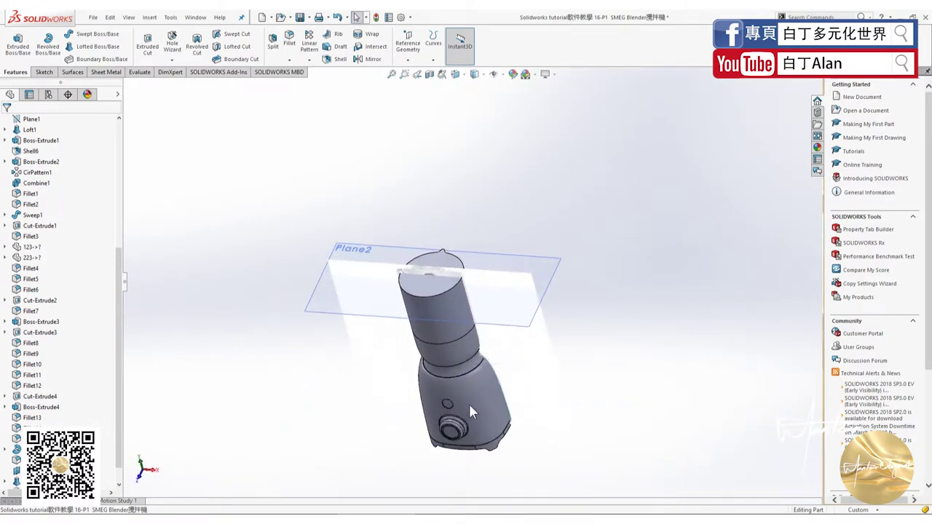
pyautogui.click(468, 402)
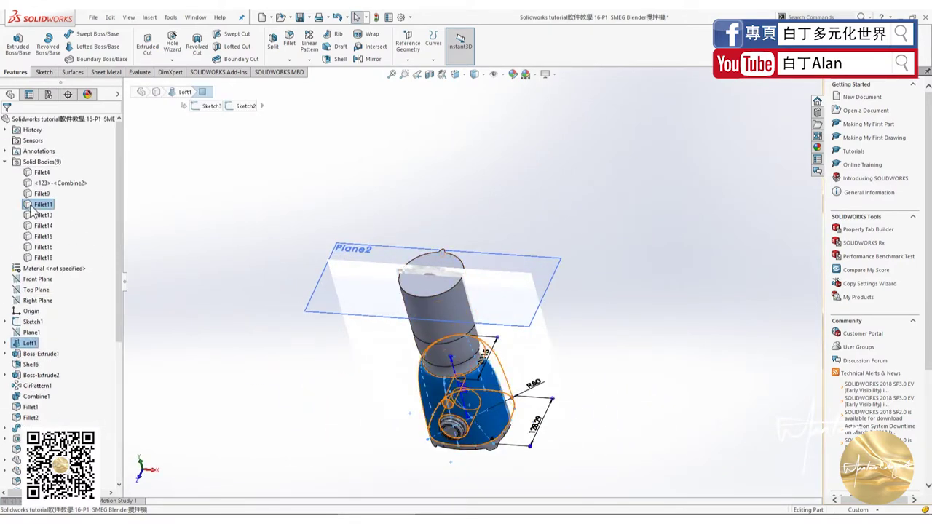
pyautogui.rightClick(33, 206)
pyautogui.click(109, 230)
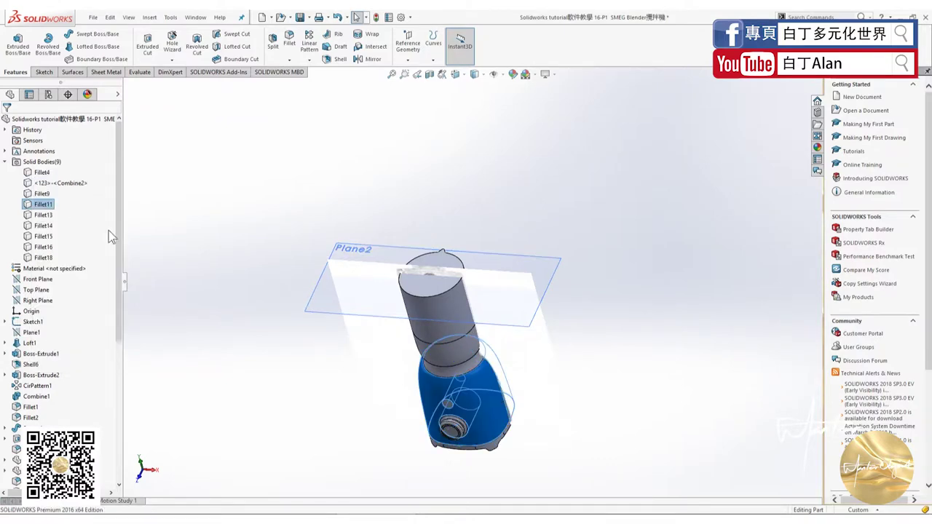
pyautogui.moveTo(299, 371); pyautogui.dragTo(385, 313, button='middle')
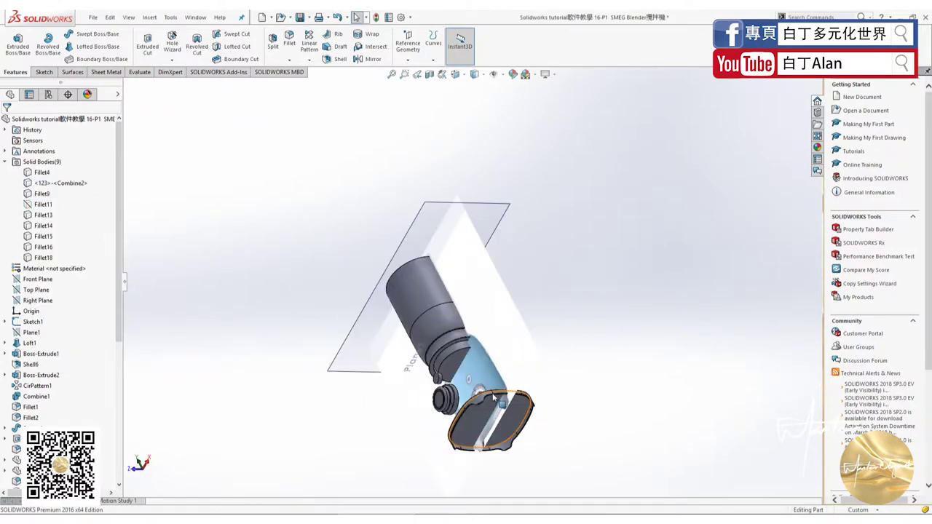
pyautogui.scroll(-5, 417, 285)
pyautogui.doubleClick(410, 276)
pyautogui.moveTo(409, 278); pyautogui.dragTo(480, 301, button='middle')
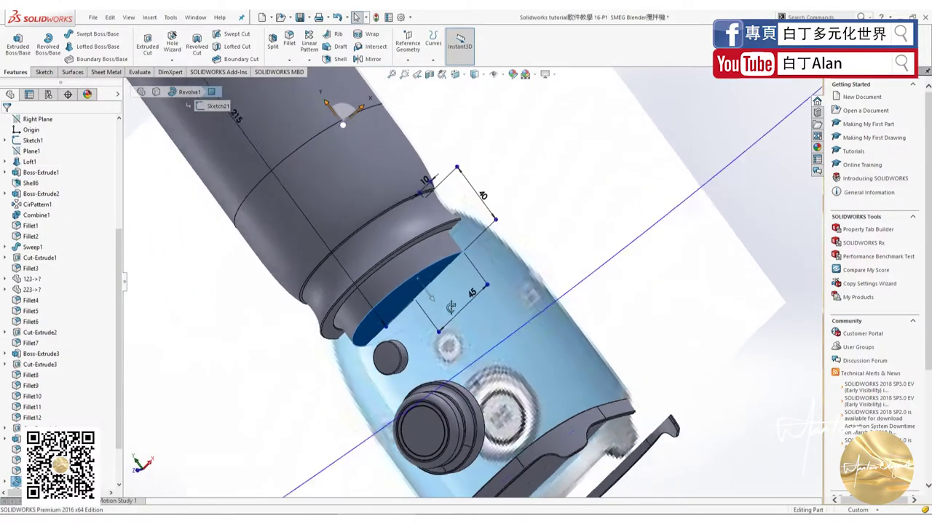
# Hide the Fillet16 neck body and view the revolved face's sketch Normal To
pyautogui.click(327, 268)
pyautogui.scroll(5, 277, 264)
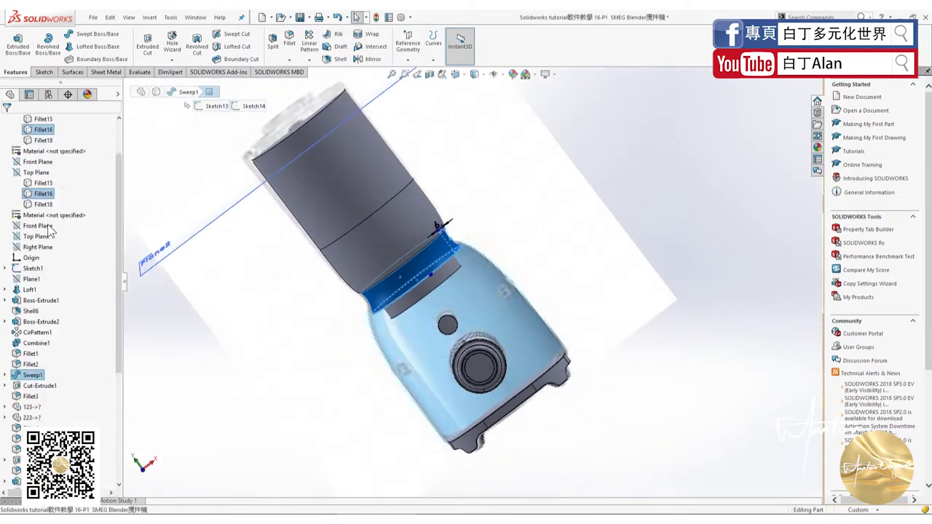
pyautogui.rightClick(51, 249)
pyautogui.click(70, 227)
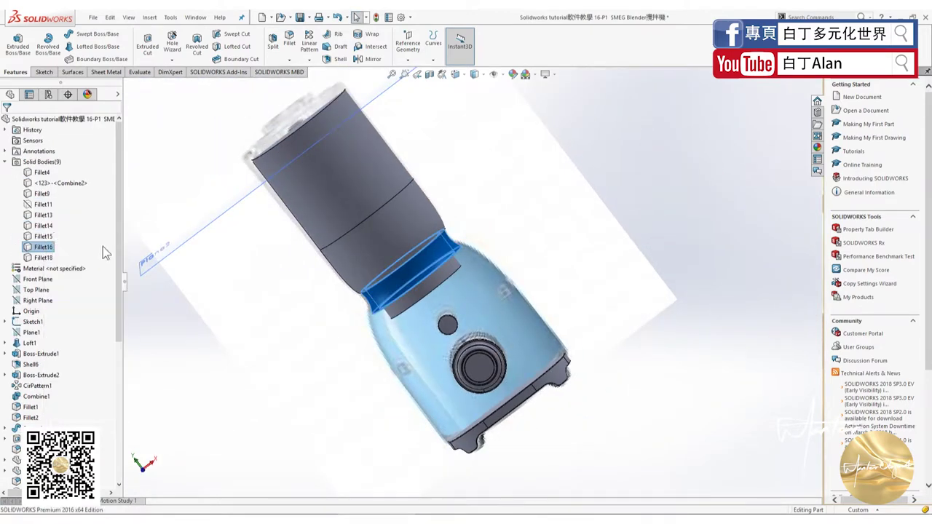
pyautogui.moveTo(463, 261)
pyautogui.mouseDown(button='middle')
pyautogui.moveTo(406, 251)
pyautogui.moveTo(483, 269)
pyautogui.mouseUp(button='middle')
pyautogui.scroll(-5, 463, 295)
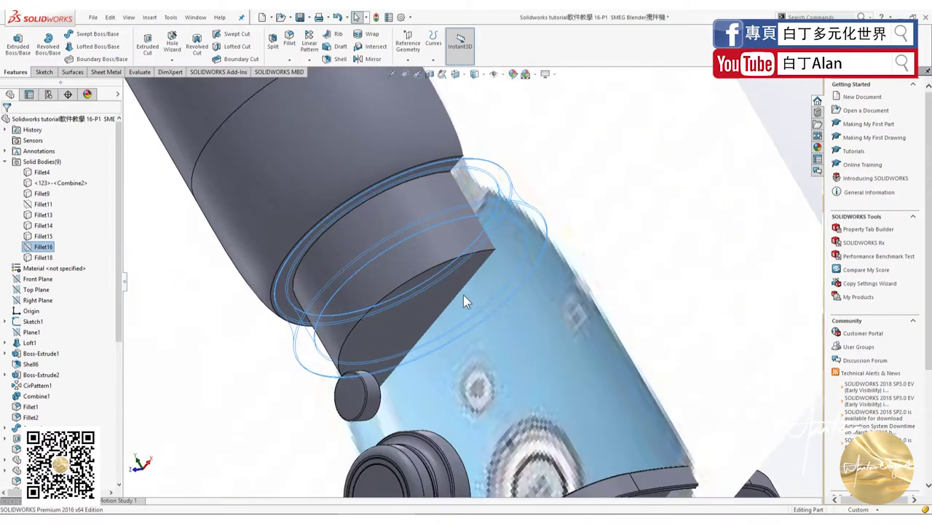
pyautogui.click(439, 299)
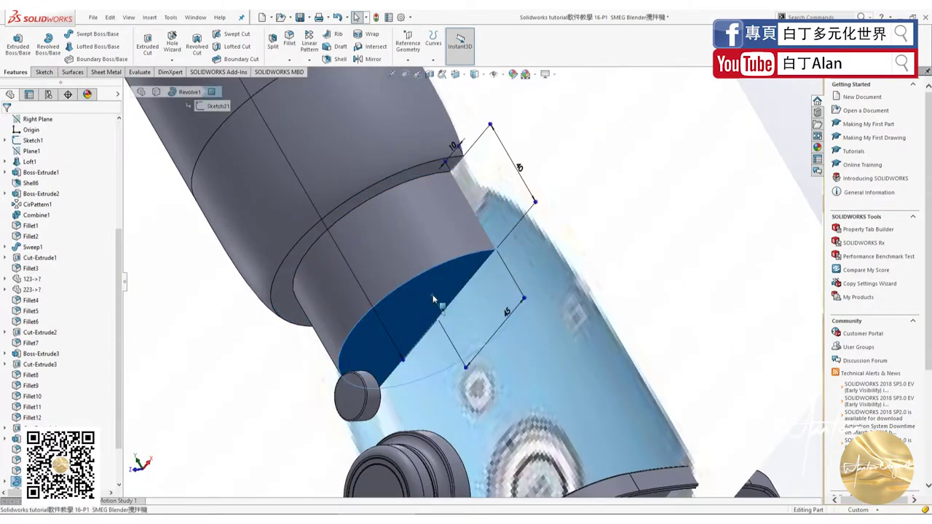
pyautogui.hotkey('ctrl', '8')
pyautogui.scroll(-2, 519, 280)
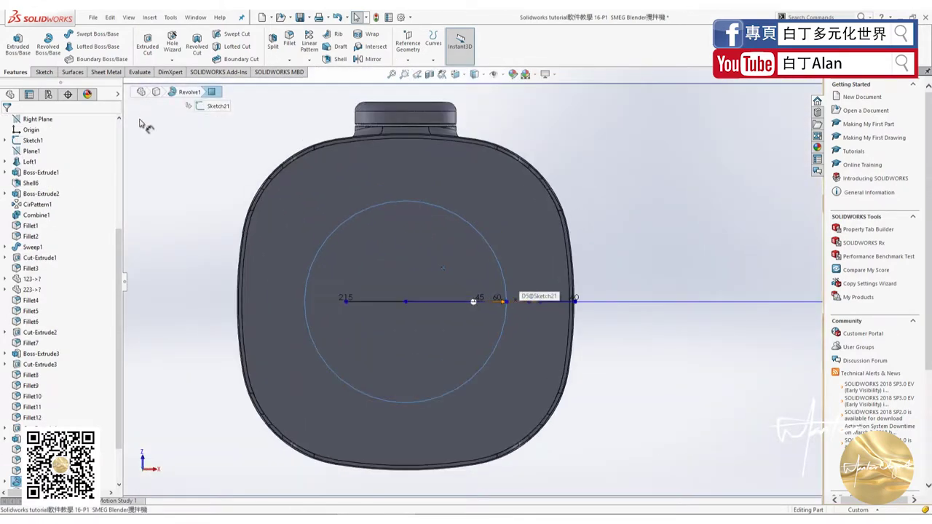
# Sketch on the revolved face and offset its circular edge 5 mm to the inside
pyautogui.click(43, 71)
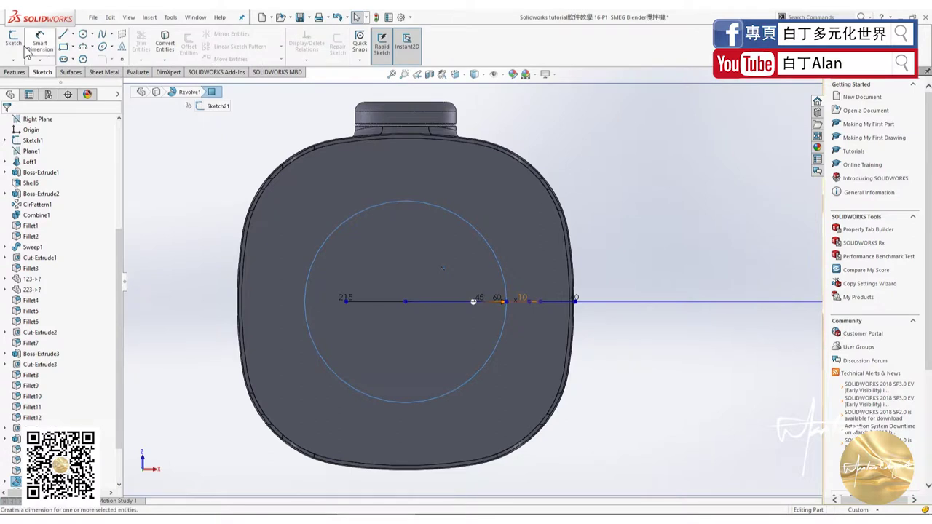
pyautogui.click(85, 35)
pyautogui.click(408, 304)
pyautogui.click(407, 304)
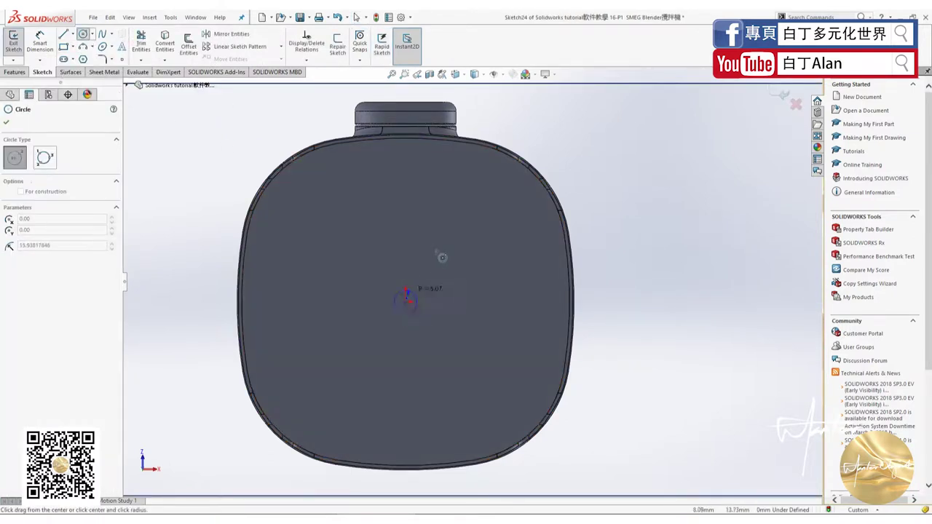
pyautogui.scroll(2, 437, 250)
pyautogui.moveTo(437, 250); pyautogui.dragTo(417, 315, button='middle')
pyautogui.press('Escape')
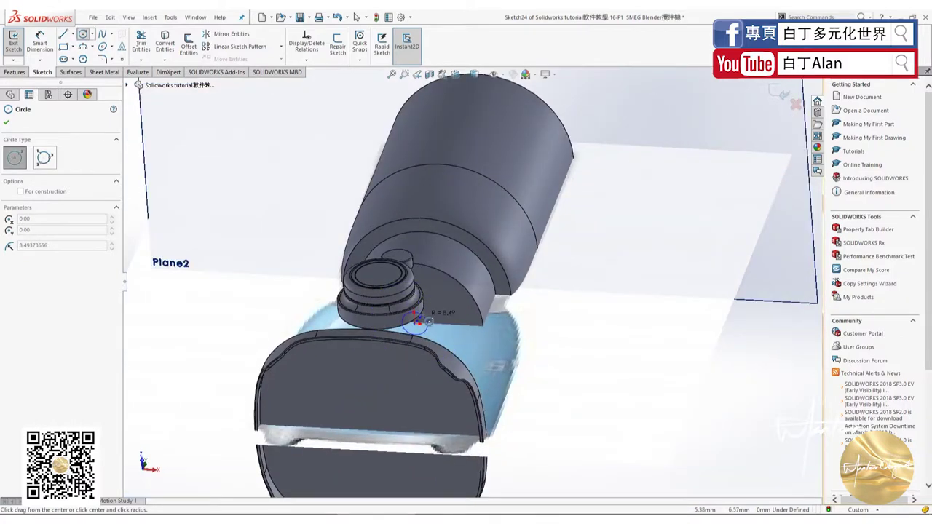
pyautogui.click(188, 45)
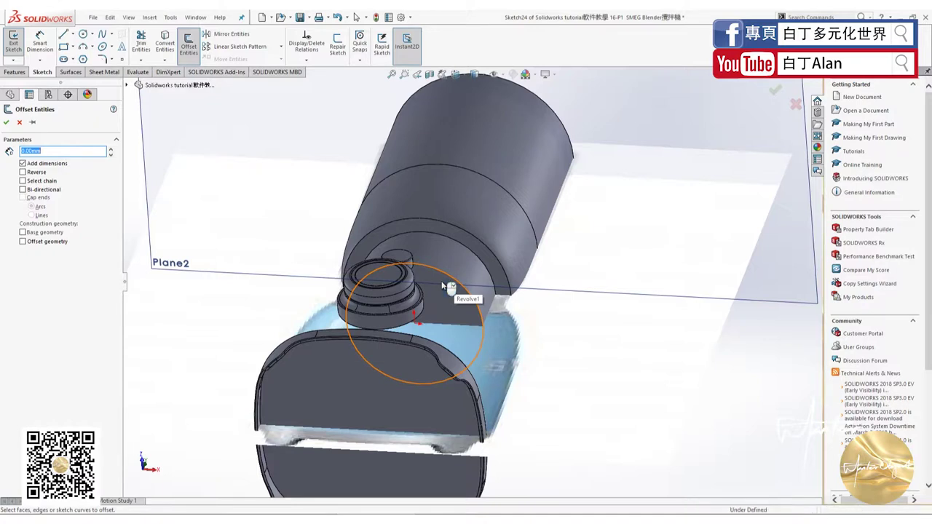
pyautogui.click(443, 285)
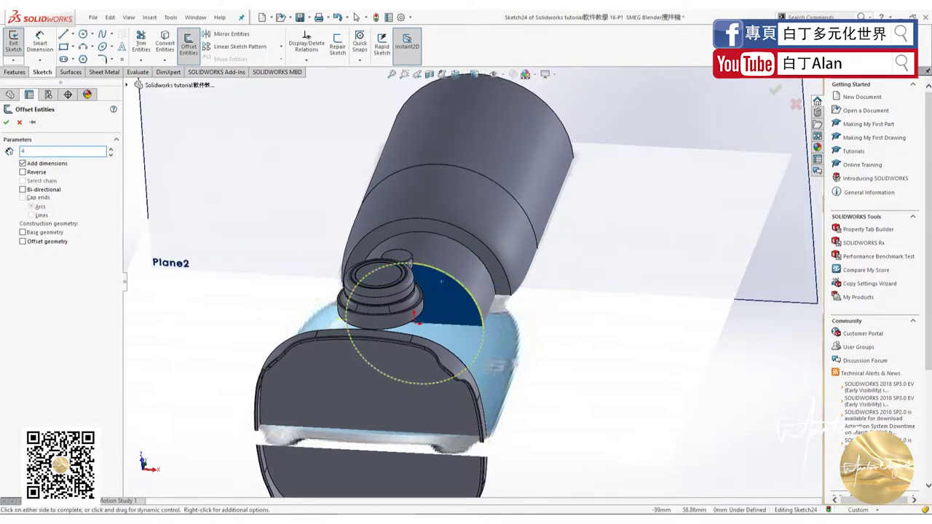
pyautogui.press('Return')
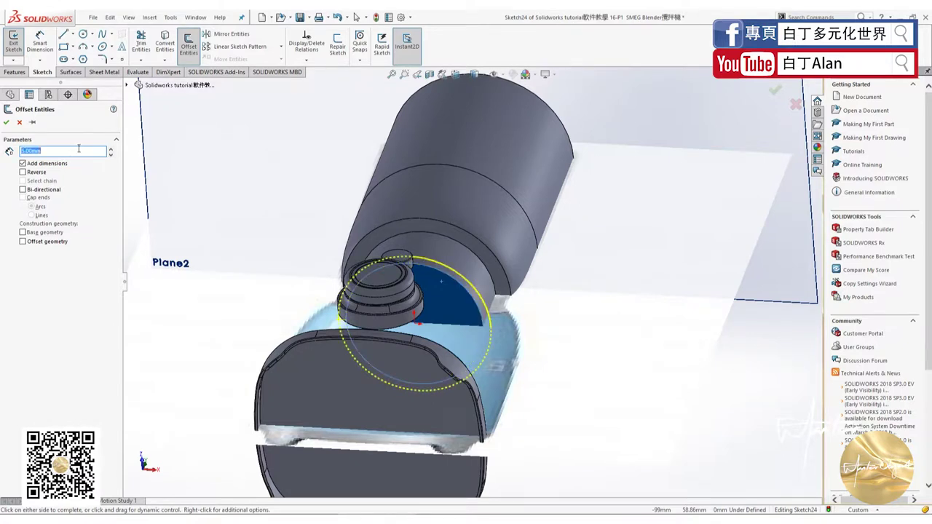
pyautogui.click(29, 173)
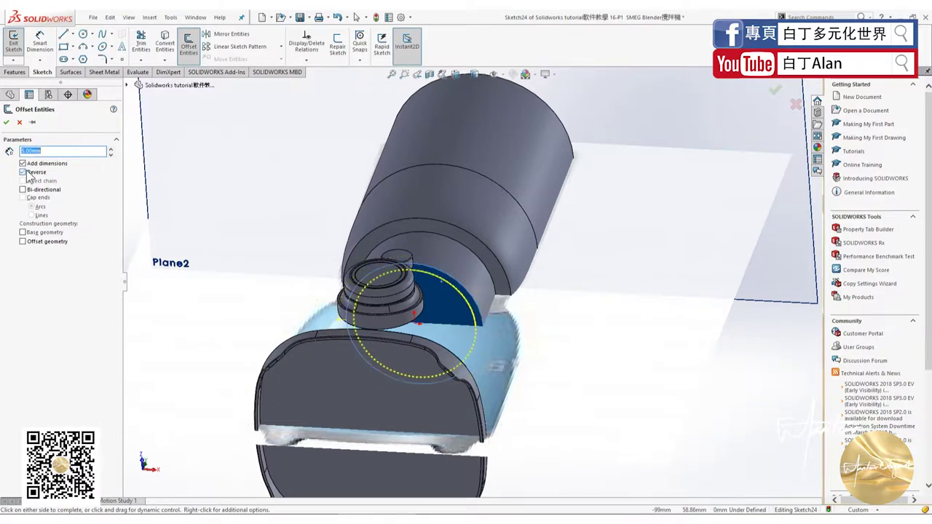
pyautogui.click(8, 122)
pyautogui.moveTo(417, 276); pyautogui.dragTo(404, 291, button='middle')
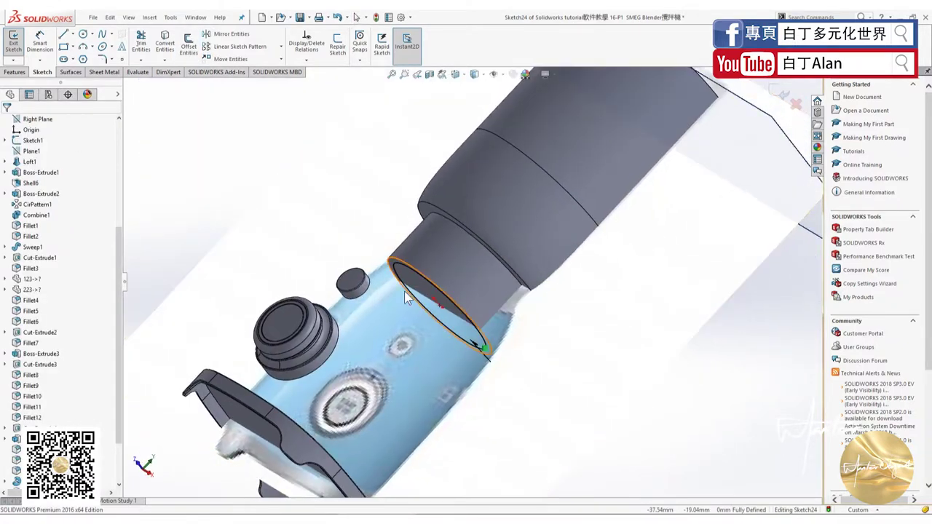
# Extrude-cut the Sketch24 circle Up To Surface, stopping at the neck face
pyautogui.click(14, 72)
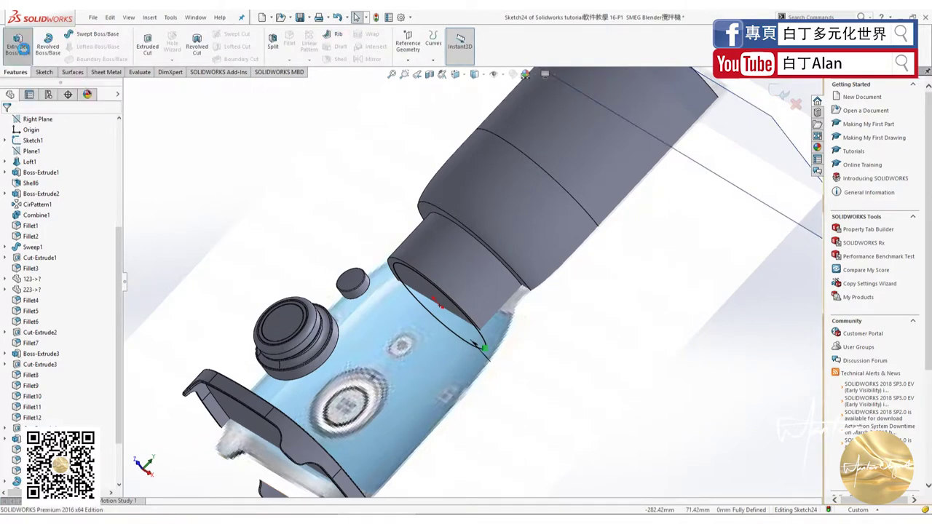
pyautogui.click(20, 49)
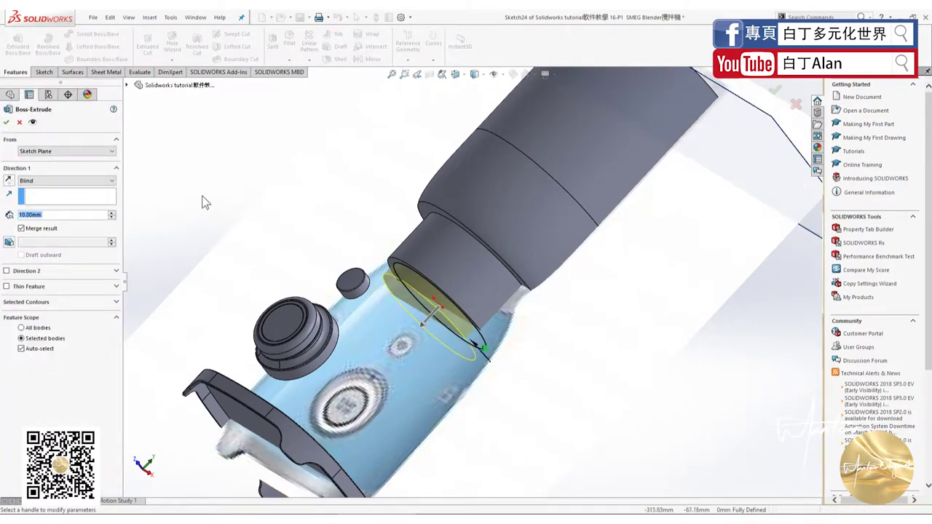
pyautogui.click(20, 122)
pyautogui.click(147, 44)
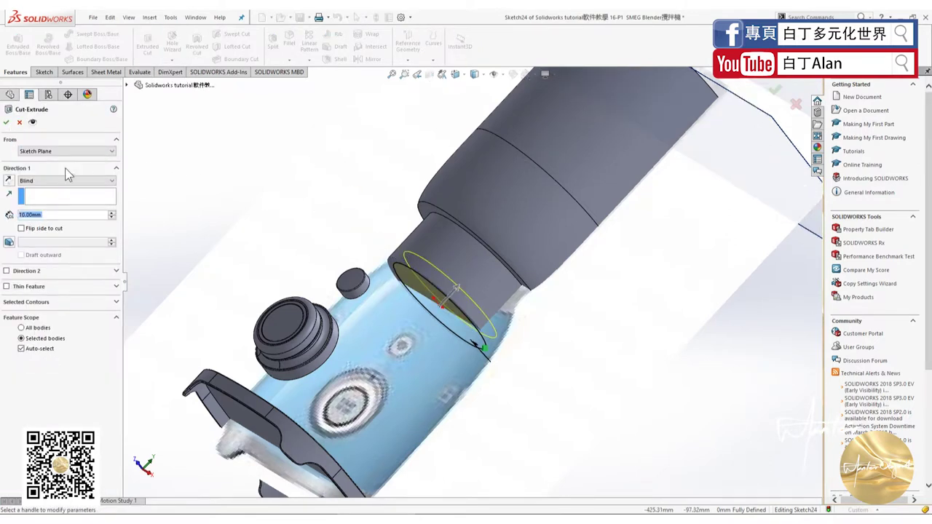
pyautogui.click(84, 180)
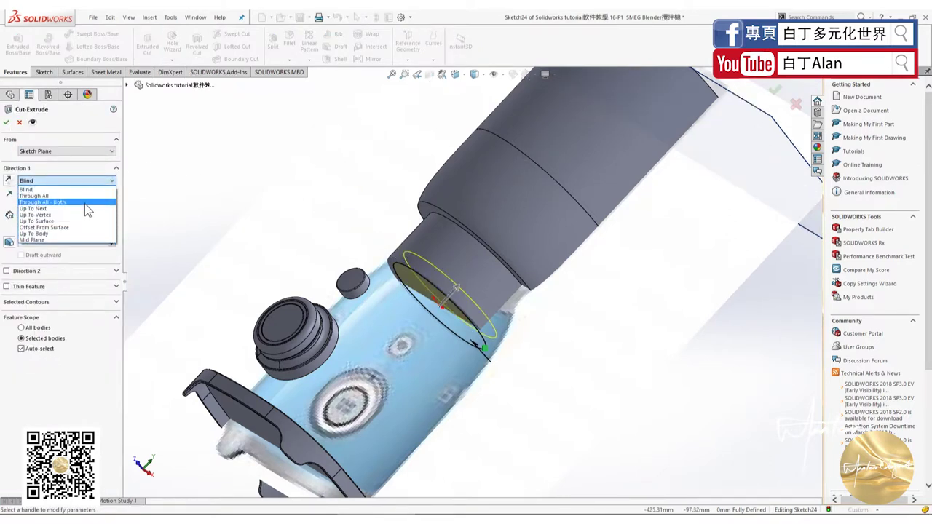
pyautogui.click(80, 221)
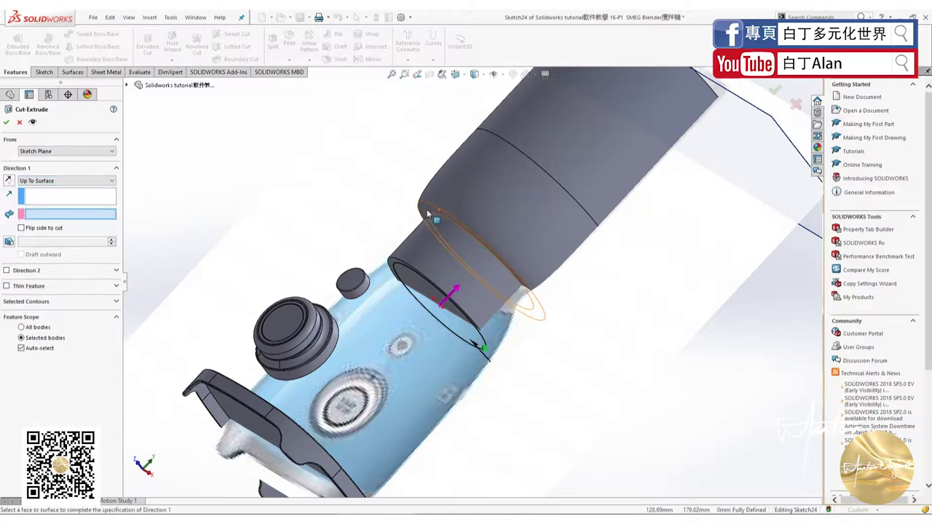
pyautogui.click(431, 216)
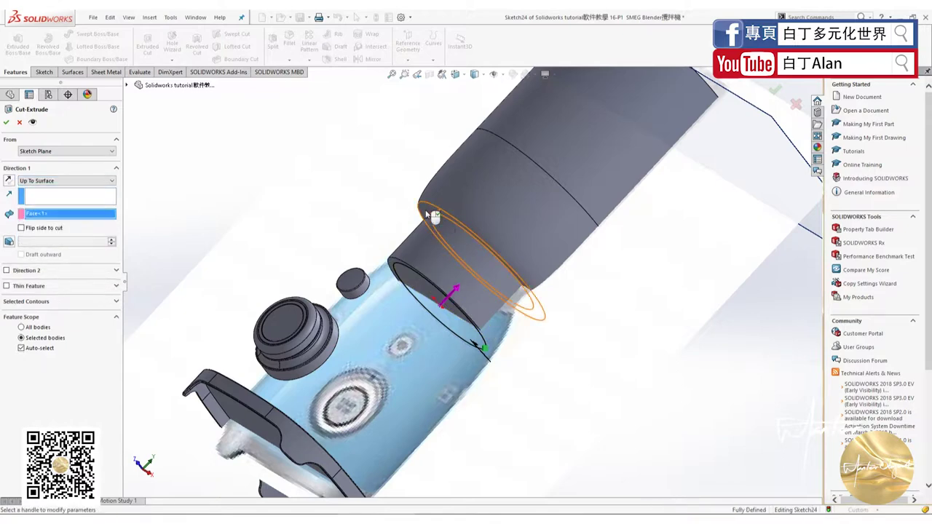
pyautogui.click(7, 122)
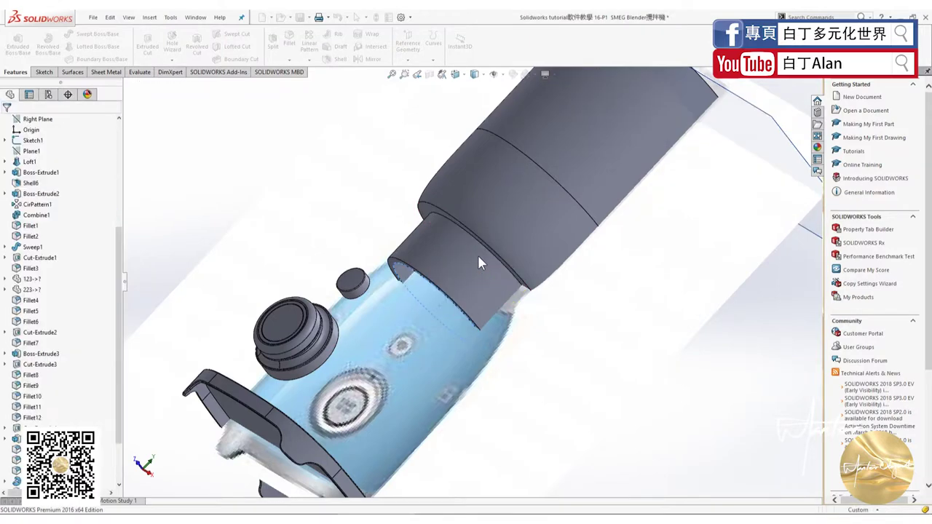
# Orbit to the cut's circular rim and select it for the 3 mm fillet
pyautogui.scroll(3, 477, 254)
pyautogui.scroll(-3, 480, 252)
pyautogui.scroll(-2, 500, 238)
pyautogui.moveTo(500, 238); pyautogui.dragTo(466, 218, button='middle')
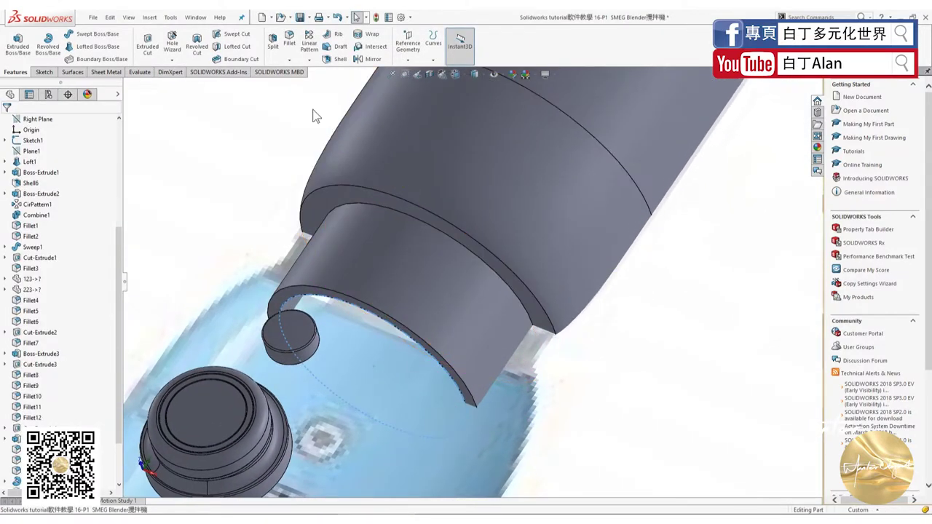
pyautogui.click(332, 184)
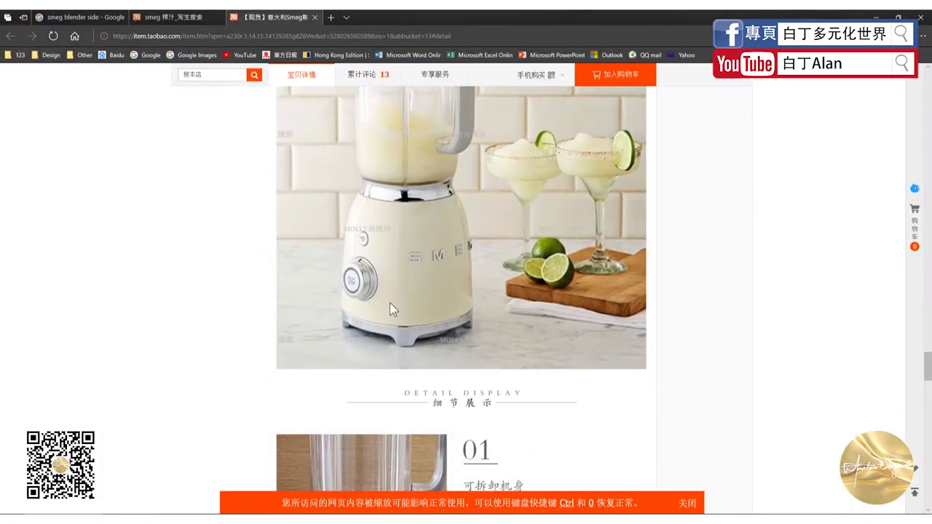
pyautogui.scroll(3, 390, 304)
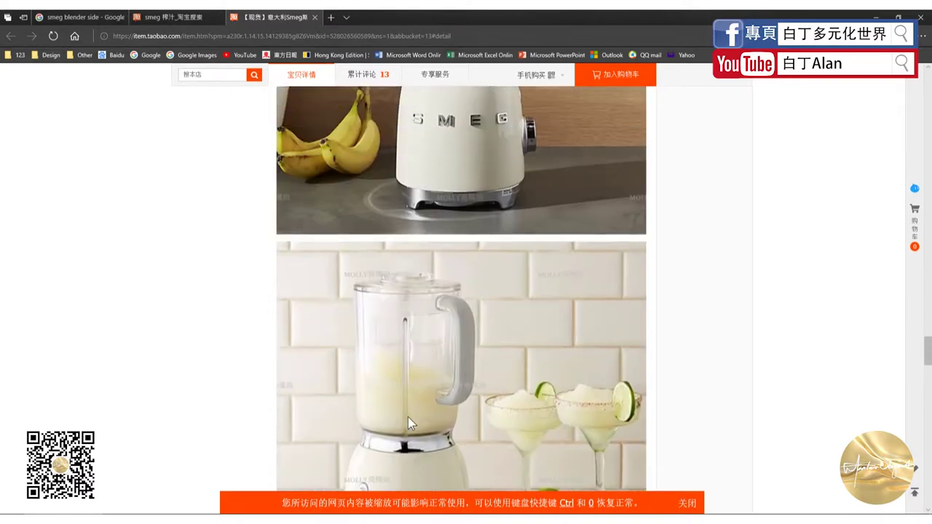
# Scroll the Taobao Smeg blender photos, then orbit the SOLIDWORKS blender model
pyautogui.scroll(3, 409, 417)
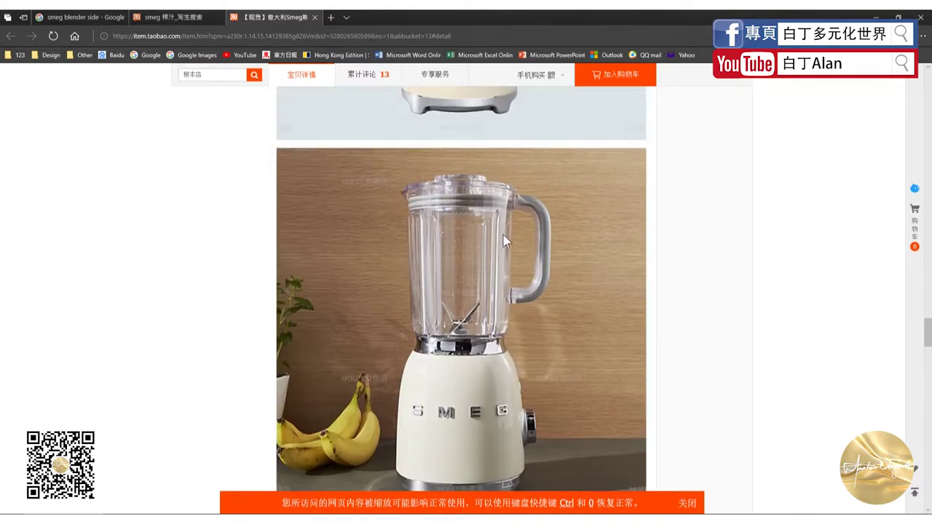
pyautogui.scroll(3, 496, 219)
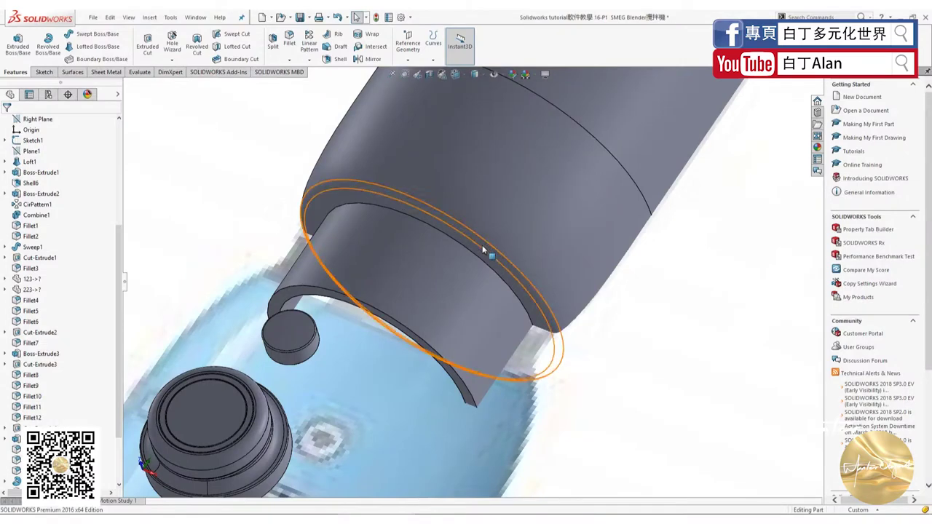
pyautogui.moveTo(482, 244); pyautogui.dragTo(511, 367, button='middle')
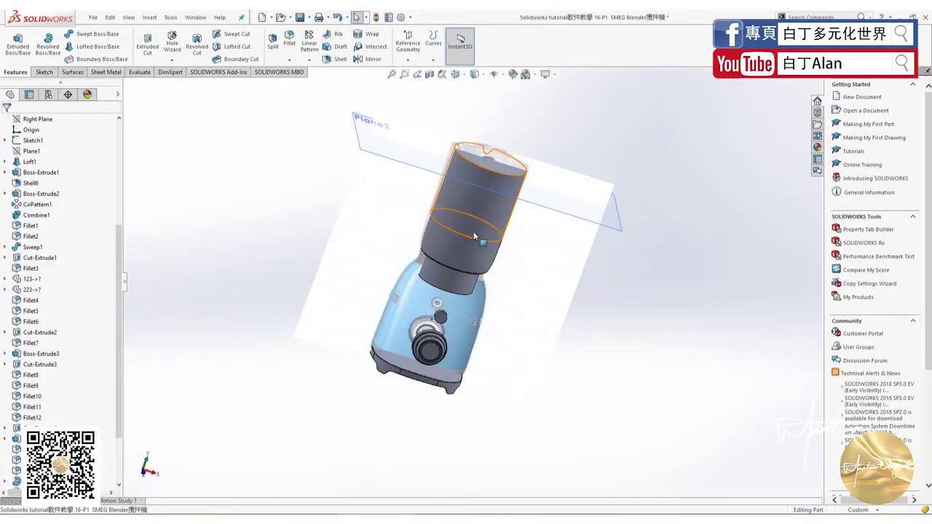
pyautogui.moveTo(507, 237)
pyautogui.mouseDown(button='middle')
pyautogui.moveTo(621, 296)
pyautogui.moveTo(599, 275)
pyautogui.moveTo(417, 250)
pyautogui.mouseUp(button='middle')
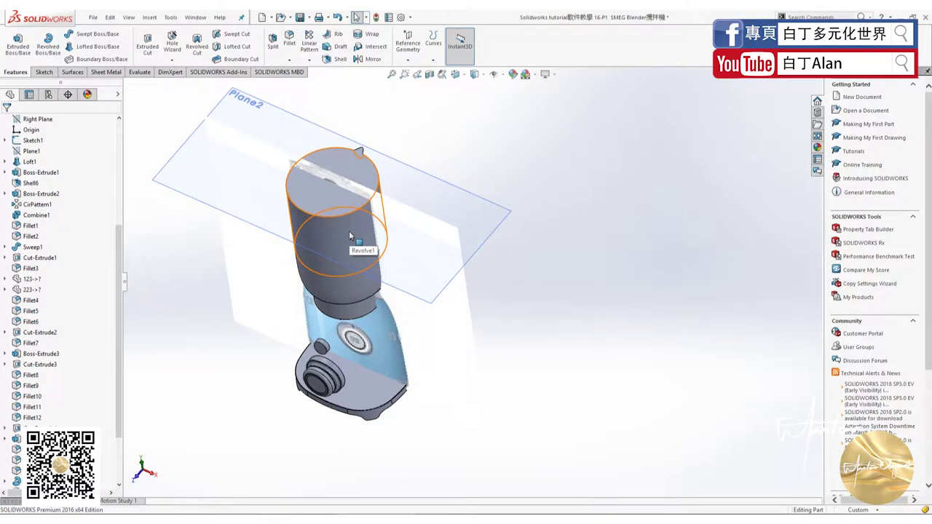
# Select Plane2 above the jar and open a new sketch, Sketch26, on it
pyautogui.moveTo(462, 221); pyautogui.dragTo(482, 181, button='middle')
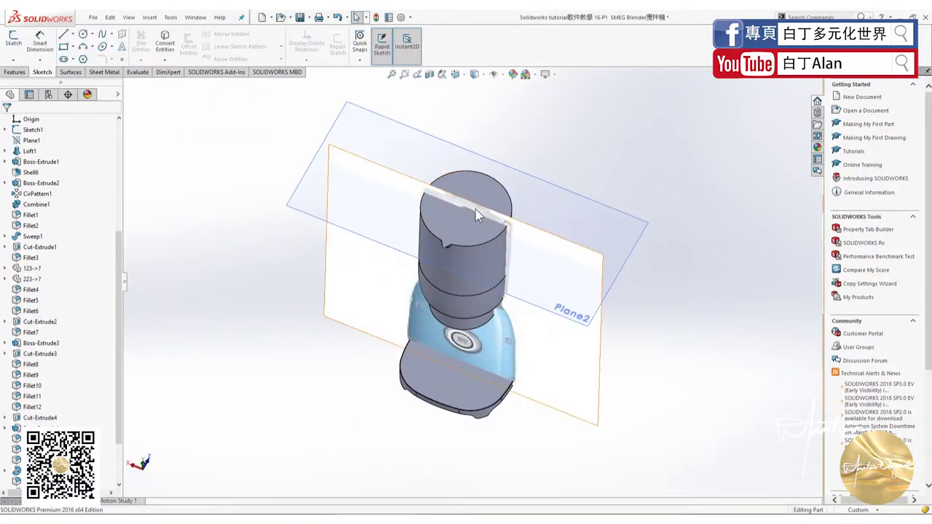
pyautogui.scroll(-3, 482, 182)
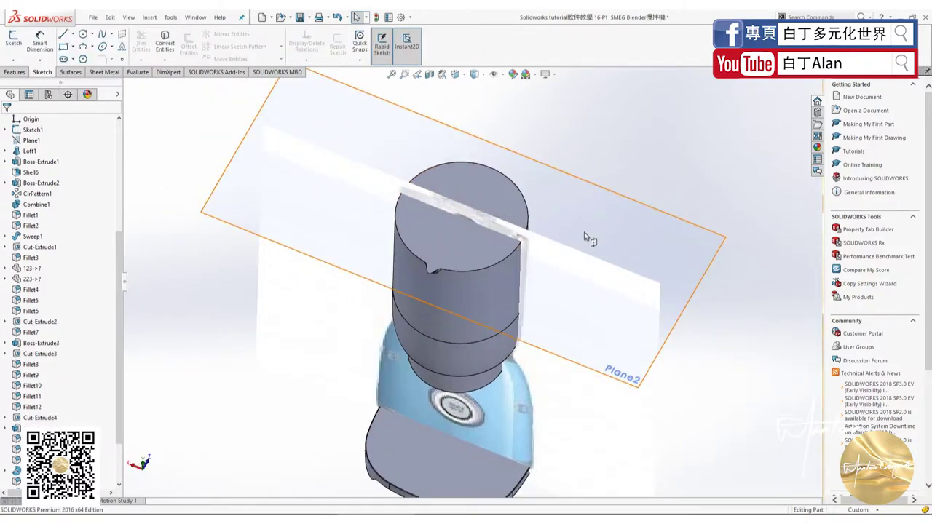
pyautogui.click(602, 232)
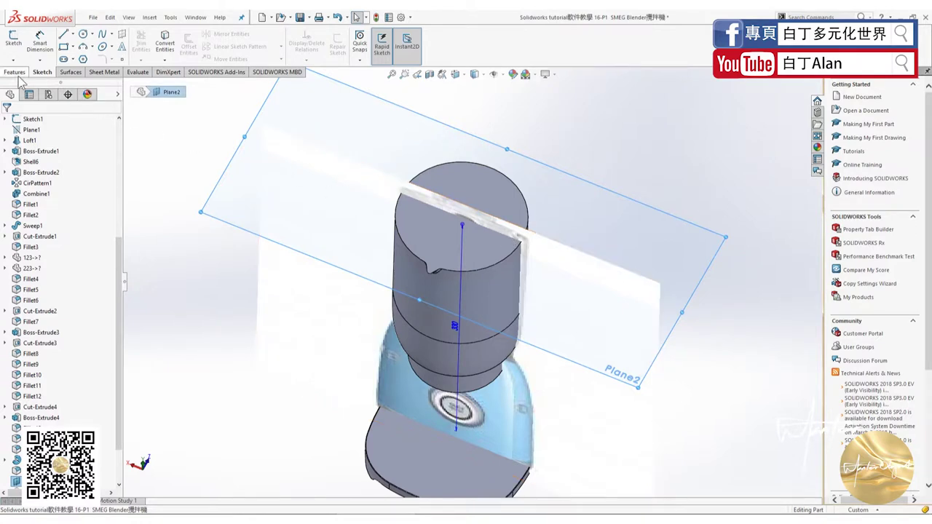
pyautogui.click(18, 74)
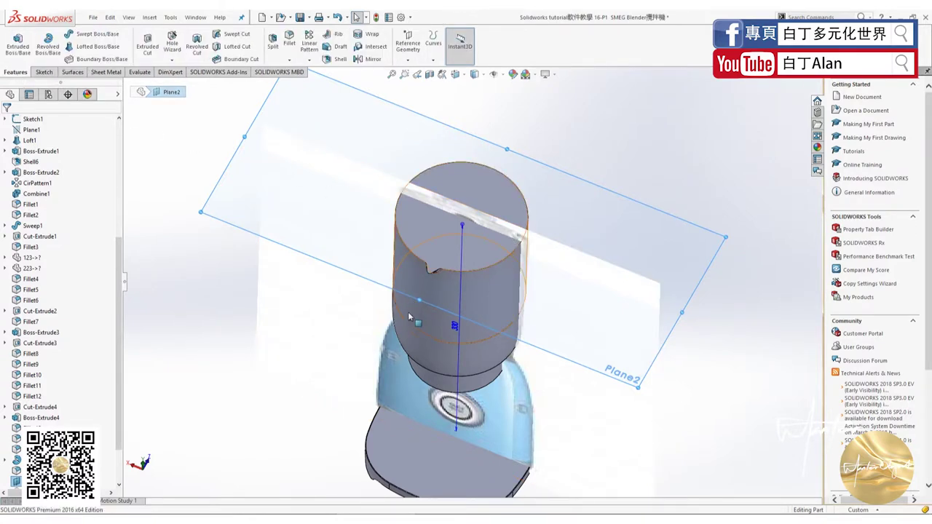
pyautogui.click(42, 72)
pyautogui.click(14, 41)
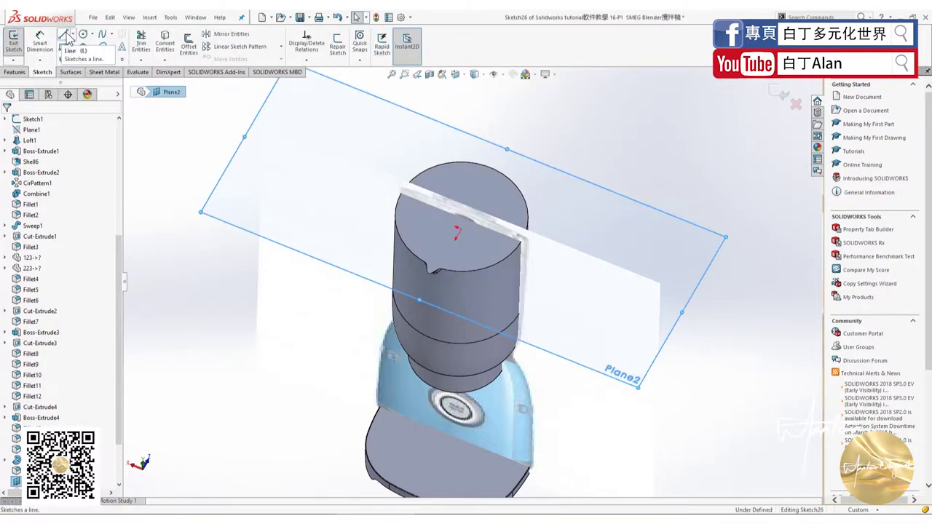
# Draw a diagonal construction centerline across the jar top, viewed normal to Plane2, and select it with the origin
pyautogui.click(64, 34)
pyautogui.click(72, 35)
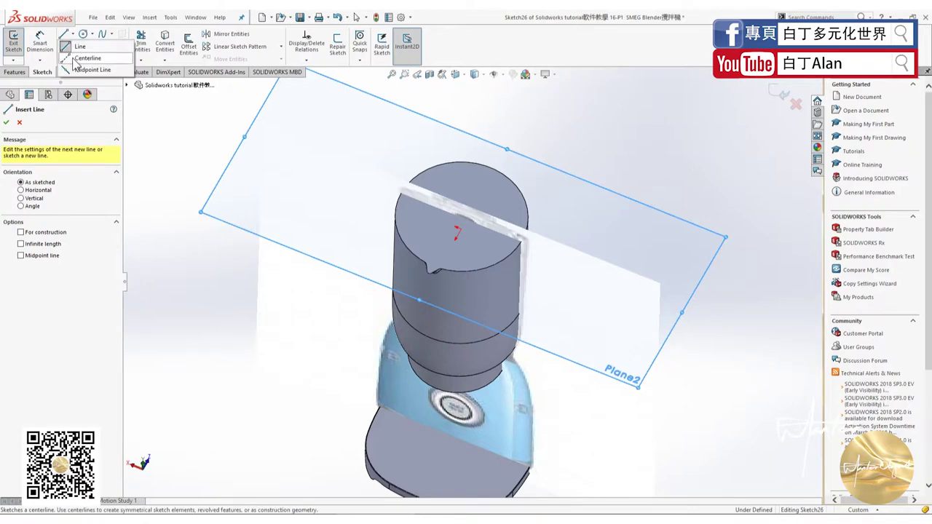
pyautogui.click(76, 64)
pyautogui.hotkey('ctrl', '8')
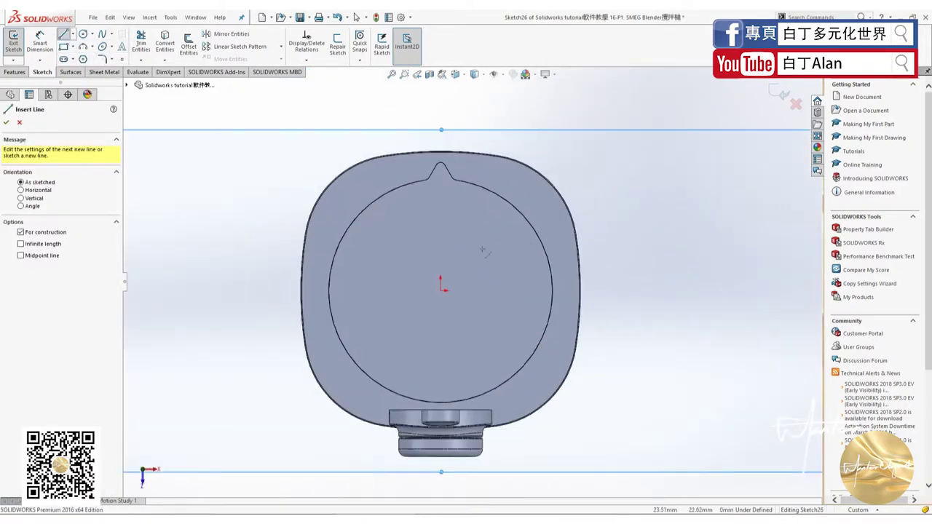
pyautogui.click(305, 150)
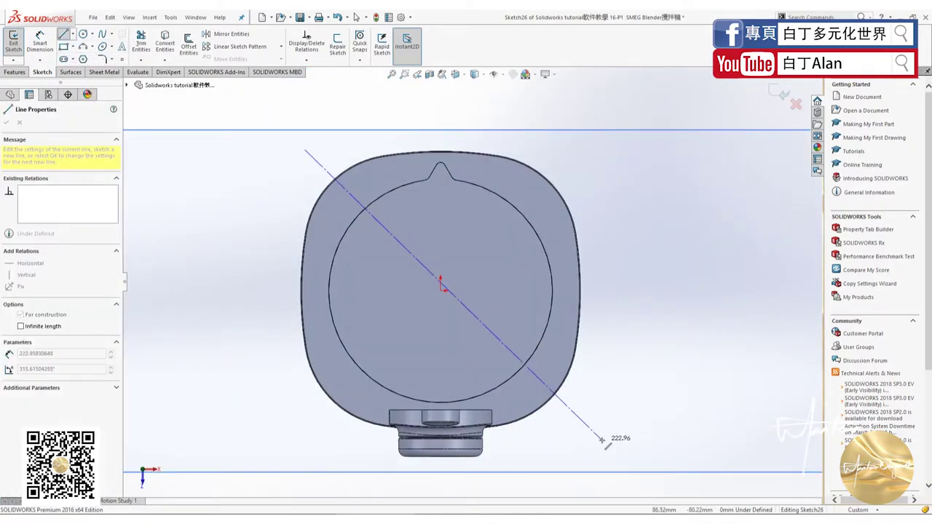
pyautogui.doubleClick(602, 439)
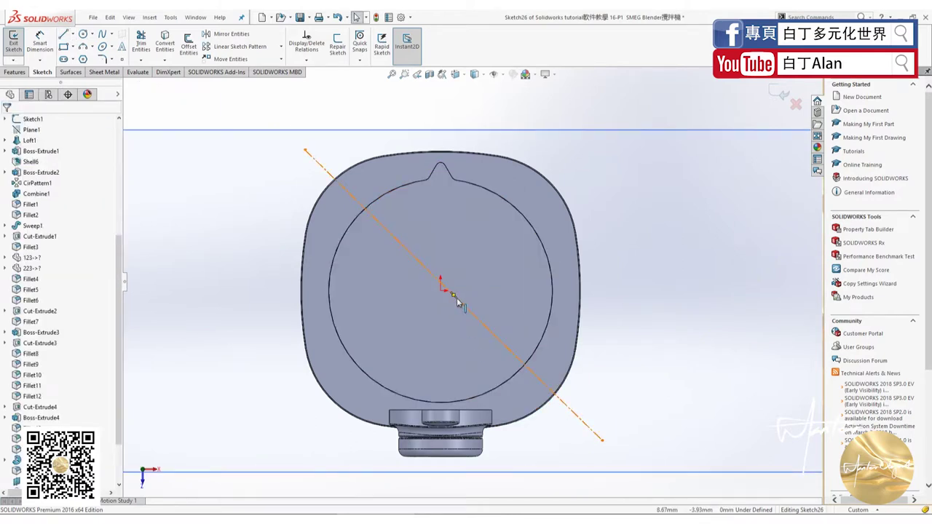
pyautogui.click(456, 298)
pyautogui.keyDown('ctrl'); pyautogui.click(441, 291); pyautogui.keyUp('ctrl')
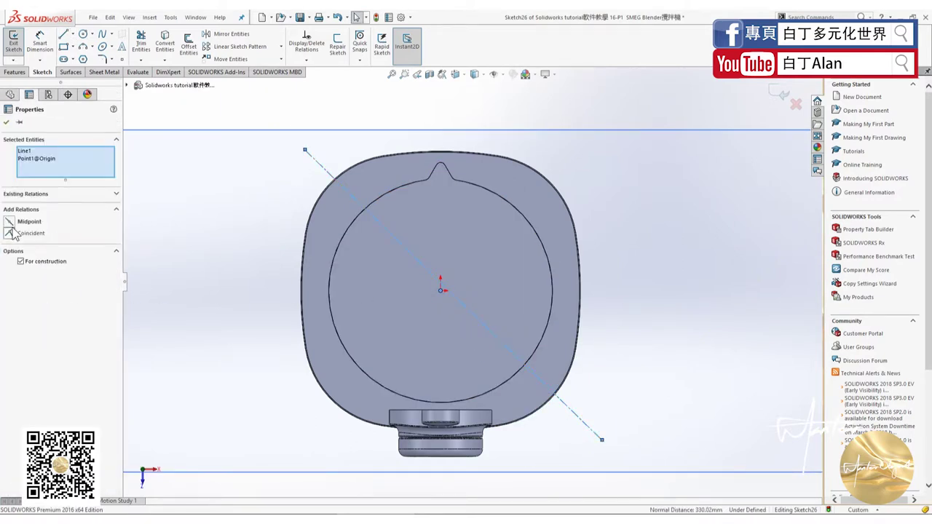
pyautogui.press('Escape')
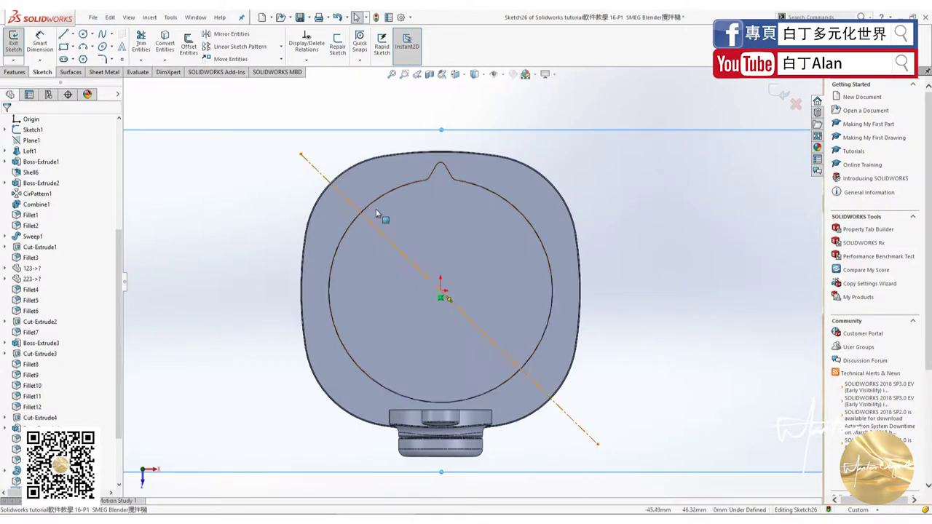
# Draw a short vertical centerline upward from the origin
pyautogui.click(72, 34)
pyautogui.click(85, 58)
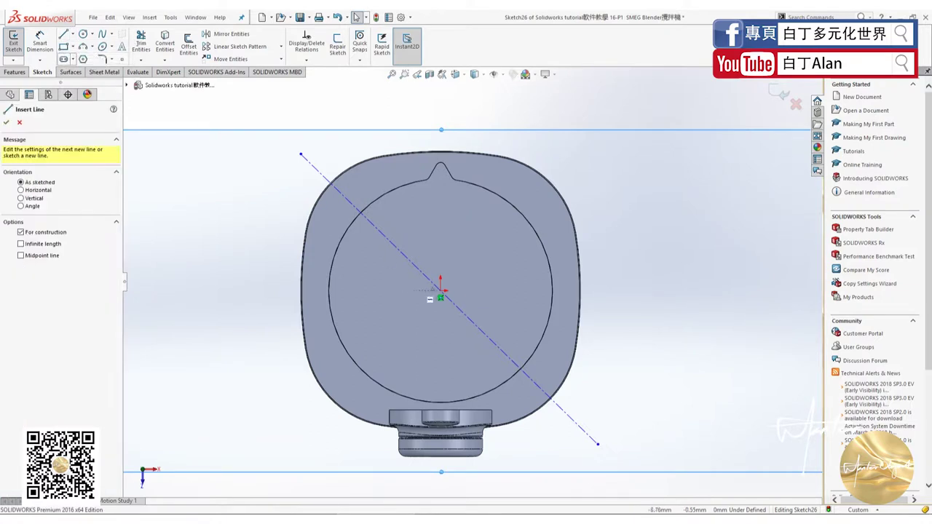
pyautogui.click(440, 297)
pyautogui.click(441, 246)
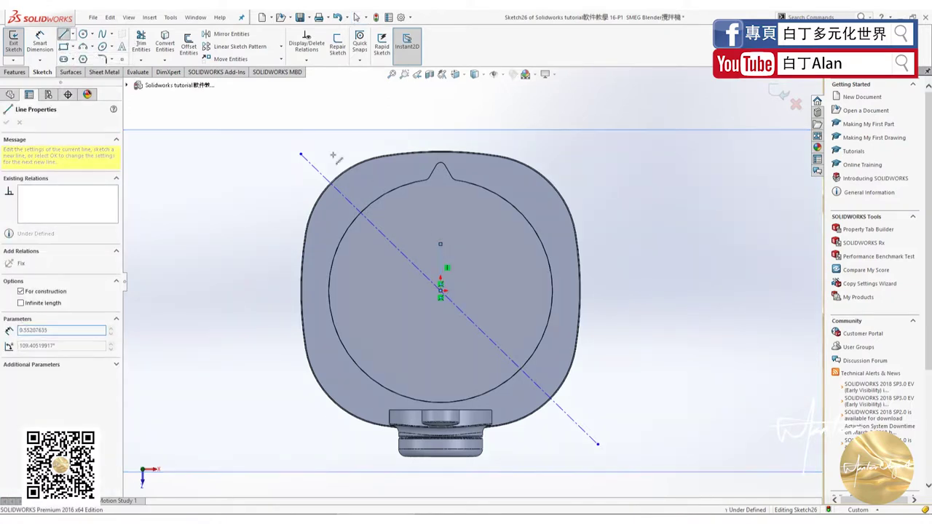
pyautogui.press('Escape')
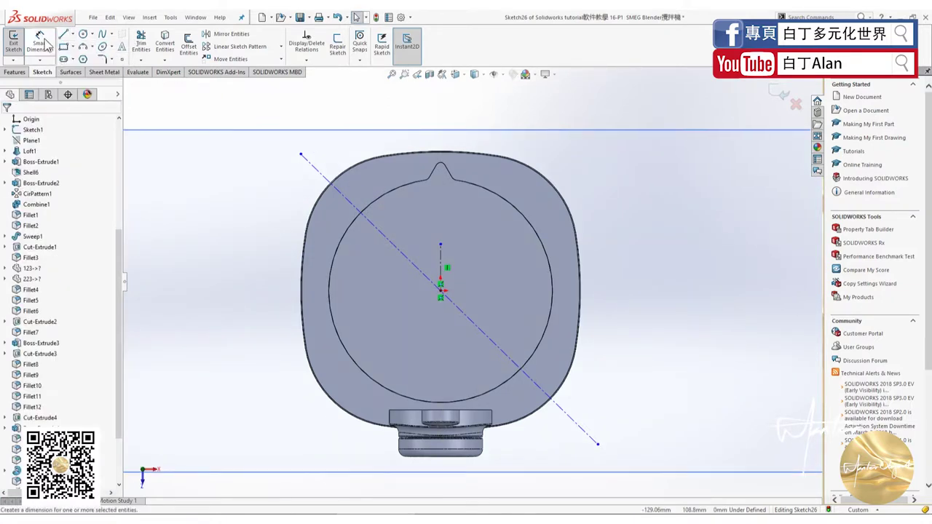
# Add a 45° angle dimension between the centerlines, delete it, and exit the sketch
pyautogui.click(444, 264)
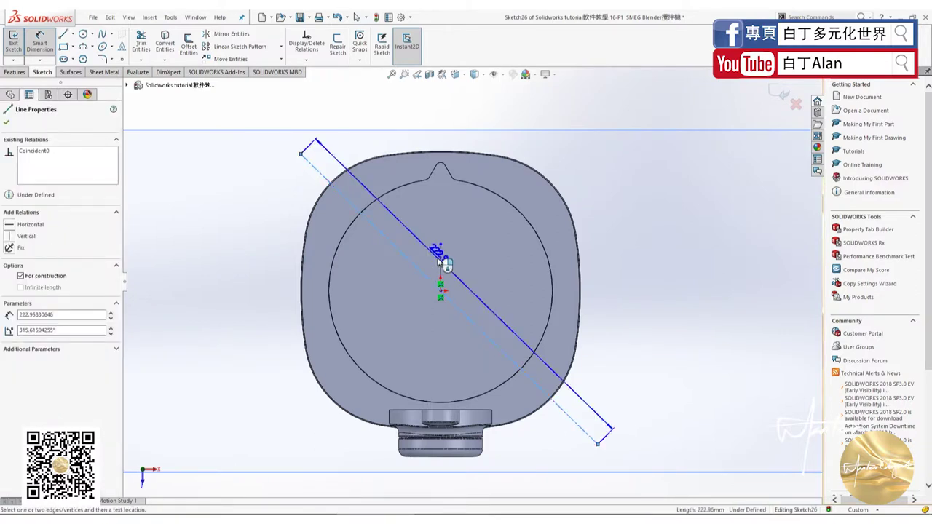
pyautogui.click(439, 254)
pyautogui.click(429, 246)
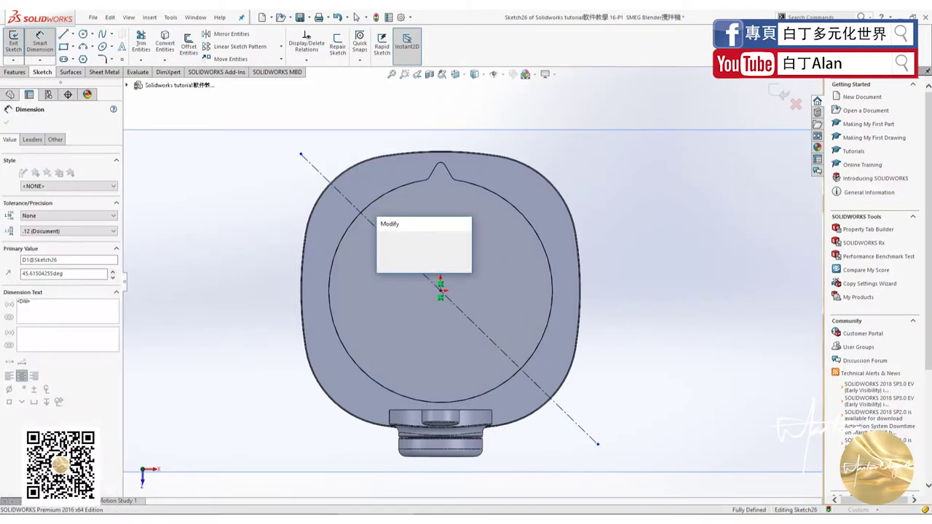
pyautogui.write('45')
pyautogui.press('Return')
pyautogui.press('Escape')
pyautogui.press('Escape')
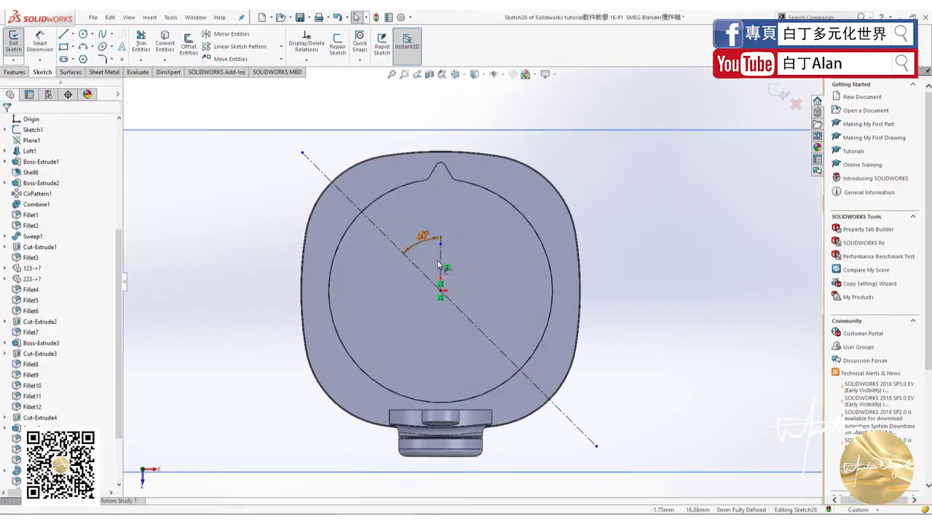
pyautogui.click(441, 264)
pyautogui.press('Delete')
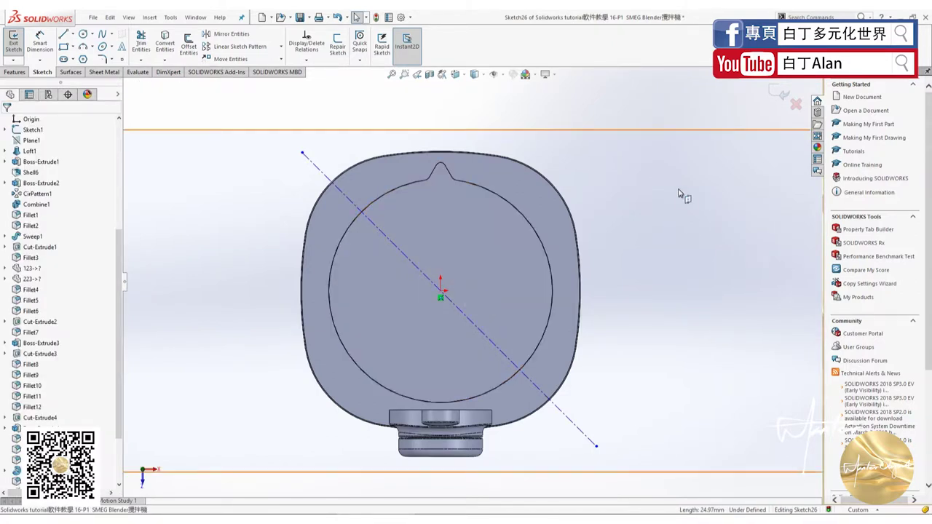
pyautogui.click(778, 92)
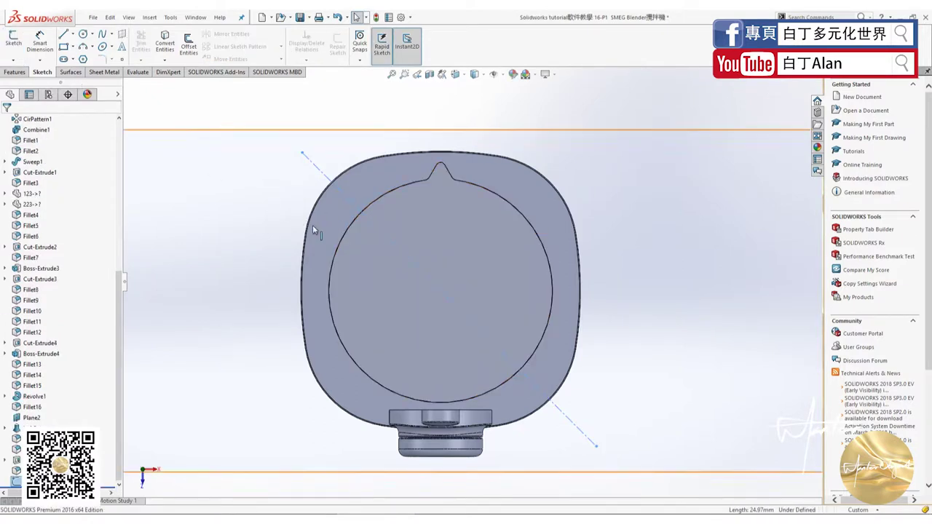
# Start a new reference plane using Right Plane and the Sketch26 diagonal line as references
pyautogui.moveTo(357, 235); pyautogui.dragTo(311, 96, button='middle')
pyautogui.click(14, 71)
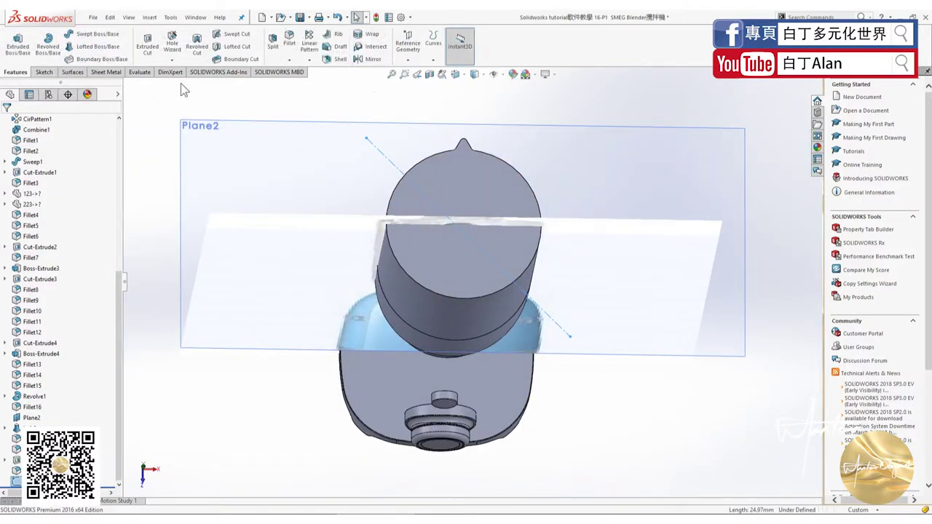
pyautogui.click(408, 60)
pyautogui.click(415, 72)
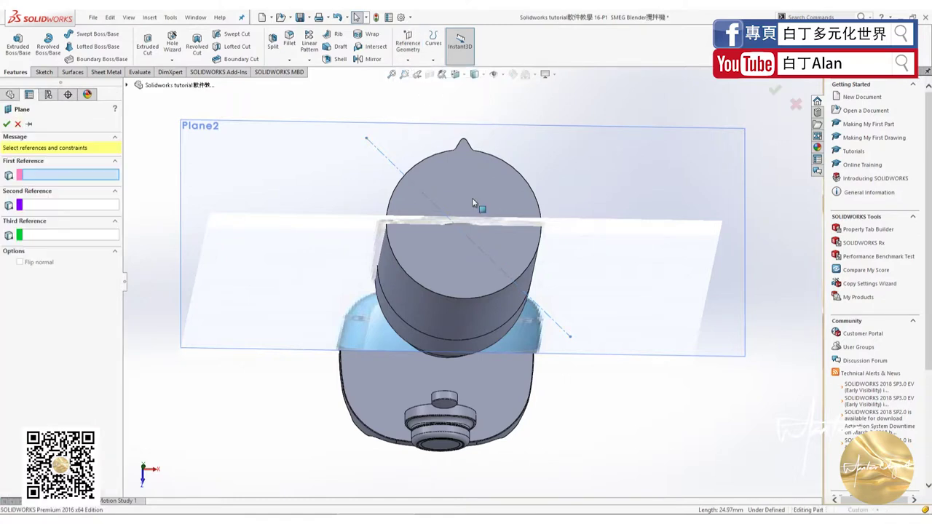
pyautogui.click(128, 85)
pyautogui.click(166, 175)
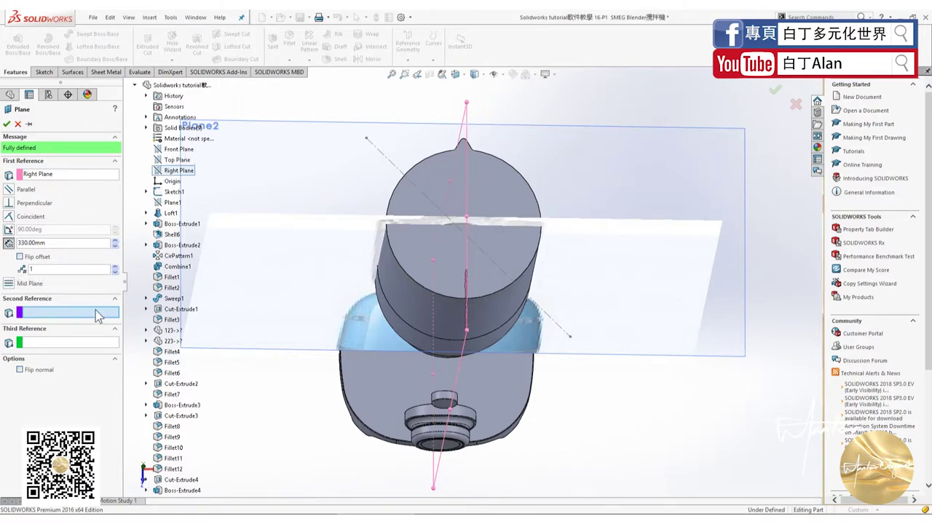
pyautogui.click(382, 159)
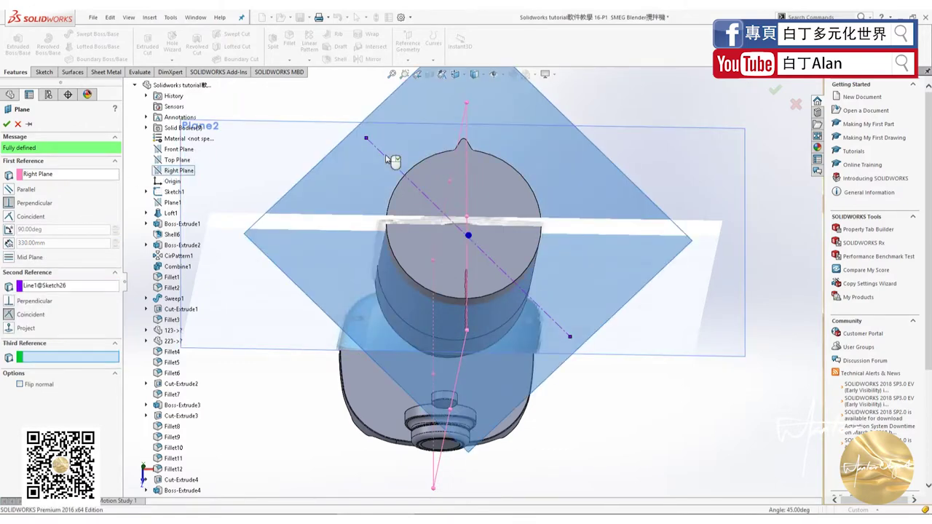
pyautogui.moveTo(499, 323)
pyautogui.mouseDown(button='middle')
pyautogui.moveTo(502, 245)
pyautogui.moveTo(447, 238)
pyautogui.mouseUp(button='middle')
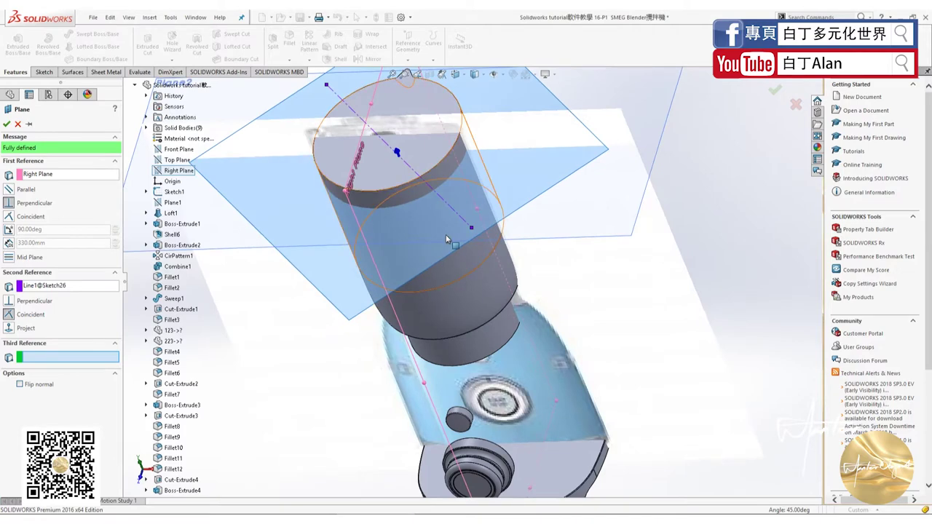
# Swap the first reference to Top Plane so the plane stands at 90°, orbiting to check
pyautogui.click(49, 176)
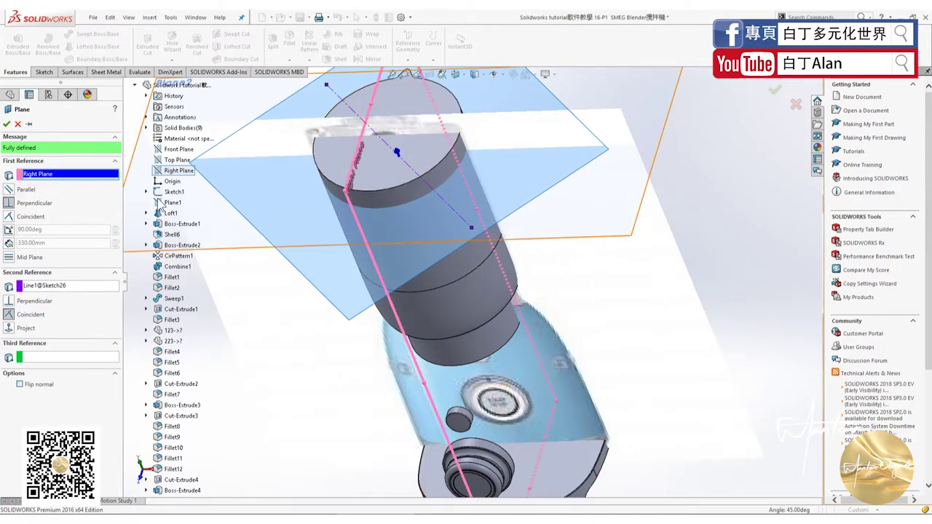
pyautogui.click(176, 160)
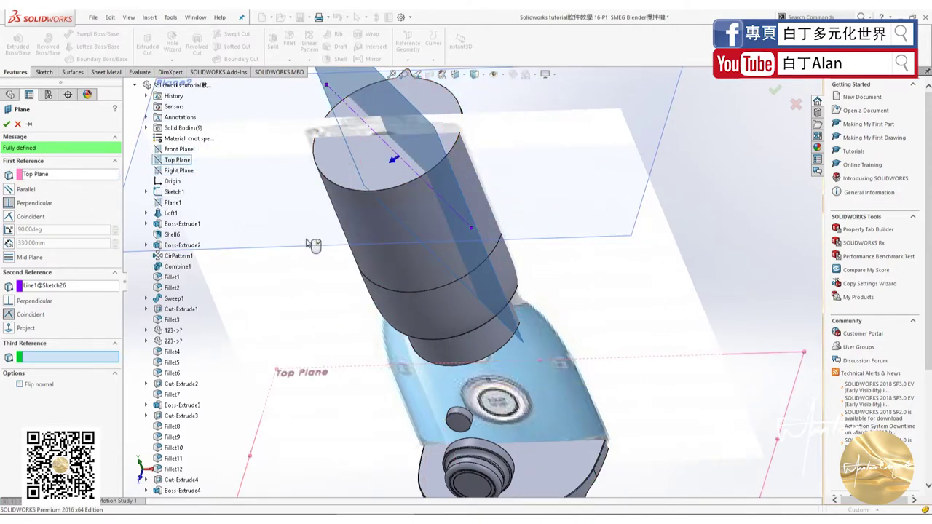
pyautogui.moveTo(313, 245)
pyautogui.mouseDown(button='middle')
pyautogui.moveTo(437, 262)
pyautogui.moveTo(342, 233)
pyautogui.mouseUp(button='middle')
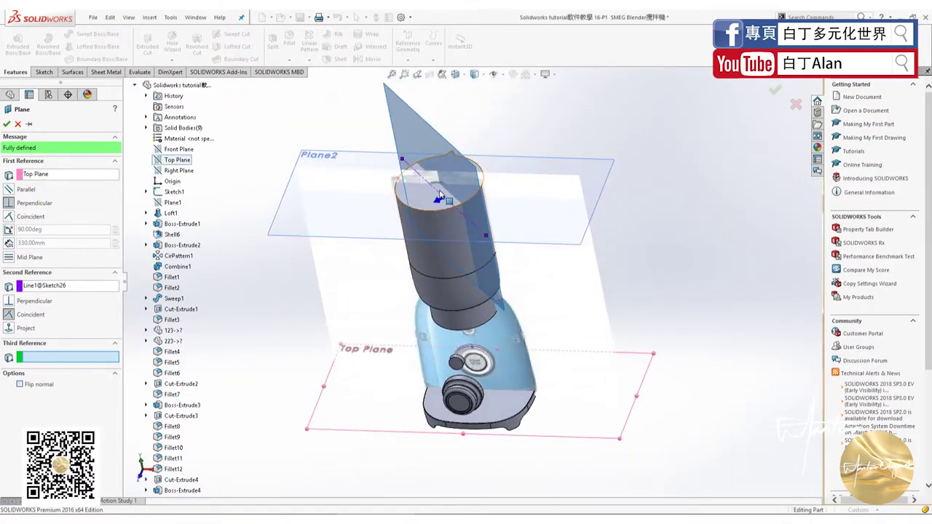
pyautogui.scroll(-2, 466, 230)
pyautogui.scroll(-2, 460, 221)
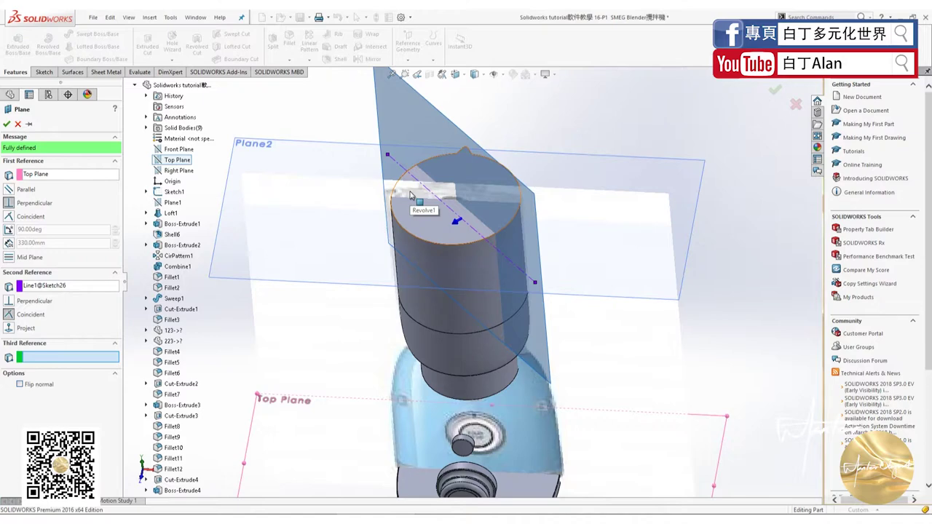
pyautogui.moveTo(415, 196)
pyautogui.mouseDown(button='middle')
pyautogui.moveTo(84, 188)
pyautogui.moveTo(3, 134)
pyautogui.mouseUp(button='middle')
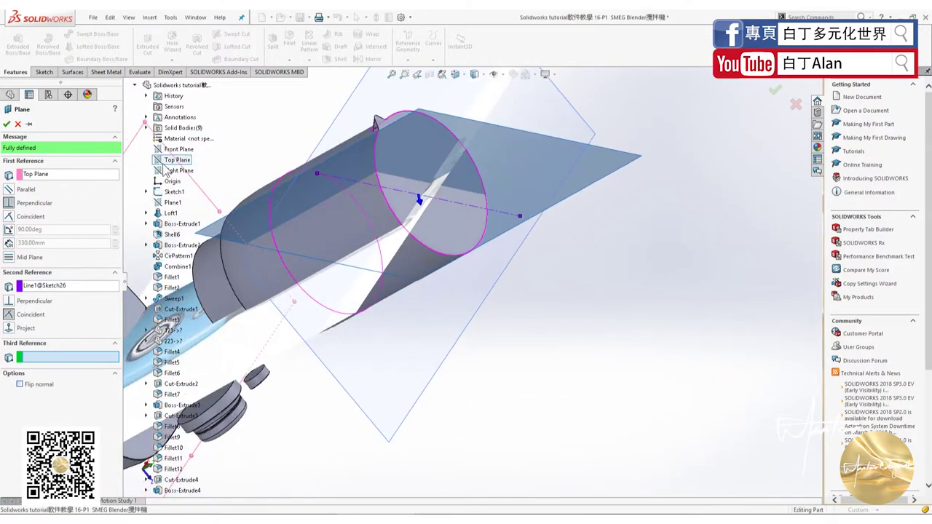
# Create Plane3 and open a new Sketch27 on it, viewing the jar from the front
pyautogui.click(7, 125)
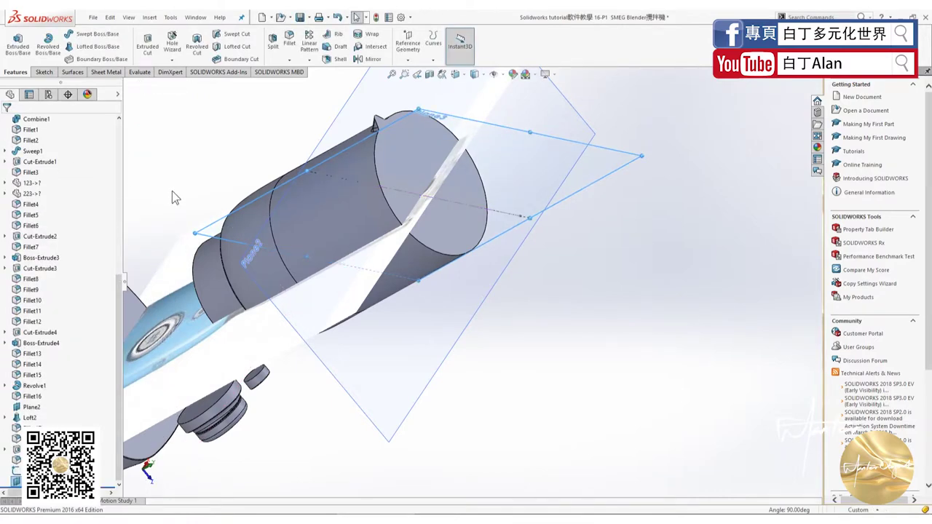
pyautogui.hotkey('ctrl', '1')
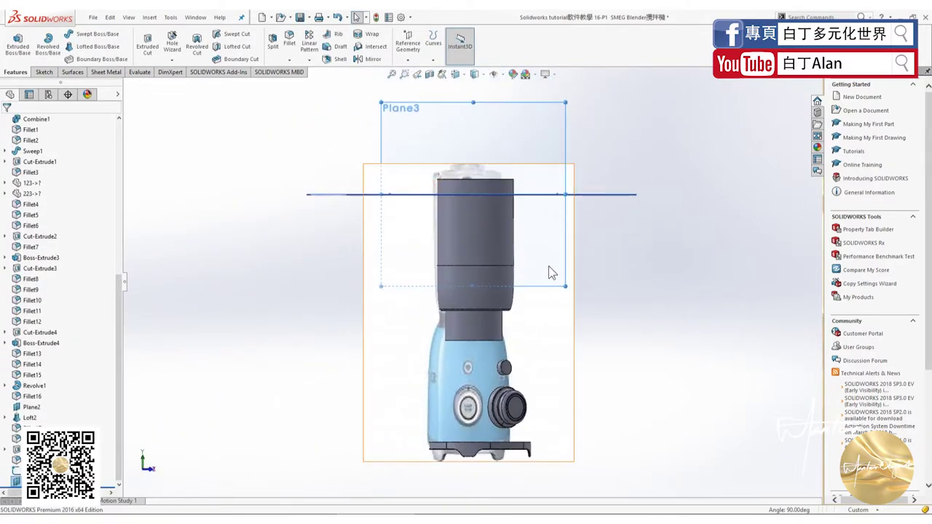
pyautogui.scroll(2, 564, 218)
pyautogui.scroll(1, 465, 447)
pyautogui.scroll(-3, 473, 430)
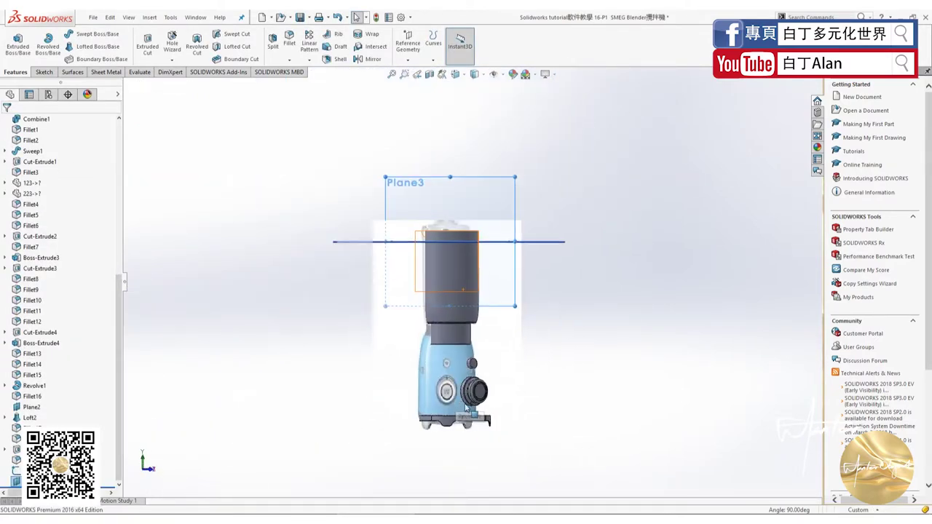
pyautogui.scroll(2, 484, 404)
pyautogui.scroll(1, 483, 396)
pyautogui.scroll(2, 465, 410)
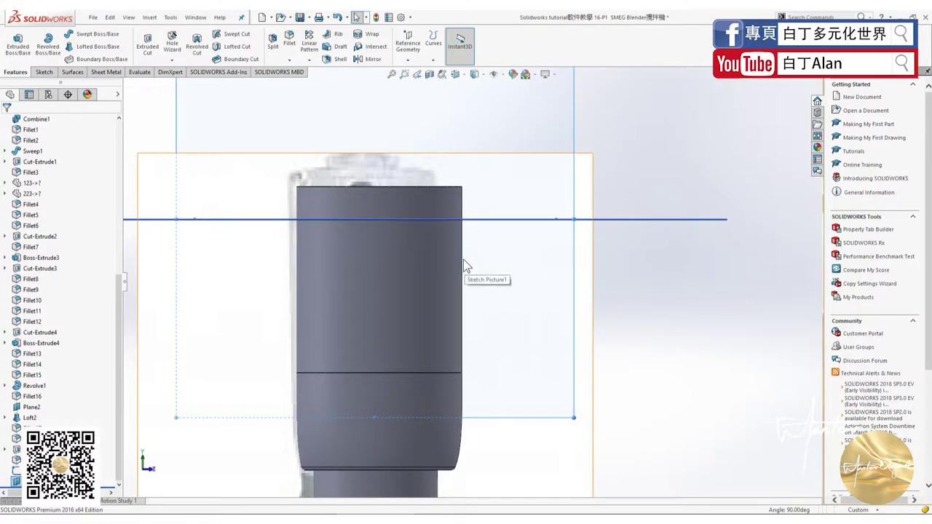
pyautogui.click(44, 72)
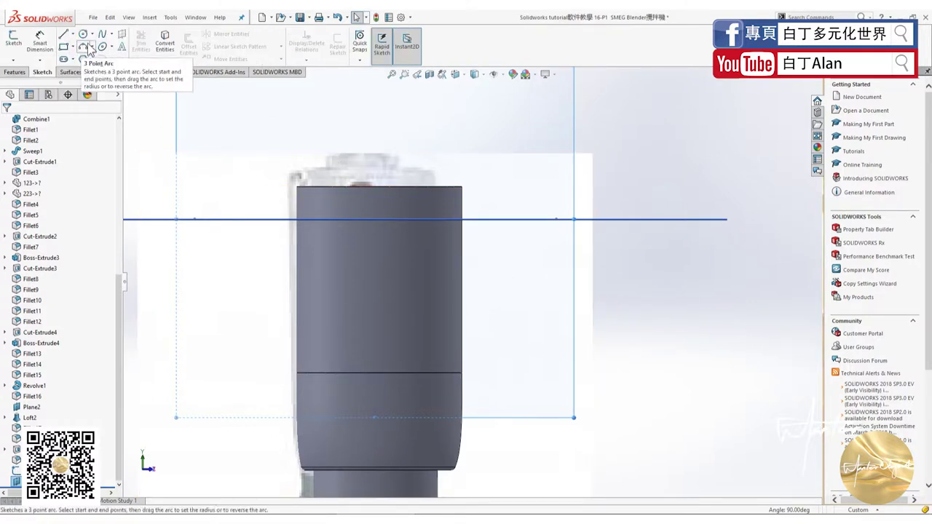
pyautogui.click(13, 38)
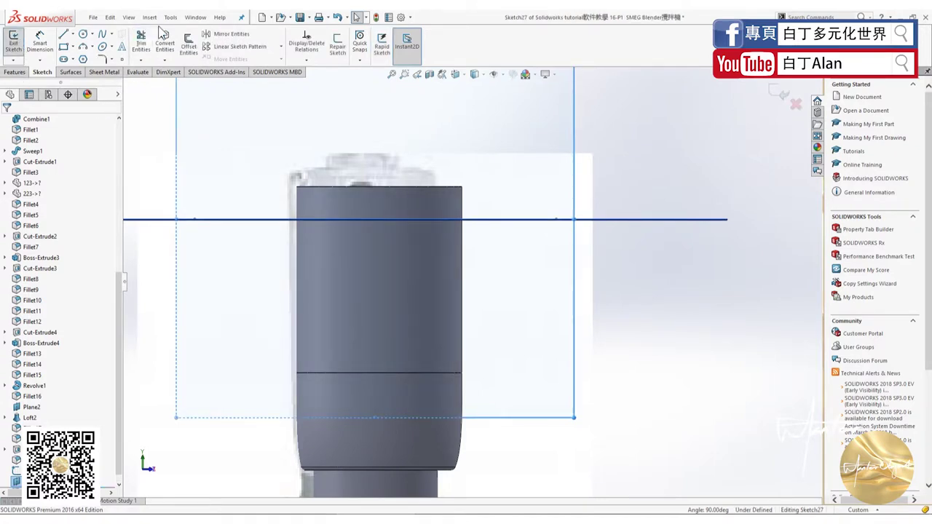
pyautogui.click(188, 43)
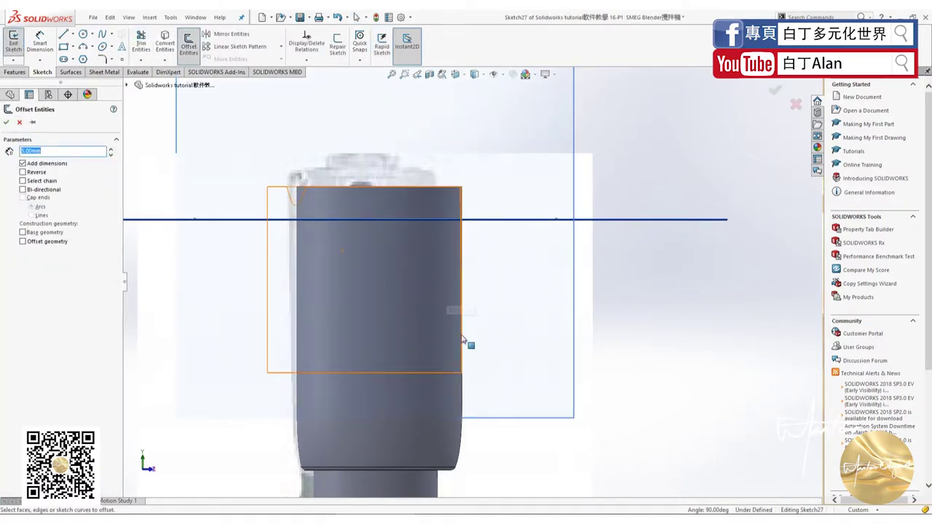
pyautogui.click(462, 408)
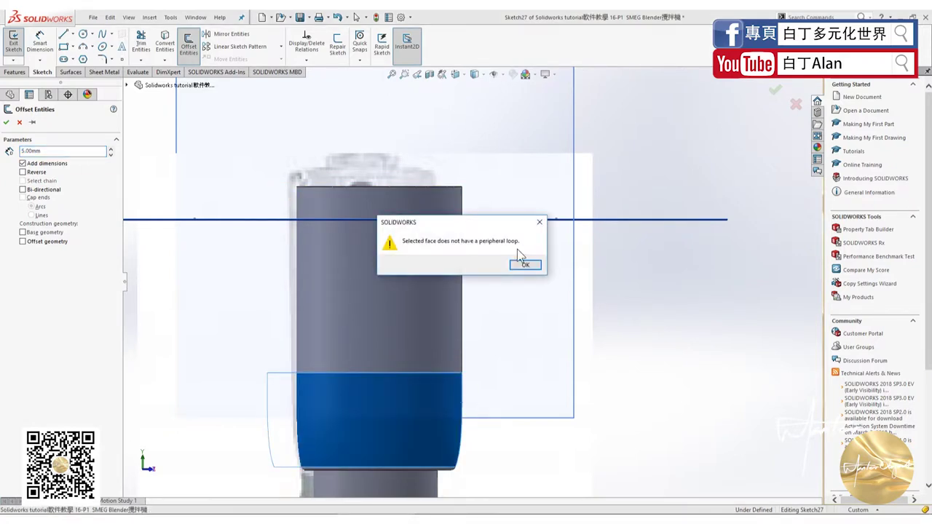
pyautogui.click(530, 265)
pyautogui.press('Escape')
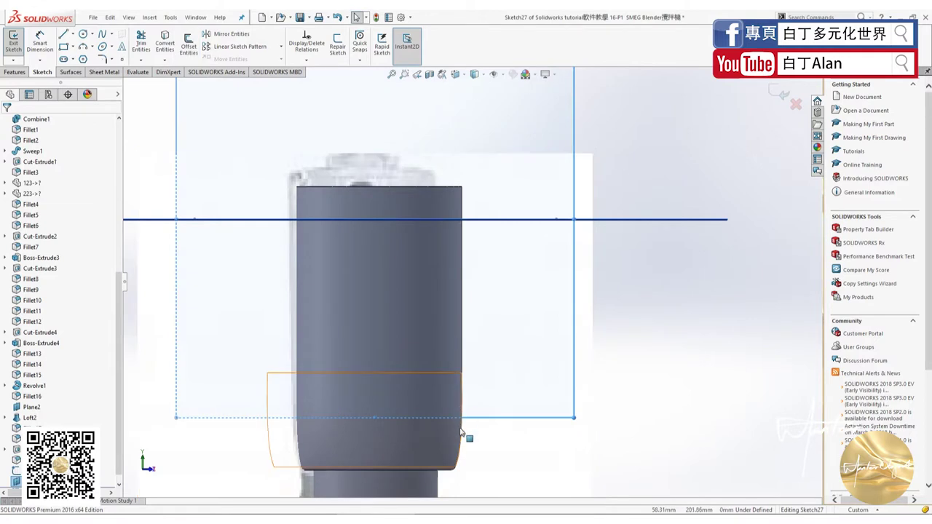
pyautogui.click(463, 360)
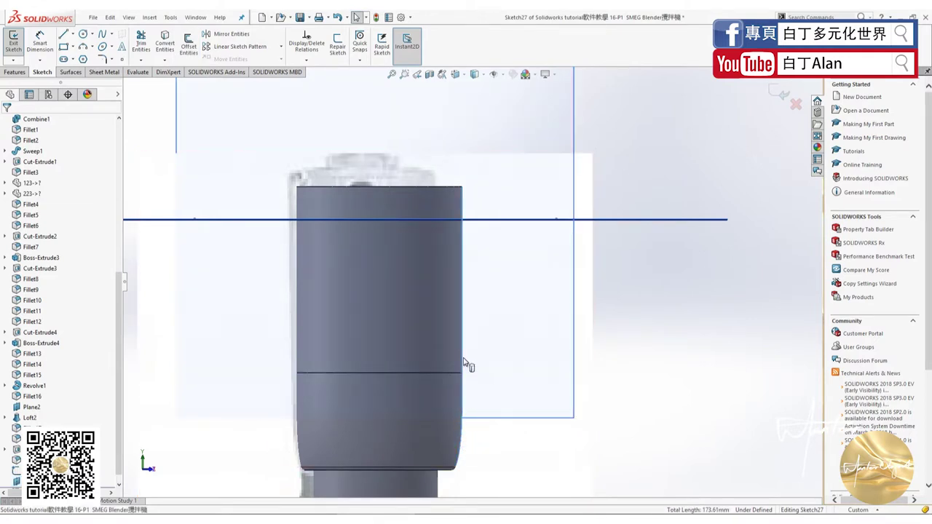
pyautogui.click(188, 43)
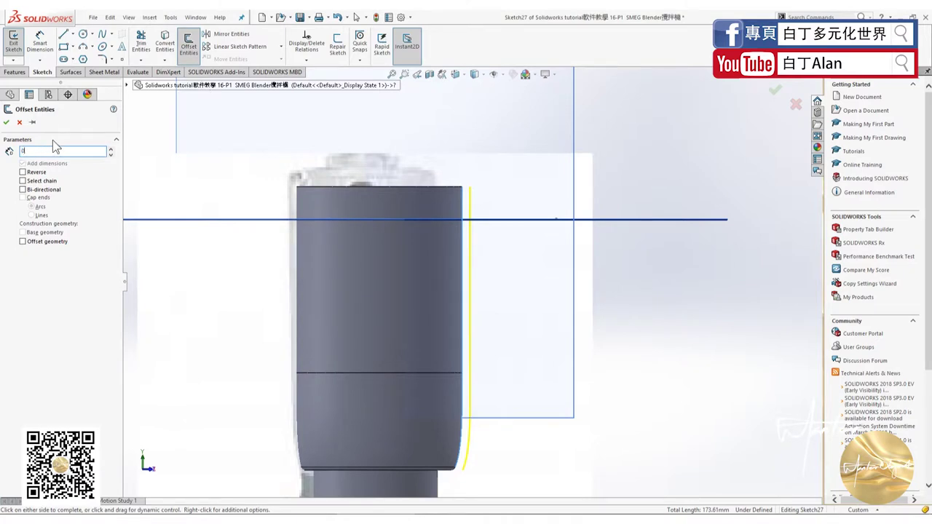
pyautogui.press('Return')
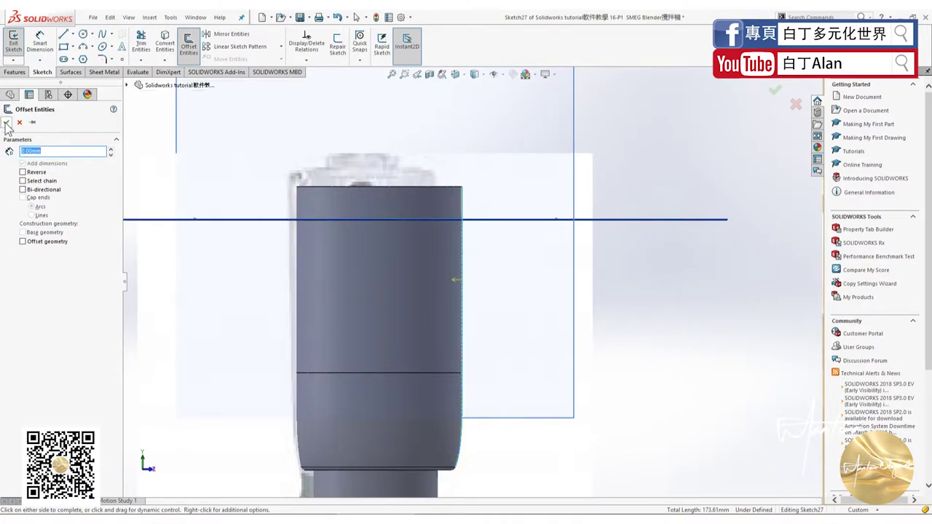
pyautogui.scroll(-5, 350, 431)
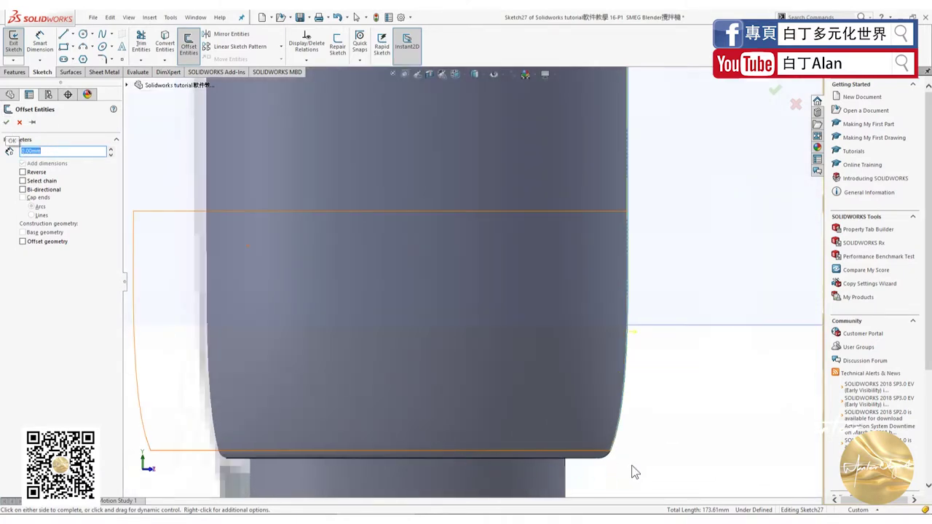
pyautogui.click(596, 457)
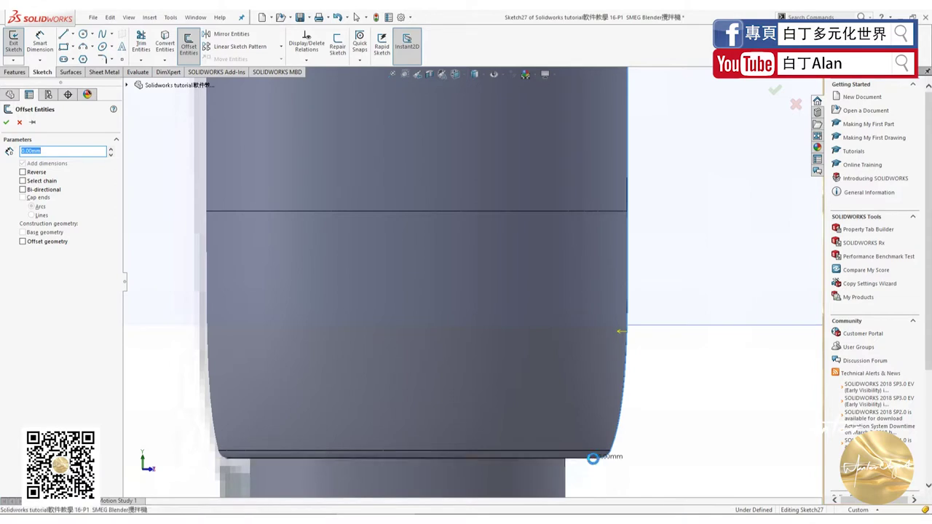
pyautogui.click(591, 458)
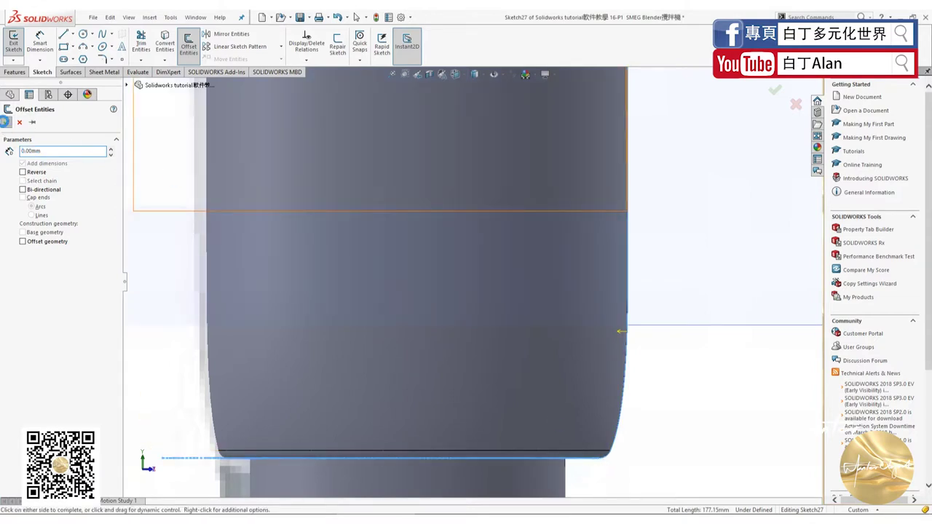
pyautogui.click(6, 123)
pyautogui.click(525, 297)
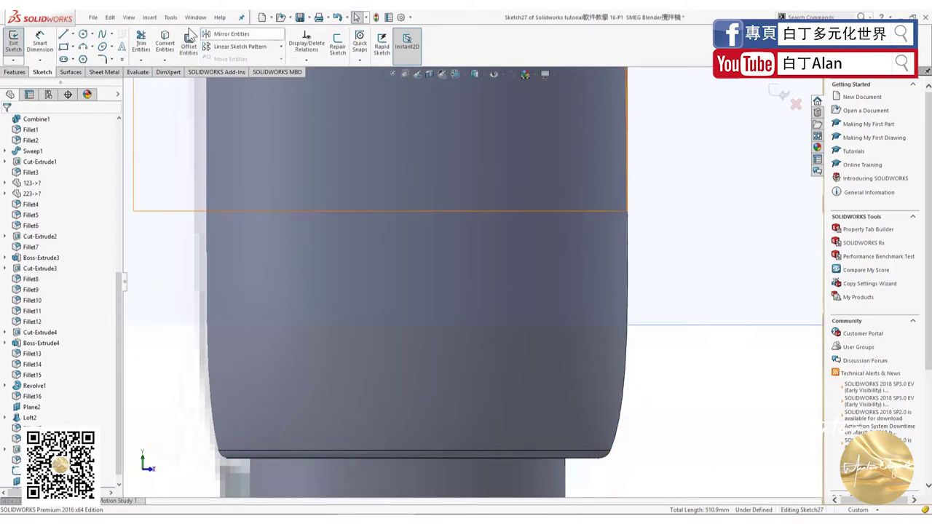
# Start Offset Entities on the jar's right curved edge, dismissing the selection warning
pyautogui.click(141, 42)
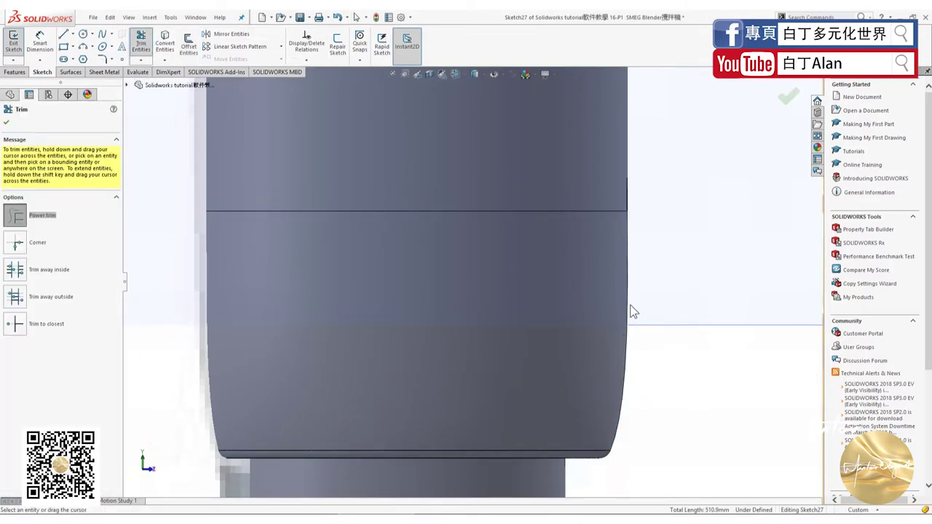
pyautogui.click(141, 42)
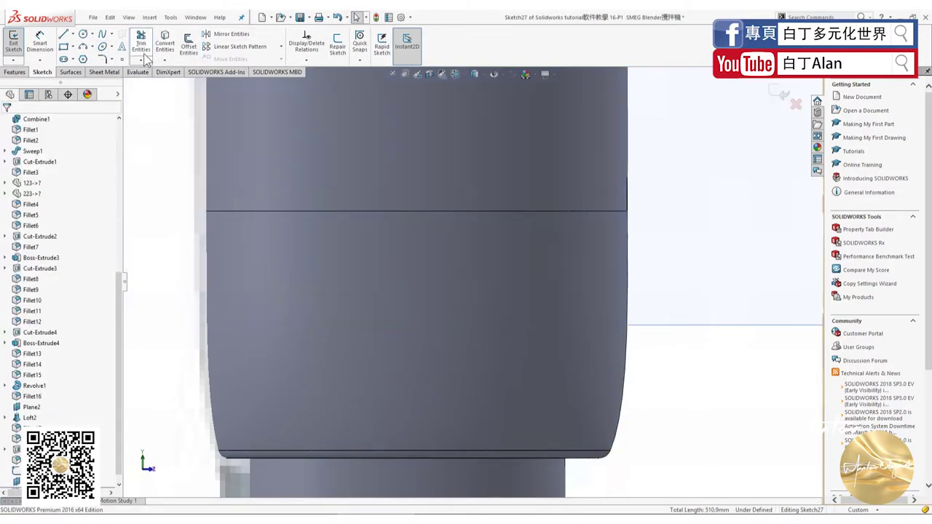
pyautogui.click(188, 44)
pyautogui.click(627, 211)
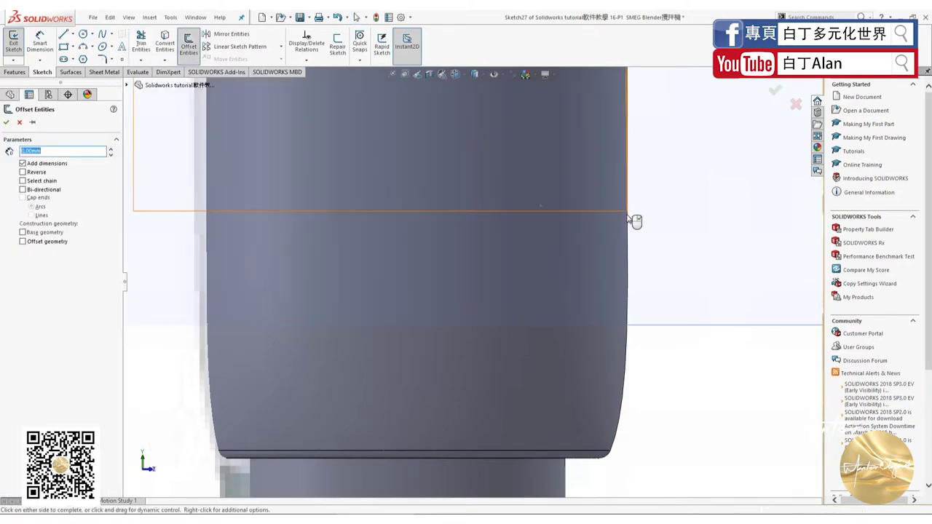
pyautogui.click(635, 194)
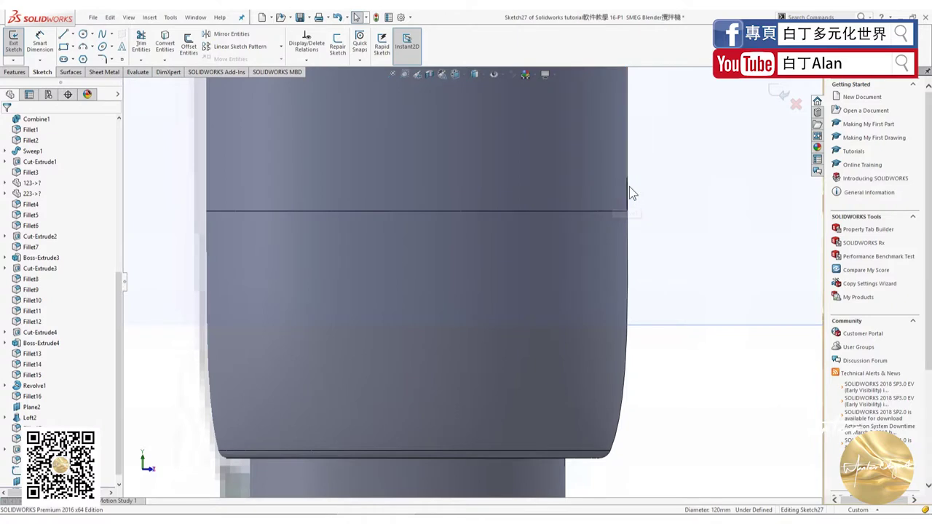
pyautogui.click(610, 457)
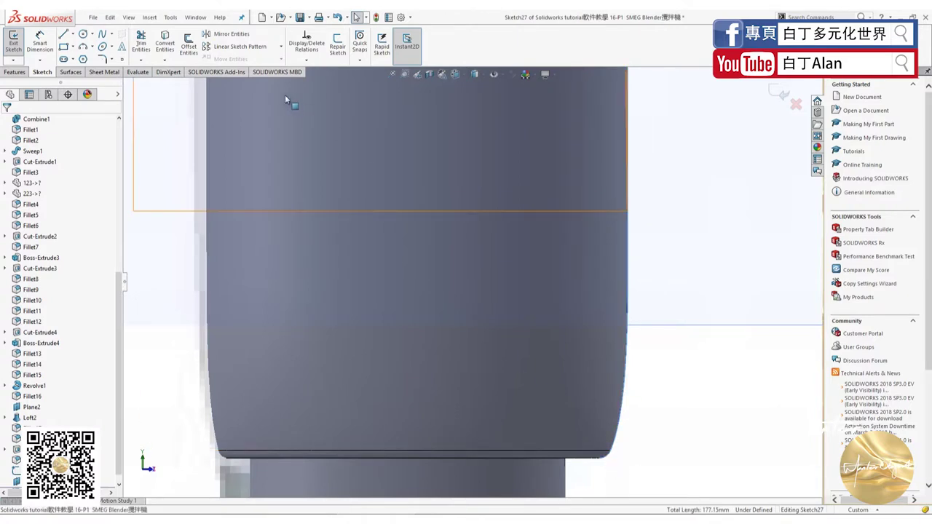
pyautogui.click(188, 44)
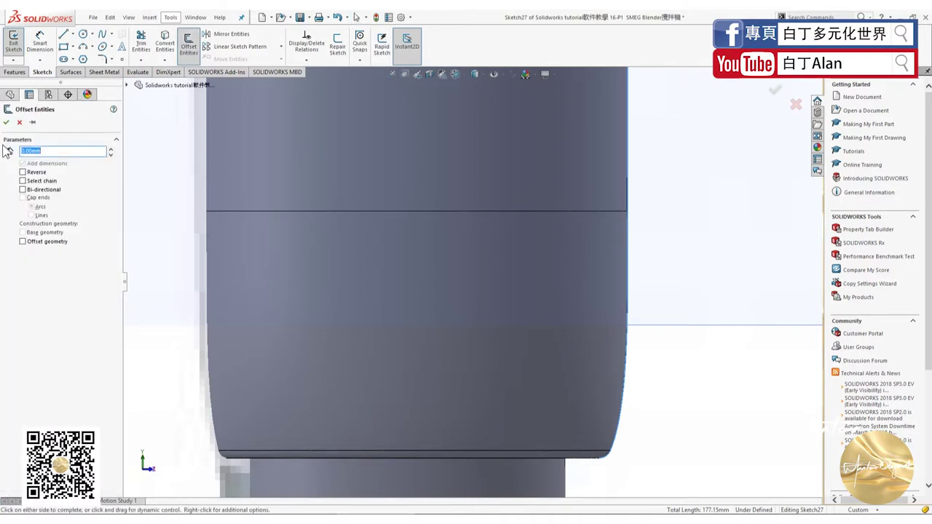
pyautogui.click(6, 122)
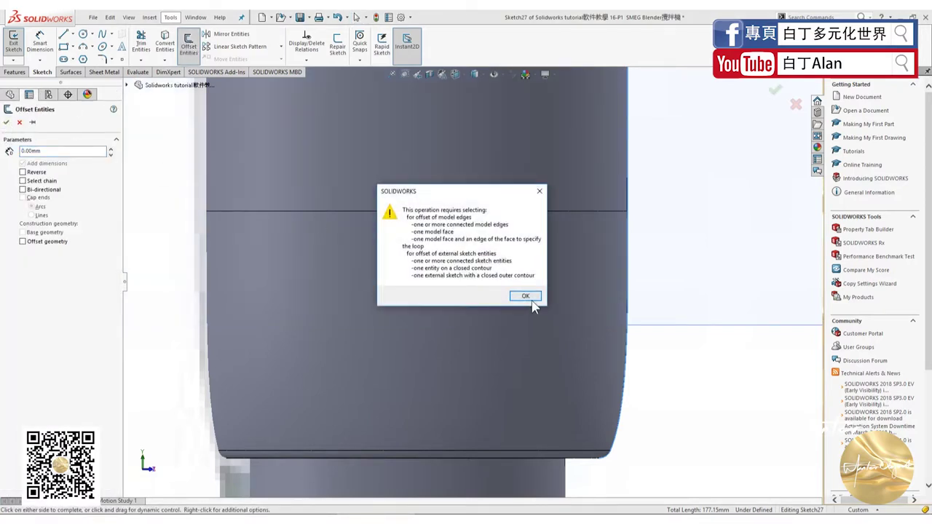
pyautogui.click(530, 298)
# Pick the right curved silhouette edge for a 0.00mm offset and return to the front view
pyautogui.click(610, 459)
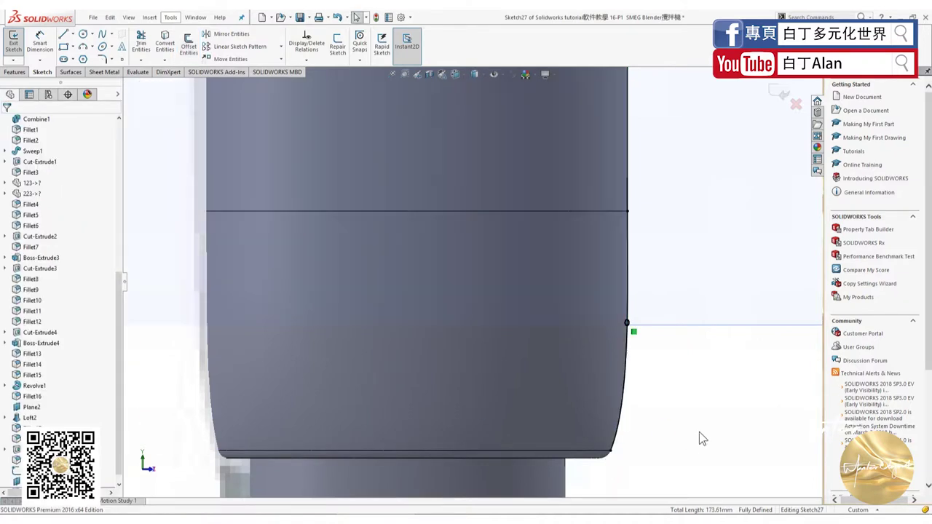
pyautogui.scroll(1, 624, 432)
pyautogui.scroll(3, 616, 389)
pyautogui.scroll(1, 554, 202)
pyautogui.moveTo(553, 202)
pyautogui.mouseDown(button='middle')
pyautogui.moveTo(549, 212)
pyautogui.moveTo(528, 139)
pyautogui.mouseUp(button='middle')
pyautogui.scroll(-2, 506, 196)
pyautogui.hotkey('ctrl', '1')
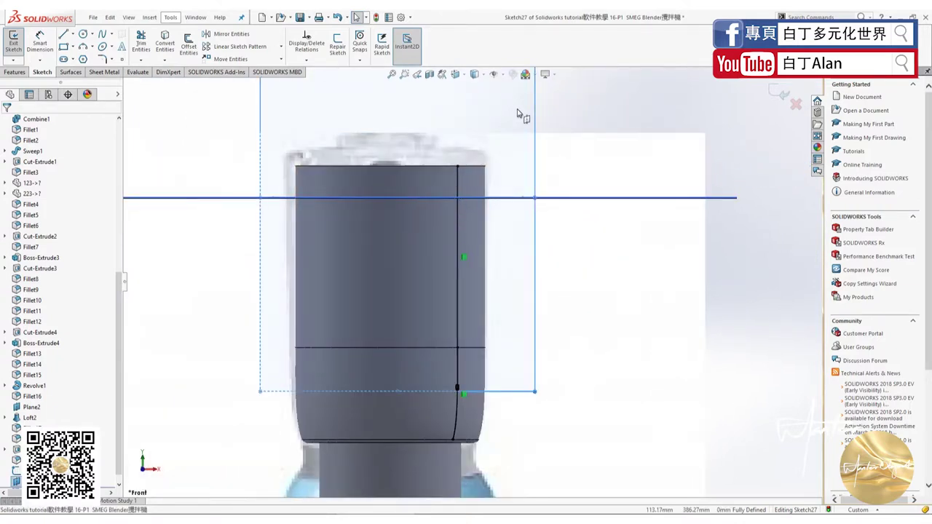
# Select the sketch point on the jar's right edge to show its properties at X 60.00
pyautogui.scroll(3, 554, 153)
pyautogui.scroll(-4, 537, 202)
pyautogui.scroll(-2, 415, 202)
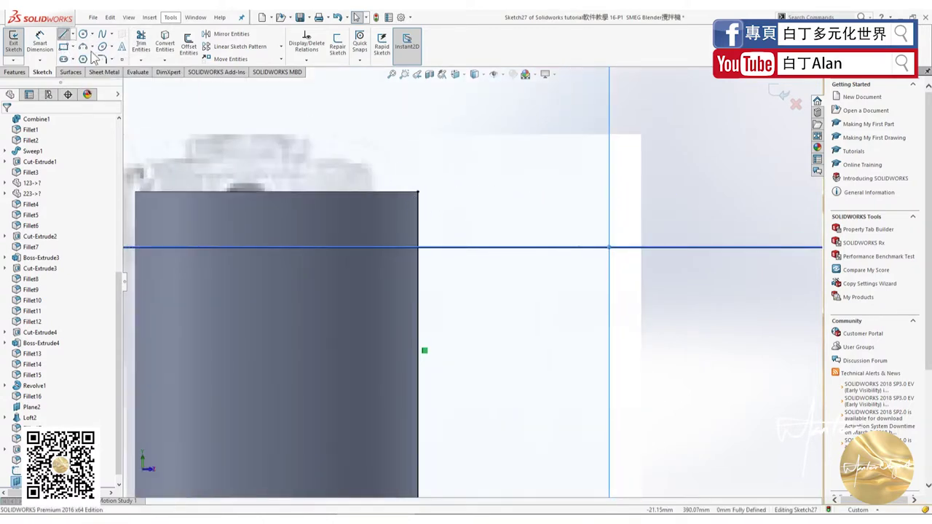
pyautogui.click(63, 34)
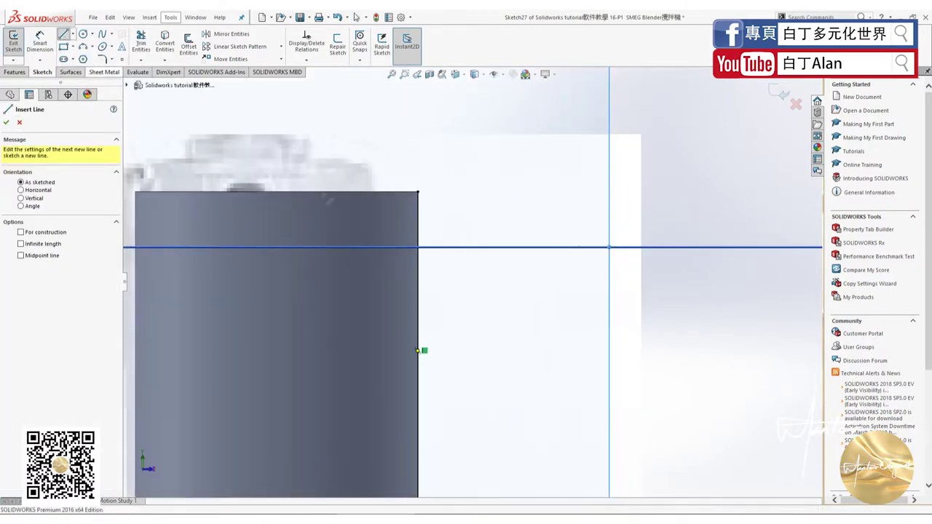
pyautogui.press('Escape')
pyautogui.click(418, 295)
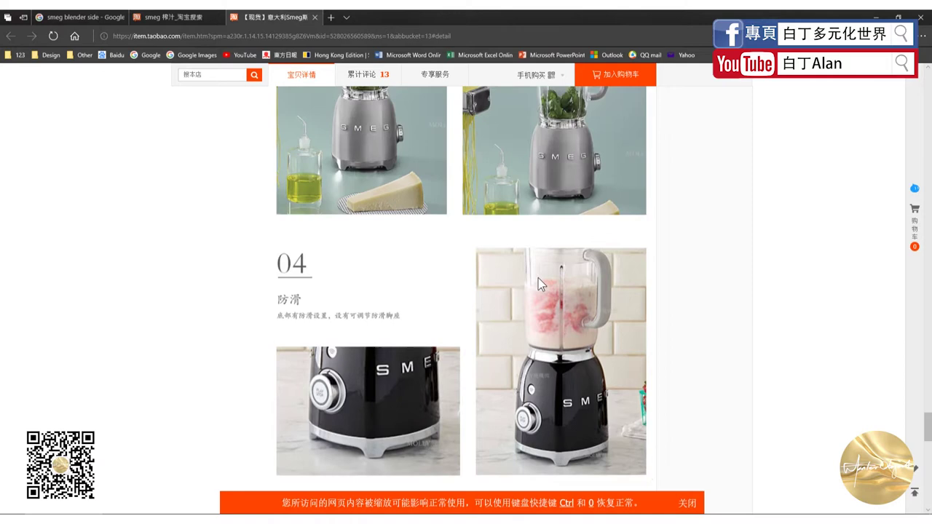
pyautogui.scroll(6, 538, 278)
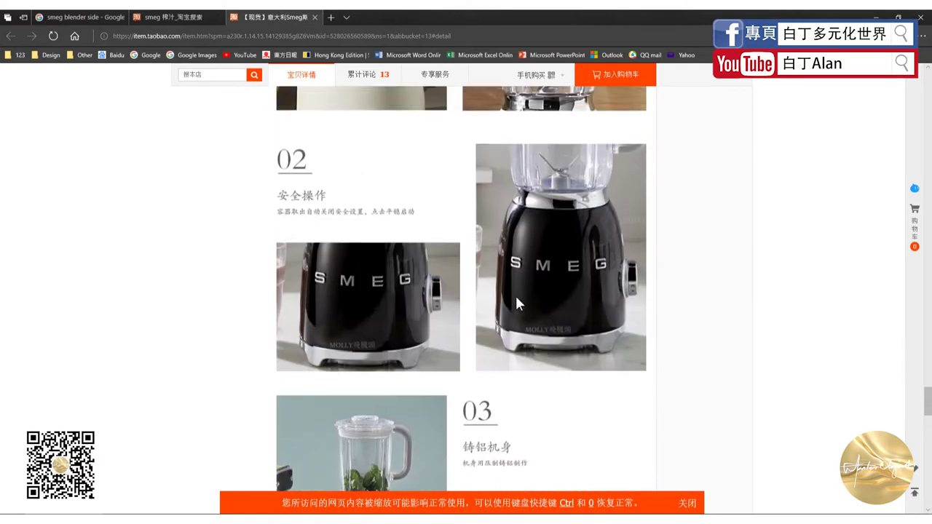
pyautogui.scroll(6, 515, 293)
pyautogui.scroll(2, 502, 298)
pyautogui.scroll(1, 481, 300)
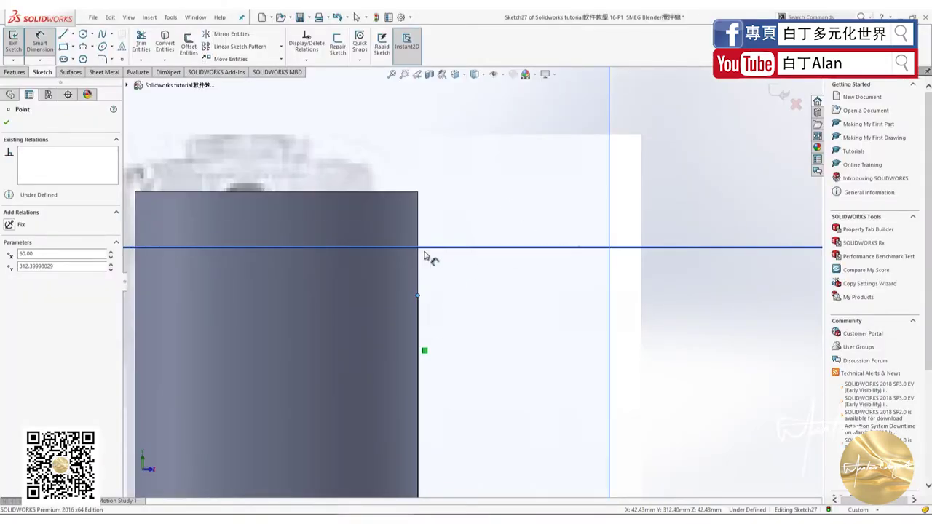
# Dimension the right-edge sketch point 40 mm below the jar's top edge
pyautogui.click(410, 193)
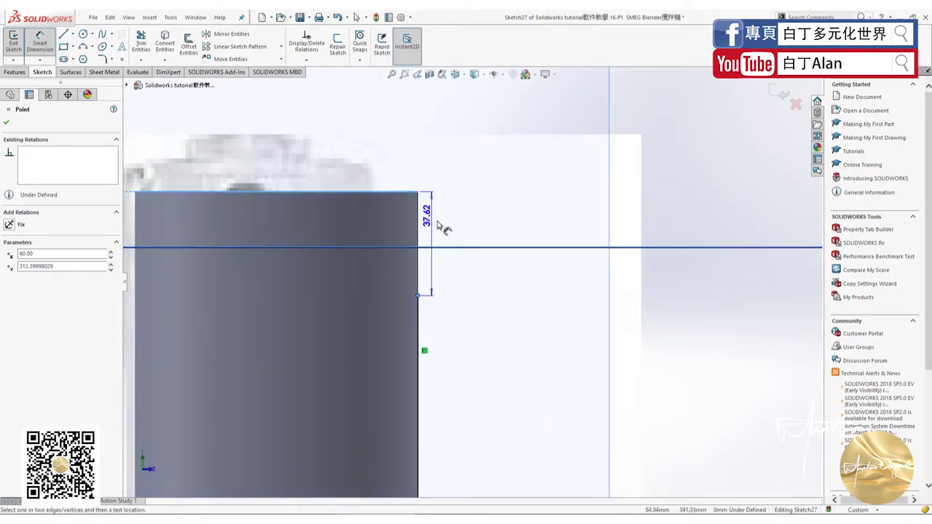
pyautogui.click(468, 228)
pyautogui.write('40')
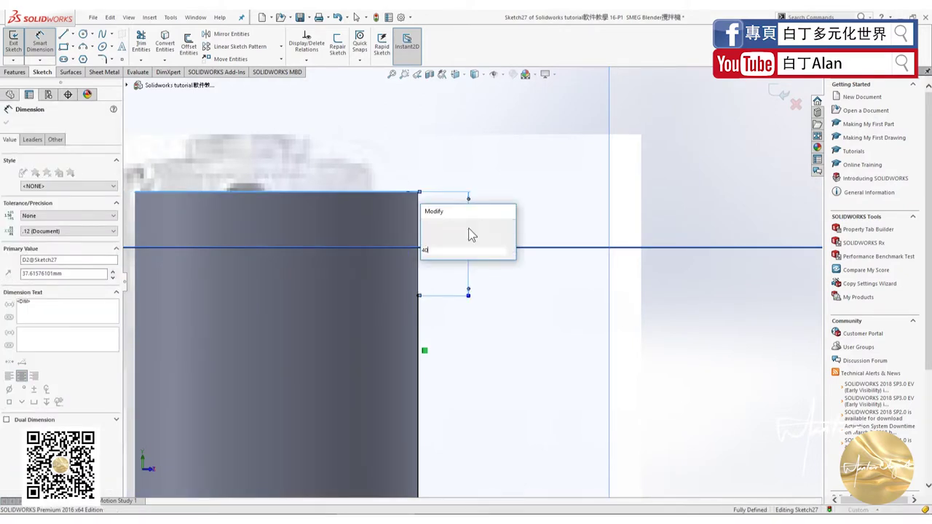
pyautogui.press('Return')
pyautogui.scroll(3, 489, 325)
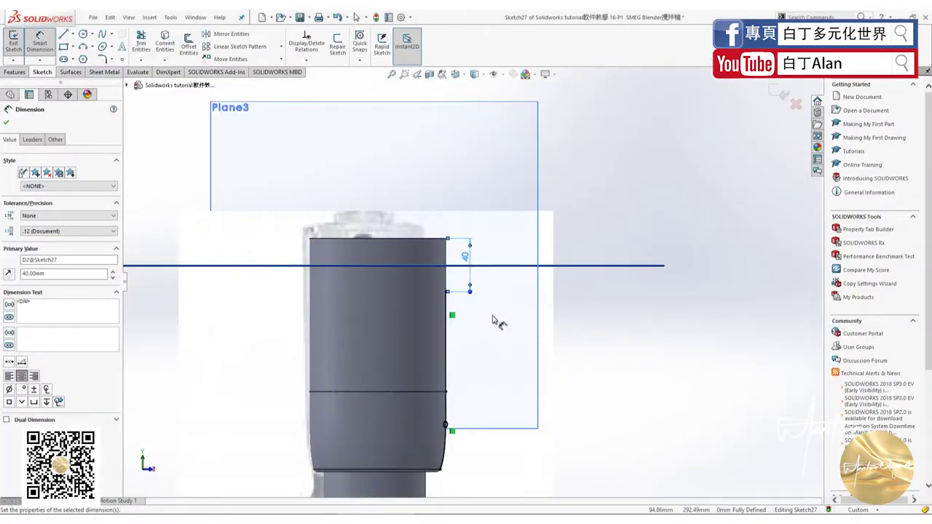
pyautogui.scroll(-2, 497, 321)
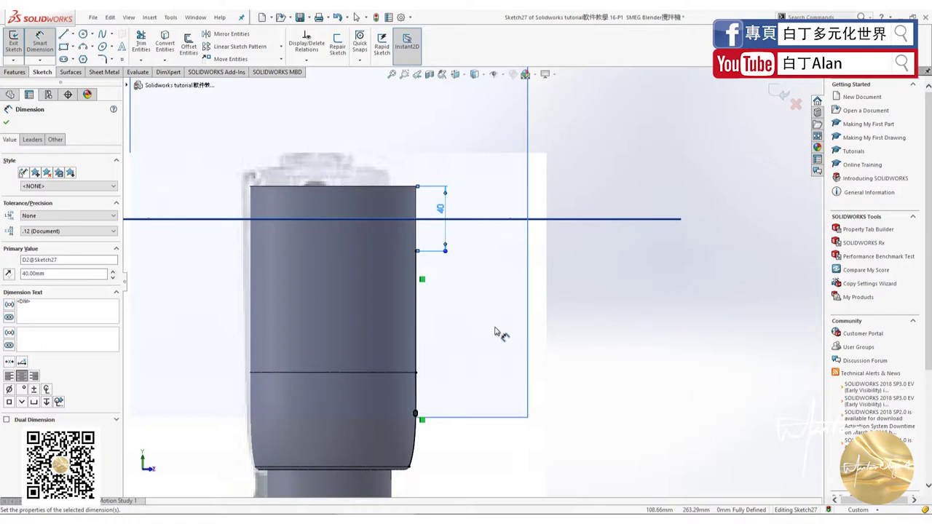
pyautogui.scroll(-1, 416, 360)
pyautogui.scroll(1, 463, 360)
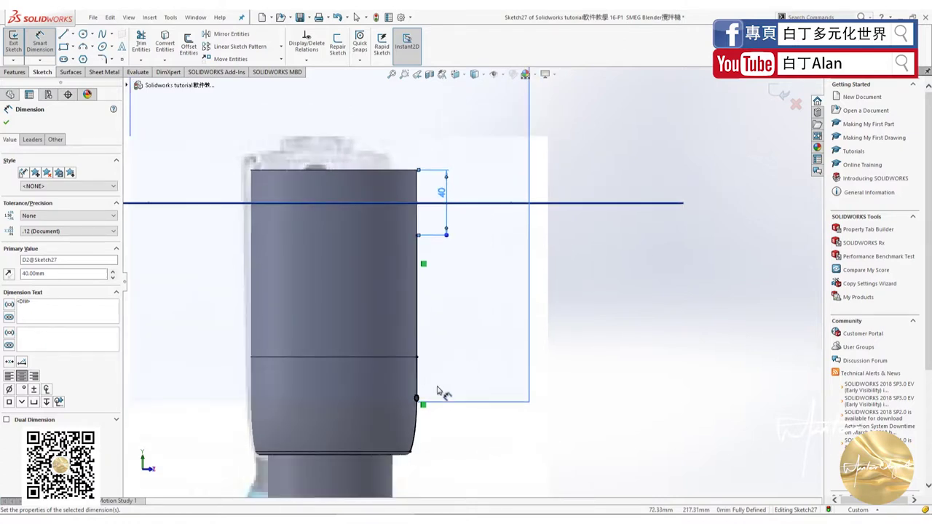
pyautogui.scroll(-1, 436, 391)
pyautogui.scroll(-1, 418, 438)
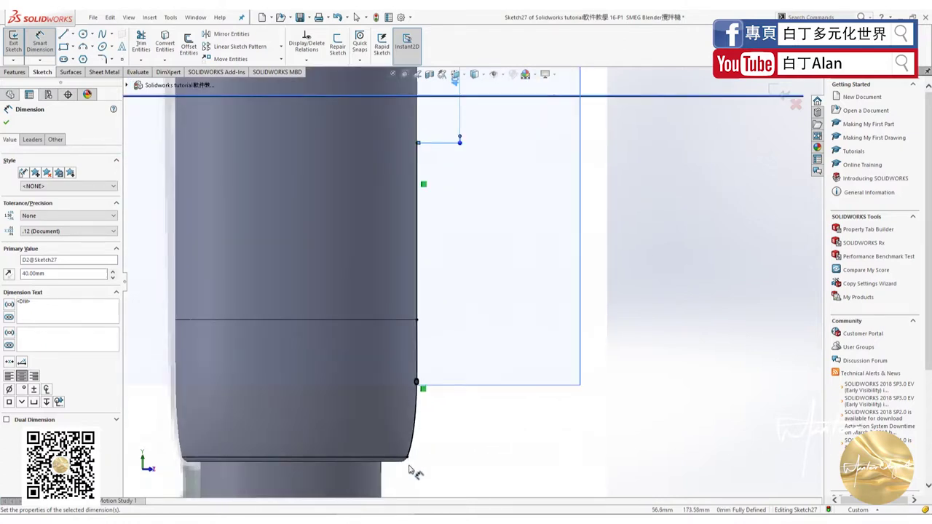
# Draw a short two-point spline from the side curve's lower end past the bottom corner
pyautogui.press('Escape')
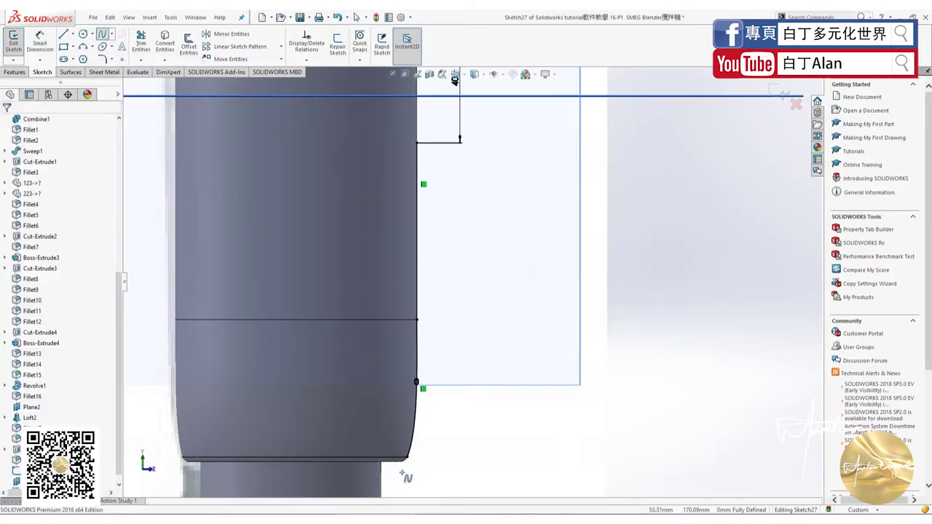
pyautogui.scroll(-2, 406, 476)
pyautogui.click(396, 435)
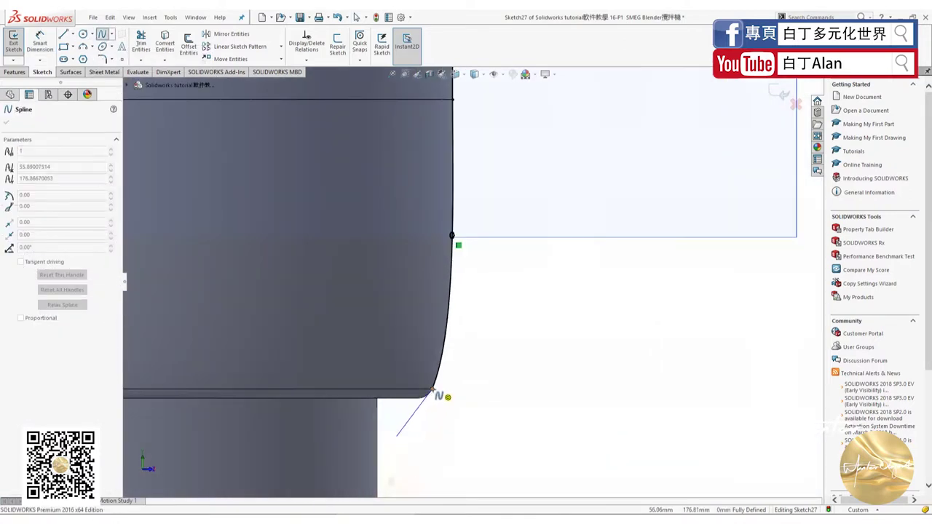
pyautogui.click(433, 391)
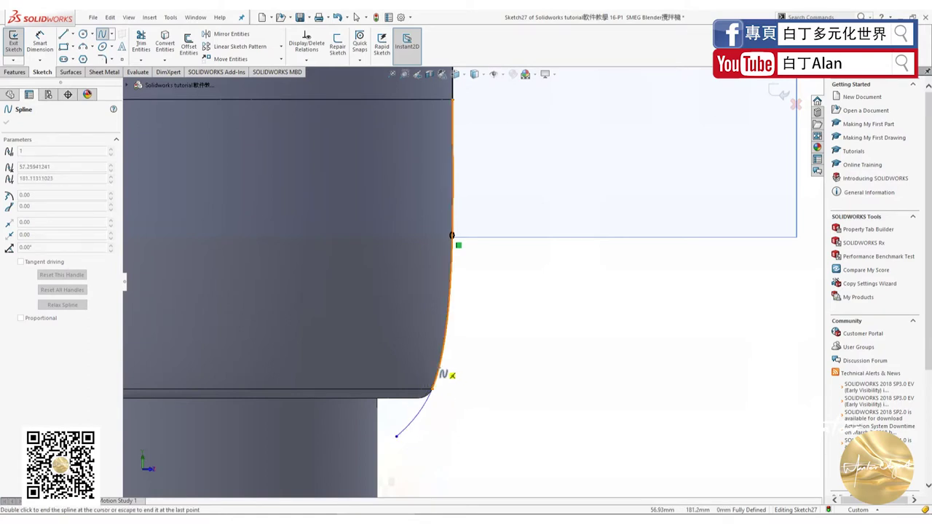
pyautogui.press('Escape')
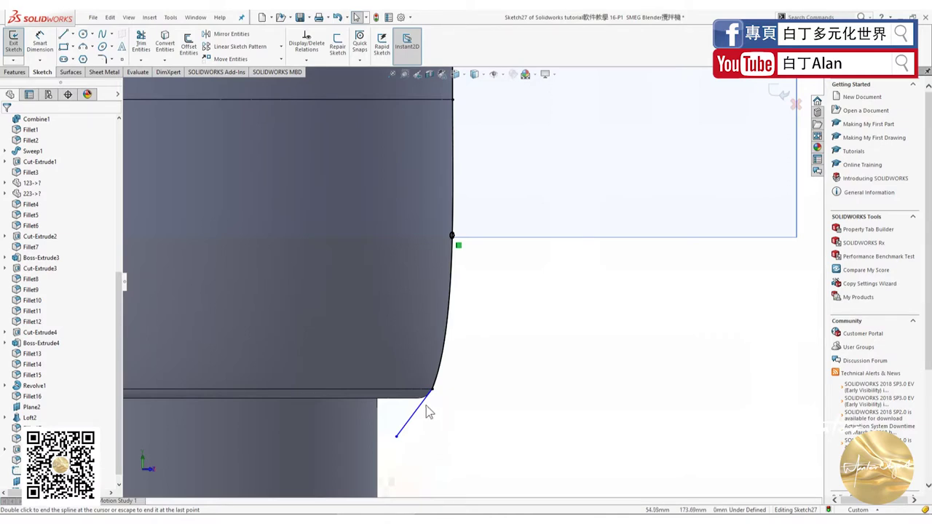
# Drag the short spline's tangent handles to bend its shape
pyautogui.click(427, 408)
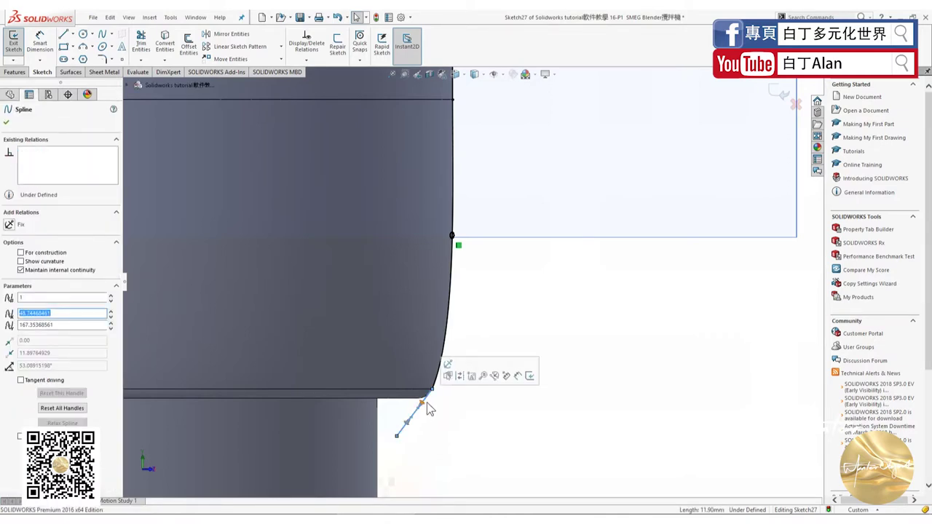
pyautogui.moveTo(428, 409); pyautogui.dragTo(440, 413)
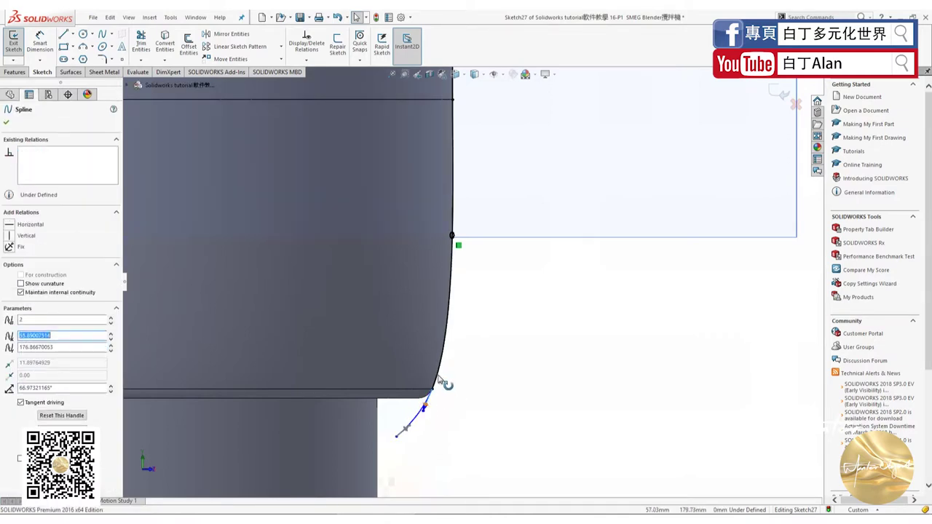
pyautogui.click(438, 401)
pyautogui.click(420, 422)
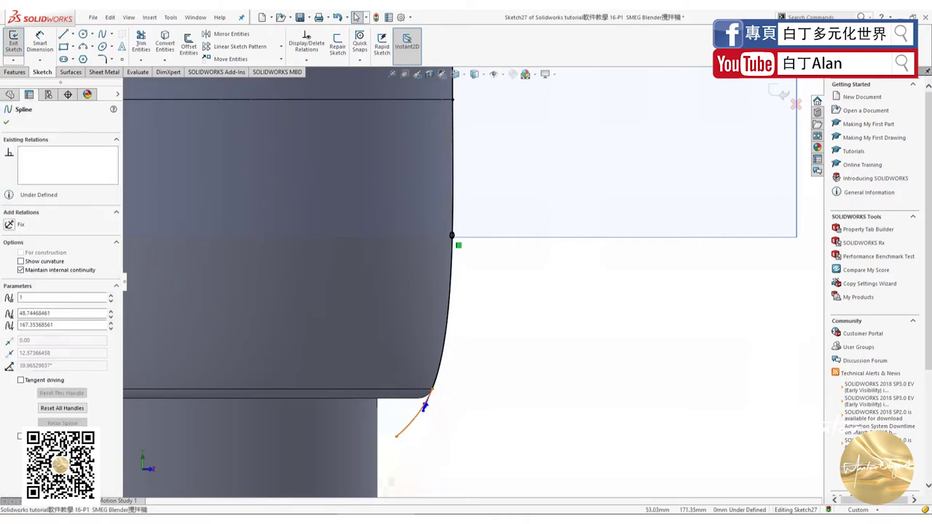
pyautogui.click(441, 372)
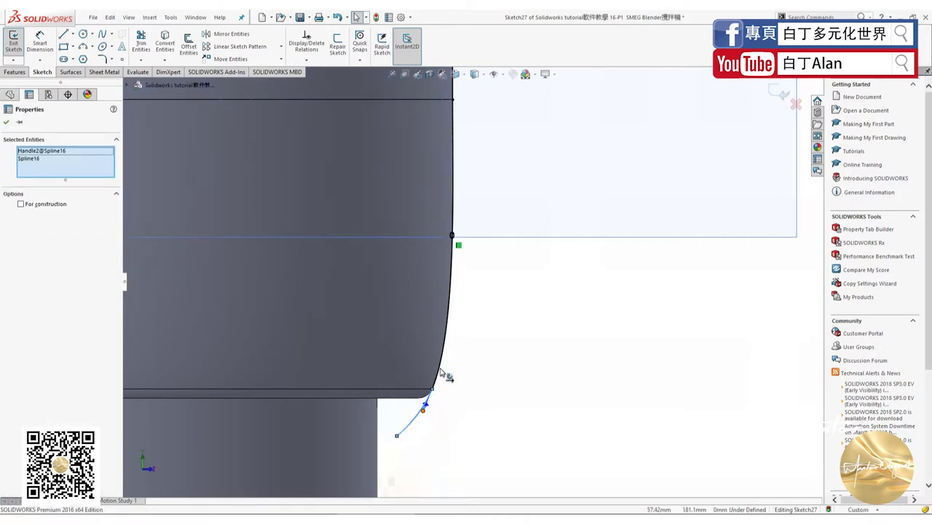
pyautogui.click(441, 372)
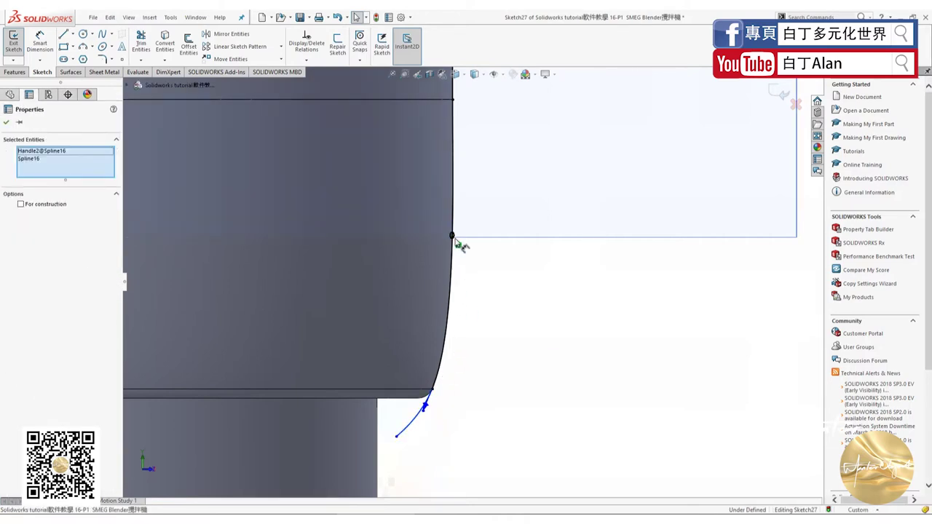
pyautogui.moveTo(456, 241); pyautogui.dragTo(452, 239)
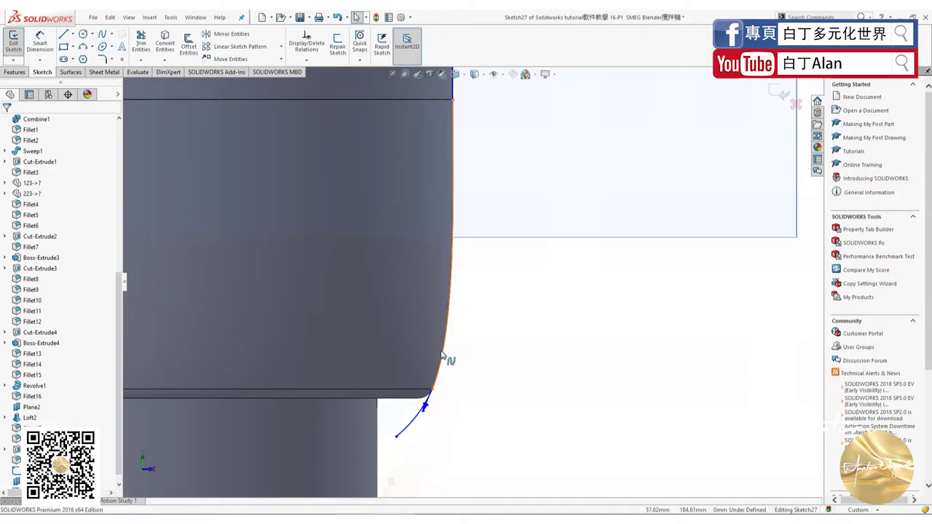
# Select both splines and add a Tangent relation between them
pyautogui.click(418, 415)
pyautogui.keyDown('ctrl'); pyautogui.click(417, 417); pyautogui.keyUp('ctrl')
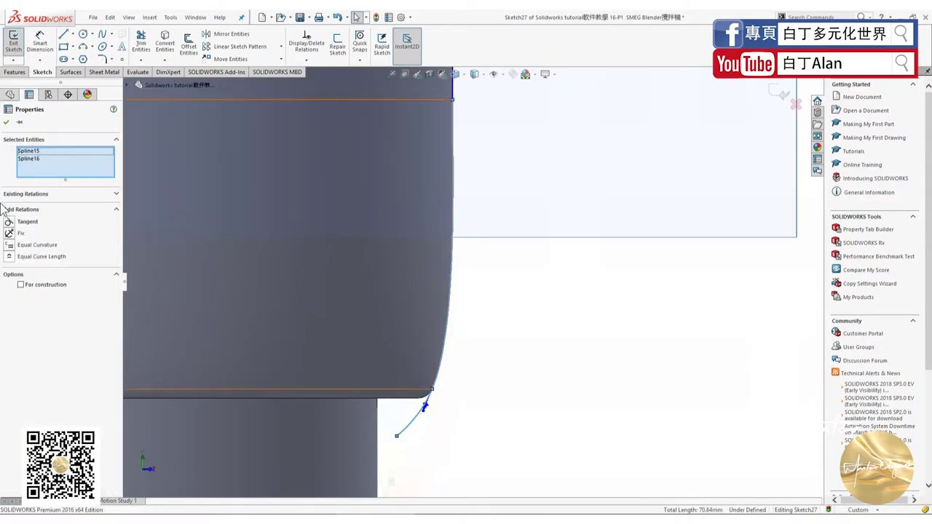
pyautogui.click(8, 221)
pyautogui.click(474, 427)
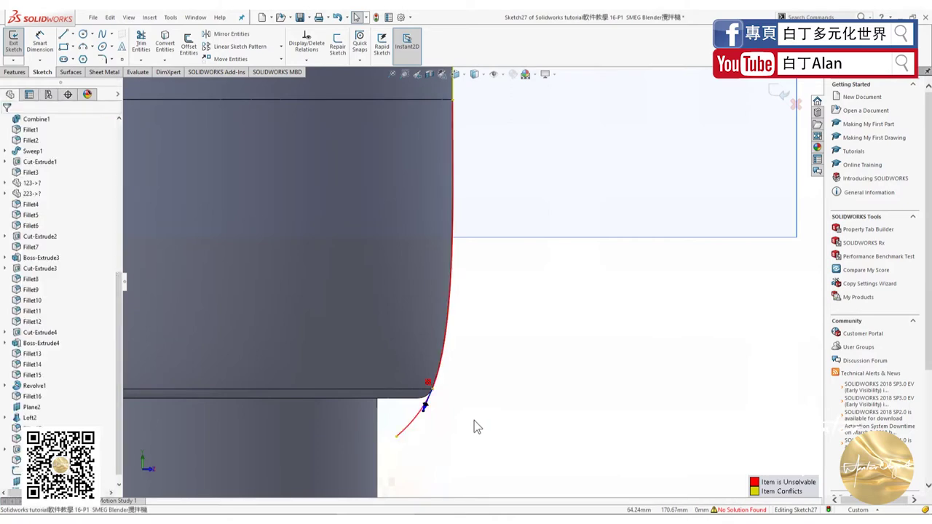
pyautogui.scroll(-3, 456, 421)
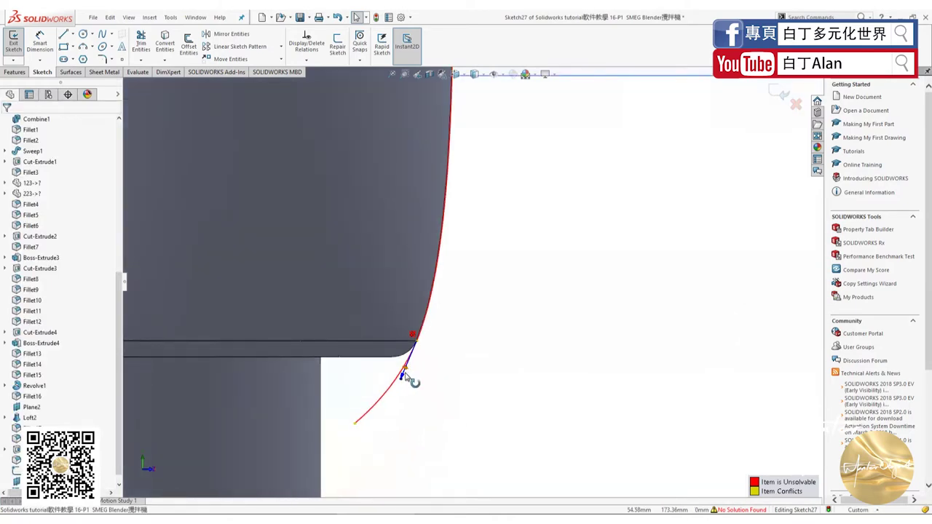
# Repair the unsolvable sketch with SketchXpert Diagnose and Accept, then reselect the short spline
pyautogui.click(403, 375)
pyautogui.click(448, 370)
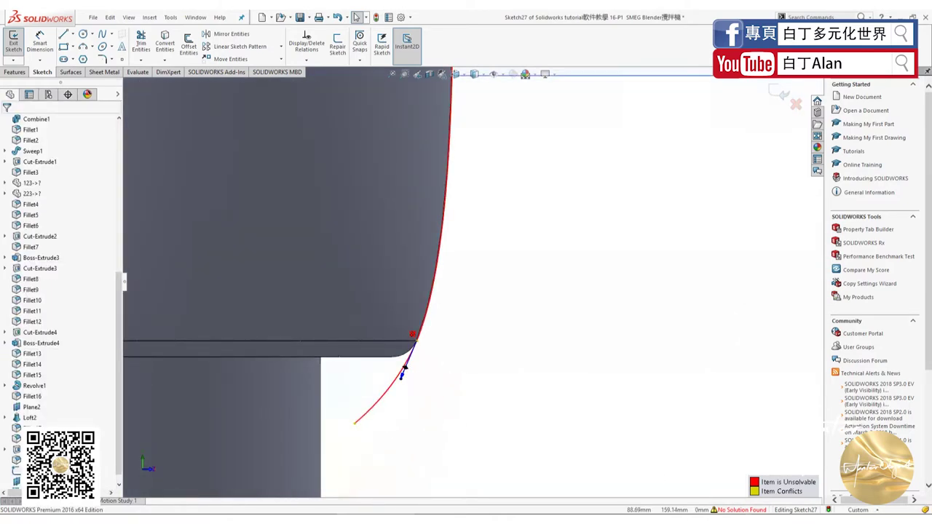
pyautogui.click(72, 172)
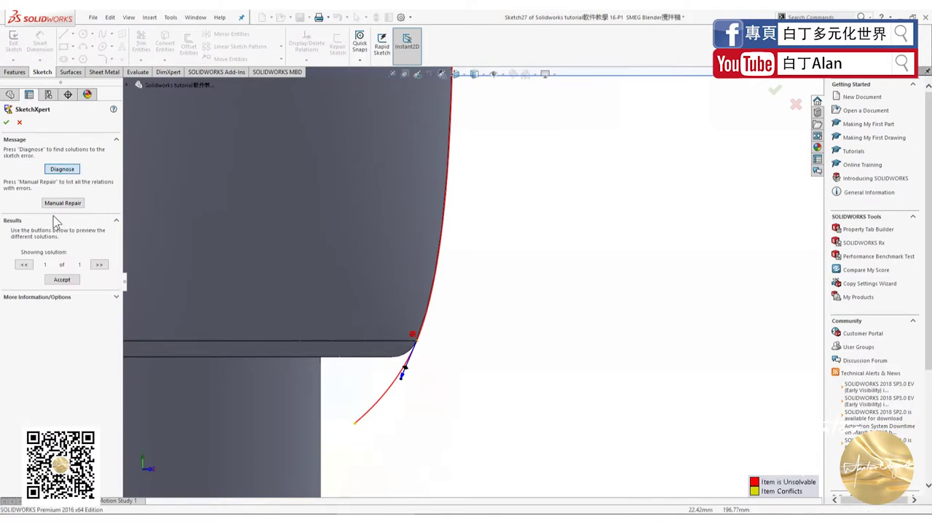
pyautogui.click(58, 276)
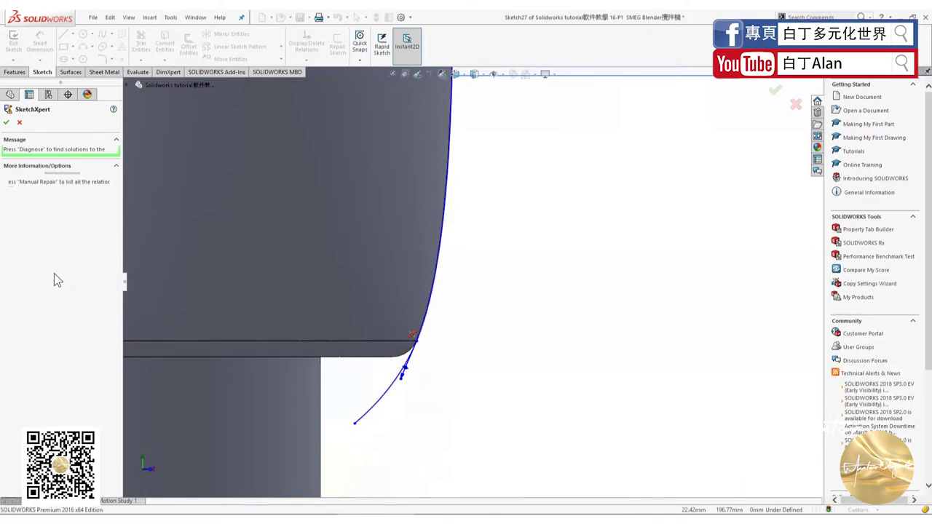
pyautogui.click(7, 123)
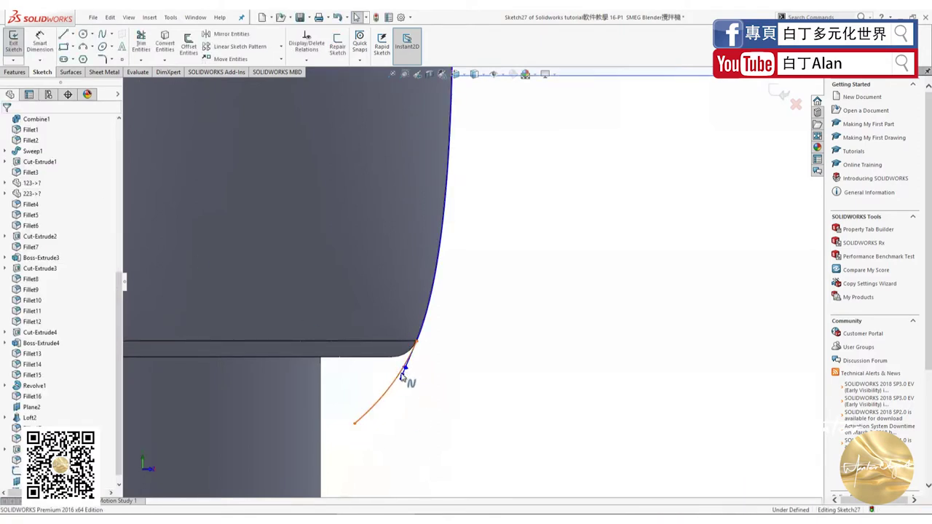
pyautogui.click(404, 377)
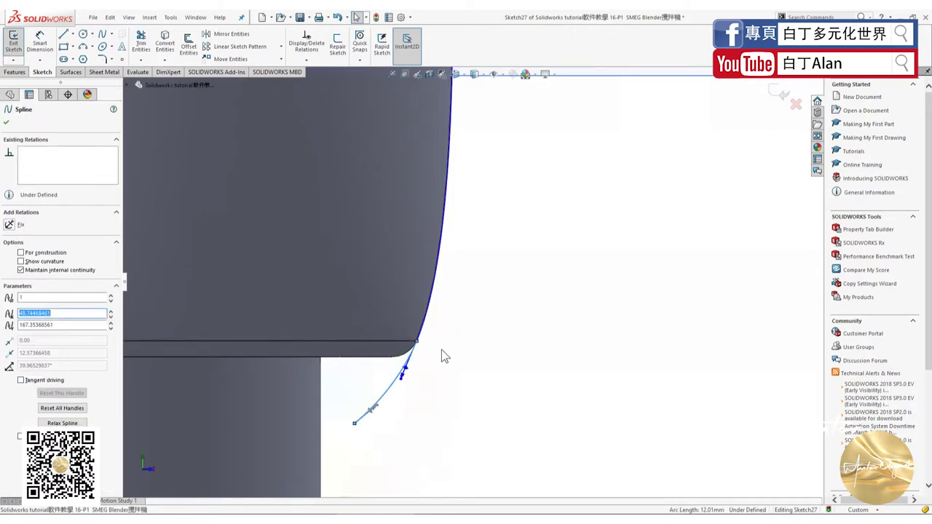
pyautogui.click(434, 327)
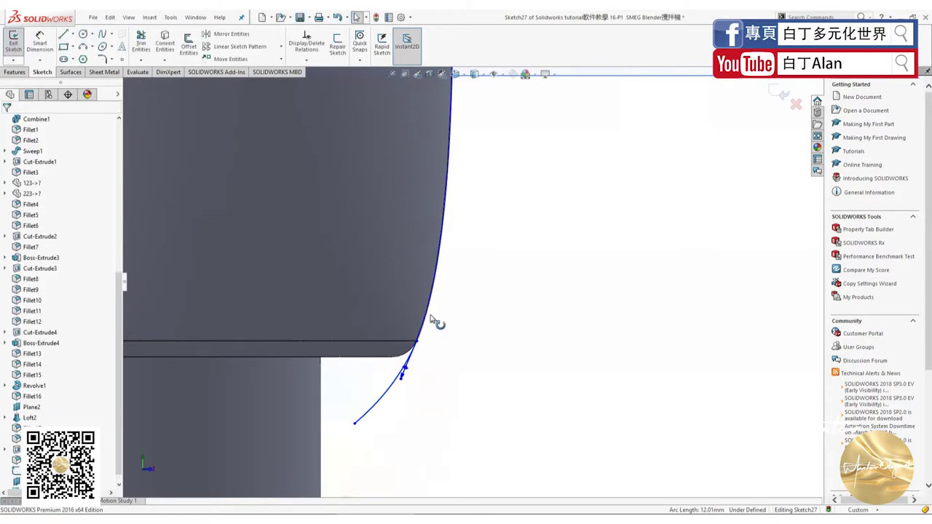
pyautogui.click(428, 313)
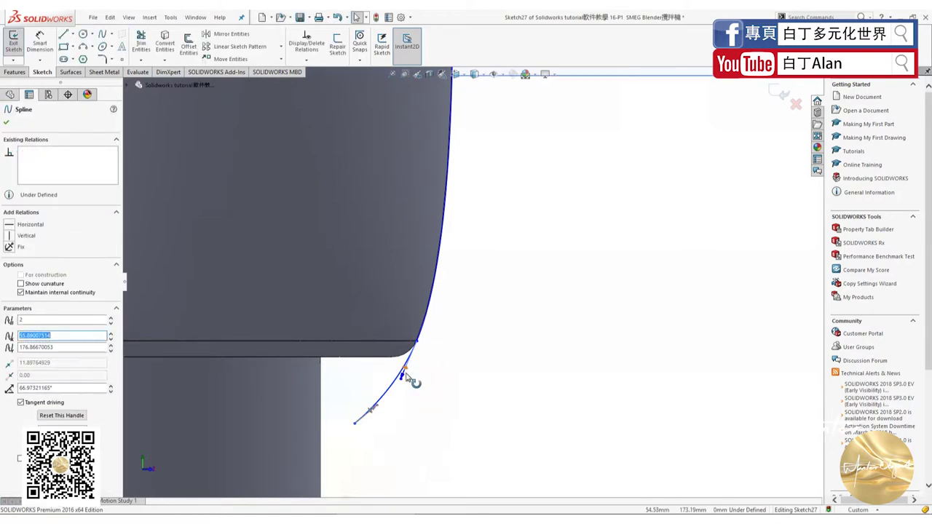
# Select Spline15 and Spline16 and relate them at their junction
pyautogui.click(447, 401)
pyautogui.scroll(5, 460, 372)
pyautogui.moveTo(460, 372)
pyautogui.mouseDown(button='middle')
pyautogui.moveTo(528, 286)
pyautogui.moveTo(450, 225)
pyautogui.mouseUp(button='middle')
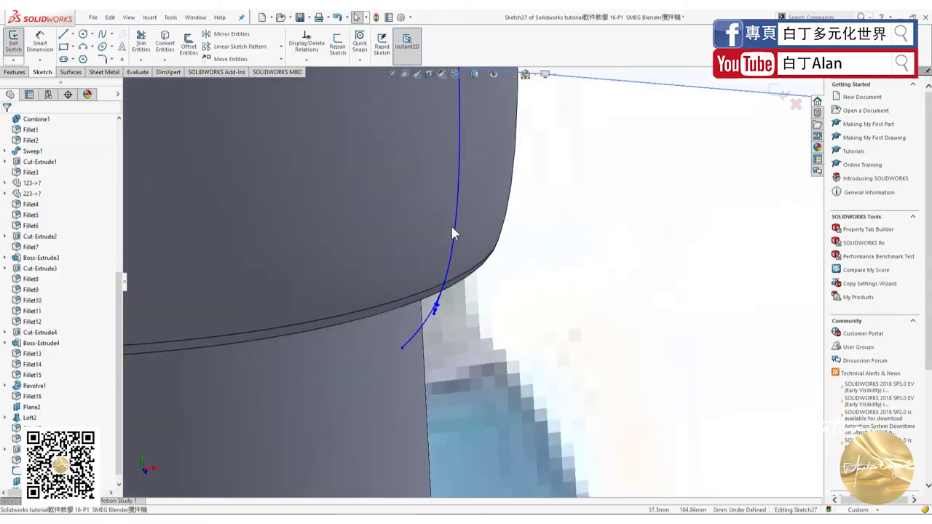
pyautogui.click(455, 232)
pyautogui.keyDown('ctrl'); pyautogui.click(435, 311); pyautogui.keyUp('ctrl')
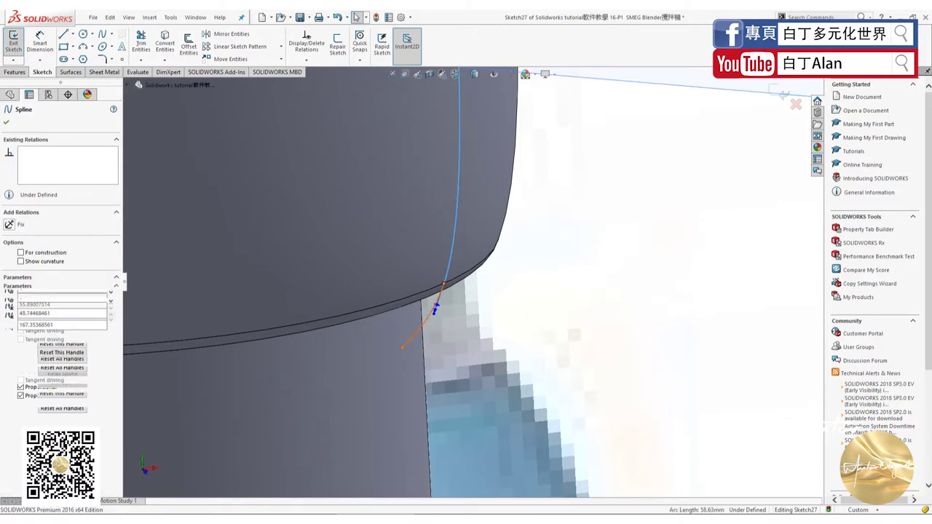
pyautogui.click(9, 222)
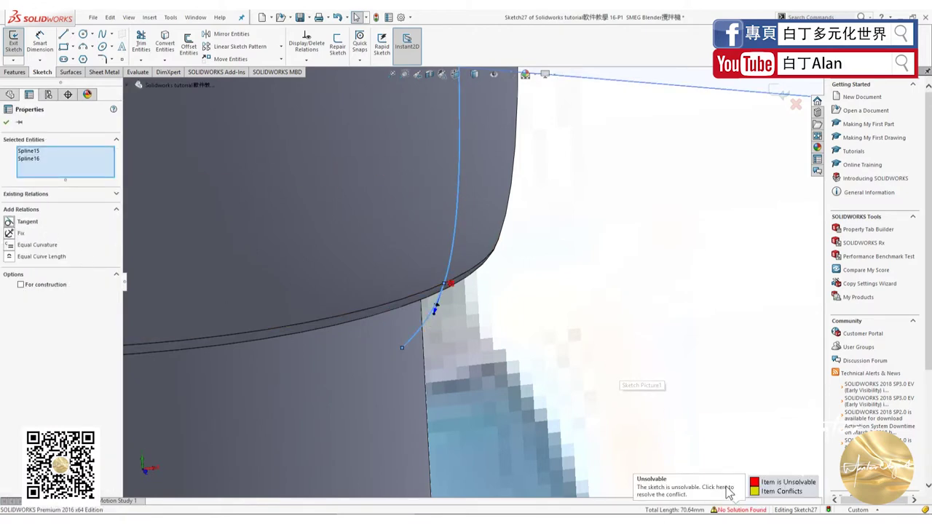
# Resolve the conflict with SketchXpert Diagnose and Accept, then view the whole jar
pyautogui.click(728, 492)
pyautogui.click(62, 170)
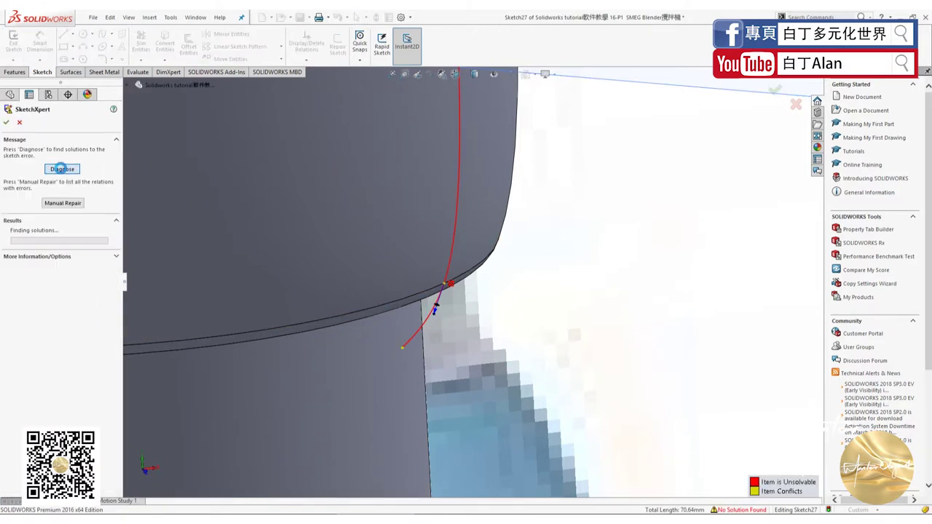
pyautogui.click(62, 274)
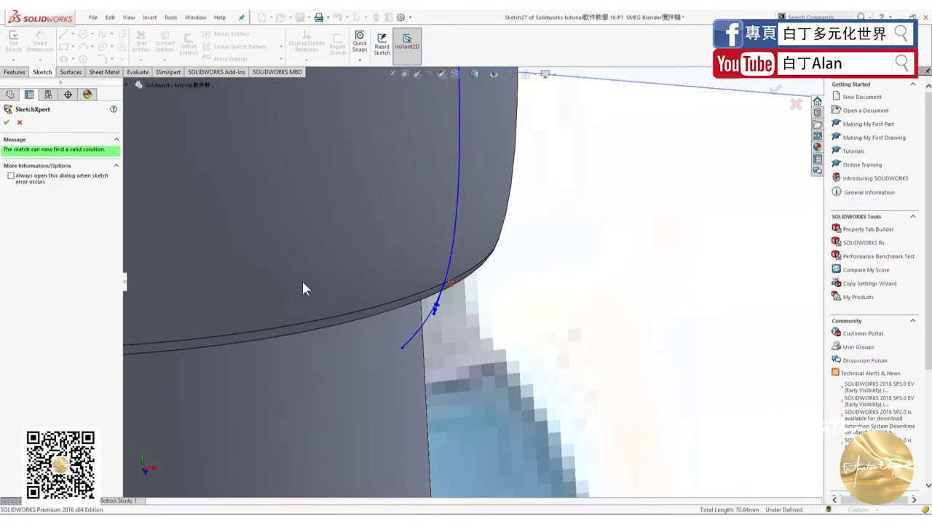
pyautogui.click(6, 122)
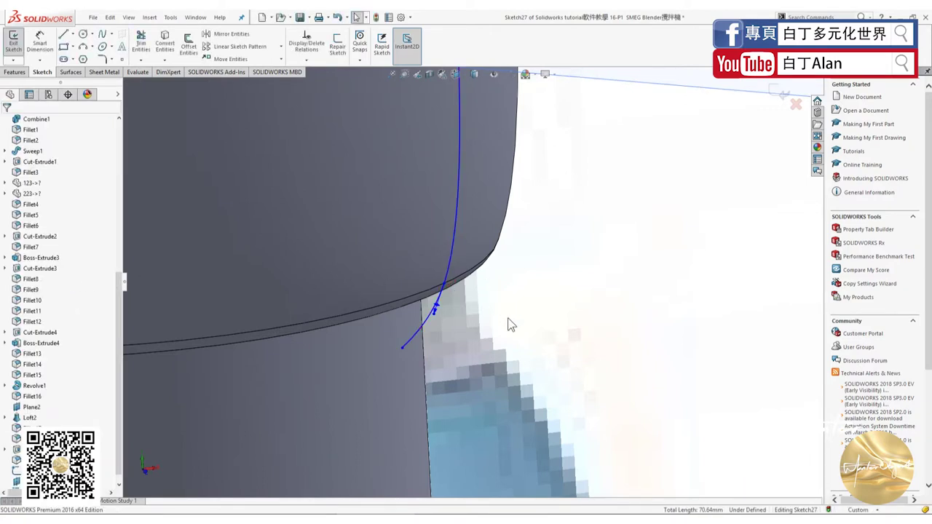
pyautogui.moveTo(505, 323)
pyautogui.mouseDown(button='middle')
pyautogui.moveTo(545, 360)
pyautogui.moveTo(556, 304)
pyautogui.moveTo(538, 262)
pyautogui.mouseUp(button='middle')
pyautogui.scroll(3, 551, 303)
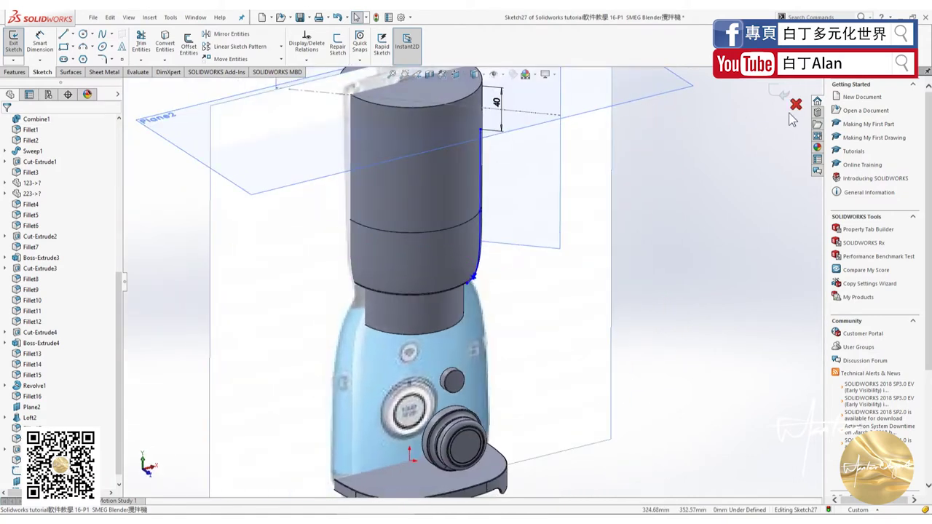
# Close Sketch27 and orbit to see the whole blender model standing upright
pyautogui.click(776, 93)
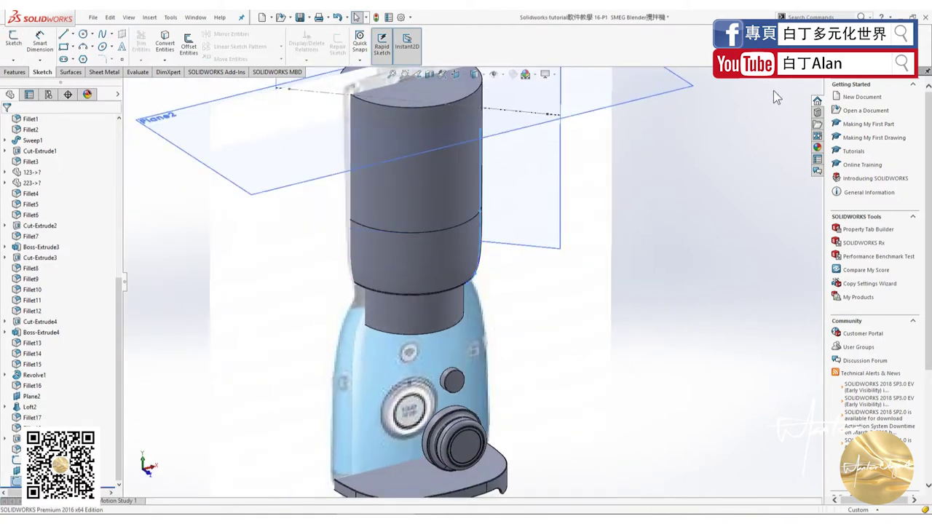
pyautogui.scroll(2, 671, 239)
pyautogui.moveTo(671, 239)
pyautogui.mouseDown(button='middle')
pyautogui.moveTo(508, 203)
pyautogui.moveTo(536, 213)
pyautogui.moveTo(549, 200)
pyautogui.moveTo(493, 254)
pyautogui.moveTo(437, 218)
pyautogui.mouseUp(button='middle')
pyautogui.scroll(-4, 508, 203)
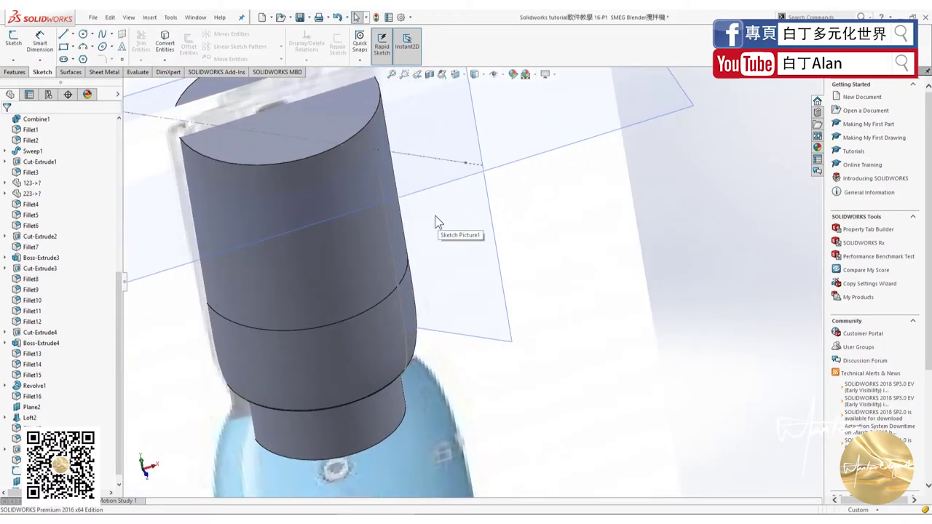
pyautogui.scroll(3, 515, 266)
pyautogui.moveTo(515, 266); pyautogui.dragTo(248, 20, button='middle')
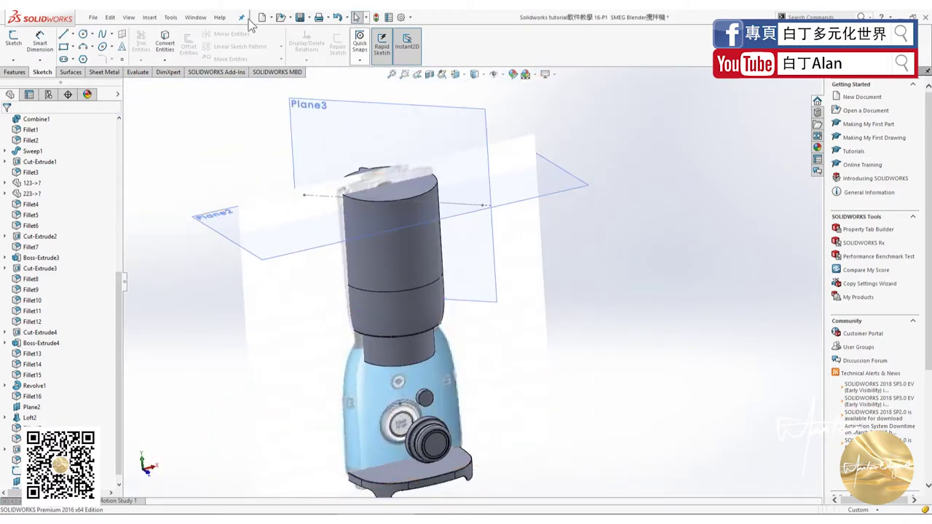
pyautogui.click(21, 74)
# Start a new reference plane using Top Plane as its first reference
pyautogui.click(408, 46)
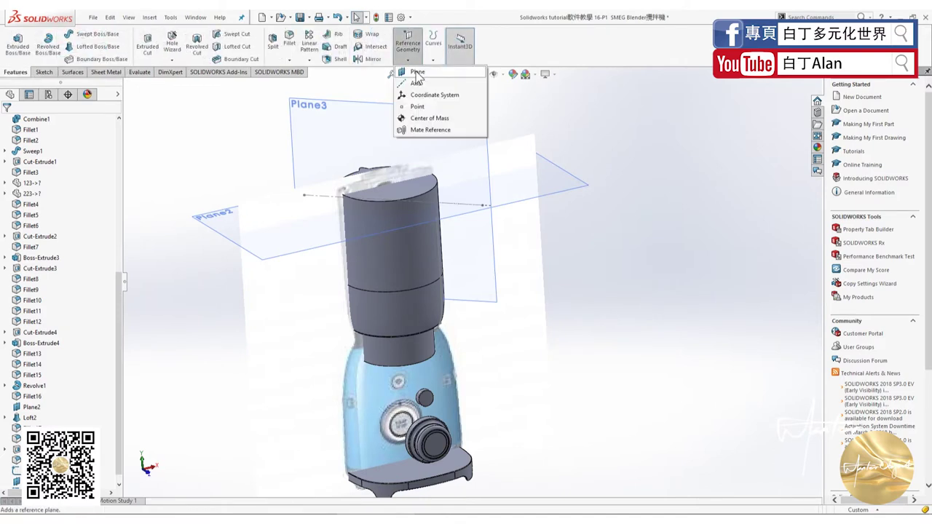
pyautogui.scroll(-2, 408, 214)
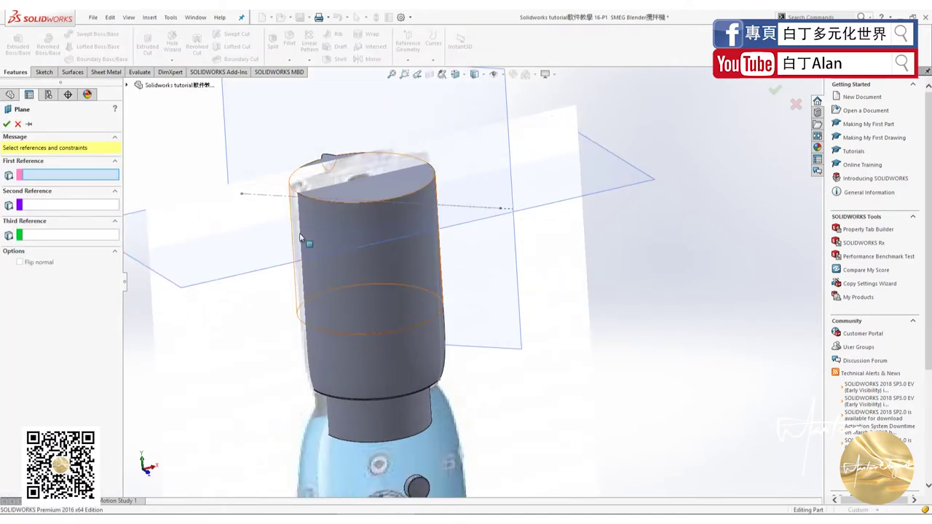
pyautogui.scroll(2, 301, 240)
pyautogui.click(127, 86)
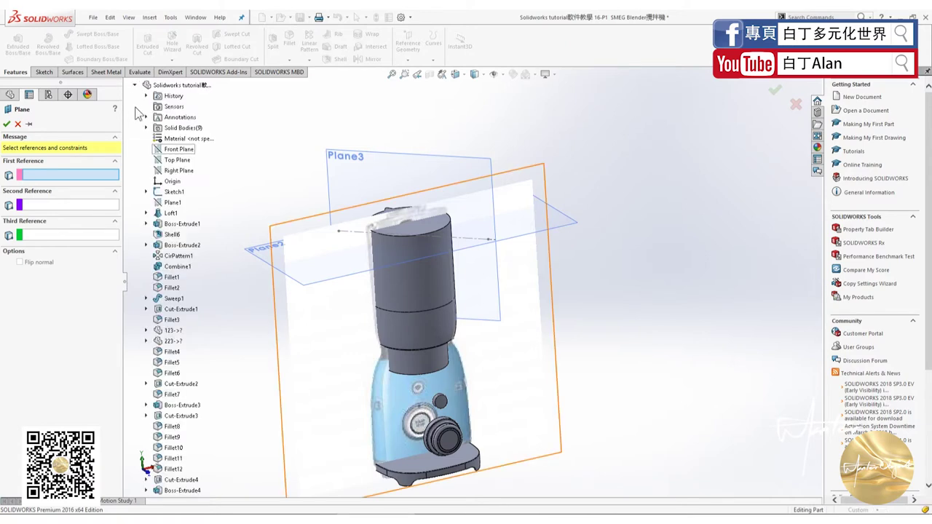
pyautogui.click(173, 161)
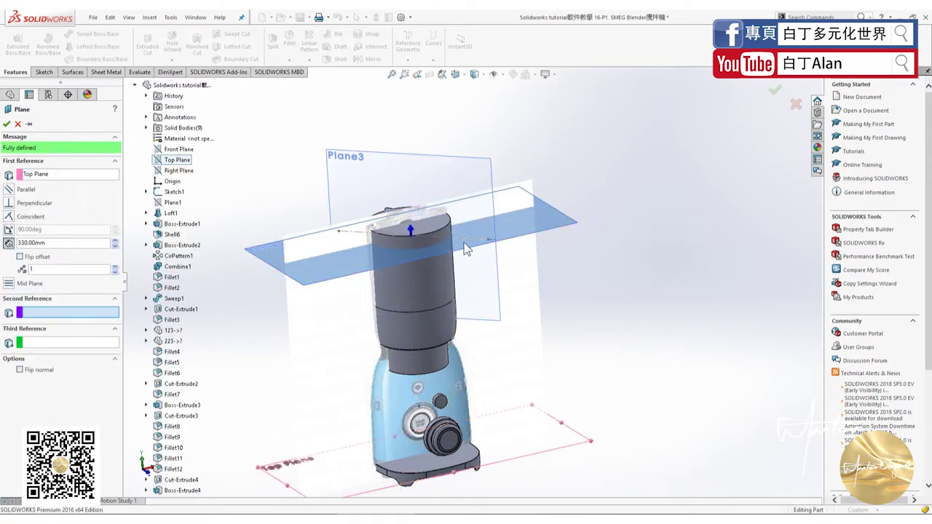
# Add Sketch27's end point as second reference and create the parallel plane
pyautogui.scroll(-3, 459, 244)
pyautogui.scroll(-3, 368, 238)
pyautogui.scroll(-2, 405, 307)
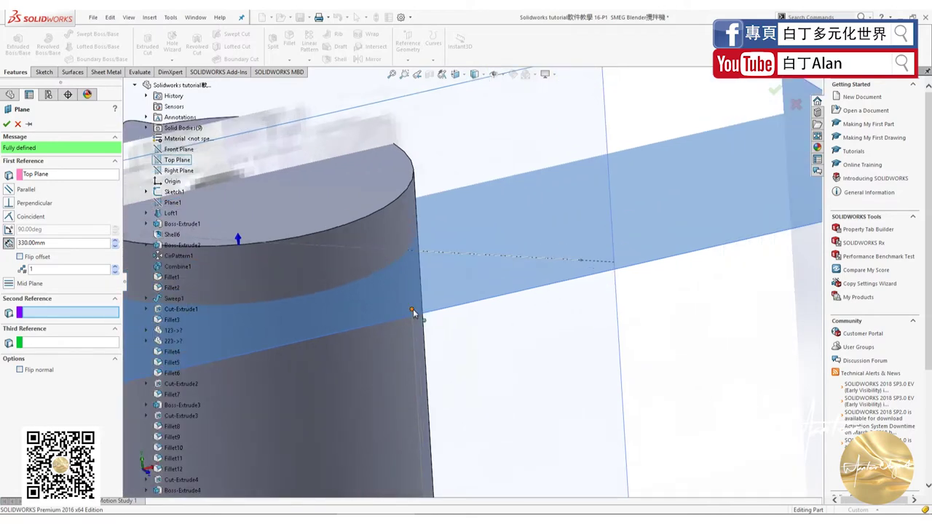
pyautogui.scroll(3, 414, 312)
pyautogui.click(415, 313)
pyautogui.scroll(2, 414, 314)
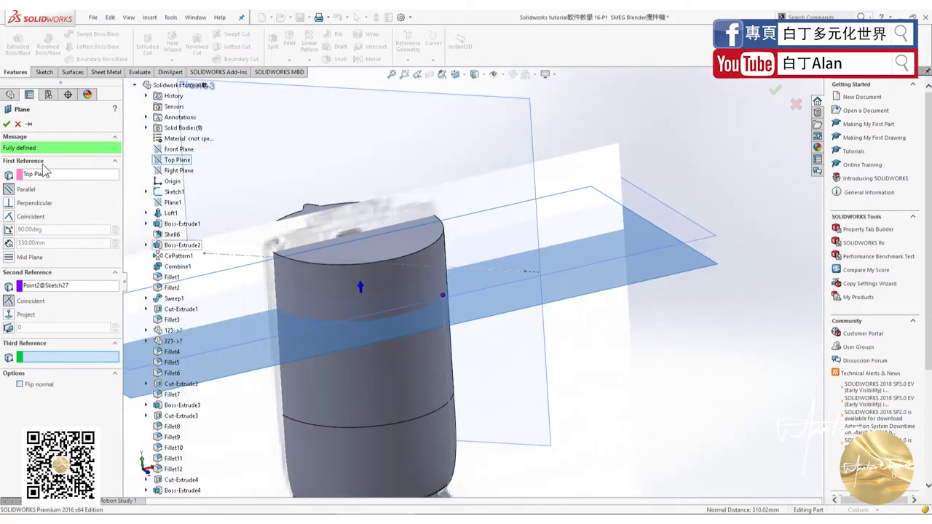
pyautogui.click(7, 124)
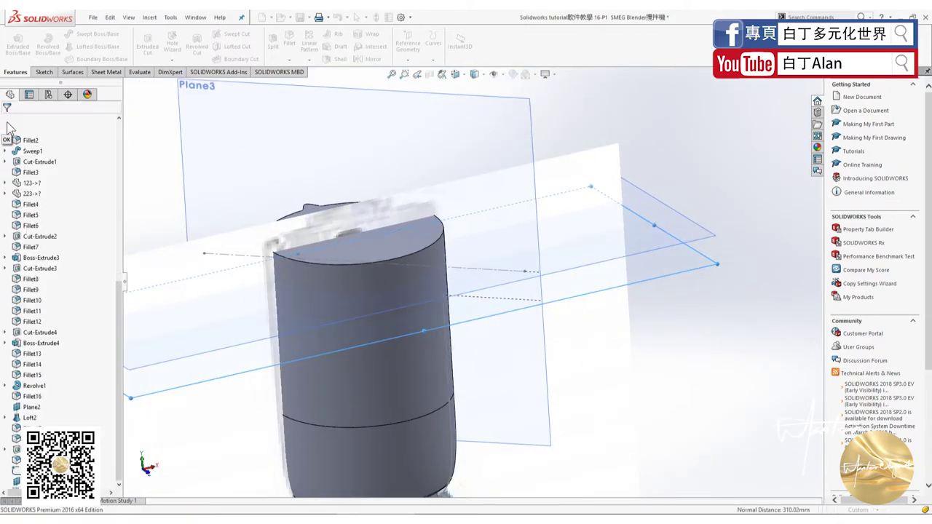
pyautogui.click(42, 72)
# Draw a small circle on the new plane centred on the groove path's end point
pyautogui.click(82, 34)
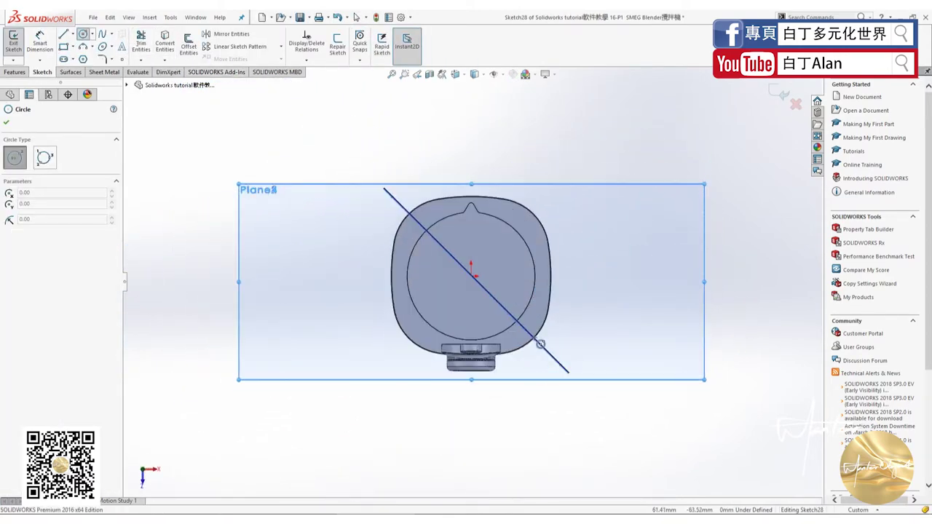
pyautogui.scroll(3, 509, 291)
pyautogui.moveTo(509, 291); pyautogui.dragTo(474, 126, button='middle')
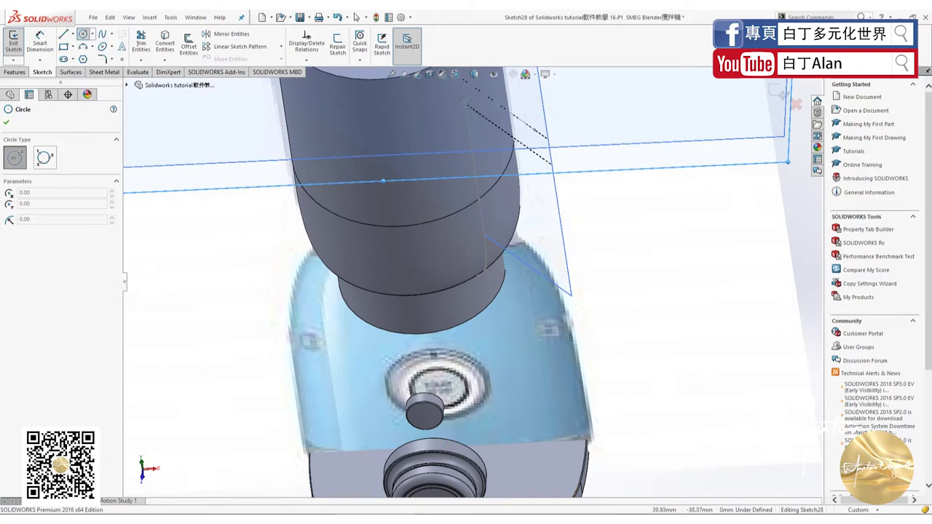
pyautogui.click(465, 102)
pyautogui.click(475, 103)
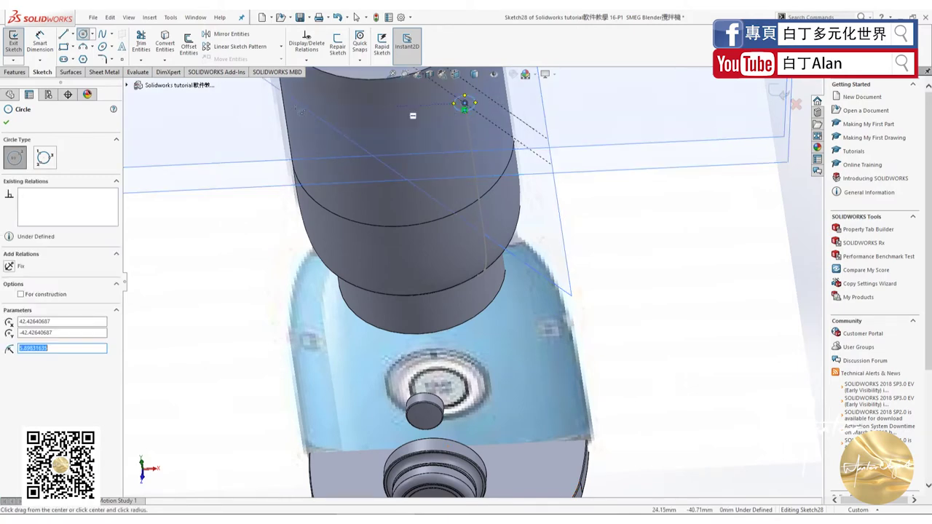
pyautogui.press('Escape')
# Dimension the circle to 8 mm diameter and exit Sketch28
pyautogui.hotkey('ctrl', '8')
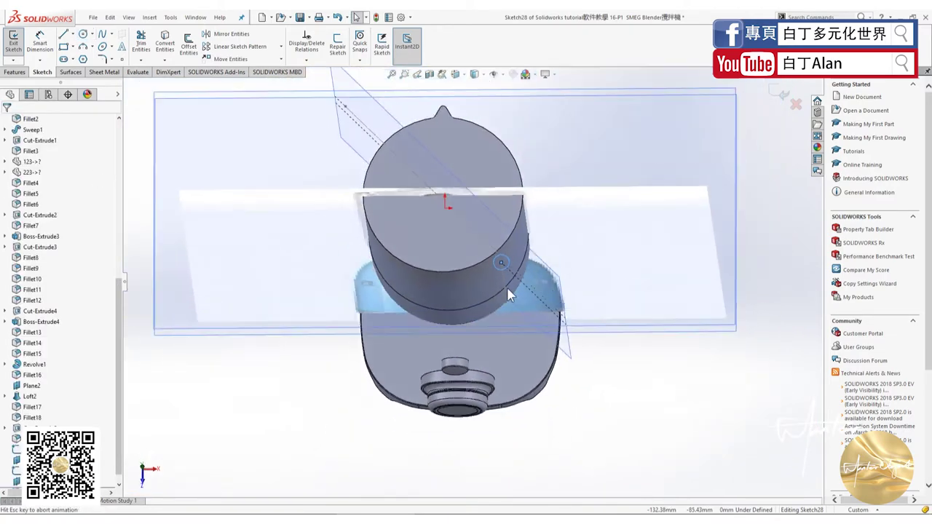
pyautogui.scroll(-2, 527, 317)
pyautogui.click(40, 42)
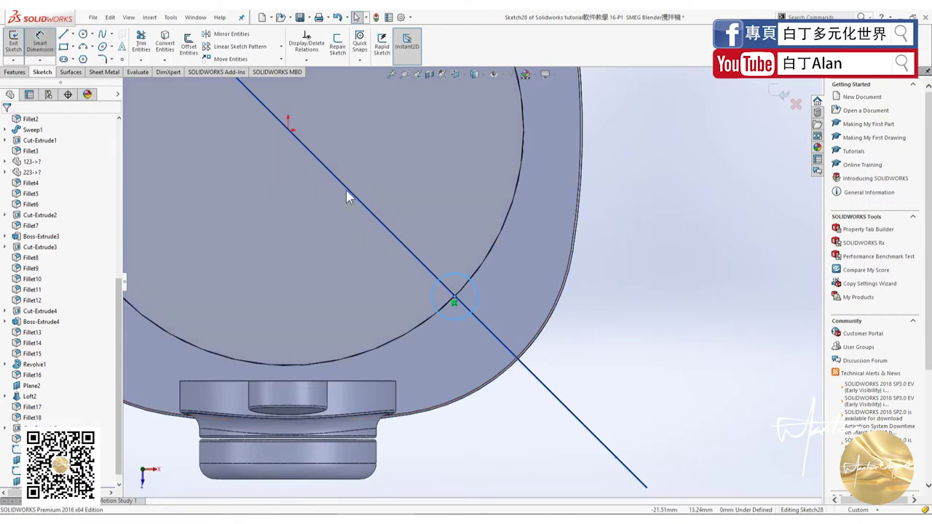
pyautogui.click(453, 299)
pyautogui.click(513, 303)
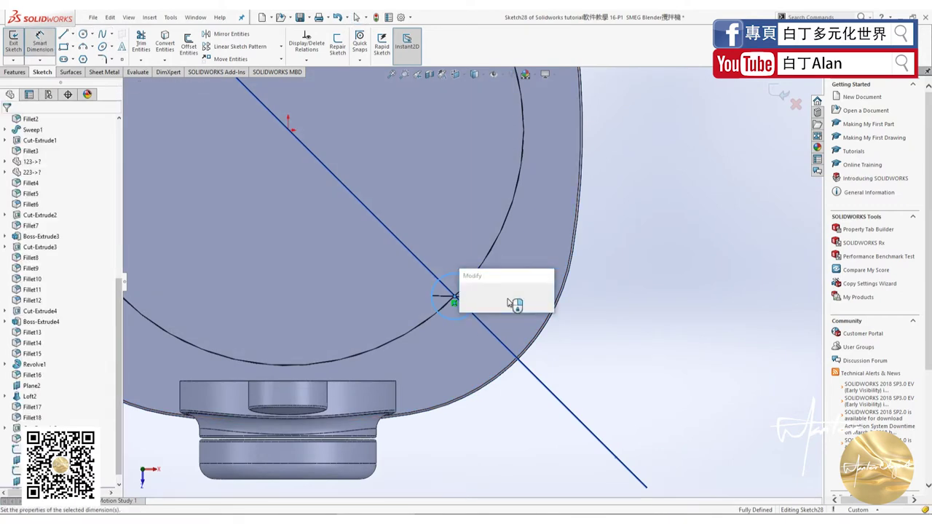
pyautogui.press('Return')
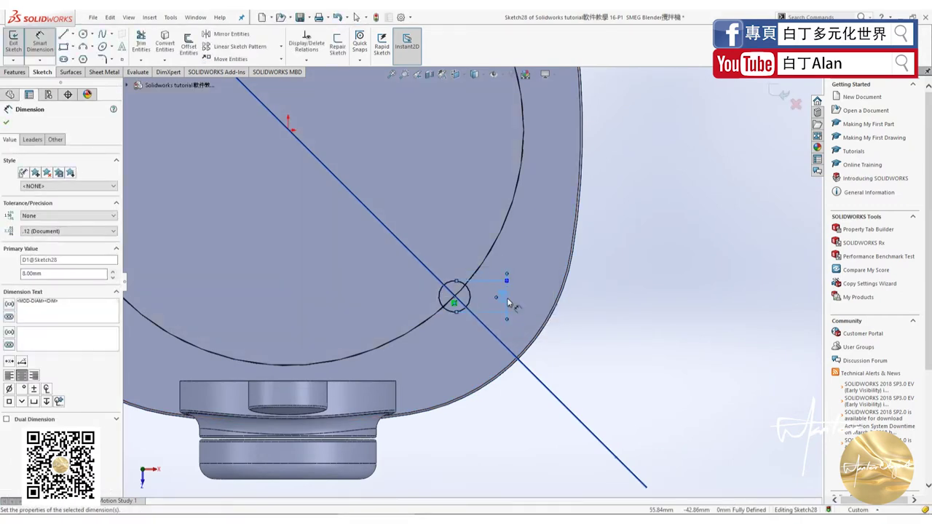
pyautogui.click(780, 93)
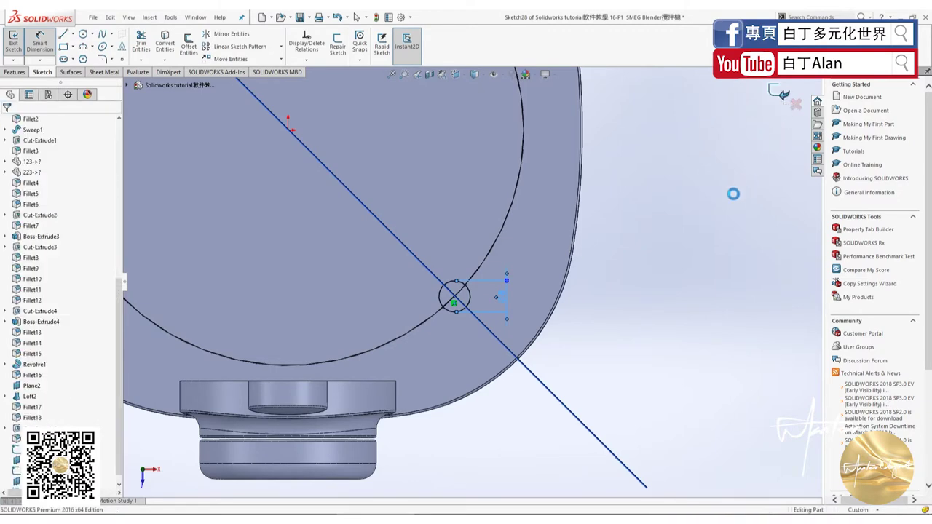
# Swept-cut the 8 mm Sketch28 circle along the Sketch27 path down the jar side
pyautogui.hotkey('ctrl', '7')
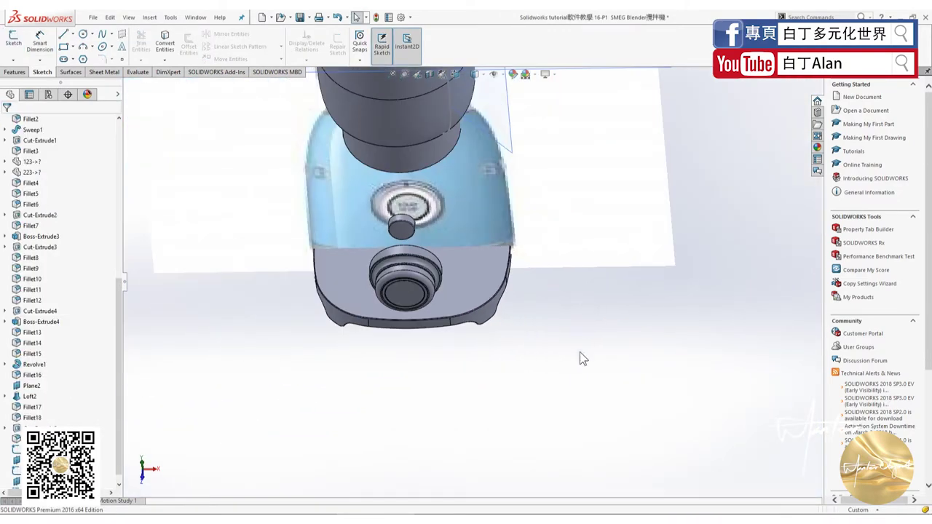
pyautogui.scroll(-3, 497, 171)
pyautogui.scroll(-5, 498, 171)
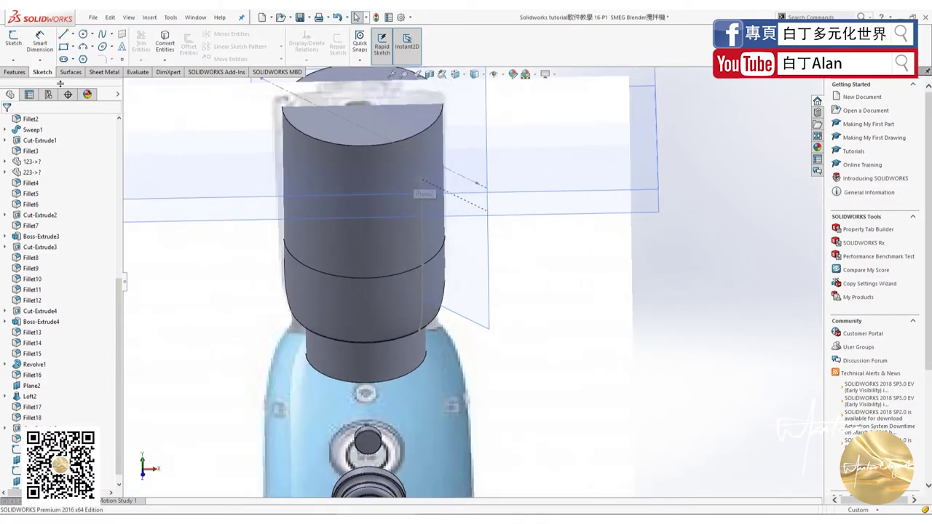
pyautogui.click(15, 72)
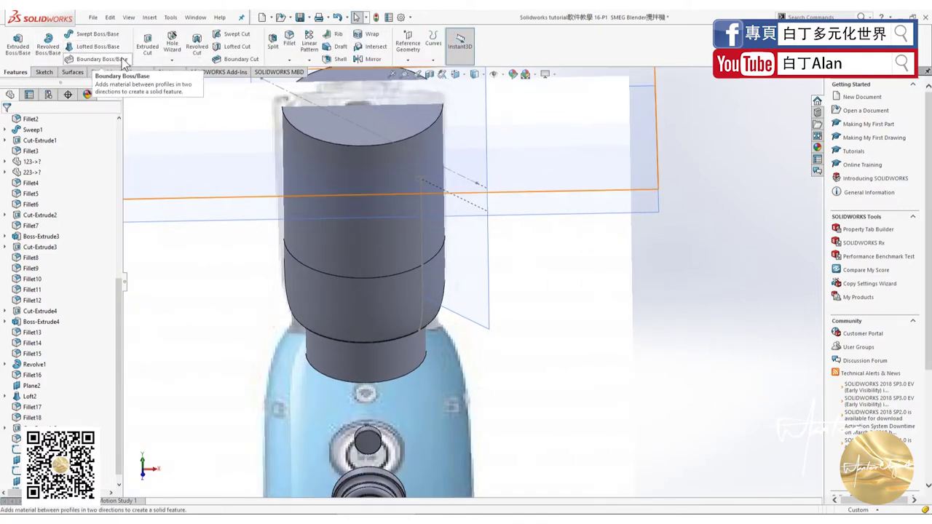
pyautogui.click(232, 33)
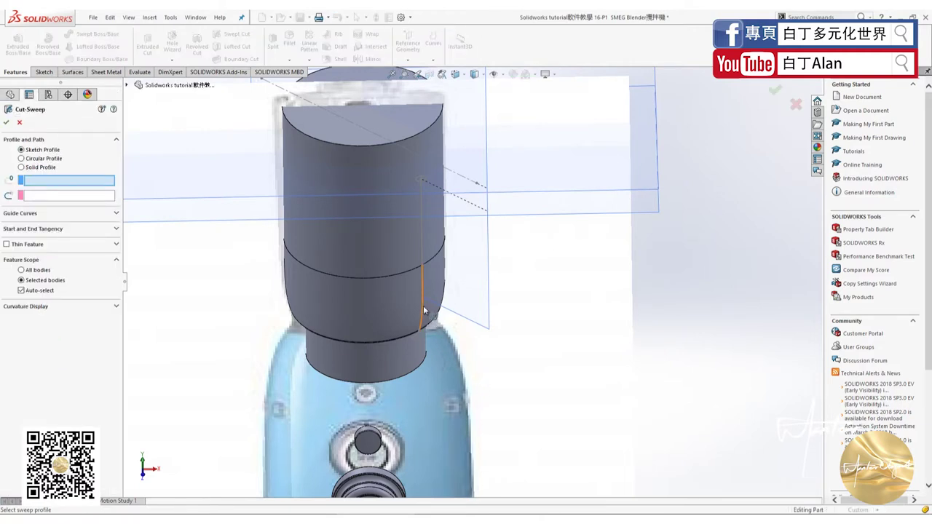
pyautogui.click(79, 196)
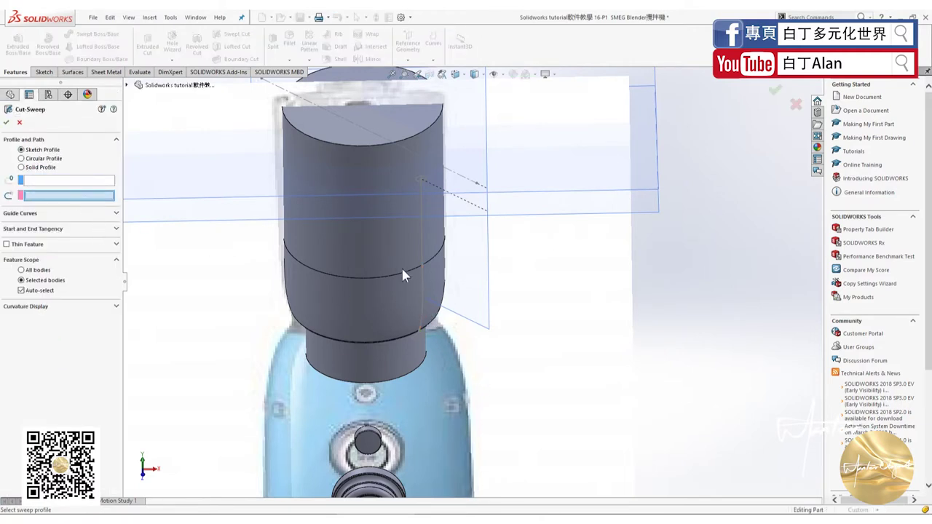
pyautogui.click(423, 280)
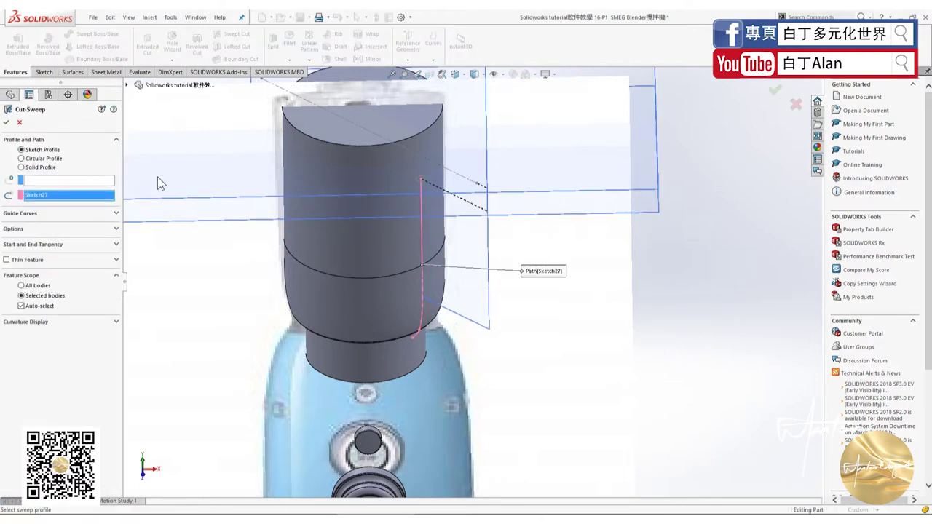
pyautogui.click(102, 181)
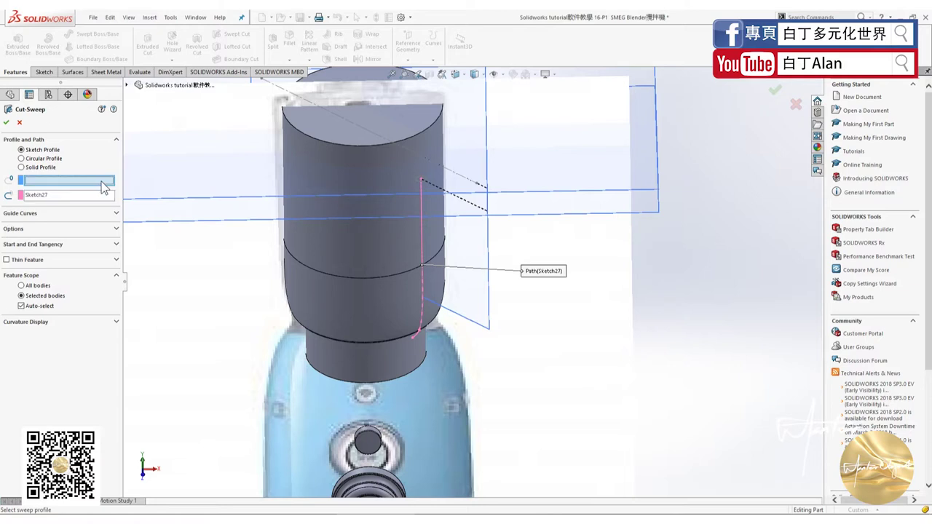
pyautogui.click(426, 184)
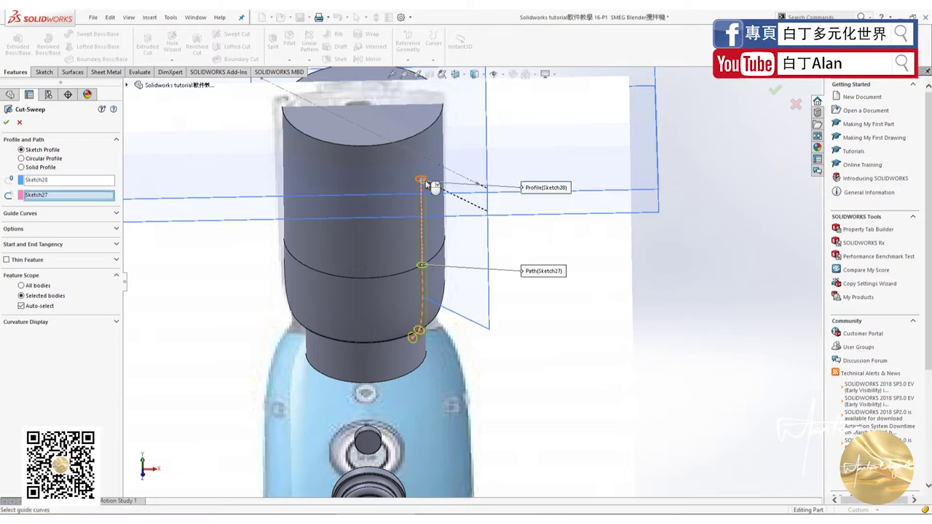
pyautogui.click(6, 122)
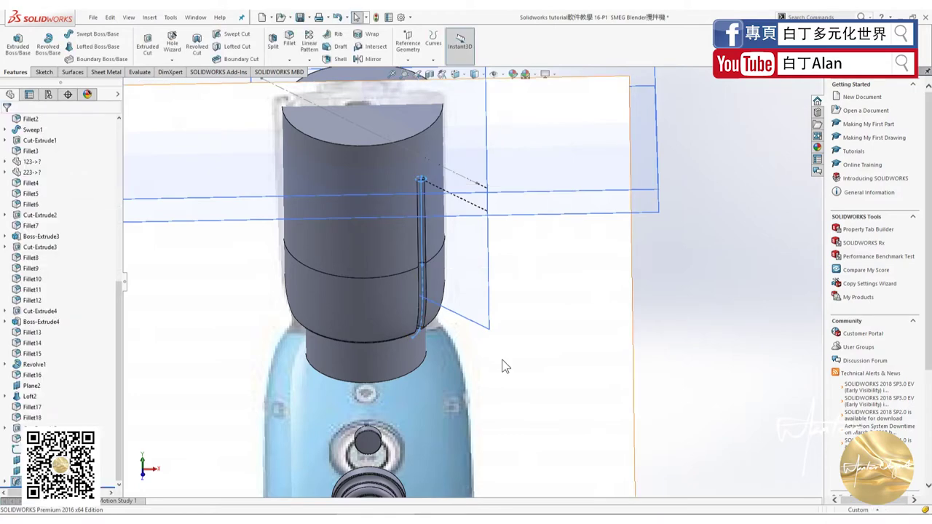
# Try filleting the groove's top end edge, then cancel the fillet
pyautogui.scroll(3, 549, 270)
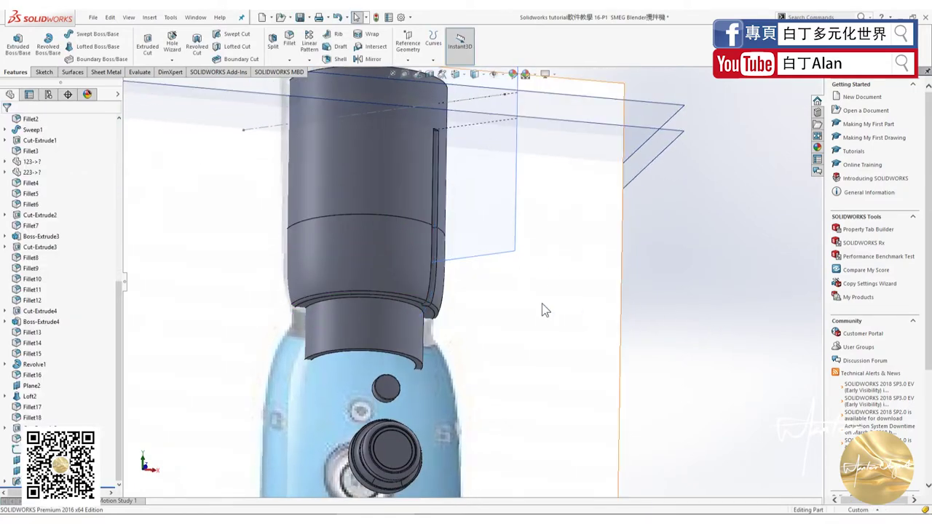
pyautogui.moveTo(542, 304); pyautogui.dragTo(411, 135, button='middle')
pyautogui.scroll(-3, 411, 135)
pyautogui.scroll(-3, 450, 202)
pyautogui.scroll(-2, 450, 202)
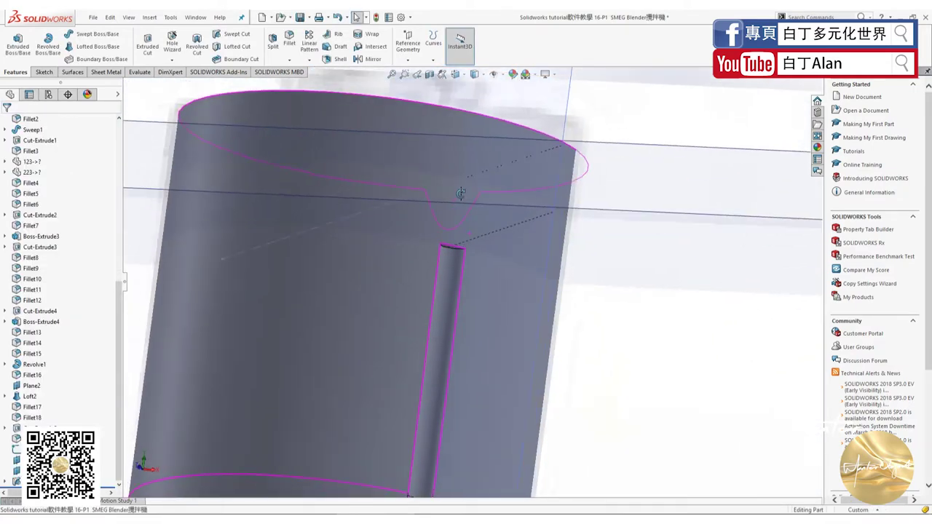
pyautogui.click(289, 43)
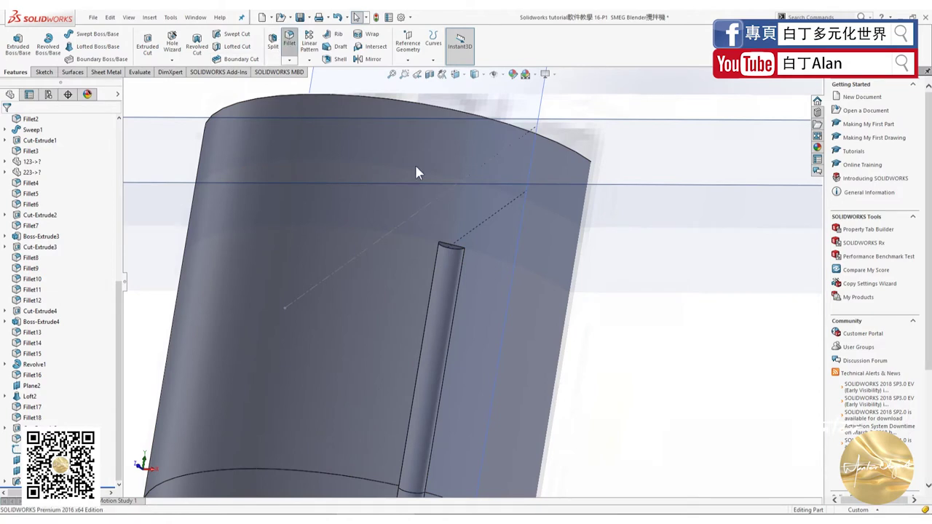
pyautogui.click(450, 251)
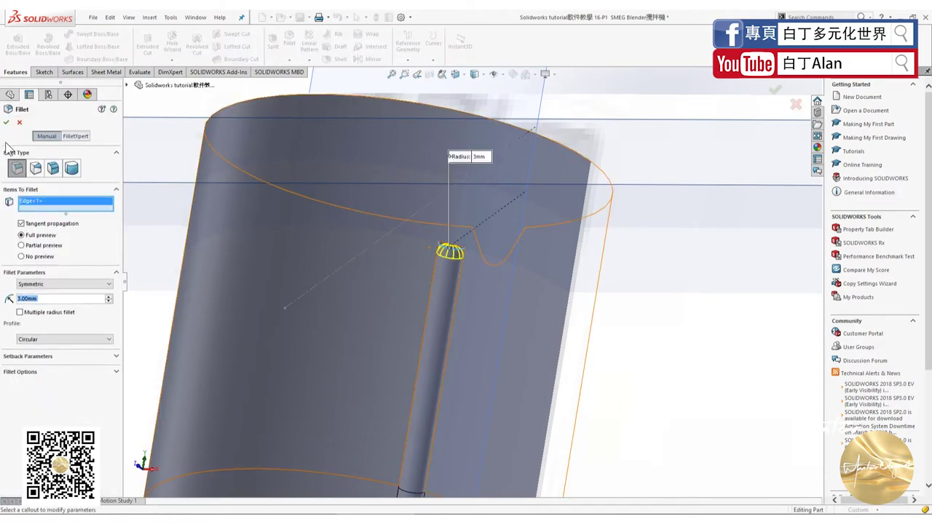
pyautogui.click(20, 123)
# Select Plane3 and face it, zoomed in on the jar's right edge
pyautogui.scroll(2, 651, 342)
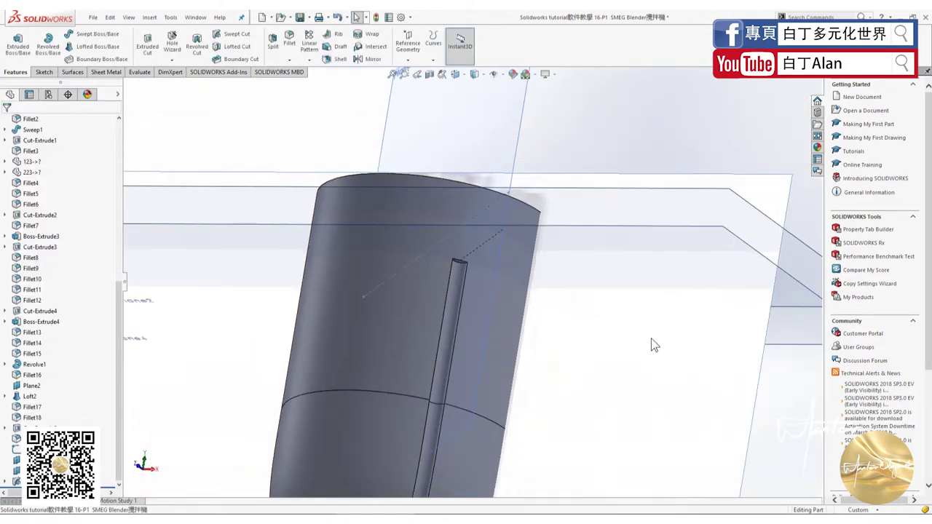
pyautogui.scroll(2, 692, 407)
pyautogui.click(540, 135)
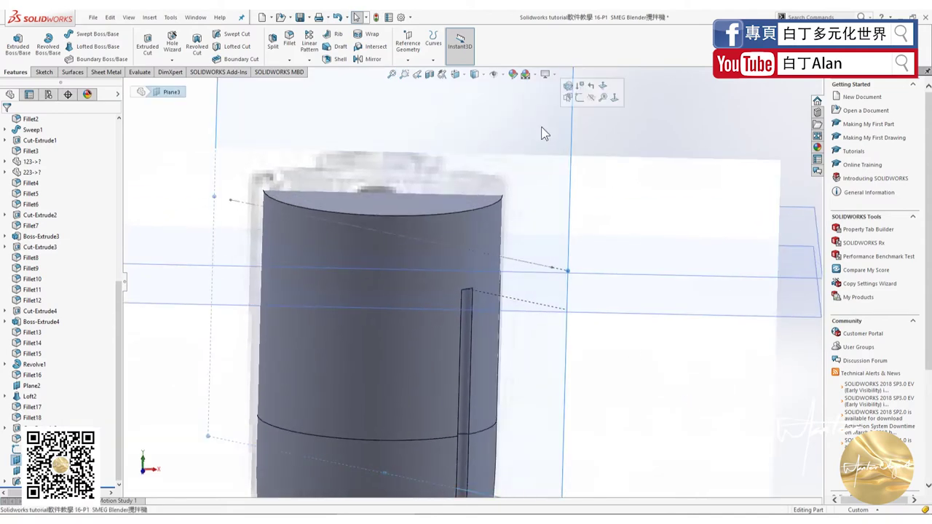
pyautogui.moveTo(542, 133); pyautogui.dragTo(553, 311, button='middle')
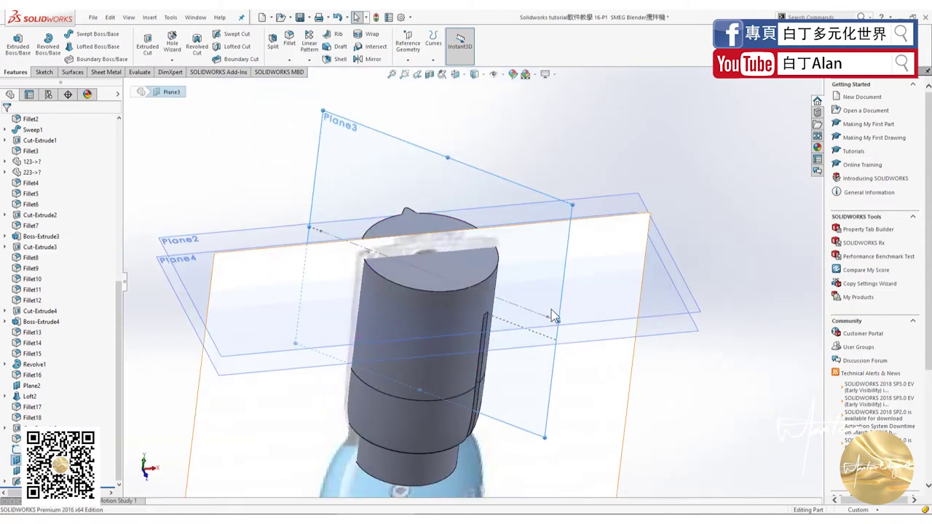
pyautogui.scroll(-3, 473, 218)
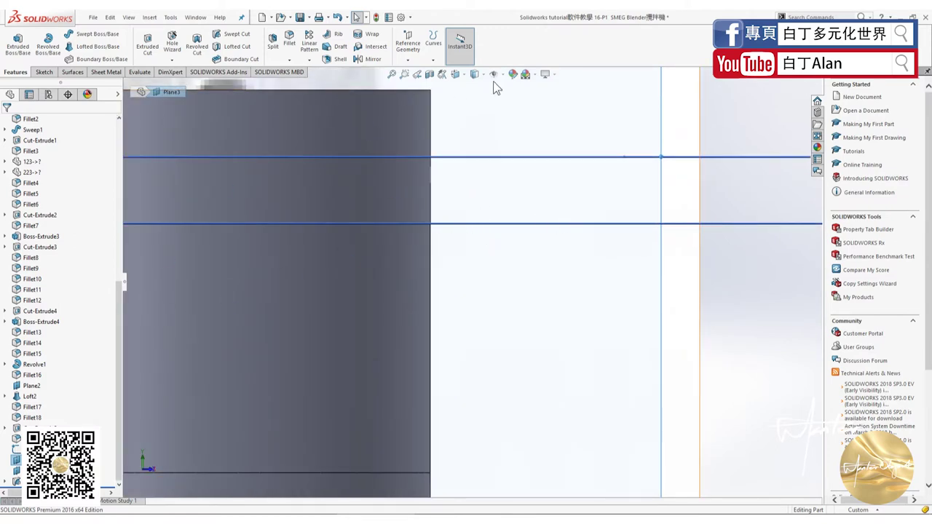
# In hidden-line view, draw a circle on Plane3 centred on the groove edge intersection
pyautogui.click(474, 129)
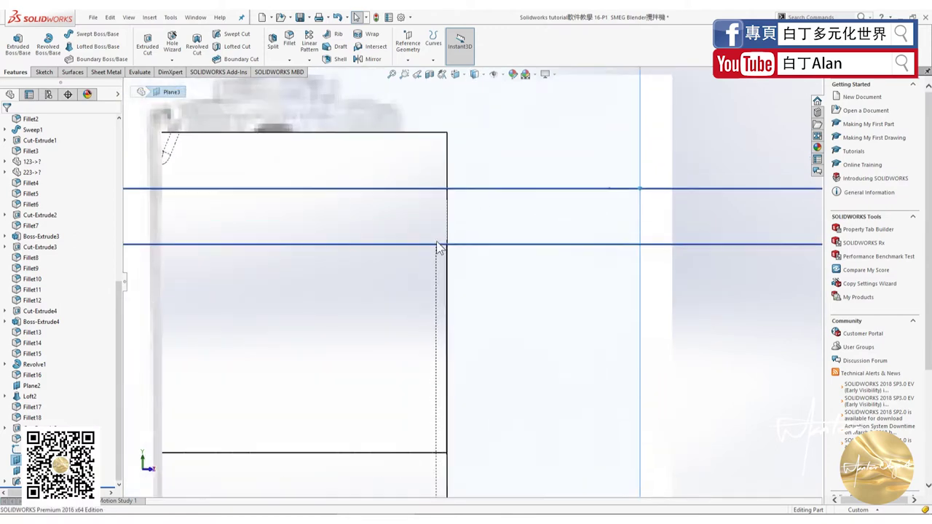
pyautogui.click(44, 72)
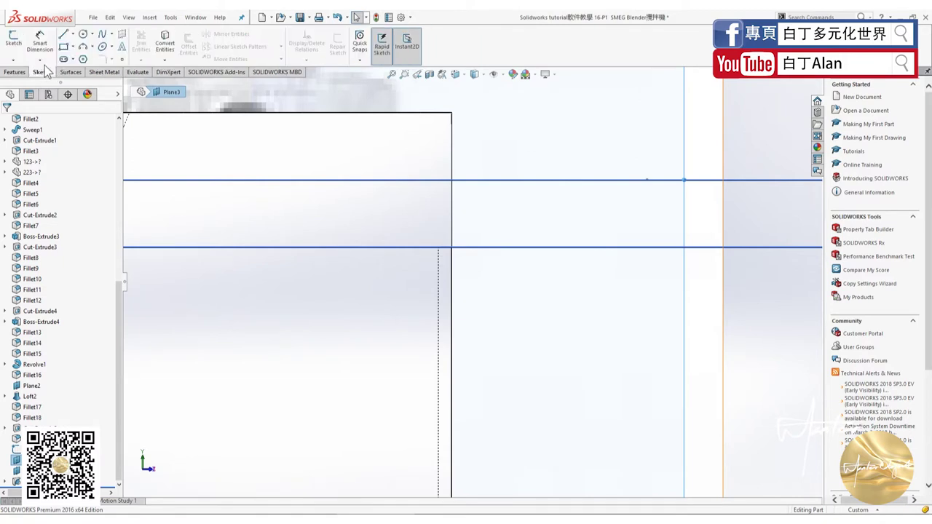
pyautogui.click(83, 34)
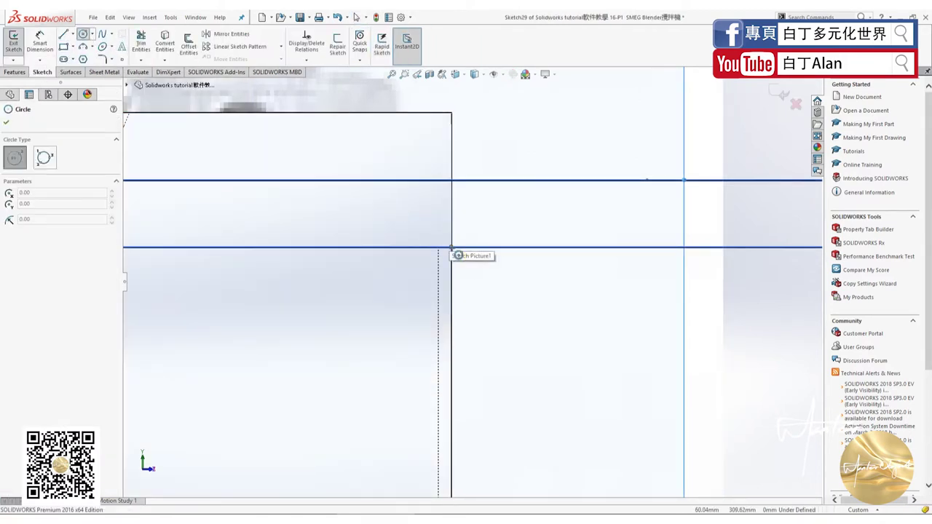
pyautogui.click(448, 249)
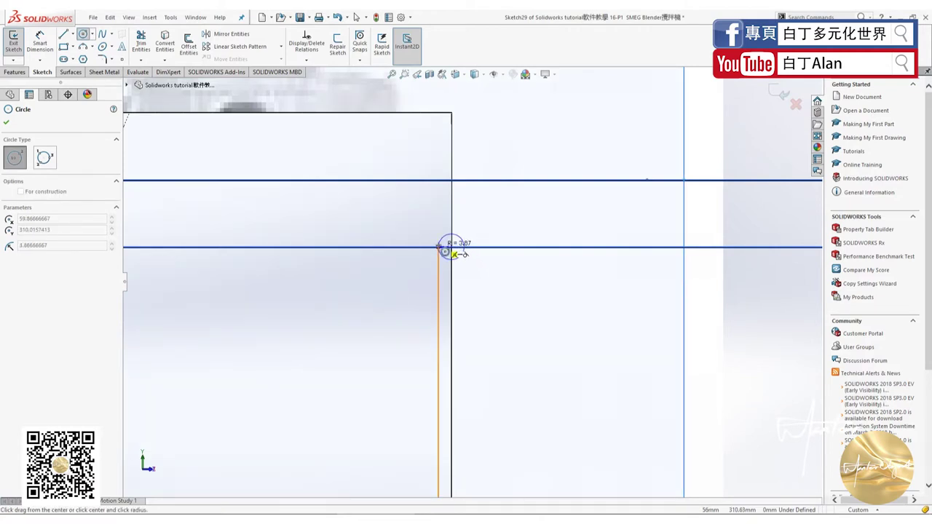
pyautogui.scroll(-3, 453, 253)
pyautogui.click(451, 270)
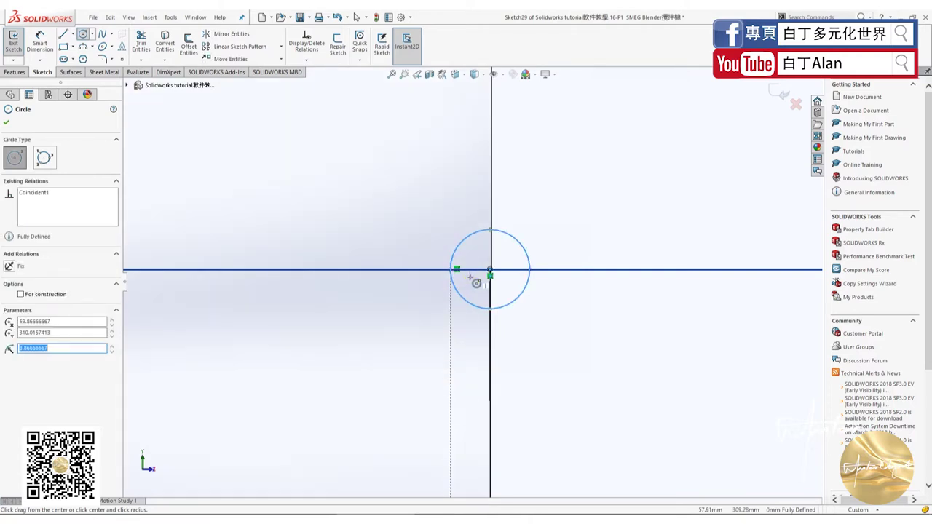
pyautogui.press('Escape')
# Draw a vertical line through the circle from its top to its bottom
pyautogui.press('l')
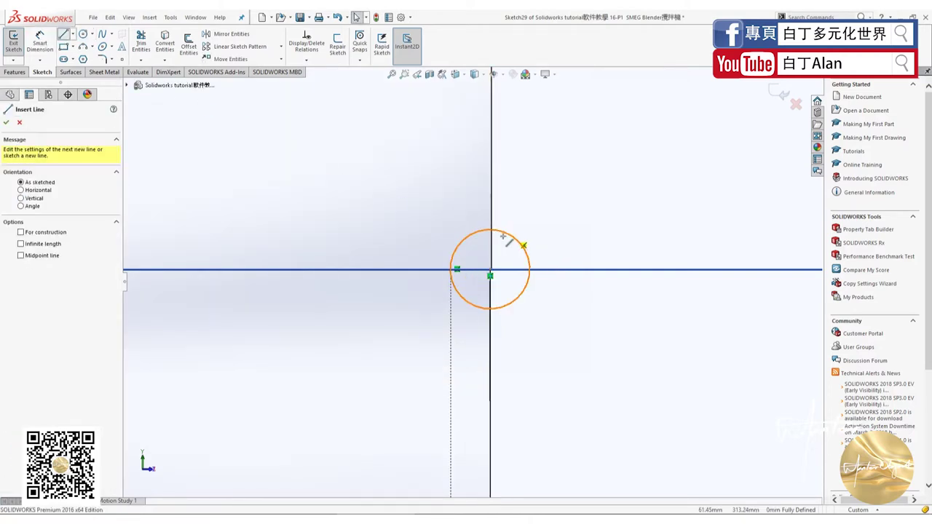
pyautogui.click(492, 231)
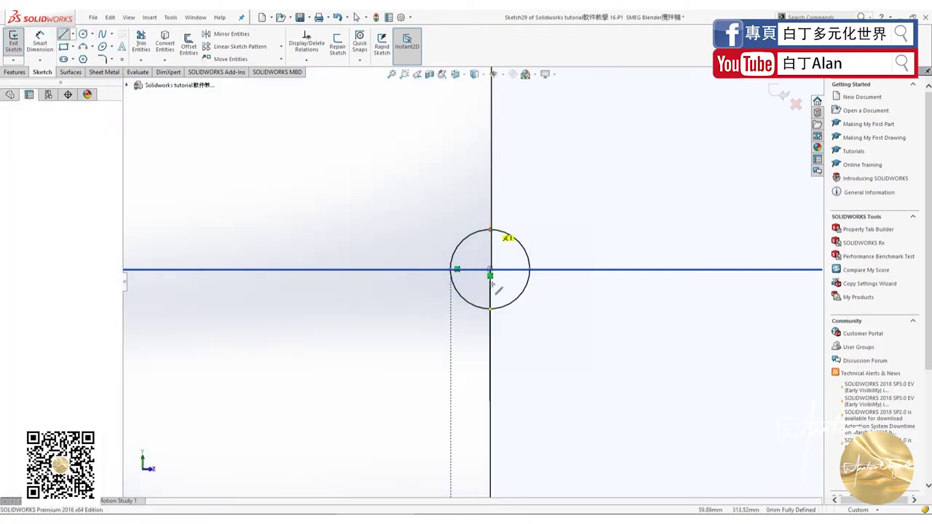
pyautogui.click(492, 310)
pyautogui.press('Escape')
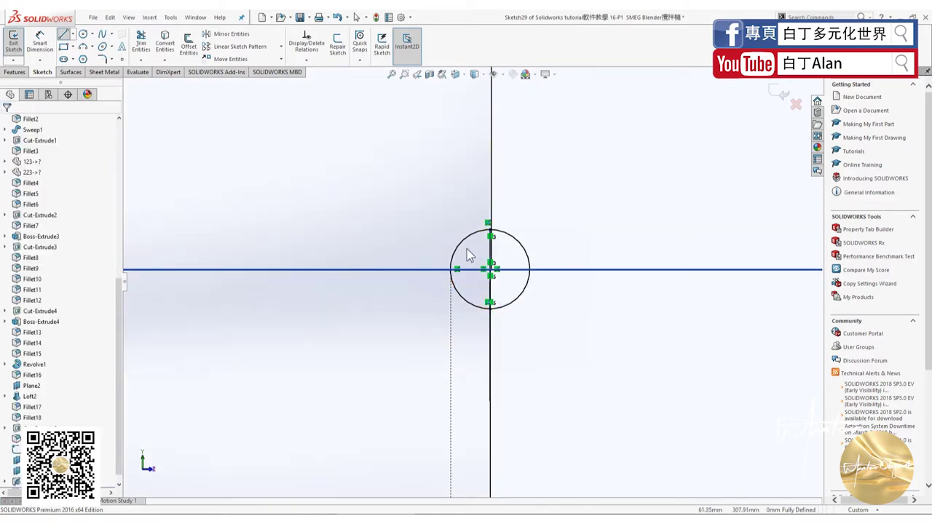
# Trim away the circle's right half and exit Sketch29
pyautogui.click(166, 37)
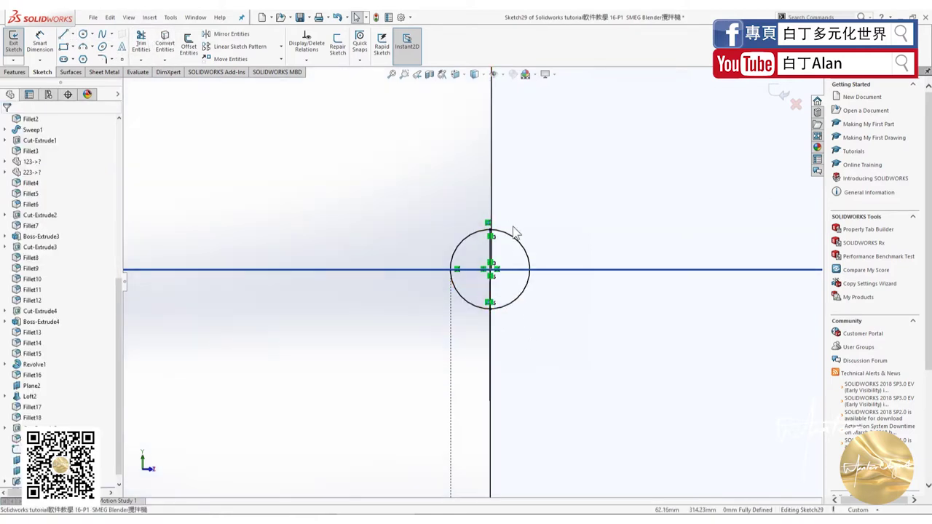
pyautogui.click(146, 45)
pyautogui.moveTo(547, 313); pyautogui.dragTo(520, 229)
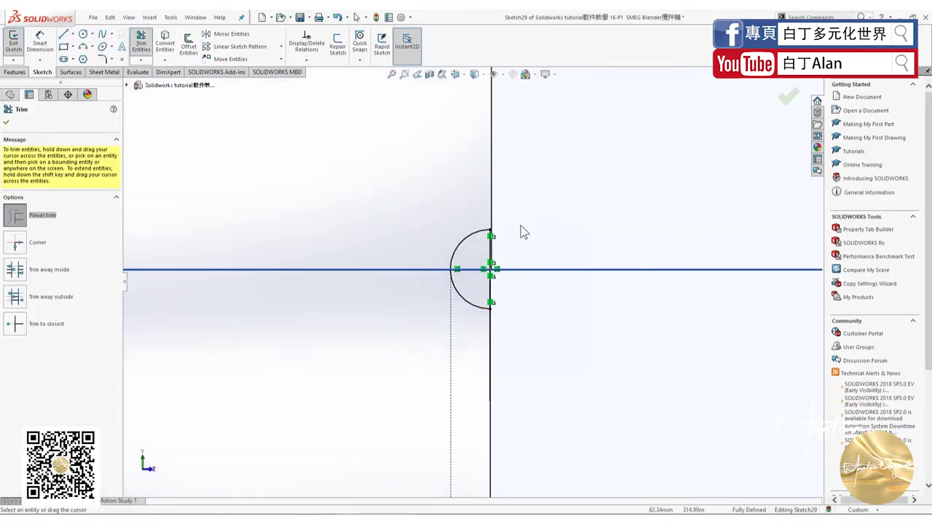
pyautogui.press('Escape')
pyautogui.click(783, 97)
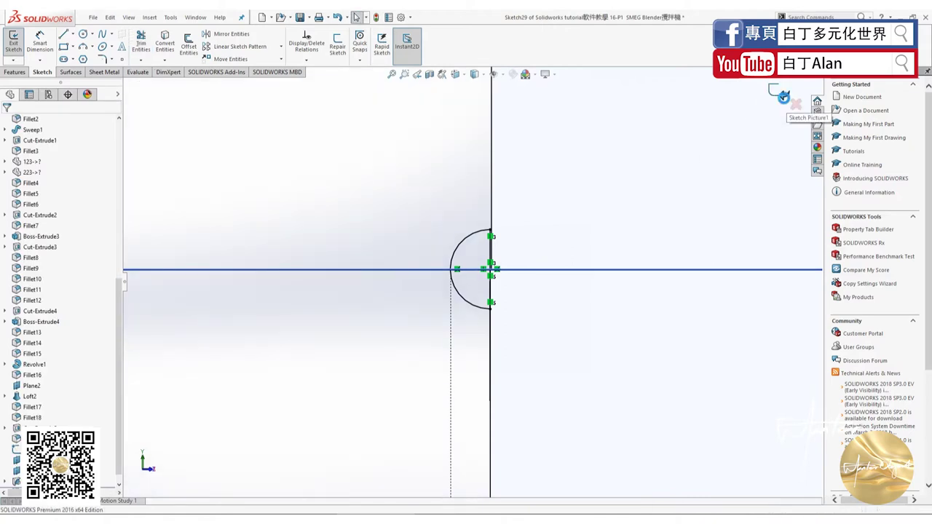
pyautogui.moveTo(652, 209); pyautogui.dragTo(377, 384, button='middle')
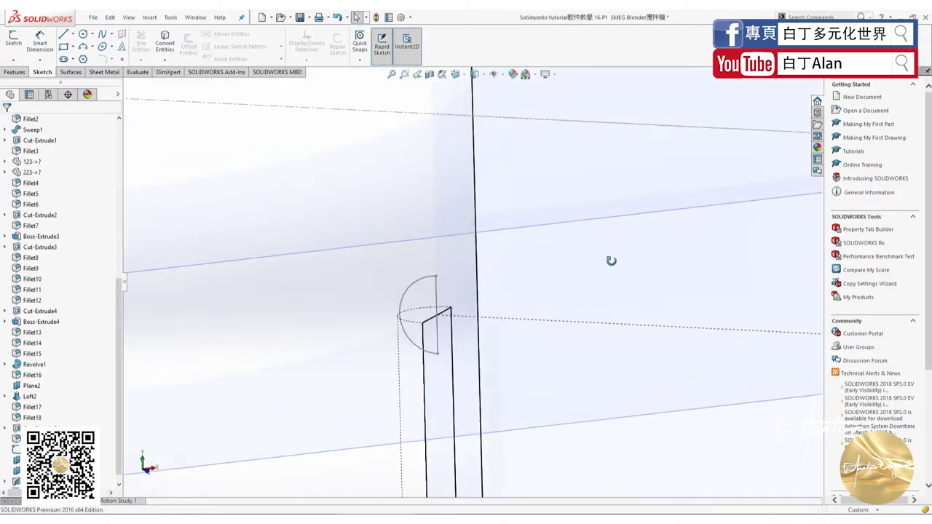
# Revolve-cut Sketch29 a full 360° around its straight line
pyautogui.click(165, 271)
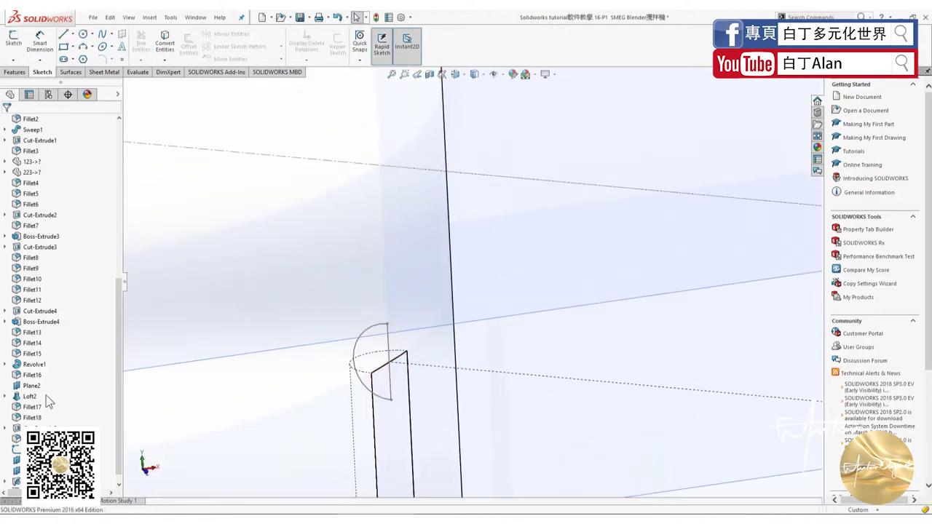
pyautogui.click(15, 72)
pyautogui.click(206, 43)
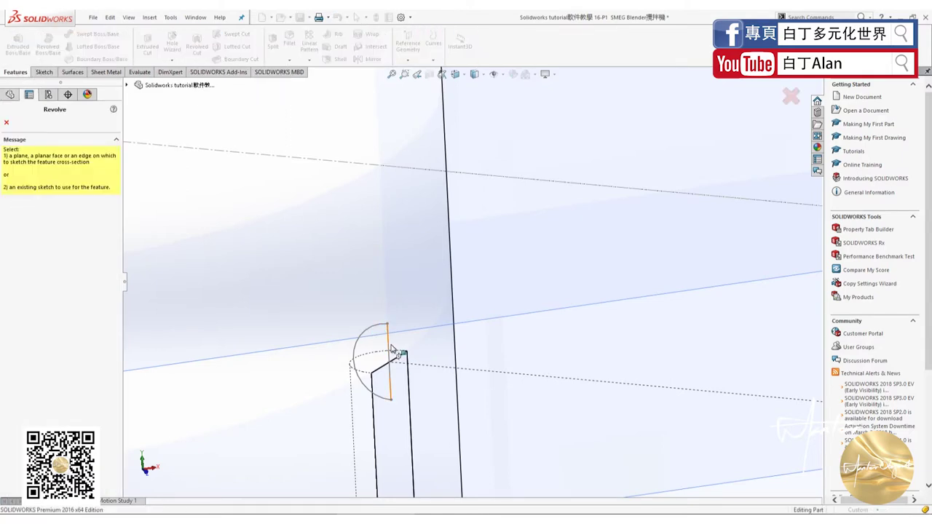
pyautogui.click(389, 347)
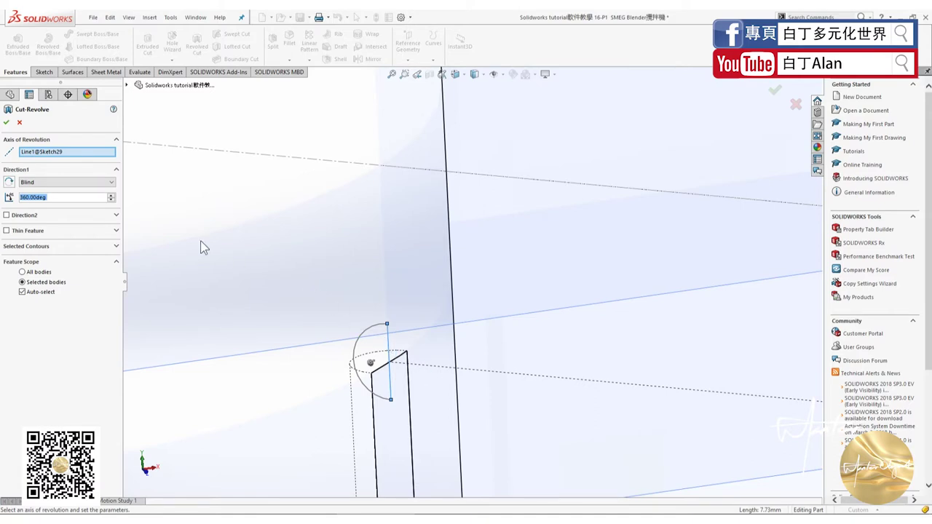
pyautogui.click(476, 88)
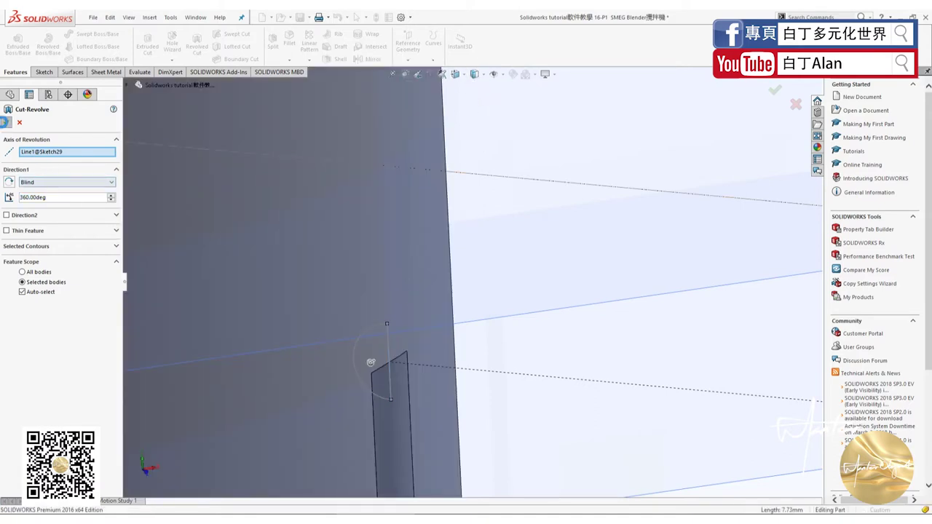
pyautogui.click(6, 125)
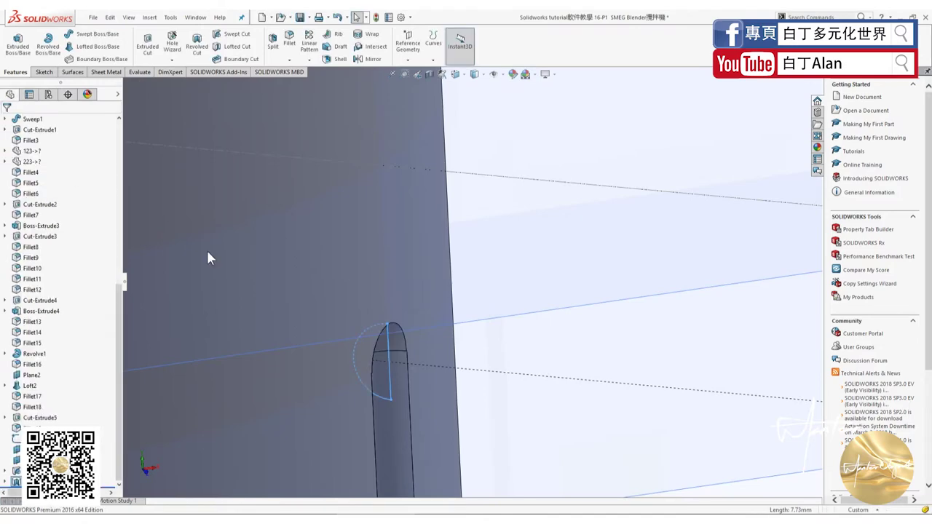
# Orbit and zoom to inspect the groove's rounded, dome-shaped top end
pyautogui.moveTo(206, 248); pyautogui.dragTo(379, 341, button='middle')
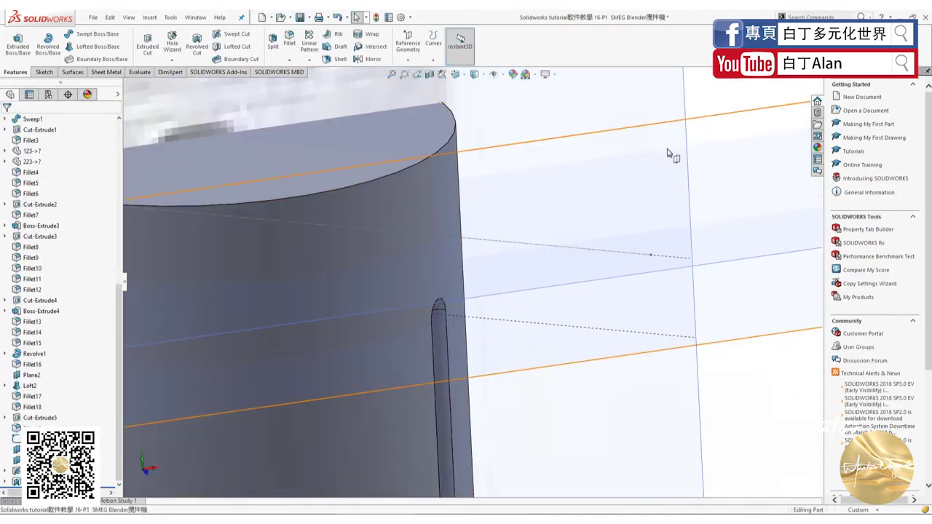
pyautogui.moveTo(669, 153)
pyautogui.mouseDown(button='middle')
pyautogui.moveTo(568, 318)
pyautogui.moveTo(538, 330)
pyautogui.moveTo(437, 285)
pyautogui.moveTo(437, 260)
pyautogui.moveTo(458, 235)
pyautogui.moveTo(419, 313)
pyautogui.mouseUp(button='middle')
pyautogui.scroll(-5, 419, 313)
pyautogui.moveTo(401, 250)
pyautogui.mouseDown(button='middle')
pyautogui.moveTo(389, 280)
pyautogui.moveTo(398, 260)
pyautogui.mouseUp(button='middle')
pyautogui.scroll(-2, 397, 259)
pyautogui.scroll(-2, 395, 208)
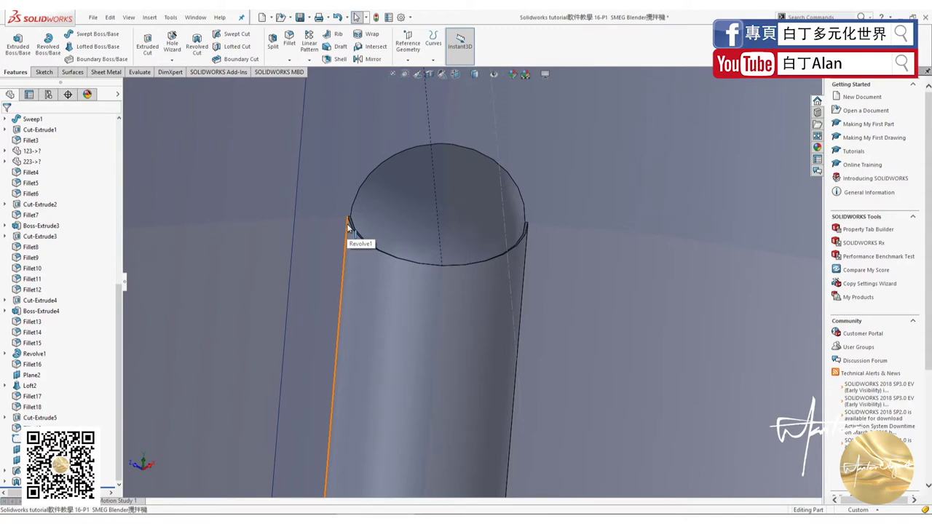
pyautogui.moveTo(348, 227)
pyautogui.mouseDown(button='middle')
pyautogui.moveTo(427, 318)
pyautogui.moveTo(404, 252)
pyautogui.mouseUp(button='middle')
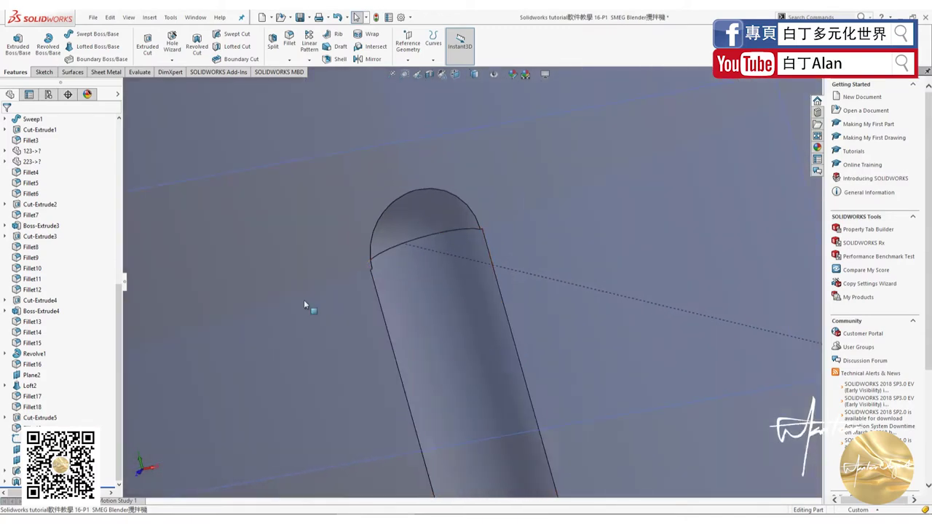
pyautogui.scroll(3, 466, 284)
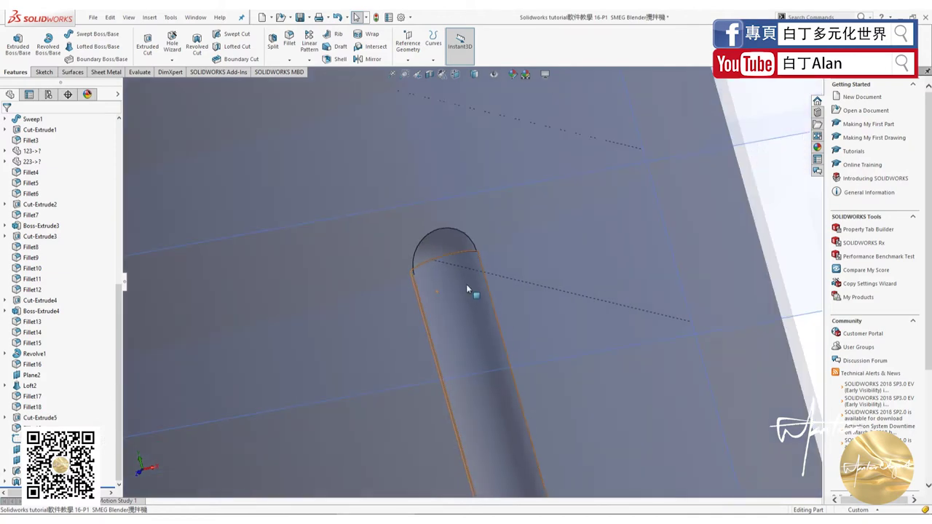
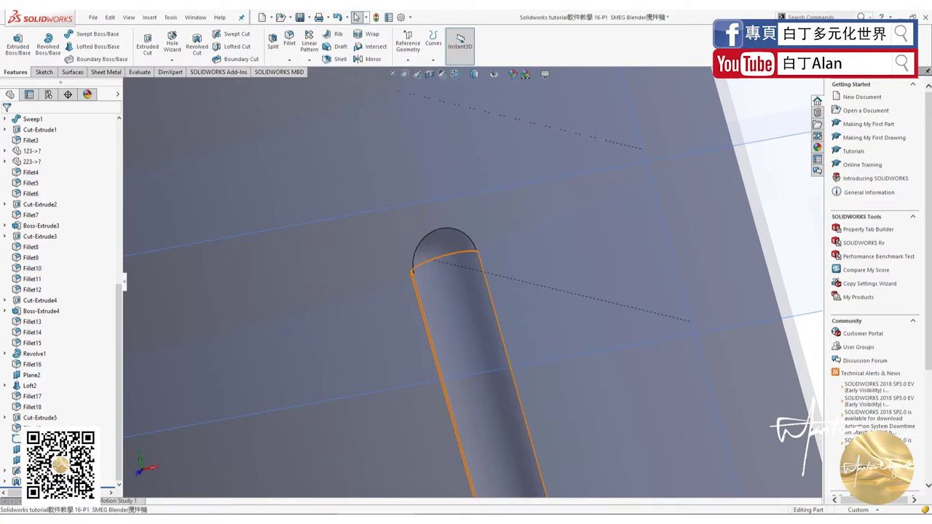
# Edit the groove's profile sketch and measure its radius as a driven R3.87 dimension
pyautogui.click(16, 473)
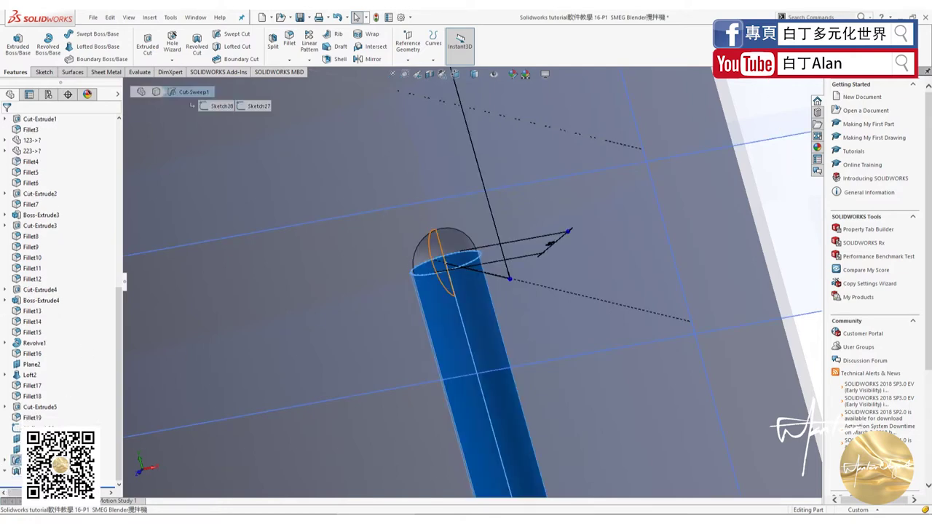
pyautogui.click(36, 451)
pyautogui.rightClick(37, 452)
pyautogui.click(41, 355)
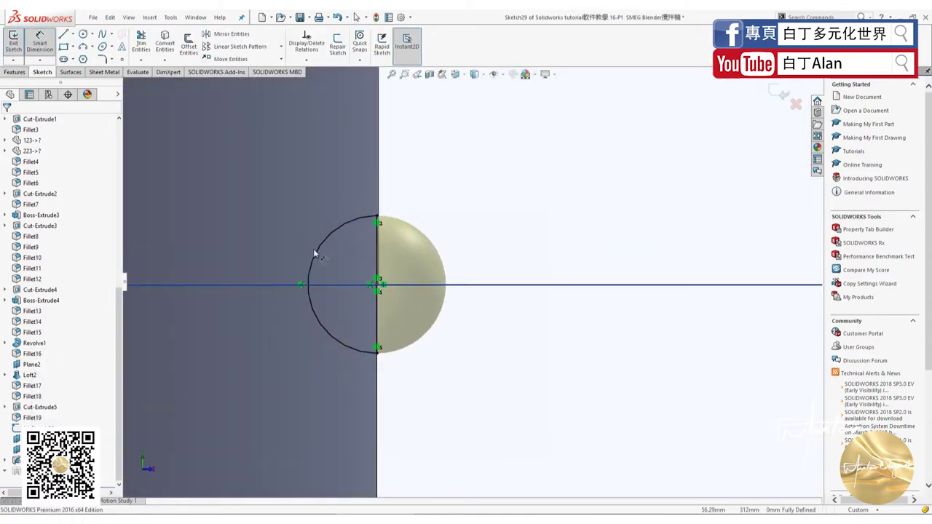
pyautogui.click(316, 255)
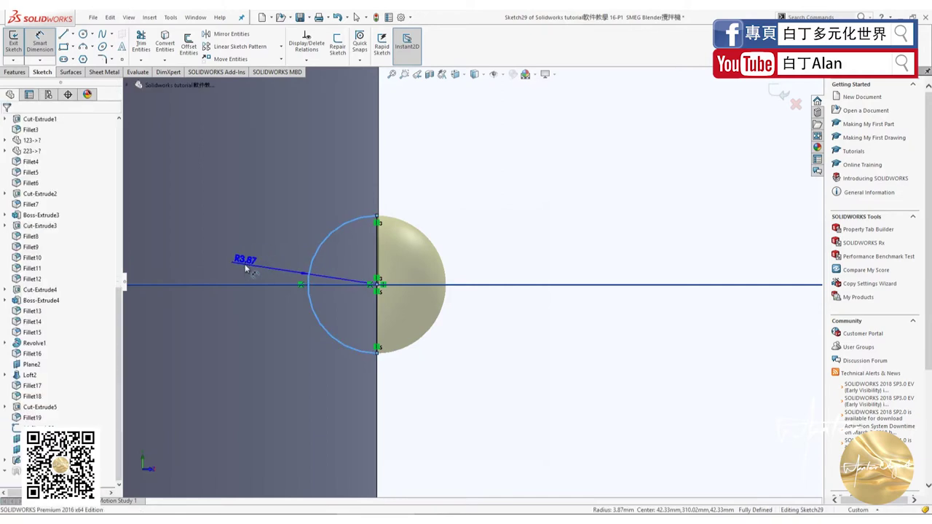
pyautogui.click(246, 268)
pyautogui.press('Return')
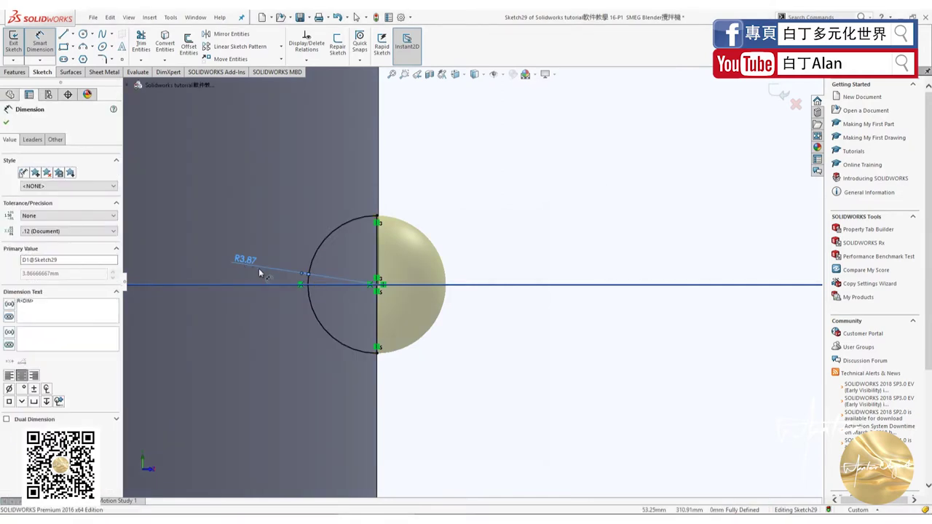
pyautogui.press('Escape')
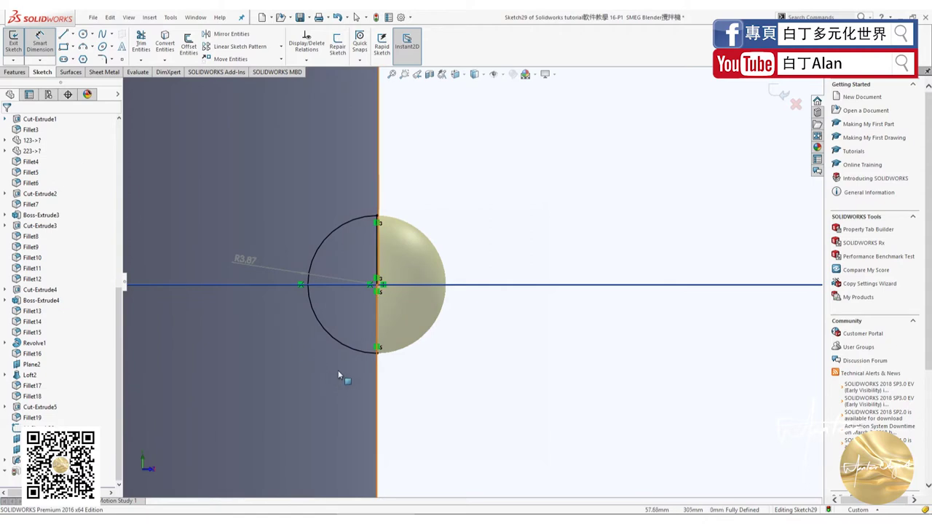
# Delete the driven R3.87 radius dimension from the semicircular profile
pyautogui.click(305, 291)
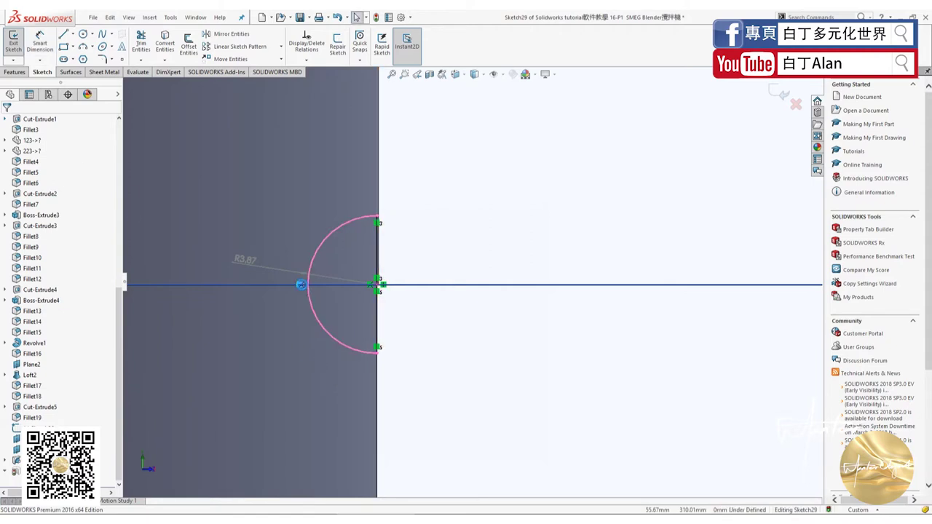
pyautogui.doubleClick(246, 260)
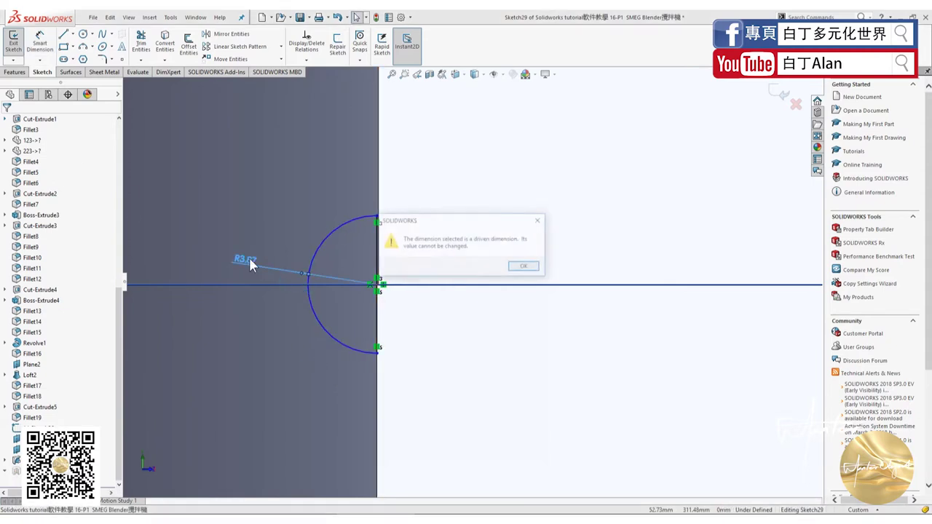
pyautogui.click(524, 267)
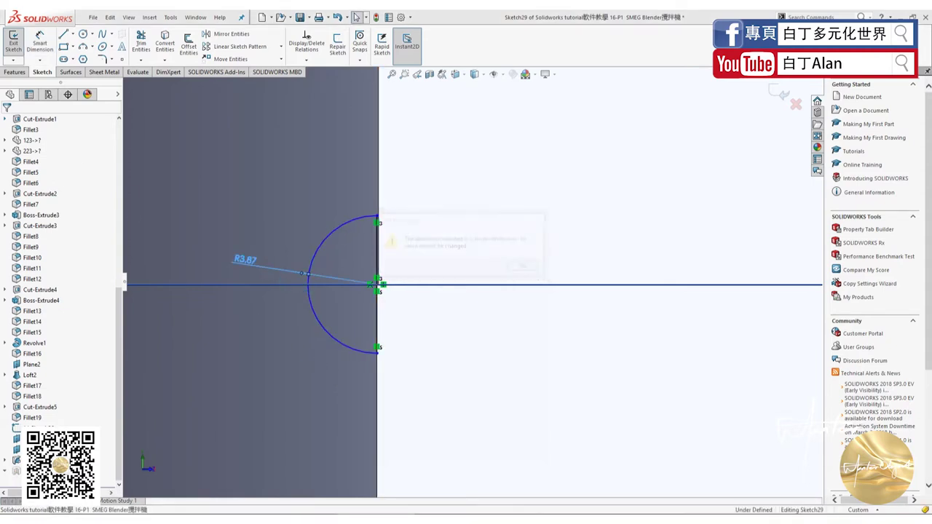
pyautogui.click(217, 231)
pyautogui.press('Delete')
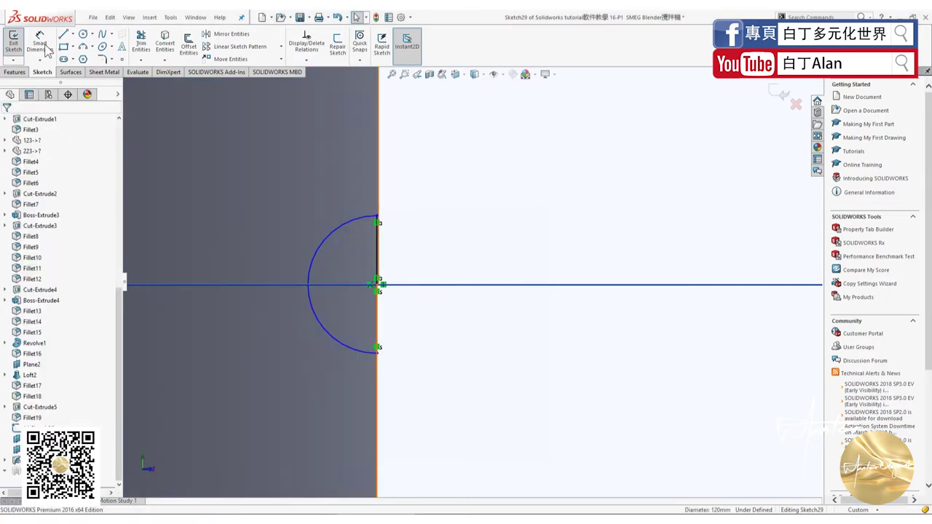
# Add a driving 4 mm radius dimension to the profile arc and exit the sketch
pyautogui.click(41, 45)
pyautogui.click(315, 261)
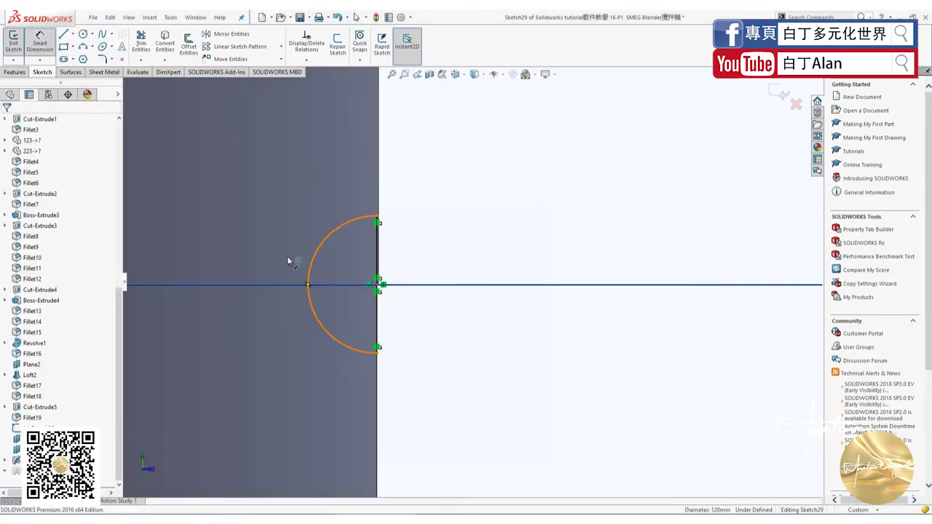
pyautogui.click(256, 262)
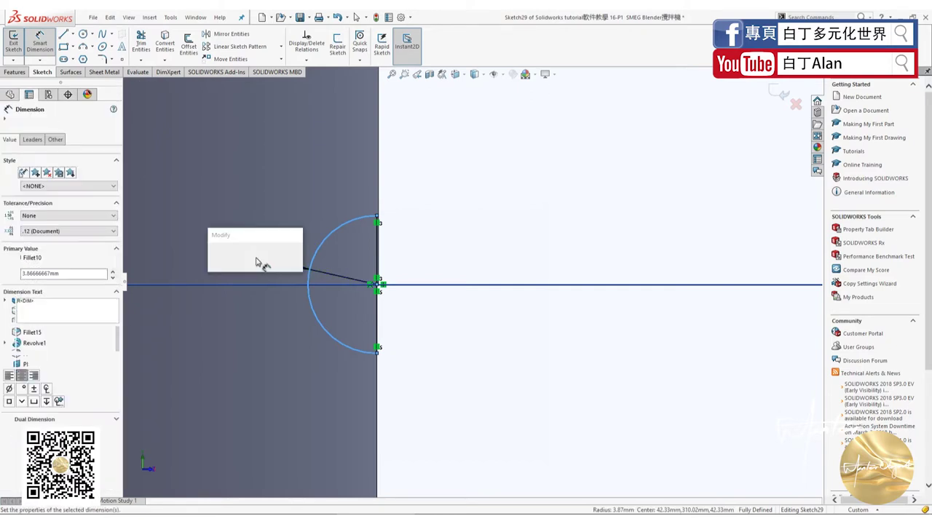
pyautogui.write('4')
pyautogui.press('Return')
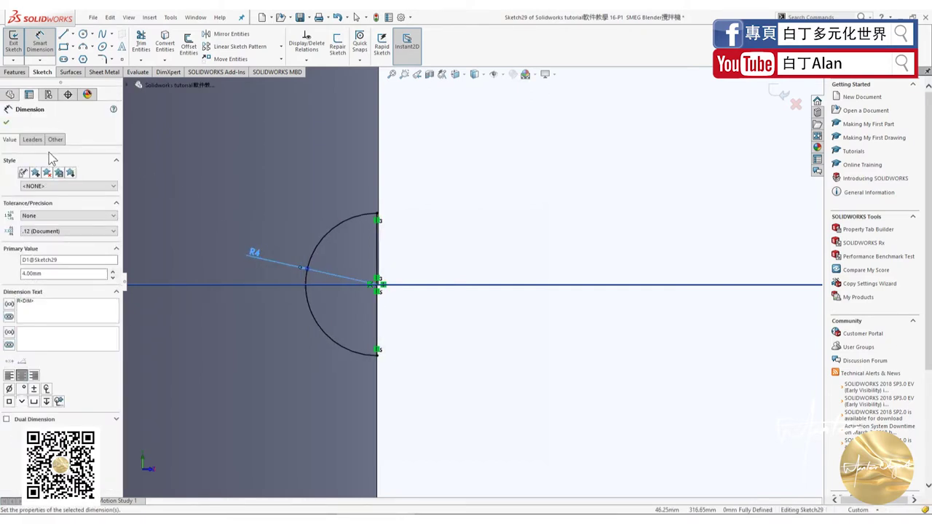
pyautogui.click(7, 123)
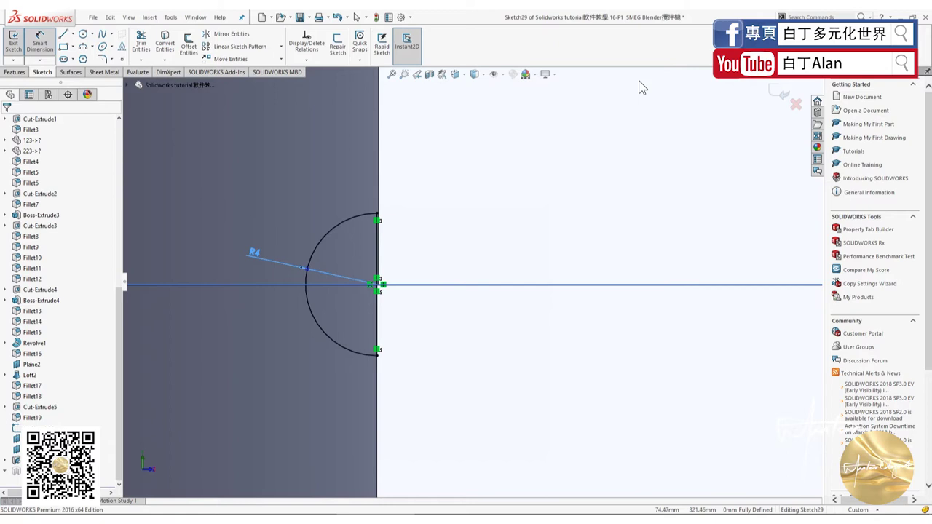
pyautogui.click(777, 95)
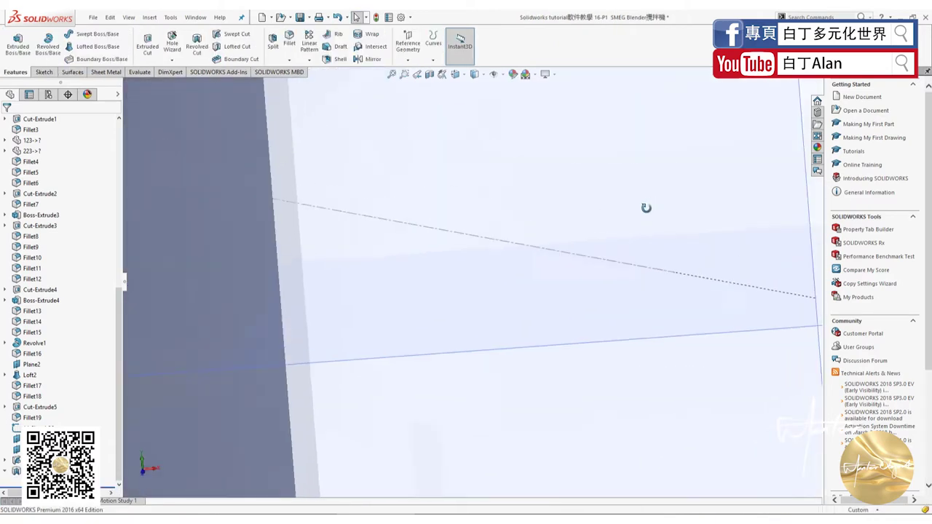
# Orbit and zoom to inspect the groove's rounded end and the whole blender
pyautogui.scroll(-3, 380, 321)
pyautogui.scroll(-3, 339, 324)
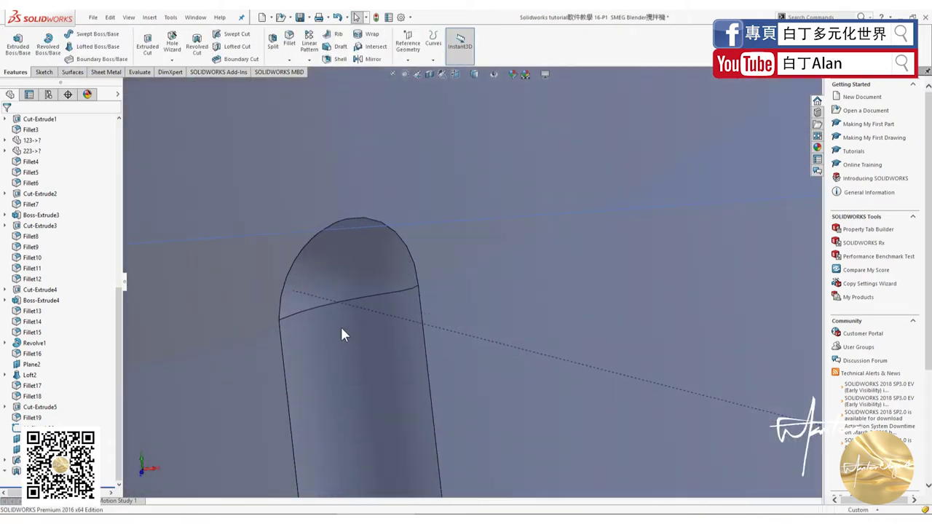
pyautogui.moveTo(281, 319); pyautogui.dragTo(208, 394, button='middle')
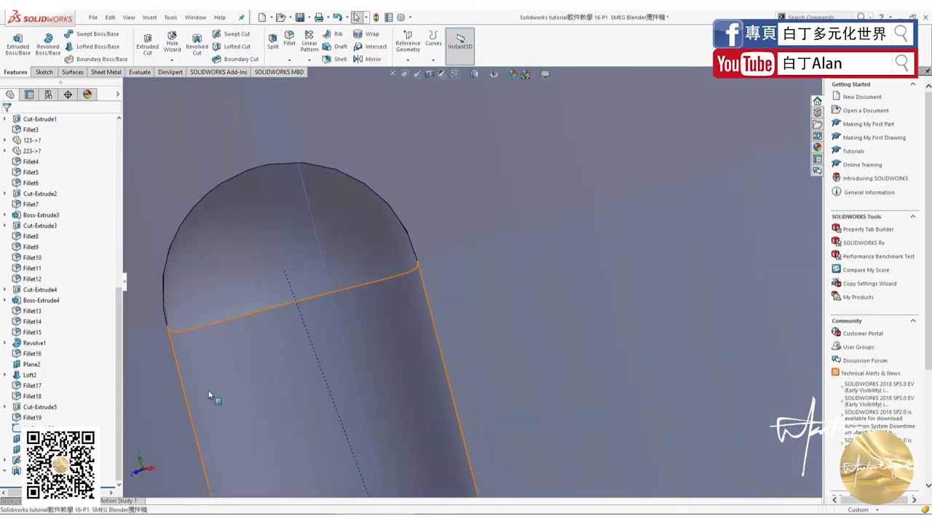
pyautogui.scroll(3, 466, 295)
pyautogui.scroll(3, 531, 268)
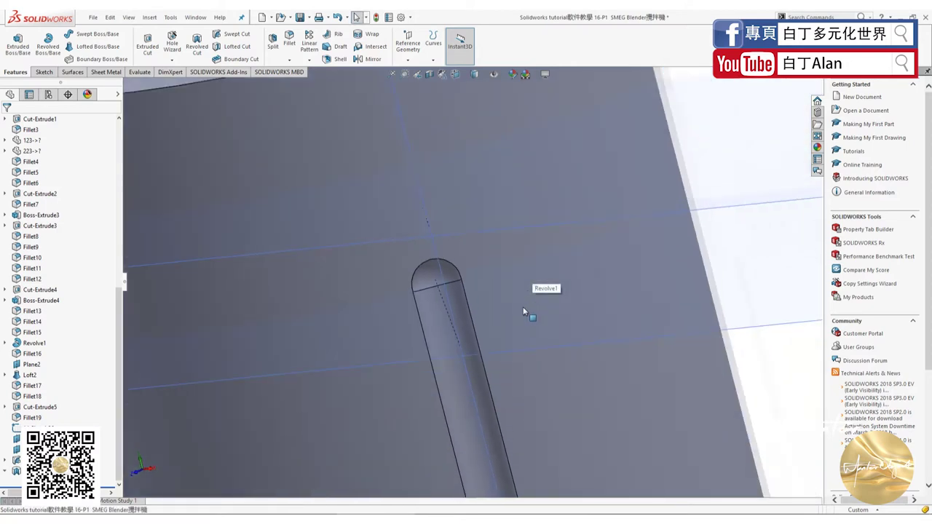
pyautogui.scroll(3, 523, 306)
pyautogui.scroll(2, 560, 290)
pyautogui.moveTo(604, 358); pyautogui.dragTo(634, 363, button='middle')
pyautogui.scroll(3, 632, 379)
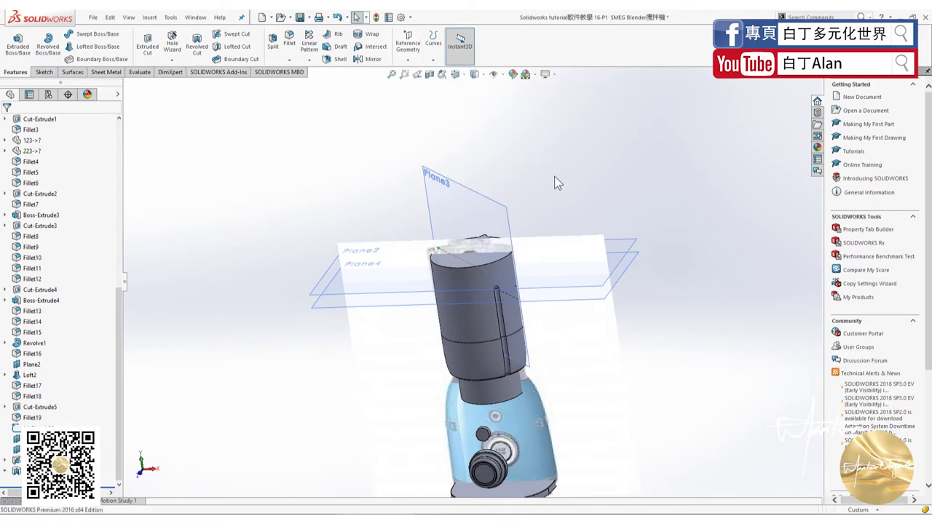
# Start a new 3D sketch using the construction centerline tool
pyautogui.click(43, 73)
pyautogui.click(13, 60)
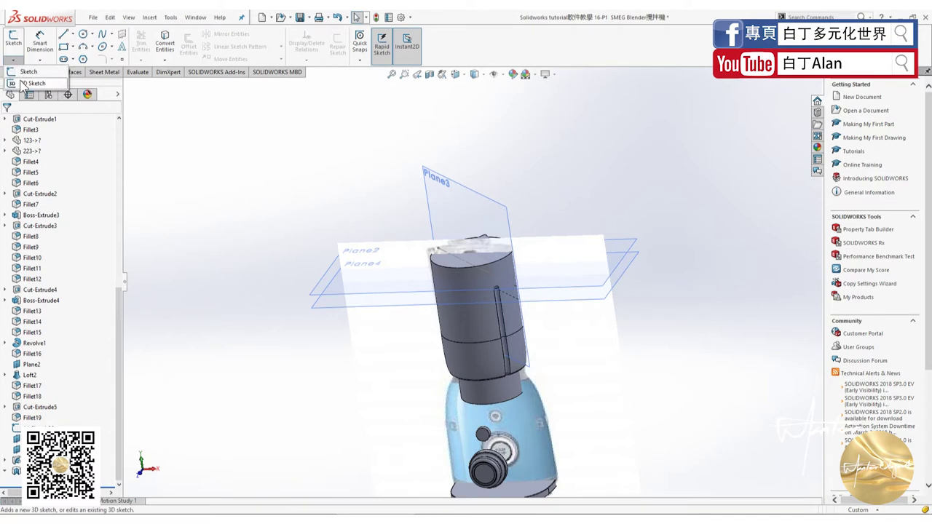
pyautogui.click(24, 83)
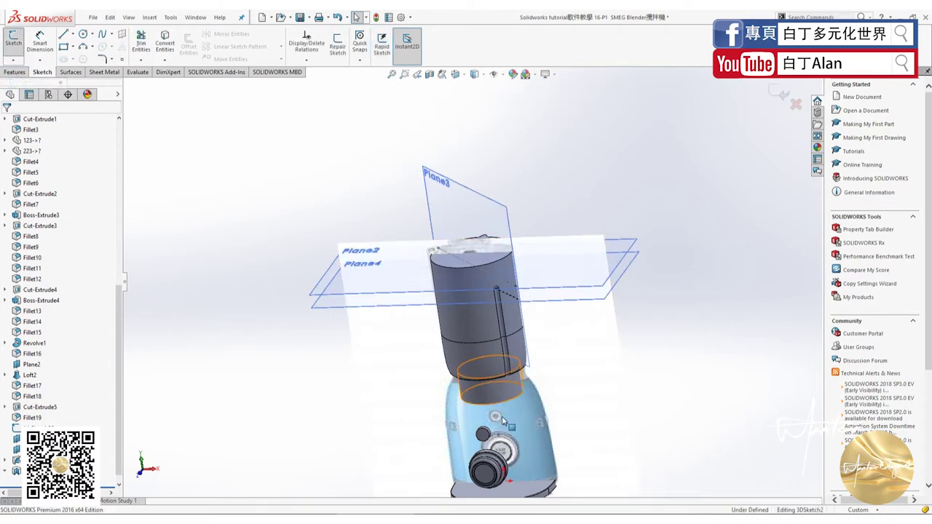
pyautogui.click(73, 34)
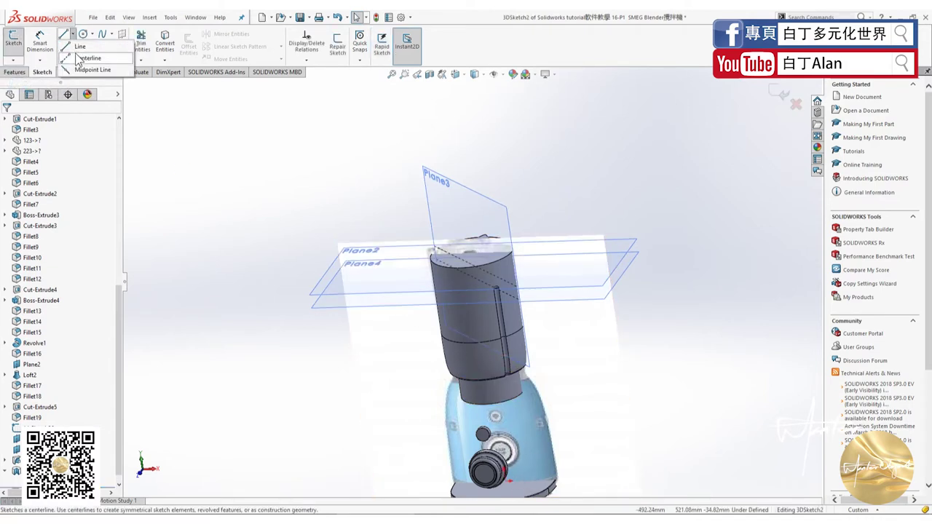
pyautogui.click(79, 59)
# Draw a construction centerline from the origin up through the jug
pyautogui.moveTo(509, 326)
pyautogui.mouseDown(button='middle')
pyautogui.moveTo(492, 411)
pyautogui.moveTo(530, 446)
pyautogui.mouseUp(button='middle')
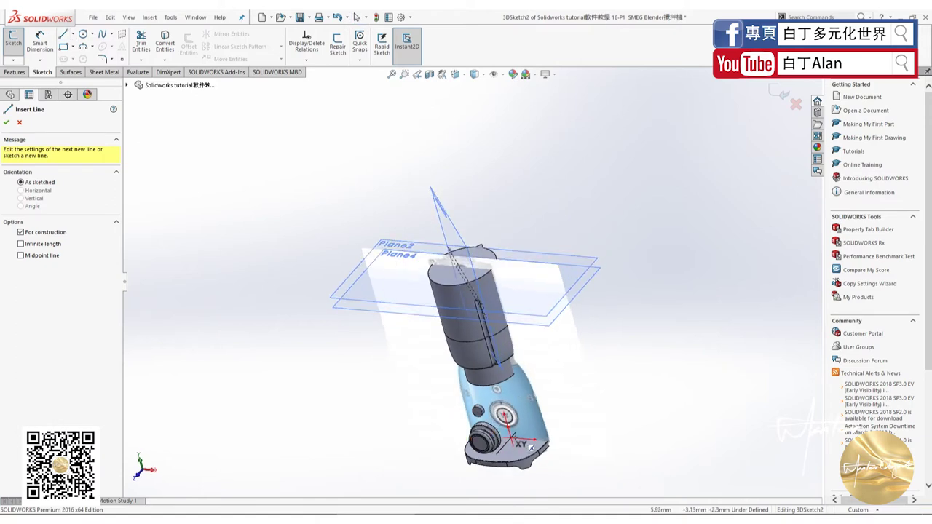
pyautogui.click(513, 439)
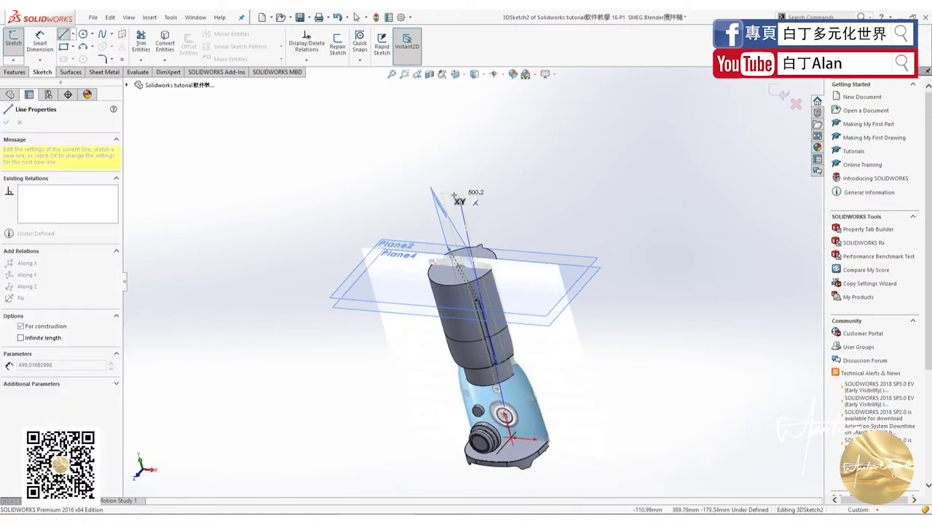
pyautogui.moveTo(444, 191); pyautogui.dragTo(512, 177, button='middle')
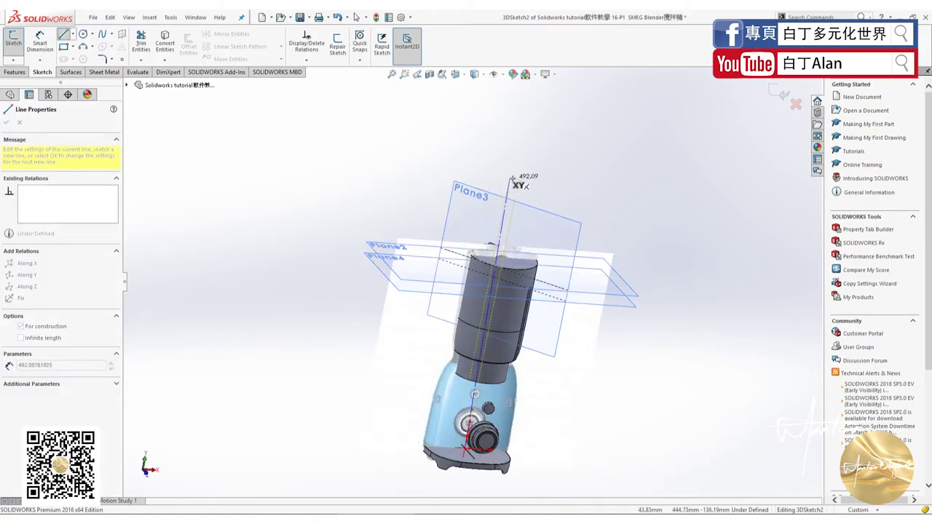
pyautogui.click(518, 178)
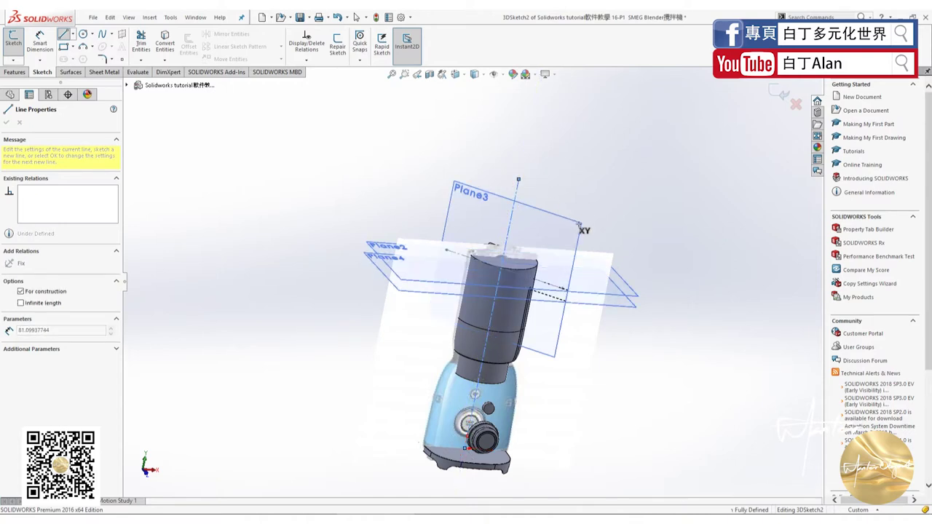
pyautogui.click(580, 224)
pyautogui.press('Escape')
pyautogui.moveTo(580, 223)
pyautogui.mouseDown(button='middle')
pyautogui.moveTo(542, 267)
pyautogui.moveTo(282, 463)
pyautogui.mouseUp(button='middle')
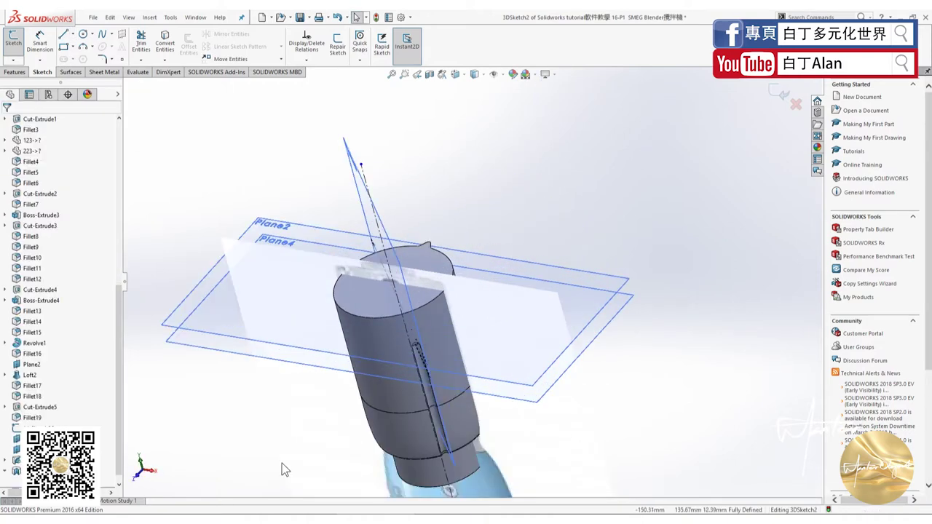
pyautogui.click(22, 72)
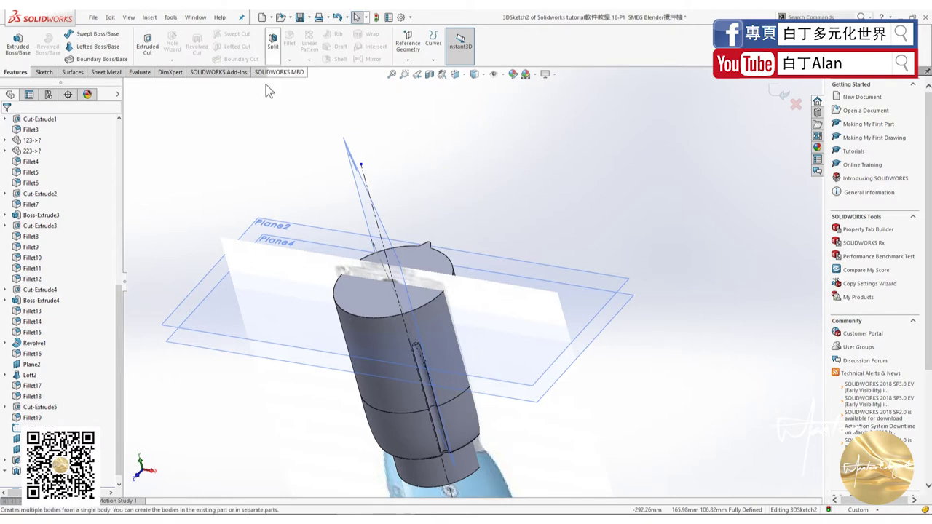
# Exit the 3D sketch and try a 20 mm fillet on the groove edge, then cancel it
pyautogui.click(781, 94)
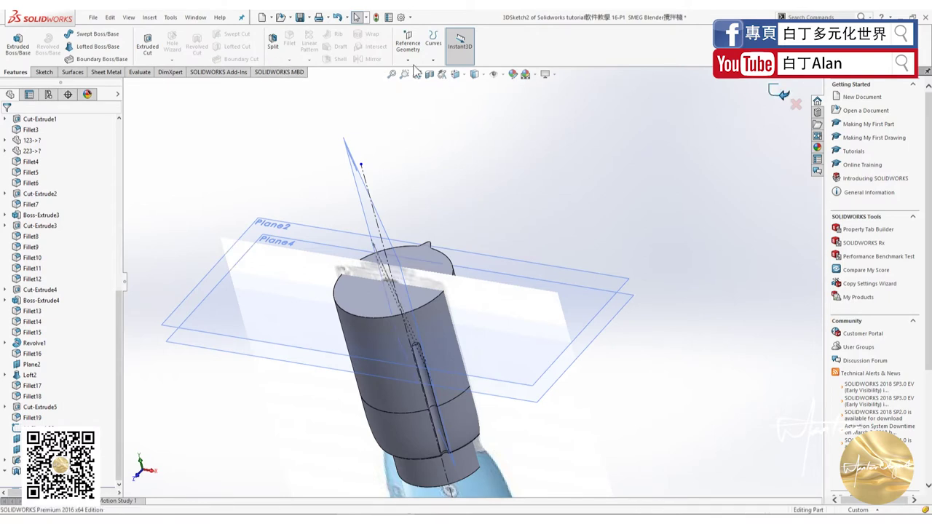
pyautogui.scroll(-5, 451, 291)
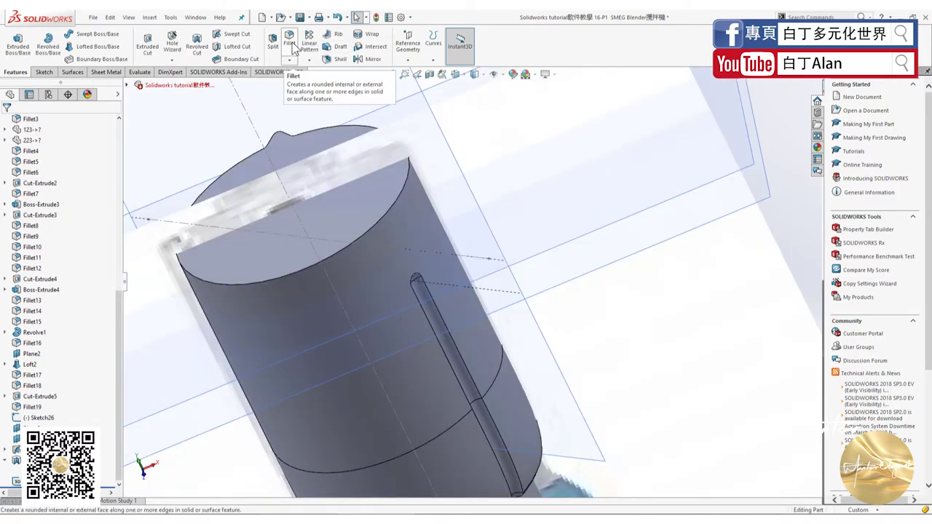
pyautogui.click(289, 40)
pyautogui.scroll(-2, 427, 269)
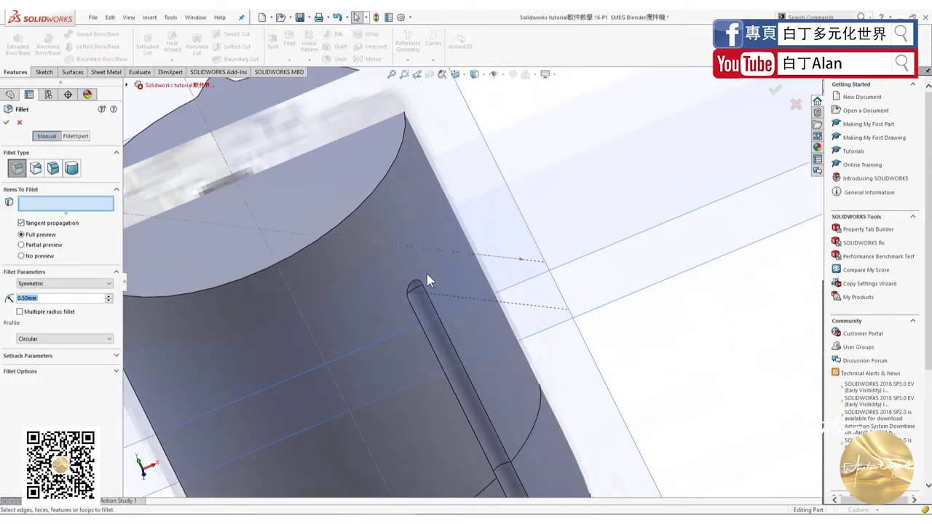
pyautogui.click(417, 291)
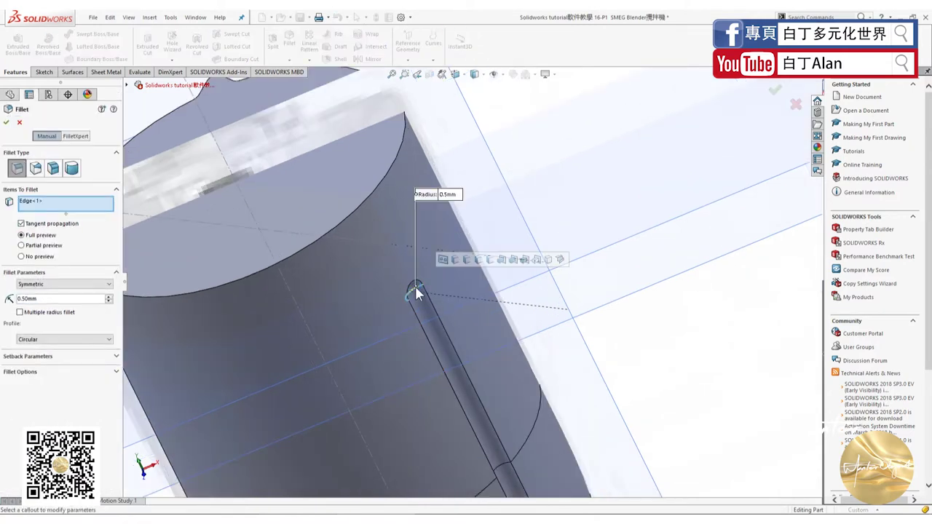
pyautogui.write('20')
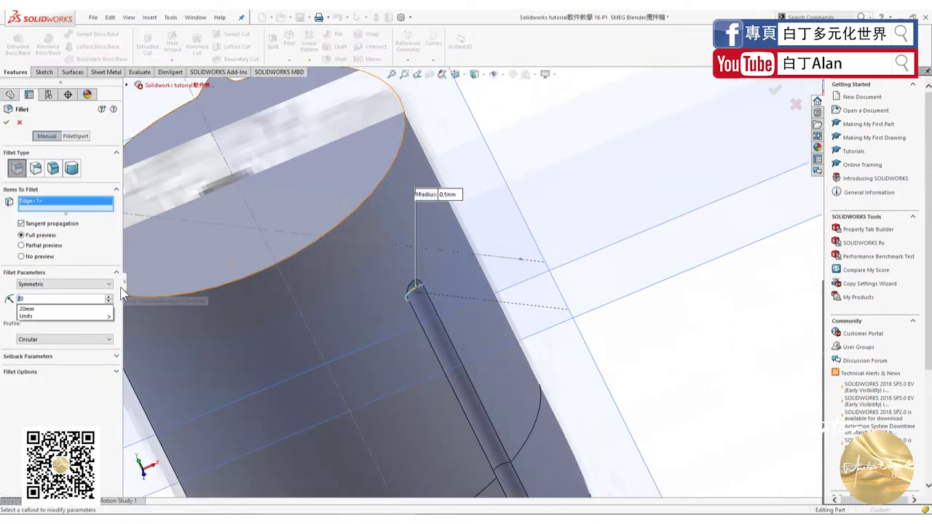
pyautogui.press('Return')
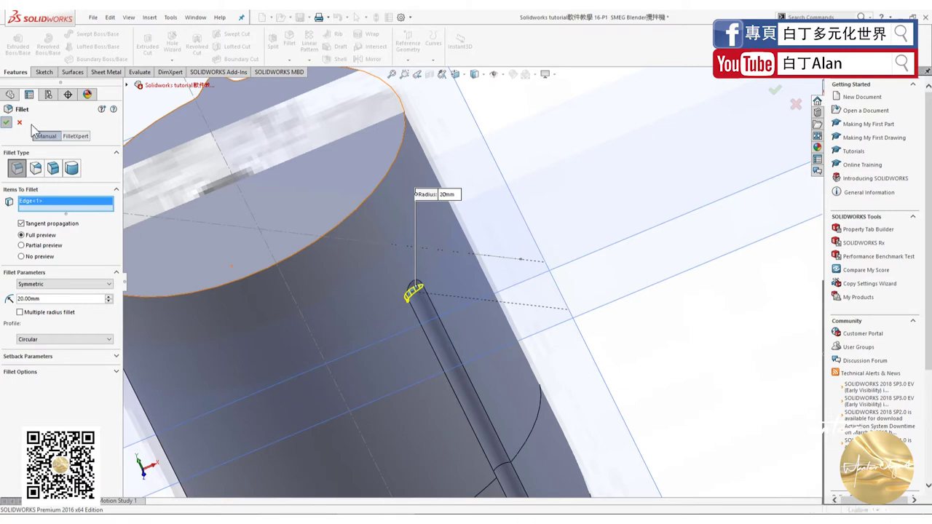
pyautogui.press('Return')
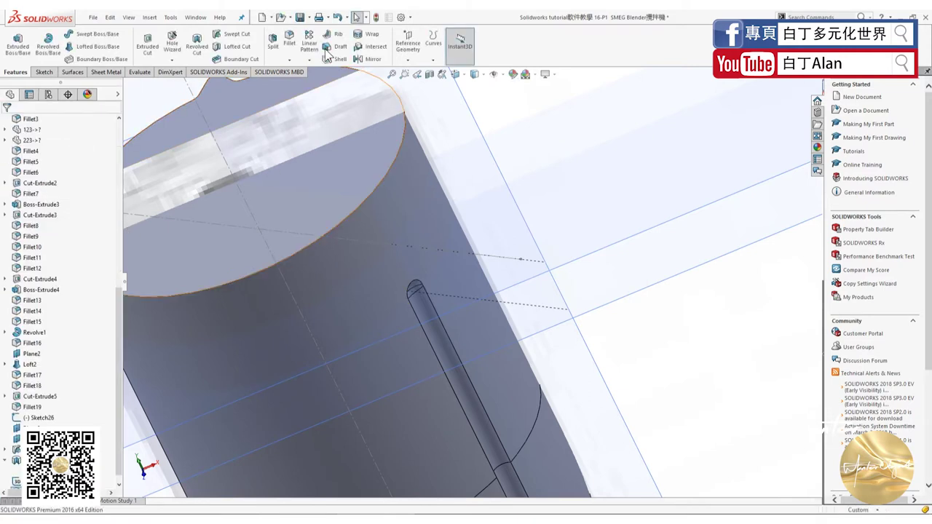
# Fillet the groove's edge with a 0.5 mm radius
pyautogui.click(289, 44)
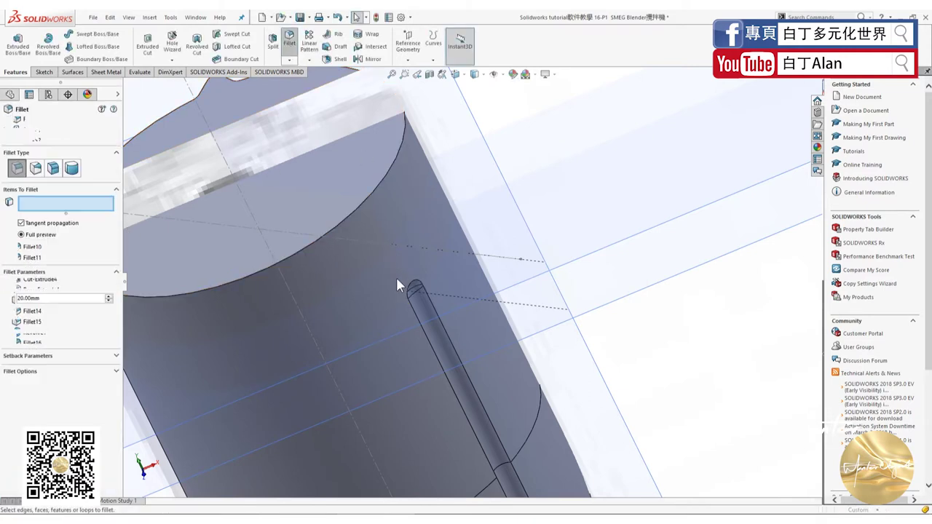
pyautogui.write('0.5')
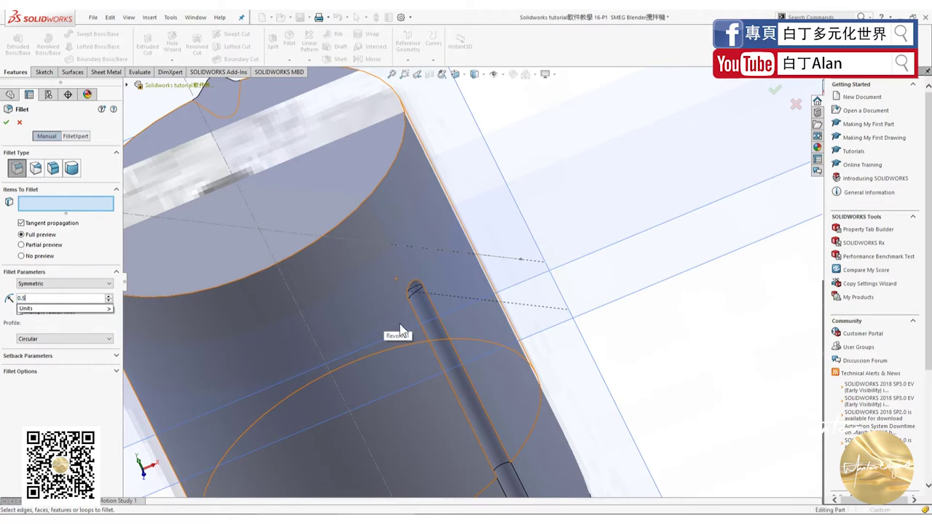
pyautogui.click(421, 325)
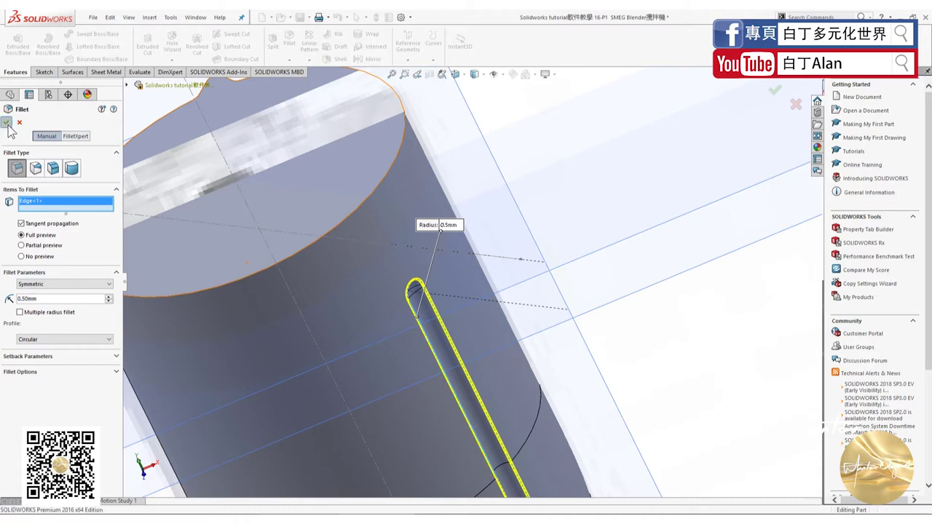
pyautogui.click(6, 124)
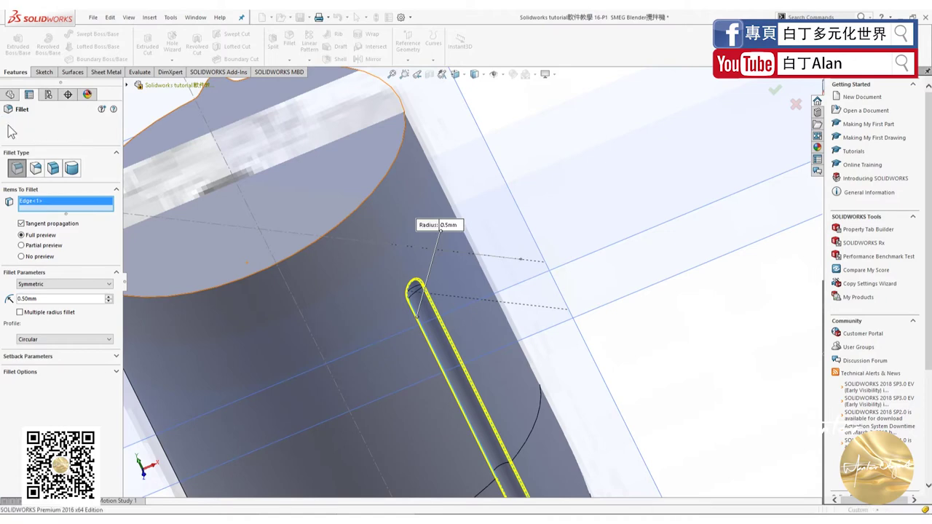
# Select the groove's fillet faces, top end and long groove face for patterning
pyautogui.scroll(5, 447, 370)
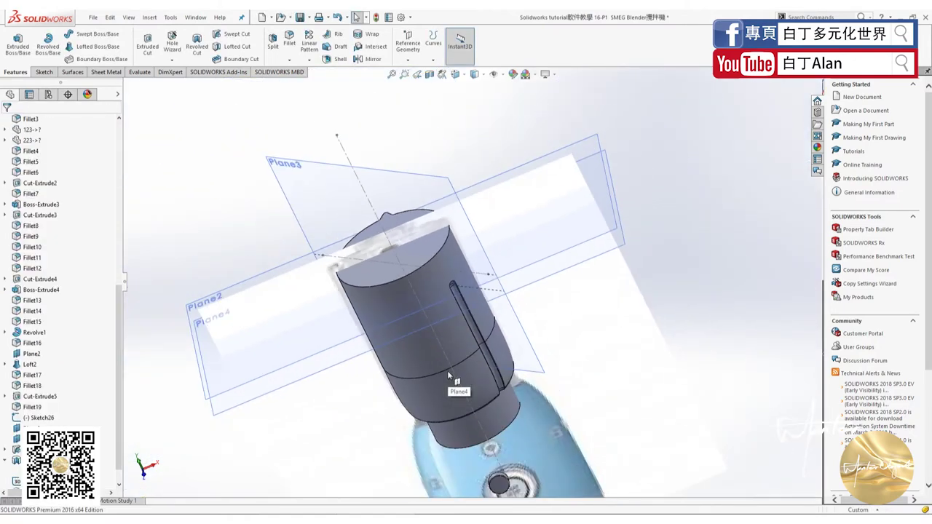
pyautogui.moveTo(446, 370)
pyautogui.mouseDown(button='middle')
pyautogui.moveTo(488, 392)
pyautogui.moveTo(519, 384)
pyautogui.moveTo(437, 322)
pyautogui.mouseUp(button='middle')
pyautogui.scroll(-5, 513, 366)
pyautogui.scroll(3, 513, 366)
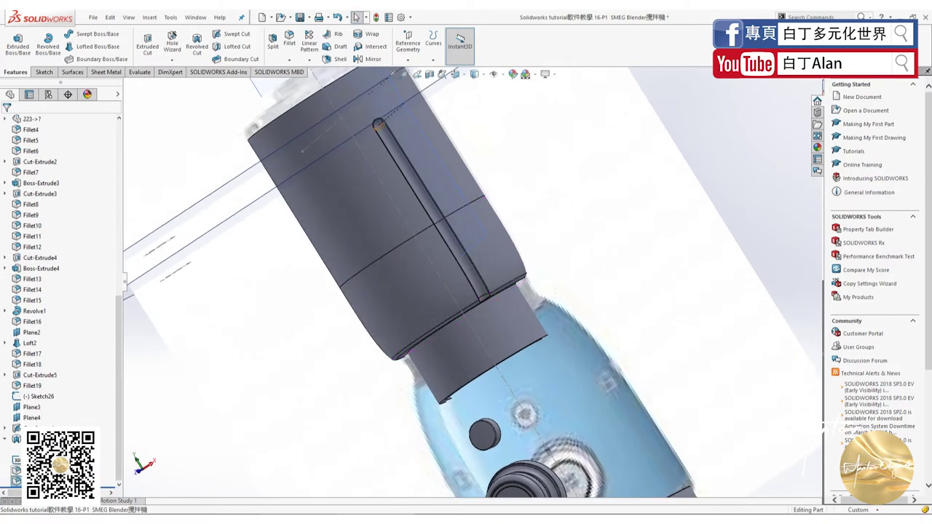
pyautogui.click(396, 112)
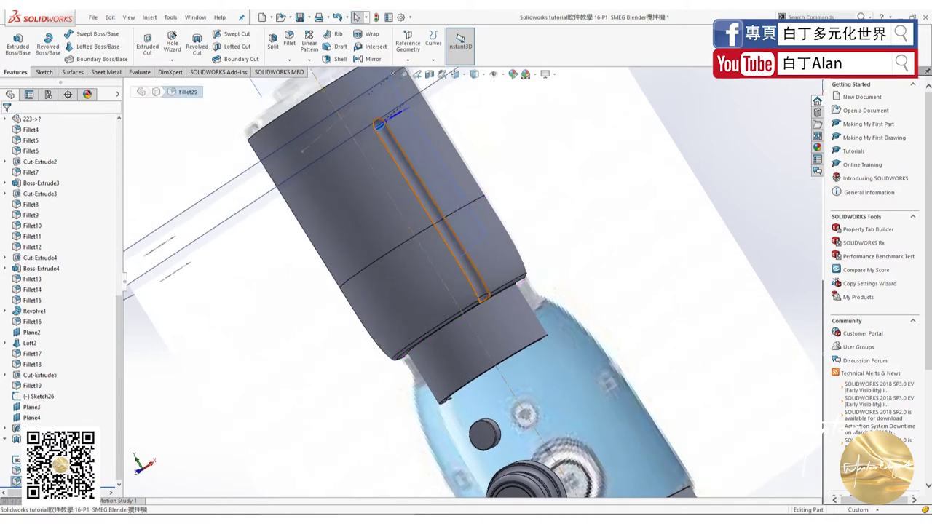
pyautogui.click(378, 126)
pyautogui.click(378, 125)
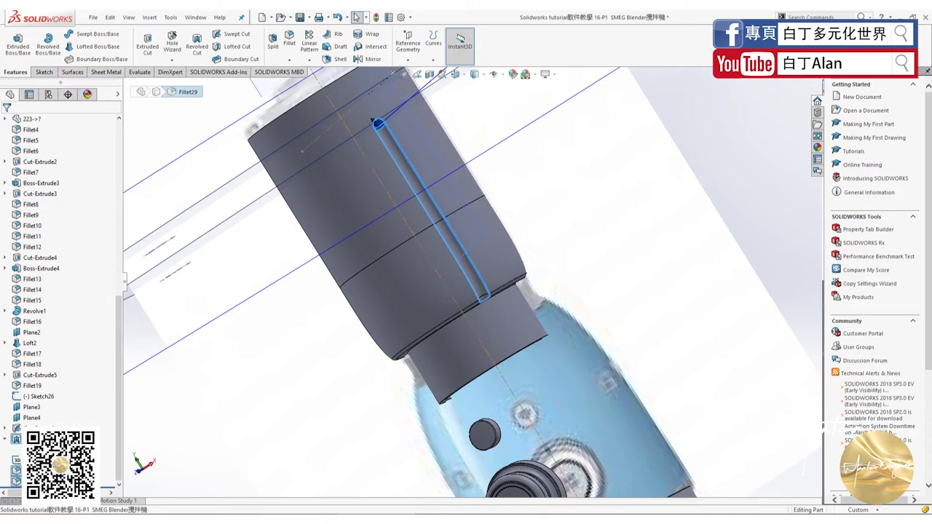
pyautogui.click(374, 124)
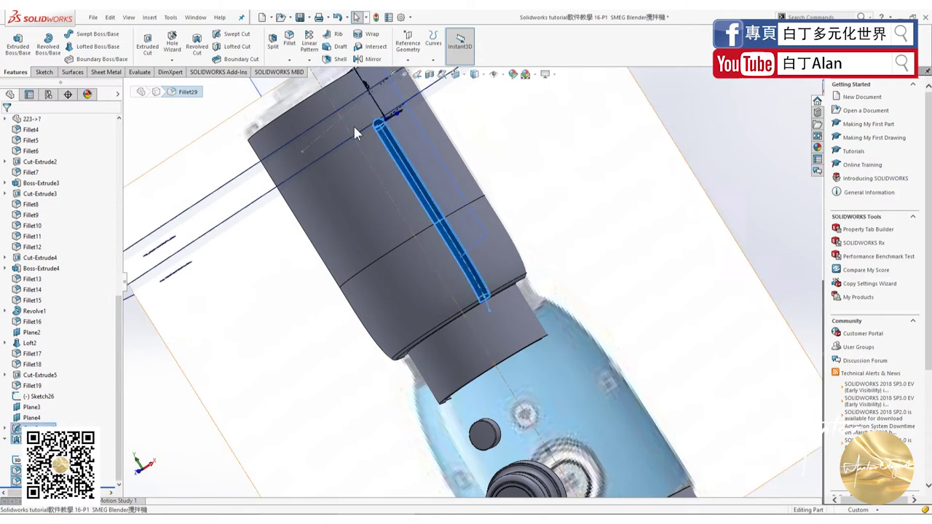
pyautogui.click(312, 62)
# Start a circular pattern with the 3DSketch2 line as its axis
pyautogui.click(320, 83)
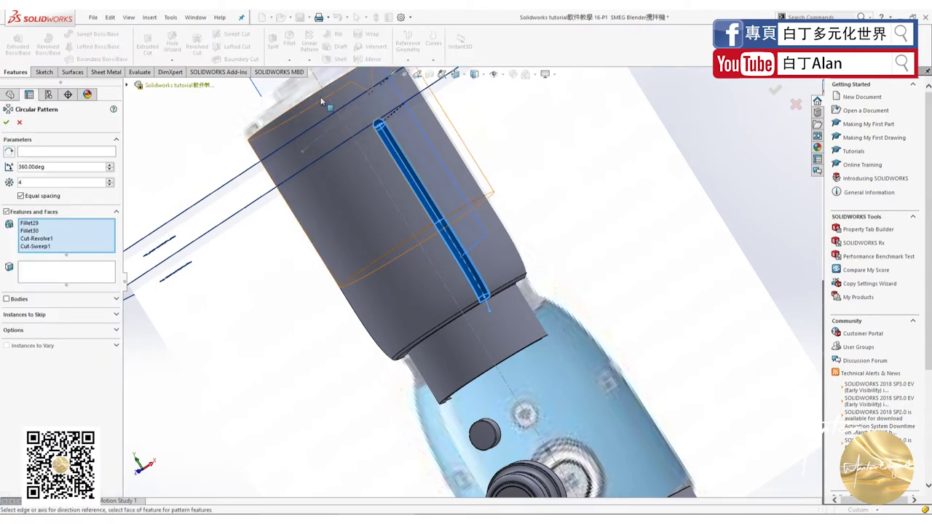
pyautogui.moveTo(326, 110)
pyautogui.mouseDown(button='middle')
pyautogui.moveTo(427, 268)
pyautogui.moveTo(425, 347)
pyautogui.mouseUp(button='middle')
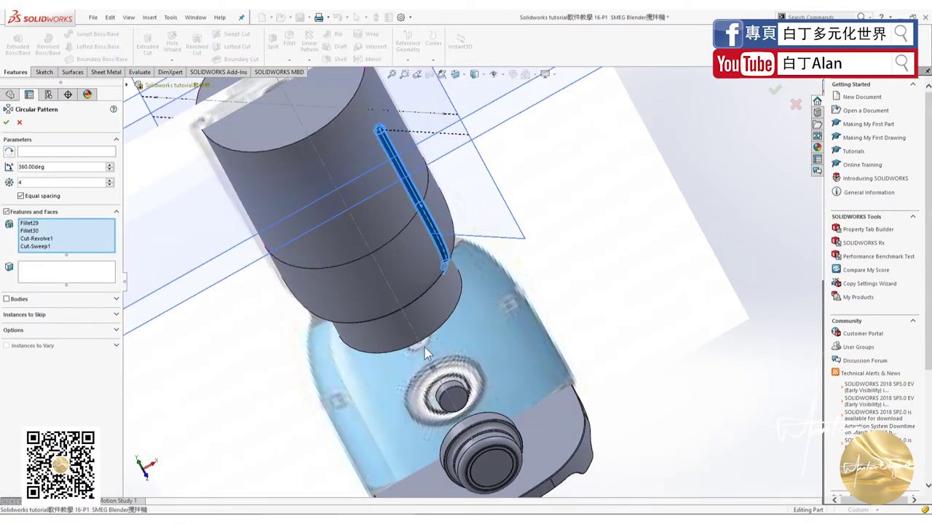
pyautogui.scroll(3, 313, 217)
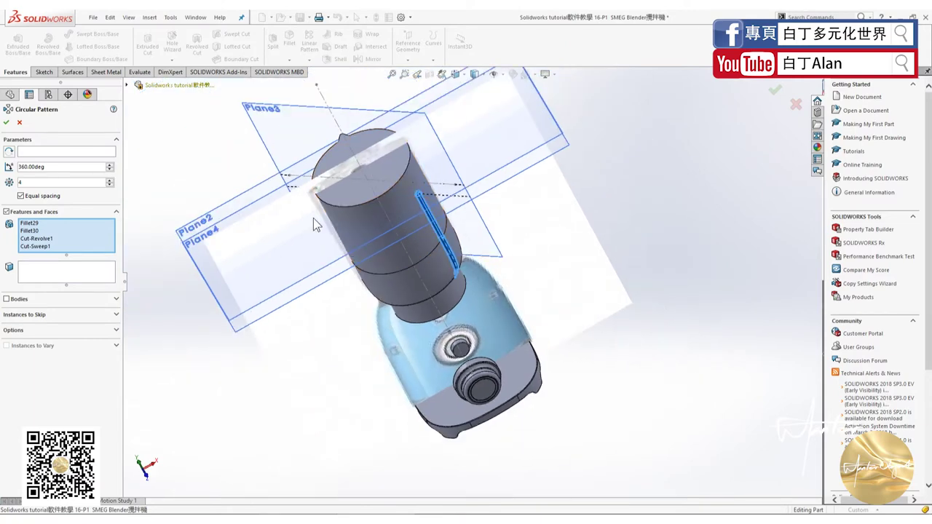
pyautogui.click(72, 151)
pyautogui.click(325, 102)
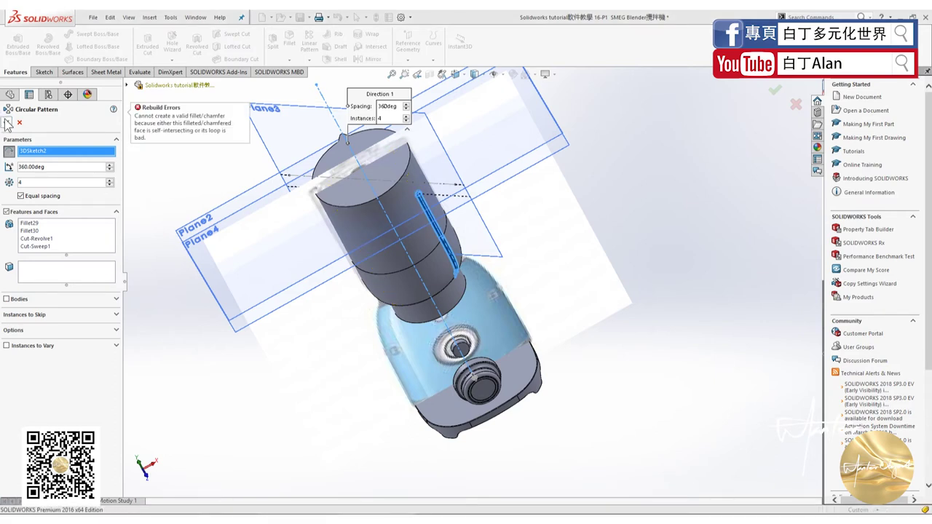
# Clear the pattern's feature list and expand the part's full feature tree
pyautogui.click(44, 230)
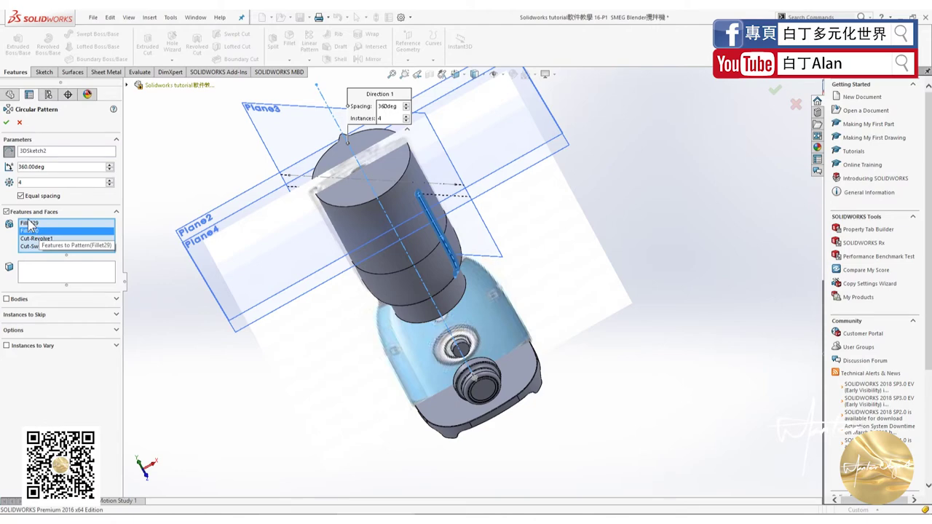
pyautogui.rightClick(31, 230)
pyautogui.click(52, 230)
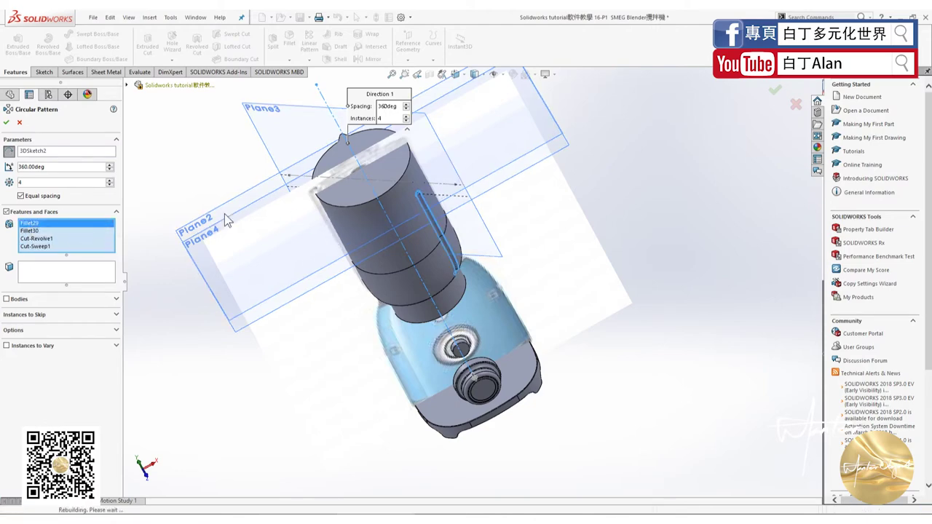
pyautogui.scroll(5, 456, 245)
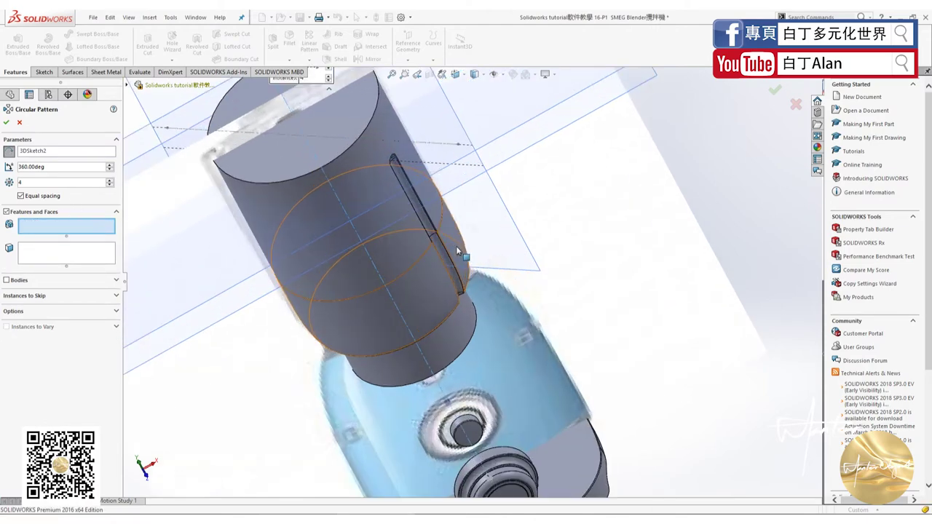
pyautogui.moveTo(456, 245)
pyautogui.mouseDown(button='middle')
pyautogui.moveTo(497, 306)
pyautogui.moveTo(403, 270)
pyautogui.mouseUp(button='middle')
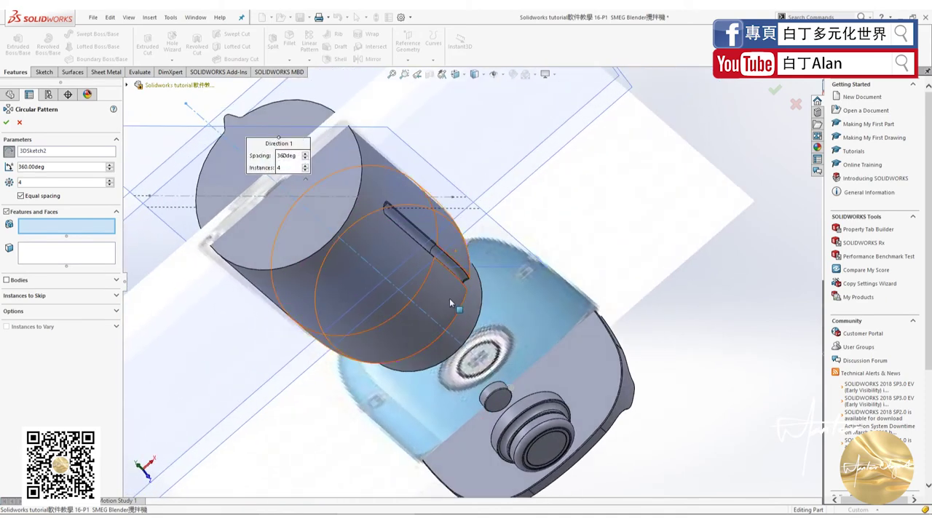
pyautogui.scroll(3, 403, 265)
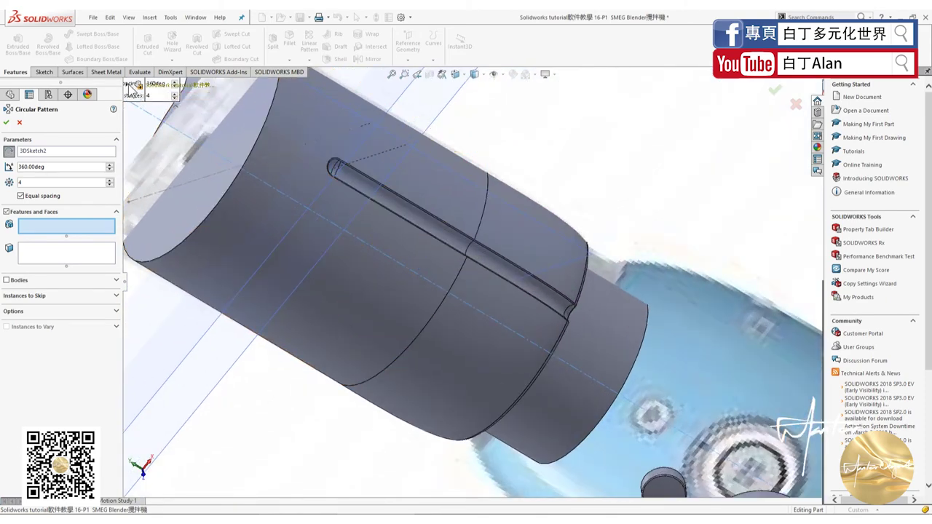
pyautogui.click(132, 87)
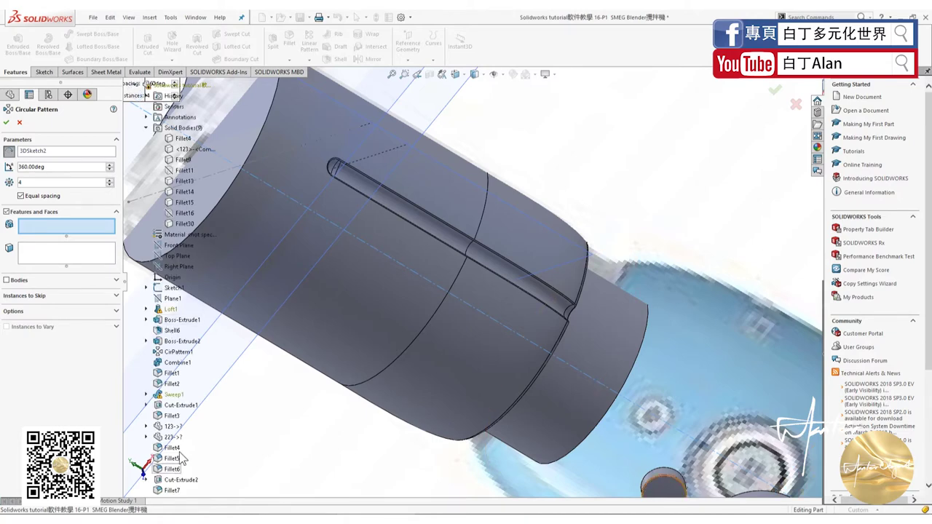
# Add Cut-Sweep1, Cut-Revolve1 and Fillet29 to the features to pattern
pyautogui.click(147, 395)
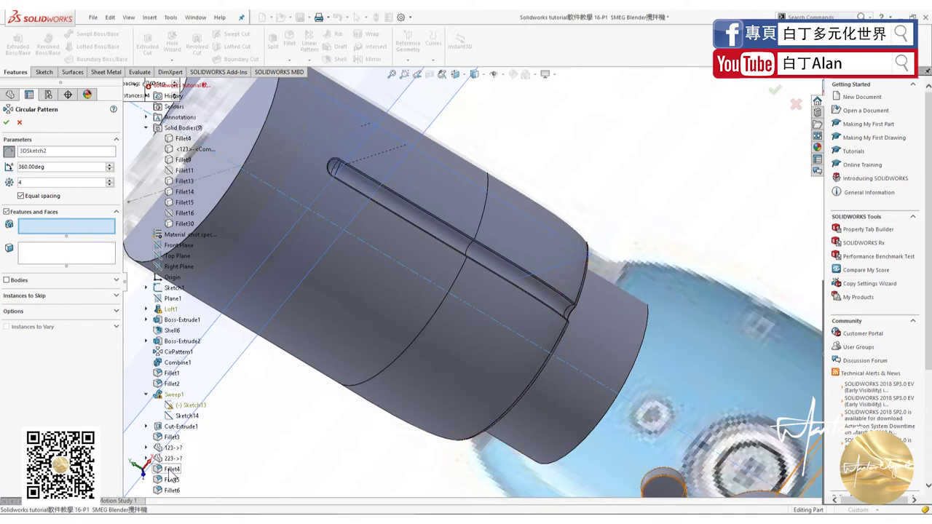
pyautogui.scroll(-5, 172, 474)
pyautogui.scroll(-5, 173, 474)
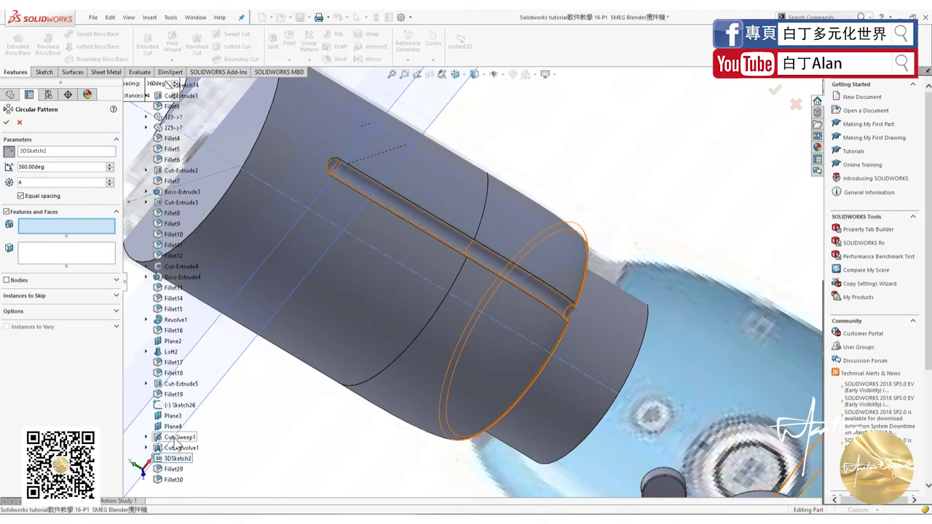
pyautogui.click(176, 437)
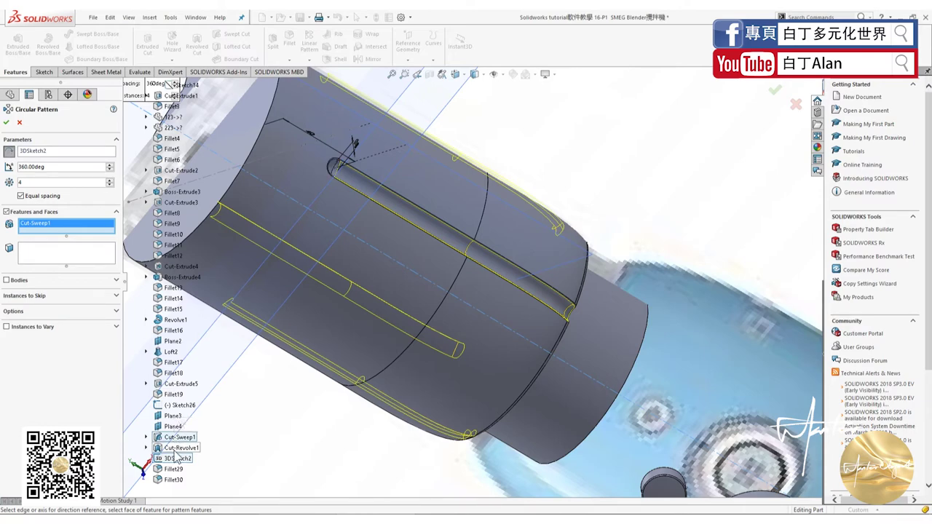
pyautogui.click(181, 447)
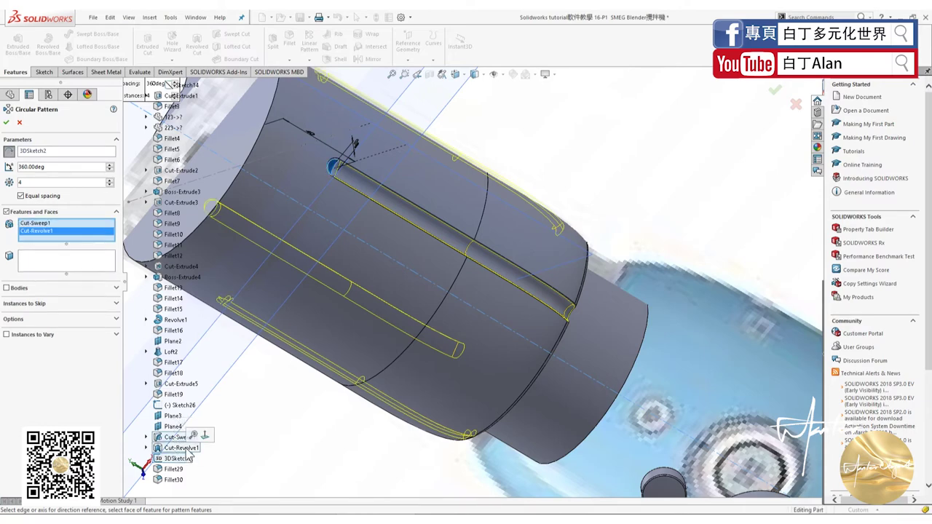
pyautogui.click(167, 471)
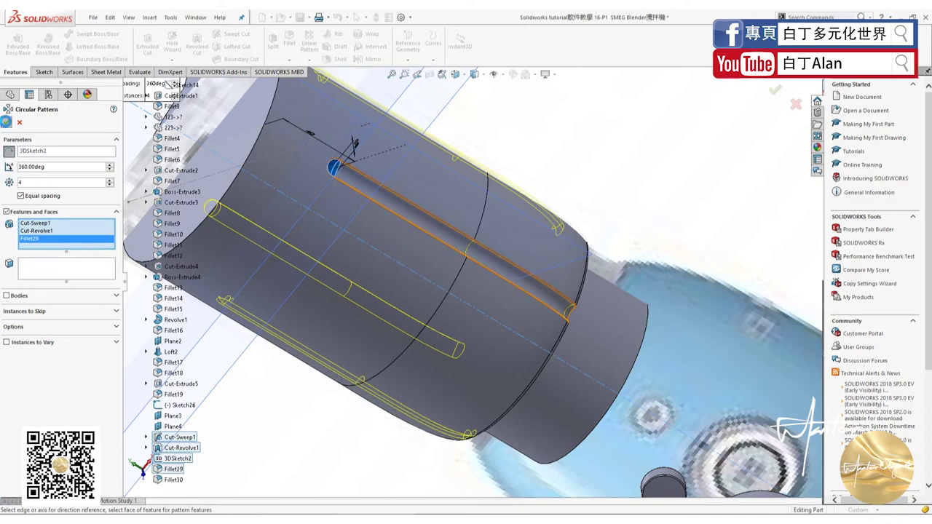
# Remove Fillet29 after the rebuild error and confirm the circular pattern
pyautogui.click(6, 121)
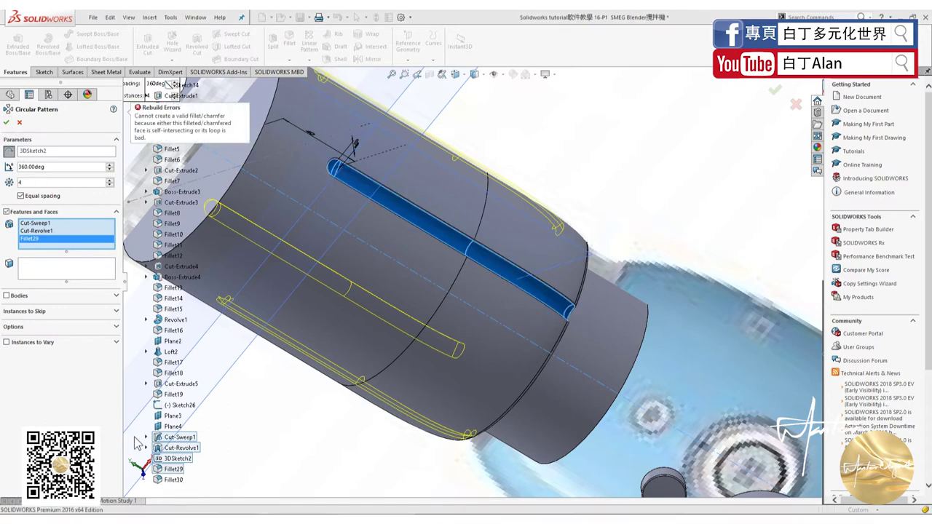
pyautogui.rightClick(41, 239)
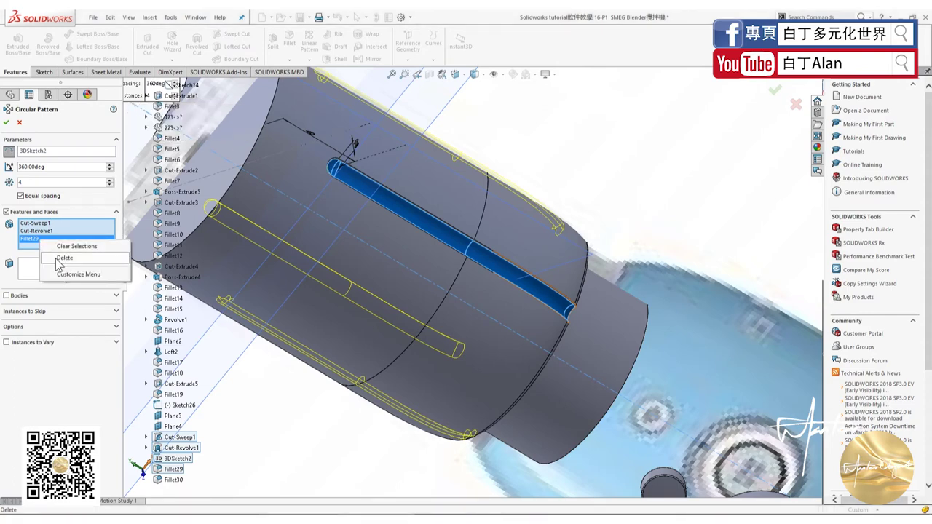
pyautogui.click(65, 257)
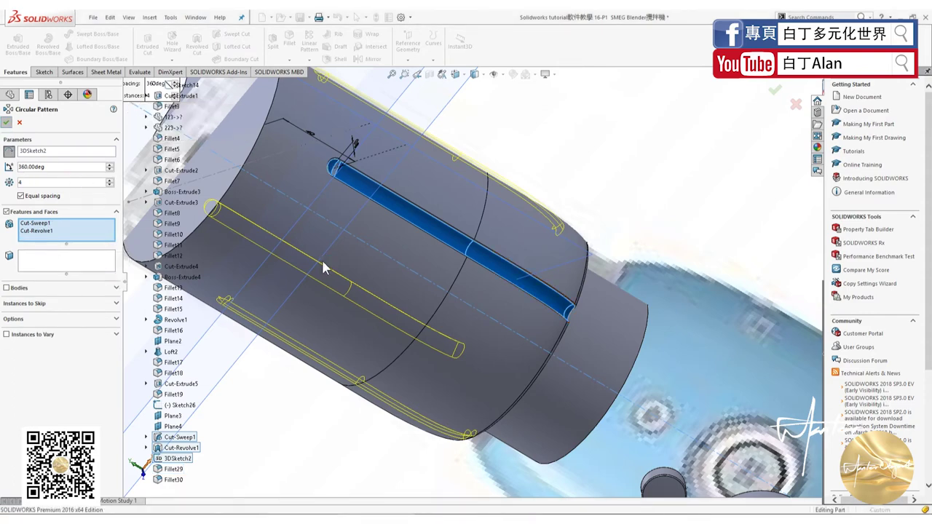
pyautogui.press('Return')
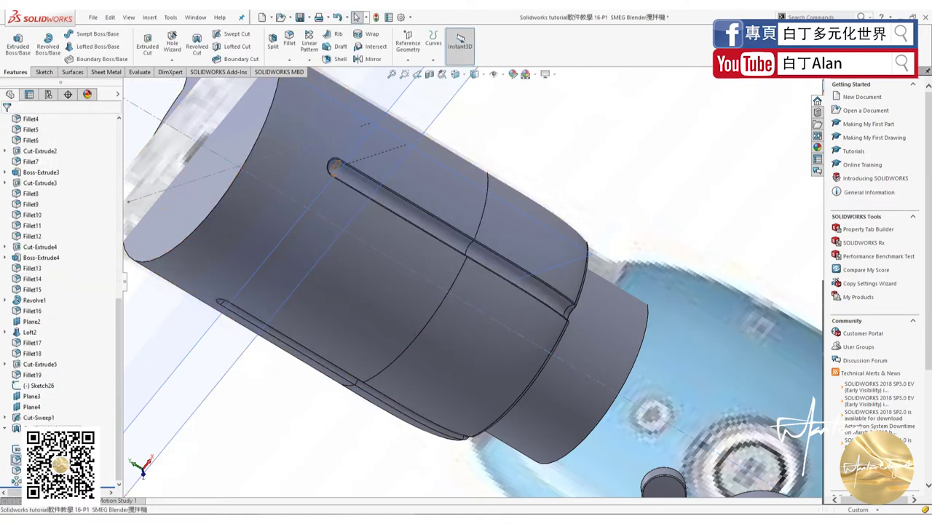
pyautogui.click(335, 167)
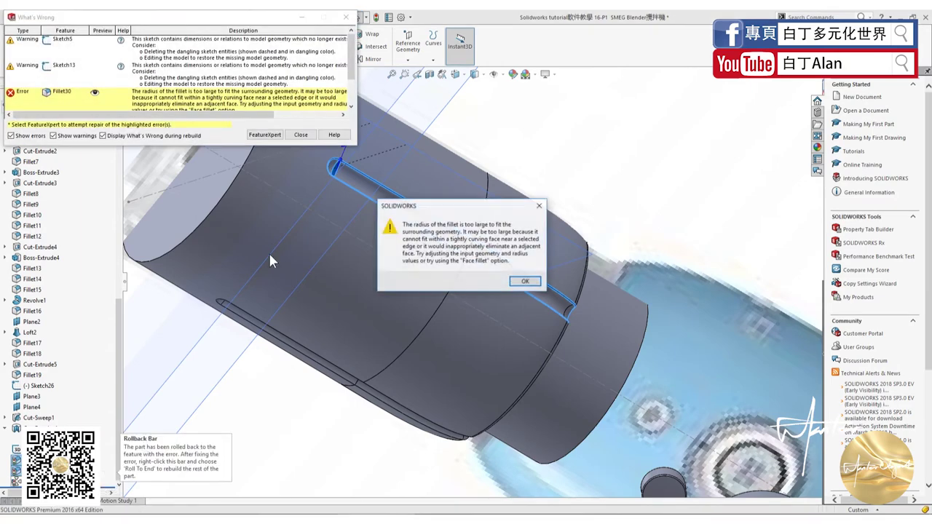
pyautogui.click(514, 286)
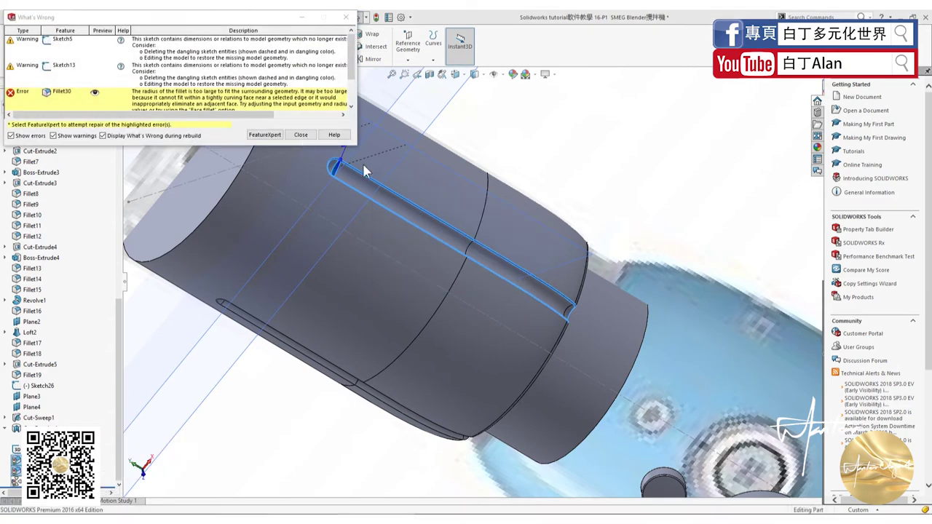
pyautogui.click(300, 134)
pyautogui.press('Escape')
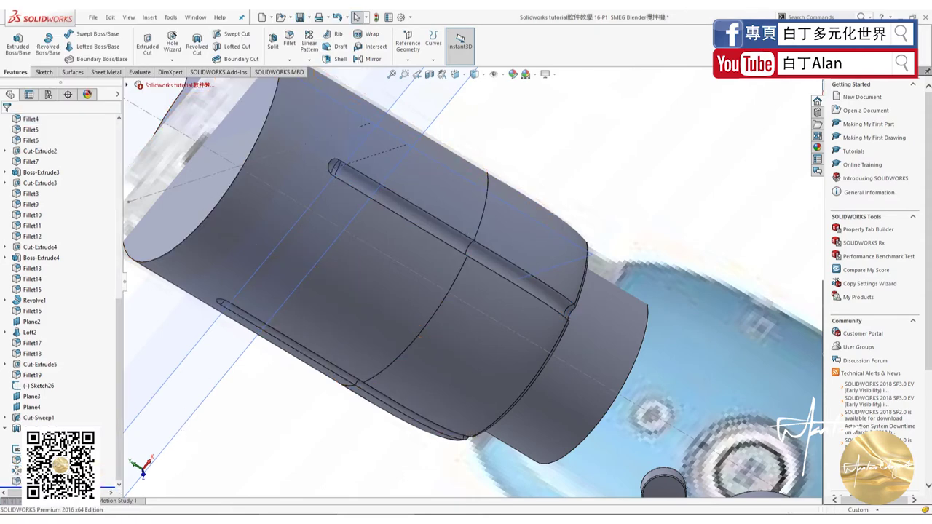
pyautogui.rightClick(31, 276)
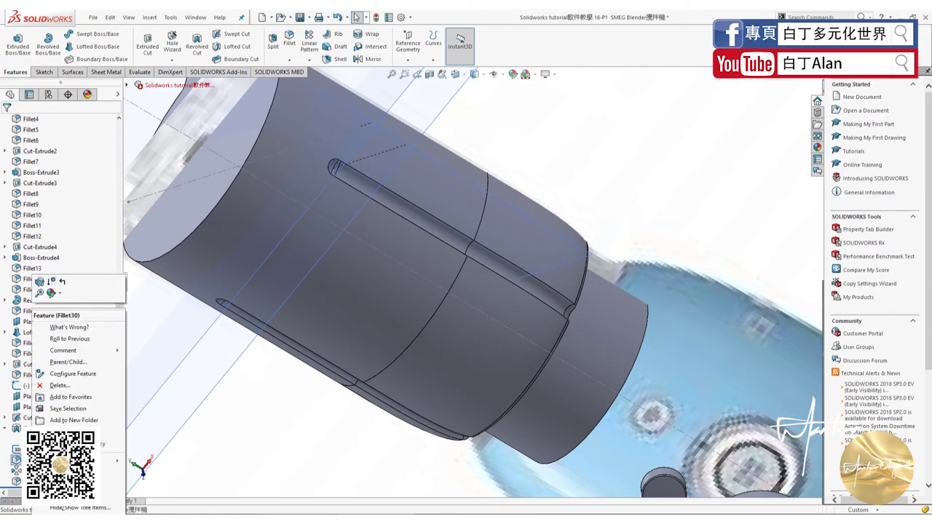
pyautogui.press('Escape')
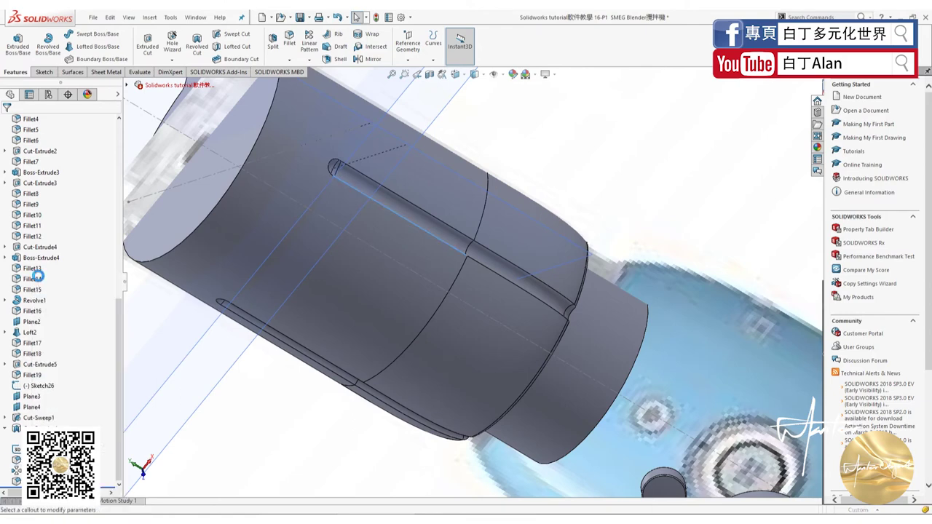
pyautogui.click(378, 195)
pyautogui.click(395, 119)
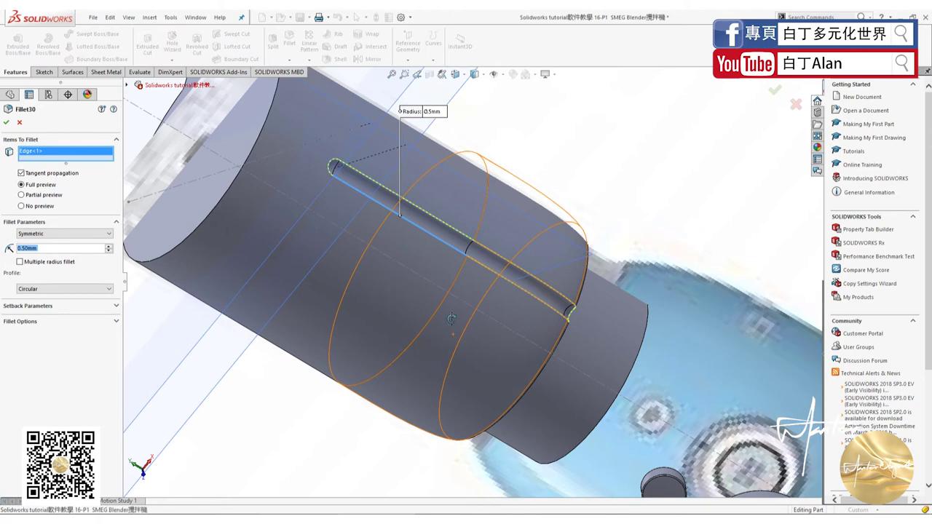
pyautogui.moveTo(453, 336); pyautogui.dragTo(469, 303, button='middle')
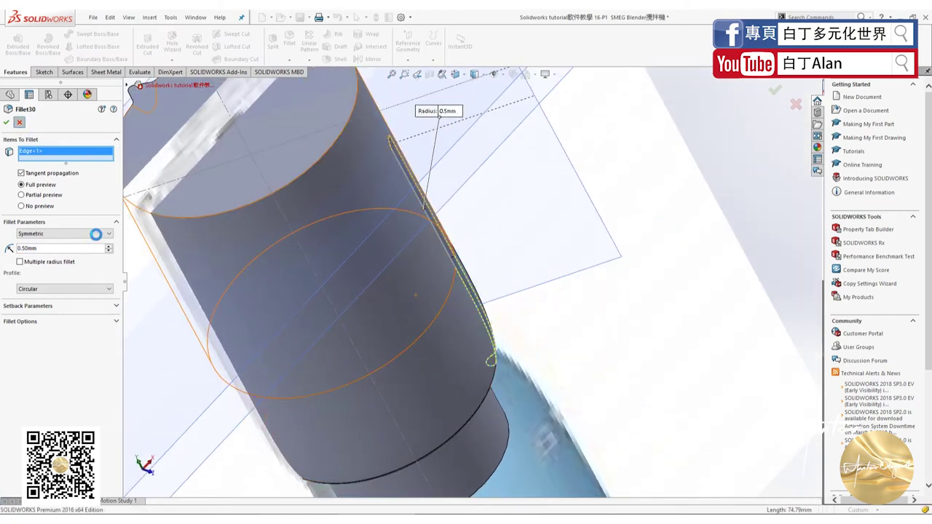
pyautogui.click(20, 123)
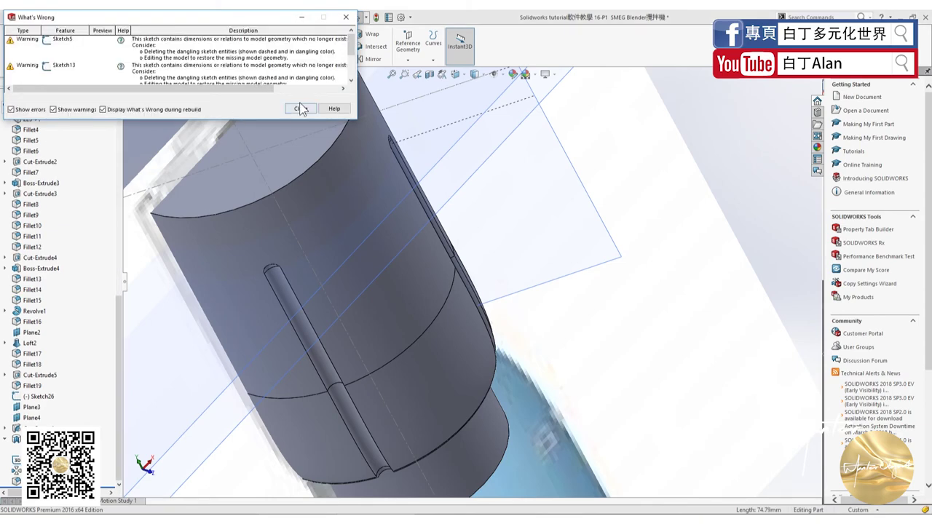
pyautogui.click(300, 108)
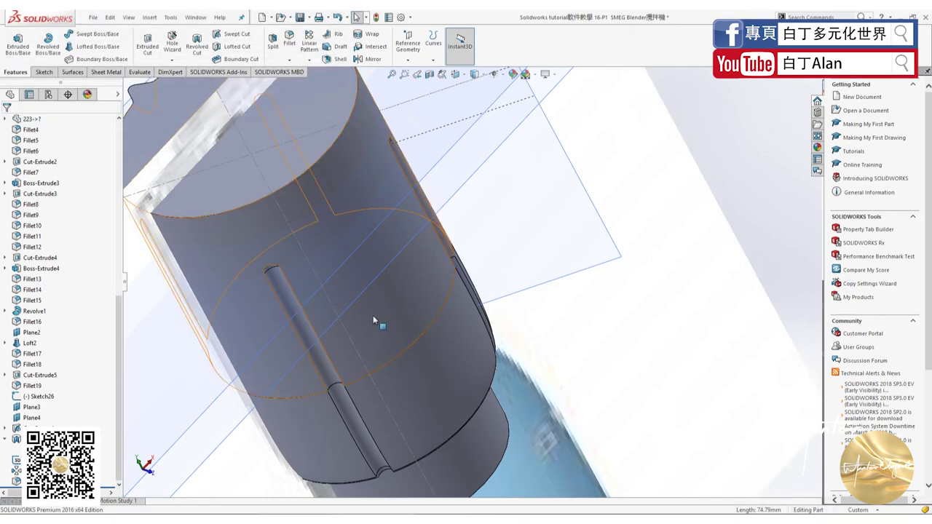
# Reorient the jug upright and open Fillet29 for editing
pyautogui.hotkey('ctrl', '7')
pyautogui.scroll(-3, 370, 294)
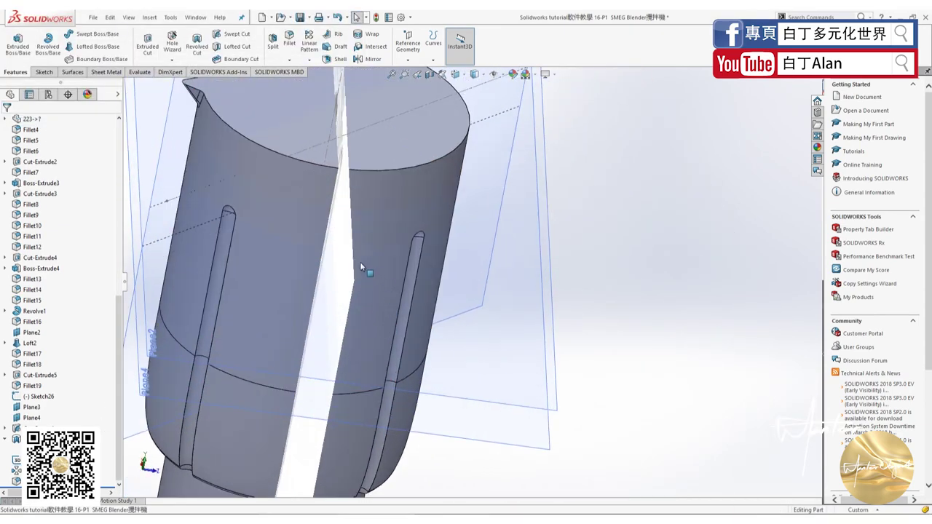
pyautogui.scroll(-3, 359, 261)
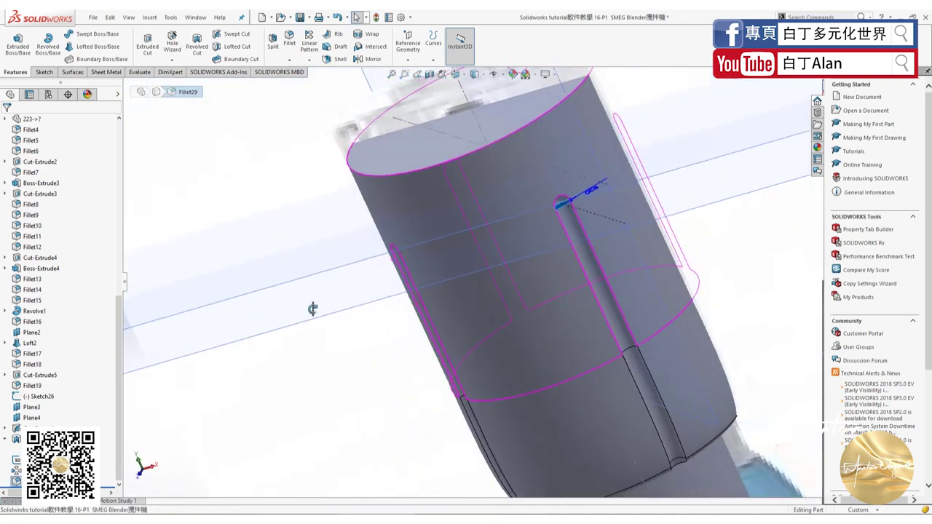
pyautogui.moveTo(390, 260); pyautogui.dragTo(312, 302, button='middle')
pyautogui.rightClick(35, 312)
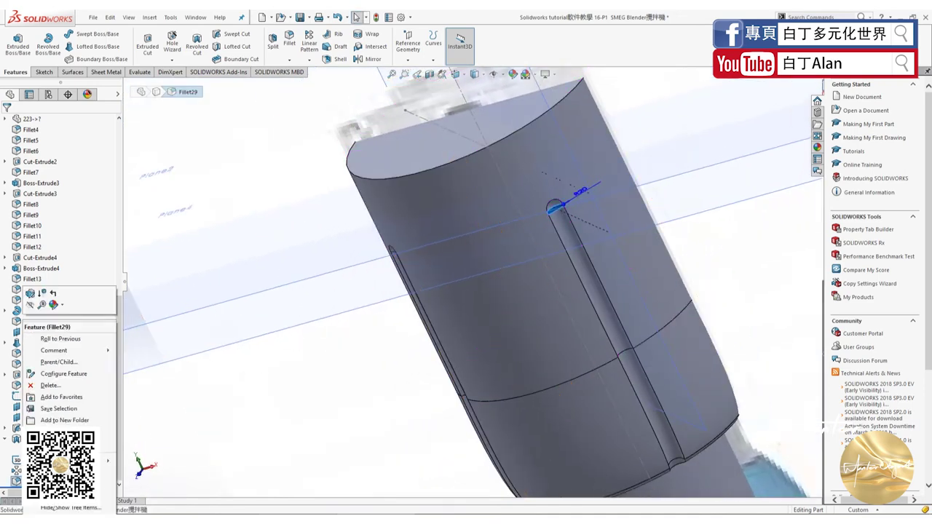
pyautogui.click(47, 314)
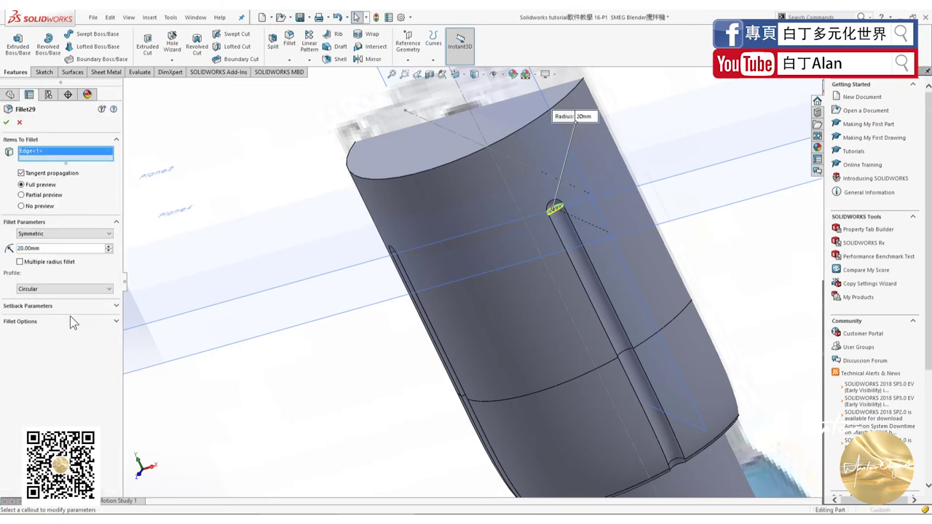
pyautogui.moveTo(524, 210)
pyautogui.mouseDown(button='middle')
pyautogui.moveTo(539, 236)
pyautogui.moveTo(524, 240)
pyautogui.mouseUp(button='middle')
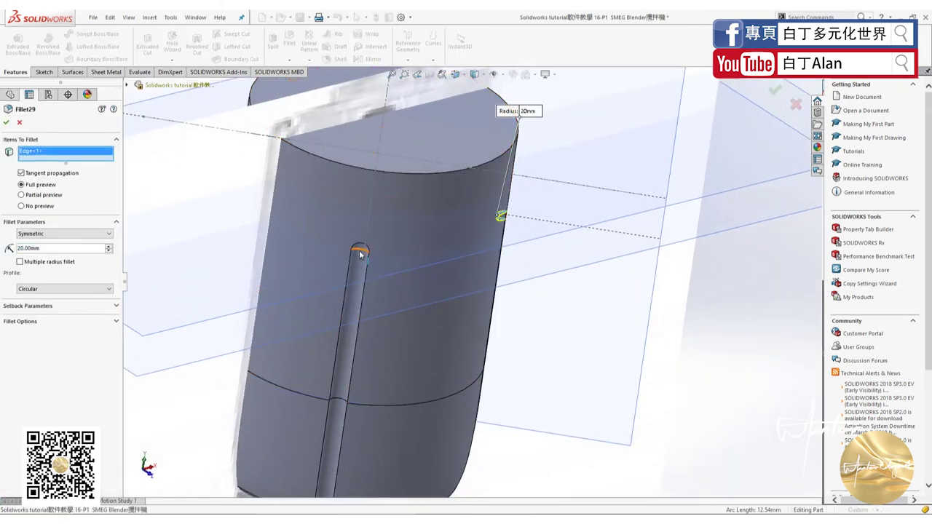
# Add three more groove-end edges to Fillet29 and apply it at 20 mm
pyautogui.click(357, 254)
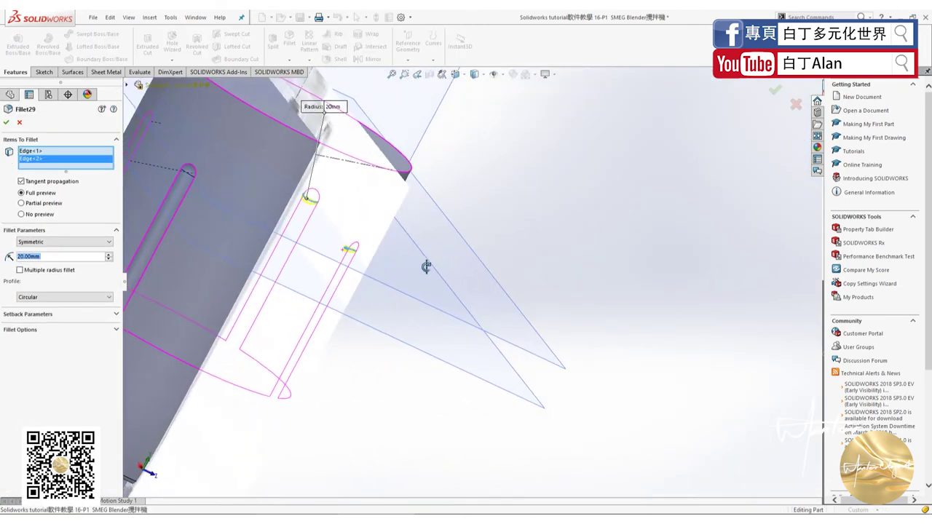
pyautogui.moveTo(357, 253); pyautogui.dragTo(233, 198, button='middle')
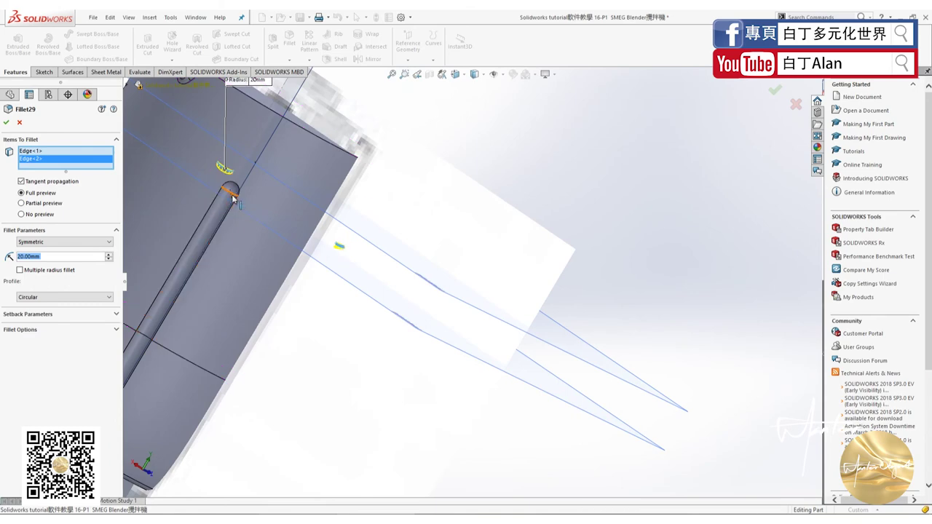
pyautogui.click(231, 195)
pyautogui.moveTo(323, 243)
pyautogui.mouseDown(button='middle')
pyautogui.moveTo(359, 214)
pyautogui.moveTo(291, 211)
pyautogui.mouseUp(button='middle')
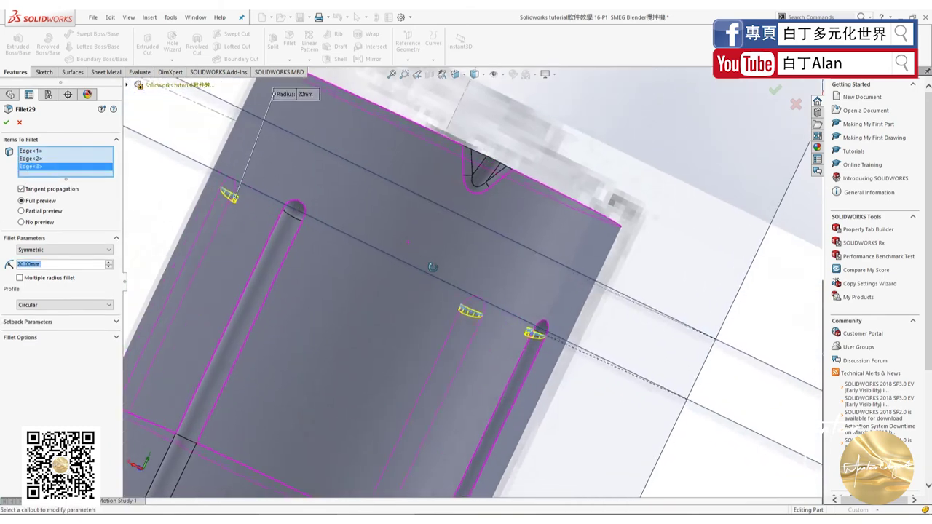
pyautogui.click(292, 211)
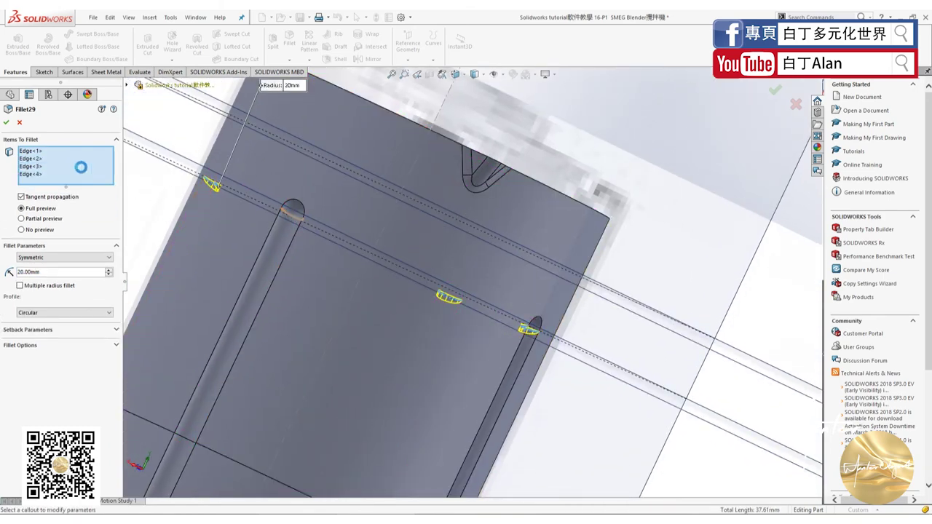
pyautogui.click(7, 120)
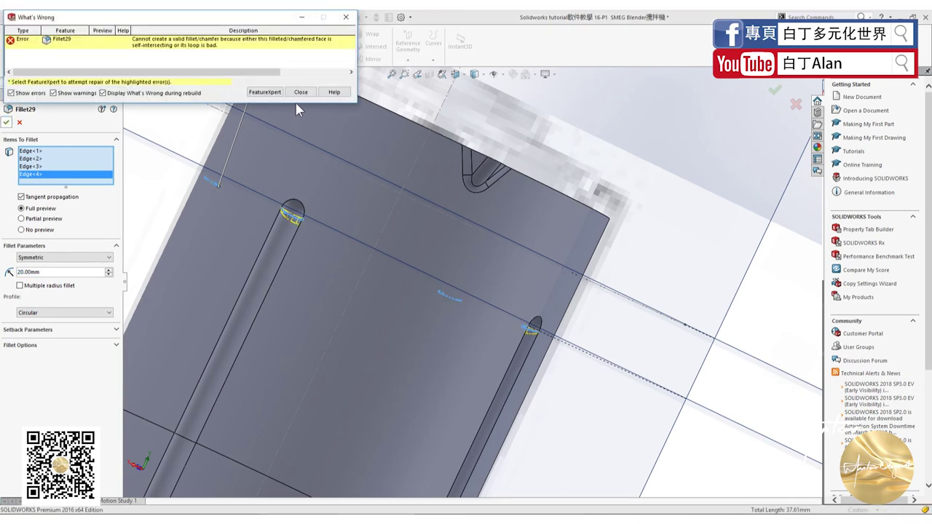
# After the fillet error, drop the failing edge and reapply Fillet29
pyautogui.click(300, 91)
pyautogui.click(300, 234)
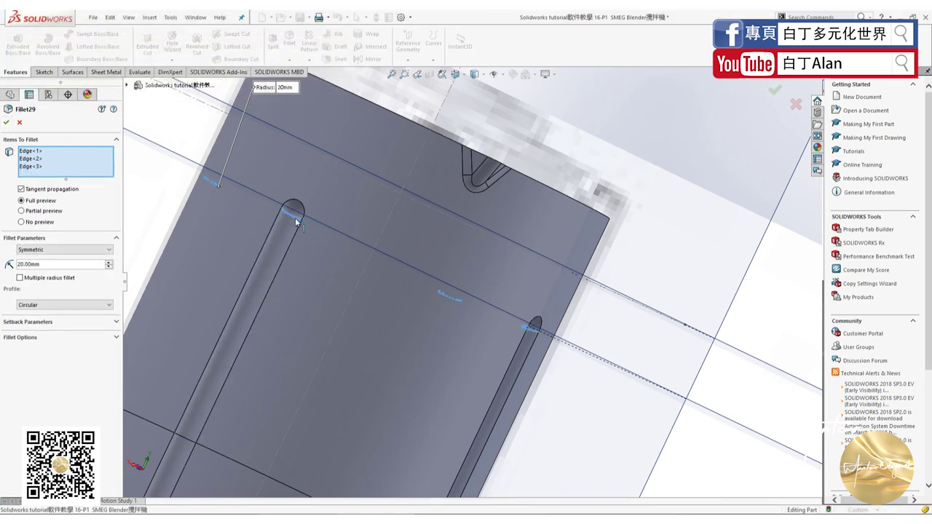
pyautogui.click(7, 122)
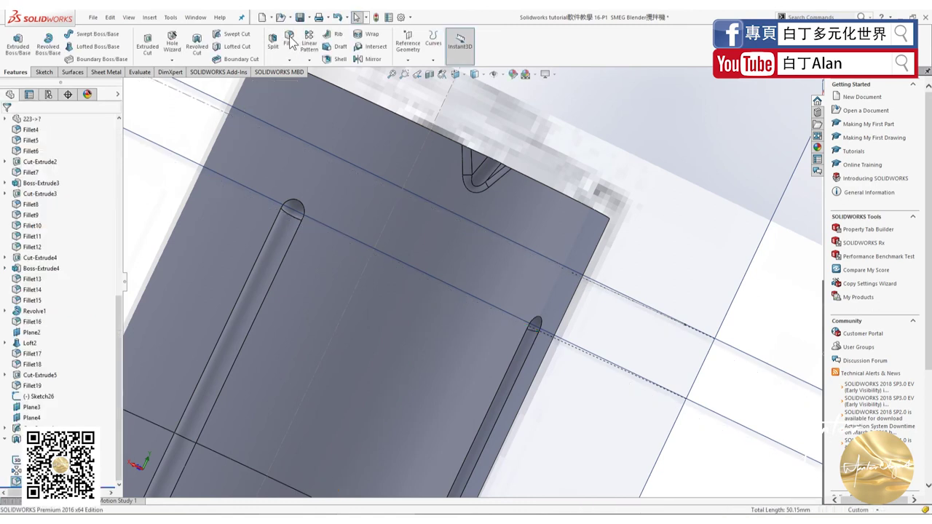
# Fillet two more groove ends, using 15 mm where 20 mm fails
pyautogui.click(292, 213)
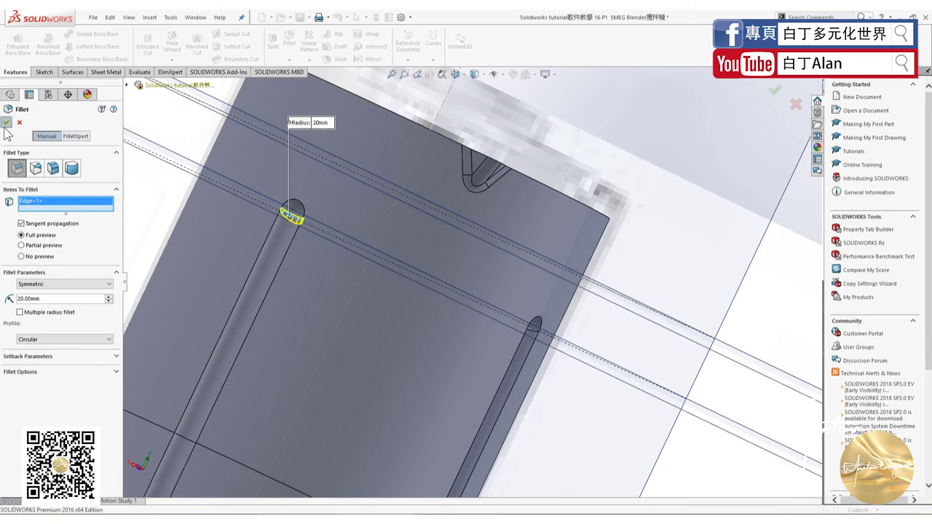
pyautogui.click(6, 123)
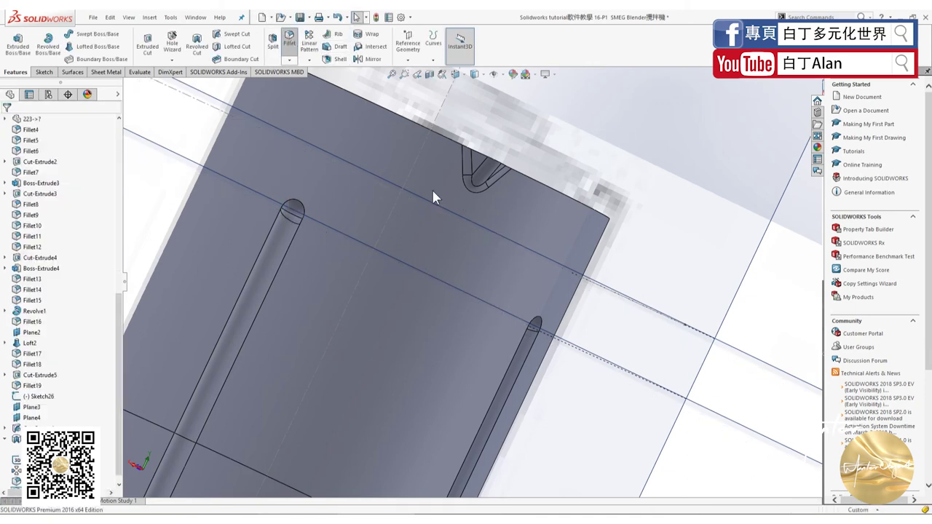
pyautogui.click(531, 329)
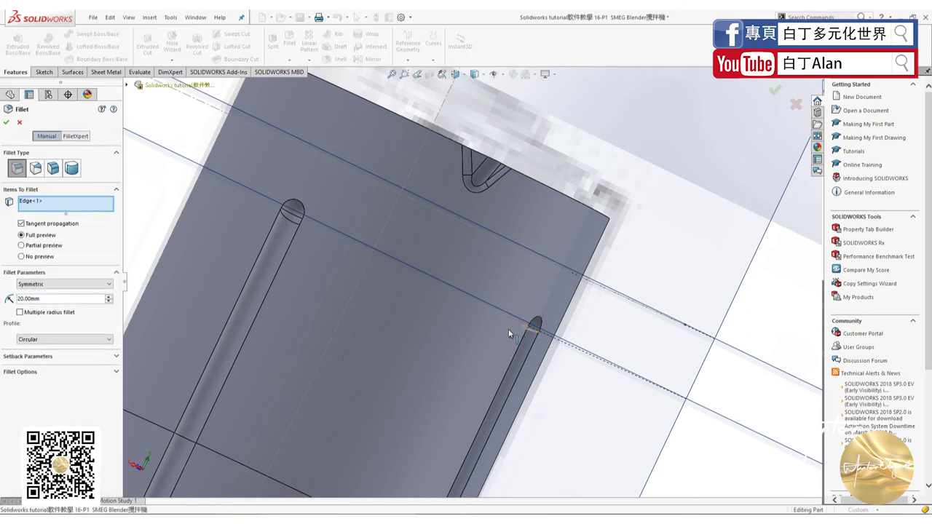
pyautogui.click(7, 123)
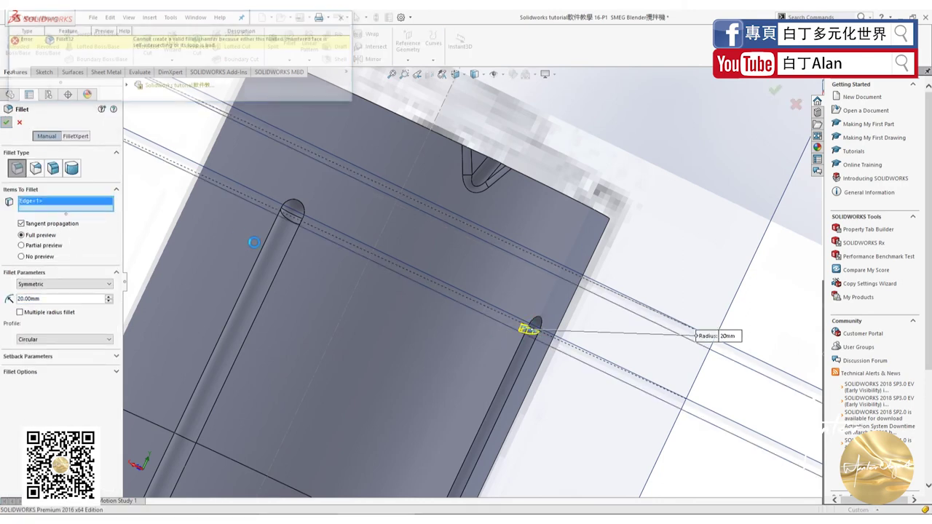
pyautogui.click(311, 94)
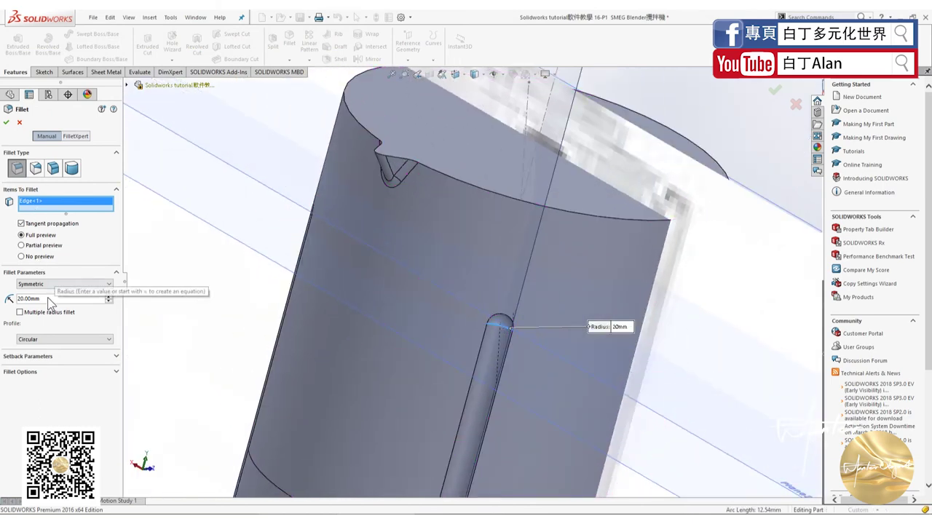
pyautogui.doubleClick(29, 298)
pyautogui.write('15')
pyautogui.press('Return')
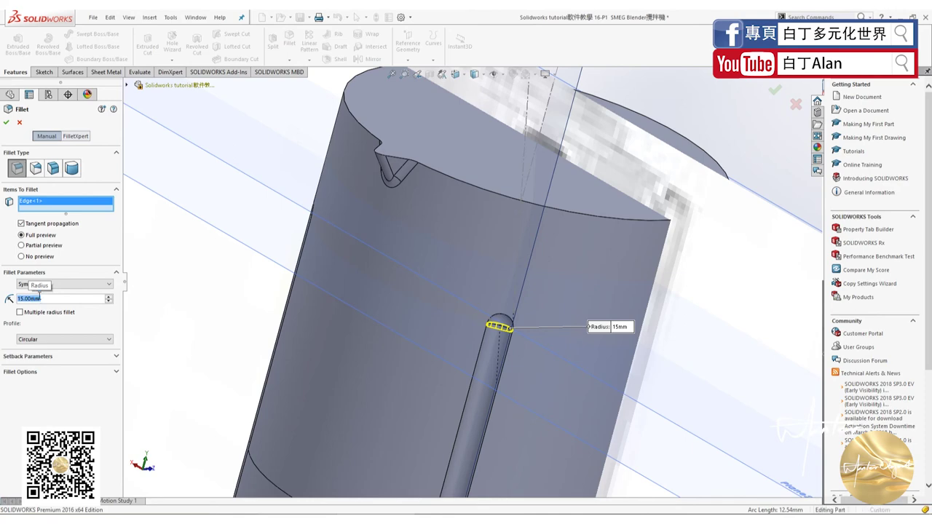
pyautogui.press('Return')
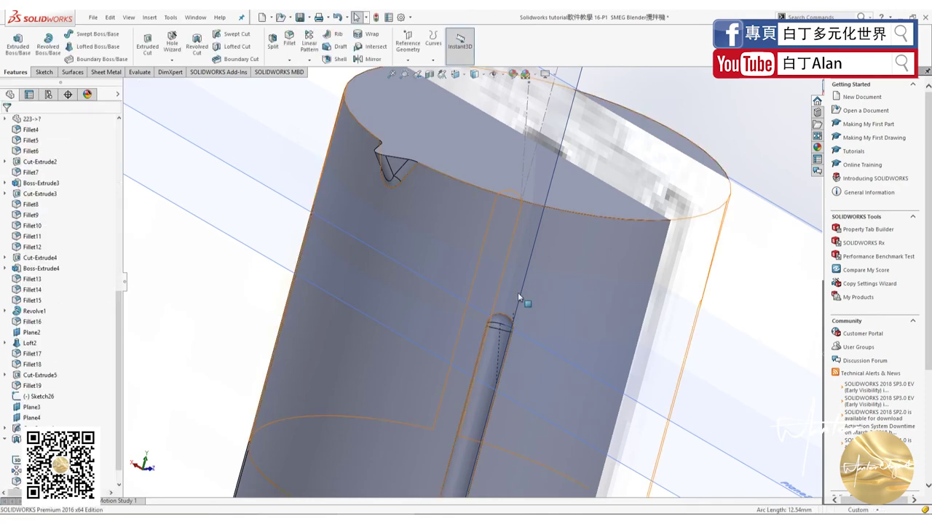
# Fillet the left groove's end edge with a new fillet feature
pyautogui.moveTo(517, 292)
pyautogui.mouseDown(button='middle')
pyautogui.moveTo(571, 310)
pyautogui.moveTo(636, 267)
pyautogui.mouseUp(button='middle')
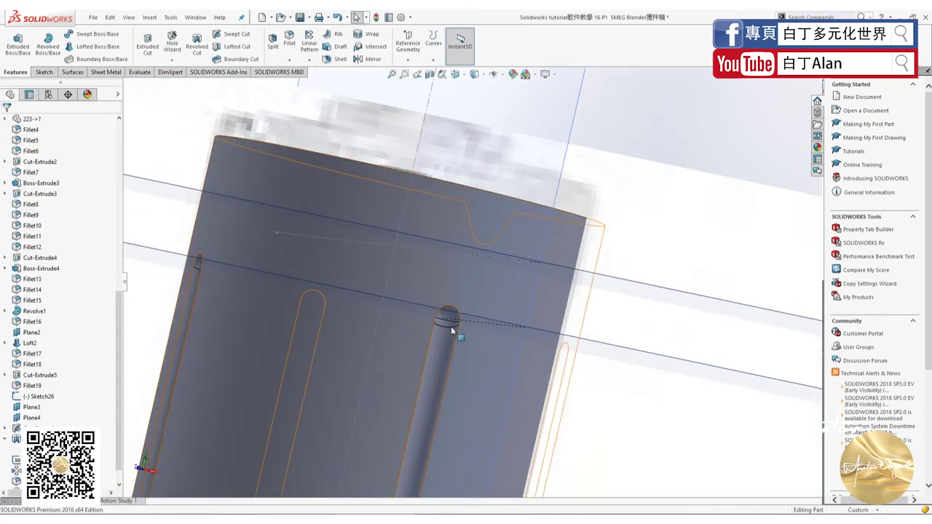
pyautogui.scroll(-3, 451, 326)
pyautogui.click(289, 40)
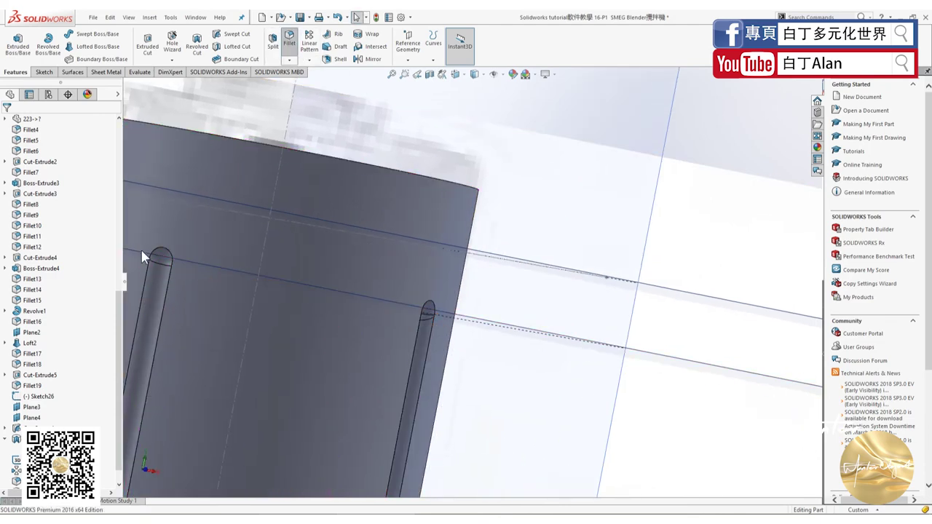
pyautogui.click(161, 267)
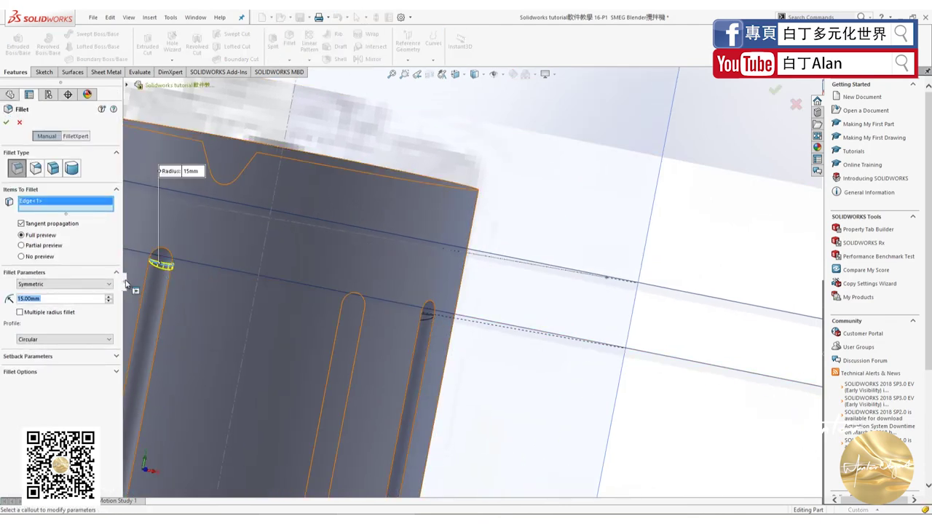
pyautogui.click(8, 121)
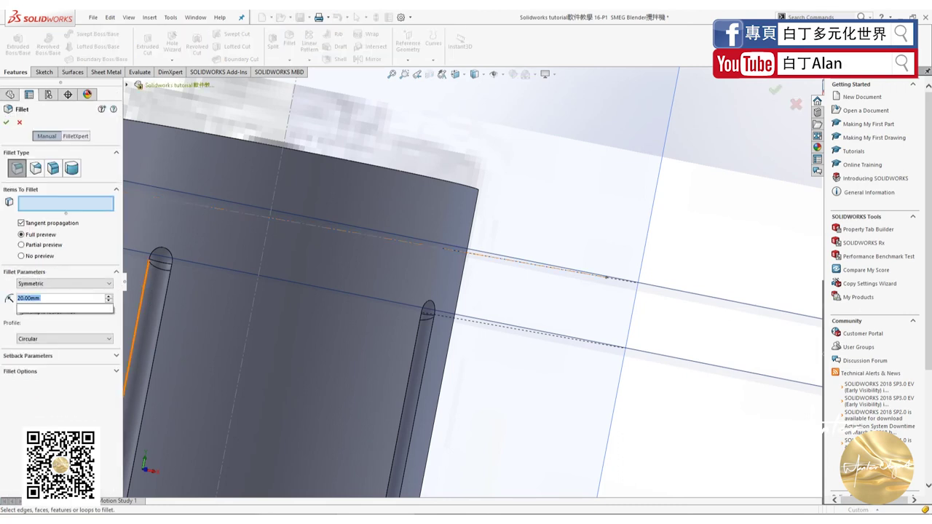
# Fillet the four outline edges of both grooves with a 0.5 mm radius
pyautogui.click(145, 290)
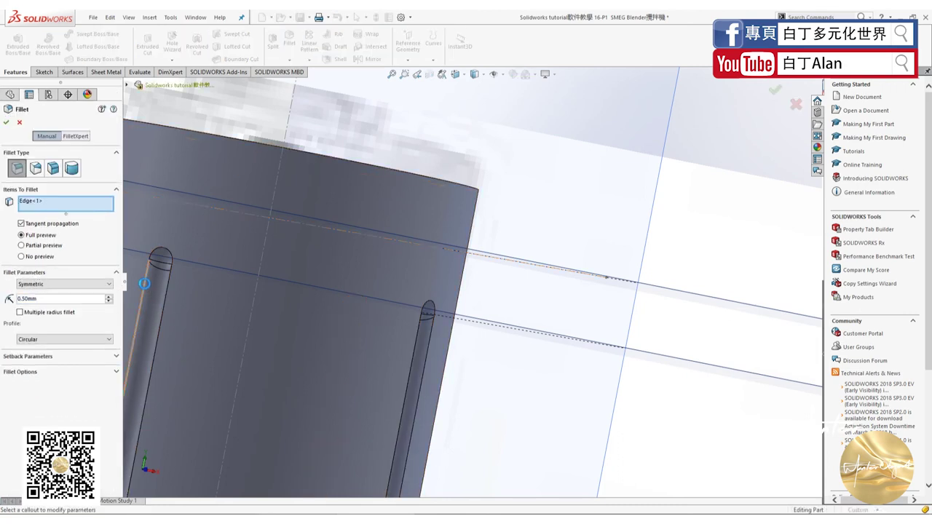
pyautogui.moveTo(310, 319); pyautogui.dragTo(390, 339, button='middle')
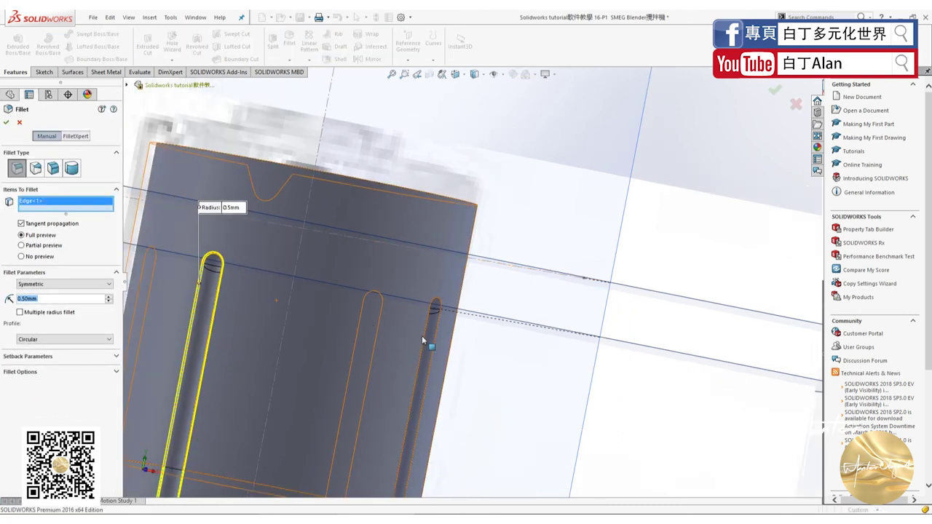
pyautogui.click(424, 337)
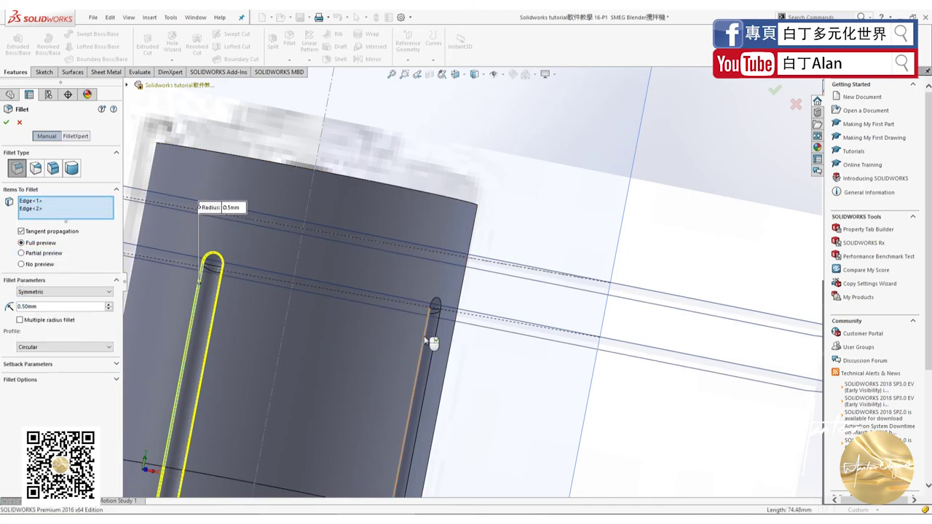
pyautogui.moveTo(426, 341)
pyautogui.mouseDown(button='middle')
pyautogui.moveTo(316, 315)
pyautogui.moveTo(432, 357)
pyautogui.moveTo(493, 322)
pyautogui.moveTo(347, 307)
pyautogui.mouseUp(button='middle')
pyautogui.click(197, 277)
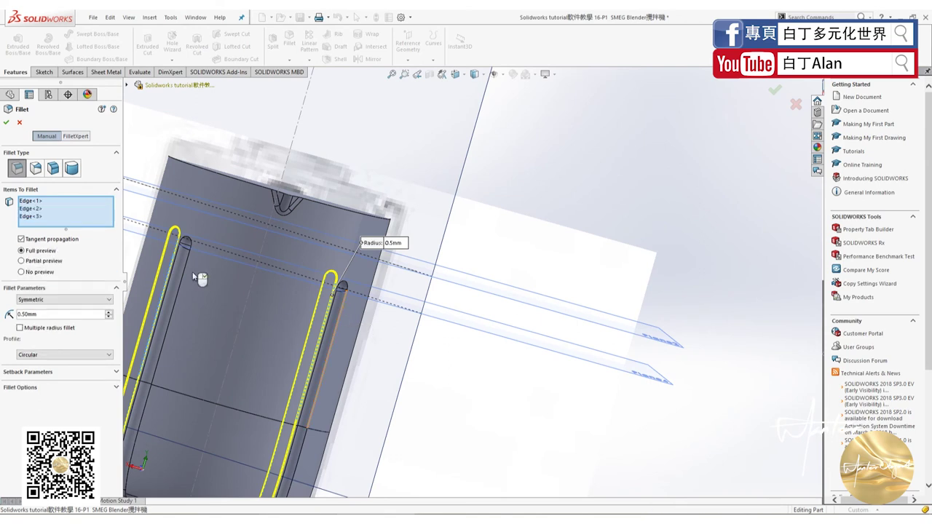
pyautogui.click(184, 266)
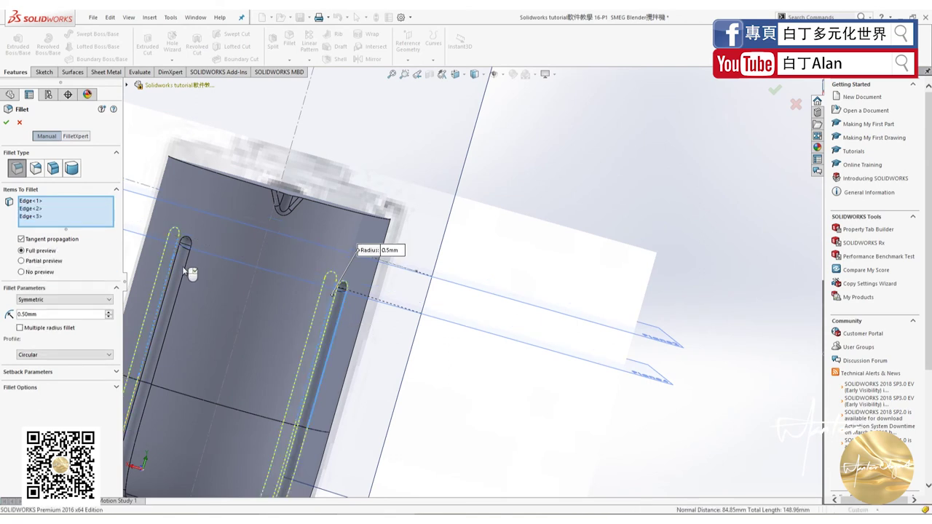
pyautogui.click(185, 267)
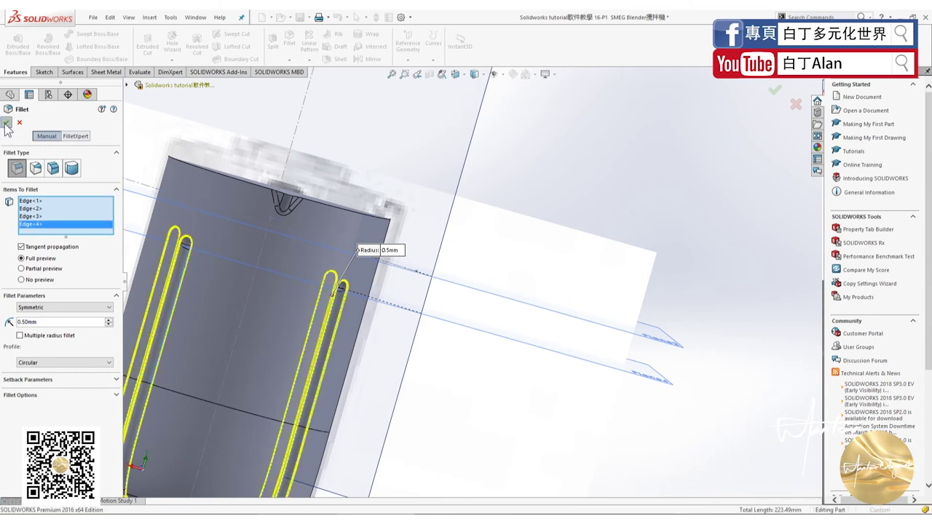
pyautogui.click(6, 124)
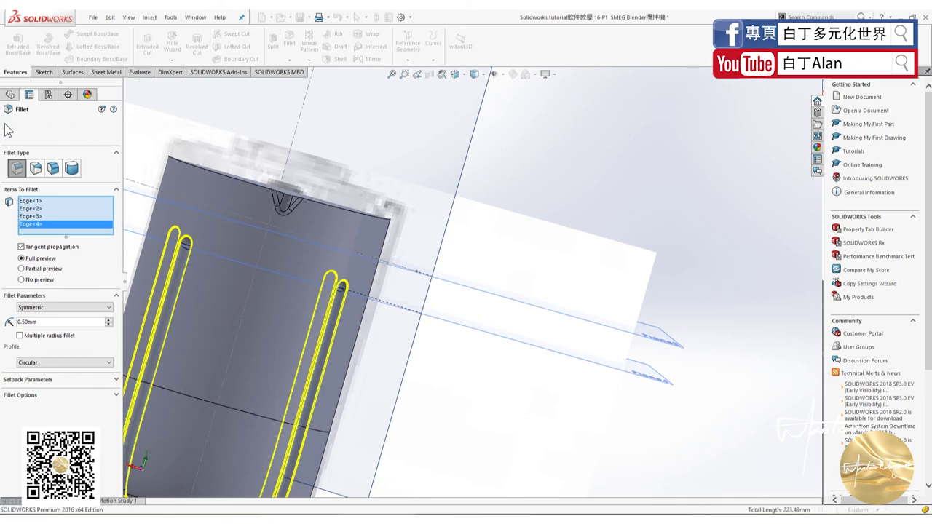
pyautogui.moveTo(258, 251); pyautogui.dragTo(235, 246, button='middle')
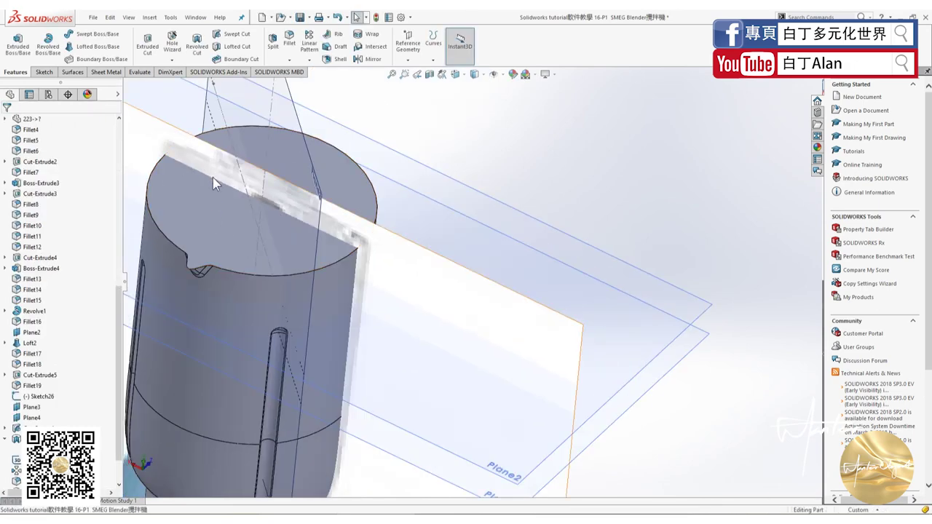
# Shell the jug with the top face removed and 5.00 mm walls
pyautogui.scroll(-3, 234, 207)
pyautogui.click(339, 60)
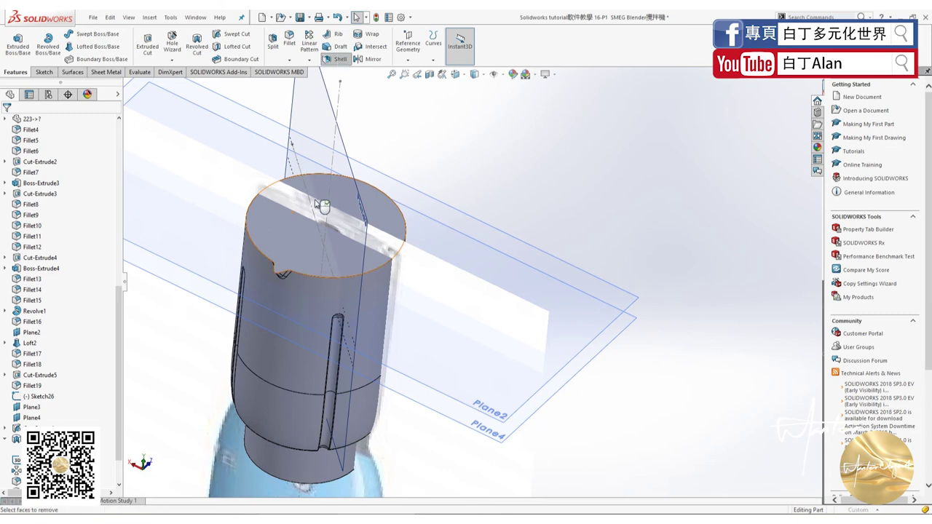
pyautogui.click(295, 231)
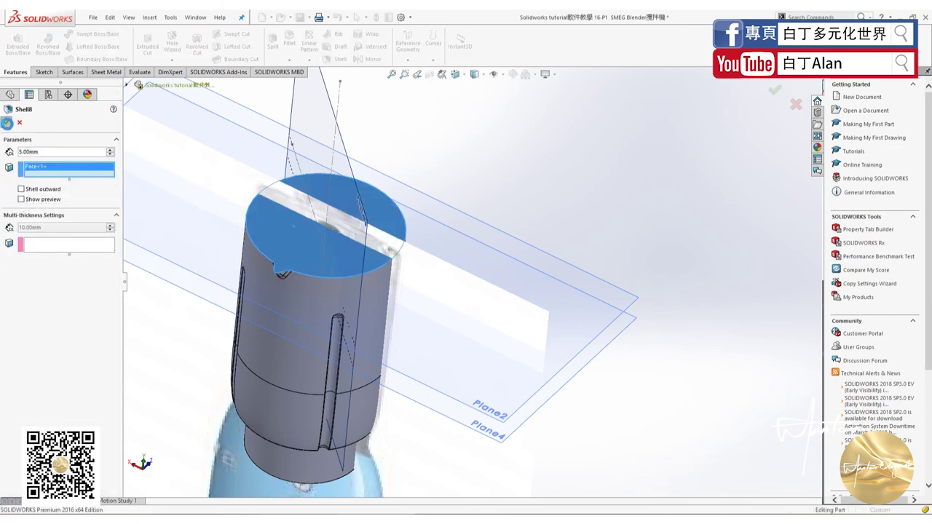
pyautogui.click(5, 125)
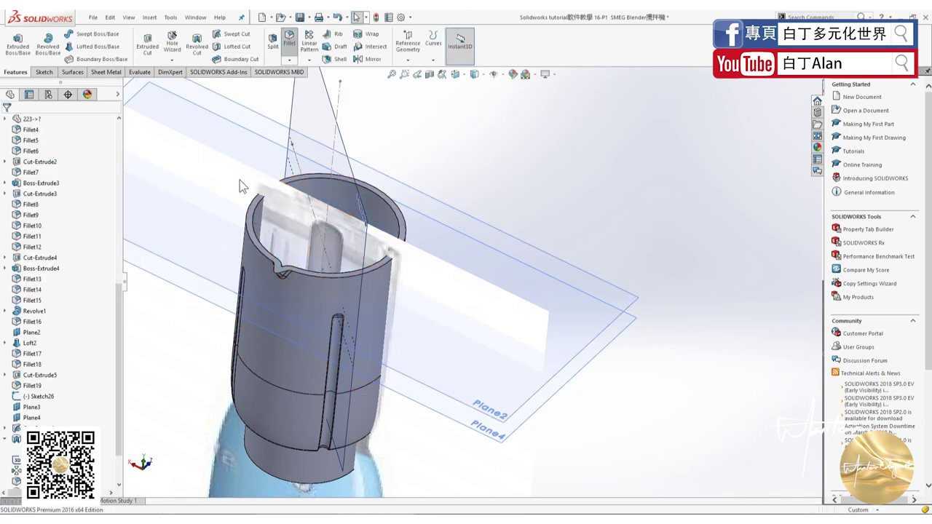
# Fillet the cup's top rim edge at 0.50 mm
pyautogui.click(255, 207)
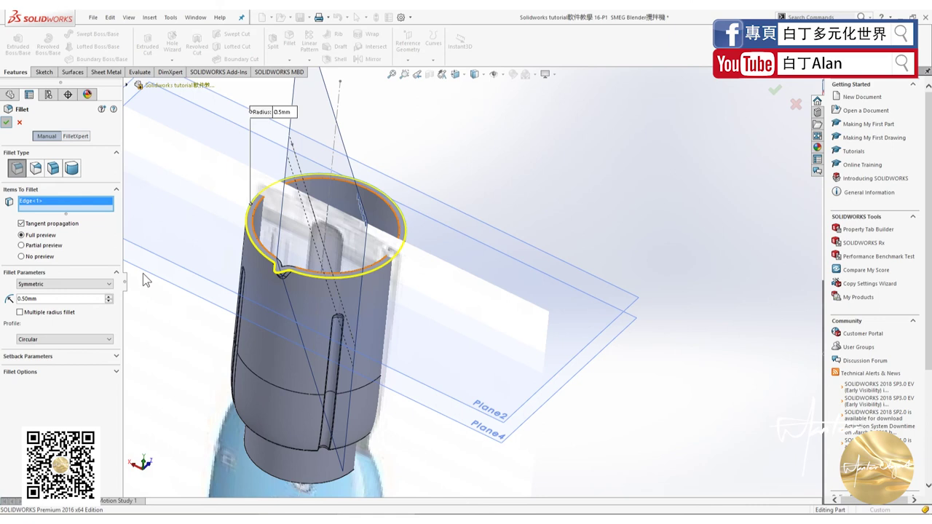
pyautogui.press('Return')
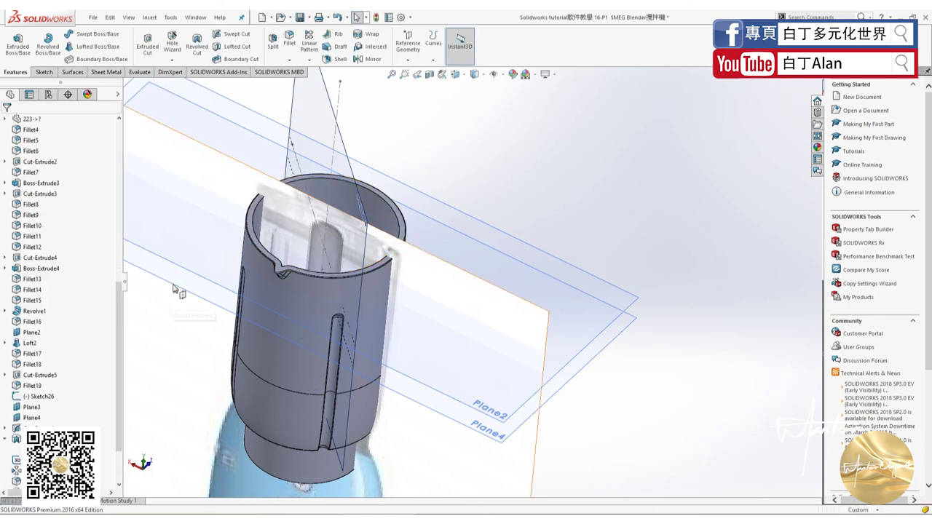
pyautogui.click(174, 254)
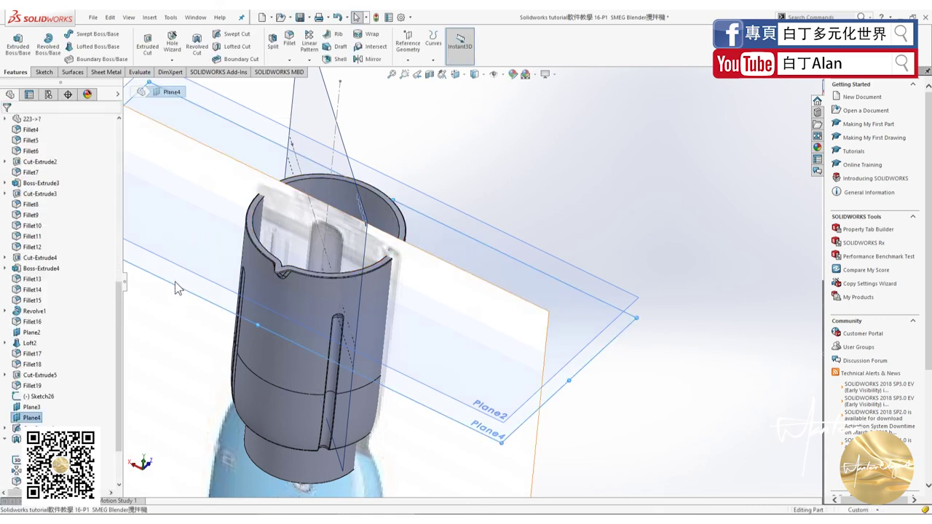
# Hide the Plane2, Plane3 and Plane4 reference planes around the cup
pyautogui.keyDown('ctrl'); pyautogui.moveTo(177, 227); pyautogui.dragTo(256, 118); pyautogui.keyUp('ctrl')
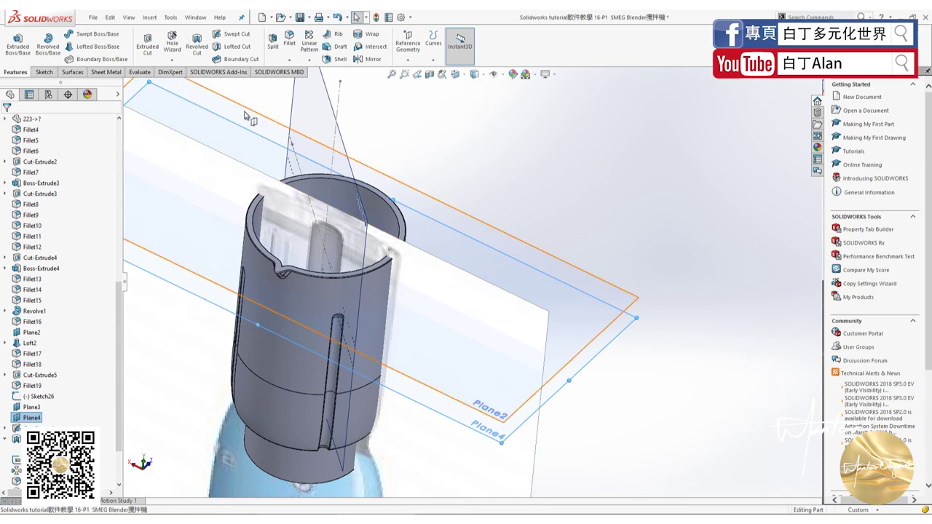
pyautogui.rightClick(256, 116)
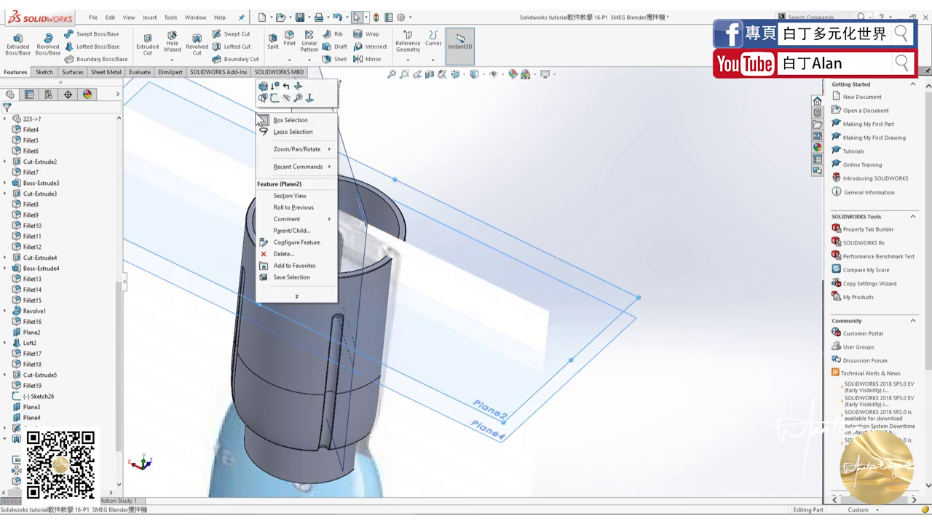
pyautogui.click(486, 195)
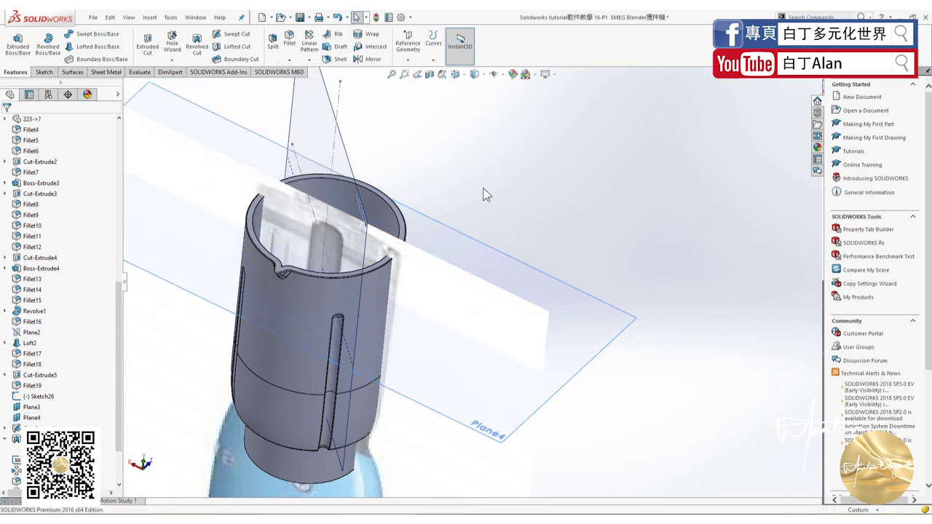
pyautogui.rightClick(525, 290)
pyautogui.click(566, 277)
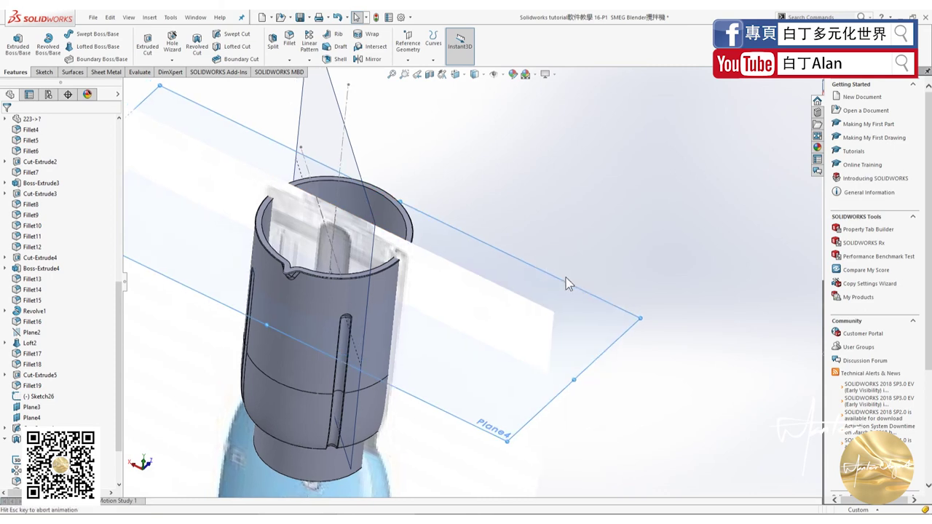
pyautogui.rightClick(609, 248)
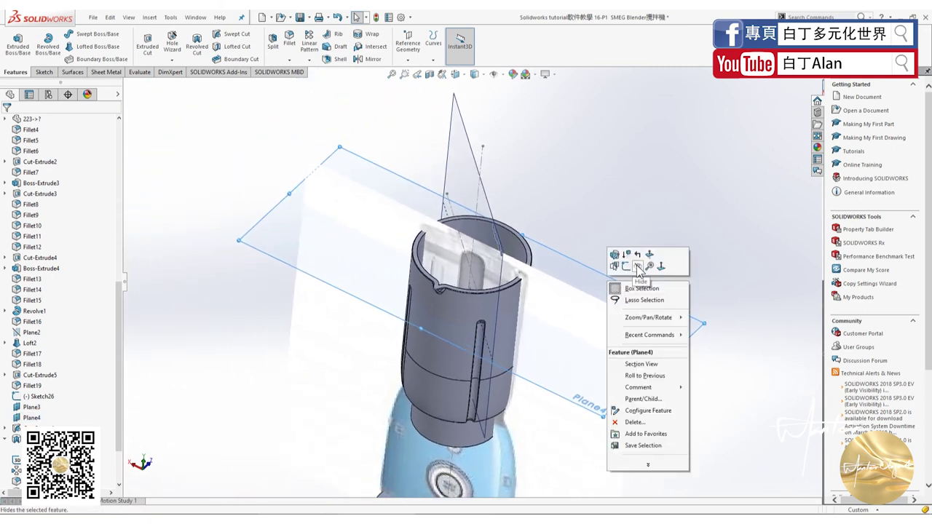
pyautogui.click(638, 267)
pyautogui.rightClick(452, 182)
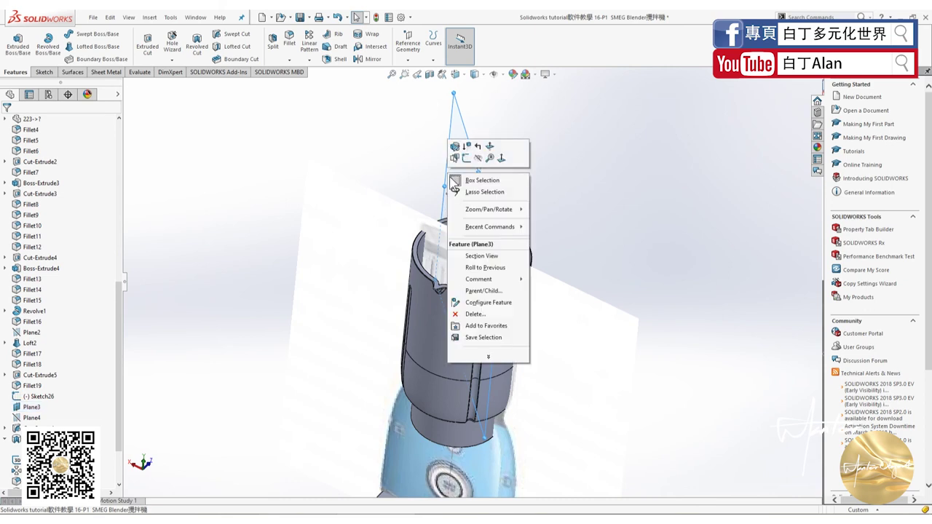
pyautogui.click(488, 158)
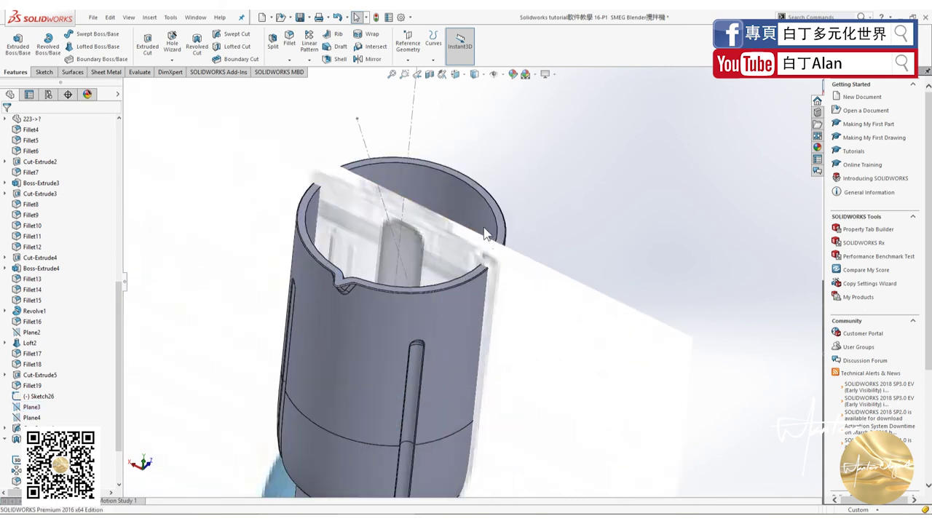
pyautogui.click(290, 40)
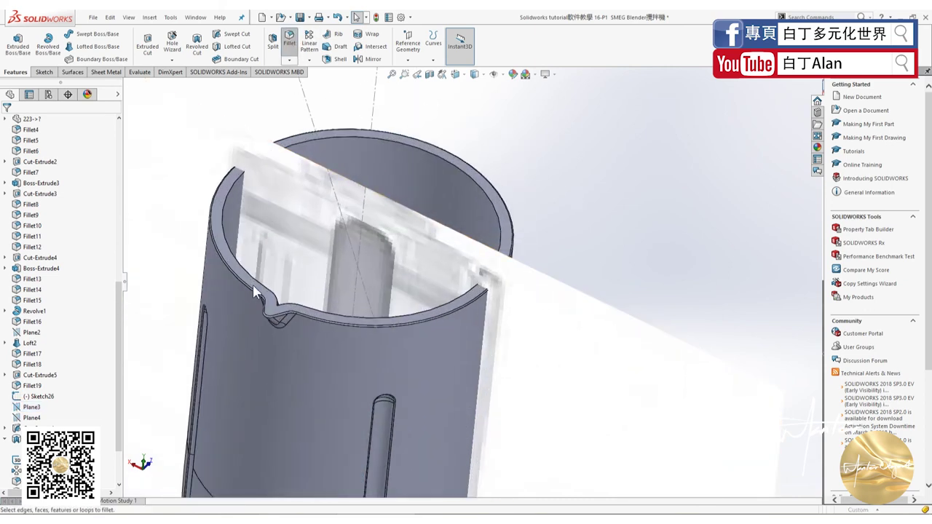
# Apply a 0.50 mm fillet to the cup's inner rim edge, then orbit and zoom to inspect it
pyautogui.click(256, 281)
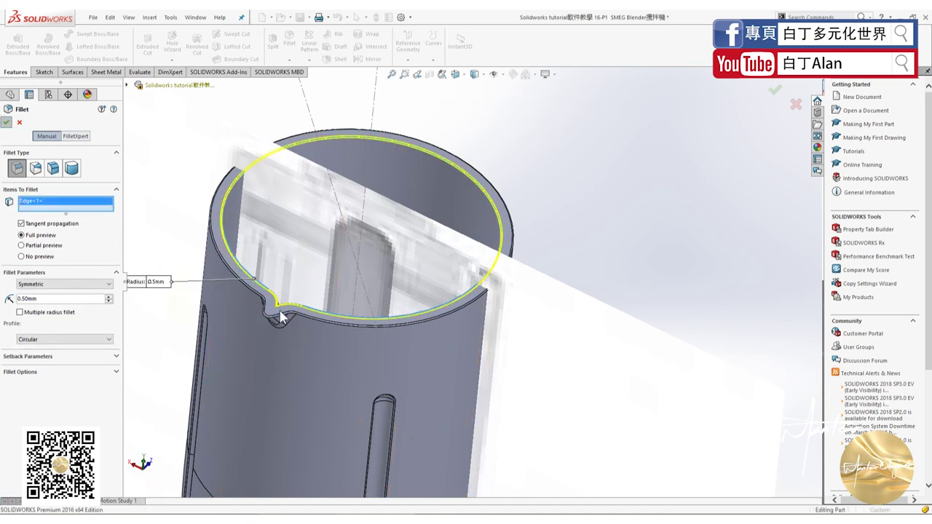
pyautogui.press('Return')
pyautogui.moveTo(314, 323)
pyautogui.mouseDown(button='middle')
pyautogui.moveTo(295, 313)
pyautogui.moveTo(260, 333)
pyautogui.moveTo(276, 374)
pyautogui.moveTo(300, 301)
pyautogui.mouseUp(button='middle')
pyautogui.scroll(3, 283, 310)
pyautogui.scroll(3, 283, 311)
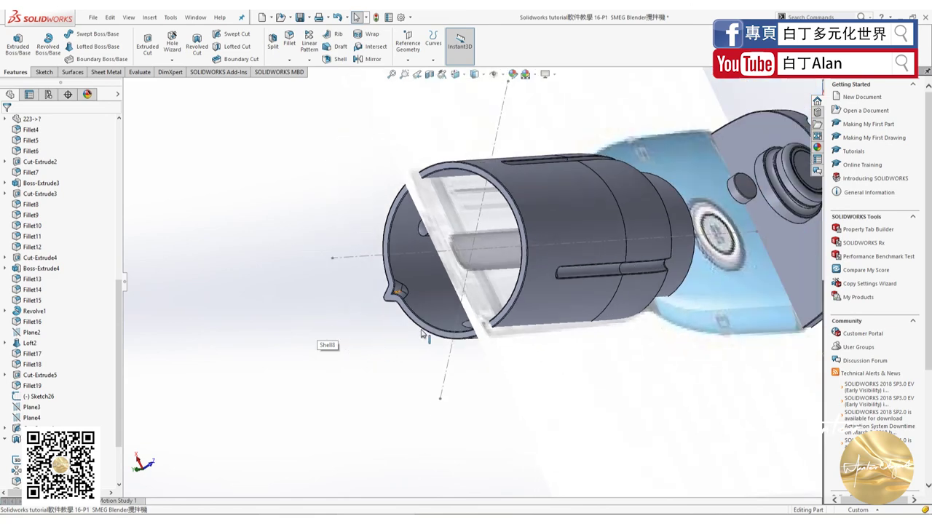
pyautogui.moveTo(321, 336)
pyautogui.mouseDown(button='middle')
pyautogui.moveTo(461, 351)
pyautogui.moveTo(501, 279)
pyautogui.moveTo(488, 291)
pyautogui.moveTo(478, 280)
pyautogui.moveTo(504, 256)
pyautogui.moveTo(505, 325)
pyautogui.moveTo(553, 240)
pyautogui.moveTo(586, 205)
pyautogui.mouseUp(button='middle')
pyautogui.scroll(-3, 479, 279)
pyautogui.scroll(-2, 504, 256)
pyautogui.scroll(2, 560, 235)
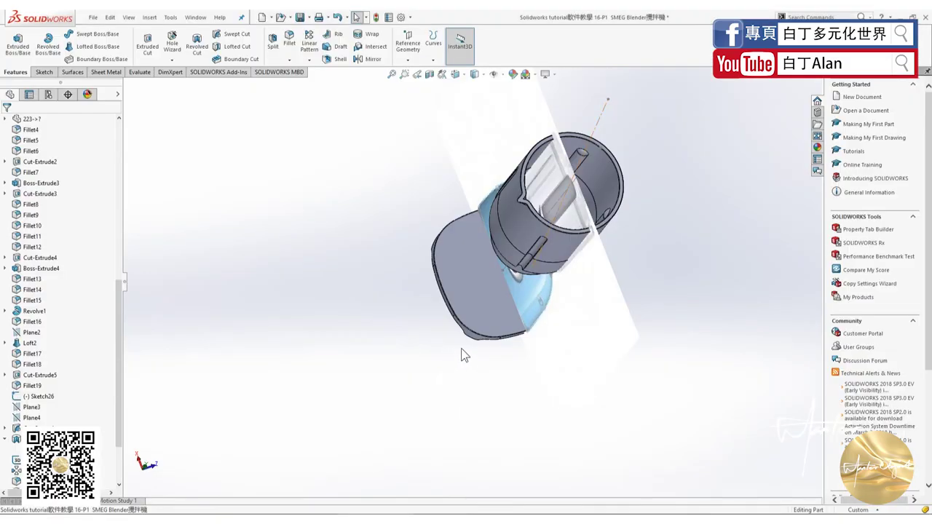
# Orbit the cup model to an upright tilted view and select its rim edge
pyautogui.moveTo(460, 348)
pyautogui.mouseDown(button='middle')
pyautogui.moveTo(619, 107)
pyautogui.moveTo(544, 157)
pyautogui.mouseUp(button='middle')
pyautogui.scroll(-3, 502, 211)
pyautogui.scroll(-3, 466, 254)
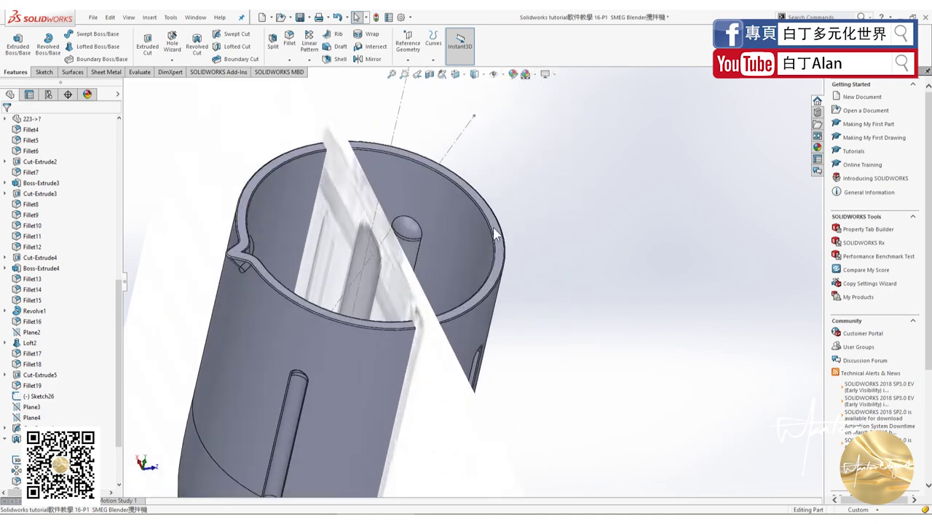
pyautogui.click(497, 212)
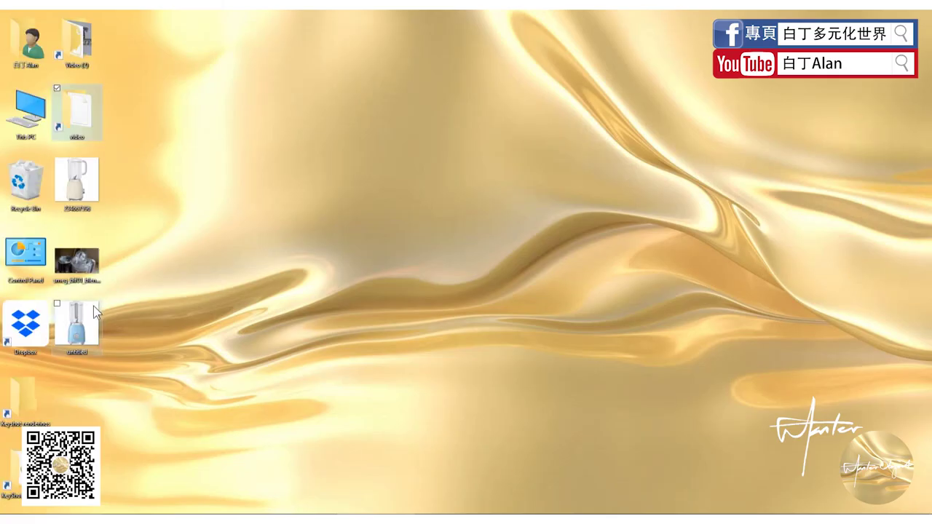
# View smeg_blf01_blender_cup.jpg maximized in Photos, then scroll back up the Taobao listing
pyautogui.doubleClick(91, 258)
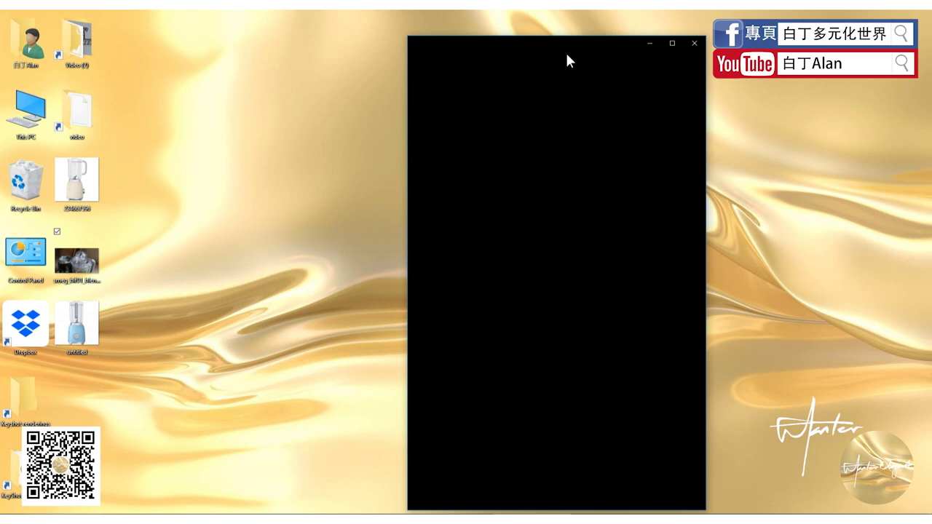
pyautogui.click(667, 42)
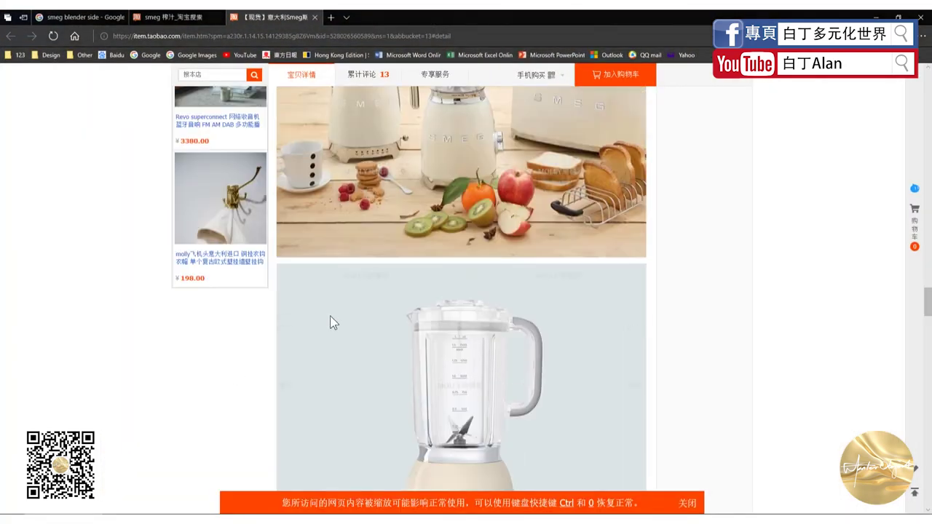
pyautogui.scroll(5, 329, 316)
pyautogui.scroll(5, 329, 320)
# Browse the 'smeg blender side' image results and preview the cream Smeg BLF01CRAU blender
pyautogui.scroll(5, 330, 324)
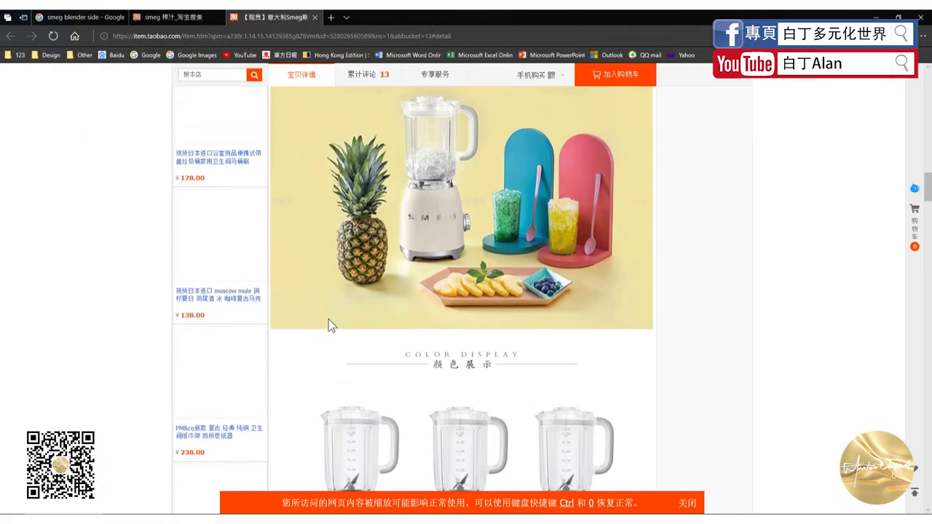
pyautogui.click(97, 20)
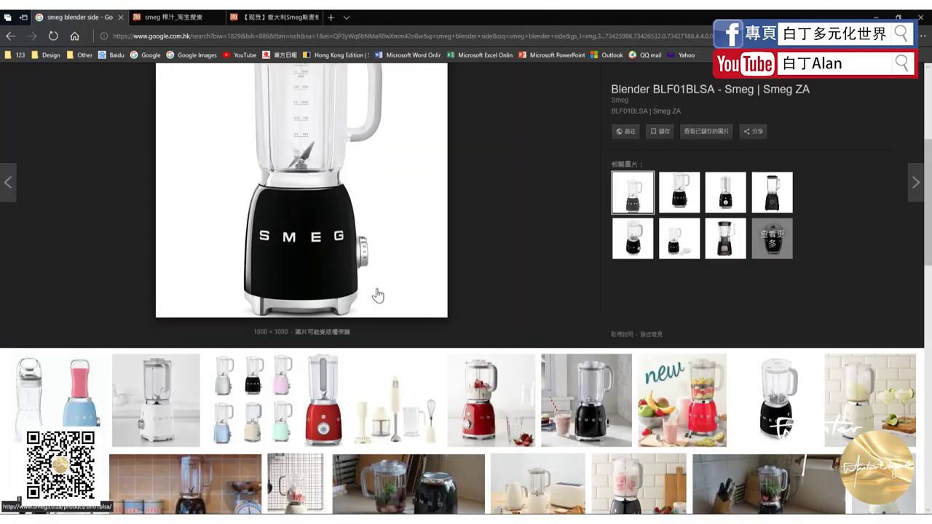
pyautogui.scroll(-5, 433, 353)
pyautogui.scroll(-2, 433, 353)
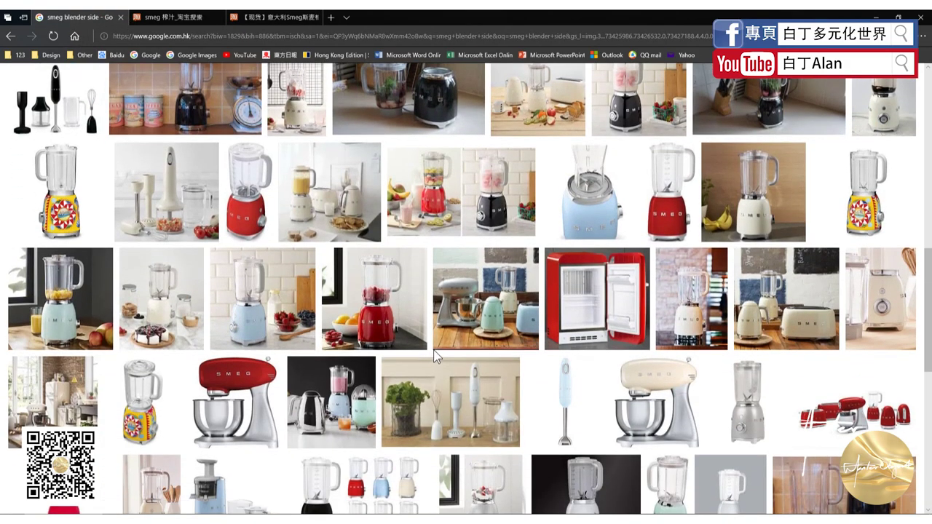
pyautogui.scroll(-5, 564, 335)
pyautogui.scroll(-5, 495, 338)
pyautogui.scroll(-5, 426, 342)
pyautogui.scroll(5, 187, 389)
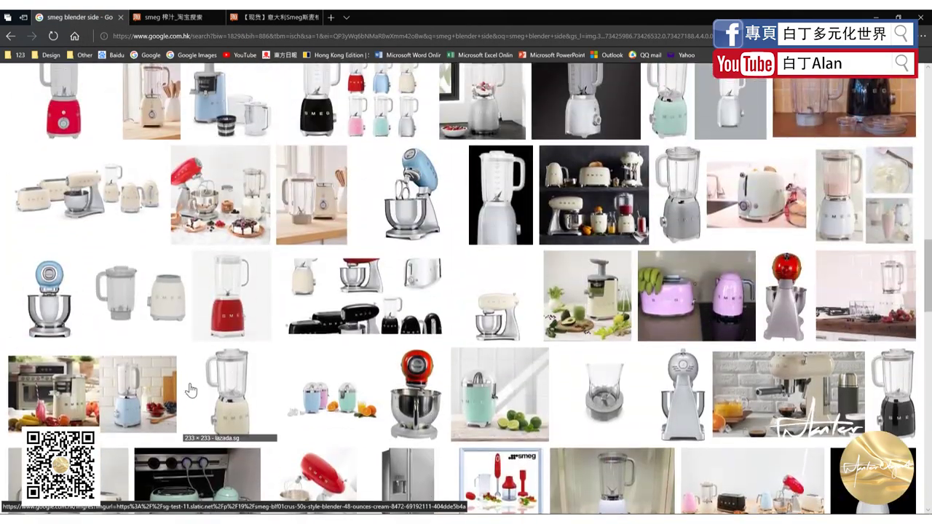
pyautogui.scroll(5, 198, 384)
pyautogui.scroll(5, 197, 384)
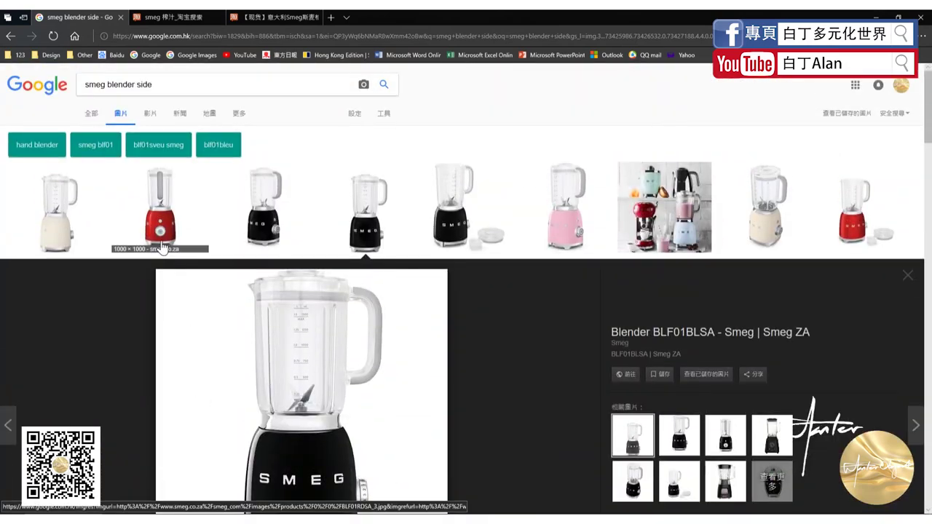
pyautogui.click(768, 213)
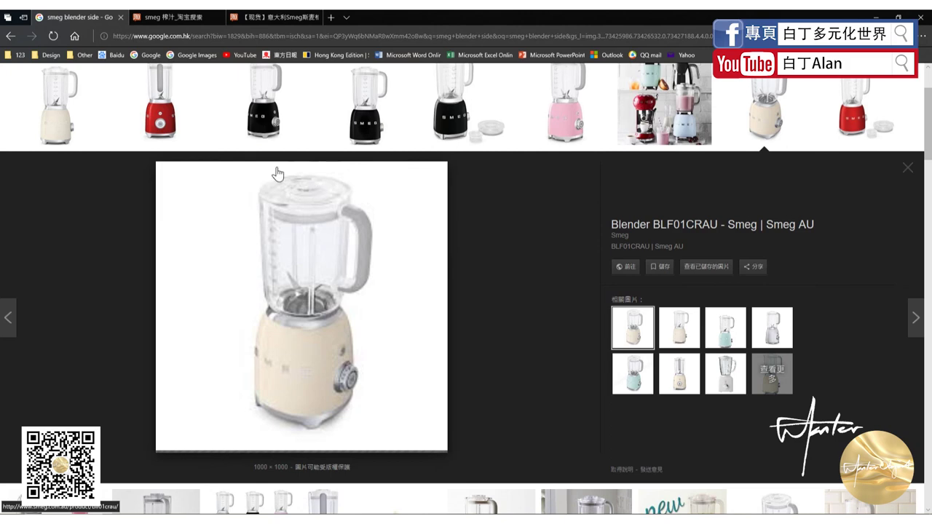